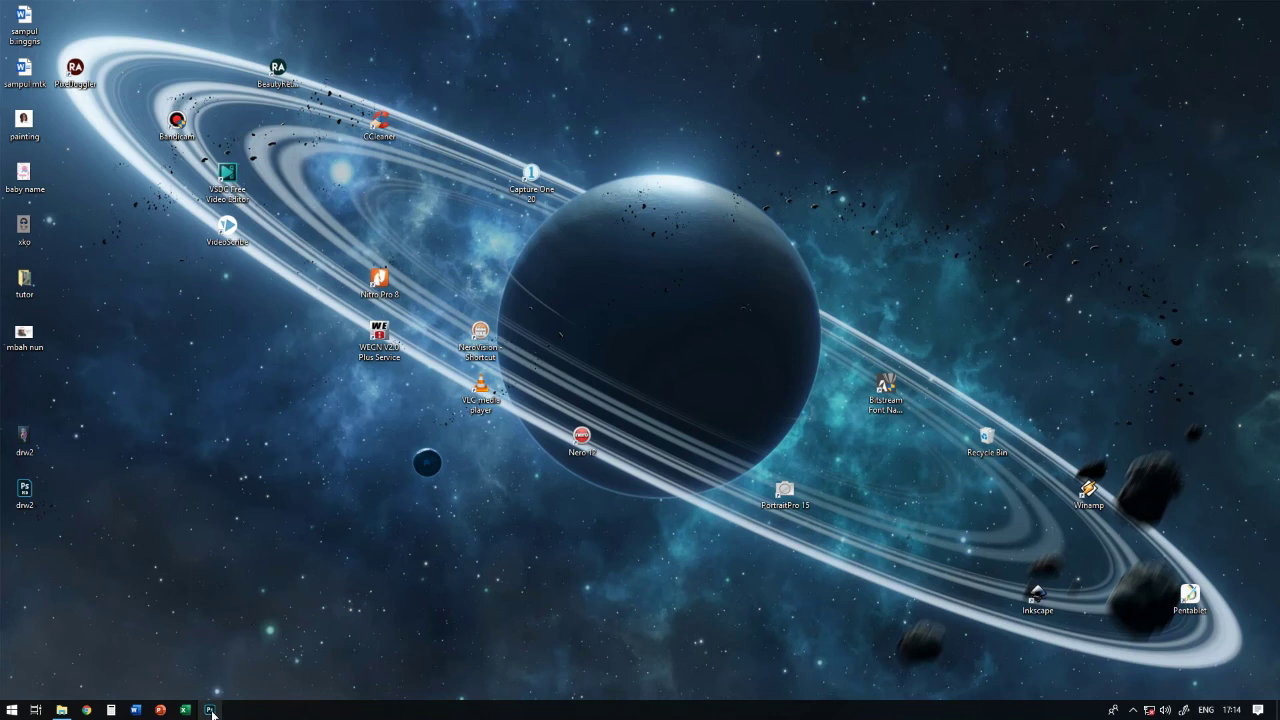
Launch Photoshop and open the photo IMG-20200408-WA0025 from the tutor folder on the desktop as a document.
{"action": "left_click", "coordinate": [210, 710]}
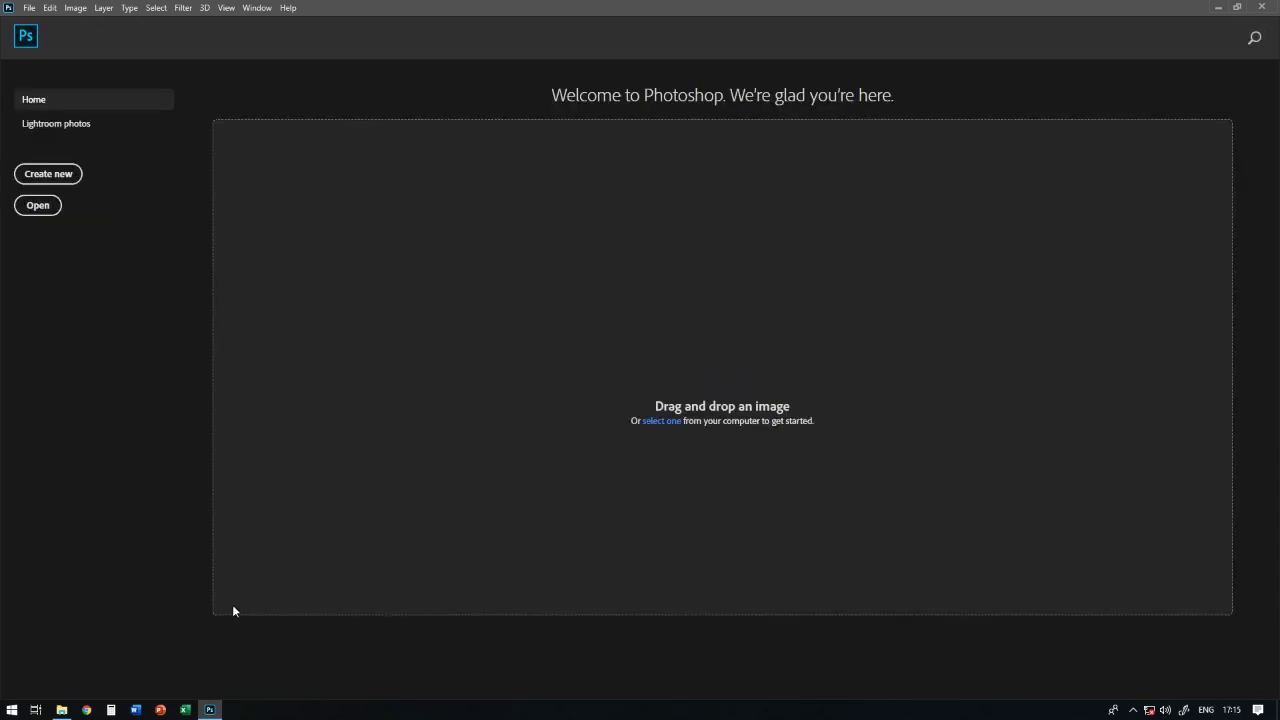
{"action": "left_click", "coordinate": [61, 709]}
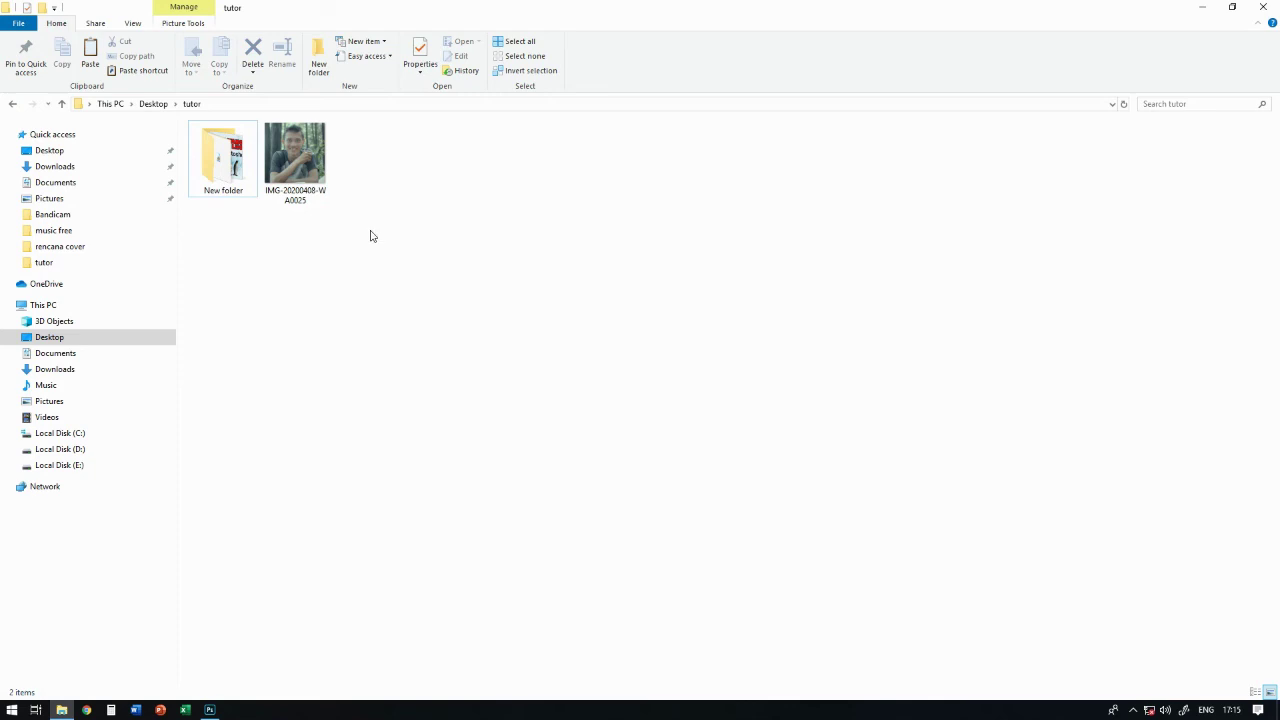
{"action": "left_click", "coordinate": [295, 179]}
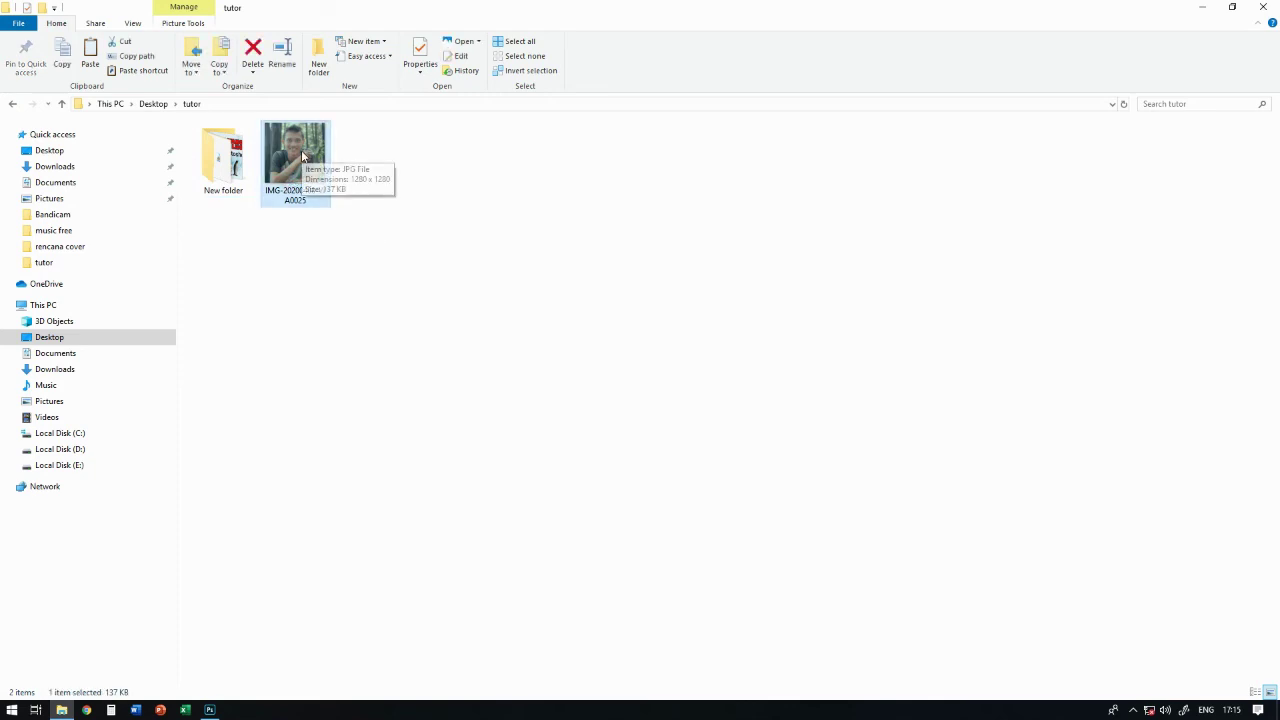
{"action": "left_click_drag", "start_coordinate": [303, 155], "coordinate": [608, 450]}
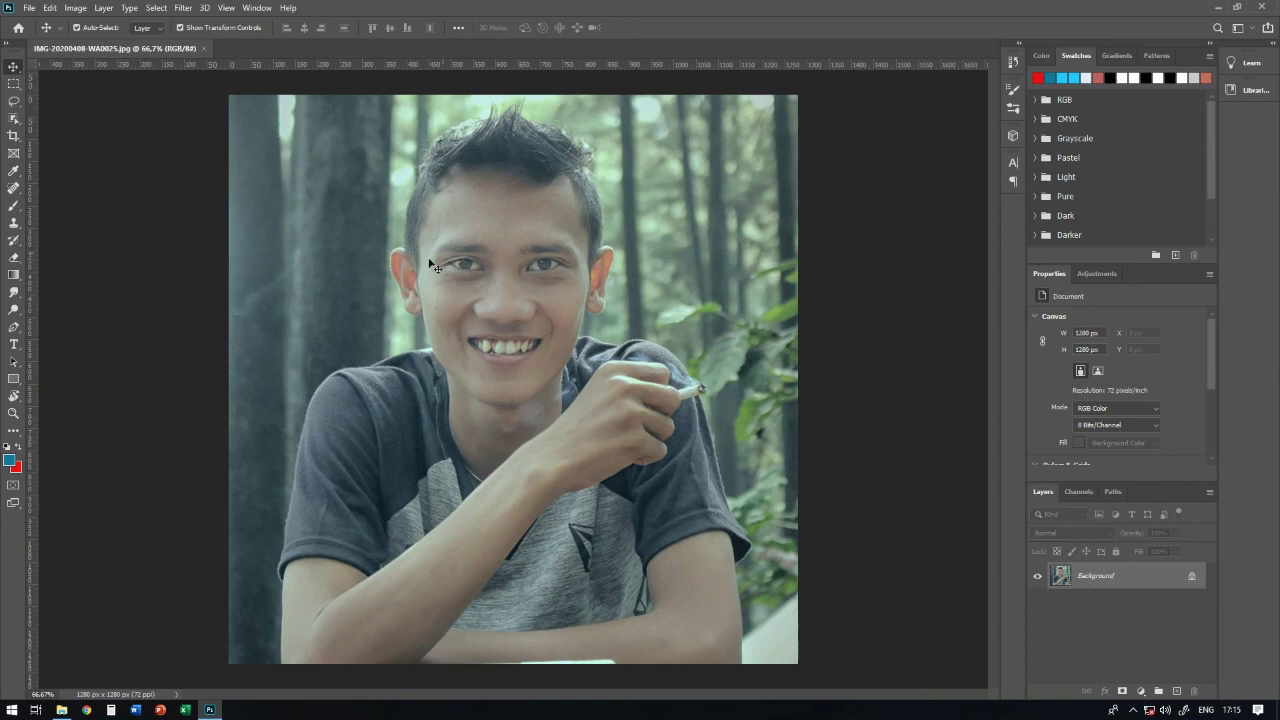
Select the man in the photo automatically with the Object Selection tool's Select Subject command.
{"action": "scroll", "coordinate": [457, 250], "scroll_direction": "up", "scroll_amount": 3}
{"action": "scroll", "coordinate": [494, 268], "scroll_direction": "down", "scroll_amount": 4}
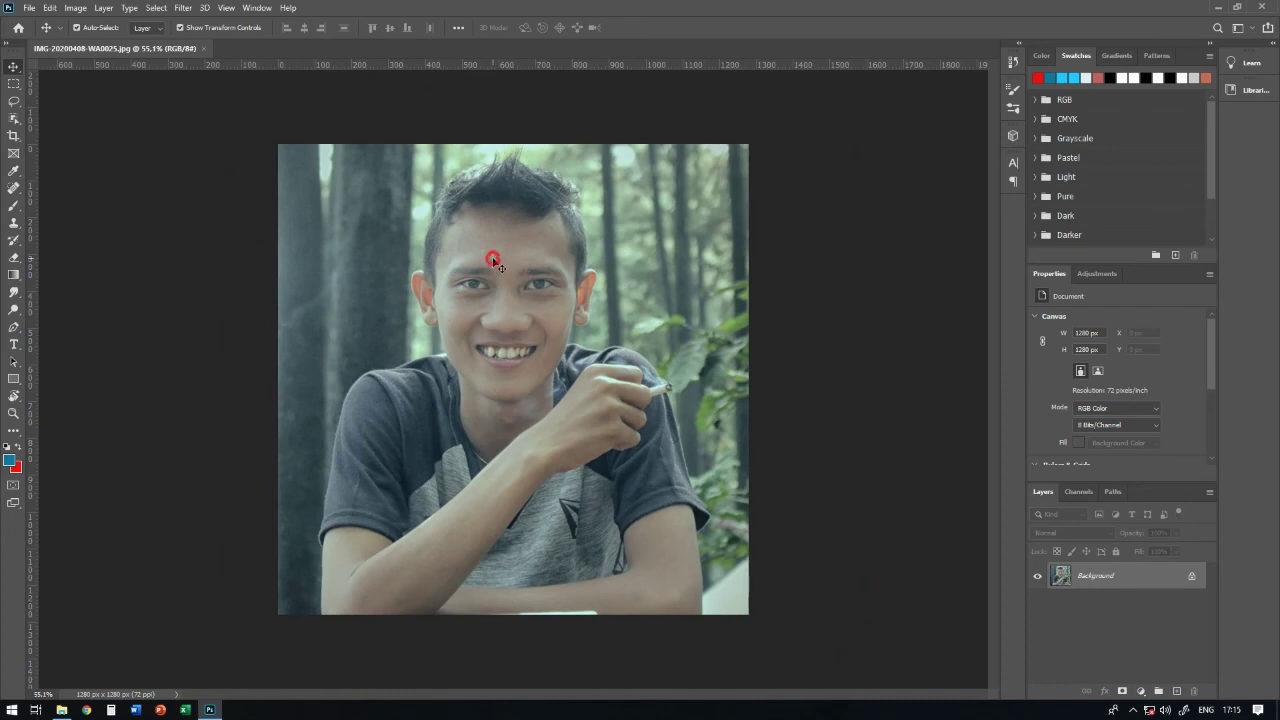
{"action": "scroll", "coordinate": [494, 266], "scroll_direction": "up", "scroll_amount": 4}
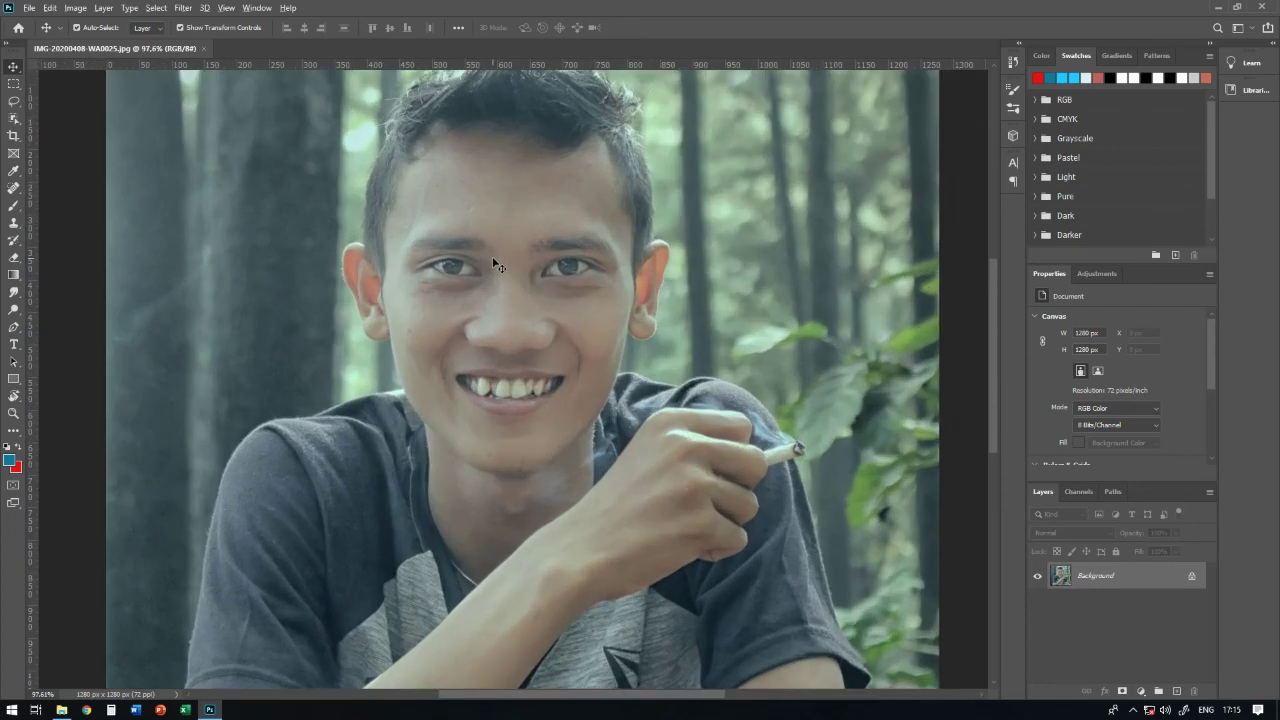
{"action": "scroll", "coordinate": [494, 266], "scroll_direction": "down", "scroll_amount": 1}
{"action": "scroll", "coordinate": [491, 243], "scroll_direction": "down", "scroll_amount": 1}
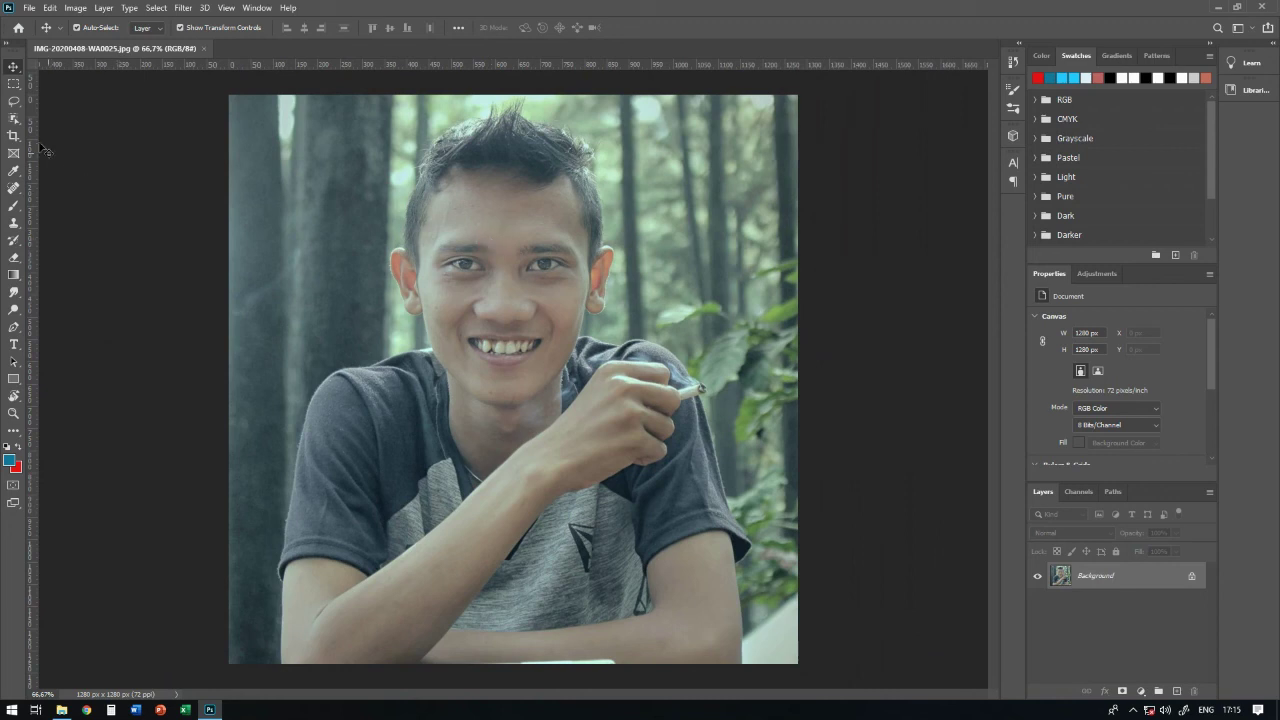
{"action": "left_click", "coordinate": [14, 119]}
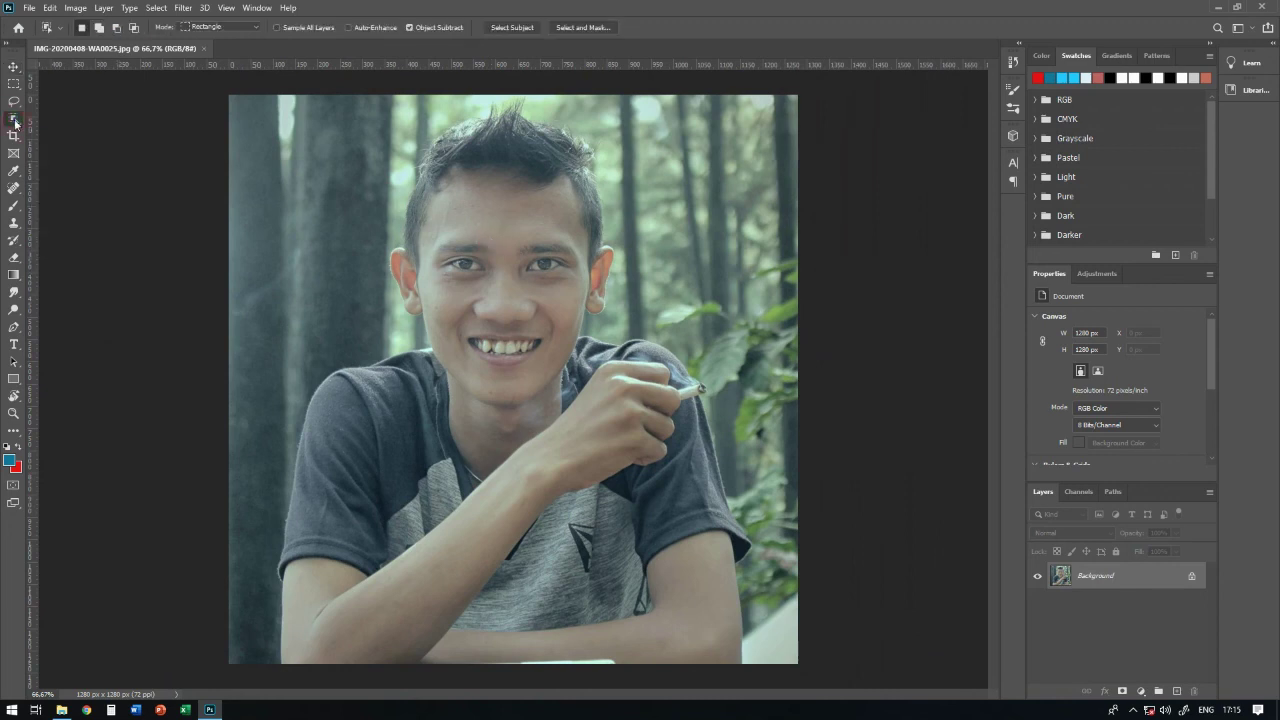
{"action": "left_click", "coordinate": [517, 28]}
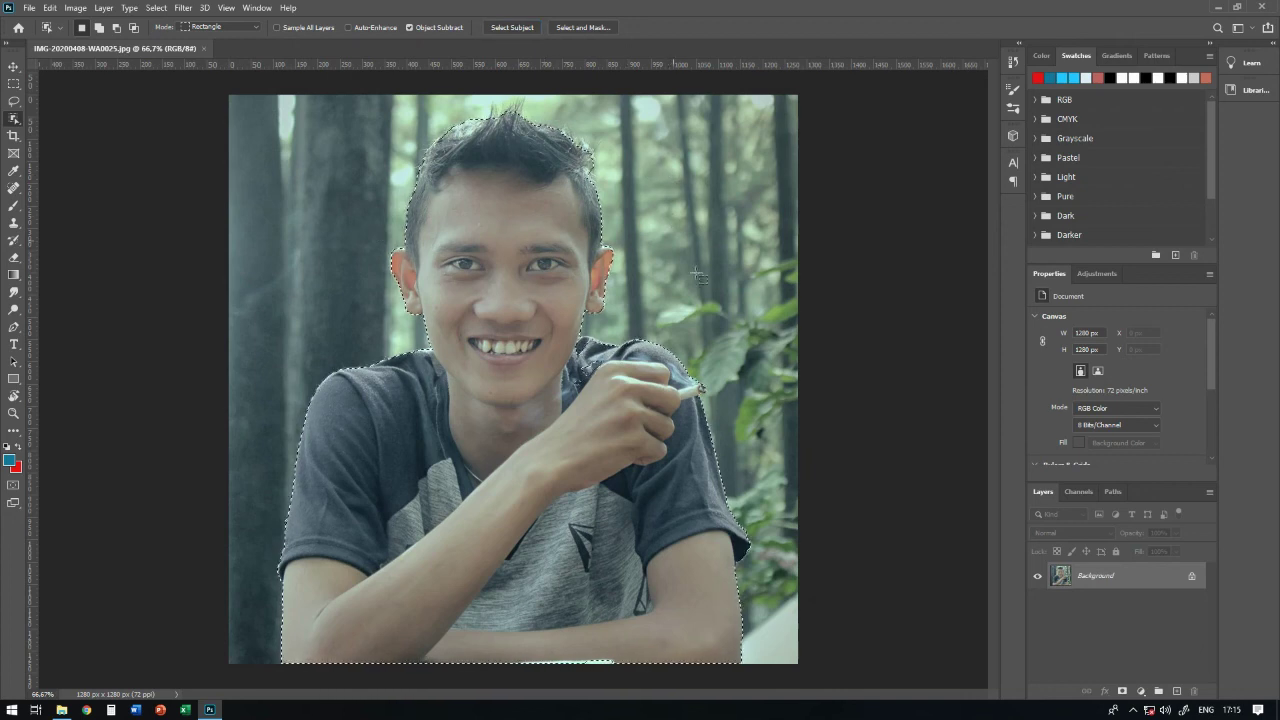
Add the missed shirt areas between the neck and the raised hand to the selection with the Lasso tool.
{"action": "scroll", "coordinate": [624, 358], "scroll_direction": "up", "scroll_amount": 5}
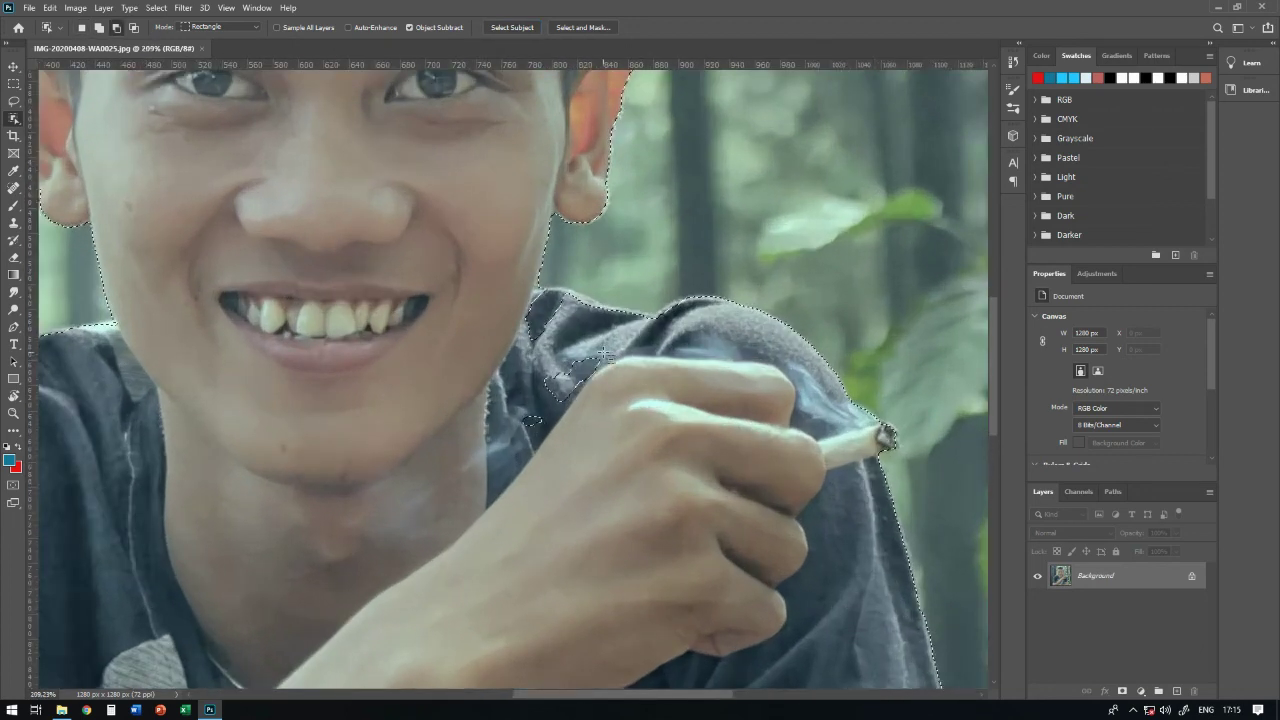
{"action": "left_click", "coordinate": [14, 101]}
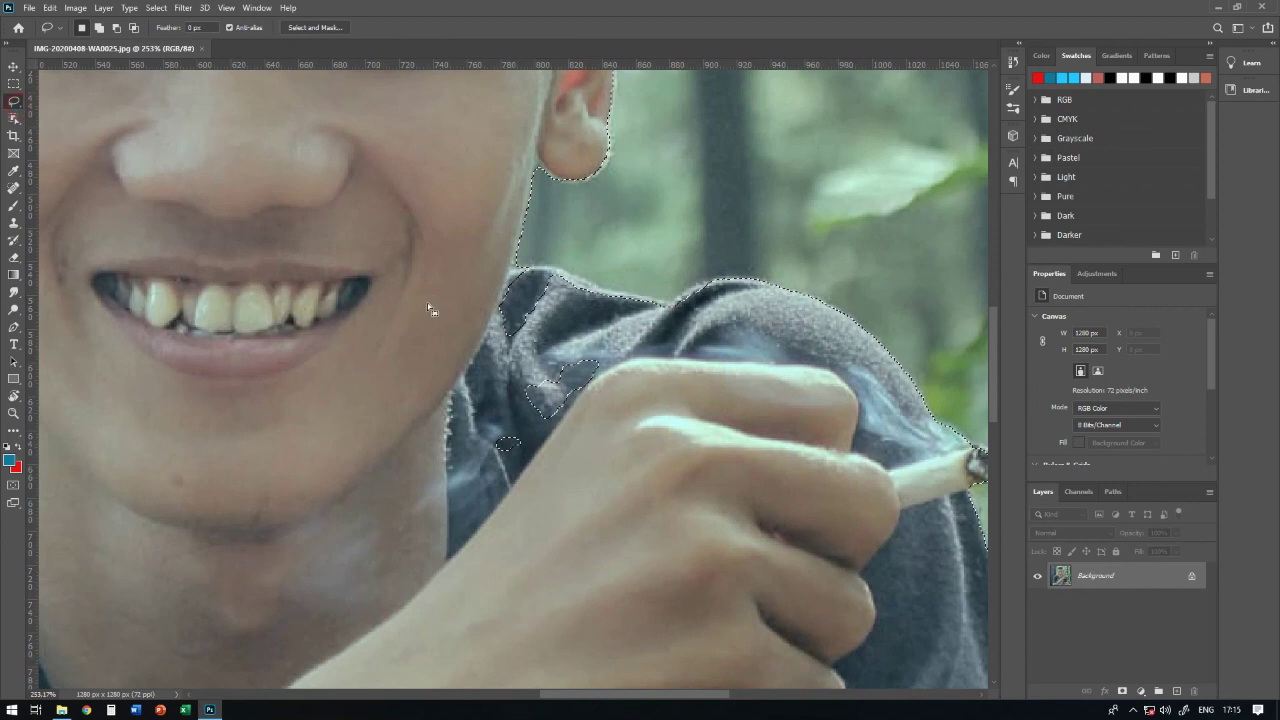
{"action": "key", "text": "shift"}
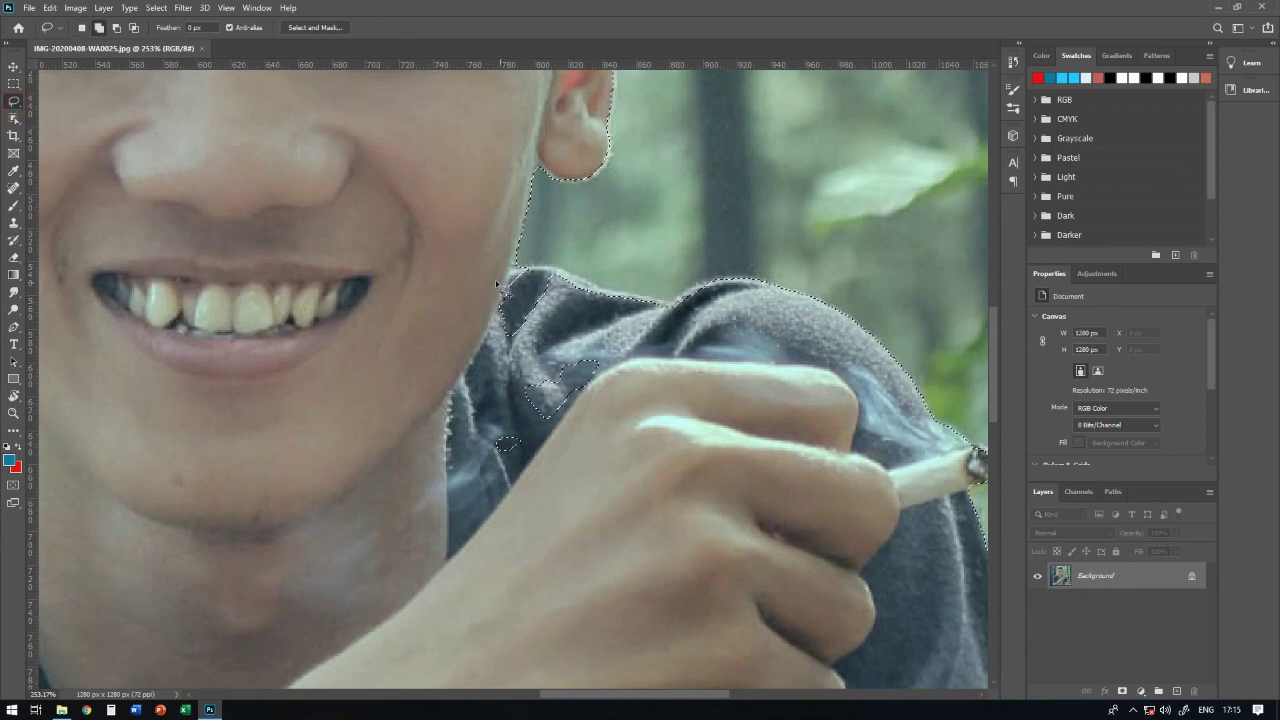
{"action": "mouse_move", "coordinate": [494, 277]}
{"action": "left_mouse_down"}
{"action": "mouse_move", "coordinate": [658, 304]}
{"action": "mouse_move", "coordinate": [743, 282]}
{"action": "mouse_move", "coordinate": [778, 327]}
{"action": "mouse_move", "coordinate": [751, 423]}
{"action": "mouse_move", "coordinate": [670, 487]}
{"action": "mouse_move", "coordinate": [549, 520]}
{"action": "mouse_move", "coordinate": [440, 470]}
{"action": "left_mouse_up"}
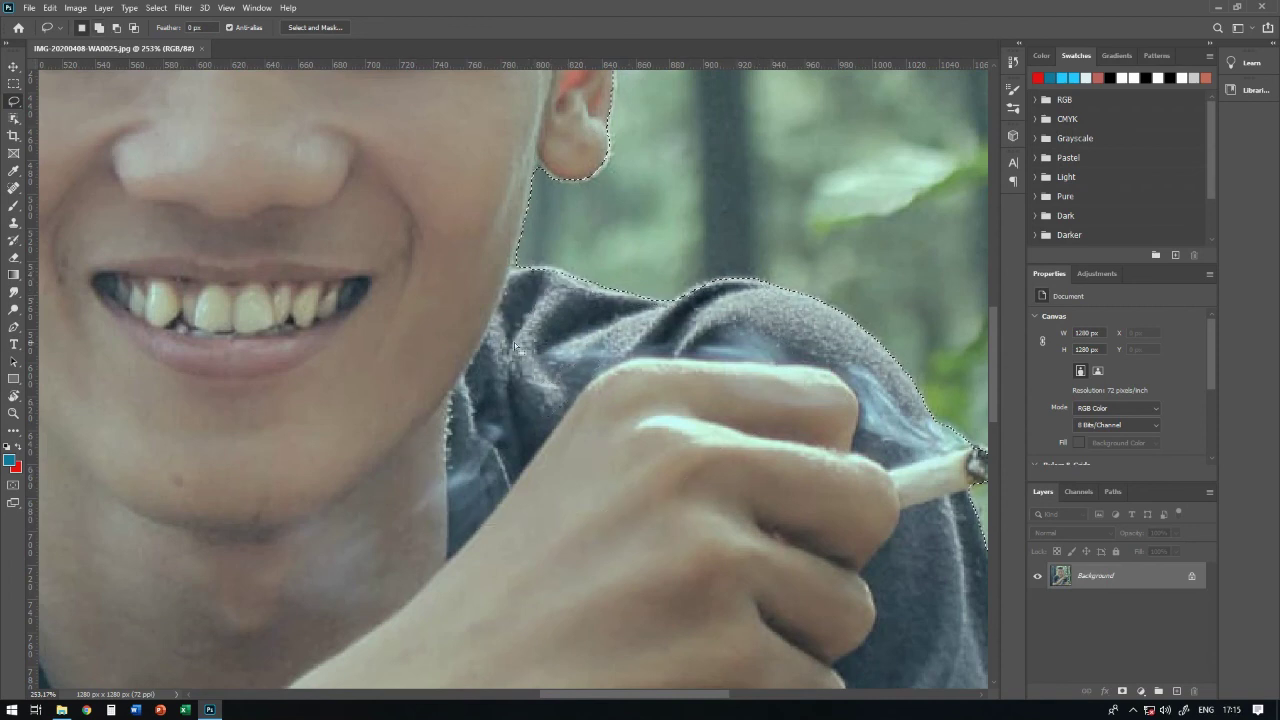
Hide the forest background by adding a layer mask from the selection of the man.
{"action": "scroll", "coordinate": [609, 357], "scroll_direction": "down", "scroll_amount": 5}
{"action": "scroll", "coordinate": [619, 380], "scroll_direction": "down", "scroll_amount": 2}
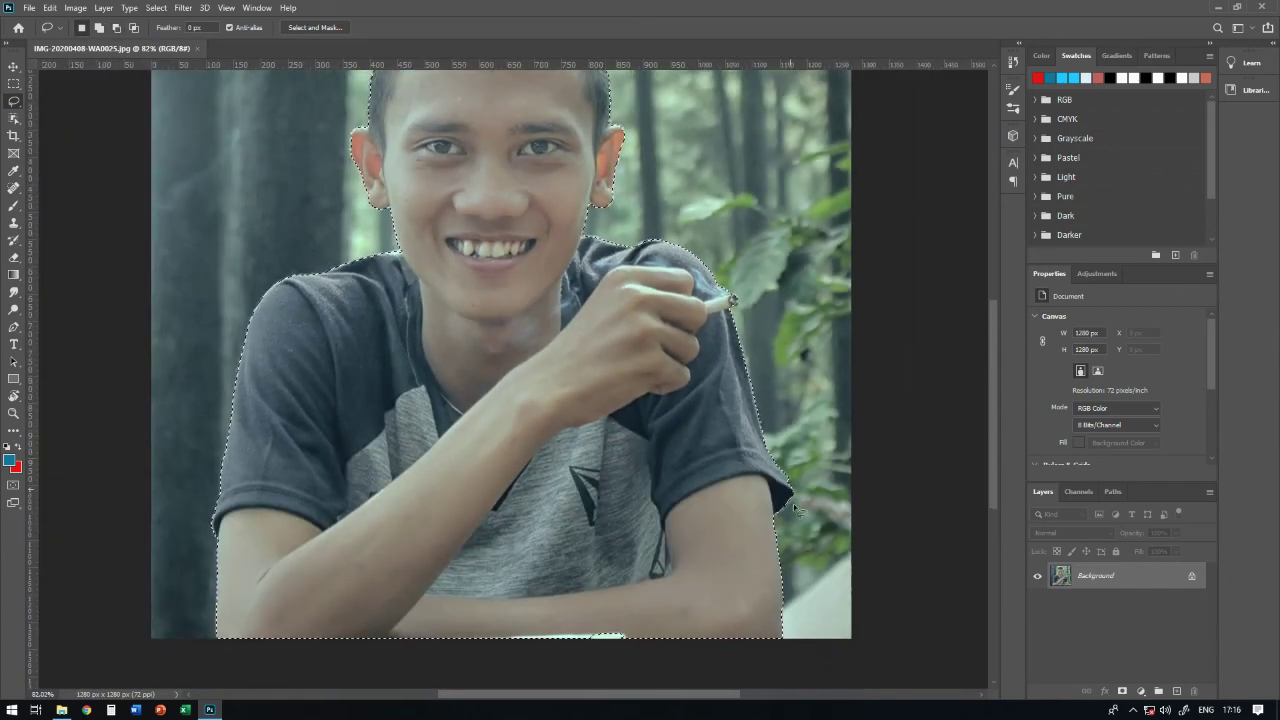
{"action": "left_click", "coordinate": [1121, 691]}
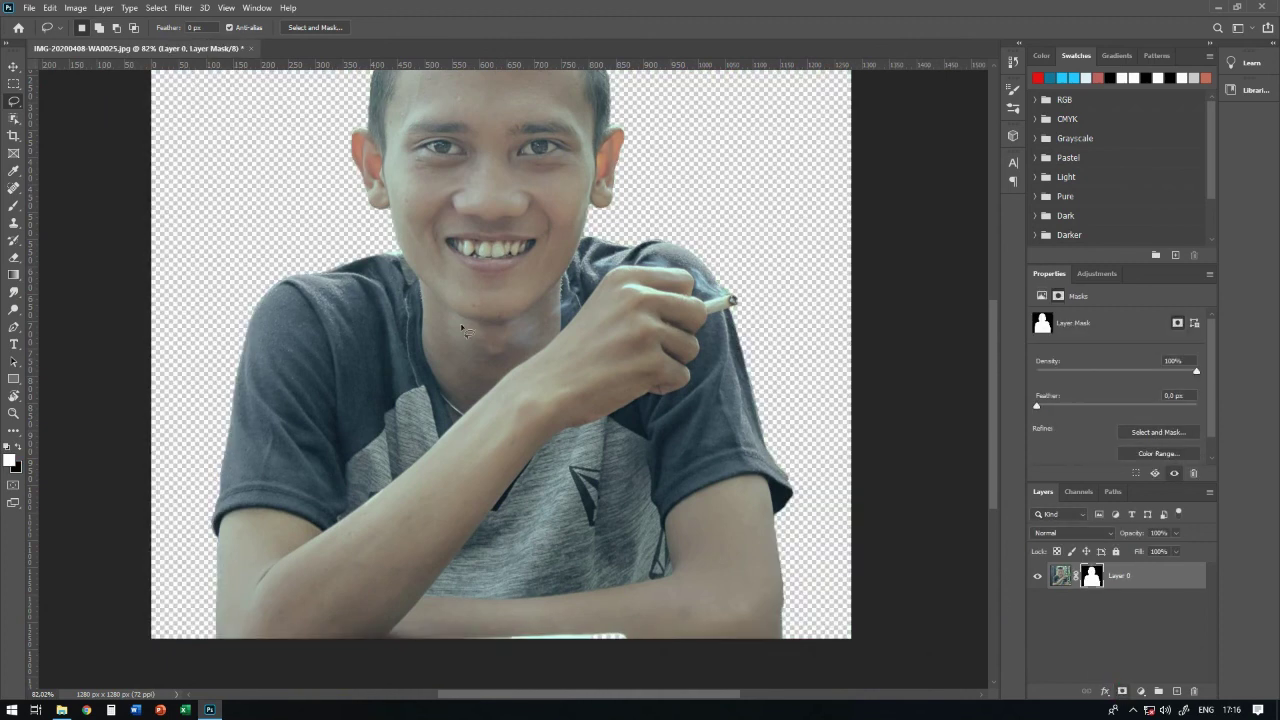
Switch to full screen mode with the menu bar and convert the masked Layer 0 to a Smart Object.
{"action": "left_click", "coordinate": [14, 66]}
{"action": "scroll", "coordinate": [388, 363], "scroll_direction": "up", "scroll_amount": 3}
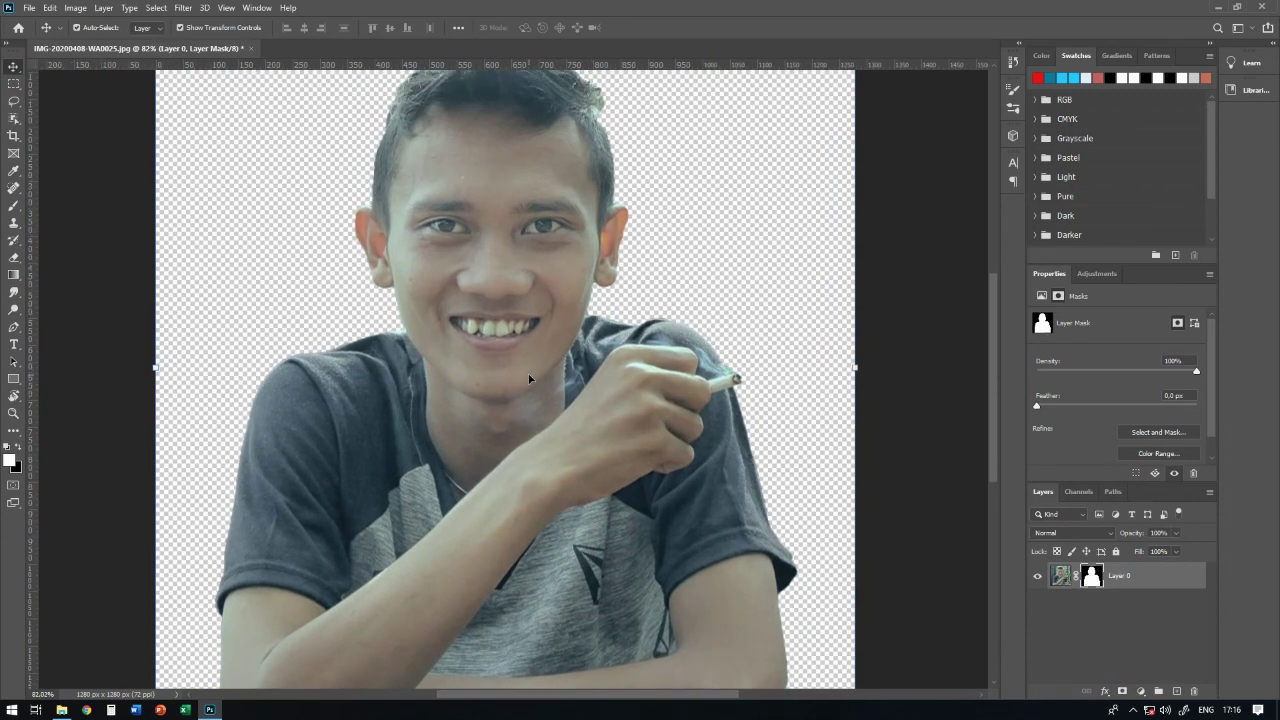
{"action": "left_click", "coordinate": [530, 378]}
{"action": "key", "text": "f"}
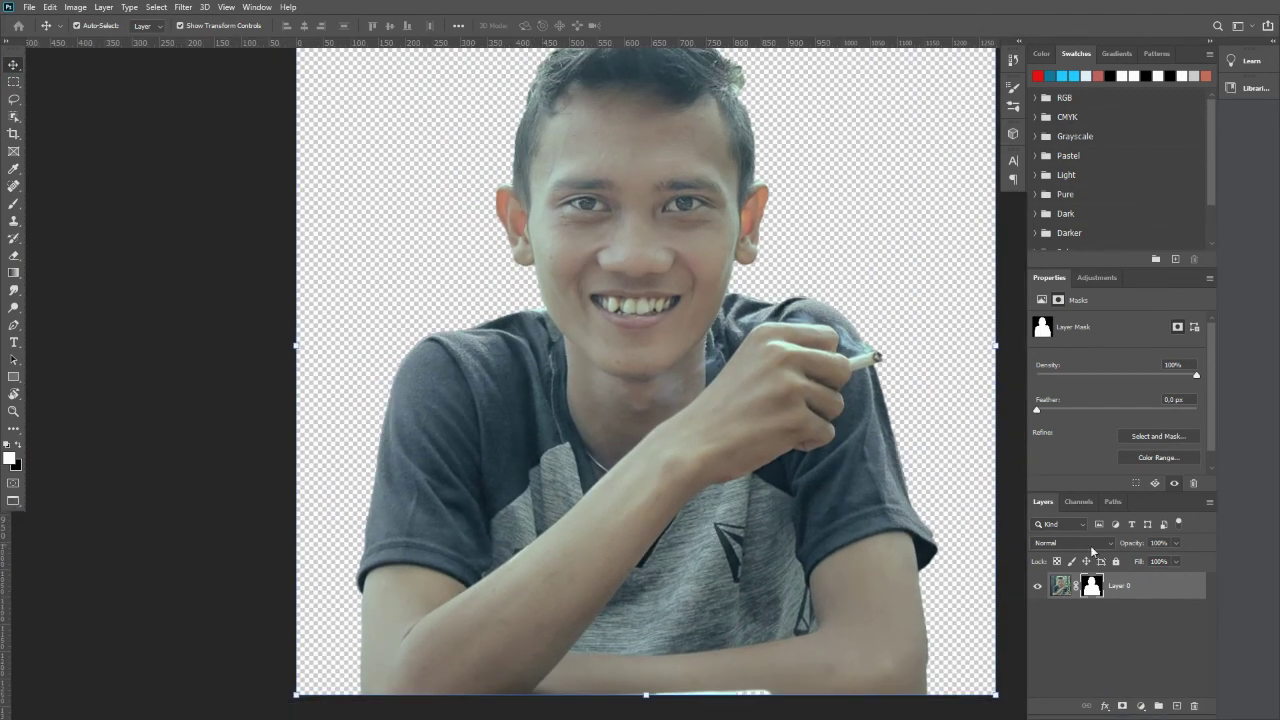
{"action": "right_click", "coordinate": [1145, 588]}
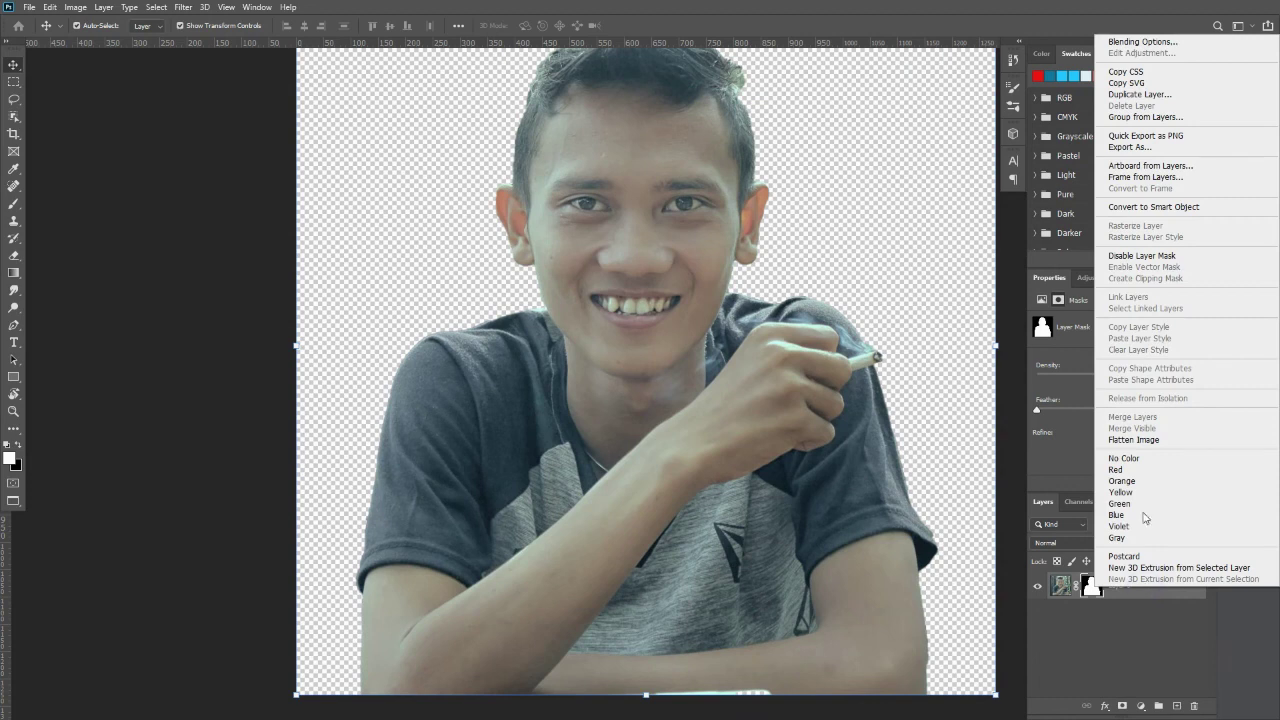
{"action": "left_click", "coordinate": [1135, 209]}
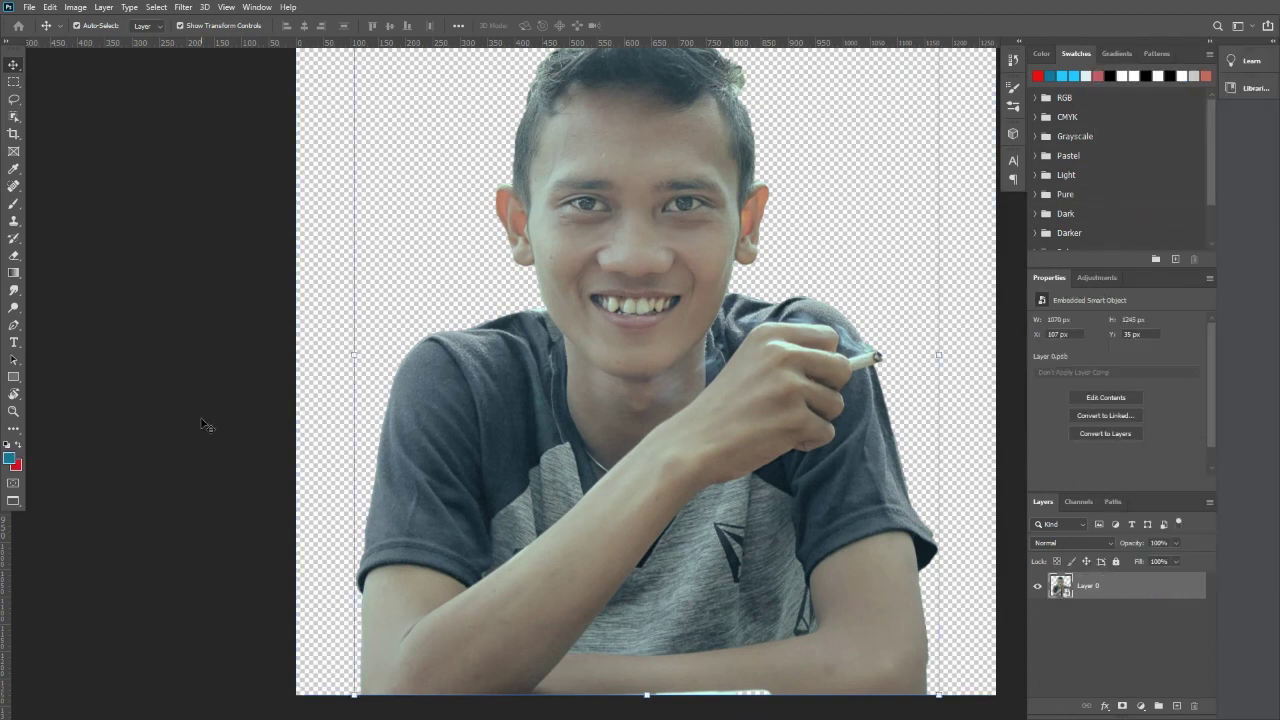
{"action": "left_click", "coordinate": [163, 457]}
{"action": "left_click_drag", "start_coordinate": [572, 465], "coordinate": [502, 462]}
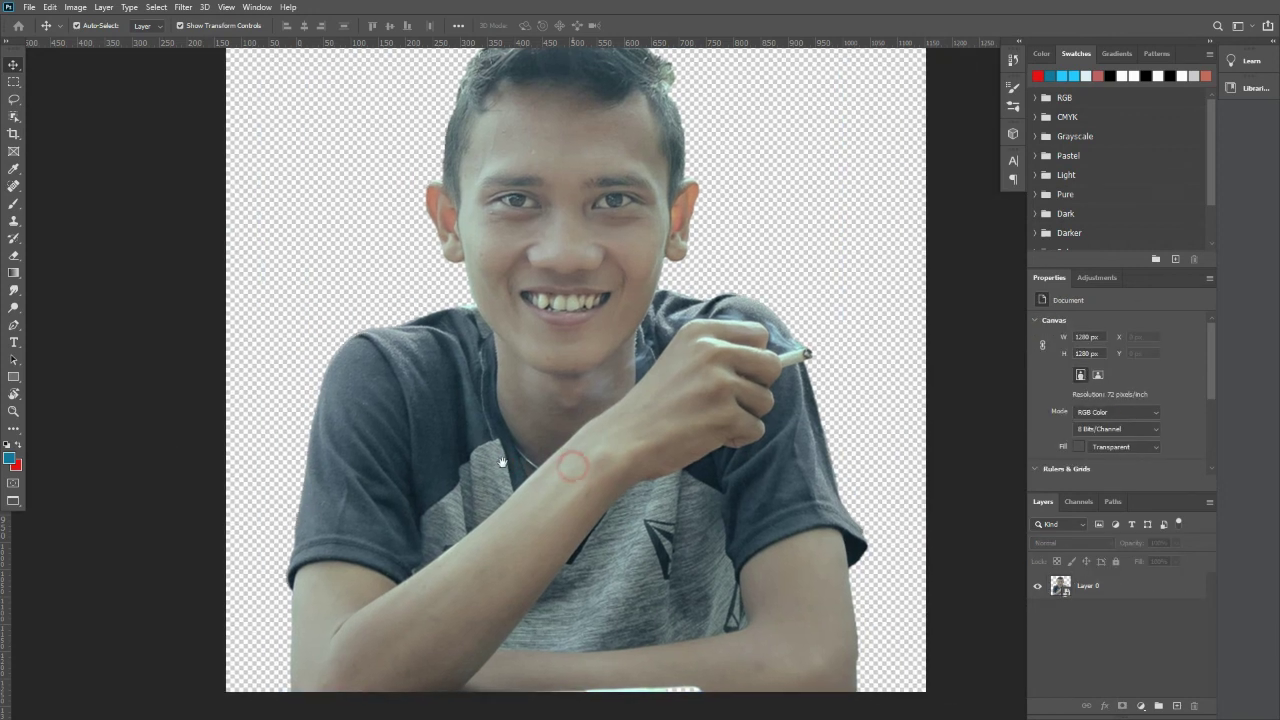
{"action": "left_click", "coordinate": [562, 455]}
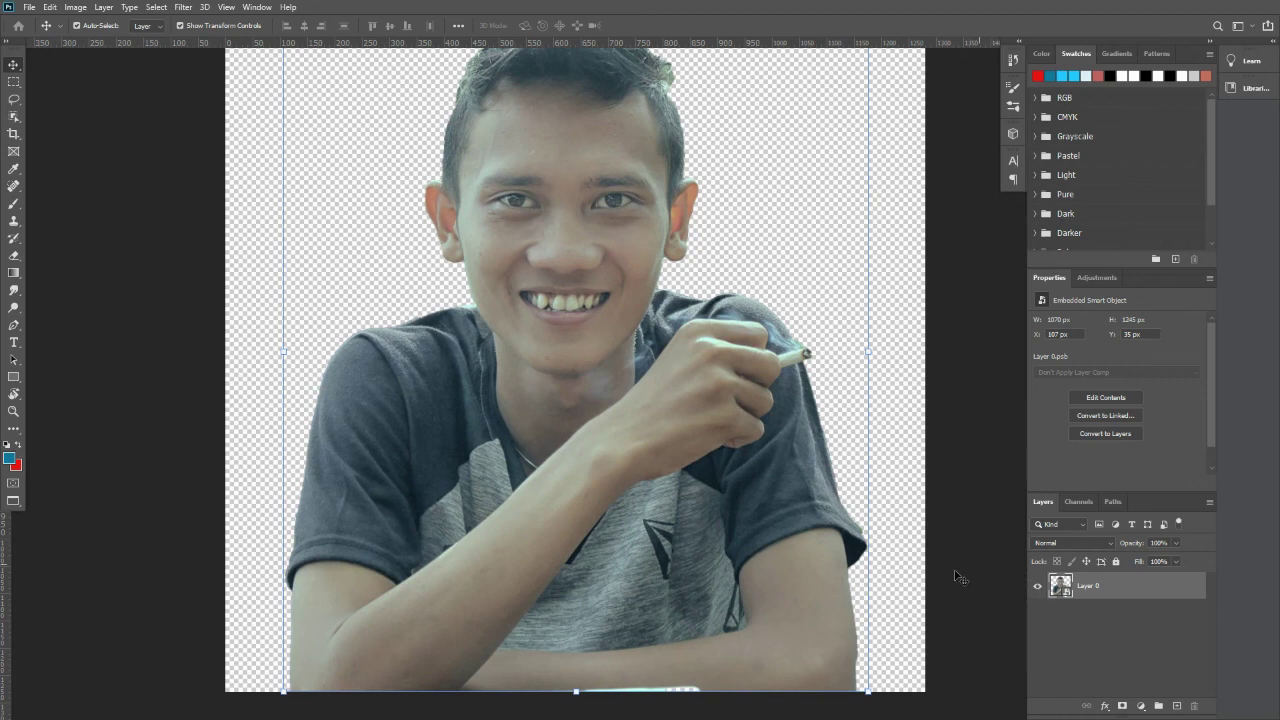
{"action": "right_click", "coordinate": [1135, 590]}
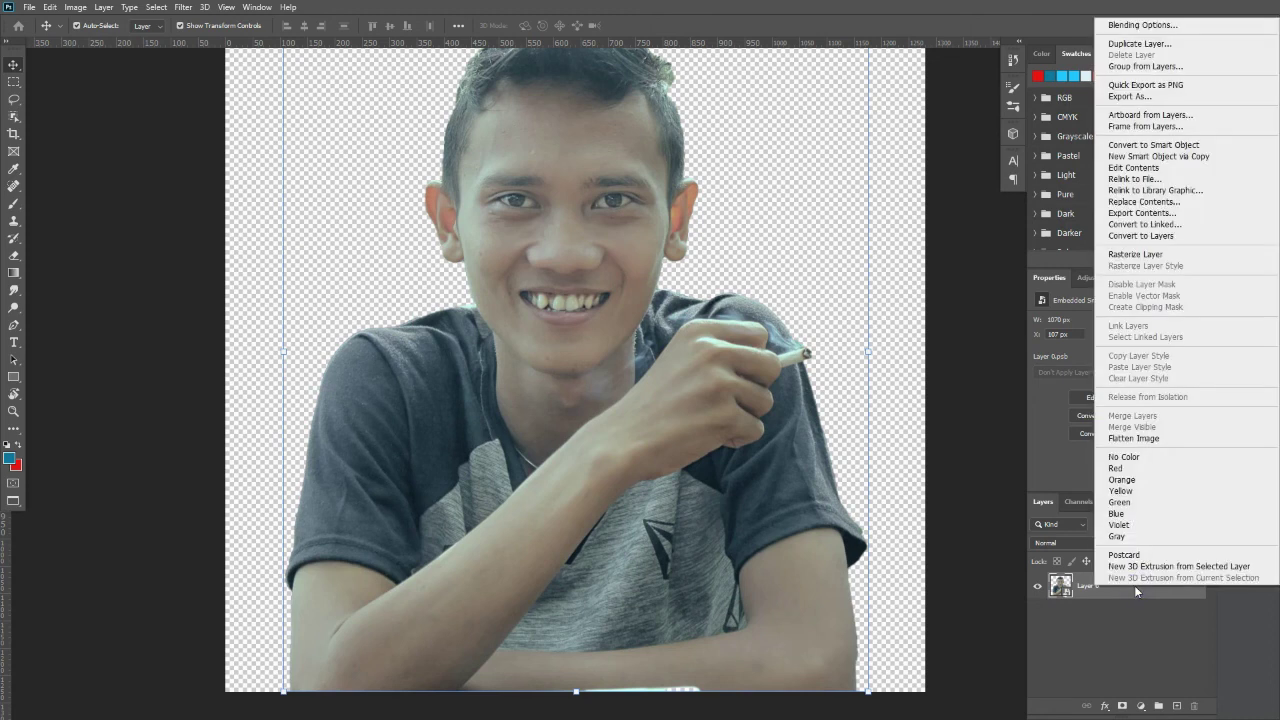
{"action": "left_click", "coordinate": [820, 515]}
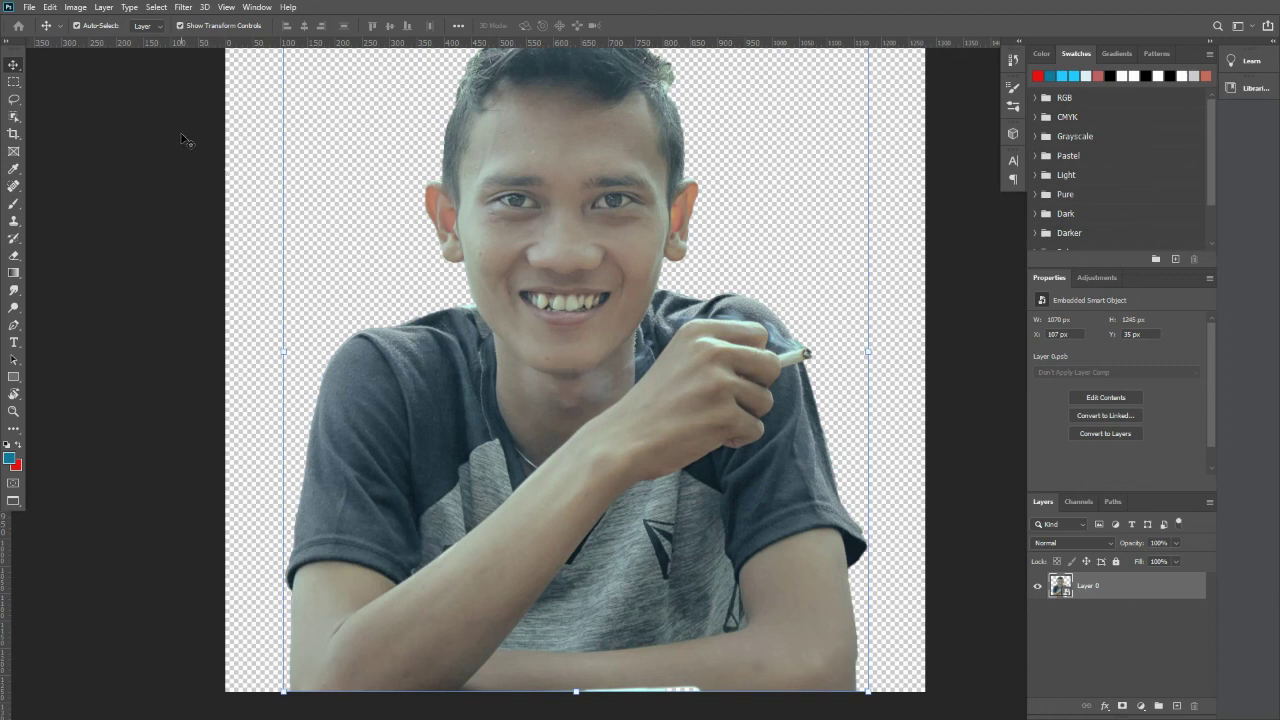
Apply a Shadows/Highlights adjustment to the Smart Object with the highlights amount set to 35%.
{"action": "left_click", "coordinate": [76, 8]}
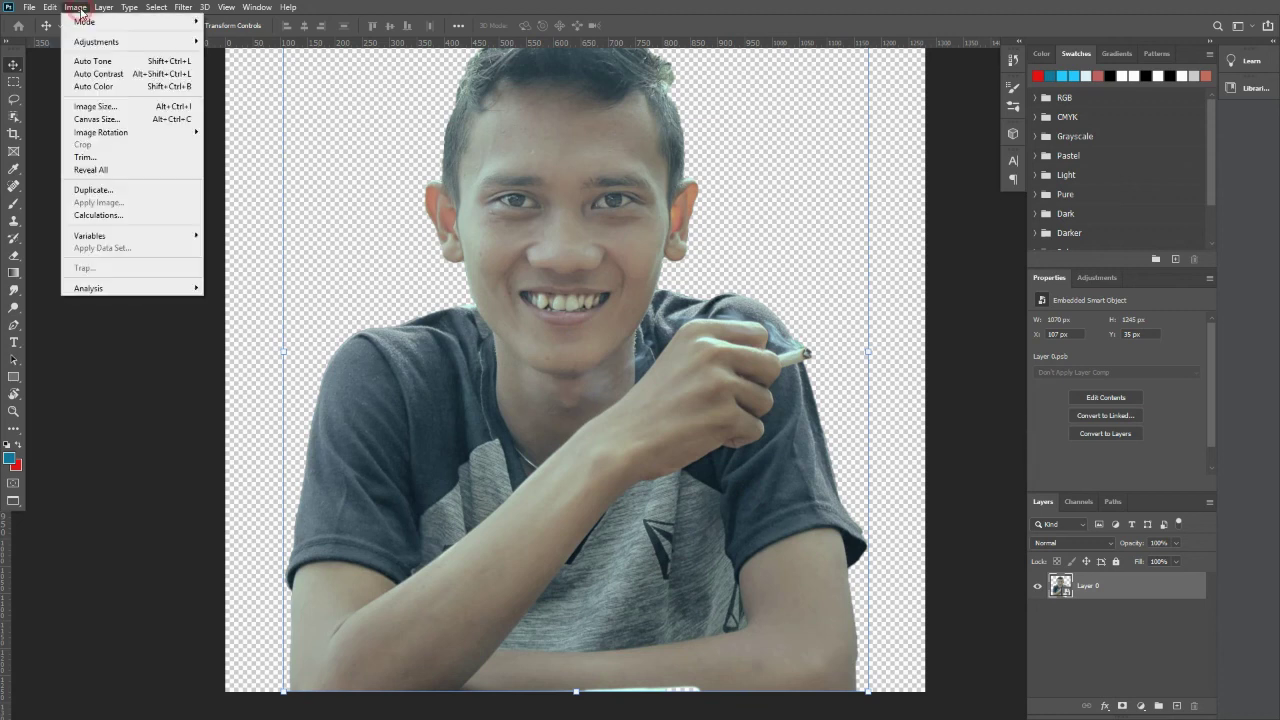
{"action": "mouse_move", "coordinate": [100, 42]}
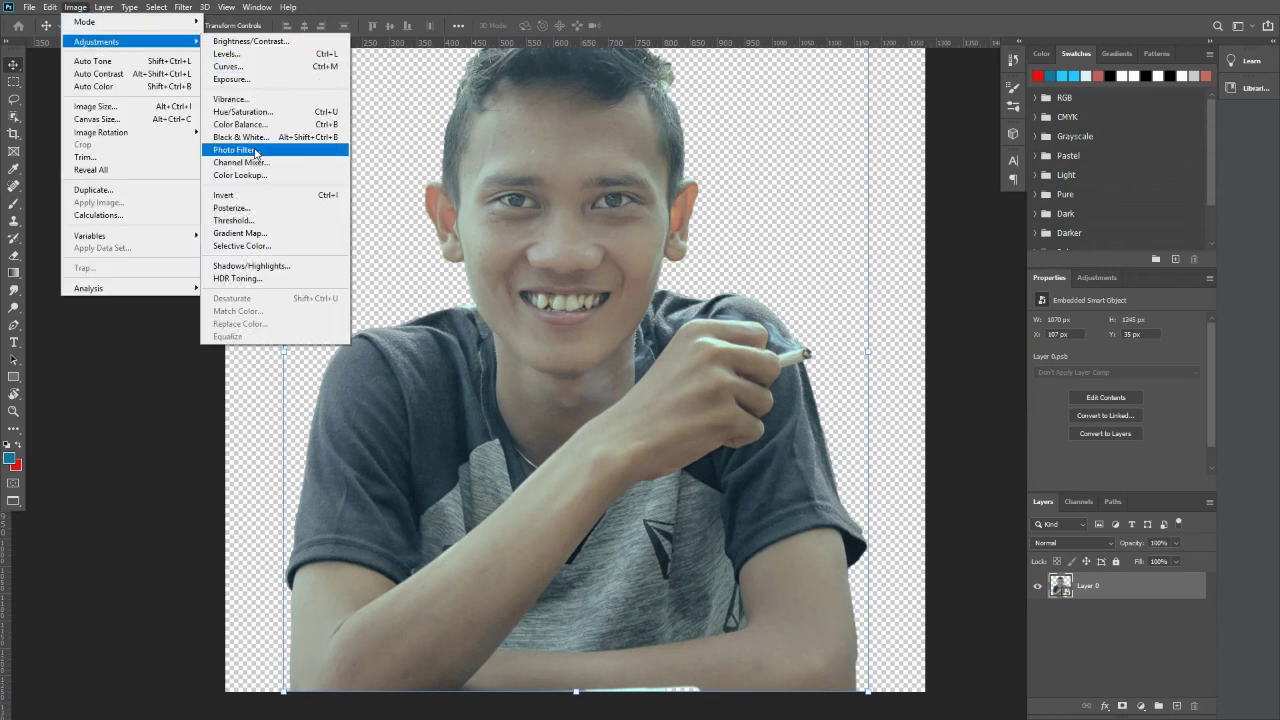
{"action": "left_click", "coordinate": [250, 266]}
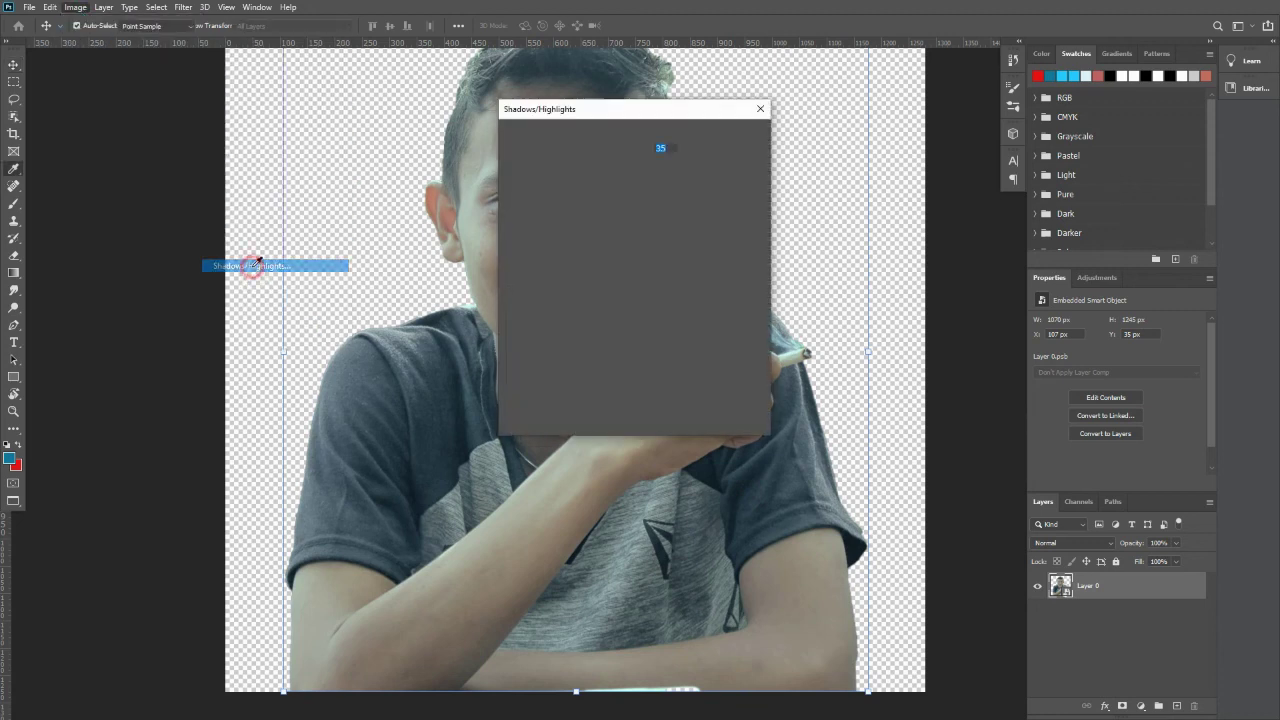
{"action": "left_click_drag", "start_coordinate": [629, 121], "coordinate": [843, 152]}
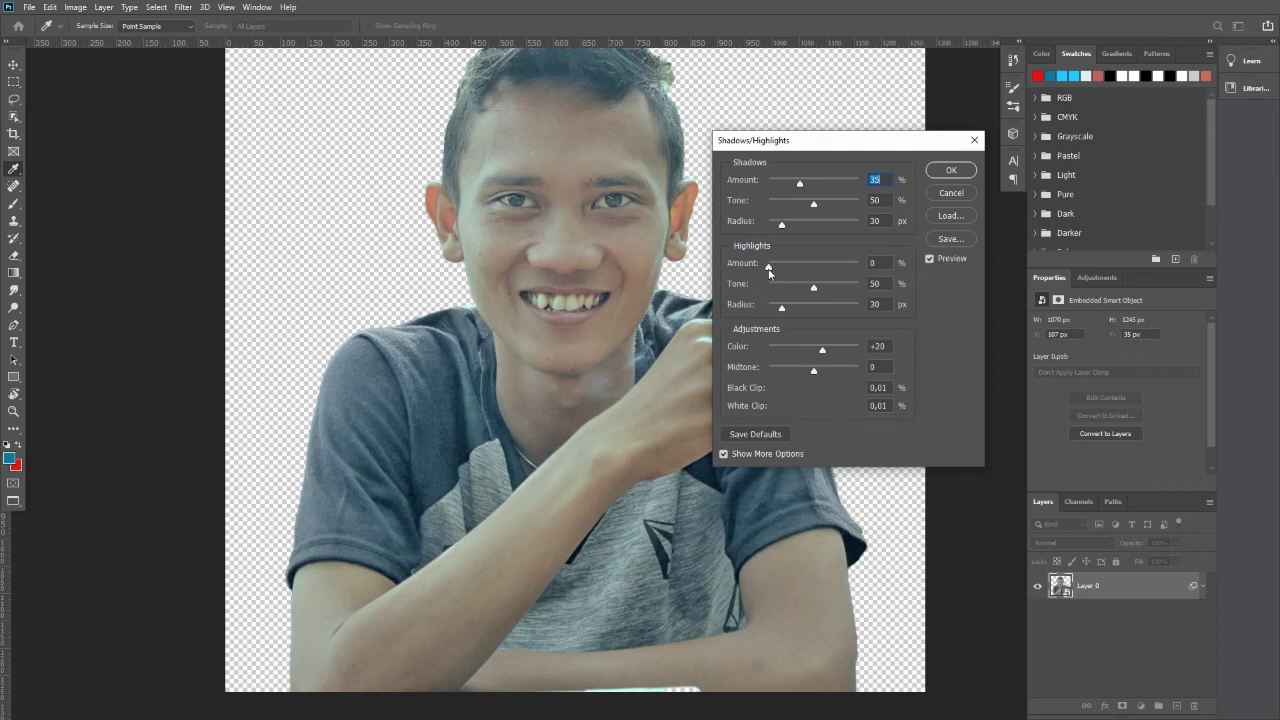
{"action": "mouse_move", "coordinate": [768, 267]}
{"action": "left_mouse_down"}
{"action": "mouse_move", "coordinate": [807, 275]}
{"action": "mouse_move", "coordinate": [786, 270]}
{"action": "left_mouse_up"}
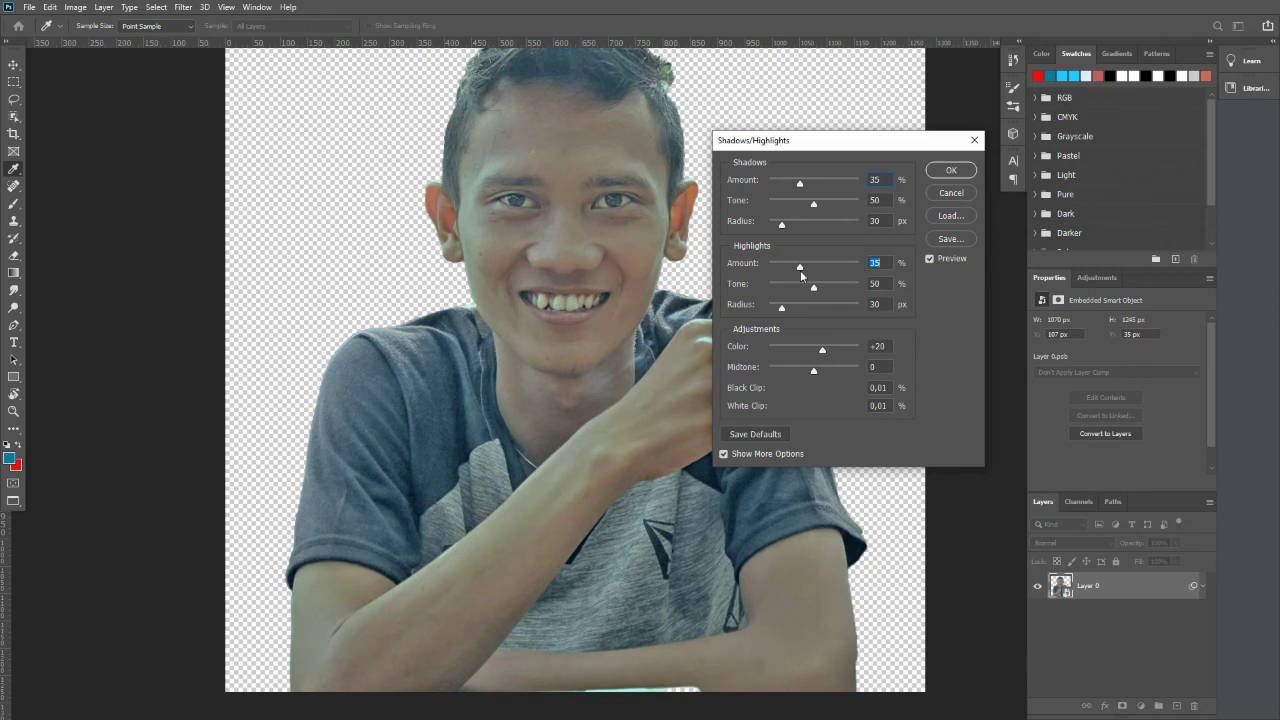
{"action": "left_click", "coordinate": [951, 170]}
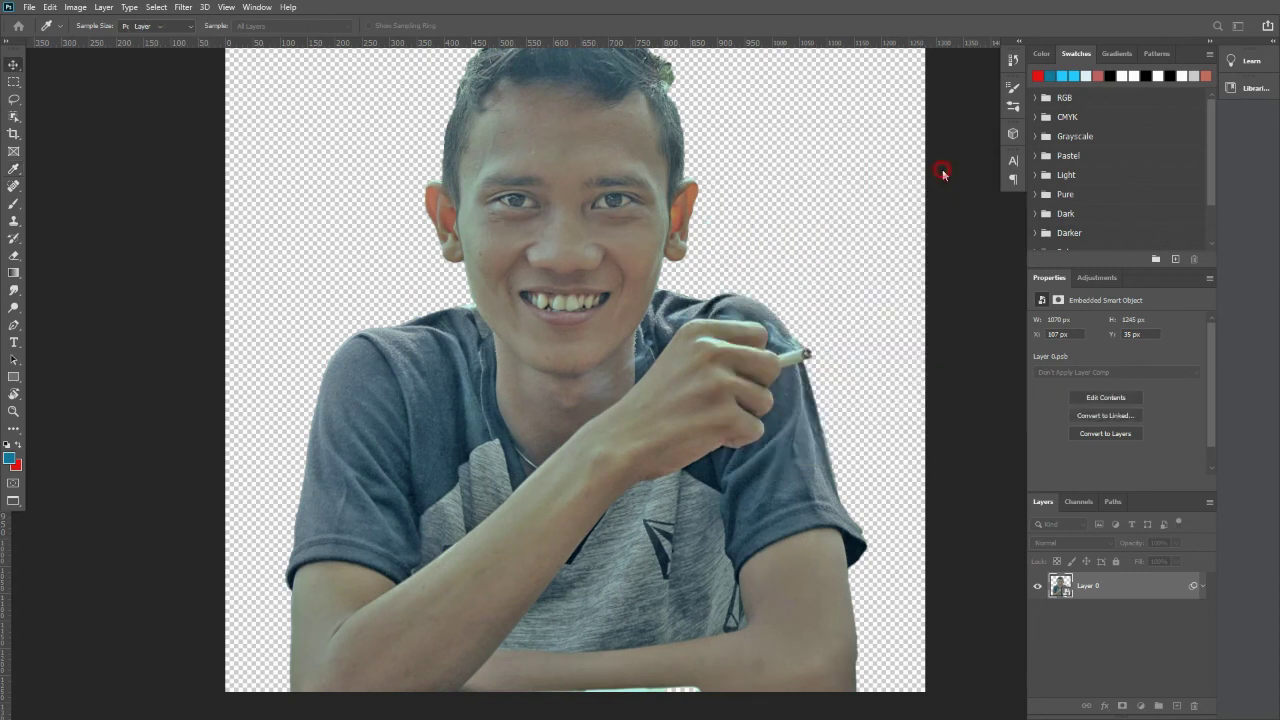
Apply an Exposure adjustment to the Smart Object with the gamma correction set to 0,67.
{"action": "left_click", "coordinate": [78, 8]}
{"action": "mouse_move", "coordinate": [87, 43]}
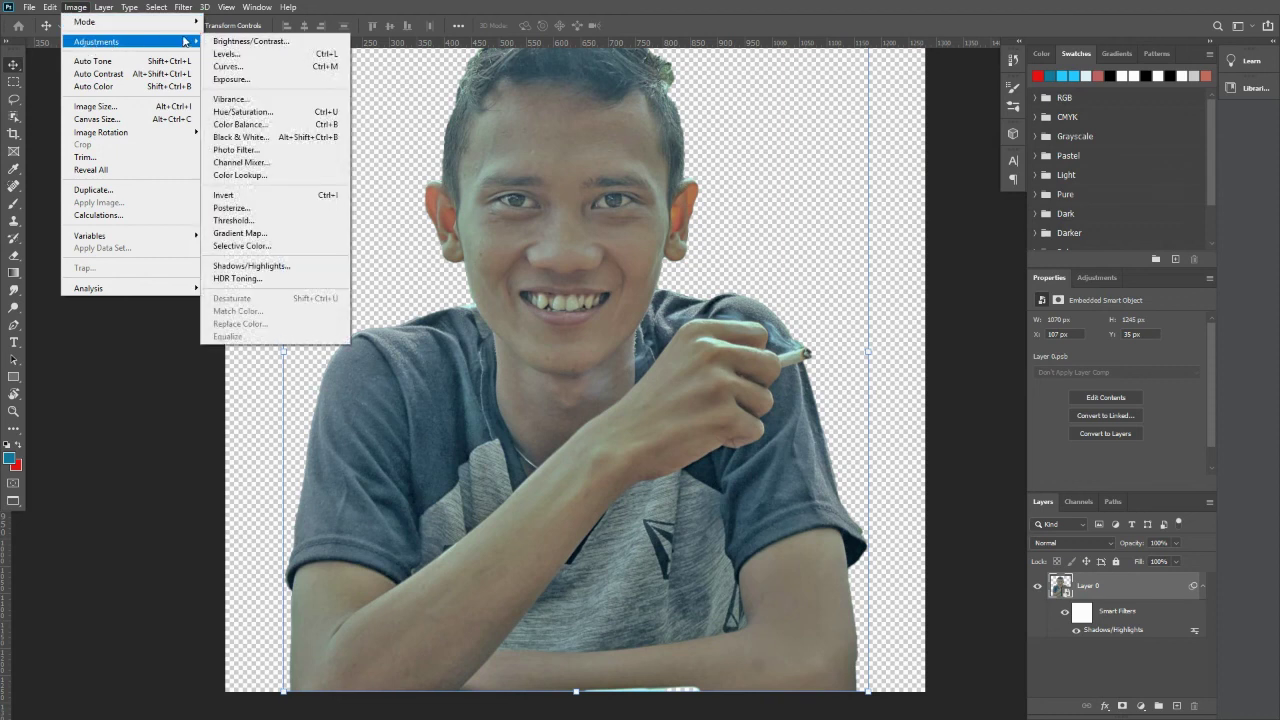
{"action": "left_click", "coordinate": [238, 79]}
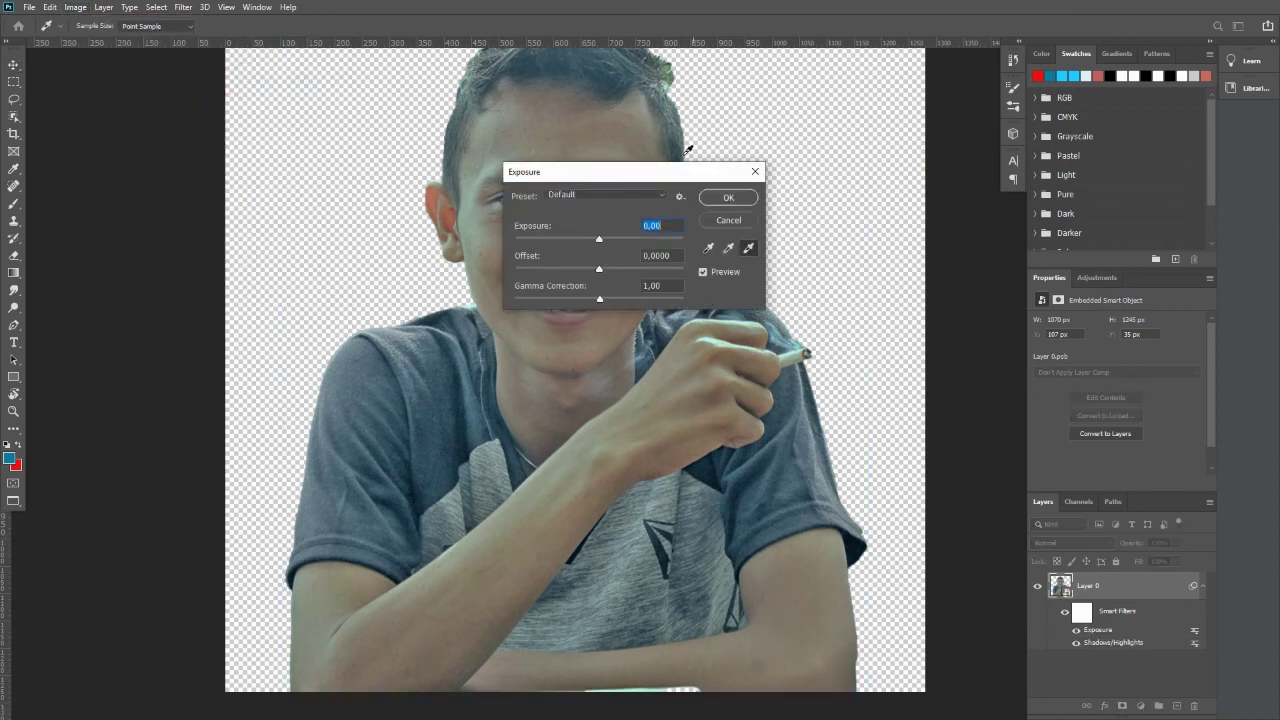
{"action": "left_click_drag", "start_coordinate": [657, 173], "coordinate": [832, 117]}
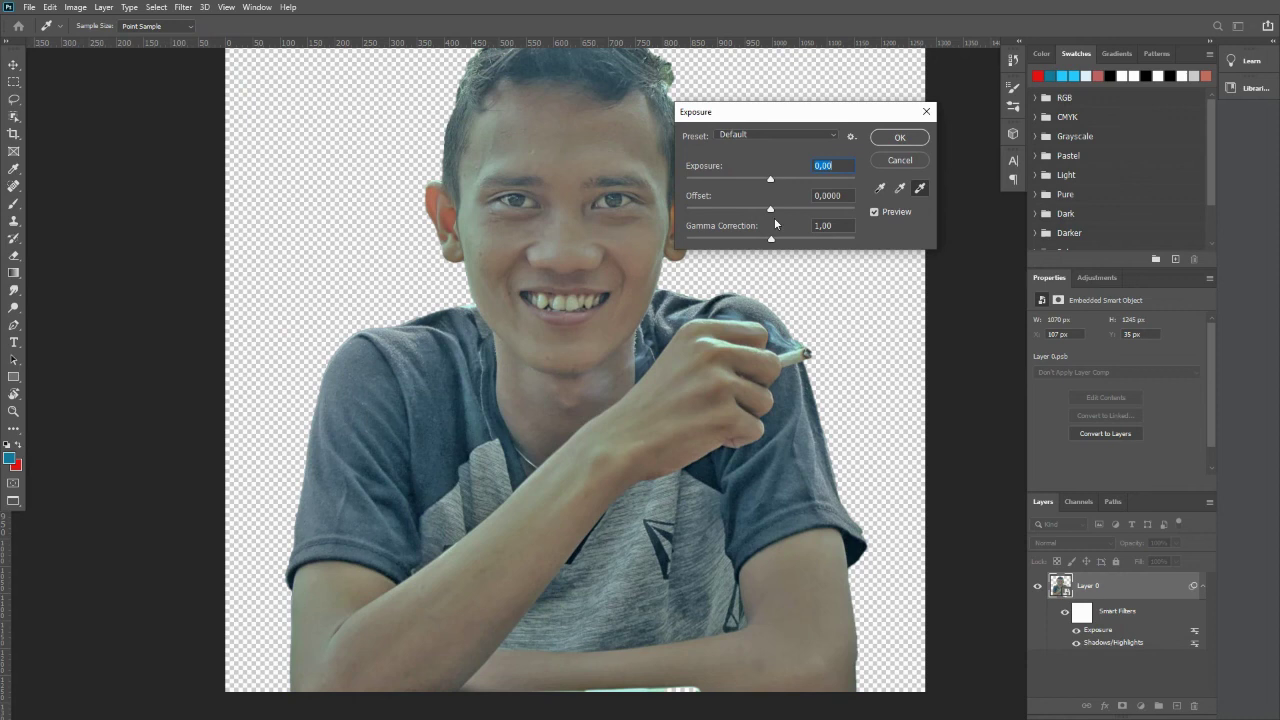
{"action": "left_click_drag", "start_coordinate": [771, 239], "coordinate": [788, 244]}
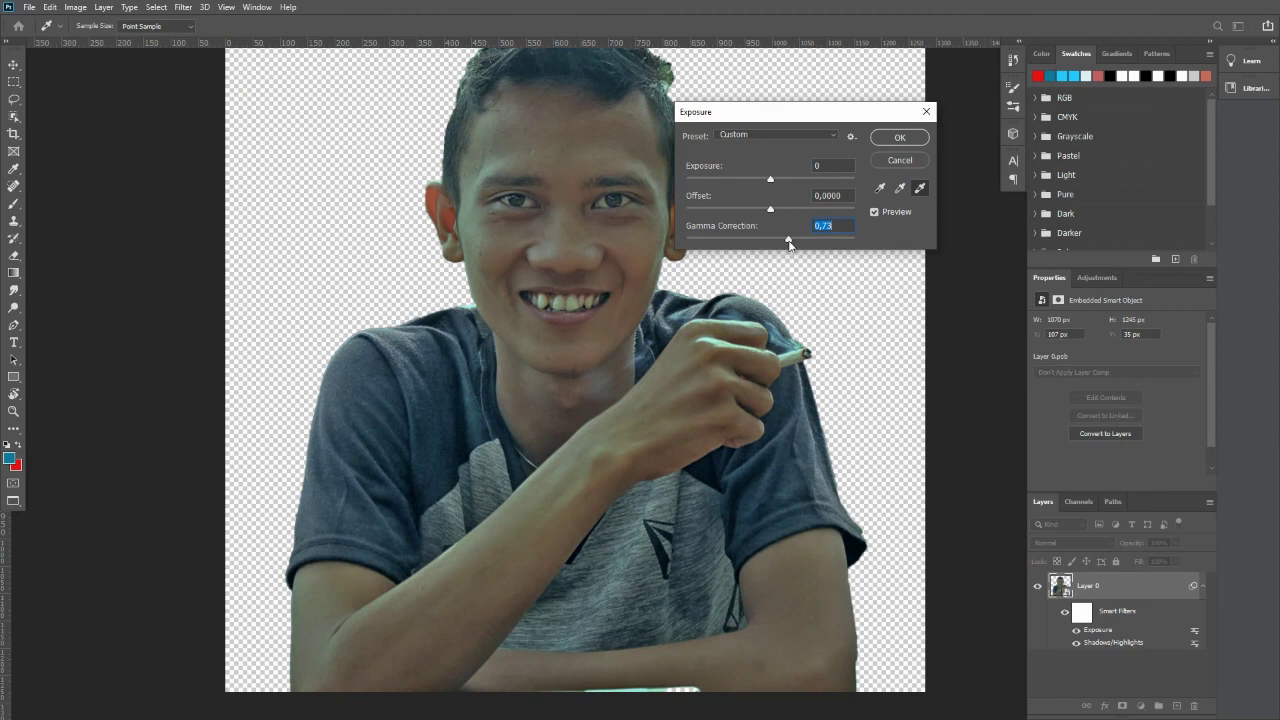
{"action": "left_click_drag", "start_coordinate": [790, 242], "coordinate": [796, 247]}
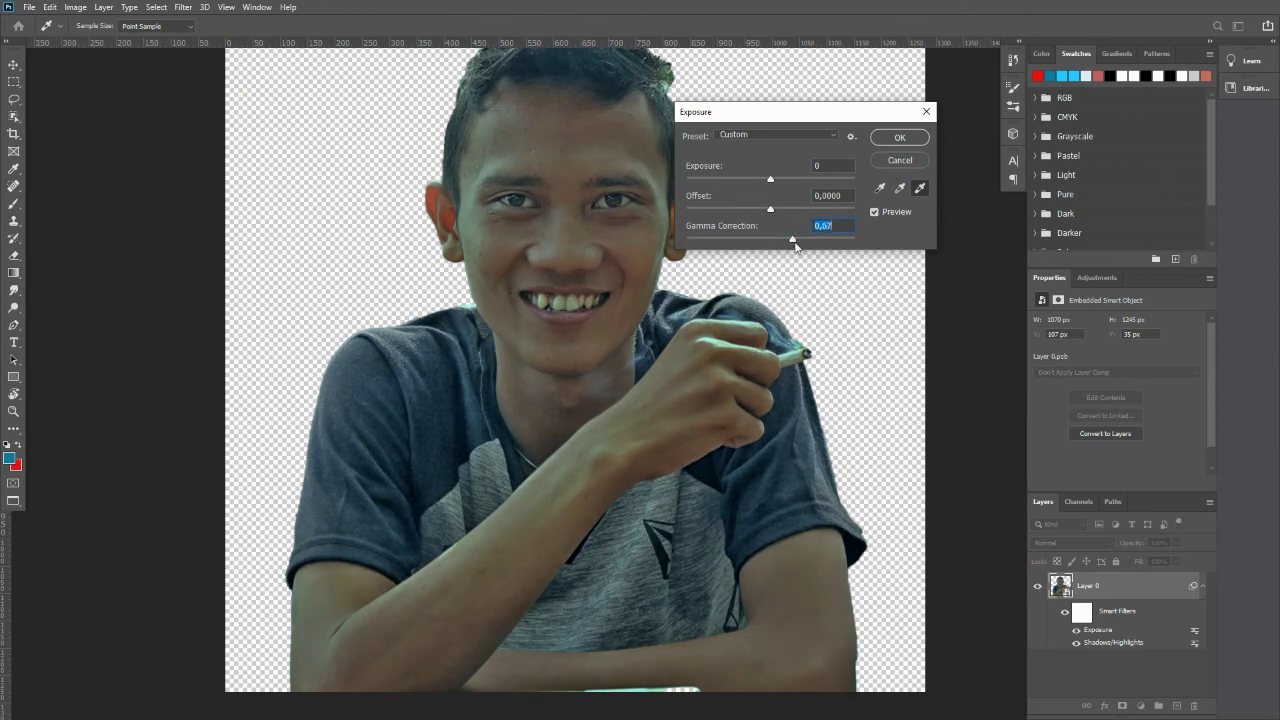
{"action": "left_click", "coordinate": [896, 140]}
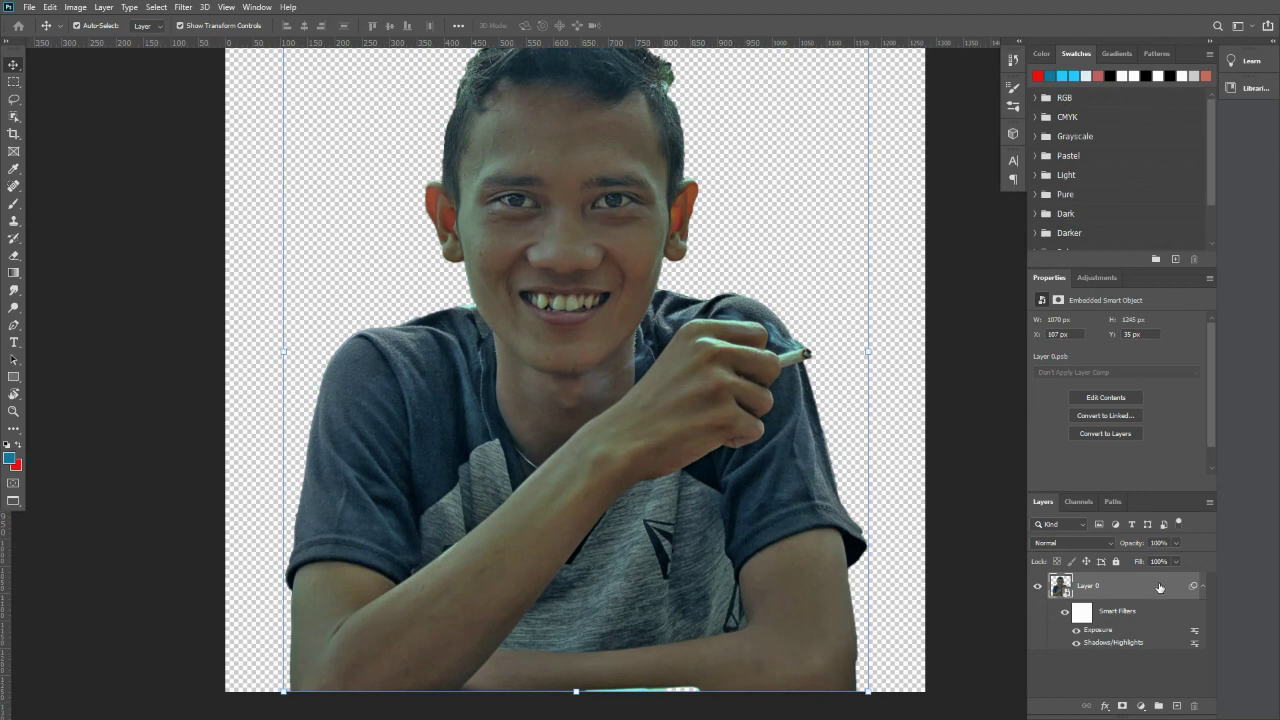
Duplicate the Layer 0 Smart Object and apply a High Pass filter with a 2,1 pixel radius to the copy.
{"action": "left_click_drag", "start_coordinate": [1159, 582], "coordinate": [1178, 704]}
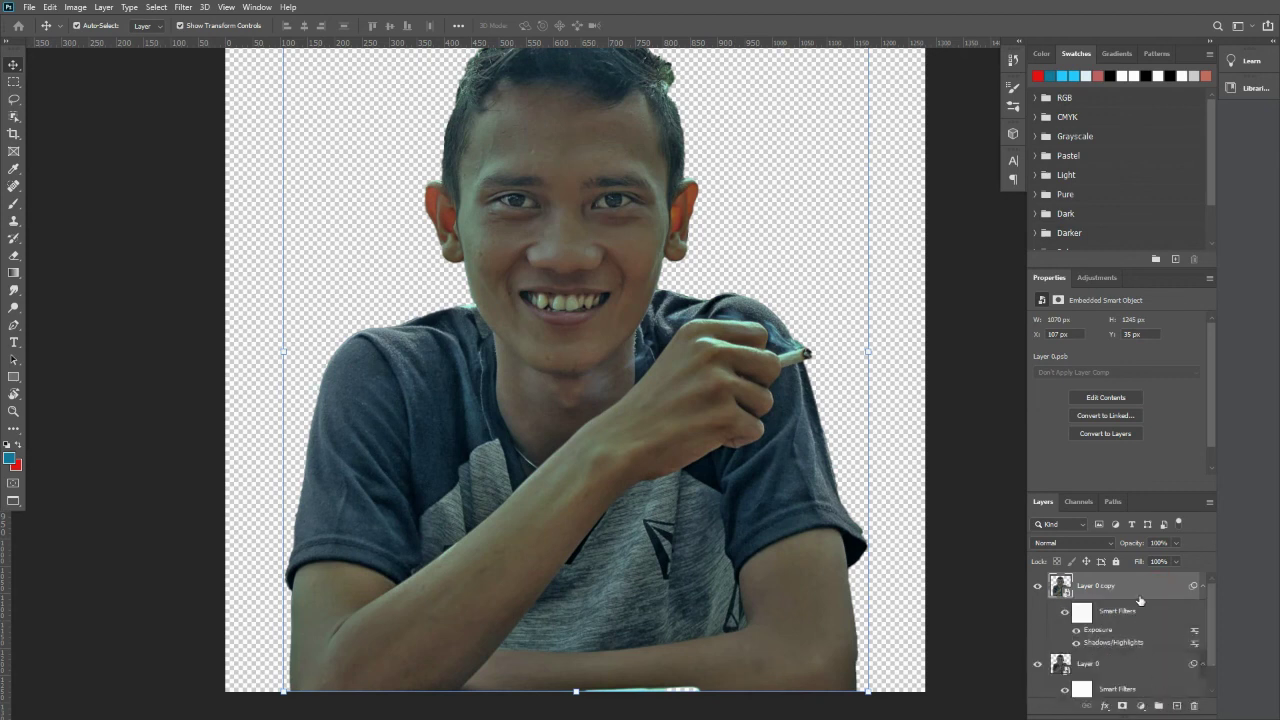
{"action": "left_click", "coordinate": [183, 8]}
{"action": "mouse_move", "coordinate": [213, 279]}
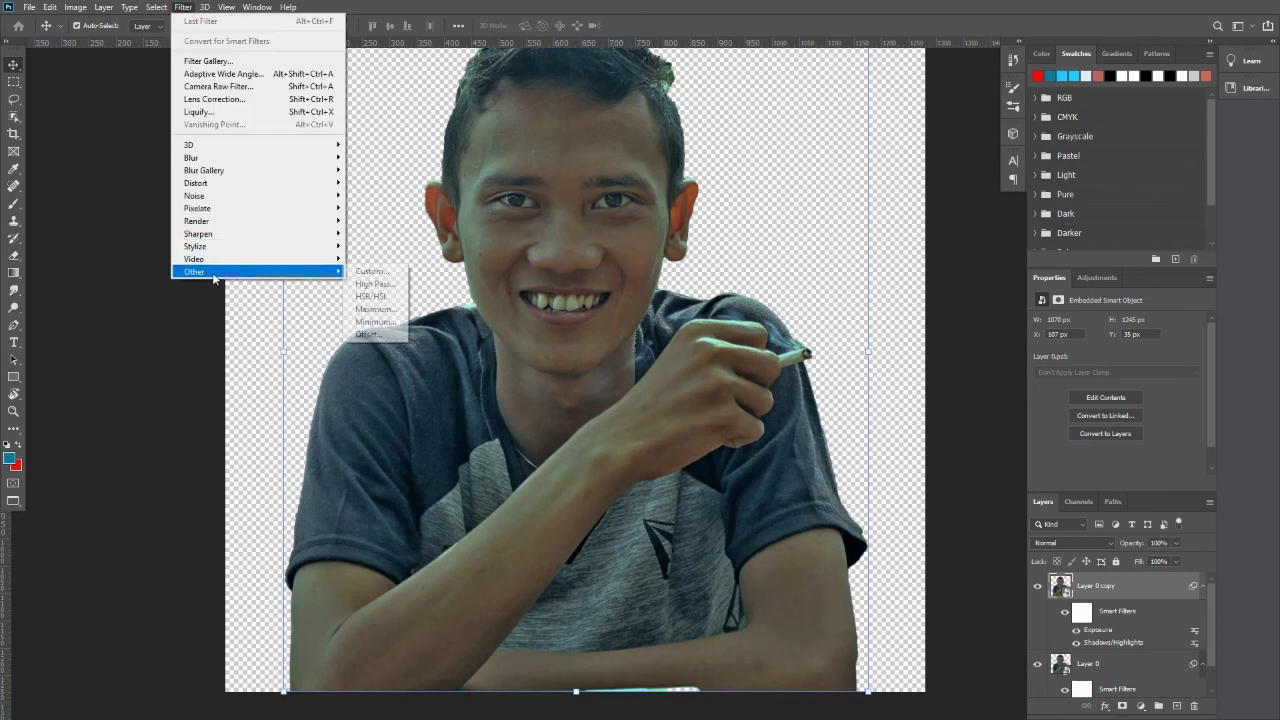
{"action": "left_click", "coordinate": [378, 284]}
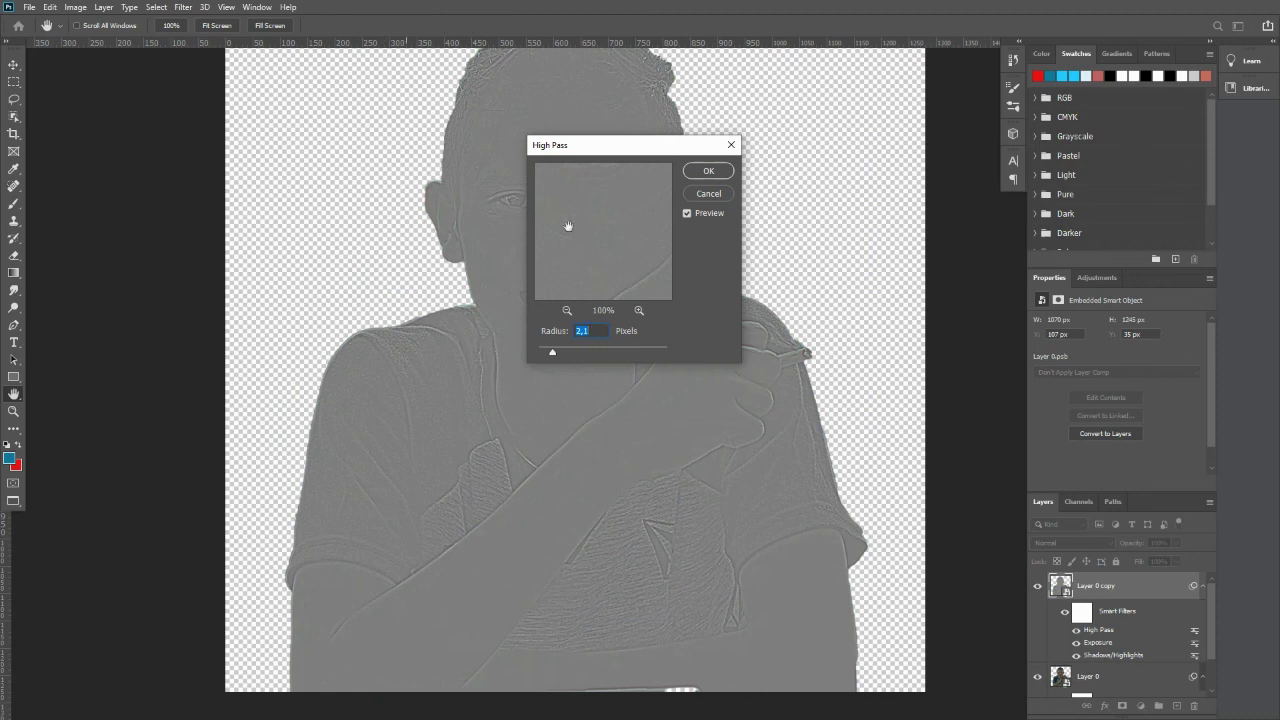
{"action": "left_click", "coordinate": [594, 330]}
{"action": "left_click", "coordinate": [709, 171]}
{"action": "key", "text": "v"}
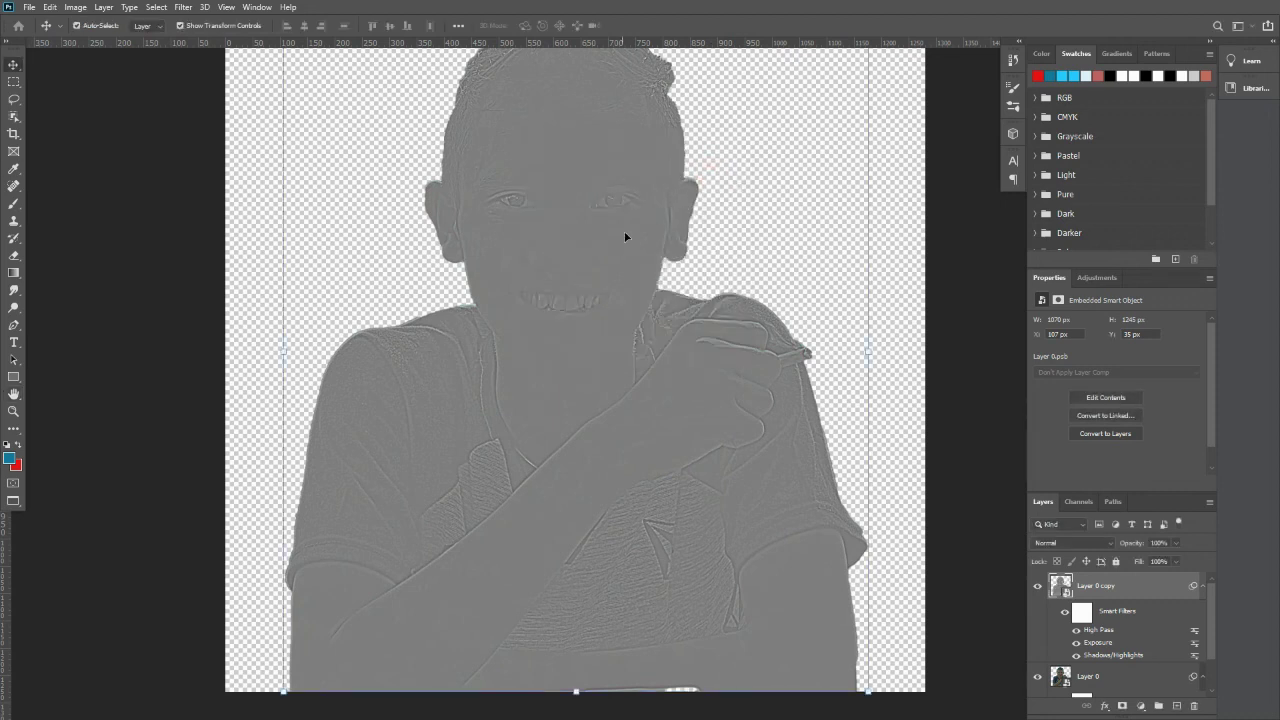
Set the High Pass copy's blend mode to Linear Light and deselect the layer.
{"action": "left_click", "coordinate": [1093, 545]}
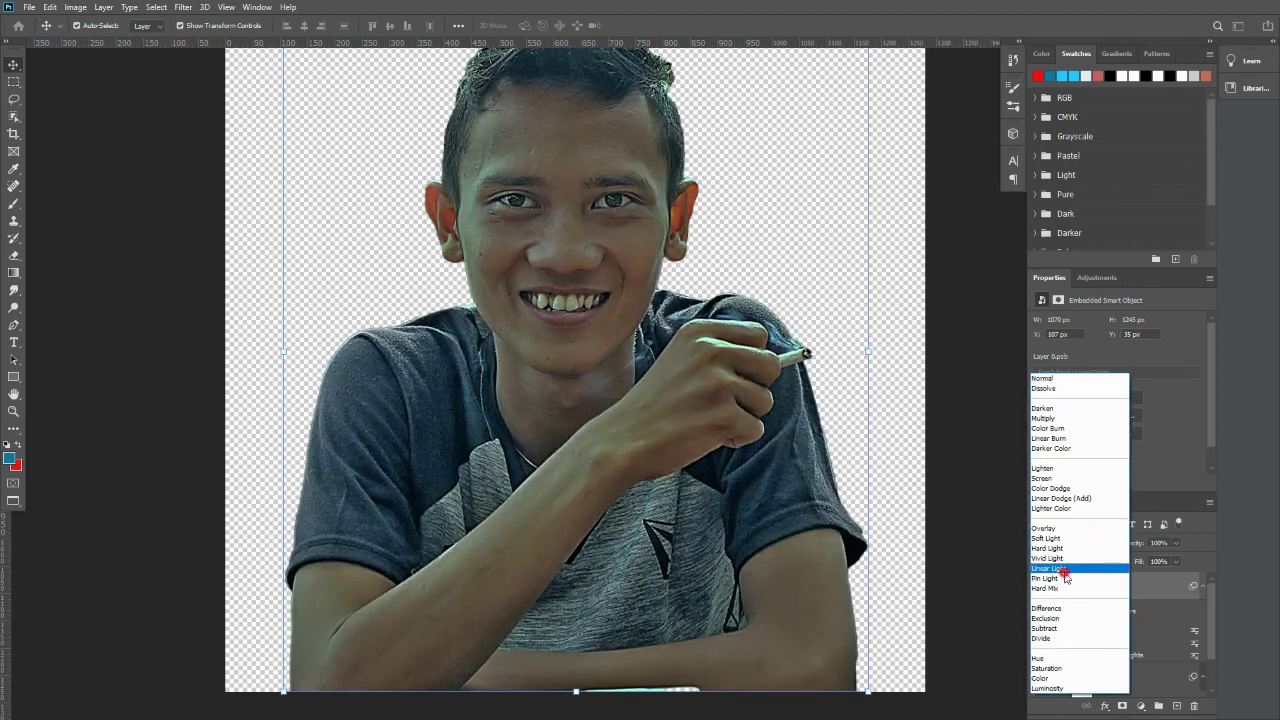
{"action": "left_click", "coordinate": [1064, 570]}
{"action": "left_click", "coordinate": [984, 549]}
{"action": "scroll", "coordinate": [650, 235], "scroll_direction": "up", "scroll_amount": 1}
{"action": "scroll", "coordinate": [585, 205], "scroll_direction": "up", "scroll_amount": 2}
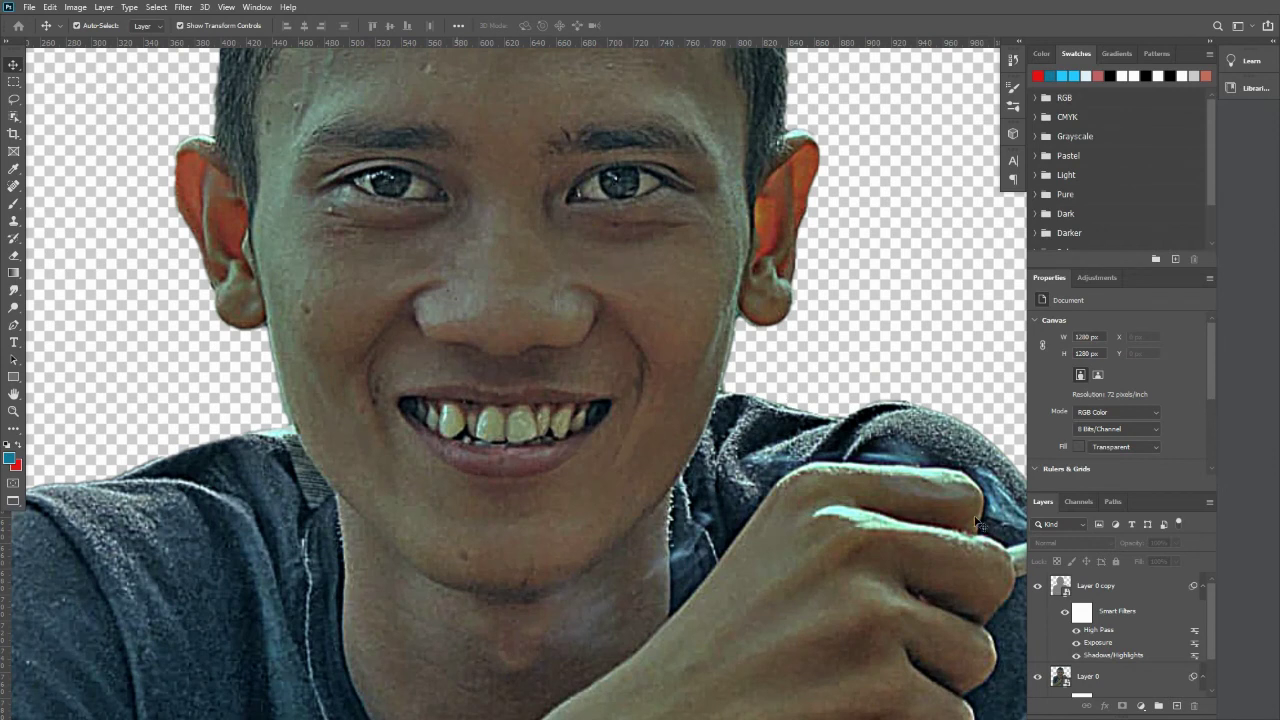
Compare the portrait with and without the High Pass copy, examining the sharpening on the face.
{"action": "left_click", "coordinate": [1038, 587]}
{"action": "left_click", "coordinate": [1038, 588]}
{"action": "left_click", "coordinate": [1038, 588]}
{"action": "left_click", "coordinate": [1038, 588]}
{"action": "left_click", "coordinate": [1038, 588]}
{"action": "left_click", "coordinate": [1038, 589]}
{"action": "left_click", "coordinate": [1038, 589]}
{"action": "left_click", "coordinate": [1038, 589]}
{"action": "scroll", "coordinate": [762, 497], "scroll_direction": "up", "scroll_amount": 2}
{"action": "scroll", "coordinate": [693, 432], "scroll_direction": "up", "scroll_amount": 1}
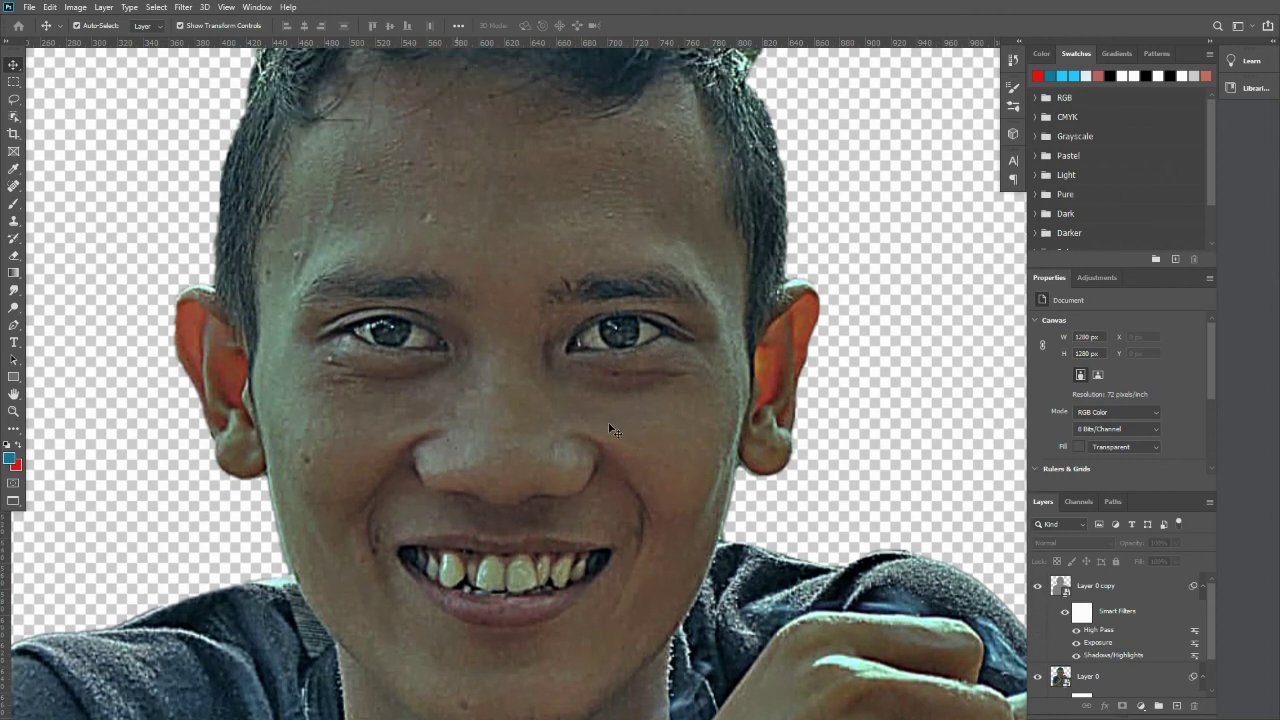
{"action": "scroll", "coordinate": [612, 430], "scroll_direction": "down", "scroll_amount": 1}
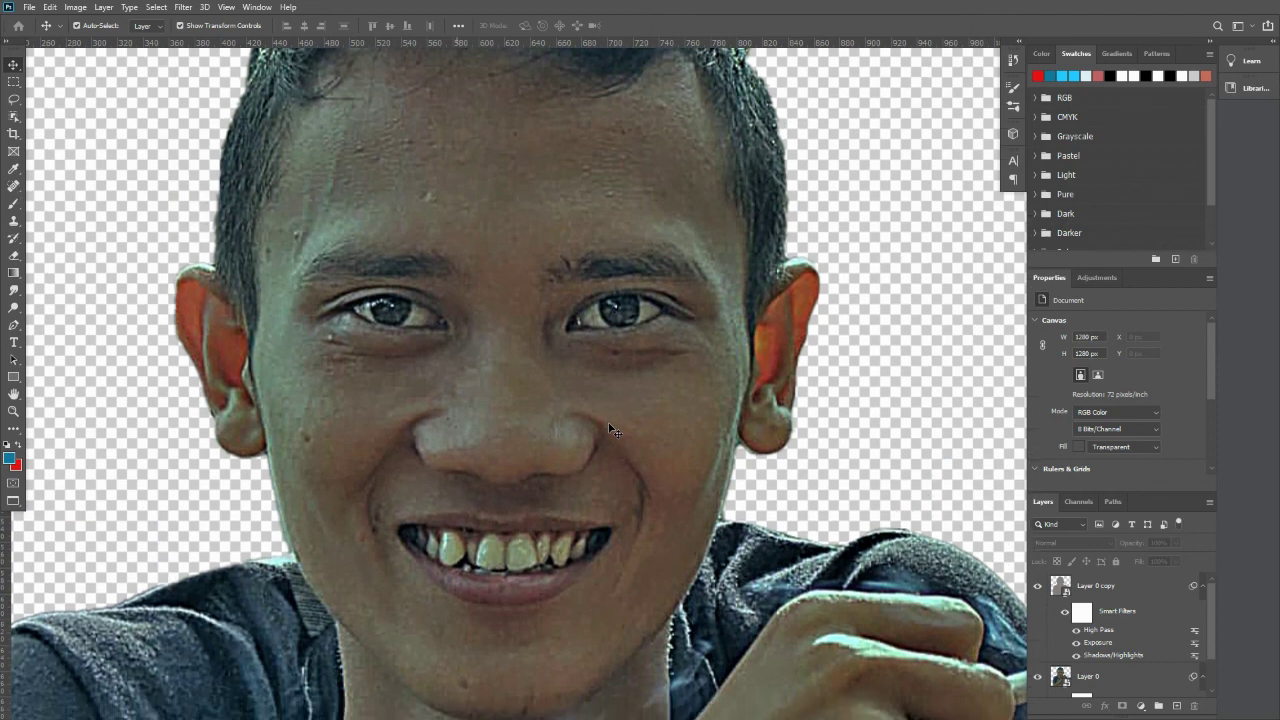
{"action": "scroll", "coordinate": [612, 430], "scroll_direction": "down", "scroll_amount": 2}
{"action": "scroll", "coordinate": [612, 430], "scroll_direction": "down", "scroll_amount": 1}
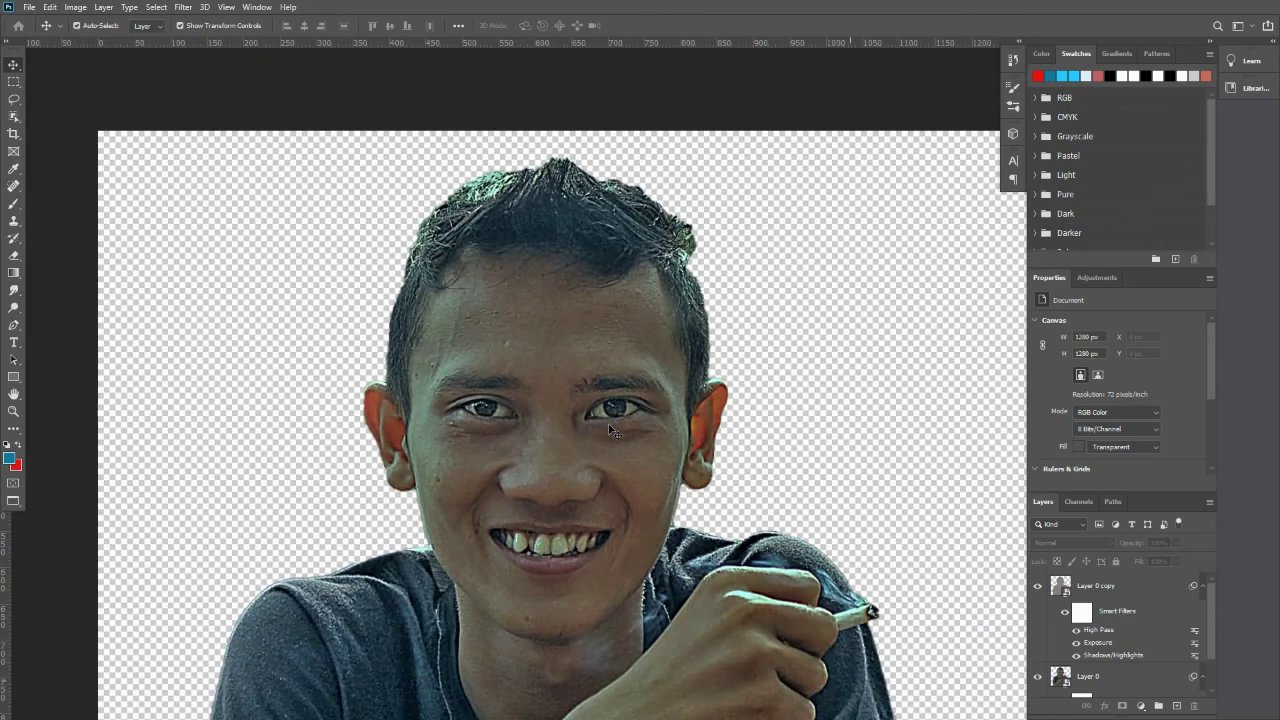
{"action": "scroll", "coordinate": [612, 430], "scroll_direction": "down", "scroll_amount": 1}
Stamp all visible layers into a new merged layer above Layer 0 copy, and hide Layer 0 copy and Layer 0.
{"action": "left_click", "coordinate": [1120, 592]}
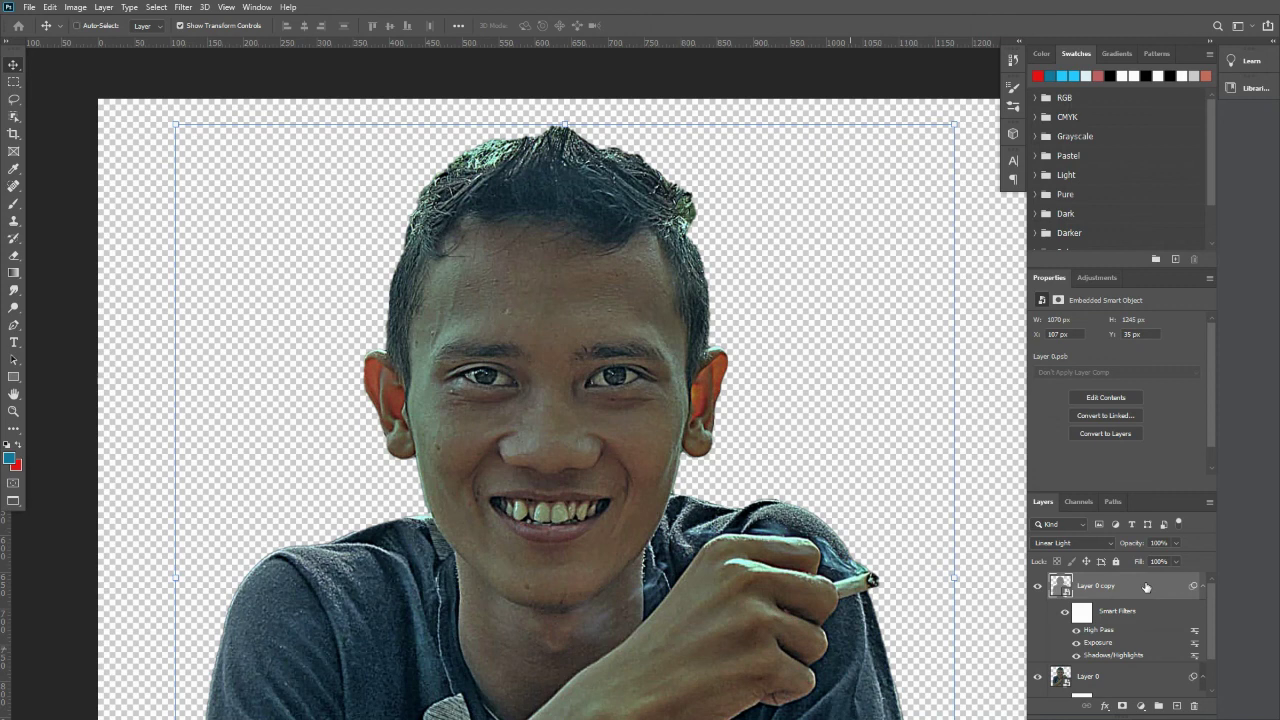
{"action": "key", "text": "ctrl+shift+alt+e"}
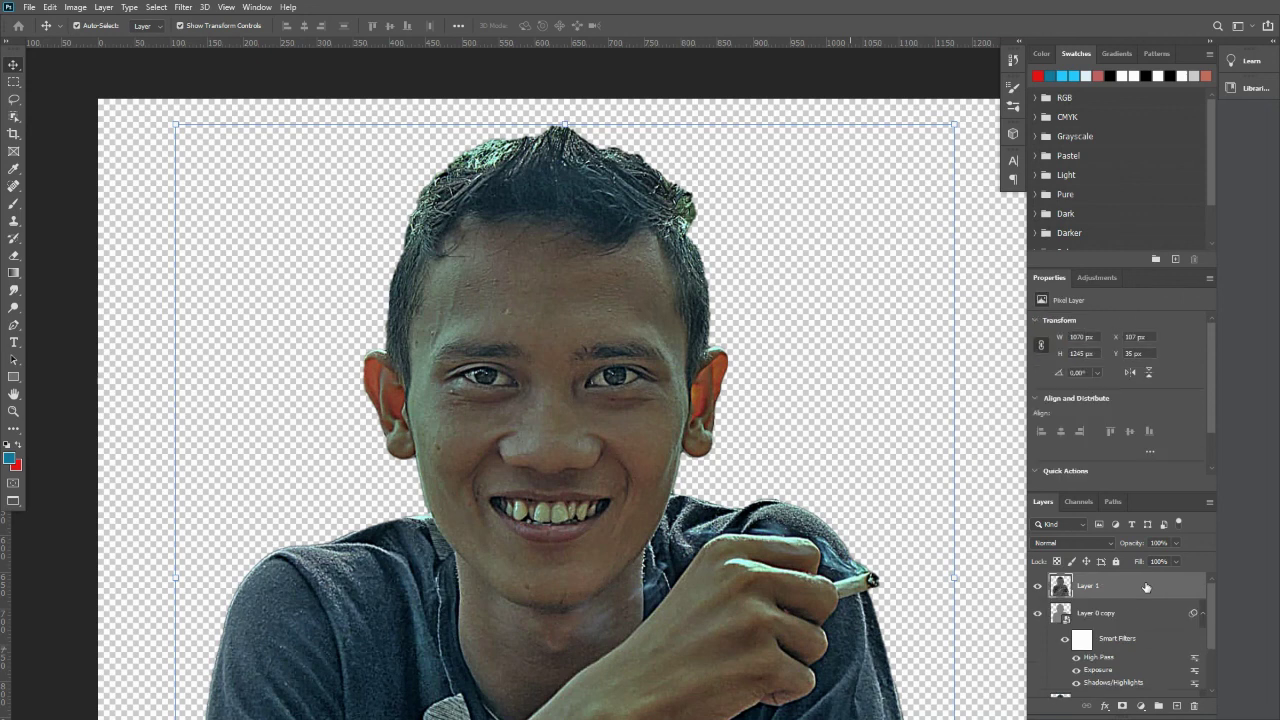
{"action": "left_click", "coordinate": [1036, 617]}
{"action": "scroll", "coordinate": [1100, 640], "scroll_direction": "down", "scroll_amount": 2}
{"action": "left_click", "coordinate": [1036, 649]}
{"action": "scroll", "coordinate": [1094, 630], "scroll_direction": "up", "scroll_amount": 2}
{"action": "left_click", "coordinate": [1037, 589]}
{"action": "left_click", "coordinate": [1037, 589]}
{"action": "scroll", "coordinate": [641, 456], "scroll_direction": "down", "scroll_amount": 2}
{"action": "scroll", "coordinate": [641, 456], "scroll_direction": "down", "scroll_amount": 2}
{"action": "scroll", "coordinate": [615, 399], "scroll_direction": "up", "scroll_amount": 5}
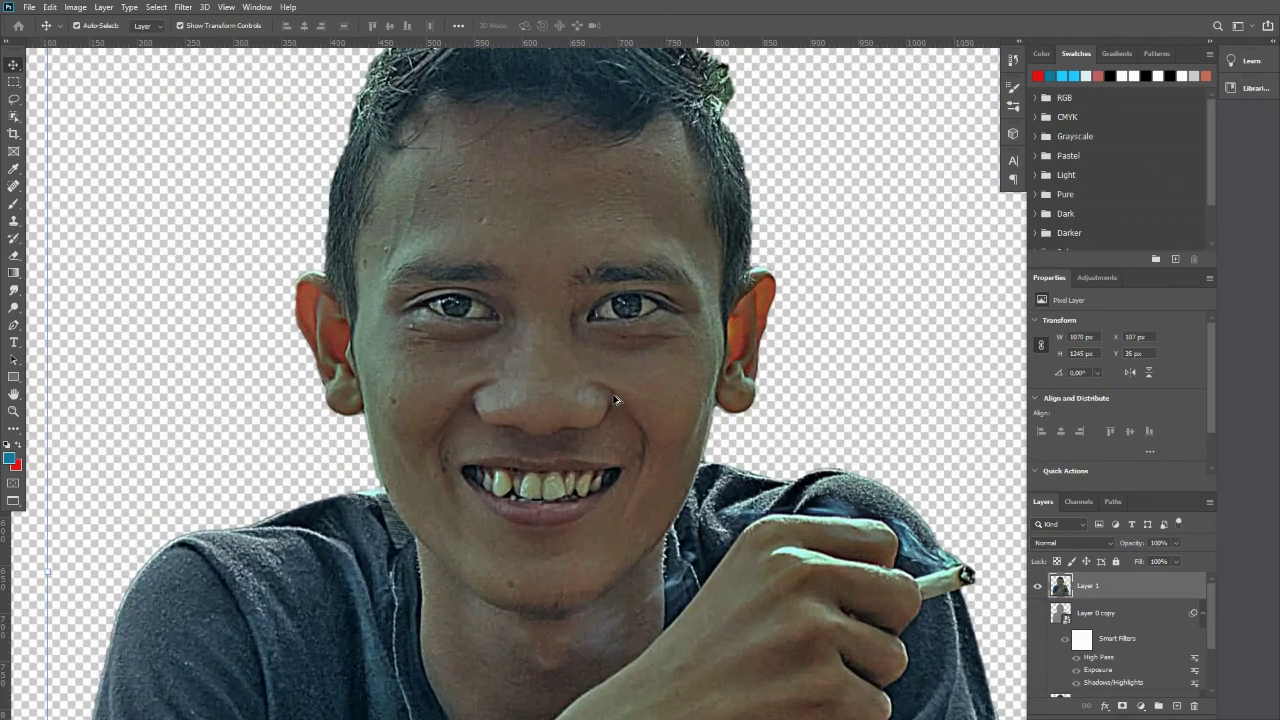
{"action": "scroll", "coordinate": [615, 399], "scroll_direction": "down", "scroll_amount": 2}
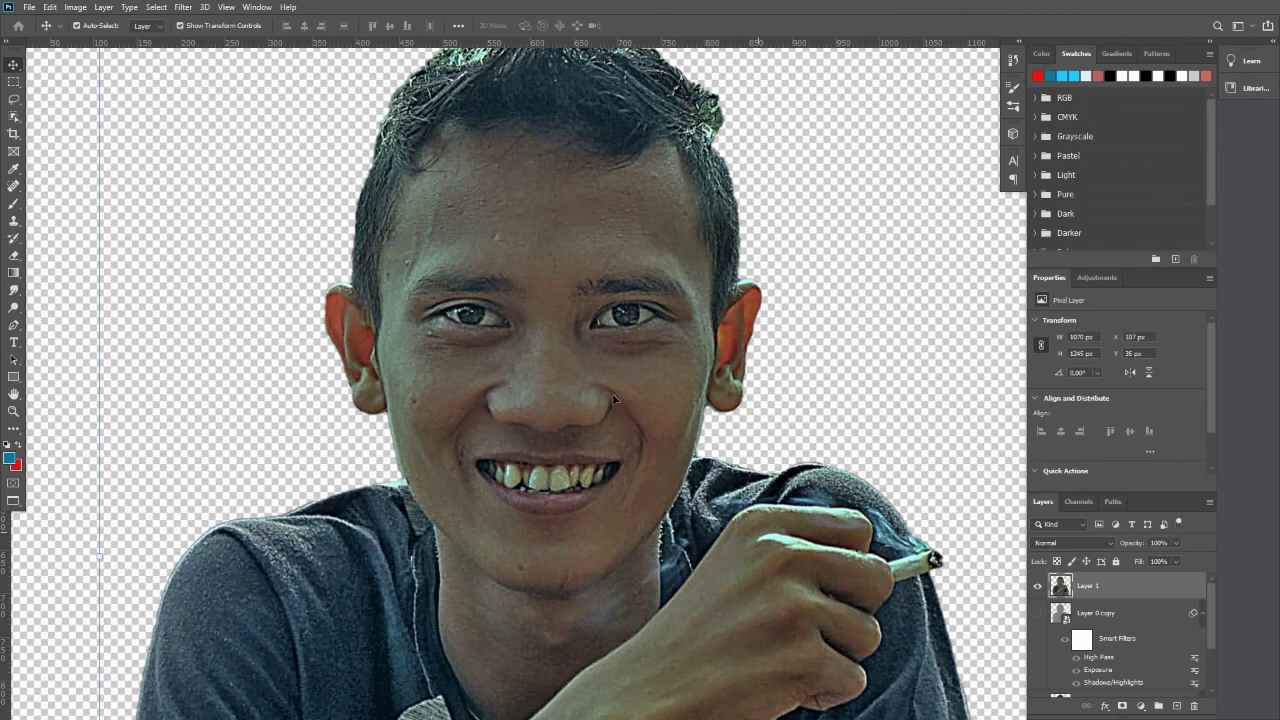
{"action": "scroll", "coordinate": [613, 399], "scroll_direction": "down", "scroll_amount": 3}
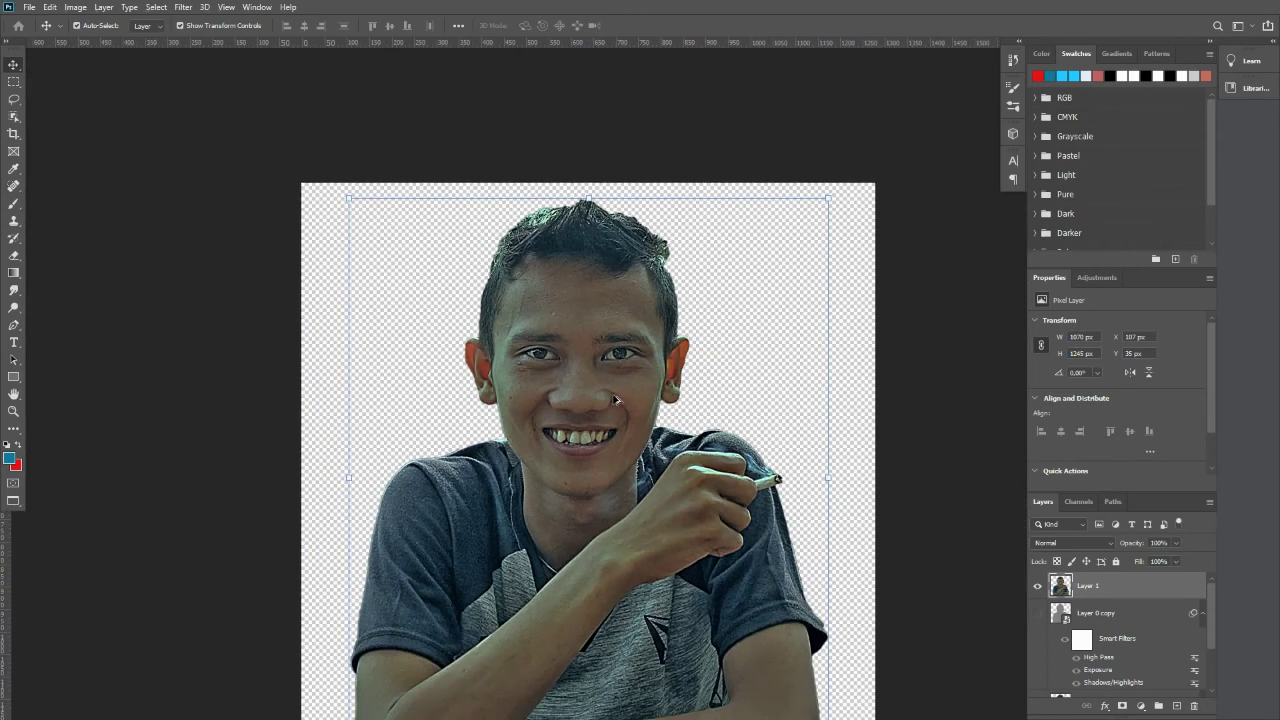
{"action": "scroll", "coordinate": [614, 399], "scroll_direction": "up", "scroll_amount": 4}
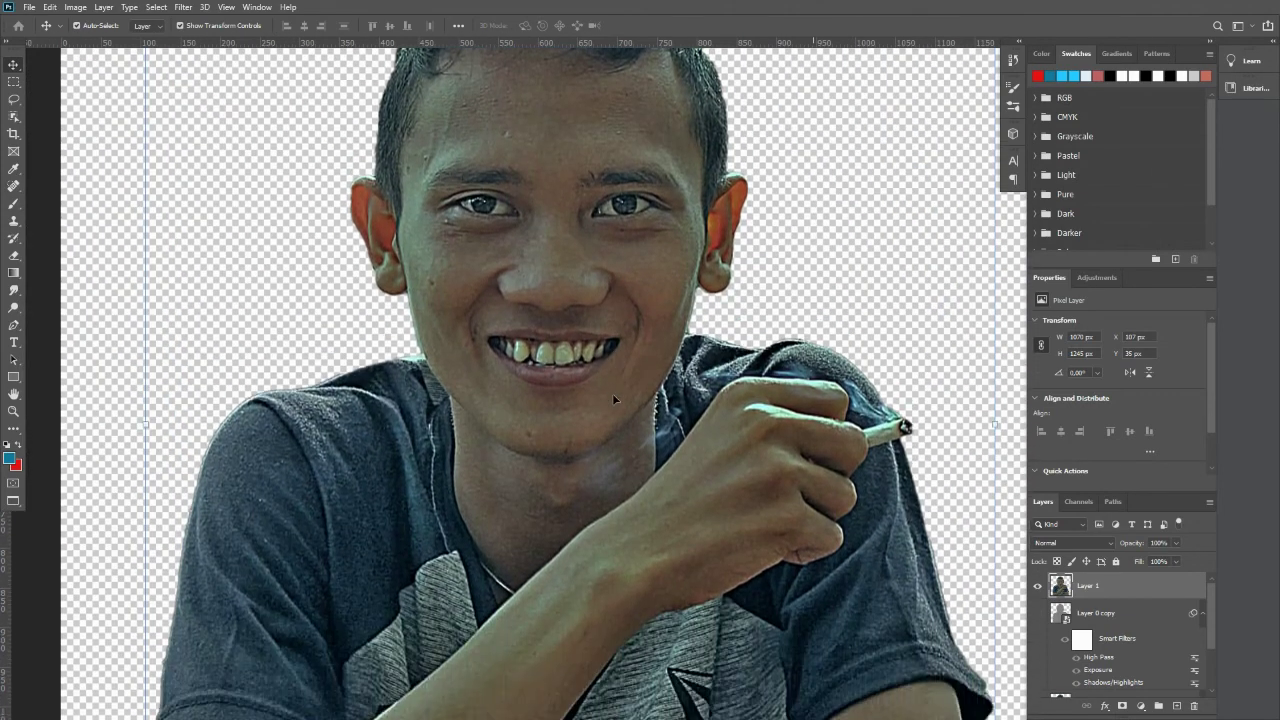
{"action": "scroll", "coordinate": [614, 399], "scroll_direction": "up", "scroll_amount": 2}
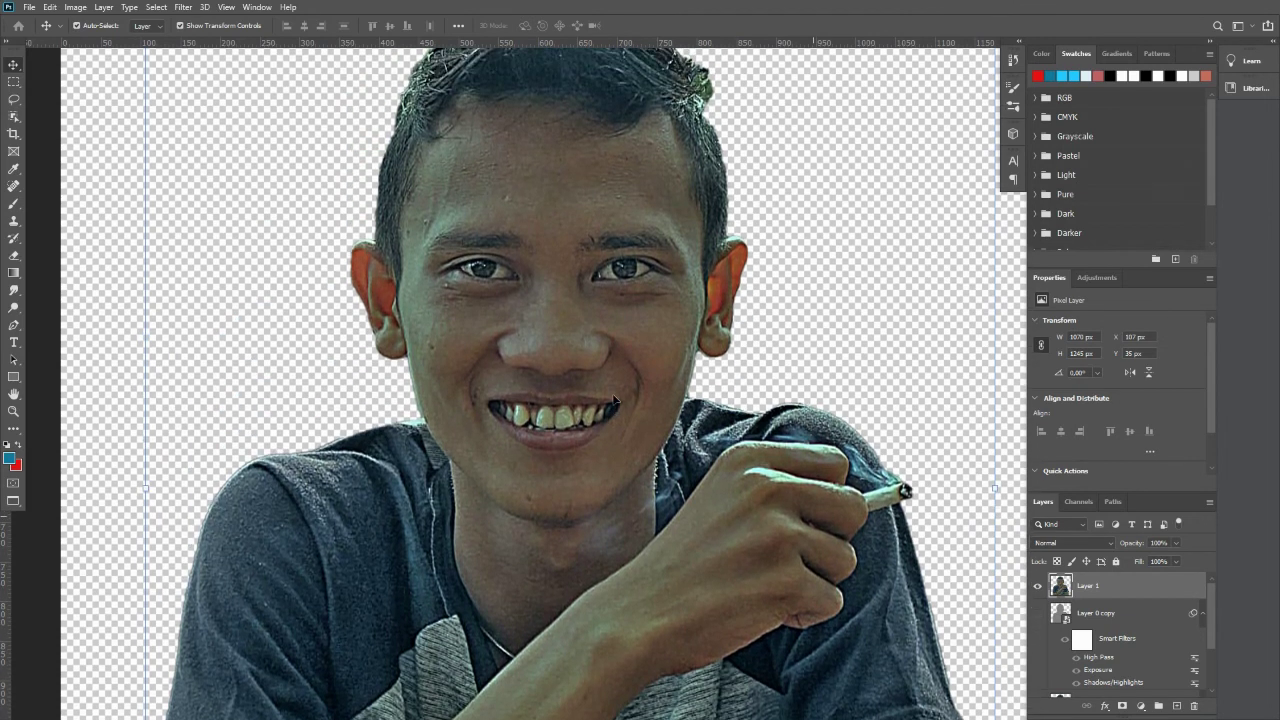
{"action": "scroll", "coordinate": [580, 437], "scroll_direction": "up", "scroll_amount": 1}
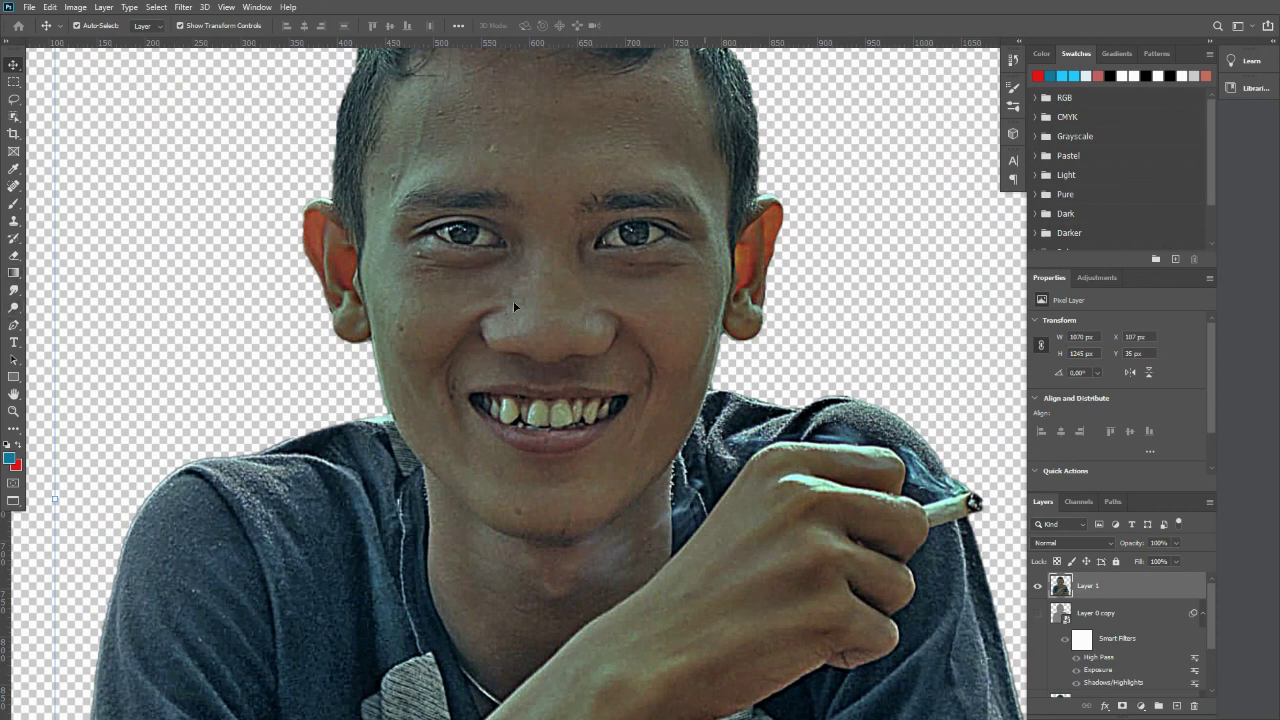
{"action": "scroll", "coordinate": [513, 301], "scroll_direction": "down", "scroll_amount": 1}
Draw a Pen tool path along the man's jawline, from one side of the jaw under the chin to the other.
{"action": "left_click", "coordinate": [14, 325]}
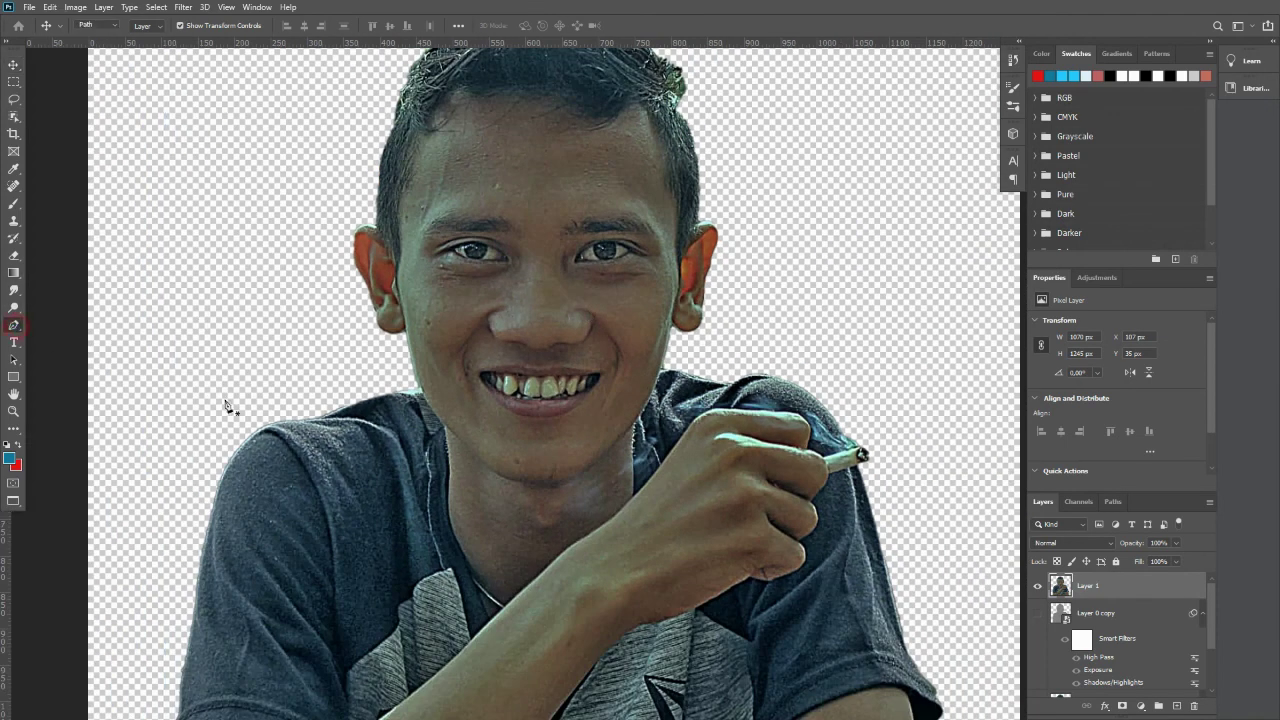
{"action": "scroll", "coordinate": [440, 405], "scroll_direction": "up", "scroll_amount": 5}
{"action": "left_click", "coordinate": [382, 347]}
{"action": "left_click_drag", "start_coordinate": [455, 450], "coordinate": [474, 464]}
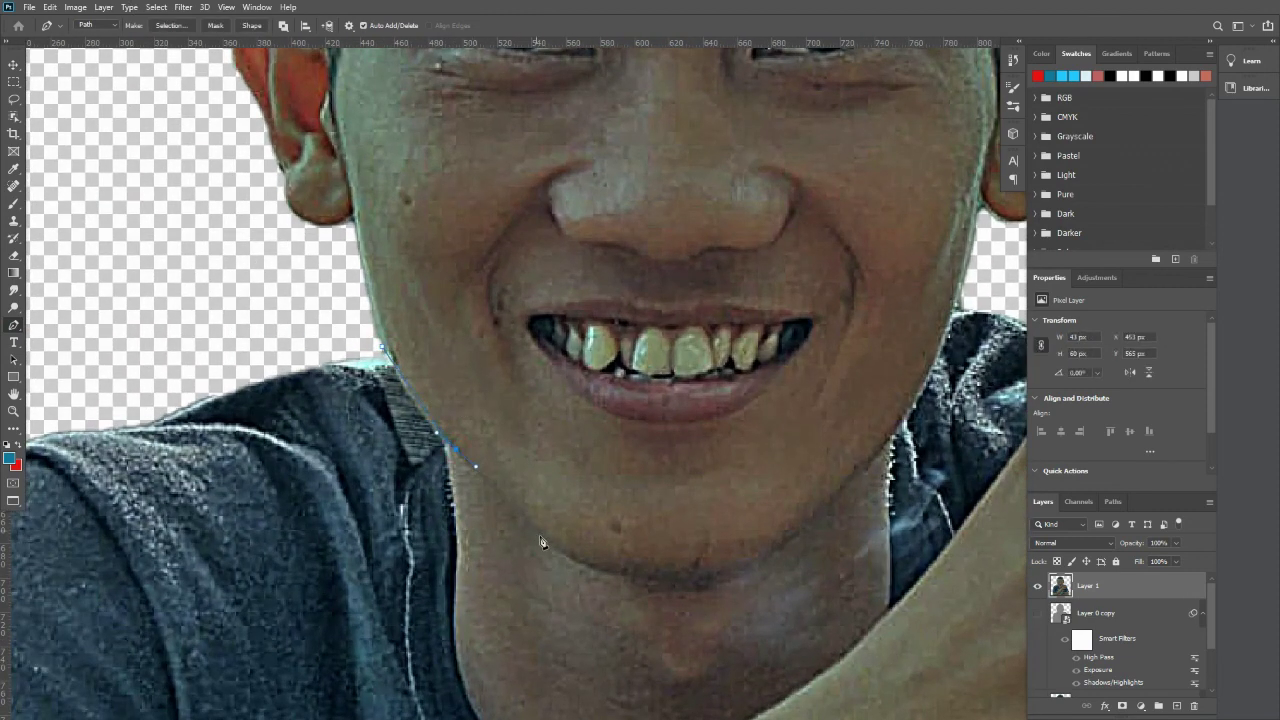
{"action": "left_click_drag", "start_coordinate": [660, 530], "coordinate": [537, 457]}
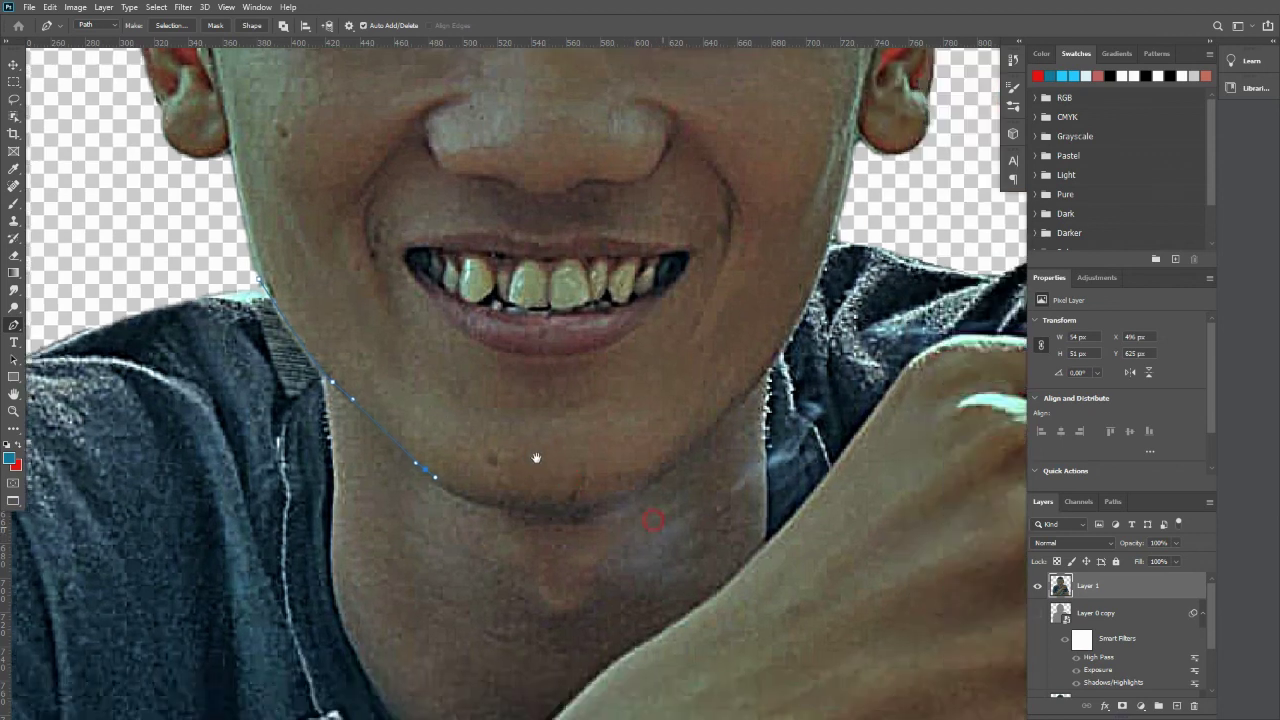
{"action": "left_click_drag", "start_coordinate": [651, 480], "coordinate": [743, 405]}
{"action": "left_click", "coordinate": [651, 480], "text": "alt"}
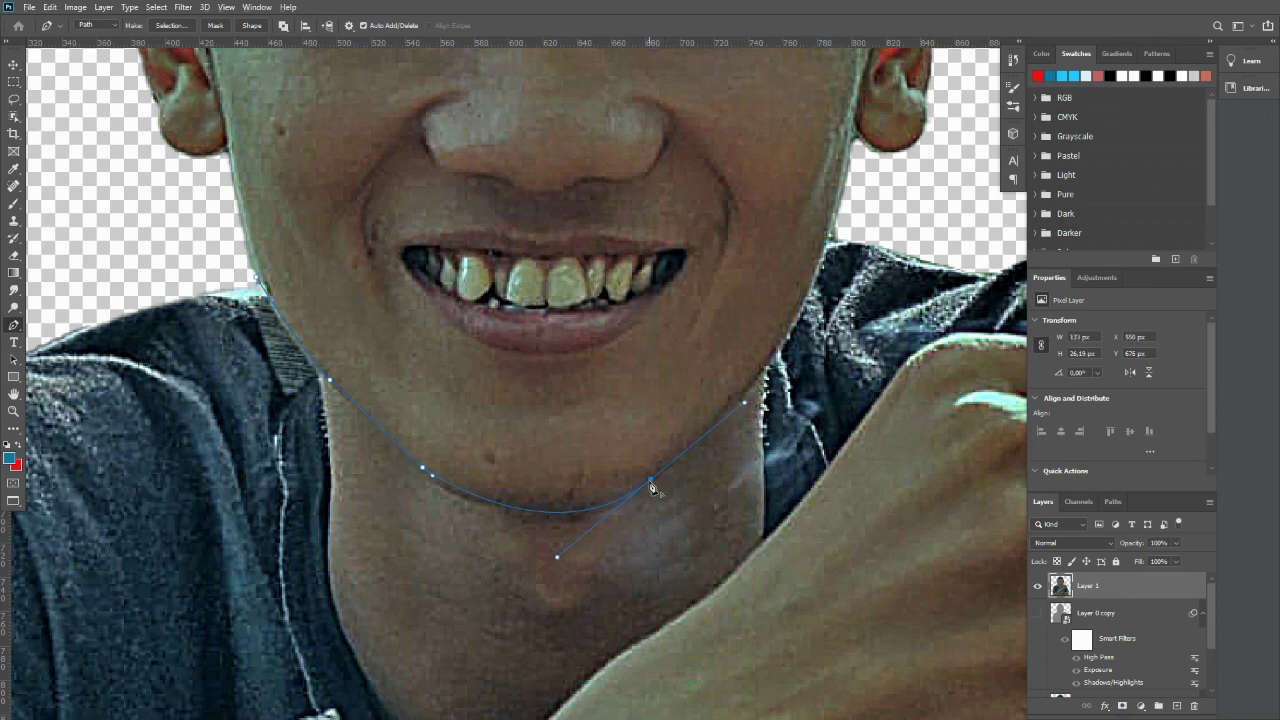
{"action": "scroll", "coordinate": [763, 375], "scroll_direction": "up", "scroll_amount": 1}
{"action": "left_click_drag", "start_coordinate": [779, 362], "coordinate": [856, 203]}
{"action": "scroll", "coordinate": [846, 229], "scroll_direction": "down", "scroll_amount": 3}
{"action": "scroll", "coordinate": [743, 323], "scroll_direction": "down", "scroll_amount": 4}
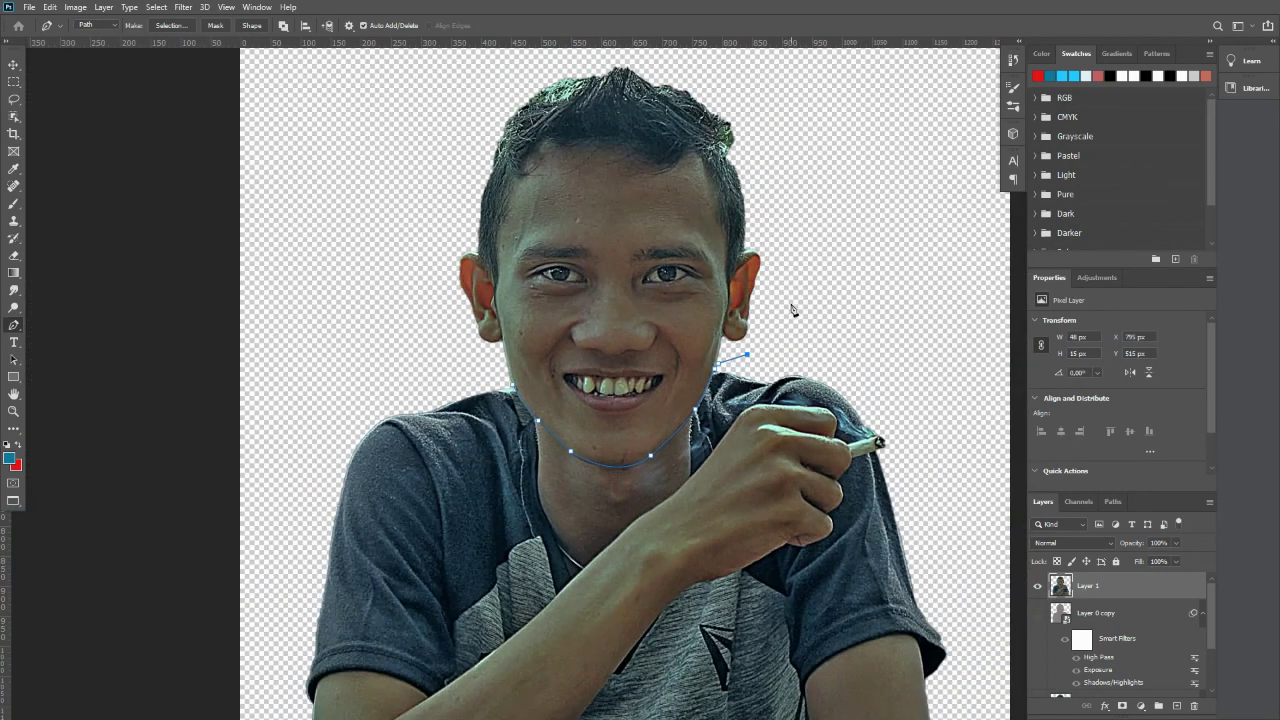
Continue the path loosely around the hair and ears through the transparent area and close it at the starting point of the jaw.
{"action": "left_click", "coordinate": [788, 127]}
{"action": "left_click_drag", "start_coordinate": [755, 101], "coordinate": [765, 167]}
{"action": "left_click", "coordinate": [720, 127]}
{"action": "left_click", "coordinate": [560, 120]}
{"action": "left_click", "coordinate": [429, 186]}
{"action": "left_click", "coordinate": [406, 280]}
{"action": "left_click", "coordinate": [410, 304]}
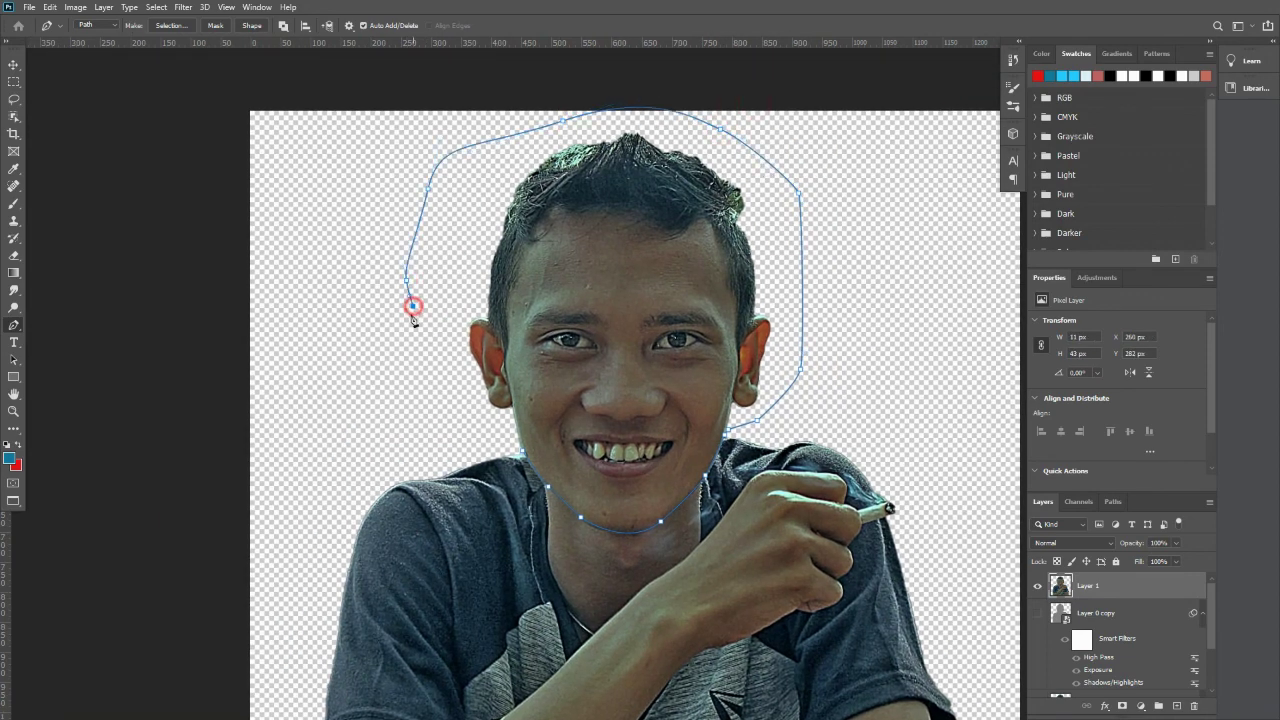
{"action": "left_click", "coordinate": [445, 388]}
{"action": "scroll", "coordinate": [463, 409], "scroll_direction": "up", "scroll_amount": 4}
{"action": "left_click", "coordinate": [517, 449]}
{"action": "scroll", "coordinate": [560, 506], "scroll_direction": "up", "scroll_amount": 2}
{"action": "left_click", "coordinate": [563, 489]}
{"action": "left_click", "coordinate": [588, 497]}
{"action": "scroll", "coordinate": [680, 373], "scroll_direction": "down", "scroll_amount": 3}
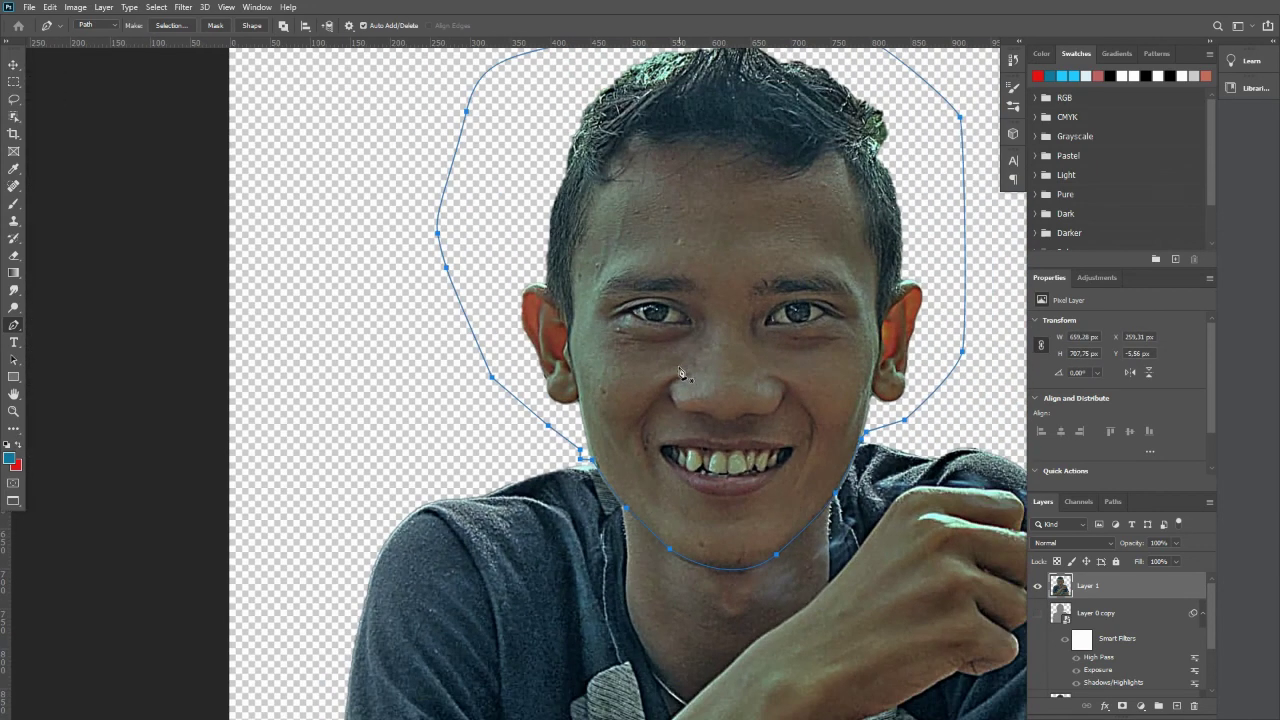
Turn the head path into a new anti-aliased selection with a 0 pixel feather and copy the head to its own layer.
{"action": "right_click", "coordinate": [697, 270]}
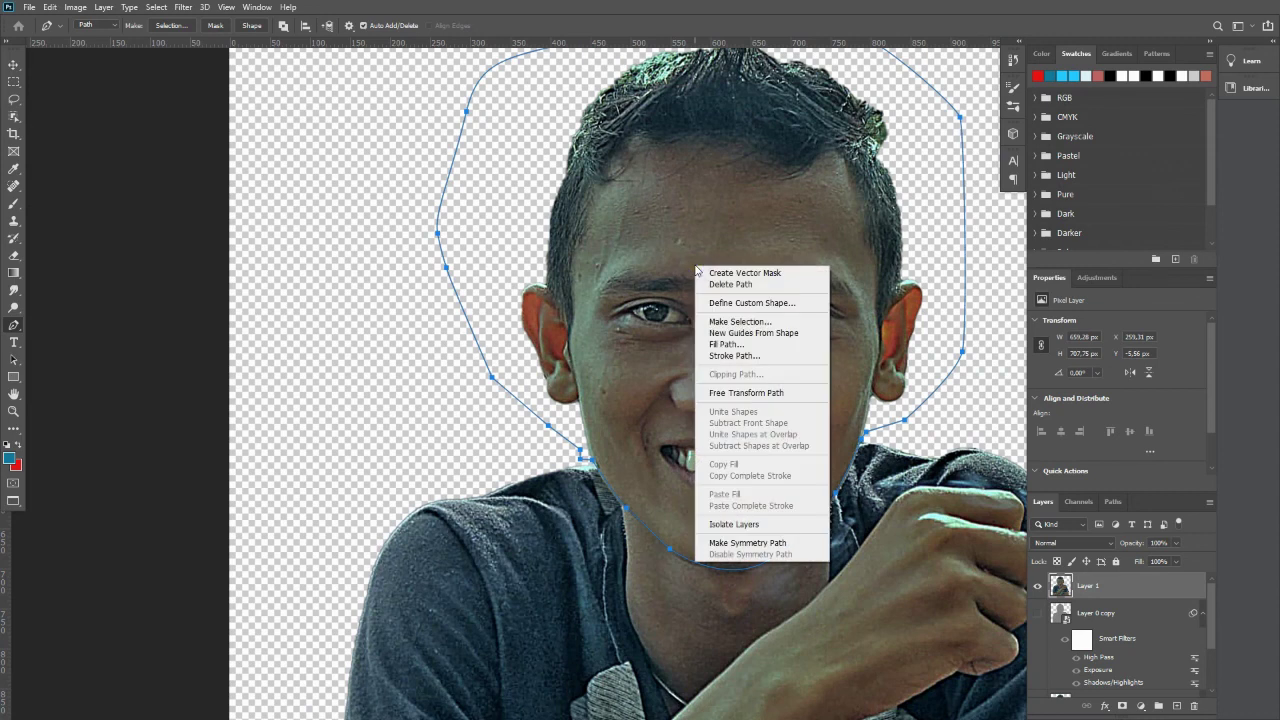
{"action": "left_click", "coordinate": [721, 323]}
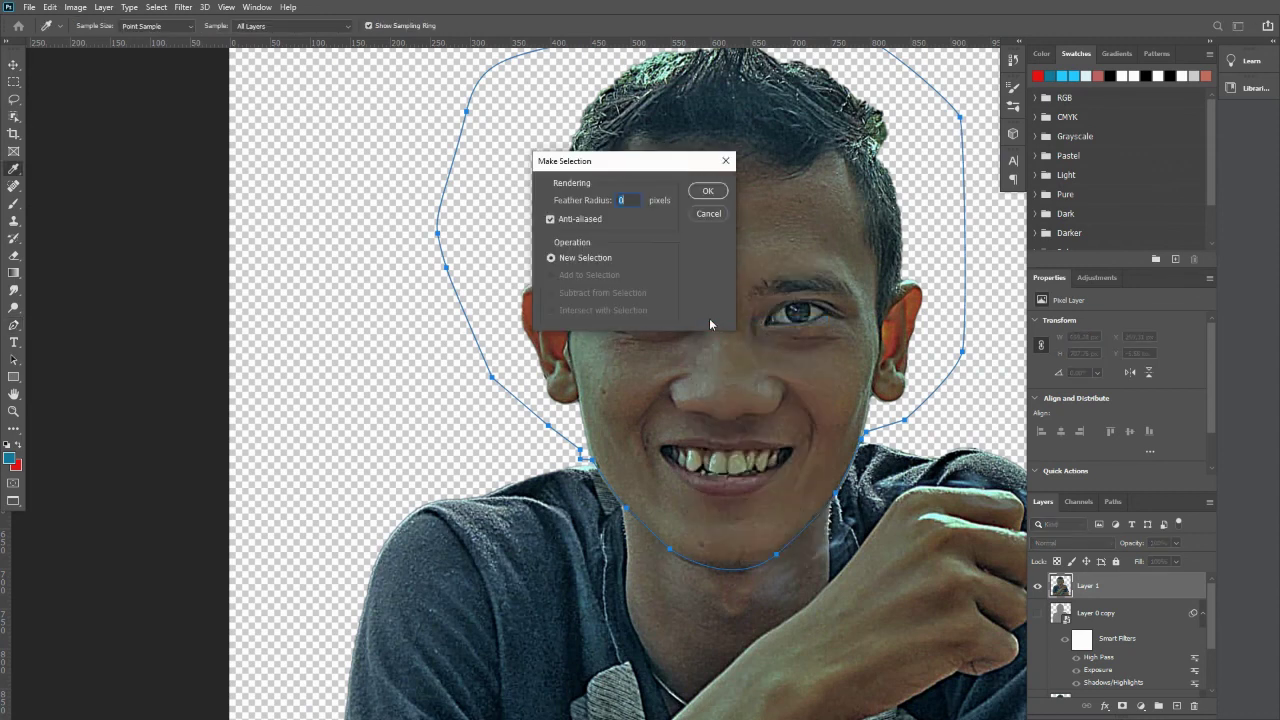
{"action": "left_click_drag", "start_coordinate": [617, 164], "coordinate": [715, 160]}
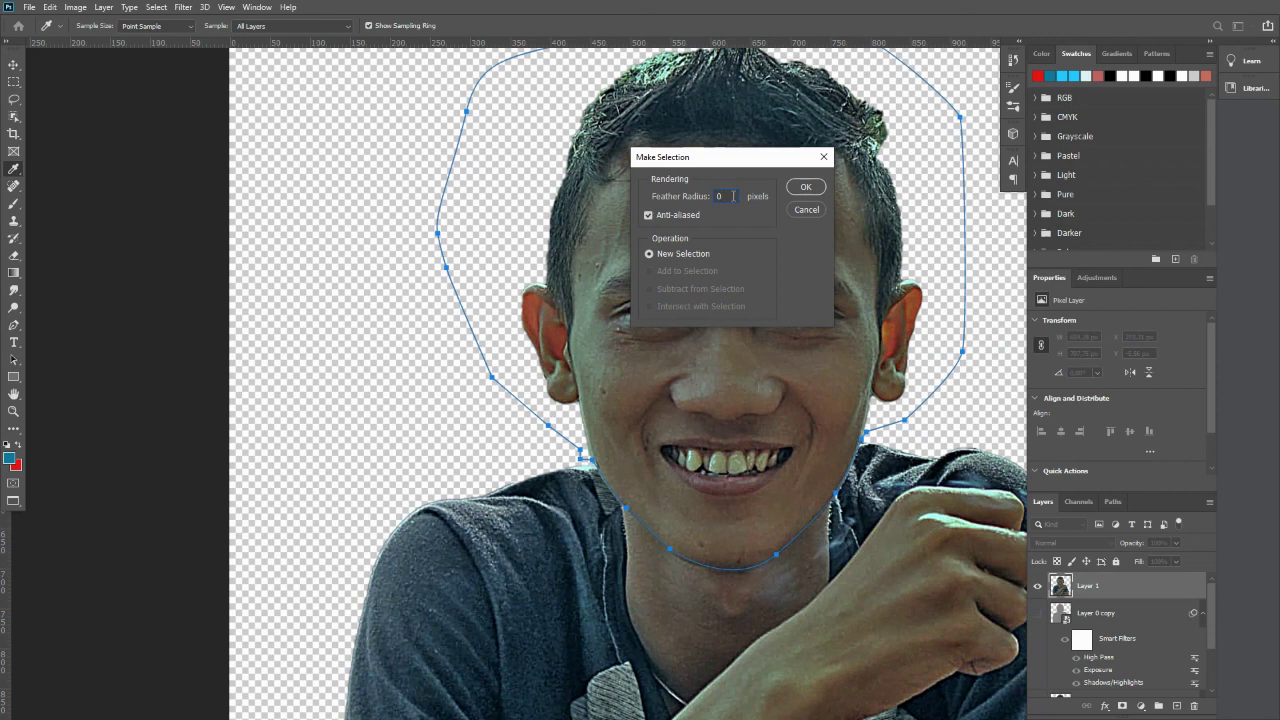
{"action": "left_click", "coordinate": [806, 188]}
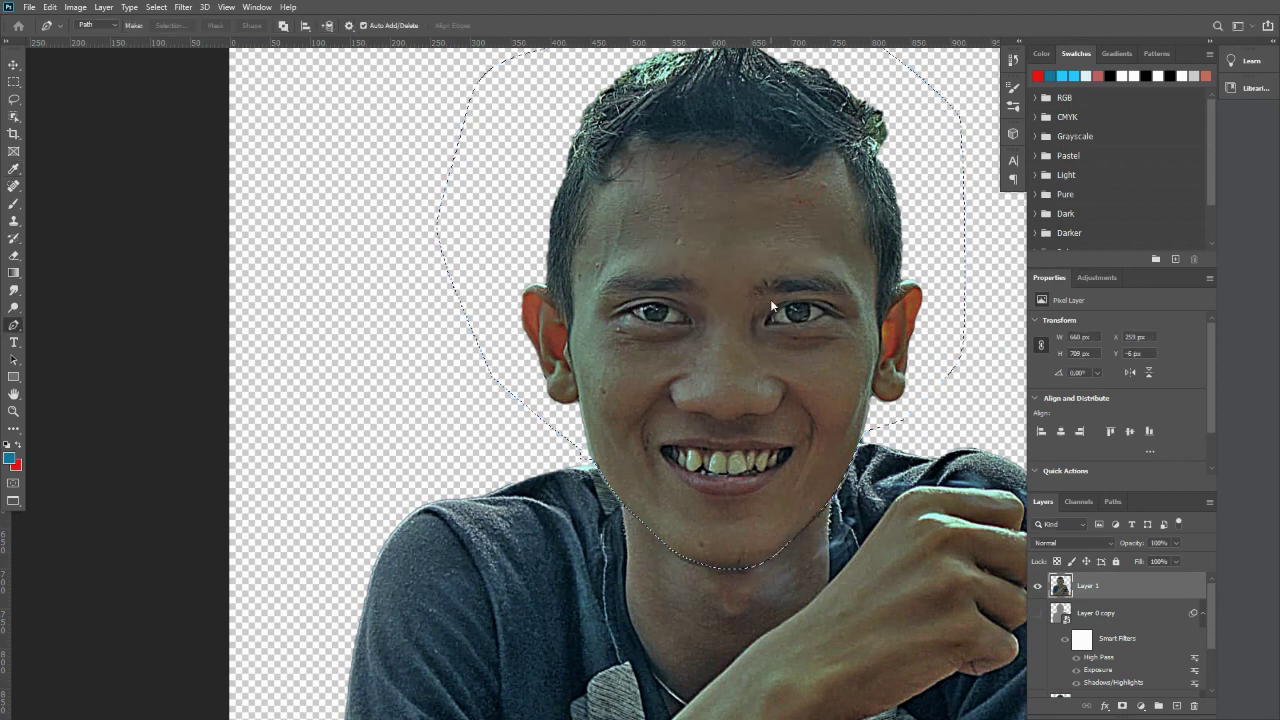
{"action": "key", "text": "ctrl+j"}
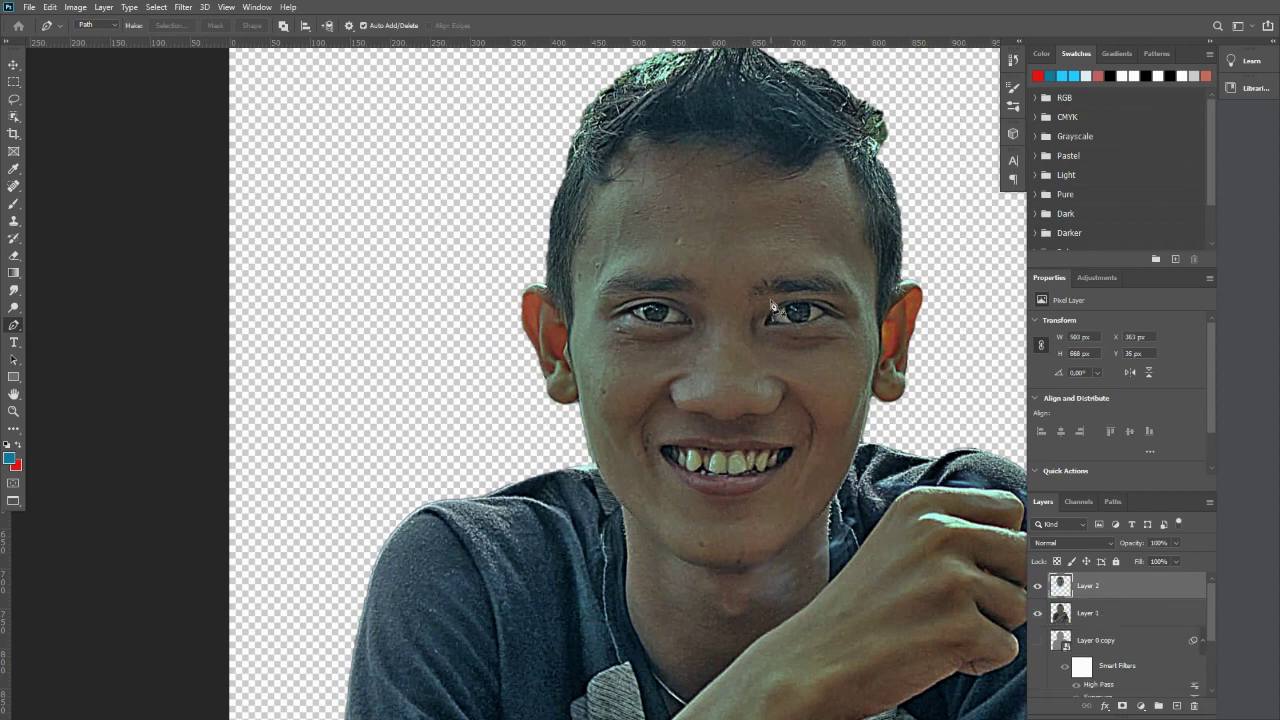
Check the head cutout on its own by hiding the full-body Layer 1, and show that layer again.
{"action": "key", "text": "v"}
{"action": "scroll", "coordinate": [755, 295], "scroll_direction": "right", "scroll_amount": 3}
{"action": "scroll", "coordinate": [755, 295], "scroll_direction": "down", "scroll_amount": 1}
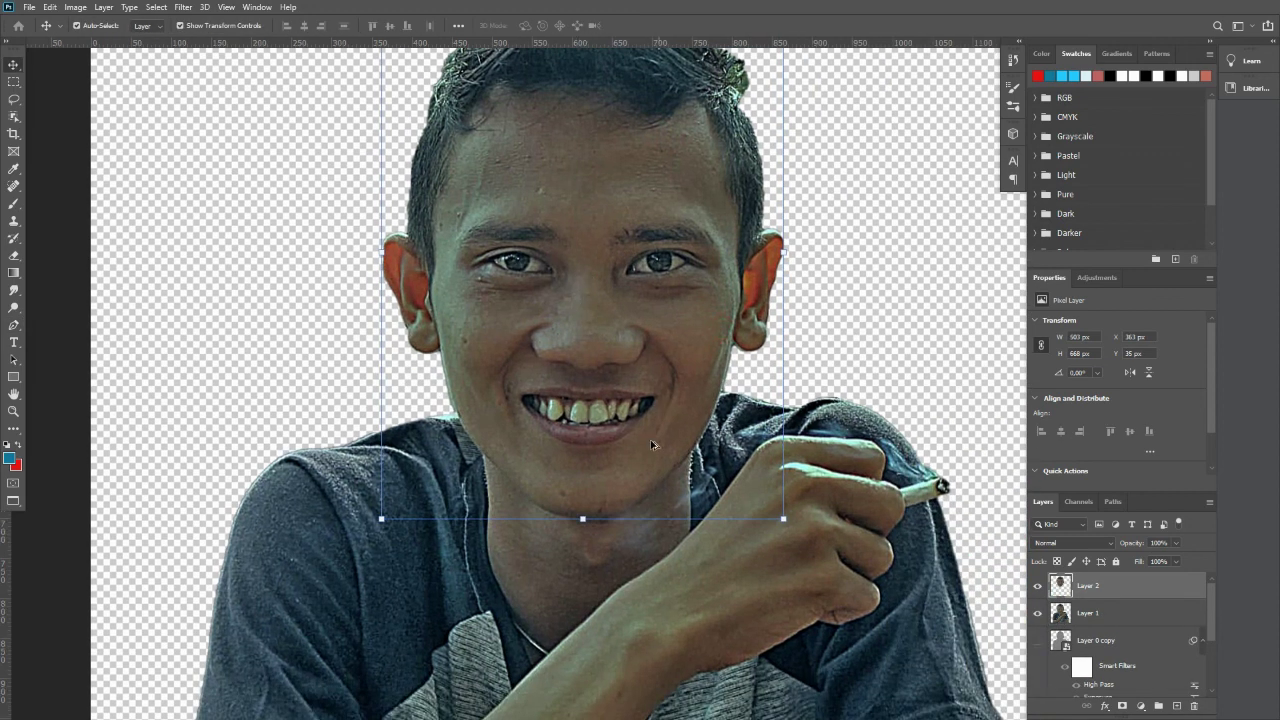
{"action": "scroll", "coordinate": [651, 444], "scroll_direction": "down", "scroll_amount": 1}
{"action": "left_click", "coordinate": [1036, 614]}
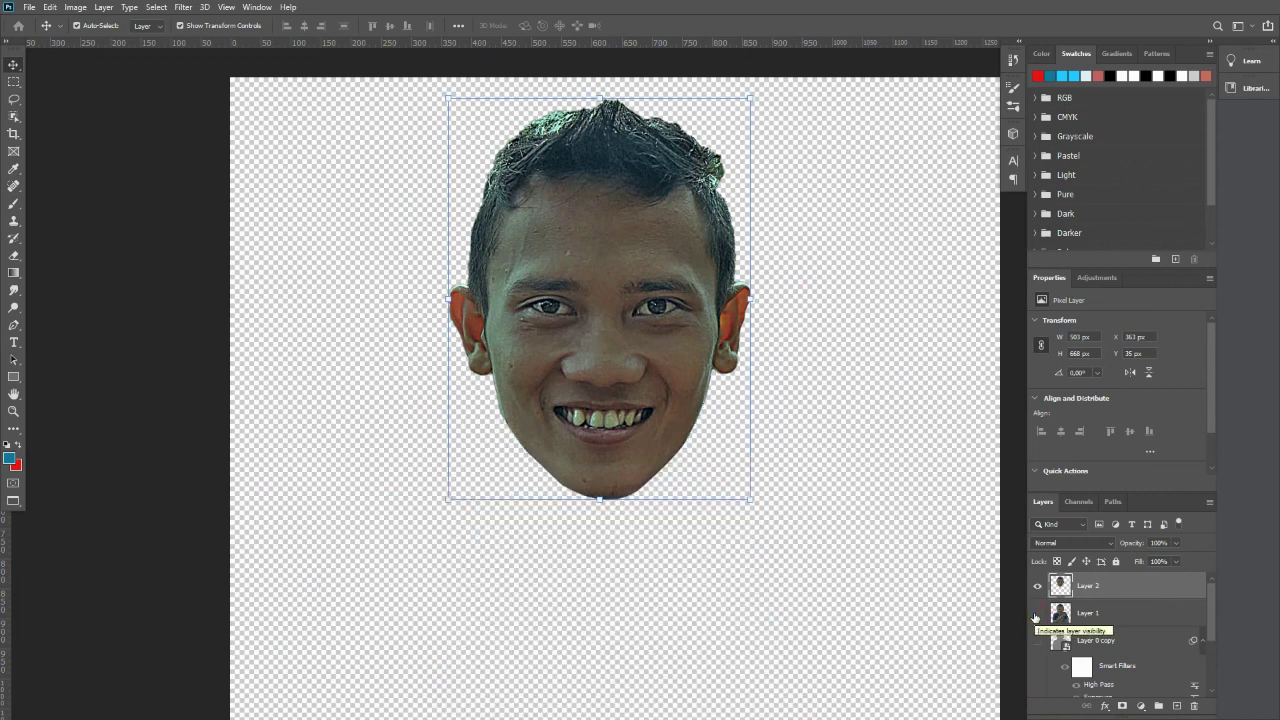
{"action": "left_click", "coordinate": [1036, 614]}
{"action": "scroll", "coordinate": [686, 569], "scroll_direction": "down", "scroll_amount": 3}
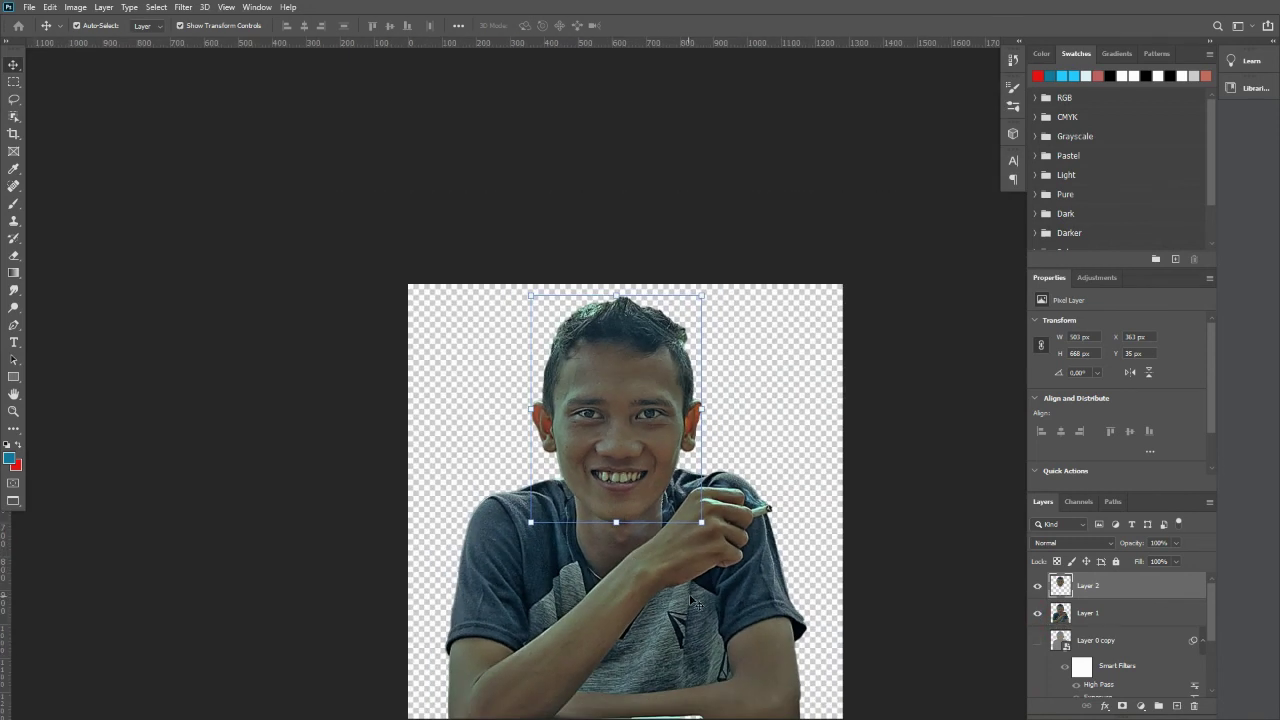
{"action": "scroll", "coordinate": [686, 569], "scroll_direction": "up", "scroll_amount": 3}
Select the full-body Layer 1 and try a free transform on it.
{"action": "left_click", "coordinate": [700, 500]}
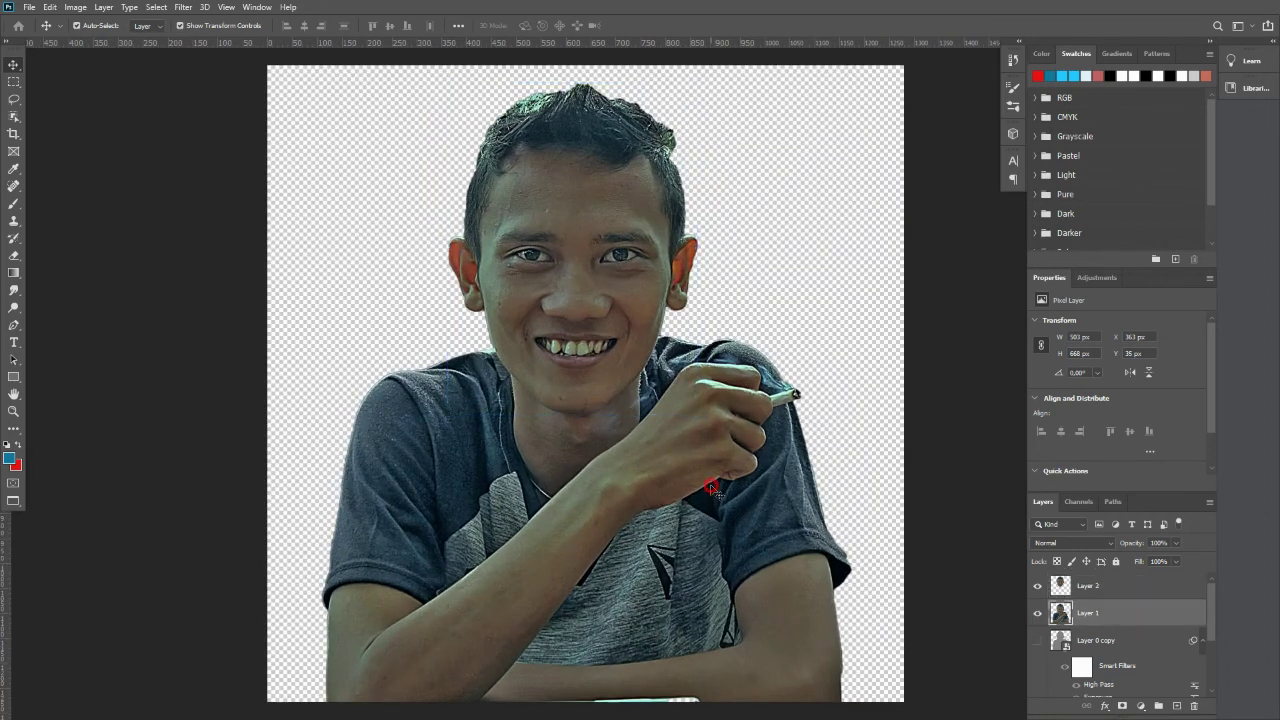
{"action": "scroll", "coordinate": [710, 488], "scroll_direction": "down", "scroll_amount": 1}
{"action": "left_click", "coordinate": [816, 182]}
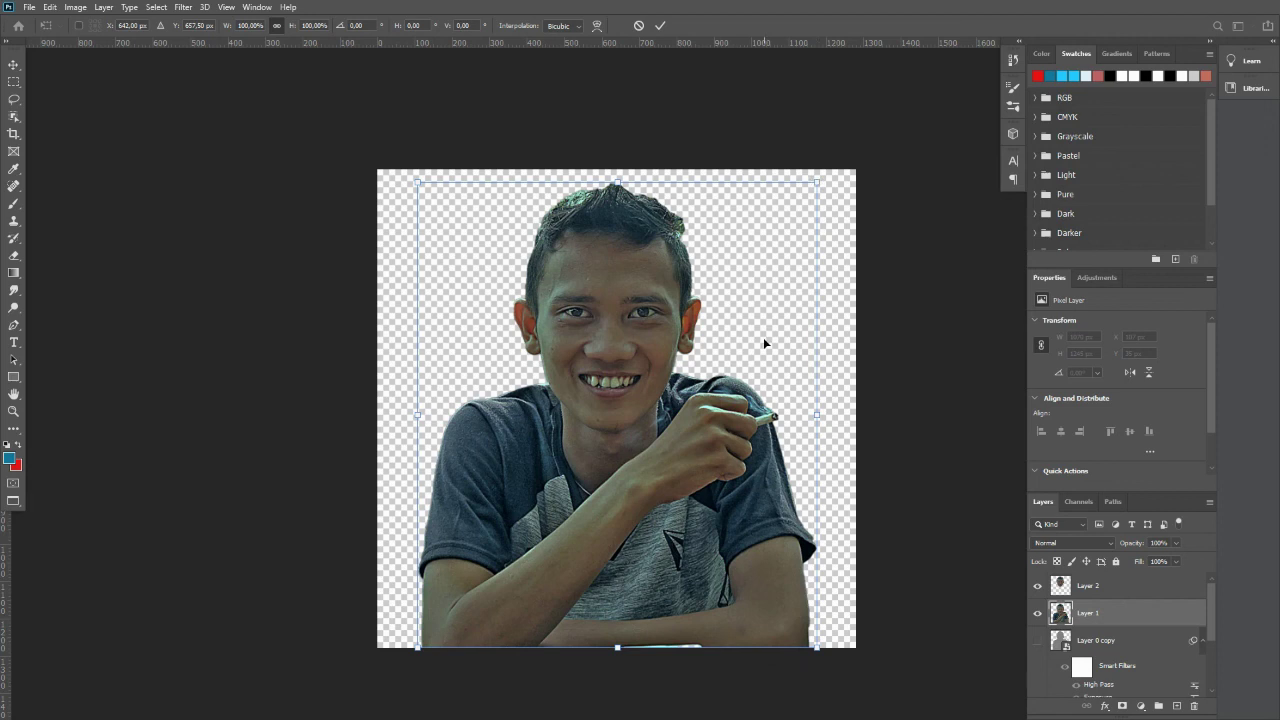
{"action": "key", "text": "Return"}
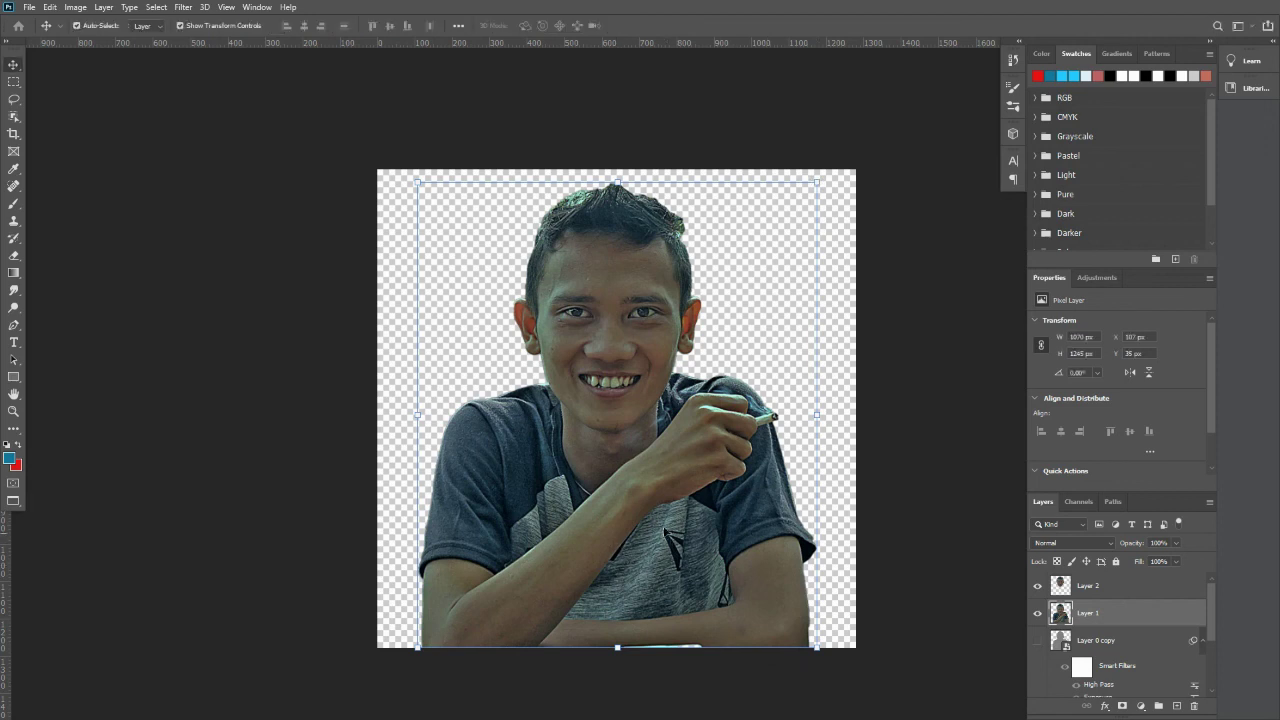
{"action": "left_click", "coordinate": [1130, 613]}
{"action": "key", "text": "ctrl+t"}
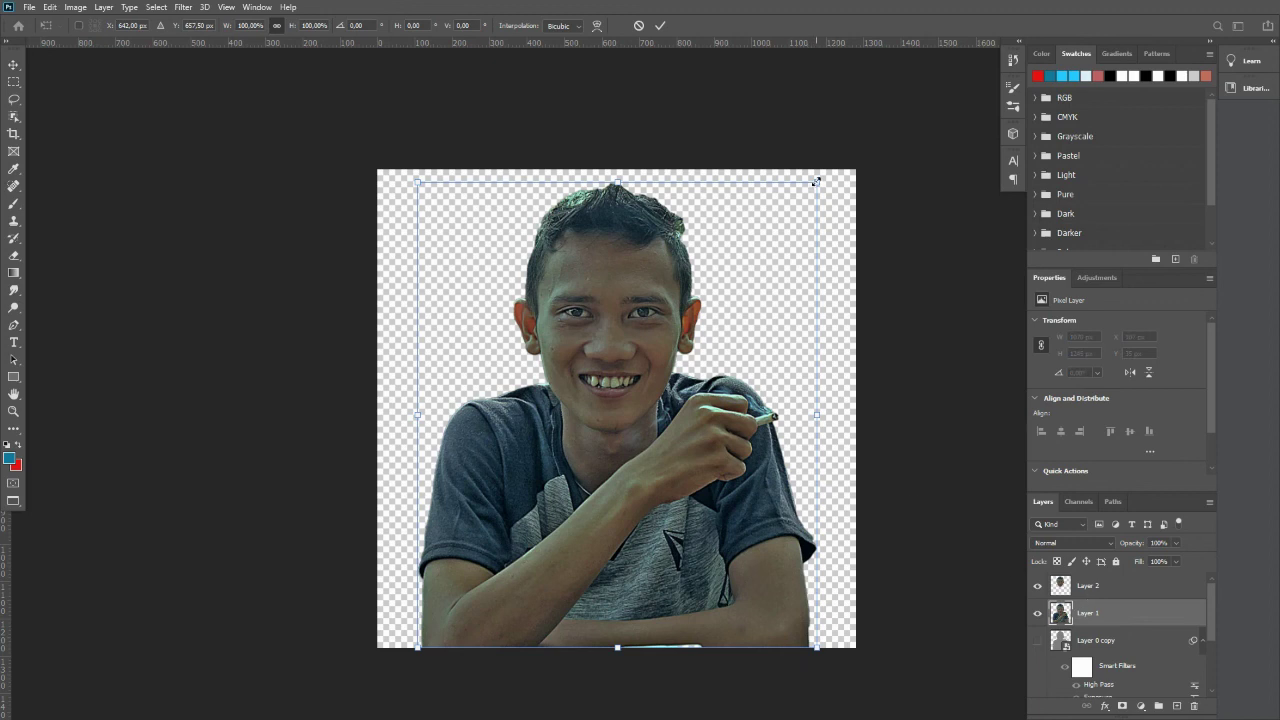
{"action": "left_click_drag", "start_coordinate": [816, 181], "coordinate": [728, 275]}
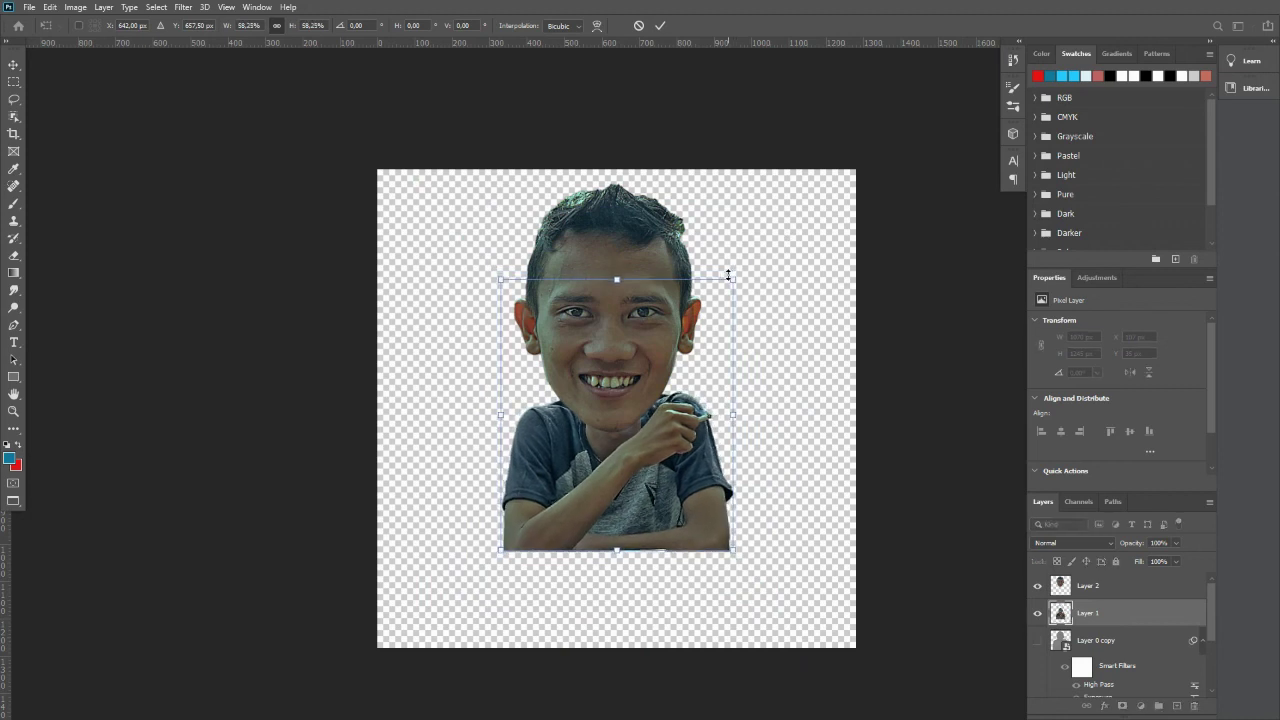
{"action": "key", "text": "Return"}
{"action": "key", "text": "ctrl+z"}
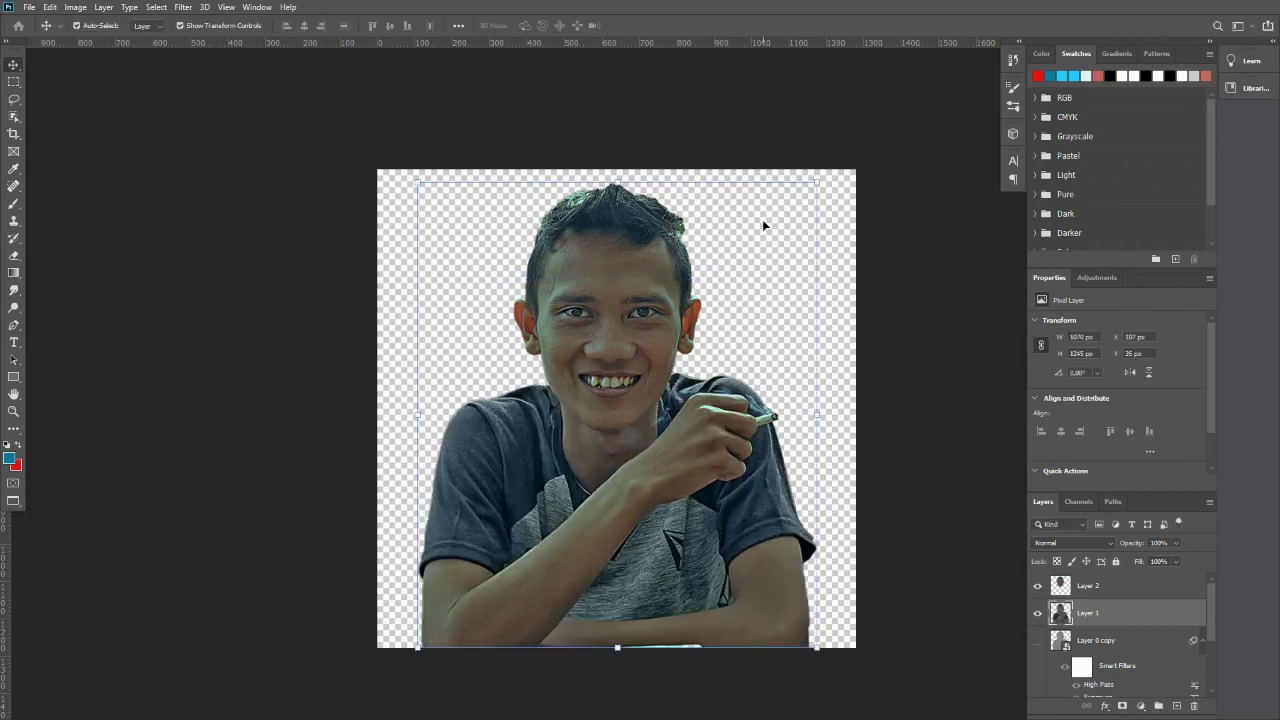
{"action": "left_click_drag", "start_coordinate": [814, 184], "coordinate": [743, 303]}
{"action": "key", "text": "ctrl+z"}
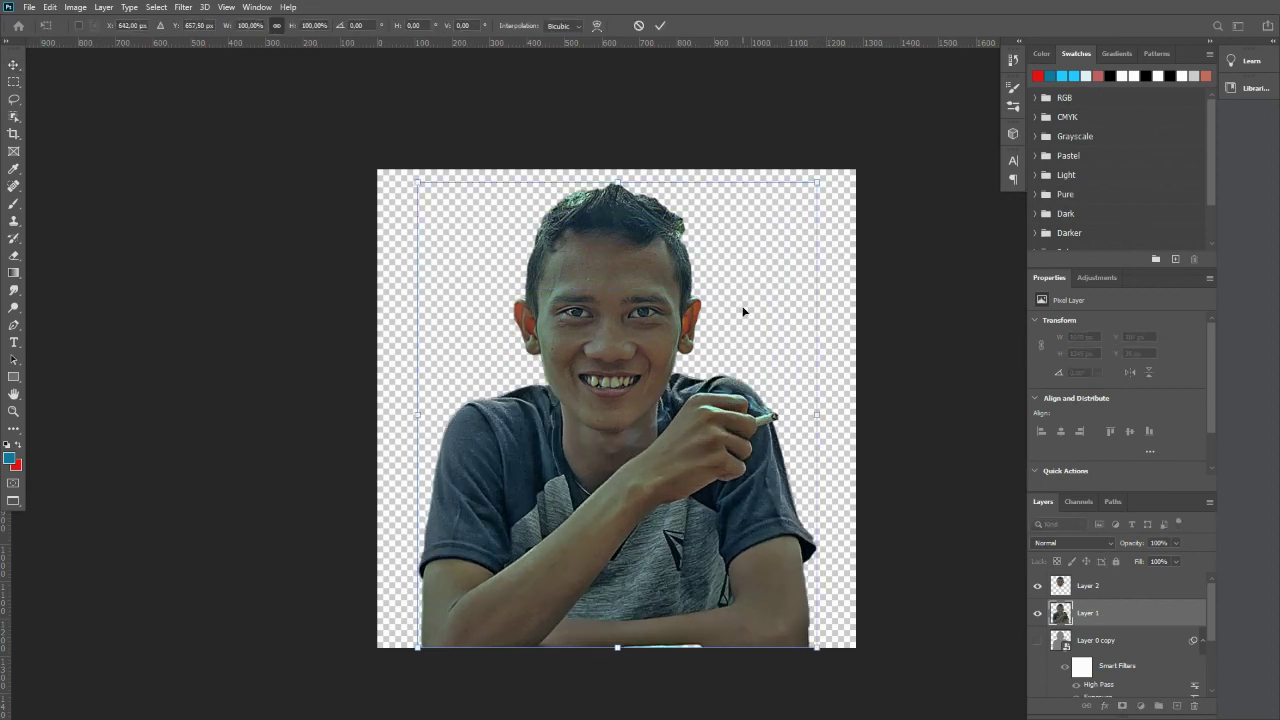
{"action": "key", "text": "Escape"}
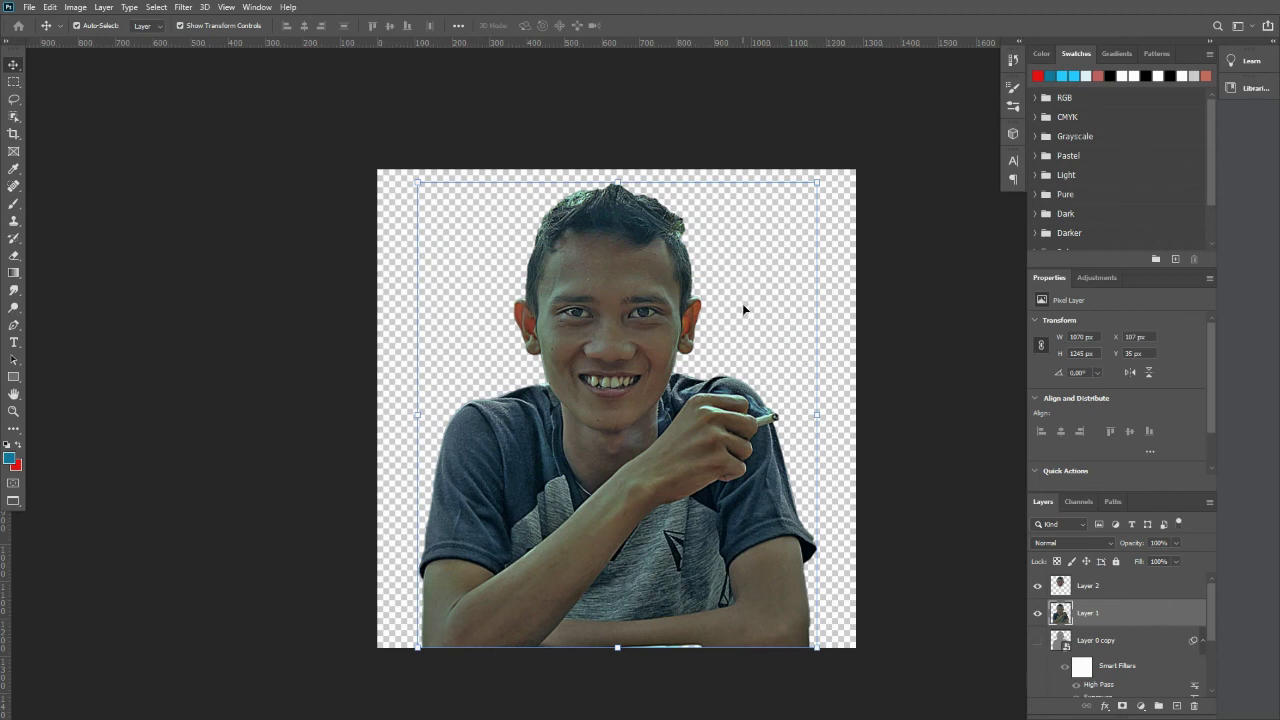
Scale the body on Layer 1 to 63.65% about its centre, and move head and body together down to the canvas's lower edge.
{"action": "left_click_drag", "start_coordinate": [829, 170], "coordinate": [753, 251]}
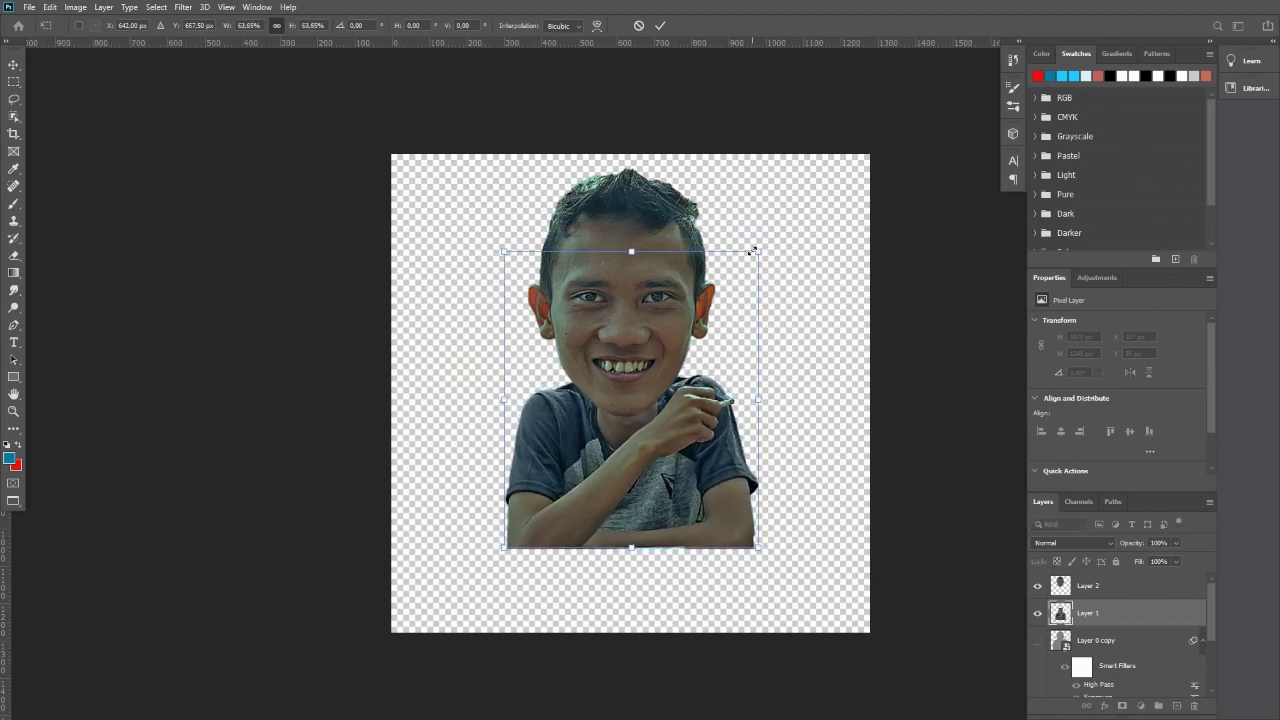
{"action": "key", "text": "Return"}
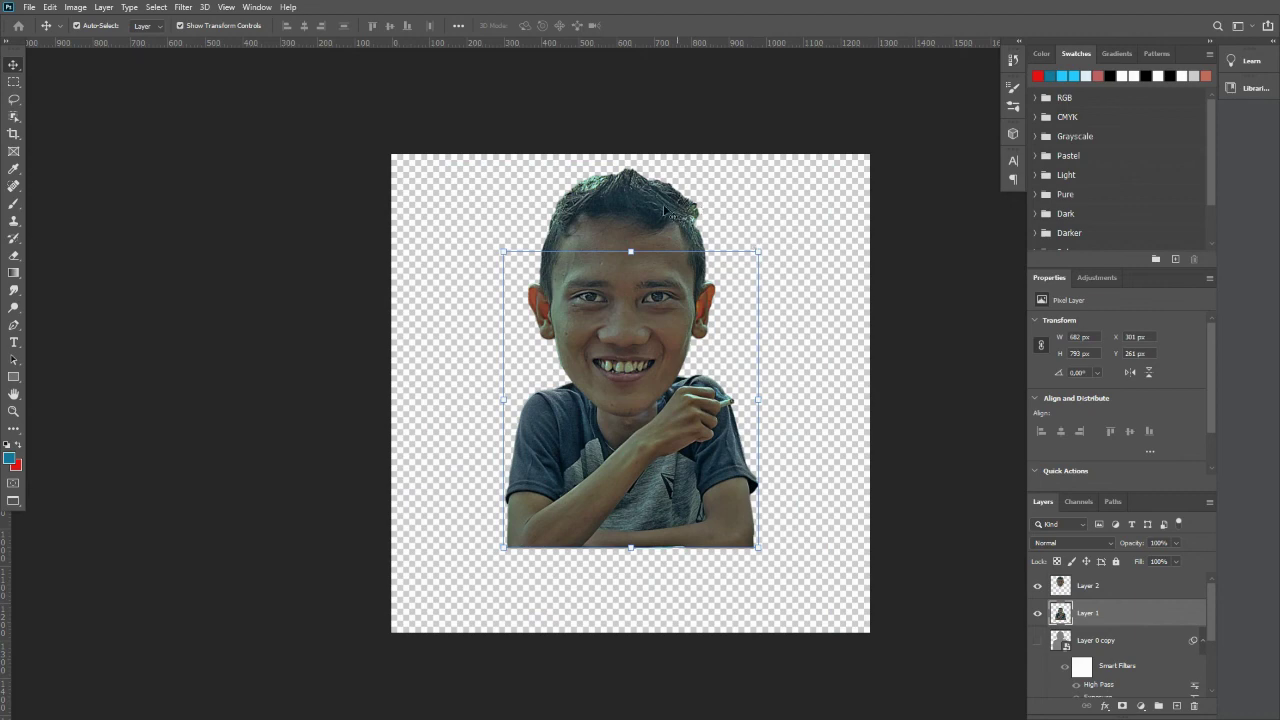
{"action": "left_click", "coordinate": [662, 208], "text": "shift"}
{"action": "left_click_drag", "start_coordinate": [652, 207], "coordinate": [641, 293]}
{"action": "left_click", "coordinate": [777, 211]}
Shift the head on Layer 2 slightly so the chin lines up over the neck.
{"action": "scroll", "coordinate": [626, 455], "scroll_direction": "up", "scroll_amount": 5}
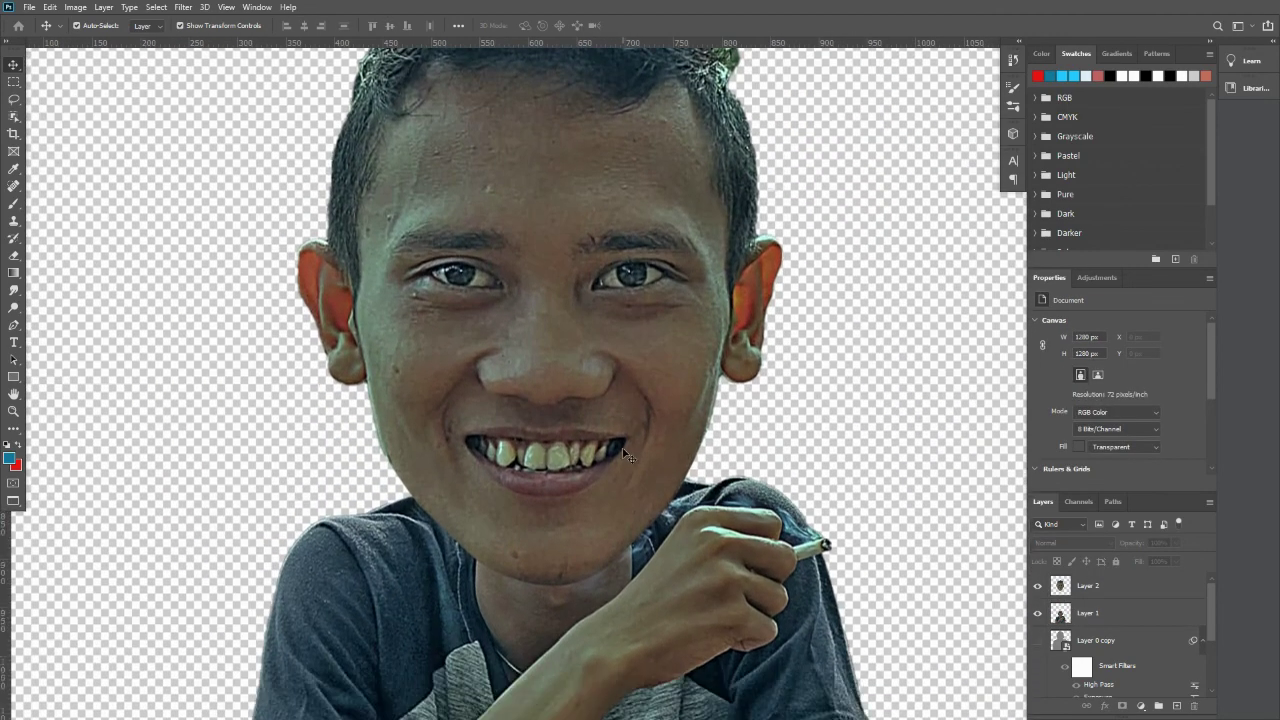
{"action": "scroll", "coordinate": [534, 479], "scroll_direction": "down", "scroll_amount": 2}
{"action": "scroll", "coordinate": [536, 481], "scroll_direction": "up", "scroll_amount": 2}
{"action": "mouse_move", "coordinate": [538, 483]}
{"action": "left_mouse_down"}
{"action": "mouse_move", "coordinate": [557, 399]}
{"action": "mouse_move", "coordinate": [557, 488]}
{"action": "left_mouse_up"}
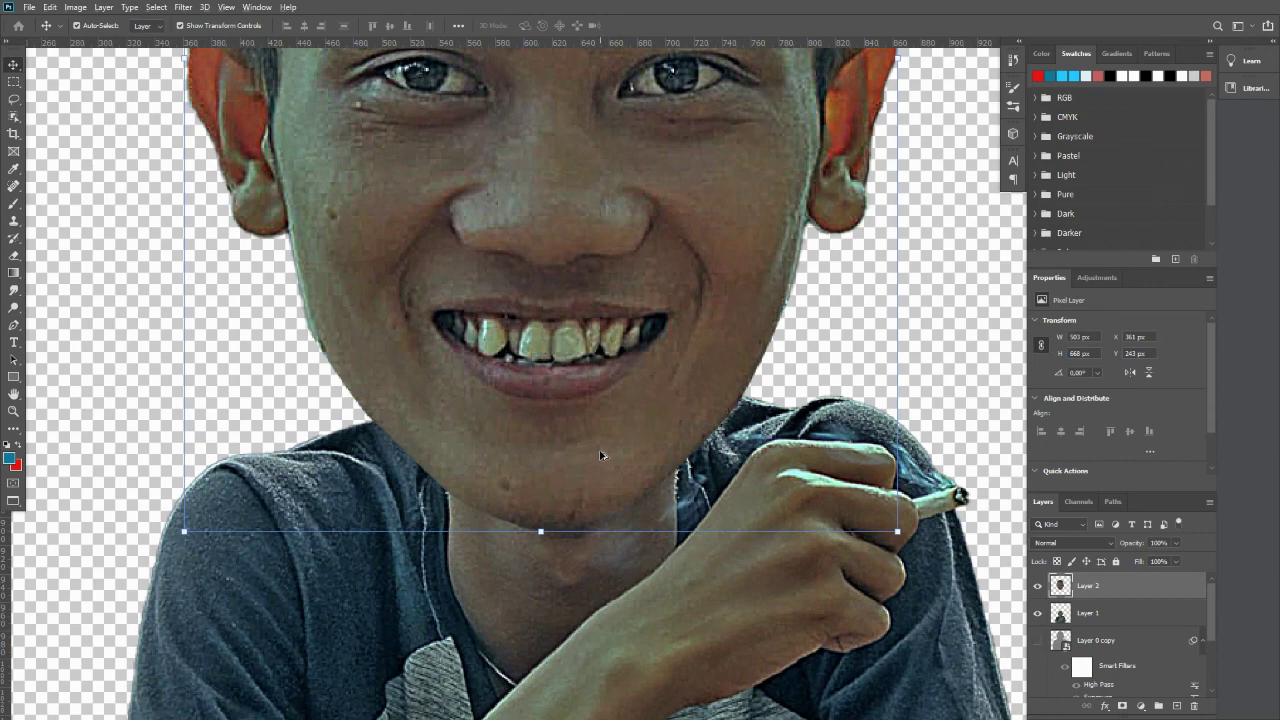
{"action": "scroll", "coordinate": [600, 456], "scroll_direction": "down", "scroll_amount": 4}
{"action": "left_click", "coordinate": [820, 471]}
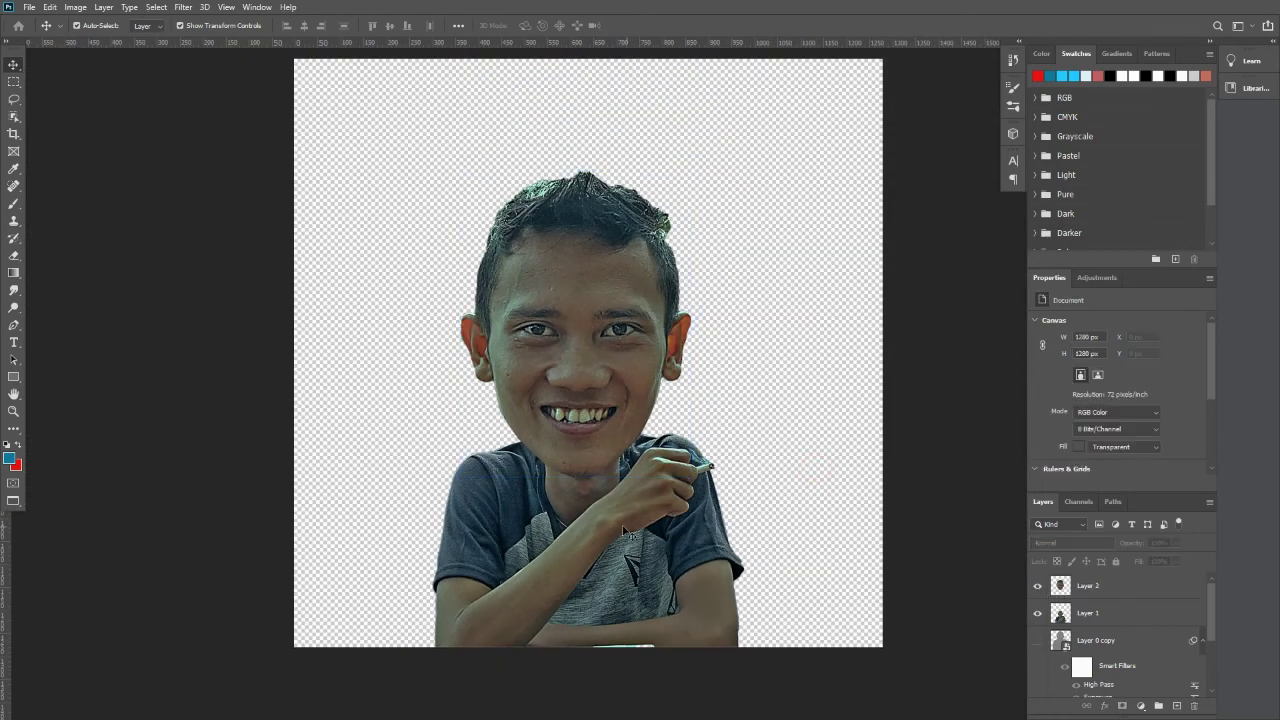
Scale the body on Layer 1 down to about 600 × 697 px and move it down to about Y 563 px.
{"action": "scroll", "coordinate": [611, 531], "scroll_direction": "up", "scroll_amount": 2}
{"action": "scroll", "coordinate": [611, 531], "scroll_direction": "down", "scroll_amount": 2}
{"action": "left_click", "coordinate": [611, 531]}
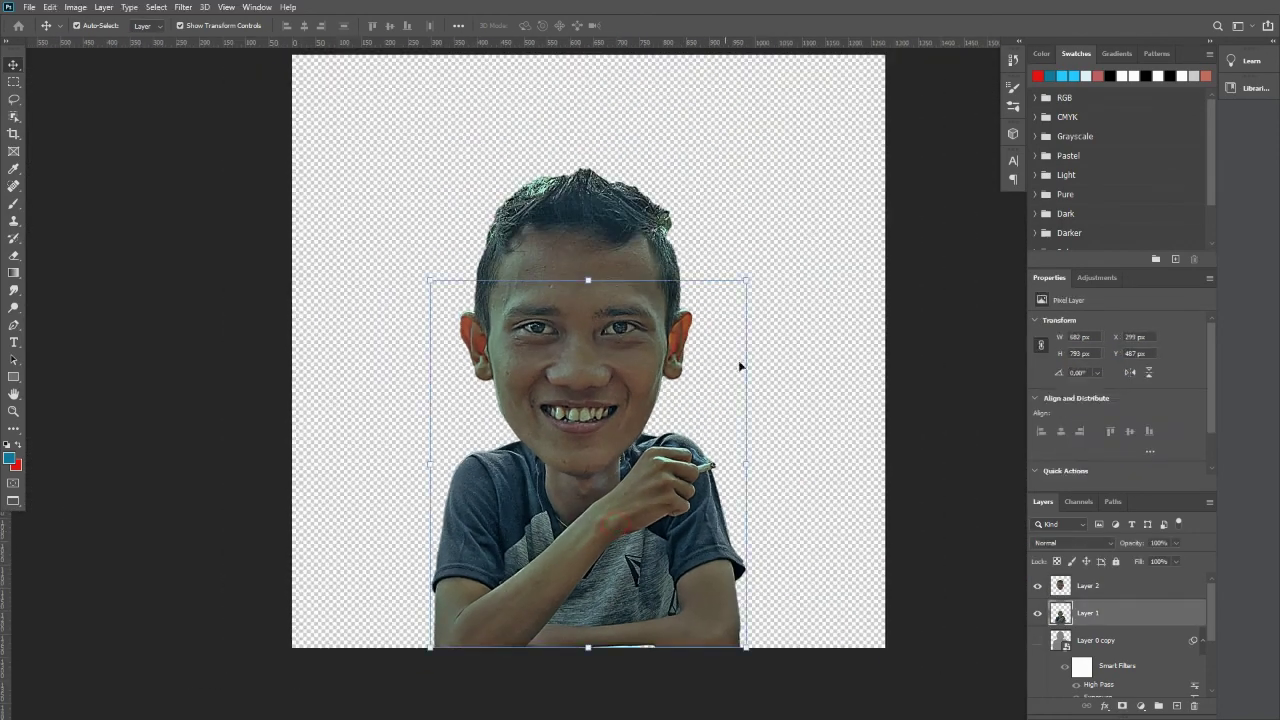
{"action": "left_click_drag", "start_coordinate": [746, 281], "coordinate": [727, 302]}
{"action": "key", "text": "Return"}
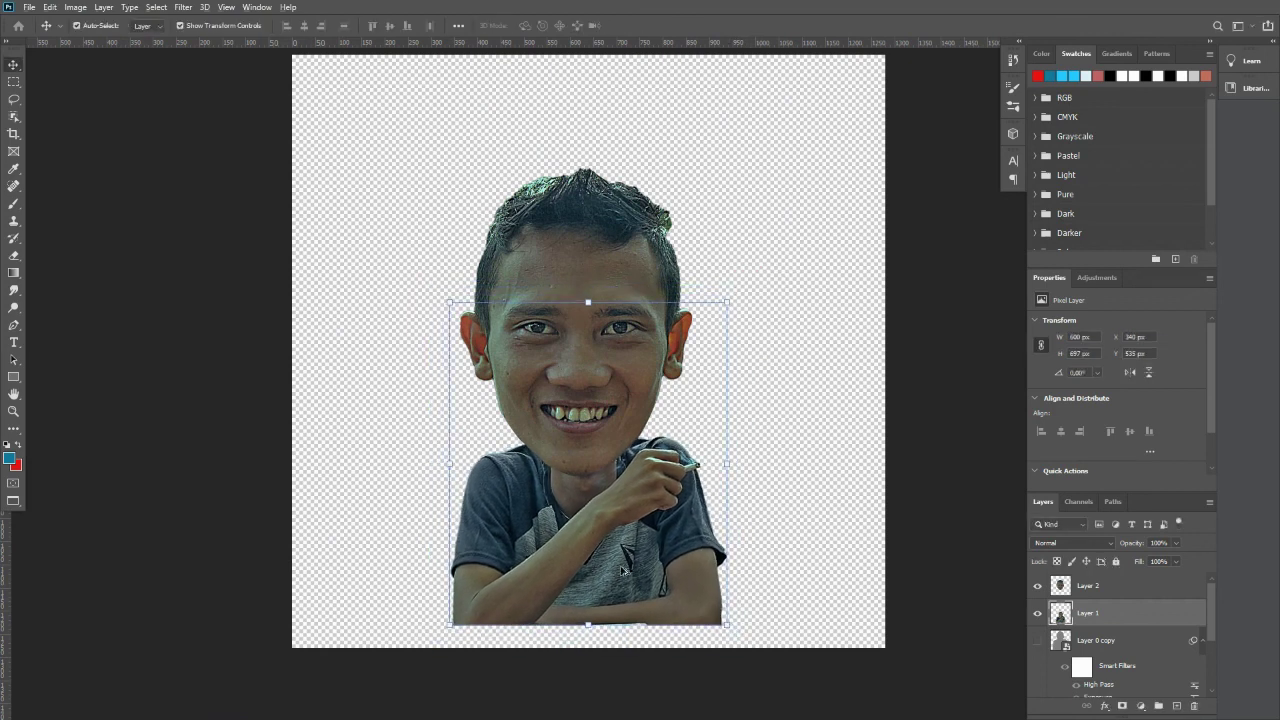
{"action": "scroll", "coordinate": [598, 566], "scroll_direction": "up", "scroll_amount": 2}
{"action": "scroll", "coordinate": [598, 566], "scroll_direction": "up", "scroll_amount": 1}
{"action": "left_click_drag", "start_coordinate": [600, 542], "coordinate": [604, 564]}
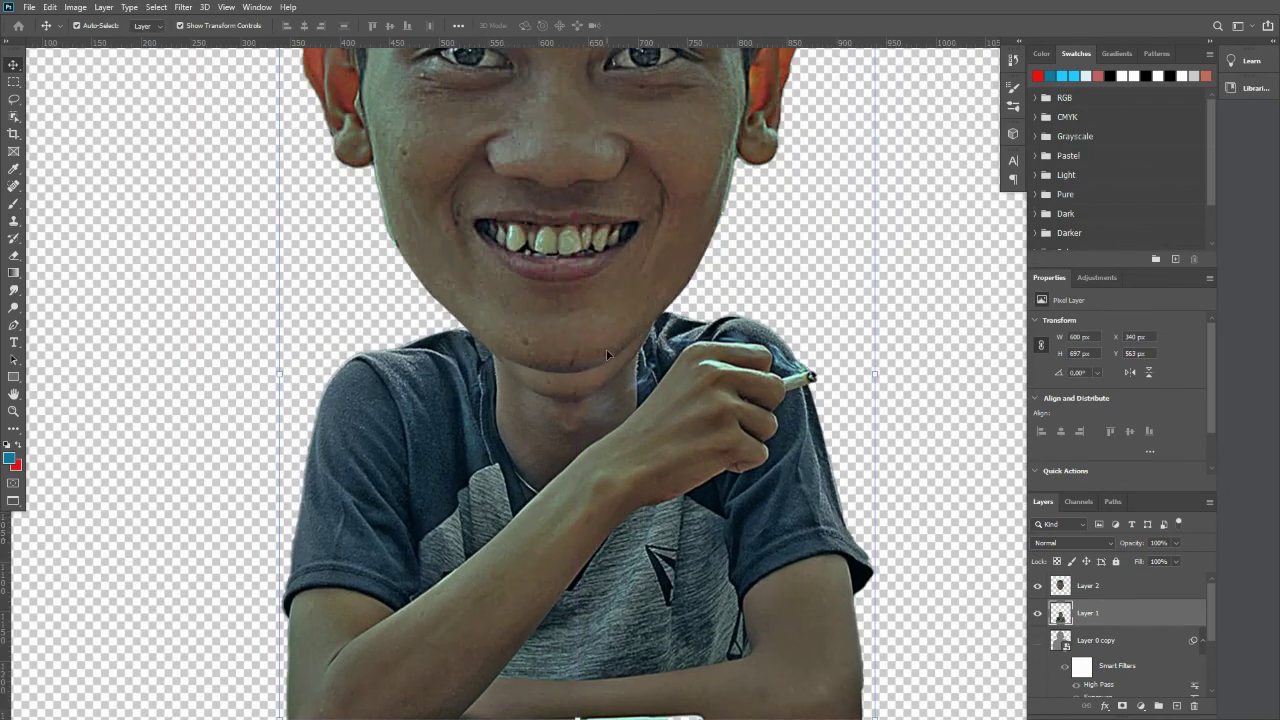
Lower the head on Layer 2 to about Y 270 px so the chin overlaps the smaller body's neck.
{"action": "left_click", "coordinate": [602, 297]}
{"action": "scroll", "coordinate": [557, 376], "scroll_direction": "up", "scroll_amount": 1}
{"action": "left_click_drag", "start_coordinate": [574, 307], "coordinate": [573, 335]}
{"action": "key", "text": "Down"}
{"action": "key", "text": "Down"}
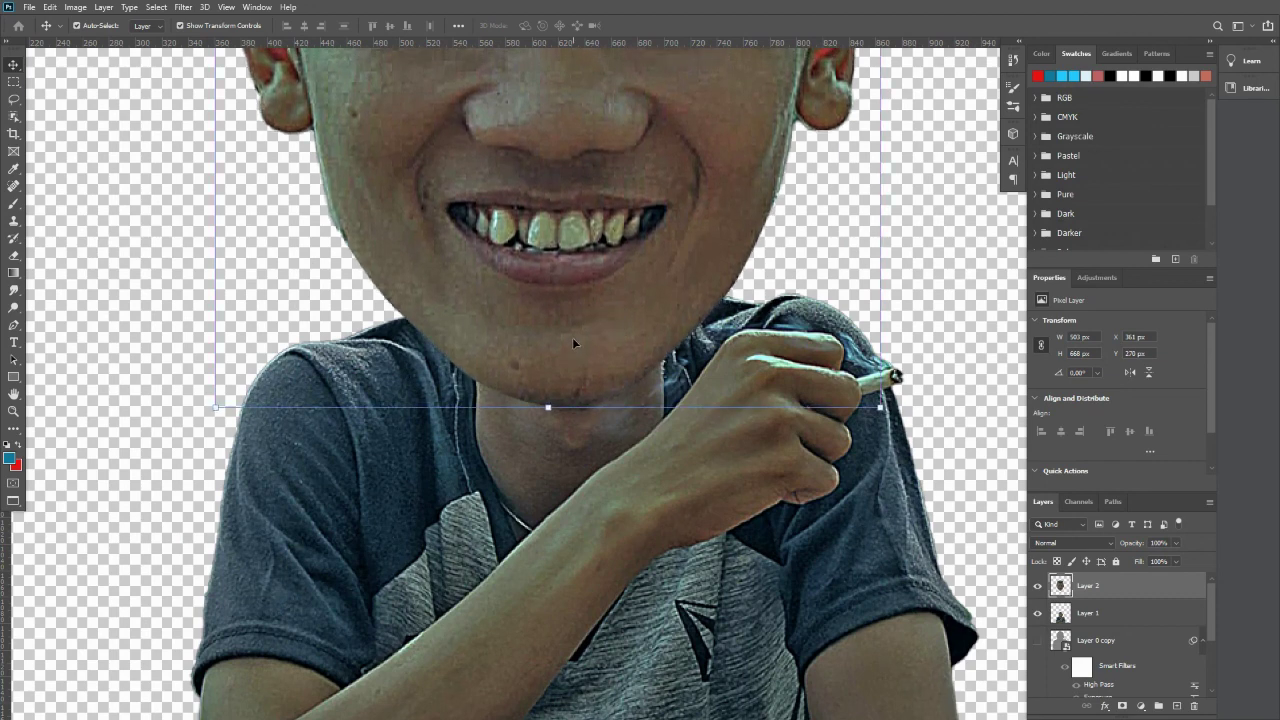
{"action": "scroll", "coordinate": [574, 343], "scroll_direction": "down", "scroll_amount": 3}
{"action": "scroll", "coordinate": [574, 343], "scroll_direction": "down", "scroll_amount": 1}
{"action": "left_click", "coordinate": [765, 380]}
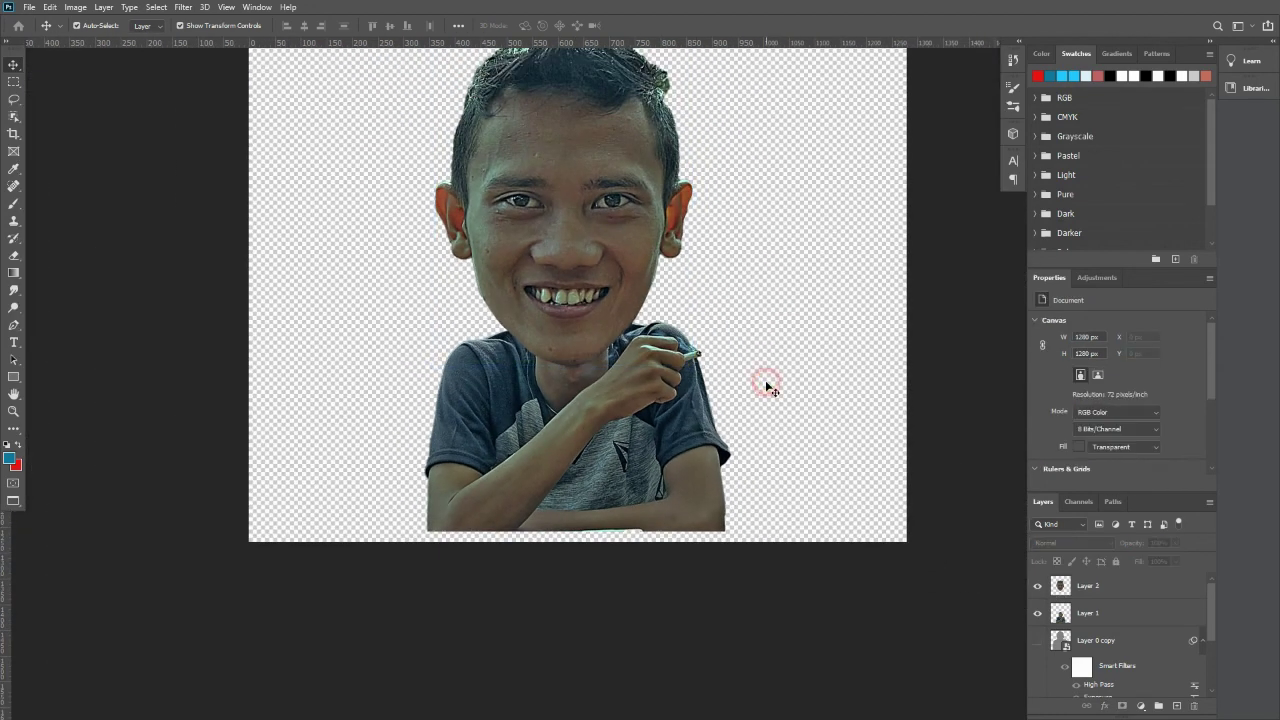
Move the body and head together down until the body's cut edge meets the canvas's lower edge.
{"action": "scroll", "coordinate": [765, 380], "scroll_direction": "down", "scroll_amount": 2}
{"action": "left_click", "coordinate": [678, 418]}
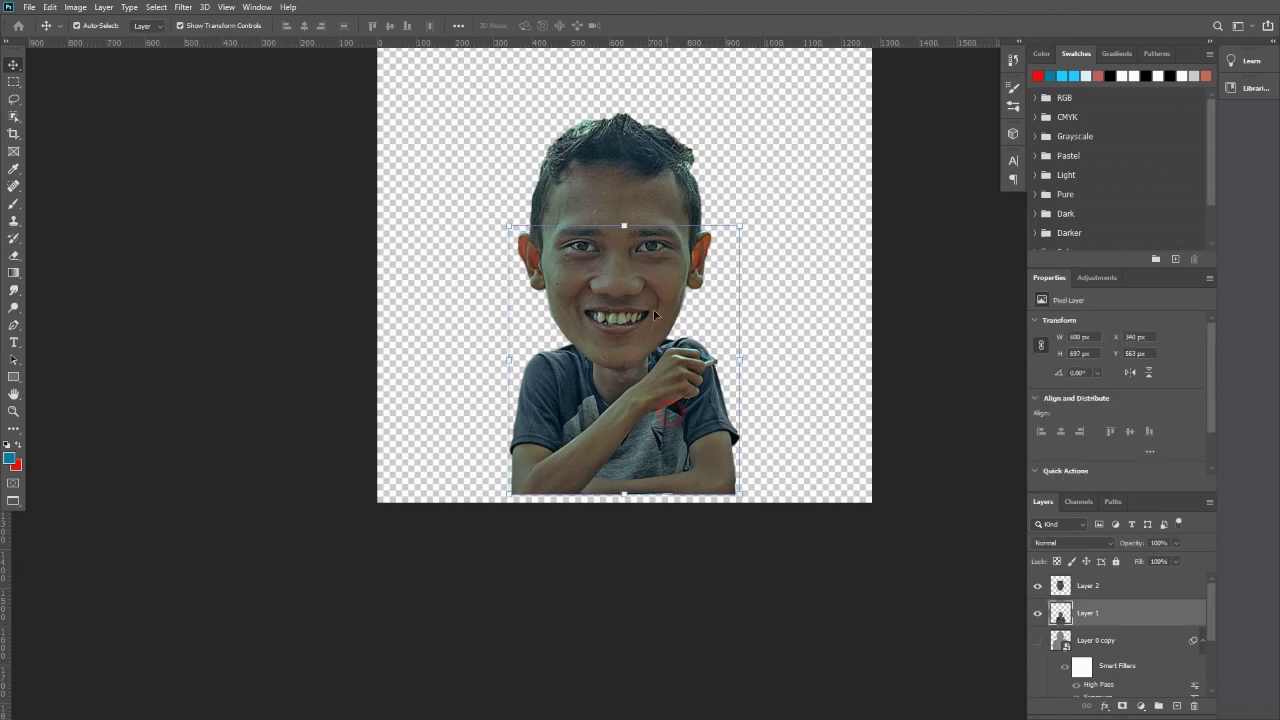
{"action": "left_click", "coordinate": [623, 206], "text": "shift"}
{"action": "left_click_drag", "start_coordinate": [627, 205], "coordinate": [629, 214]}
{"action": "left_click", "coordinate": [328, 358]}
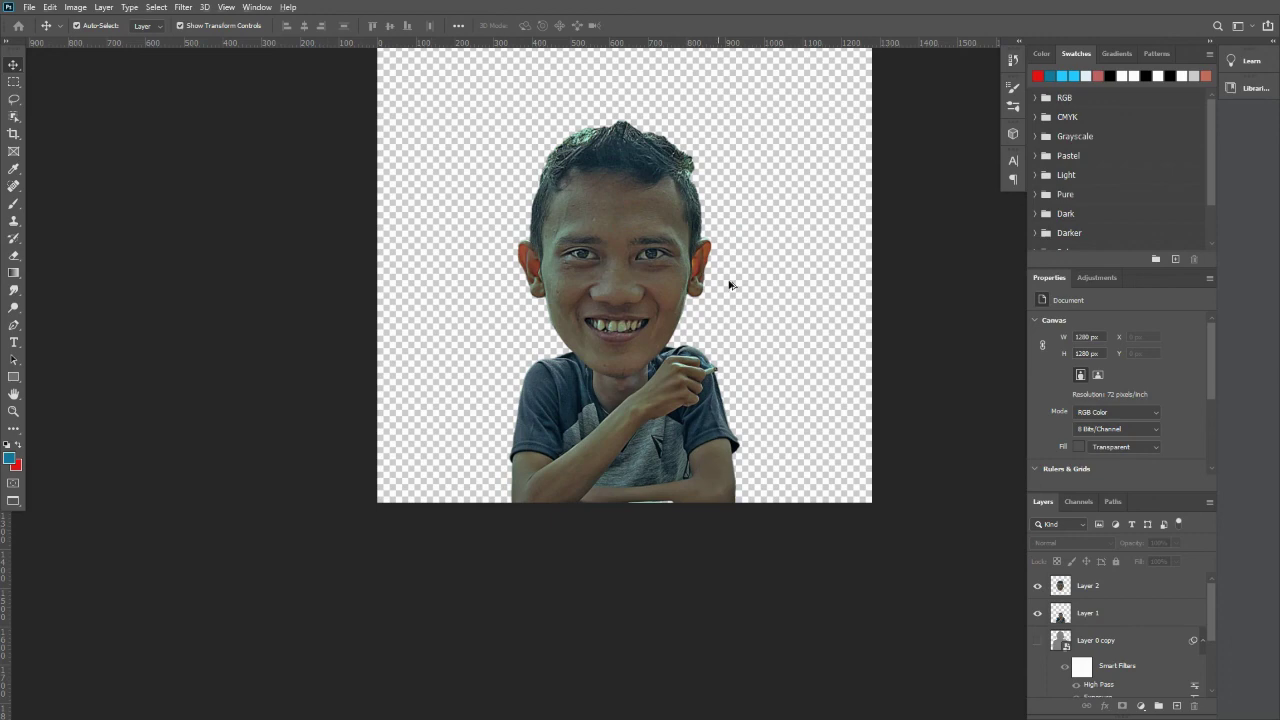
{"action": "scroll", "coordinate": [700, 286], "scroll_direction": "up", "scroll_amount": 2}
{"action": "scroll", "coordinate": [596, 313], "scroll_direction": "up", "scroll_amount": 1}
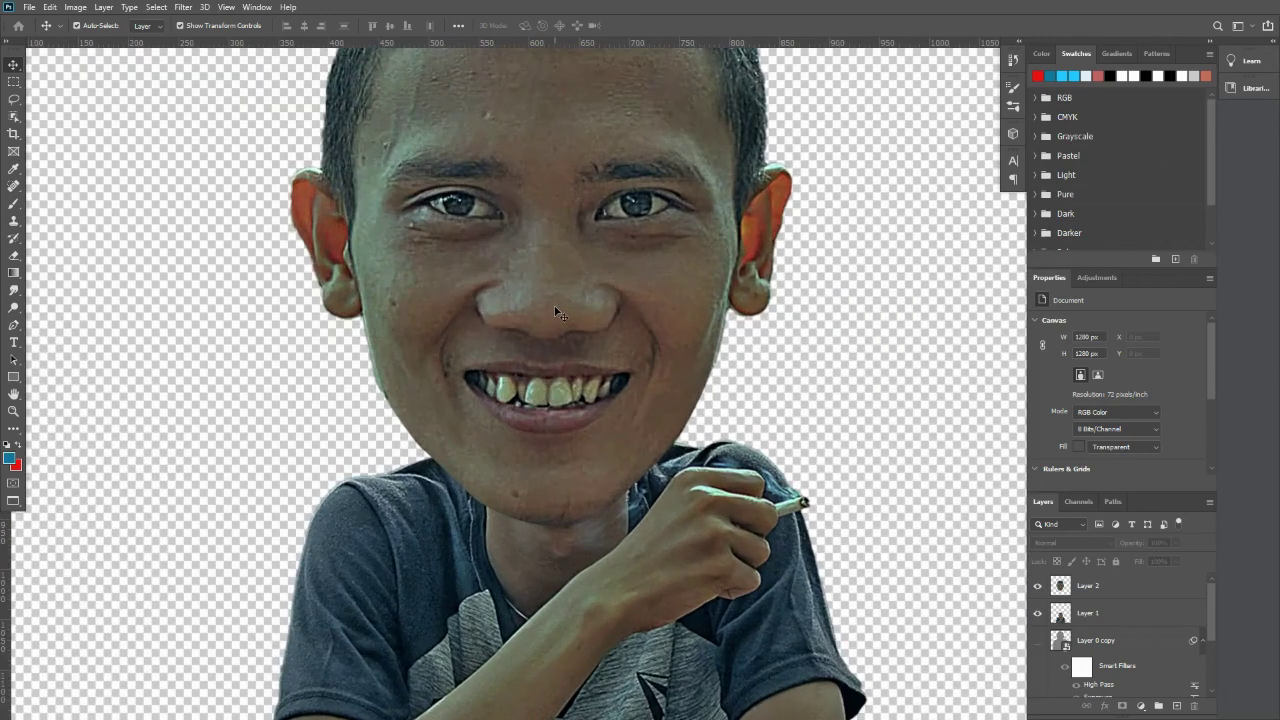
{"action": "scroll", "coordinate": [580, 313], "scroll_direction": "up", "scroll_amount": 1}
{"action": "scroll", "coordinate": [570, 313], "scroll_direction": "down", "scroll_amount": 3}
{"action": "scroll", "coordinate": [557, 313], "scroll_direction": "up", "scroll_amount": 2}
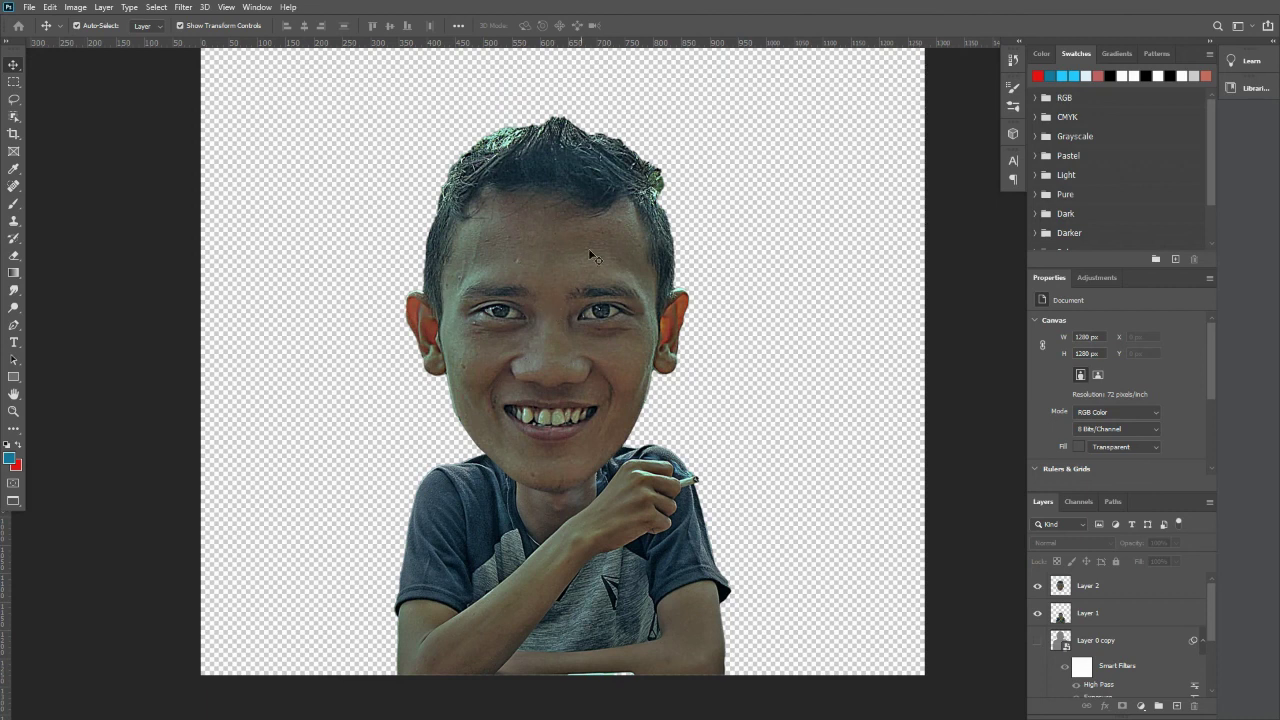
On the head layer, start a Pen tool path above the ear on the photo's left and trace the sideburn and temple hairline upward.
{"action": "scroll", "coordinate": [585, 246], "scroll_direction": "up", "scroll_amount": 3}
{"action": "left_click", "coordinate": [514, 241]}
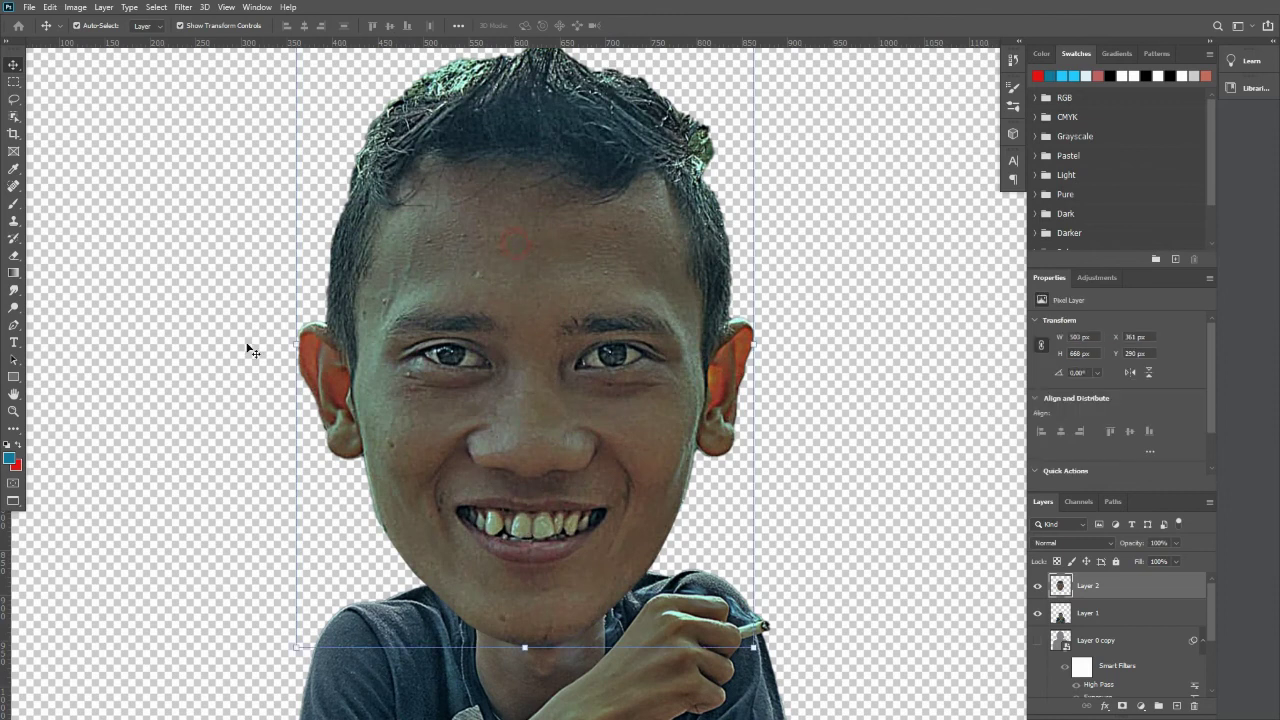
{"action": "left_click", "coordinate": [13, 327]}
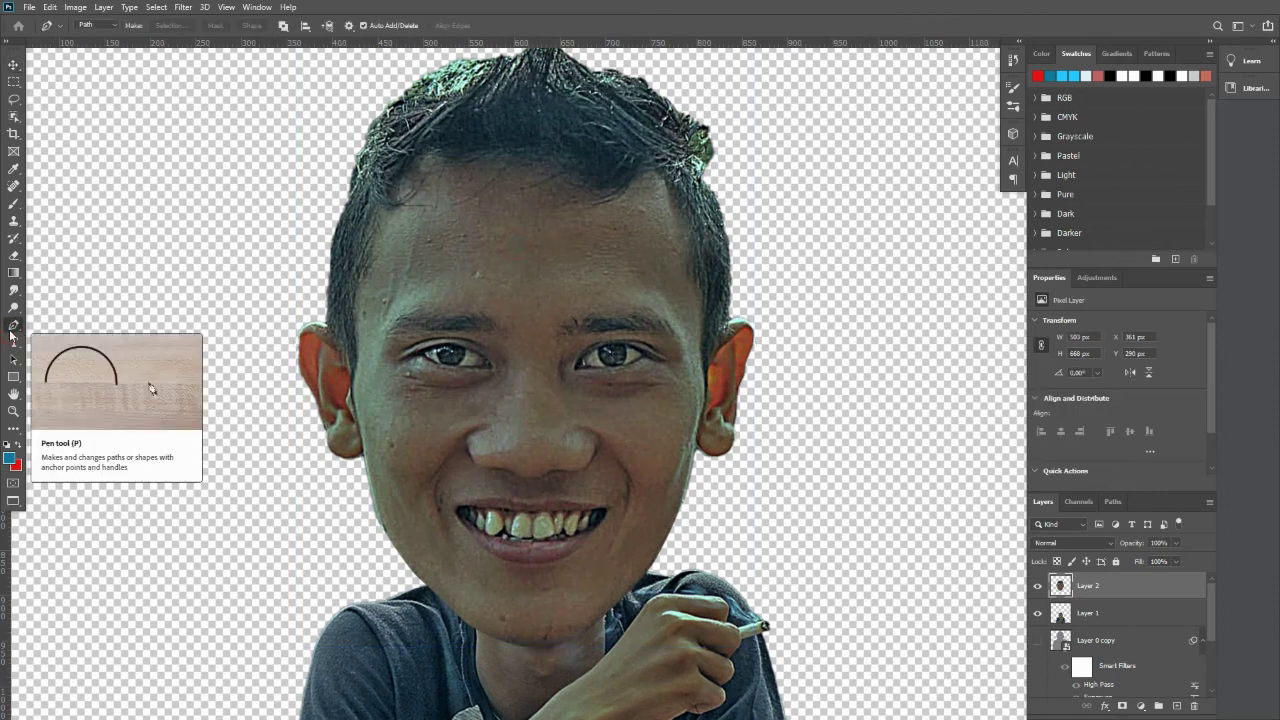
{"action": "scroll", "coordinate": [346, 359], "scroll_direction": "up", "scroll_amount": 3}
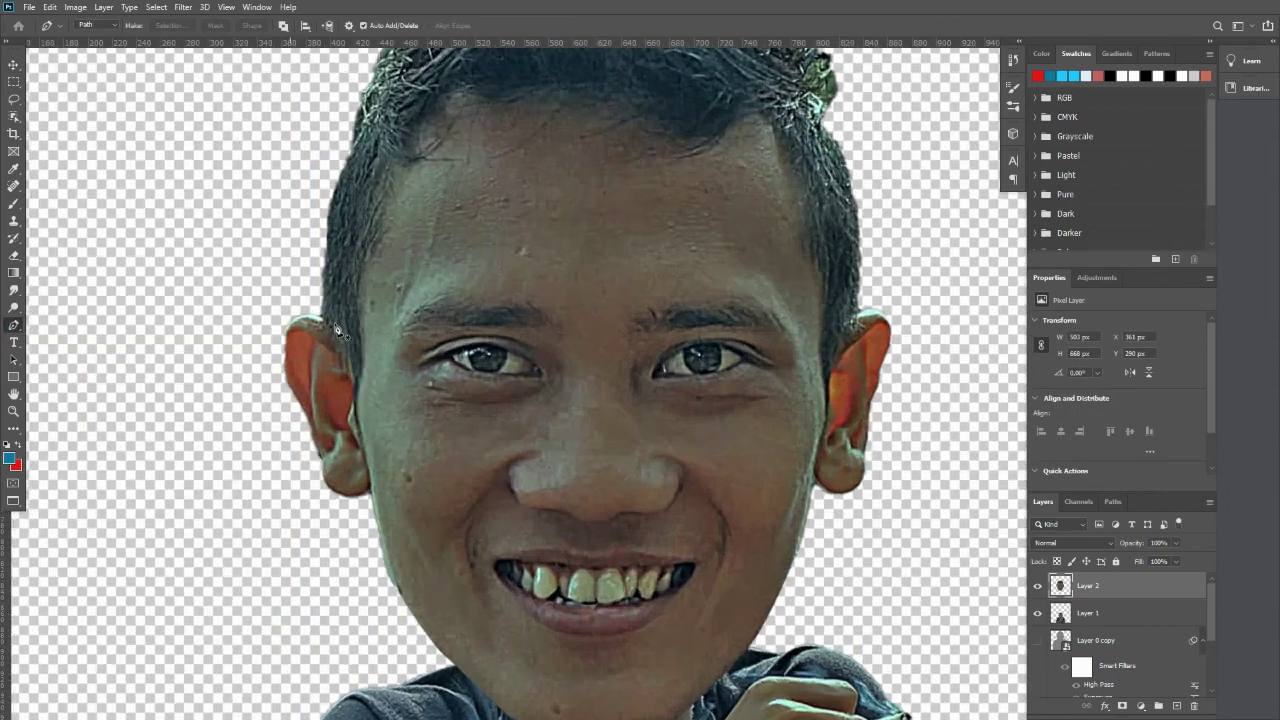
{"action": "left_click", "coordinate": [320, 315]}
{"action": "left_click", "coordinate": [339, 348]}
{"action": "left_click", "coordinate": [344, 383]}
{"action": "left_click", "coordinate": [357, 415]}
{"action": "left_click", "coordinate": [368, 374]}
{"action": "left_click", "coordinate": [372, 276]}
{"action": "left_click", "coordinate": [396, 230]}
{"action": "left_click_drag", "start_coordinate": [404, 193], "coordinate": [425, 289]}
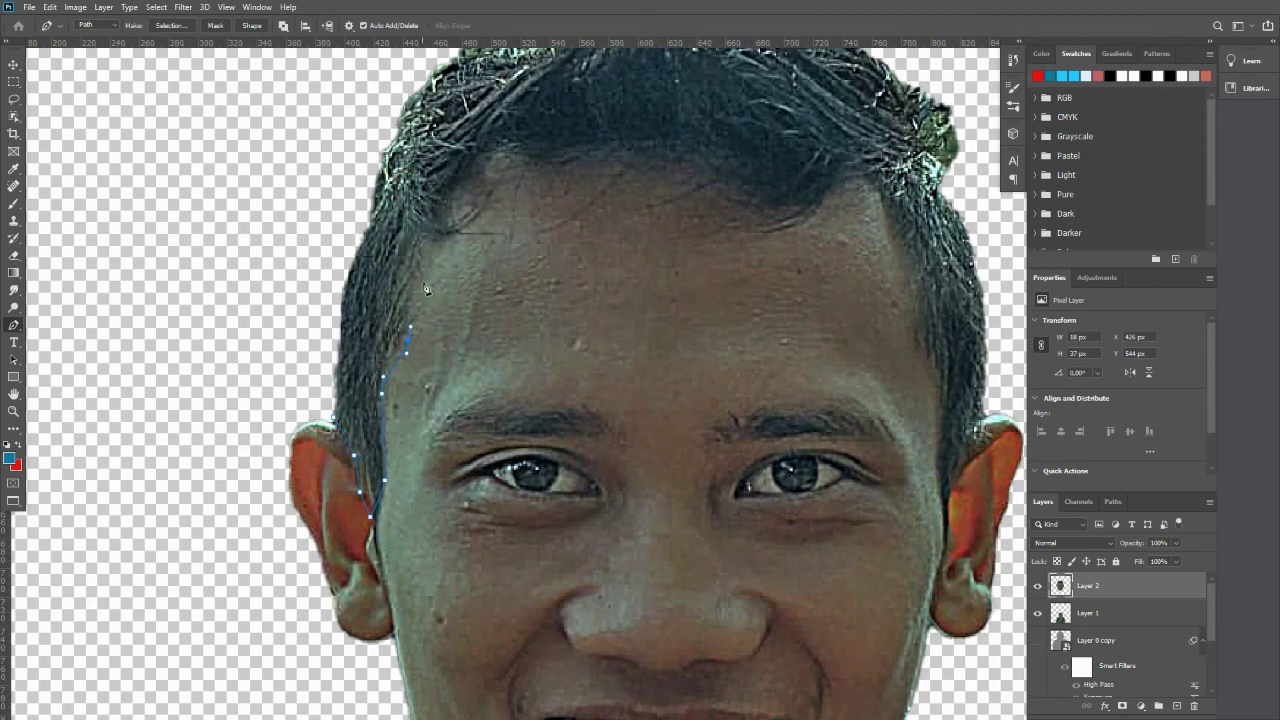
Continue the hair path around the temple corner and along the front hairline across the forehead.
{"action": "left_click_drag", "start_coordinate": [447, 242], "coordinate": [467, 322]}
{"action": "left_click", "coordinate": [468, 305]}
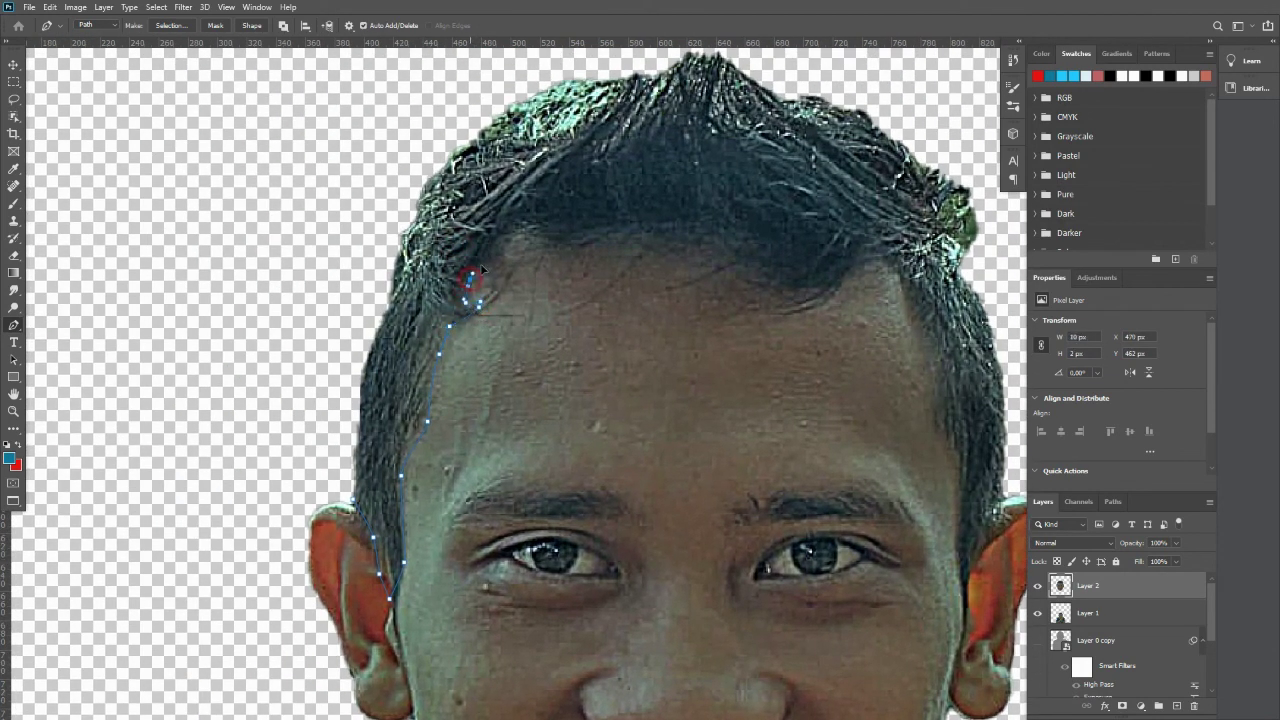
{"action": "left_click", "coordinate": [480, 265]}
{"action": "left_click_drag", "start_coordinate": [480, 265], "coordinate": [472, 283]}
{"action": "left_click", "coordinate": [493, 272]}
{"action": "left_click", "coordinate": [516, 243]}
{"action": "left_click", "coordinate": [538, 264]}
{"action": "left_click", "coordinate": [560, 260]}
{"action": "left_click", "coordinate": [658, 259]}
Trace the remaining forehead hairline and follow the opposite temple and sideburn down to the other ear.
{"action": "left_click_drag", "start_coordinate": [722, 269], "coordinate": [500, 350]}
{"action": "left_click_drag", "start_coordinate": [647, 352], "coordinate": [692, 251]}
{"action": "left_click", "coordinate": [697, 340]}
{"action": "left_click_drag", "start_coordinate": [686, 295], "coordinate": [640, 218]}
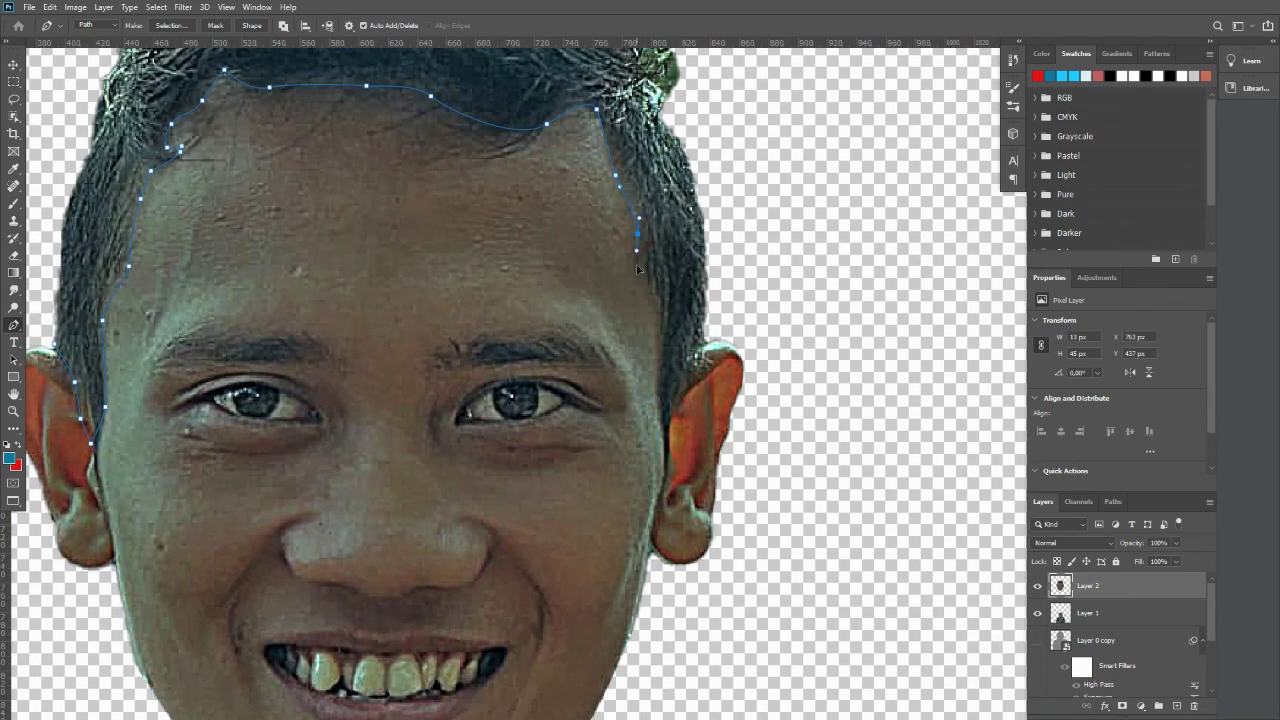
{"action": "left_click_drag", "start_coordinate": [657, 301], "coordinate": [658, 317]}
{"action": "left_click_drag", "start_coordinate": [666, 395], "coordinate": [700, 268]}
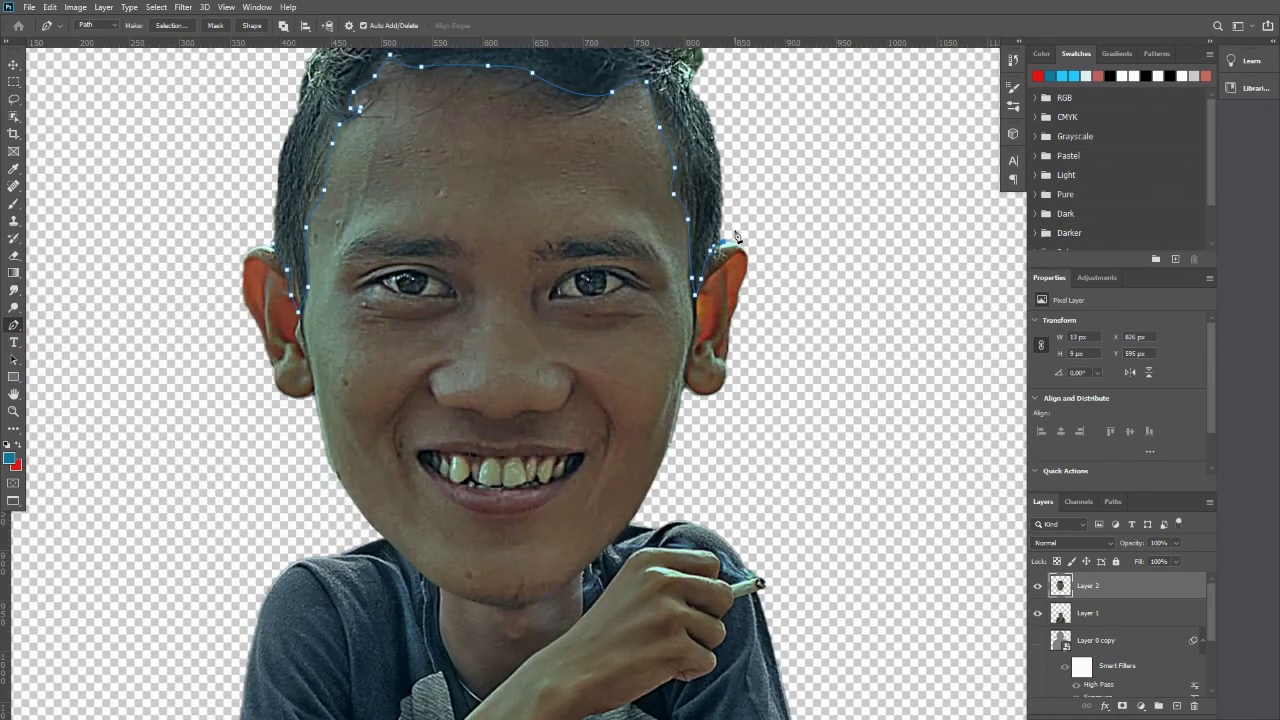
Continue the path loosely around the outside of the hair through the transparent area and close it at its starting point.
{"action": "scroll", "coordinate": [728, 242], "scroll_direction": "down", "scroll_amount": 3}
{"action": "left_click", "coordinate": [780, 165]}
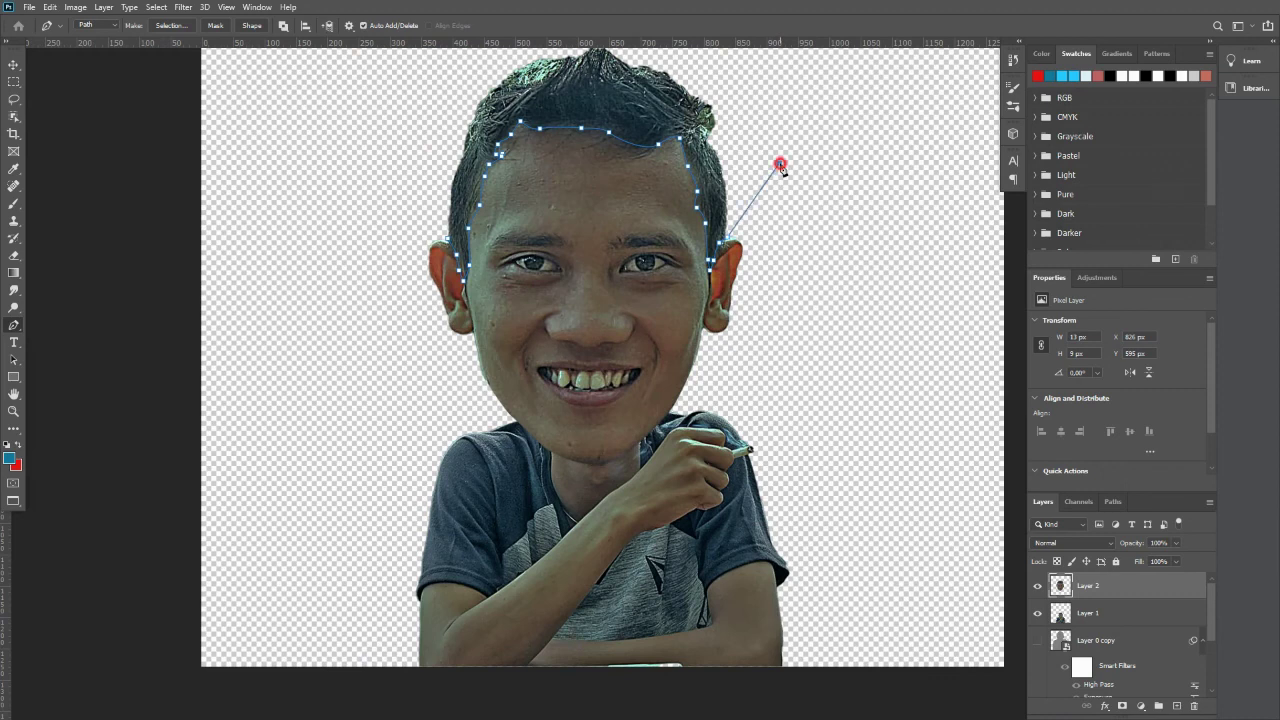
{"action": "left_click_drag", "start_coordinate": [748, 126], "coordinate": [786, 271]}
{"action": "left_click_drag", "start_coordinate": [760, 194], "coordinate": [581, 148]}
{"action": "left_click", "coordinate": [535, 148]}
{"action": "left_click_drag", "start_coordinate": [461, 294], "coordinate": [466, 328]}
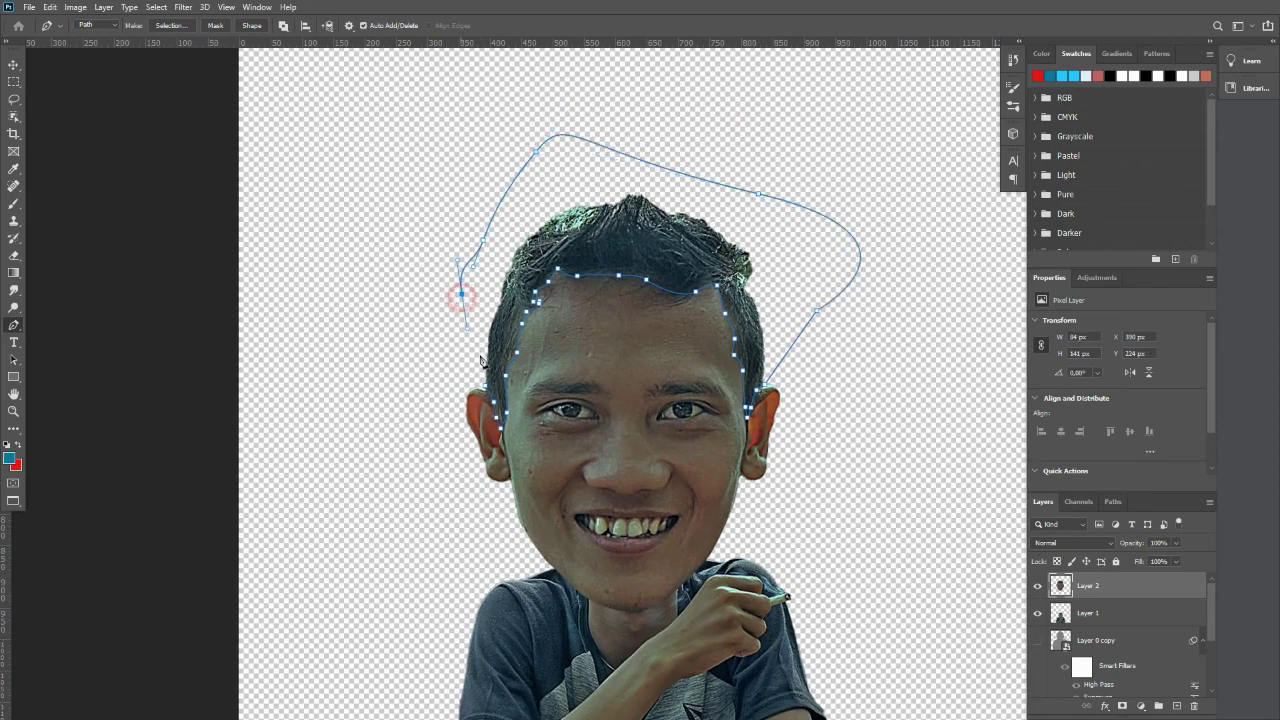
{"action": "scroll", "coordinate": [481, 361], "scroll_direction": "up", "scroll_amount": 2}
{"action": "left_click", "coordinate": [476, 382]}
{"action": "left_click", "coordinate": [491, 400]}
Turn the hair path into a new anti-aliased selection with a 0.5 pixel feather and copy the hair to its own layer.
{"action": "right_click", "coordinate": [615, 208]}
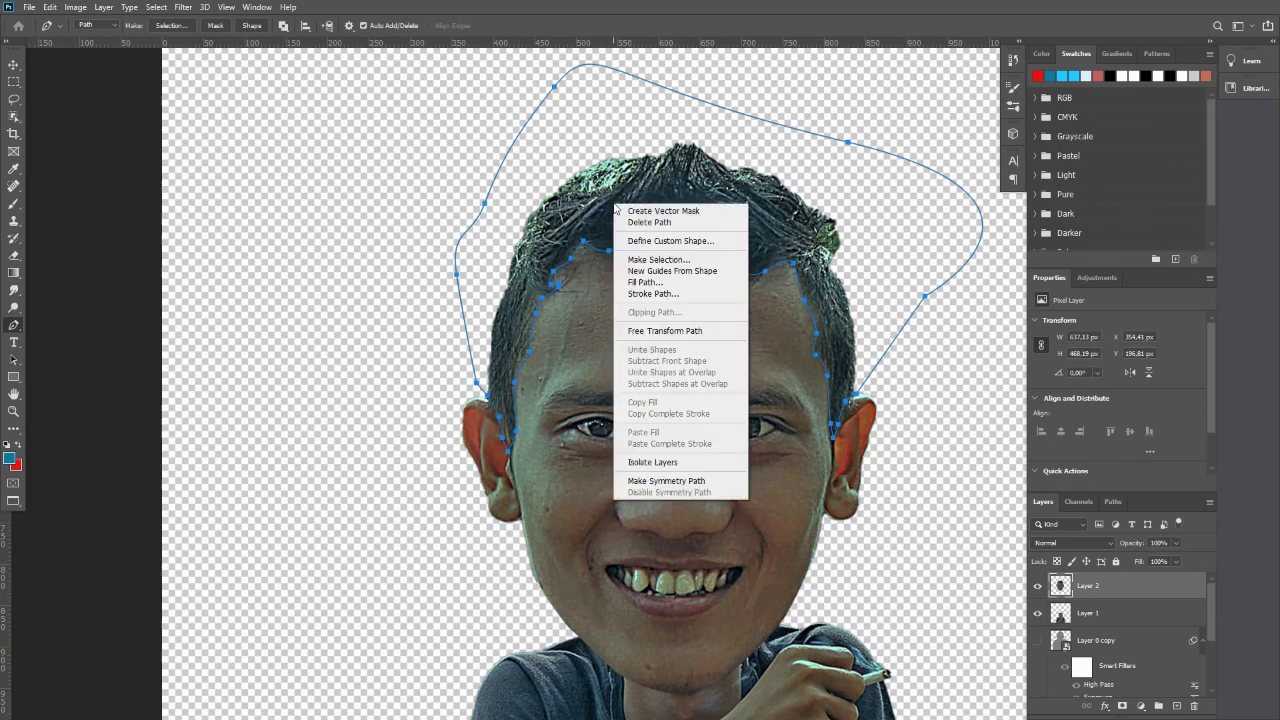
{"action": "left_click", "coordinate": [656, 259]}
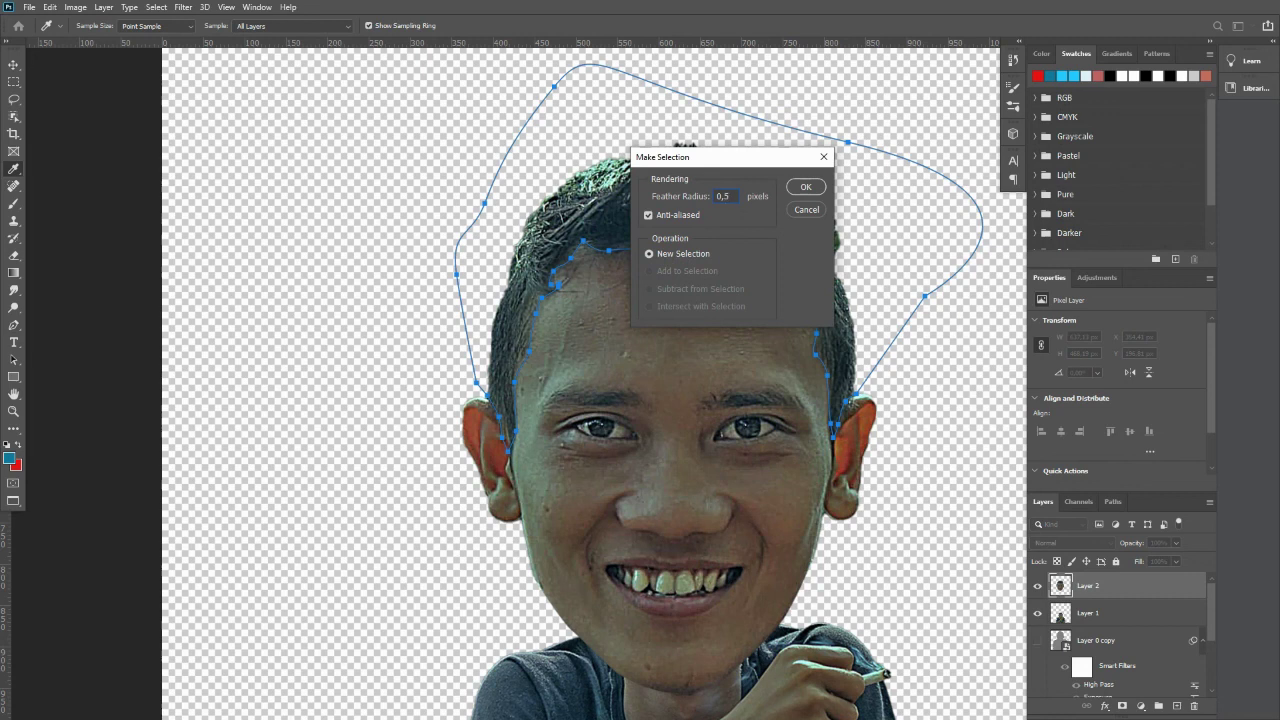
{"action": "left_click", "coordinate": [804, 189]}
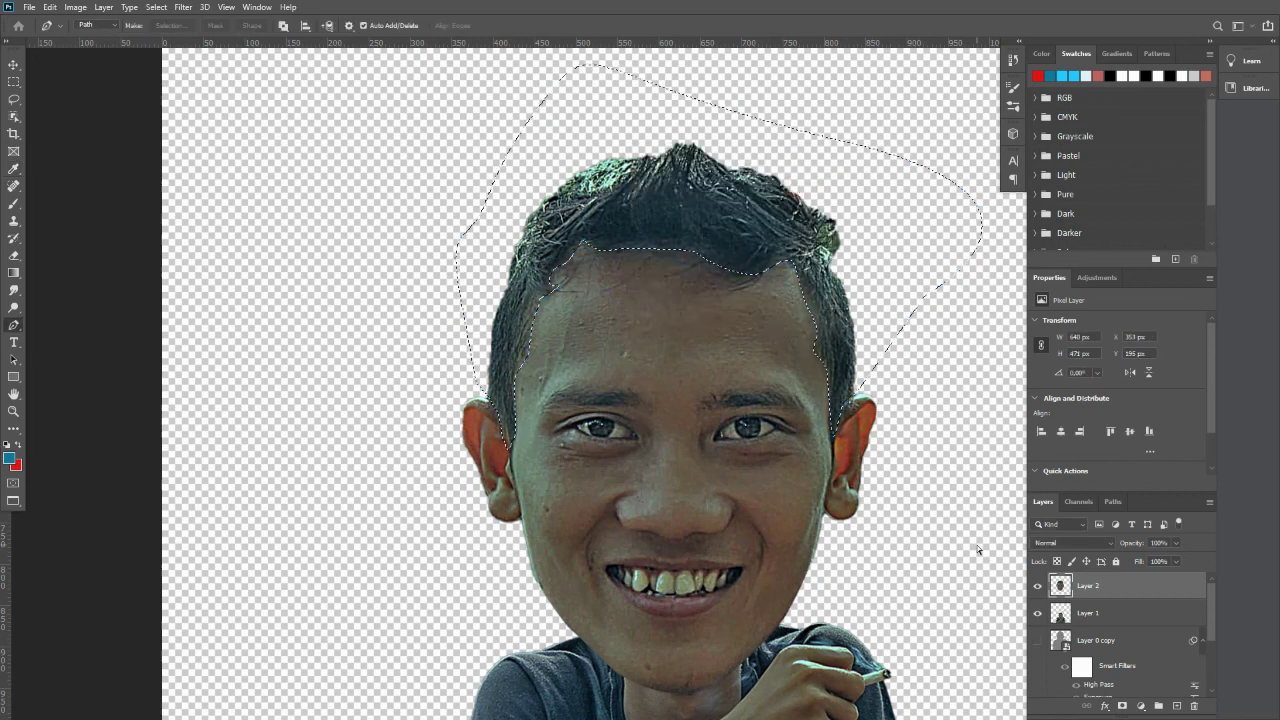
{"action": "key", "text": "ctrl+j"}
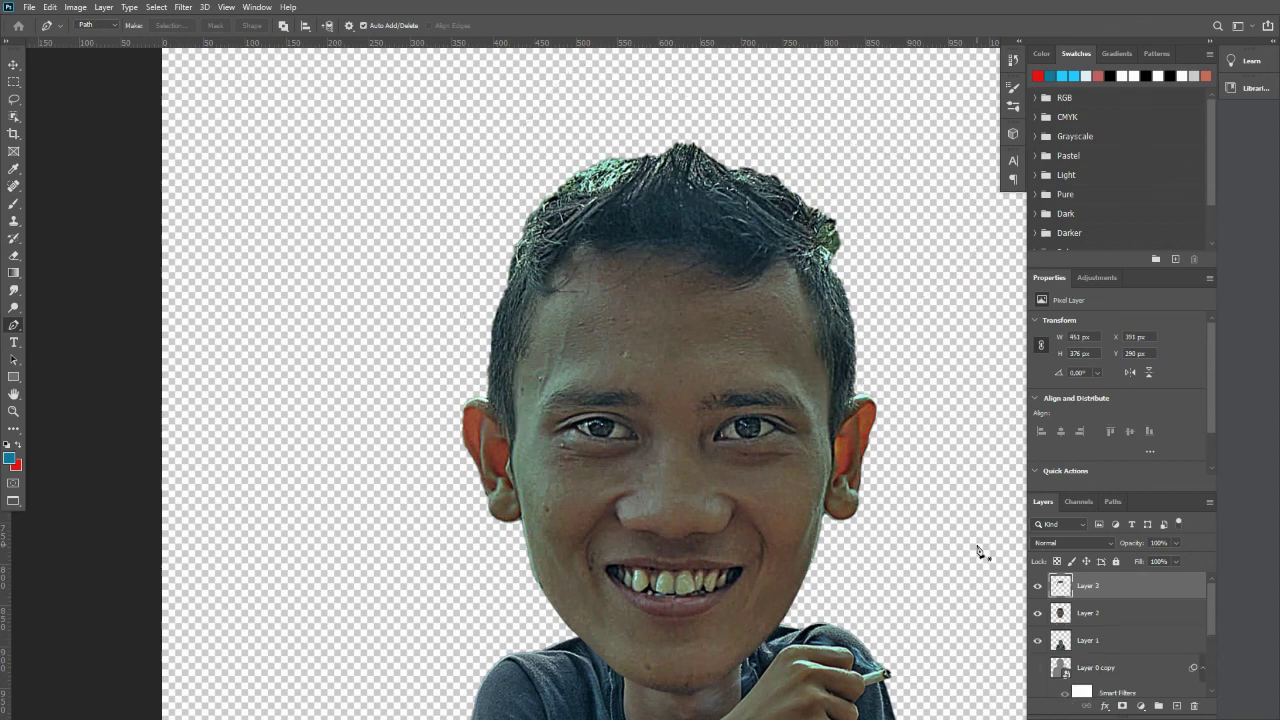
Hide the body Layer 1 and the head Layer 2 to check the hair cutout on its own.
{"action": "key", "text": "v"}
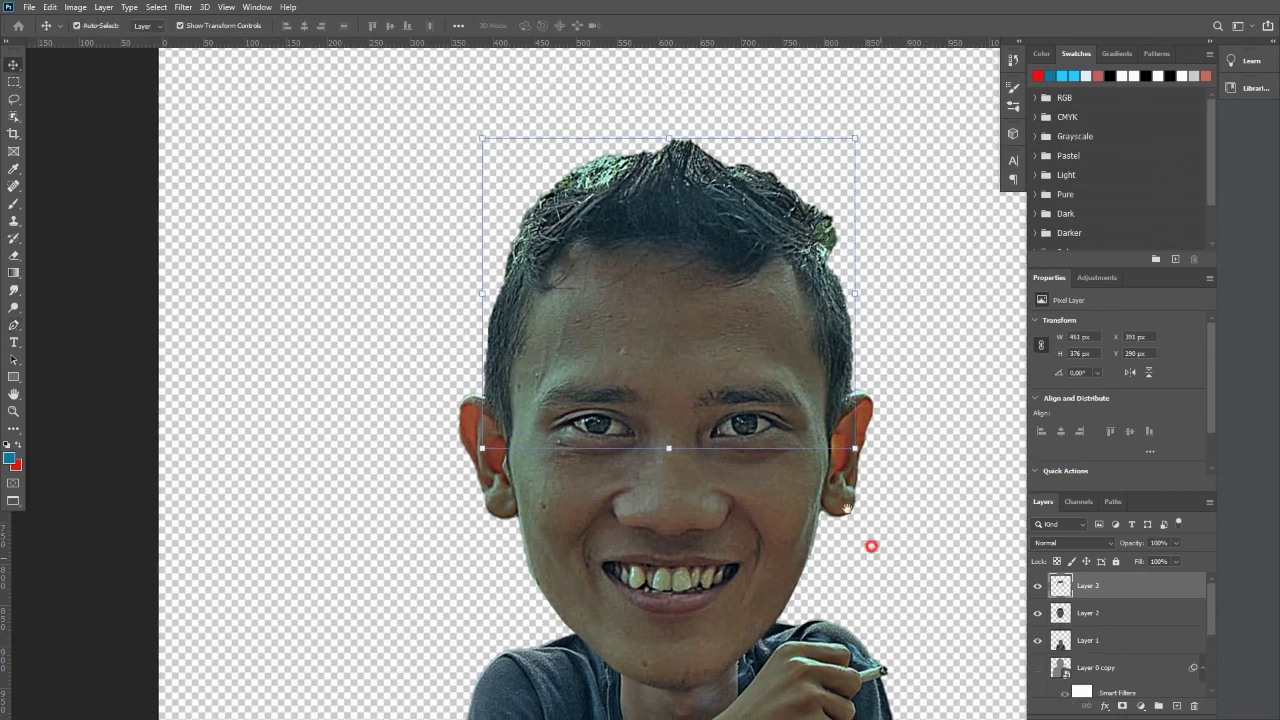
{"action": "scroll", "coordinate": [871, 543], "scroll_direction": "down", "scroll_amount": 1}
{"action": "left_click", "coordinate": [1037, 641]}
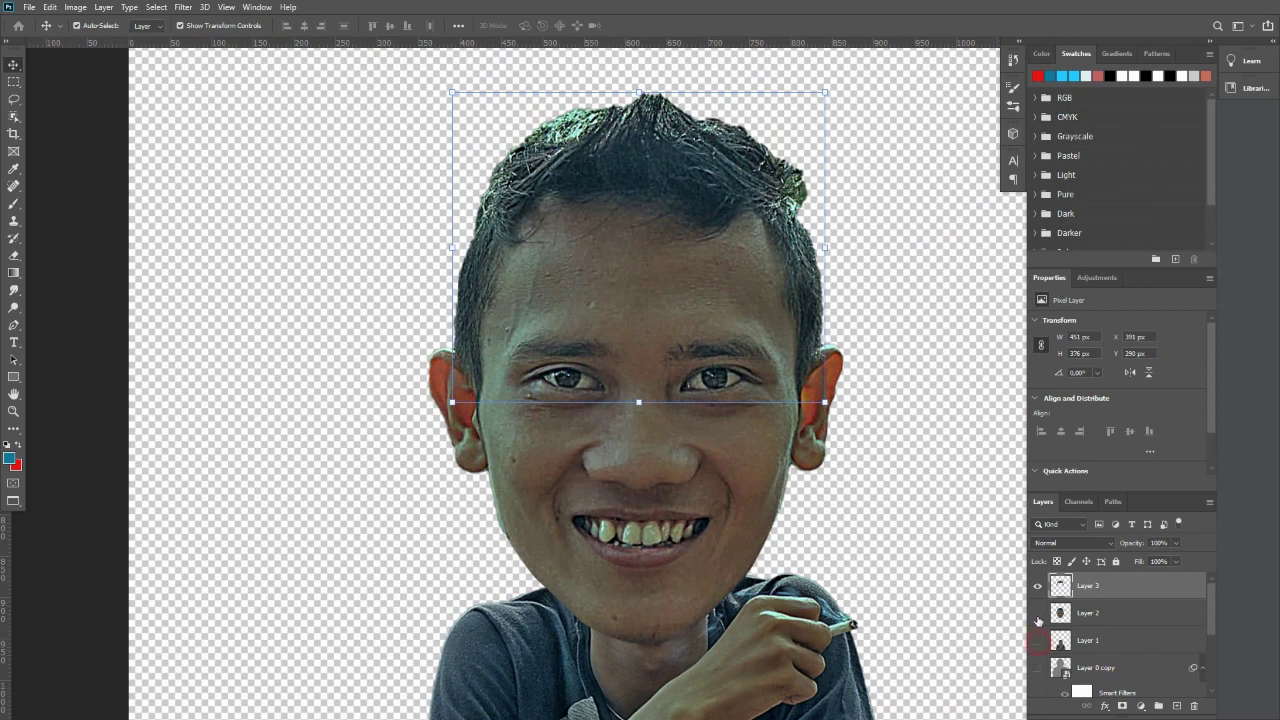
{"action": "left_click", "coordinate": [1037, 613]}
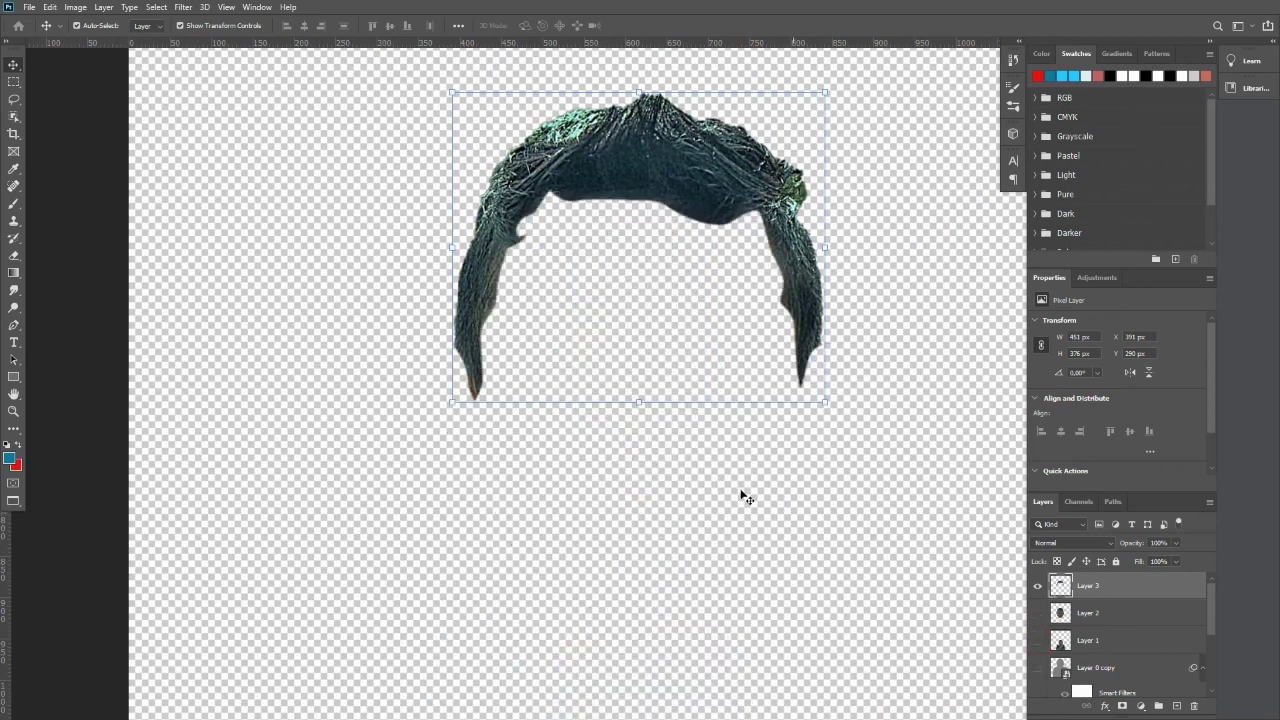
Show the body Layer 1 and the head Layer 2 again and make Layer 2 the active layer.
{"action": "left_click", "coordinate": [1037, 641]}
{"action": "left_click", "coordinate": [1037, 613]}
{"action": "left_click", "coordinate": [1110, 614]}
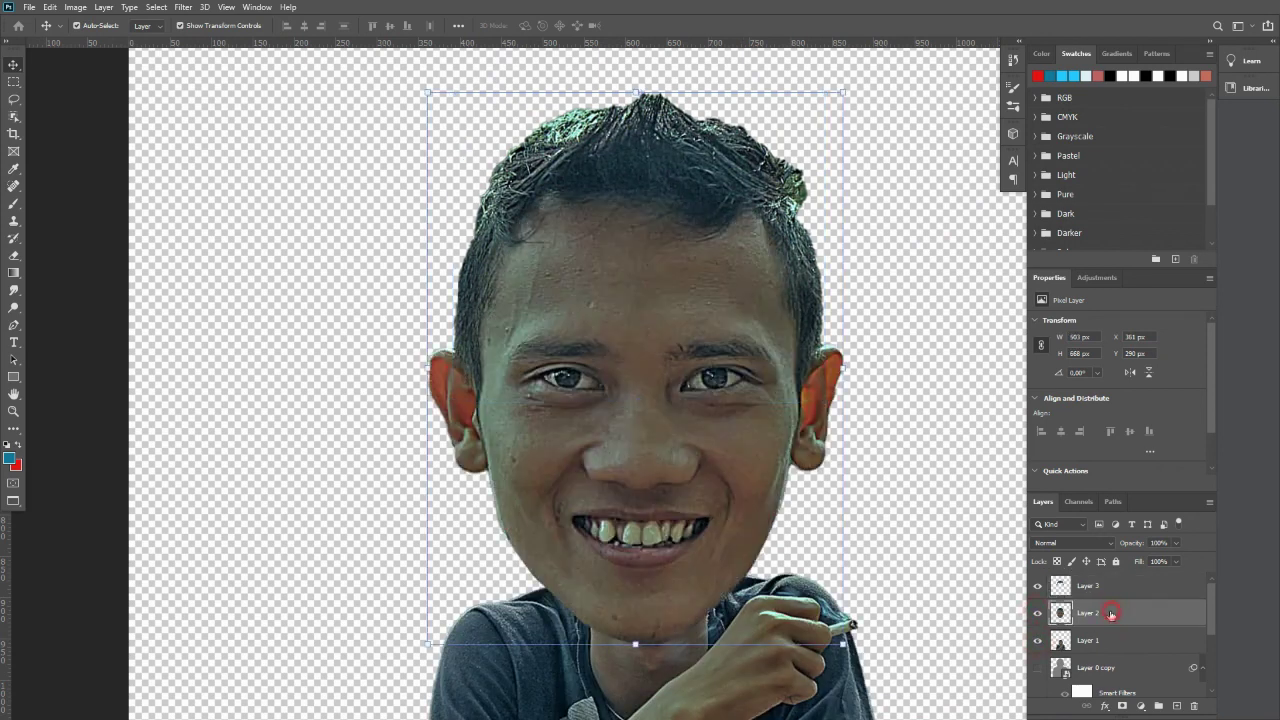
{"action": "left_click", "coordinate": [1037, 613]}
{"action": "left_click", "coordinate": [1037, 613]}
Trace a closed Pen path around the opening of the eye on the image's left, following the upper and lower lids.
{"action": "scroll", "coordinate": [646, 422], "scroll_direction": "up", "scroll_amount": 2}
{"action": "scroll", "coordinate": [435, 338], "scroll_direction": "up", "scroll_amount": 1}
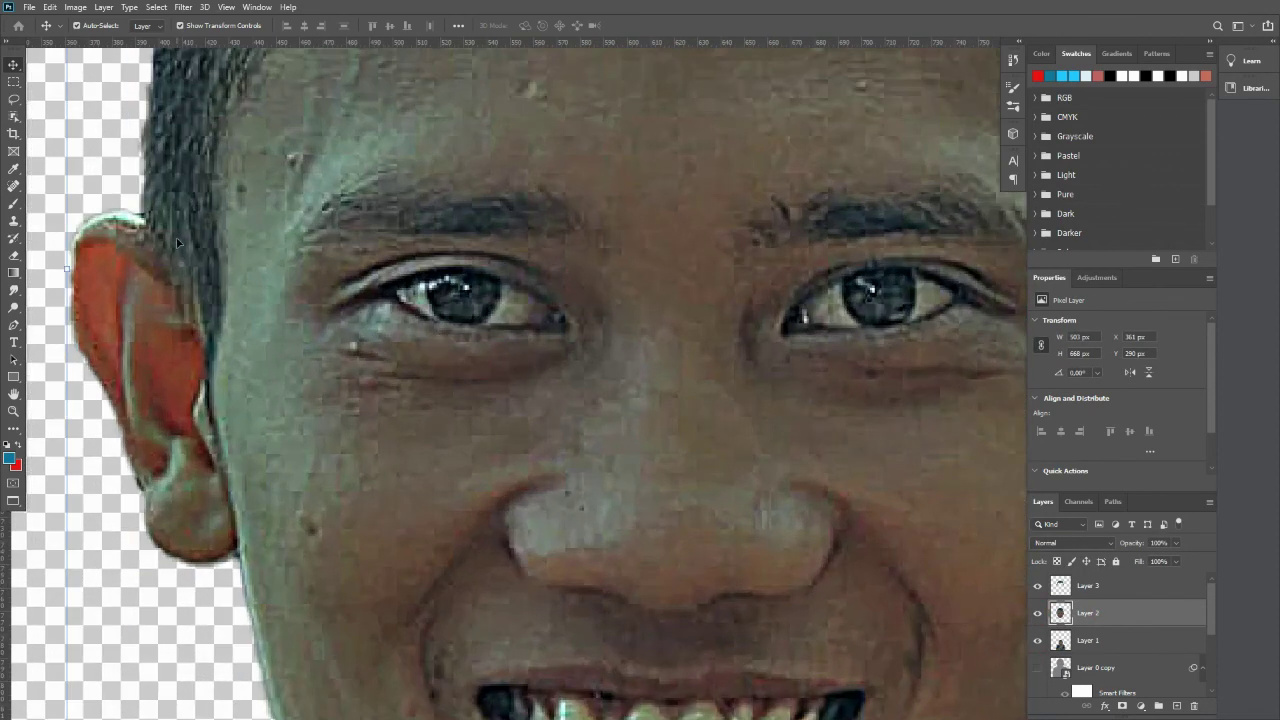
{"action": "left_click", "coordinate": [13, 325]}
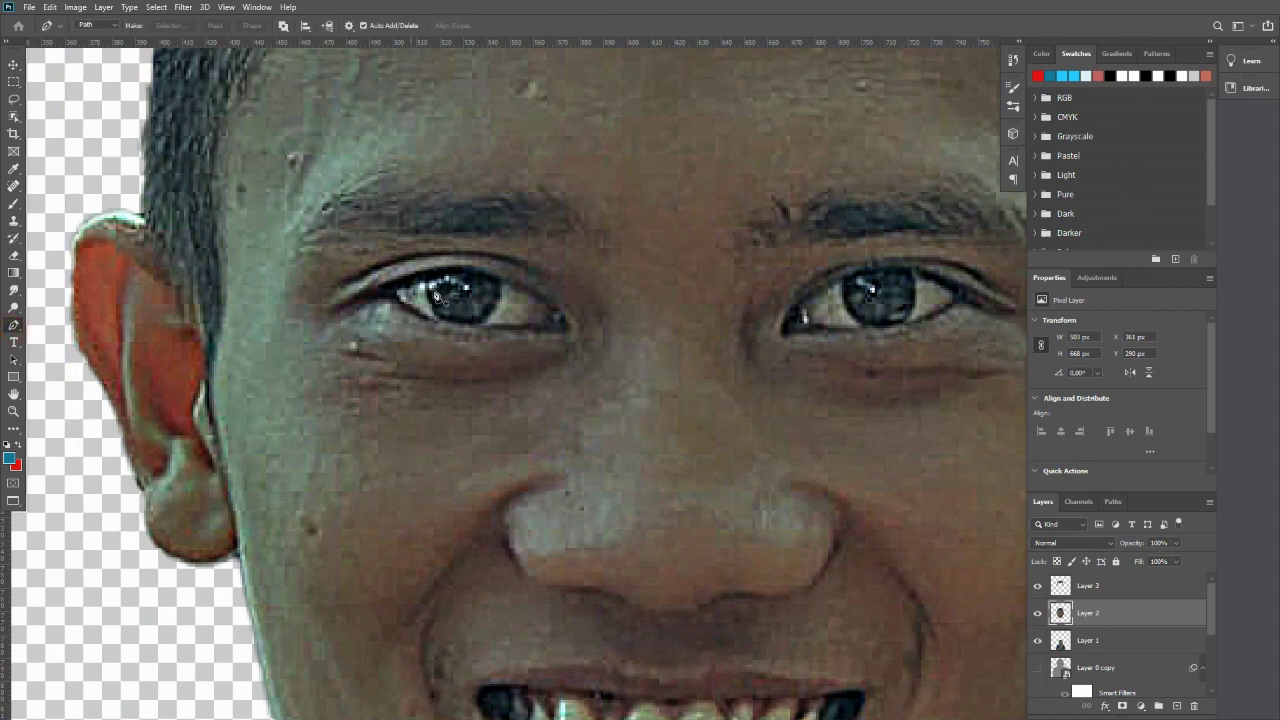
{"action": "left_click_drag", "start_coordinate": [565, 332], "coordinate": [420, 324]}
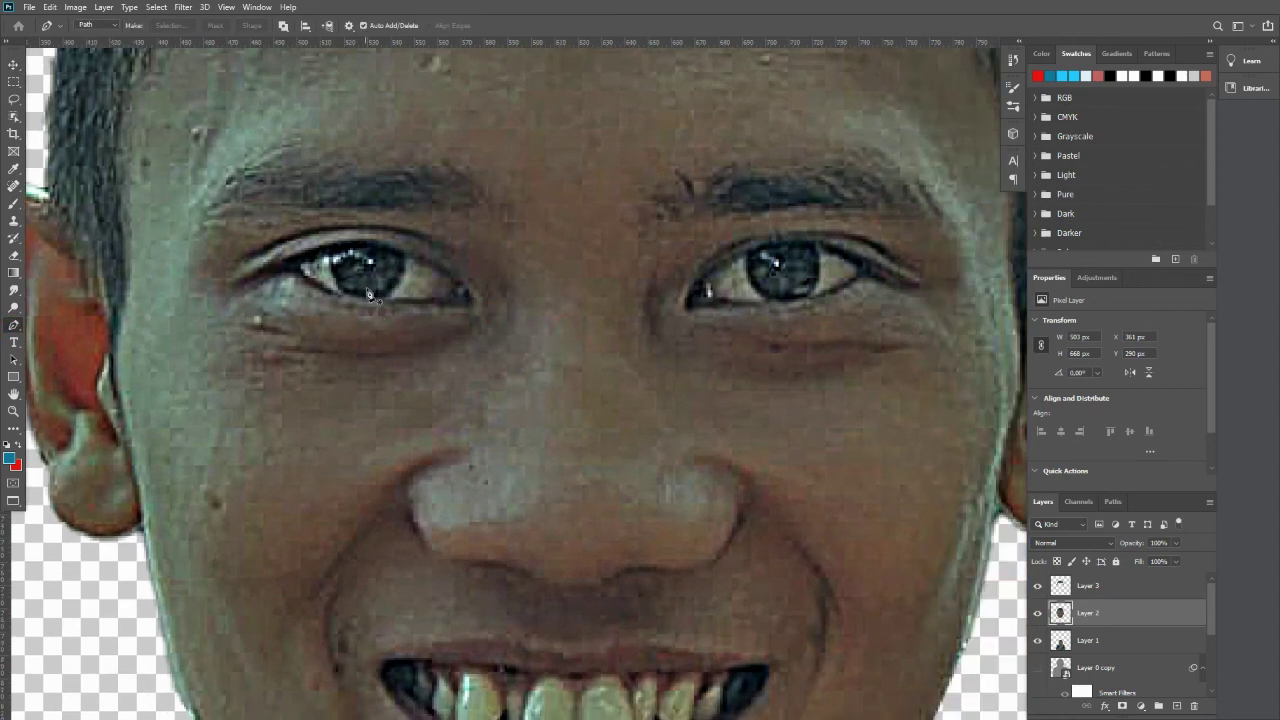
{"action": "scroll", "coordinate": [372, 292], "scroll_direction": "up", "scroll_amount": 1}
{"action": "left_click", "coordinate": [278, 266]}
{"action": "left_click_drag", "start_coordinate": [396, 243], "coordinate": [443, 260]}
{"action": "left_click", "coordinate": [446, 259]}
{"action": "key", "text": "ctrl+z"}
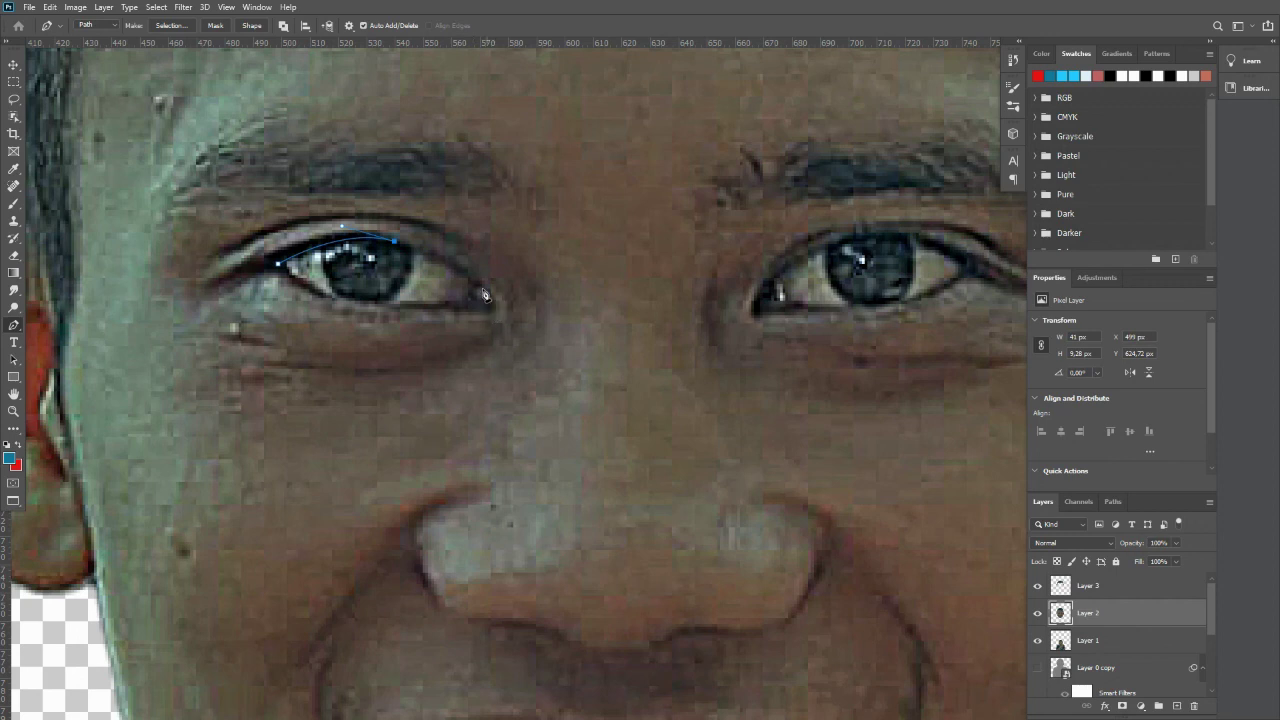
{"action": "mouse_move", "coordinate": [482, 290]}
{"action": "left_mouse_down"}
{"action": "mouse_move", "coordinate": [504, 310]}
{"action": "mouse_move", "coordinate": [465, 306]}
{"action": "left_mouse_up"}
{"action": "left_click_drag", "start_coordinate": [278, 268], "coordinate": [234, 202]}
{"action": "left_click", "coordinate": [516, 239]}
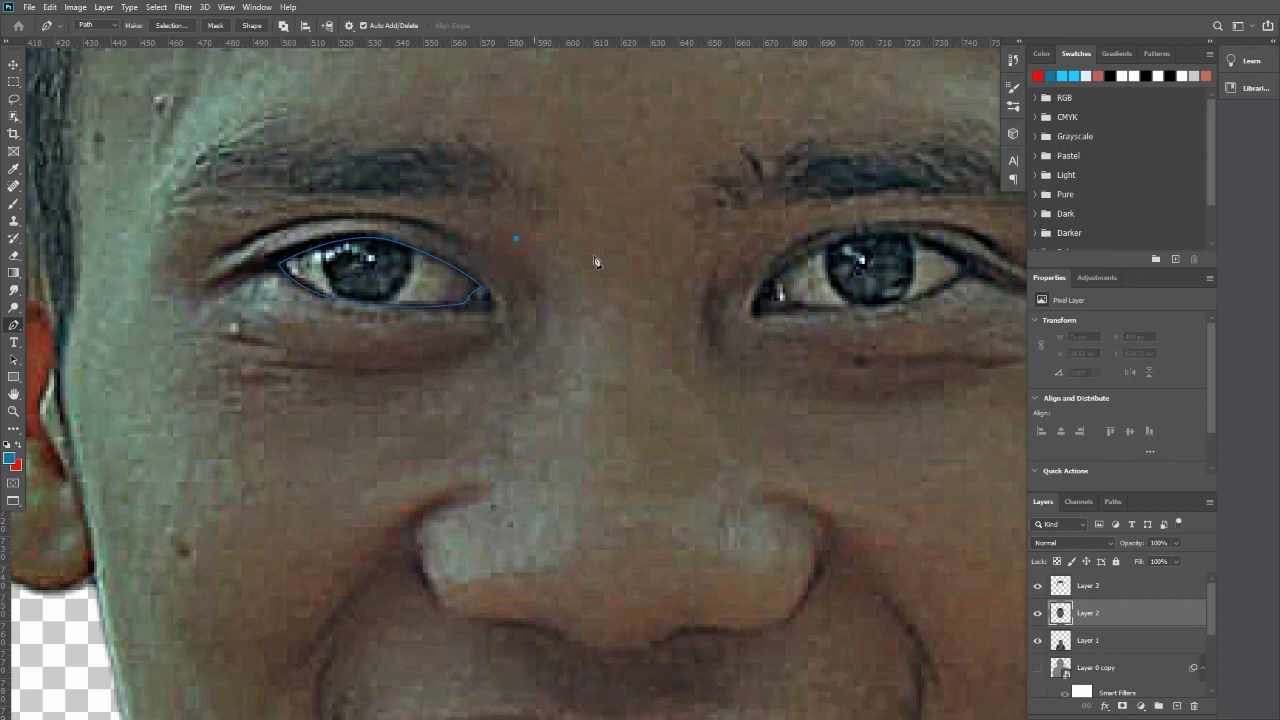
{"action": "key", "text": "ctrl+z"}
Trace a second closed path around the opening of the other eye, from its inner corner along both lids.
{"action": "left_click_drag", "start_coordinate": [700, 257], "coordinate": [337, 271]}
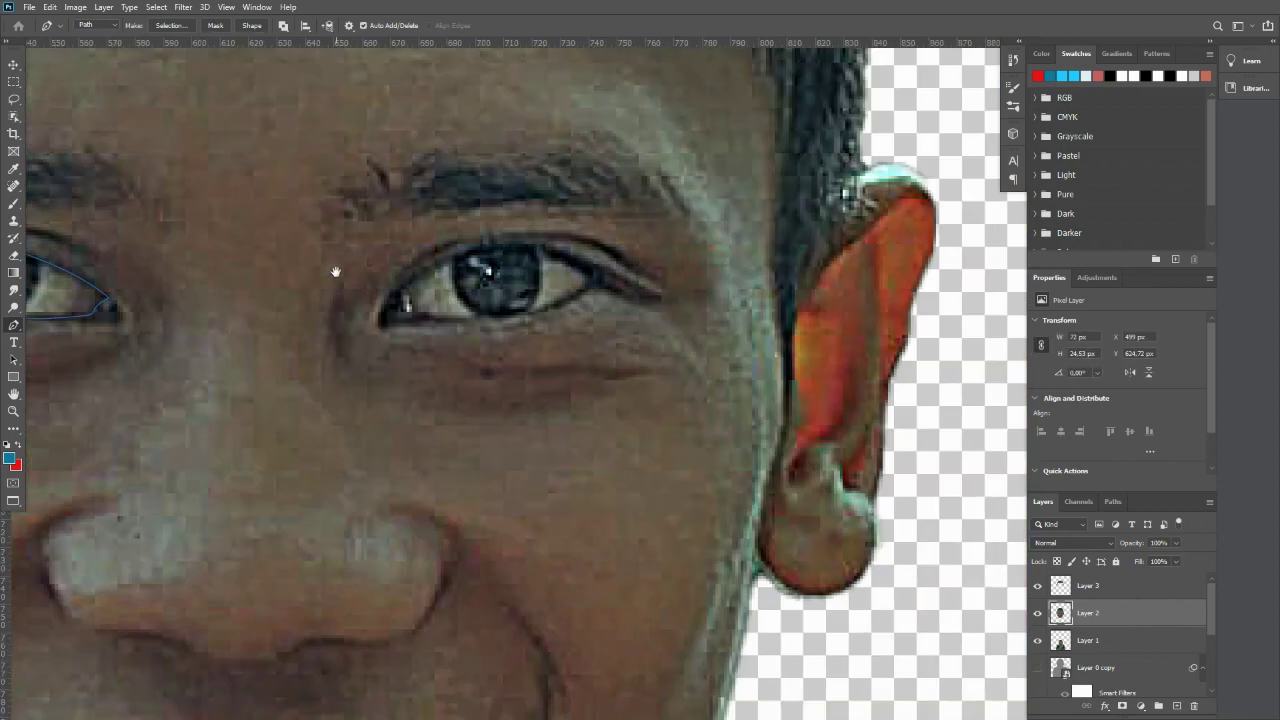
{"action": "left_click", "coordinate": [401, 296]}
{"action": "left_click_drag", "start_coordinate": [597, 282], "coordinate": [699, 366]}
{"action": "left_click", "coordinate": [597, 282], "text": "alt"}
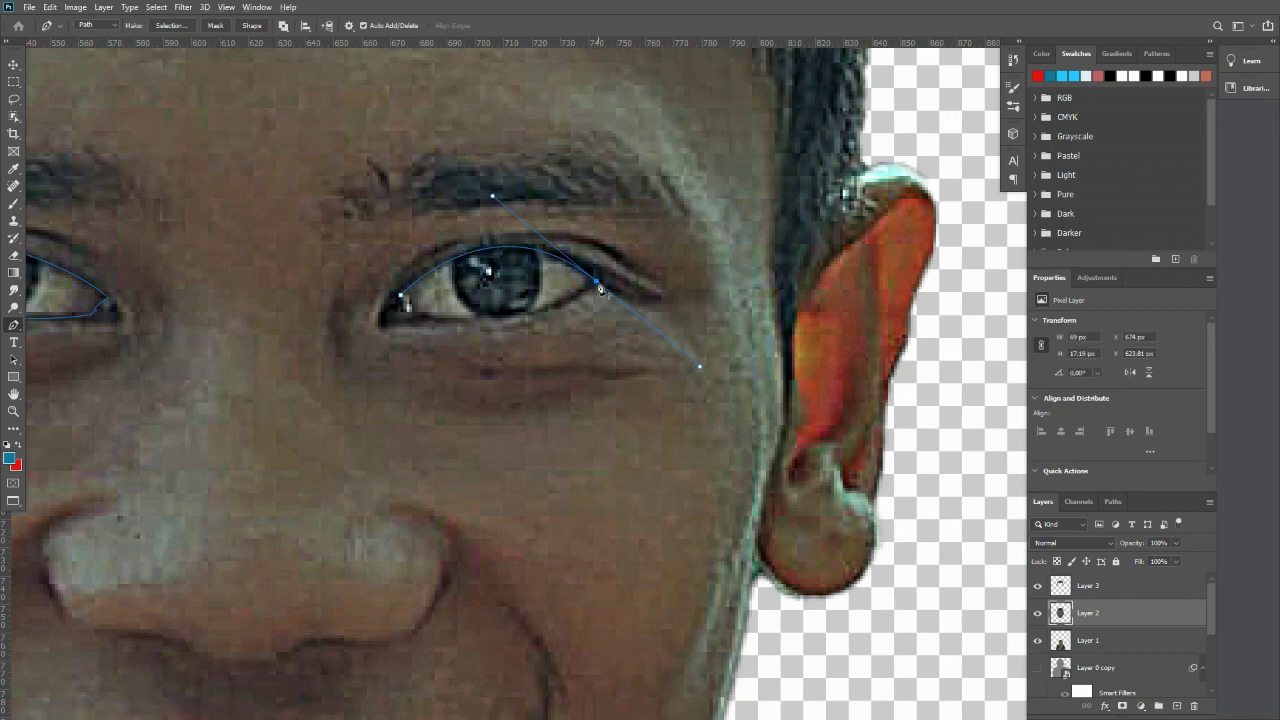
{"action": "left_click_drag", "start_coordinate": [421, 318], "coordinate": [298, 312]}
{"action": "left_click", "coordinate": [420, 319], "text": "alt"}
{"action": "left_click", "coordinate": [401, 297]}
Turn both eye paths into a new anti-aliased selection with a 0.5 pixel feather and copy the eyes to their own layer.
{"action": "scroll", "coordinate": [286, 286], "scroll_direction": "down", "scroll_amount": 2}
{"action": "right_click", "coordinate": [520, 238]}
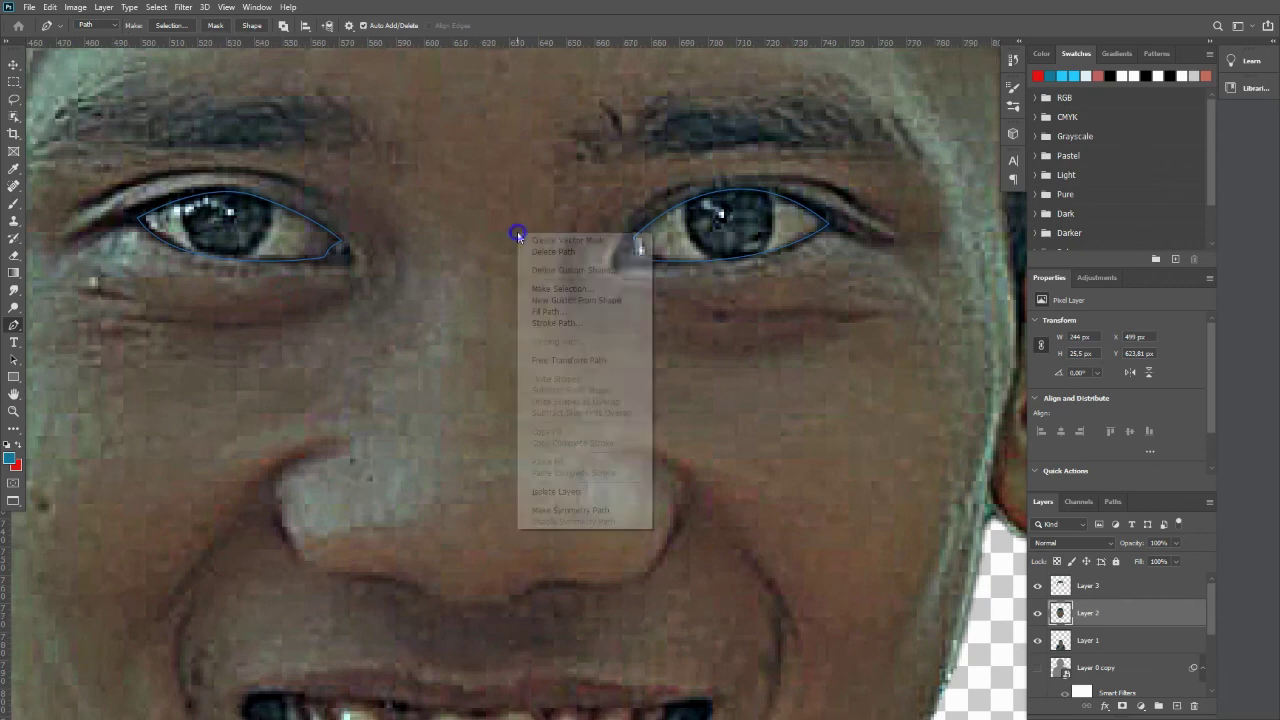
{"action": "left_click", "coordinate": [545, 289]}
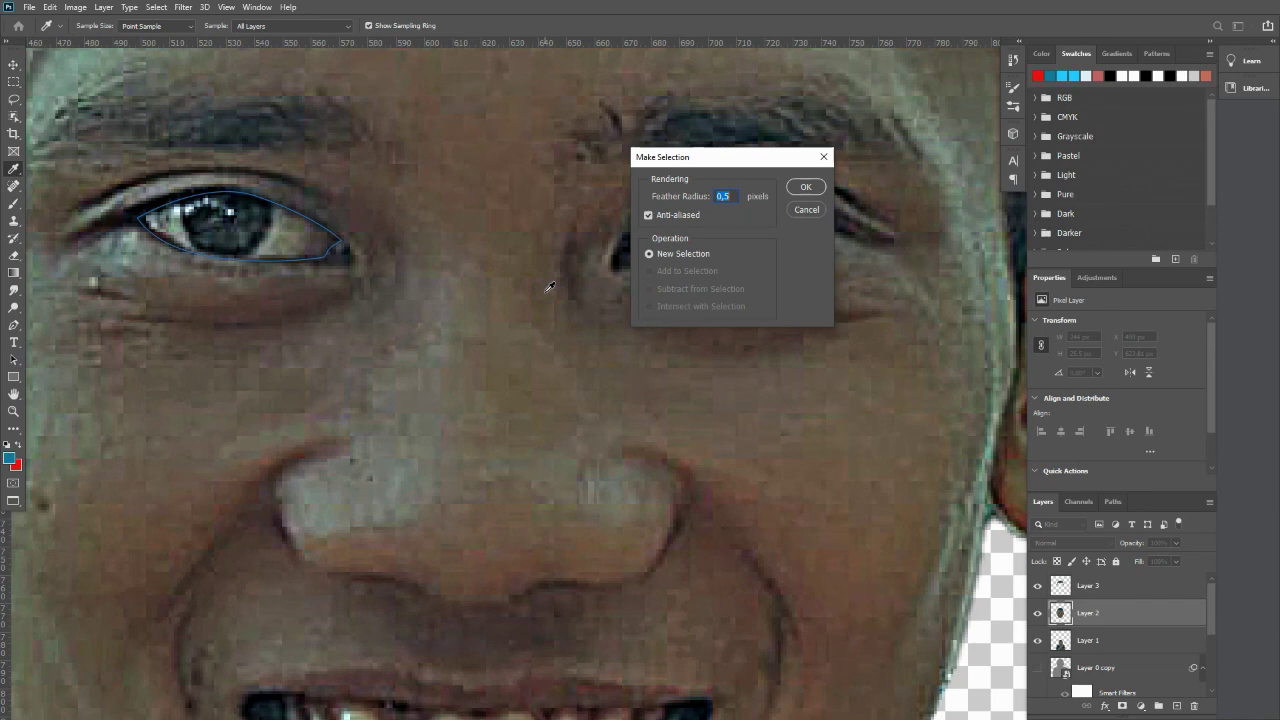
{"action": "key", "text": "Return"}
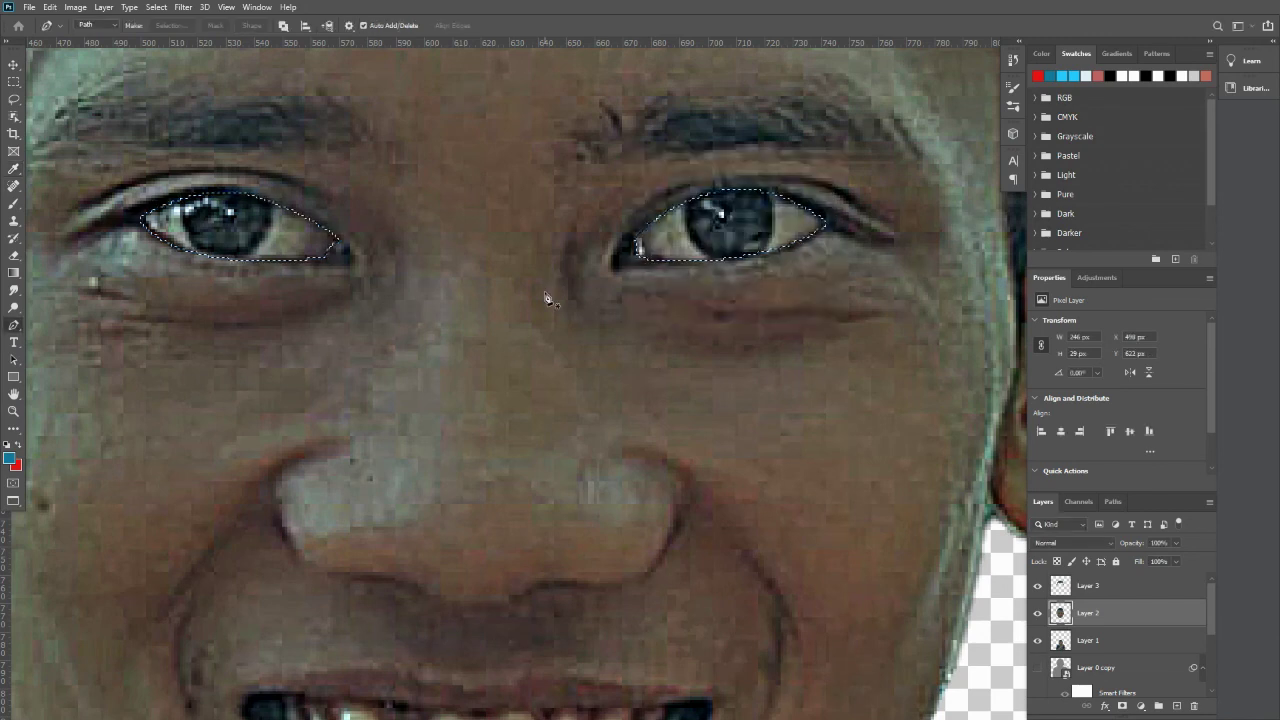
{"action": "key", "text": "ctrl+j"}
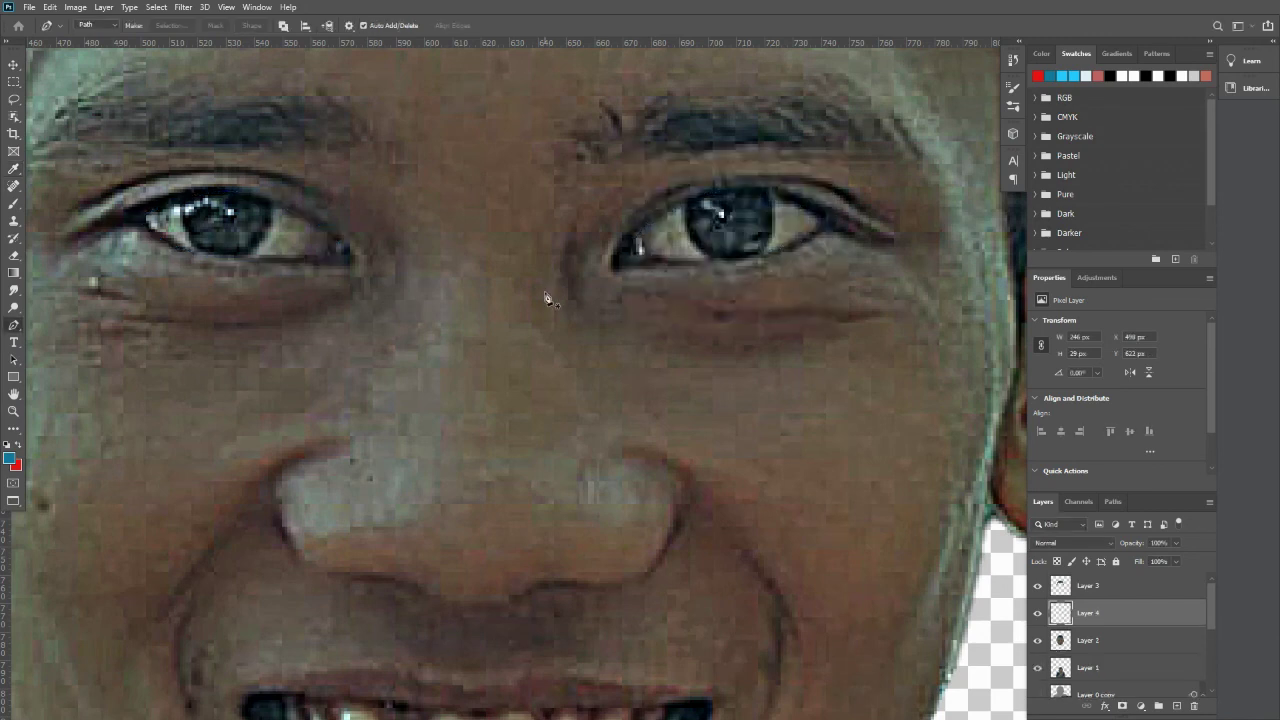
Hide the body Layer 1 and the head Layer 2 to isolate the eye cutouts.
{"action": "key", "text": "v"}
{"action": "scroll", "coordinate": [640, 352], "scroll_direction": "down", "scroll_amount": 3}
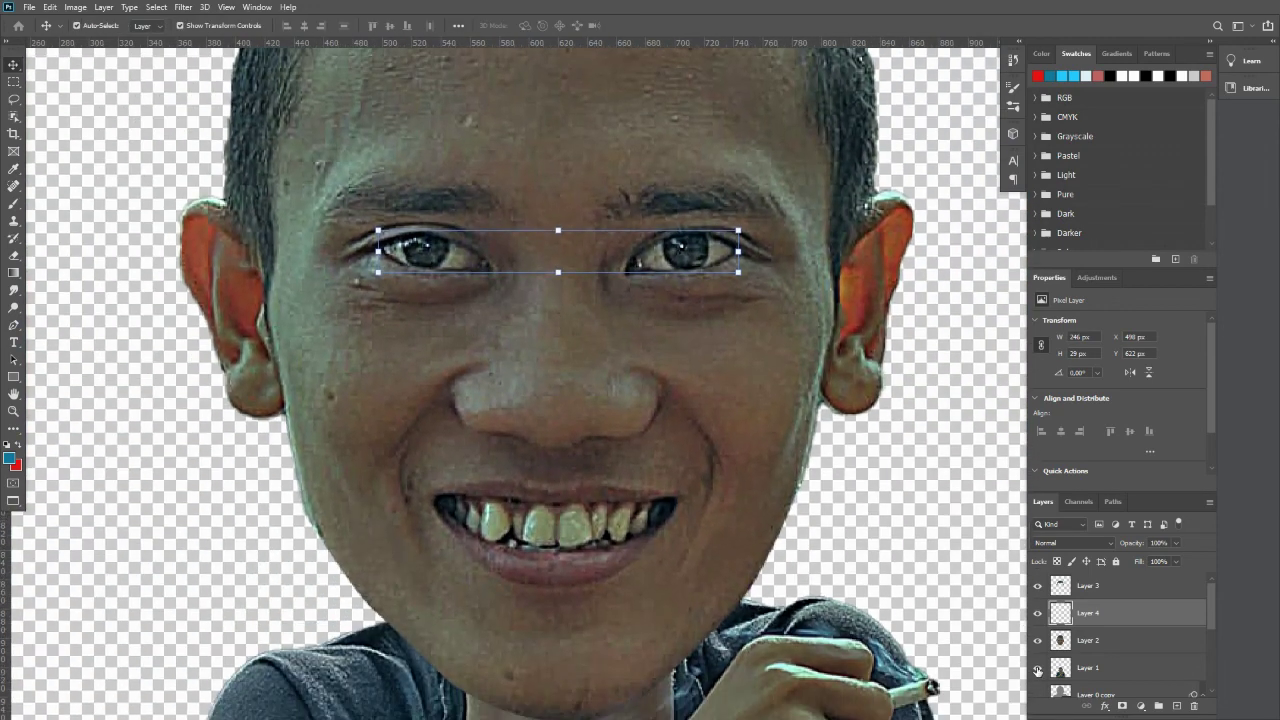
{"action": "left_click", "coordinate": [1037, 668]}
{"action": "left_click", "coordinate": [1037, 640]}
{"action": "scroll", "coordinate": [610, 372], "scroll_direction": "down", "scroll_amount": 2}
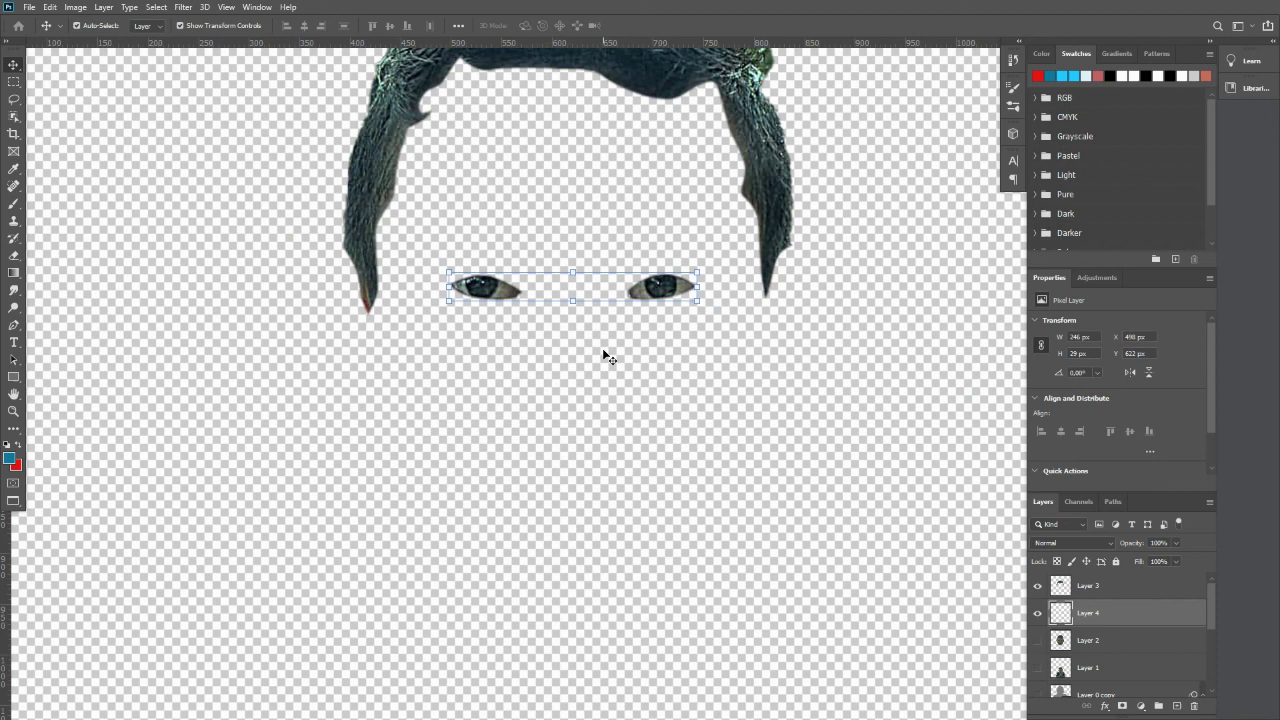
{"action": "scroll", "coordinate": [655, 302], "scroll_direction": "up", "scroll_amount": 3}
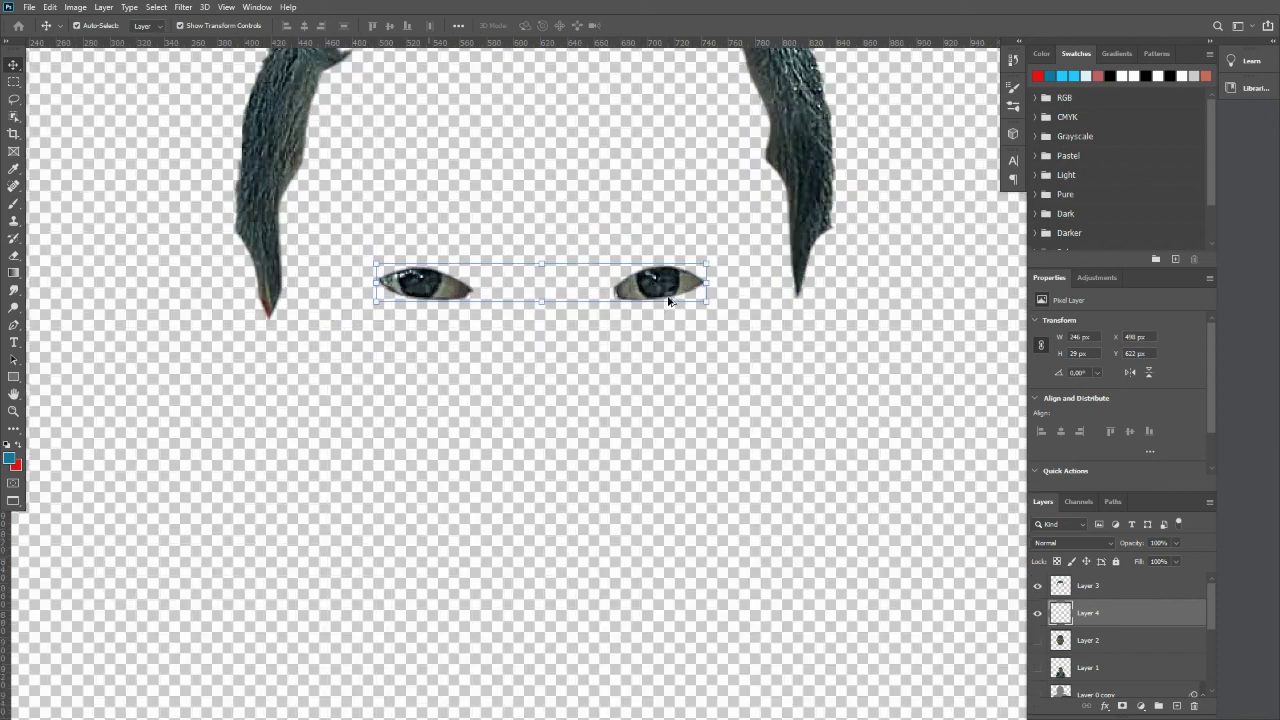
{"action": "scroll", "coordinate": [651, 299], "scroll_direction": "up", "scroll_amount": 2}
{"action": "scroll", "coordinate": [653, 285], "scroll_direction": "down", "scroll_amount": 1}
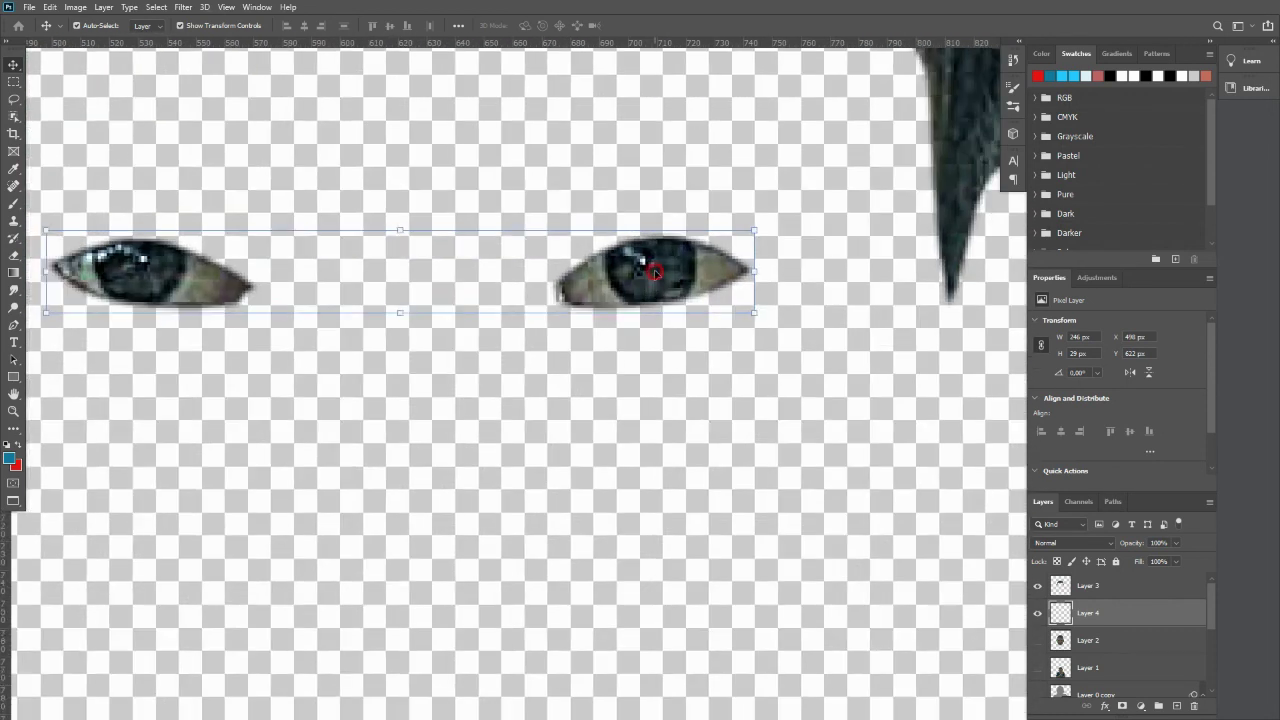
On the eye layer, trace a closed Pen path around the iris on the image's right, running loosely outside the eye above and below.
{"action": "left_click", "coordinate": [15, 326]}
{"action": "scroll", "coordinate": [600, 260], "scroll_direction": "up", "scroll_amount": 2}
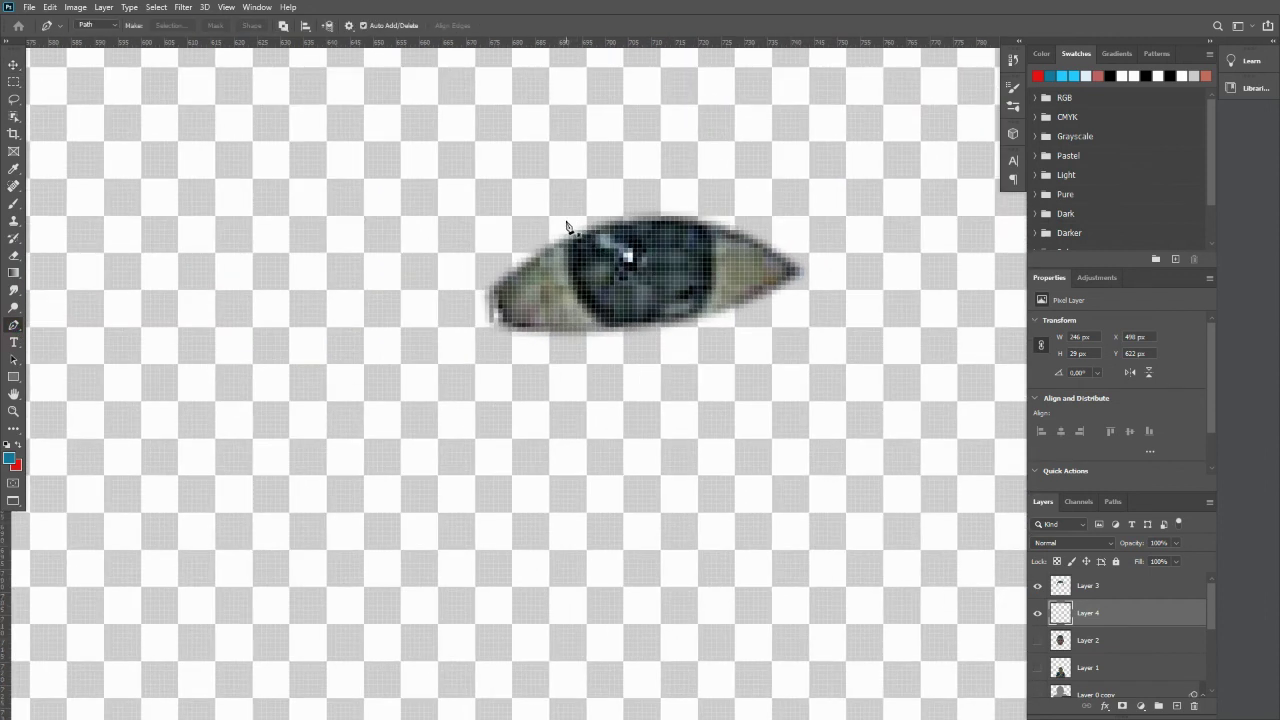
{"action": "left_click", "coordinate": [567, 220]}
{"action": "left_click_drag", "start_coordinate": [645, 349], "coordinate": [698, 327]}
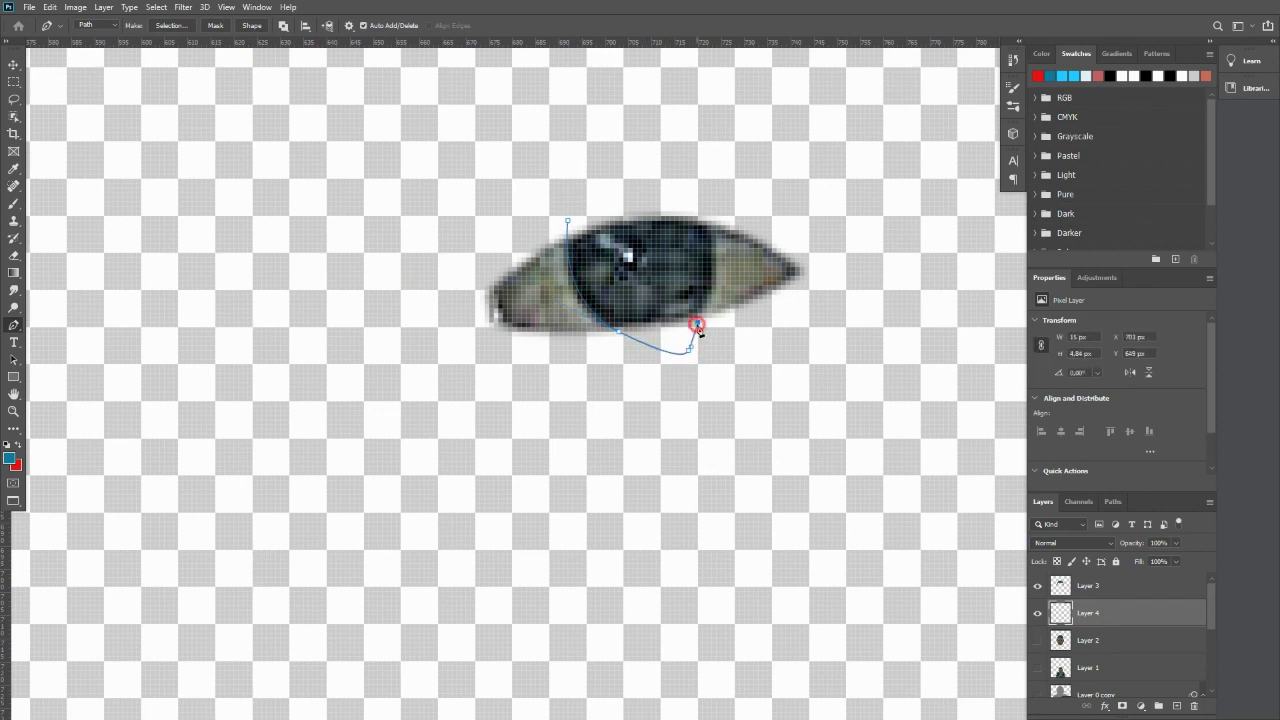
{"action": "left_click_drag", "start_coordinate": [698, 207], "coordinate": [657, 166]}
{"action": "left_click", "coordinate": [568, 220]}
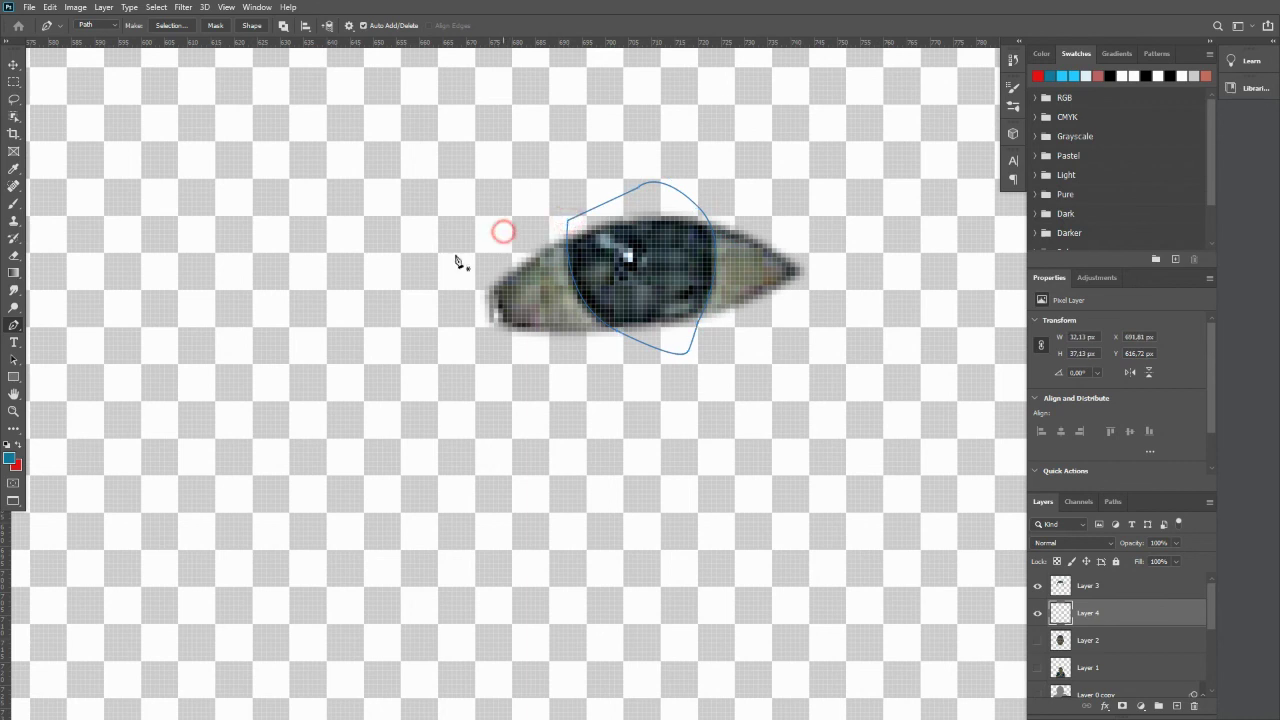
Trace another closed path around the iris of the opposite eye, following its sides and passing loosely above the lid.
{"action": "left_click_drag", "start_coordinate": [329, 285], "coordinate": [589, 311]}
{"action": "left_click", "coordinate": [272, 202]}
{"action": "left_click_drag", "start_coordinate": [296, 322], "coordinate": [352, 326]}
{"action": "left_click", "coordinate": [296, 322], "text": "alt"}
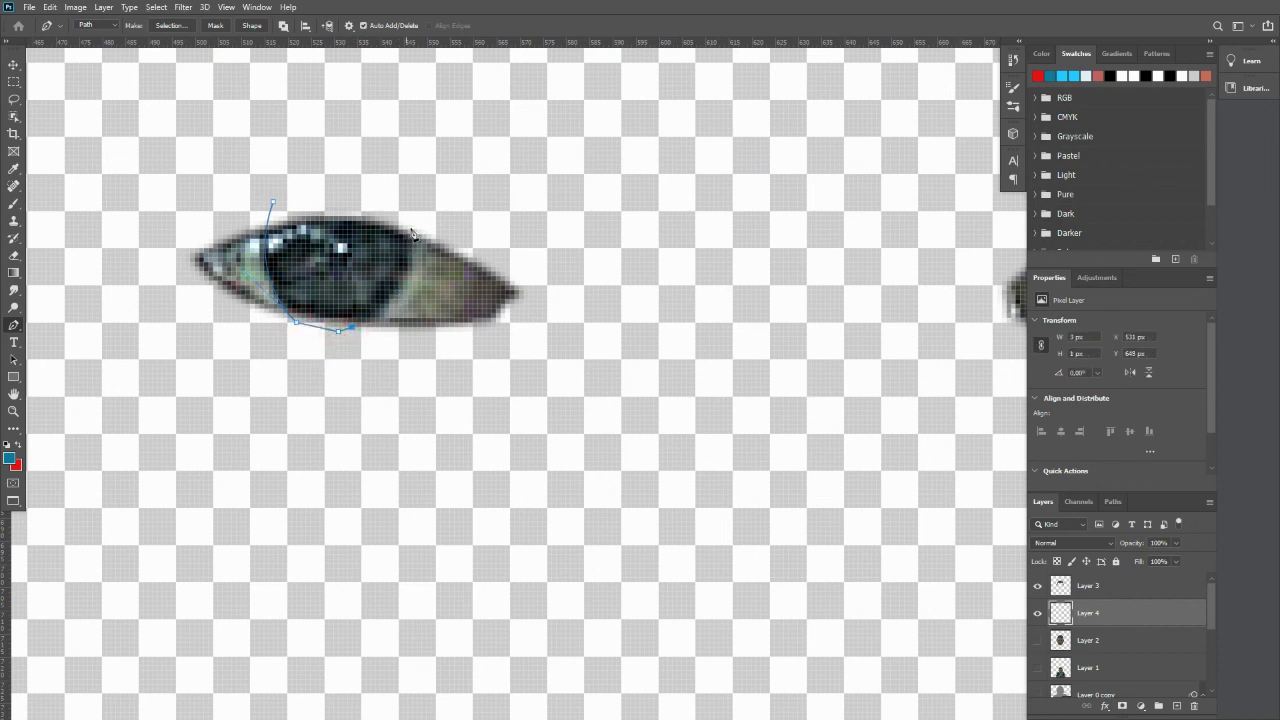
{"action": "left_click_drag", "start_coordinate": [408, 217], "coordinate": [385, 148]}
{"action": "left_click", "coordinate": [357, 174]}
{"action": "left_click", "coordinate": [273, 202]}
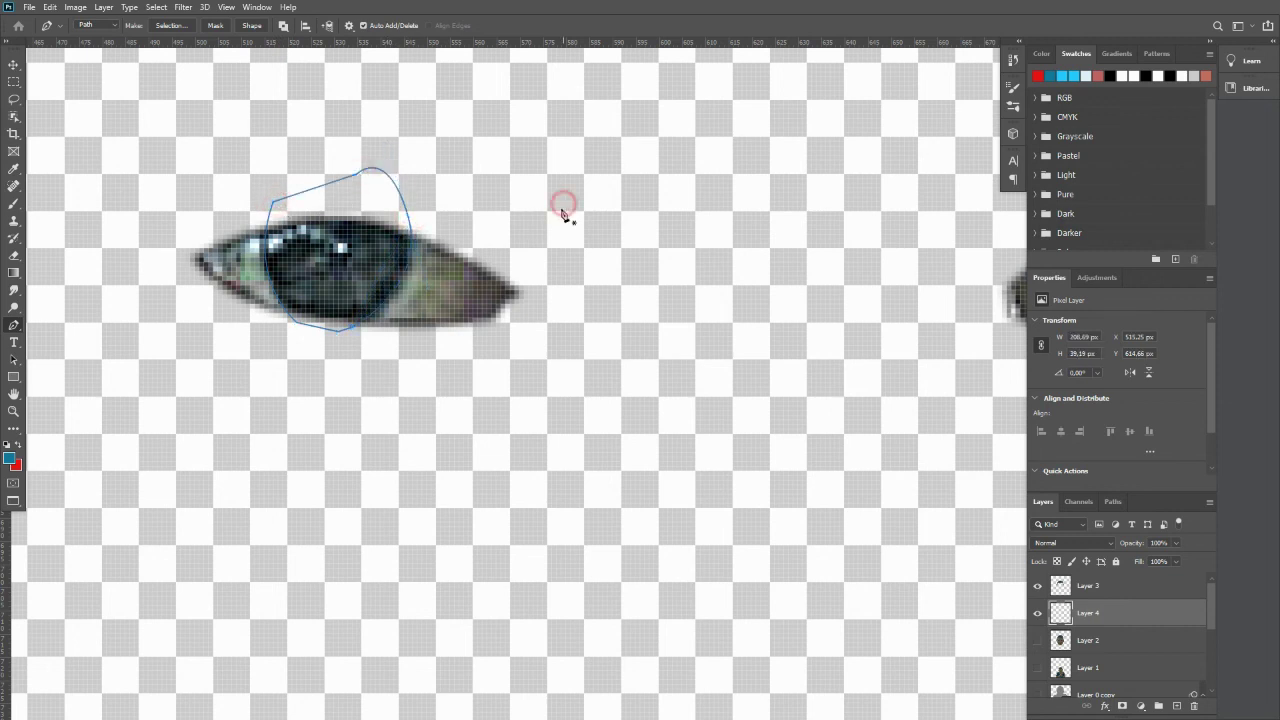
Turn the two iris paths into a selection and copy both irises to their own layer.
{"action": "scroll", "coordinate": [520, 251], "scroll_direction": "down", "scroll_amount": 2}
{"action": "right_click", "coordinate": [523, 252]}
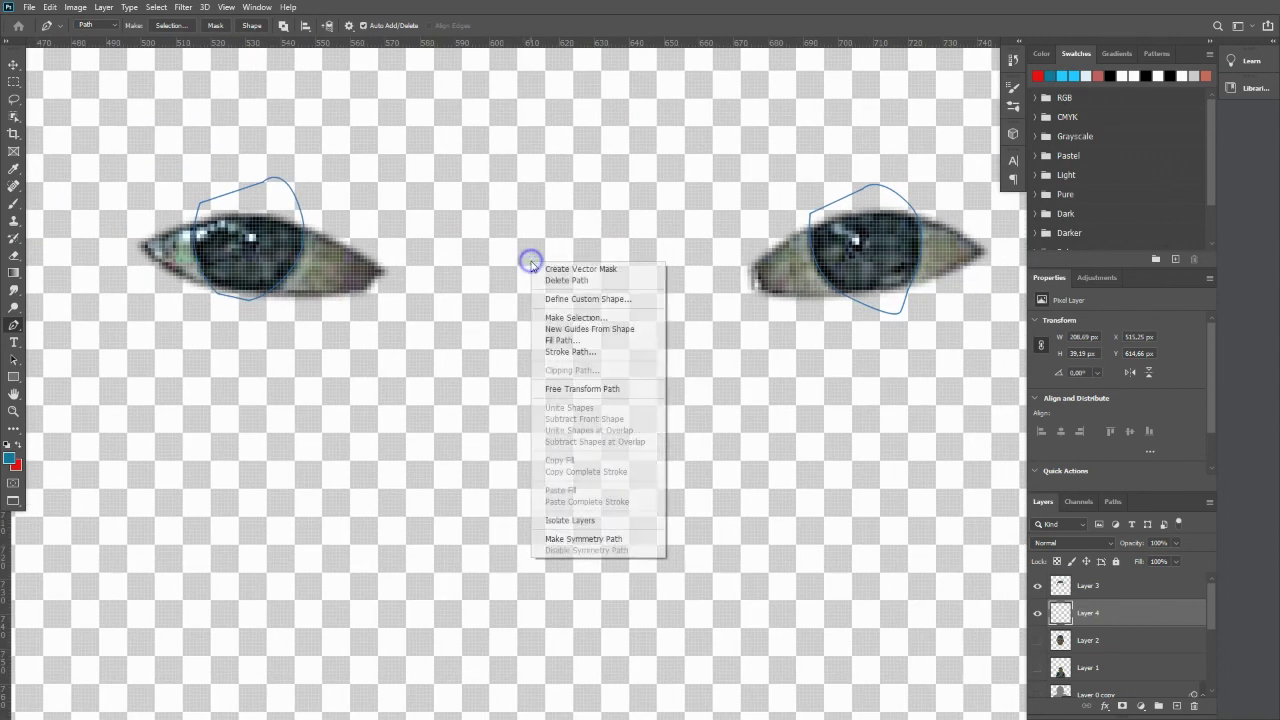
{"action": "left_click", "coordinate": [569, 320]}
{"action": "key", "text": "Return"}
{"action": "key", "text": "ctrl+shift+alt+n"}
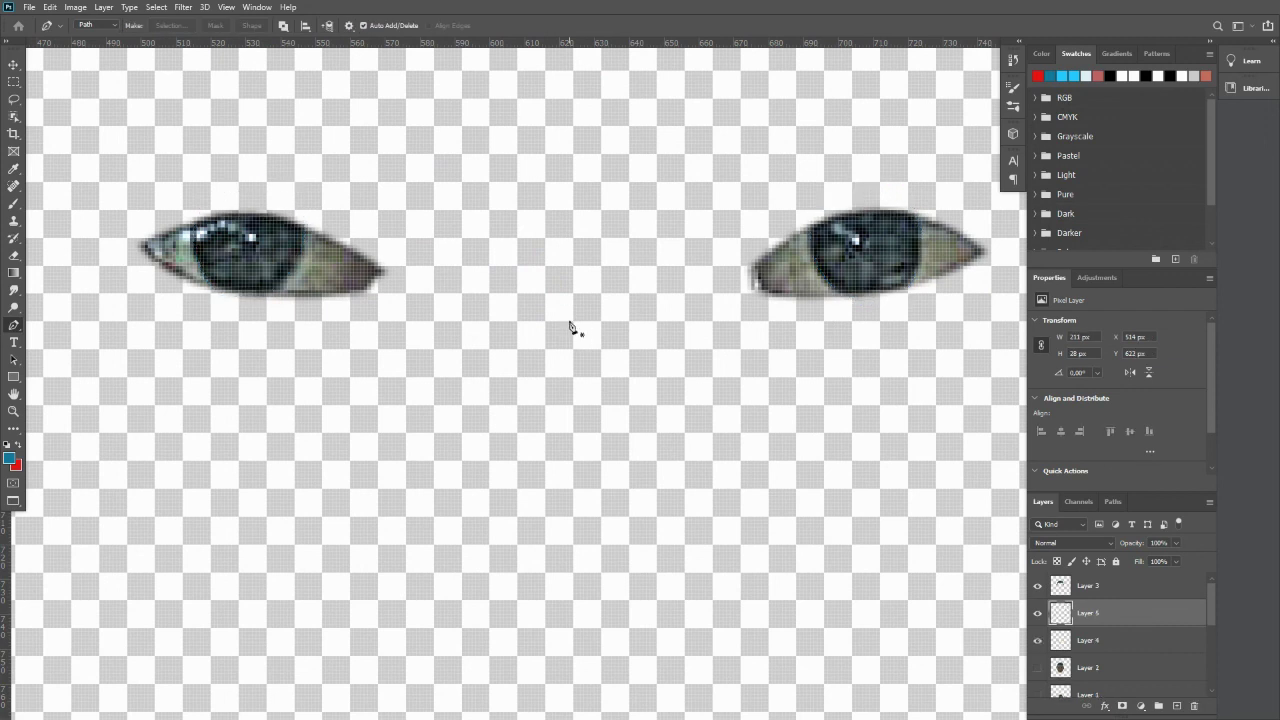
Check the irises by toggling the eye Layer 4, then show the head Layer 2 again and make it active.
{"action": "key", "text": "v"}
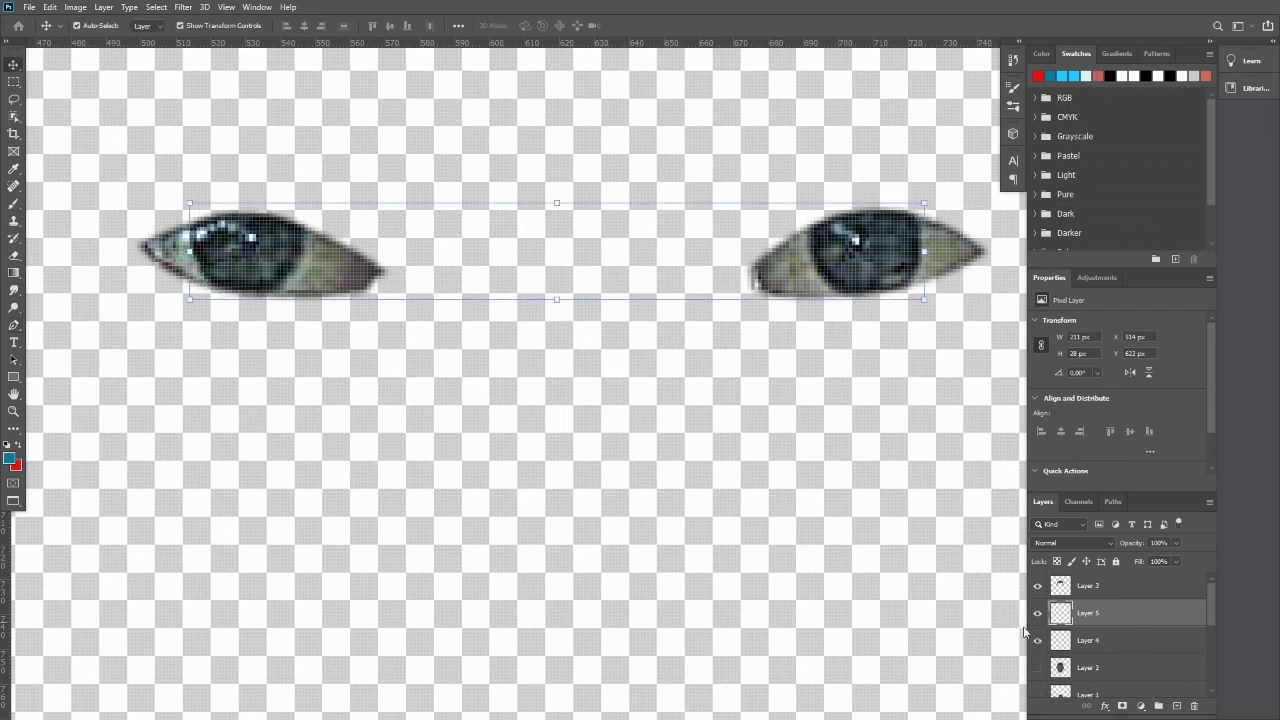
{"action": "left_click", "coordinate": [1038, 640]}
{"action": "left_click", "coordinate": [1038, 640]}
{"action": "scroll", "coordinate": [643, 477], "scroll_direction": "down", "scroll_amount": 2}
{"action": "left_click", "coordinate": [1038, 670]}
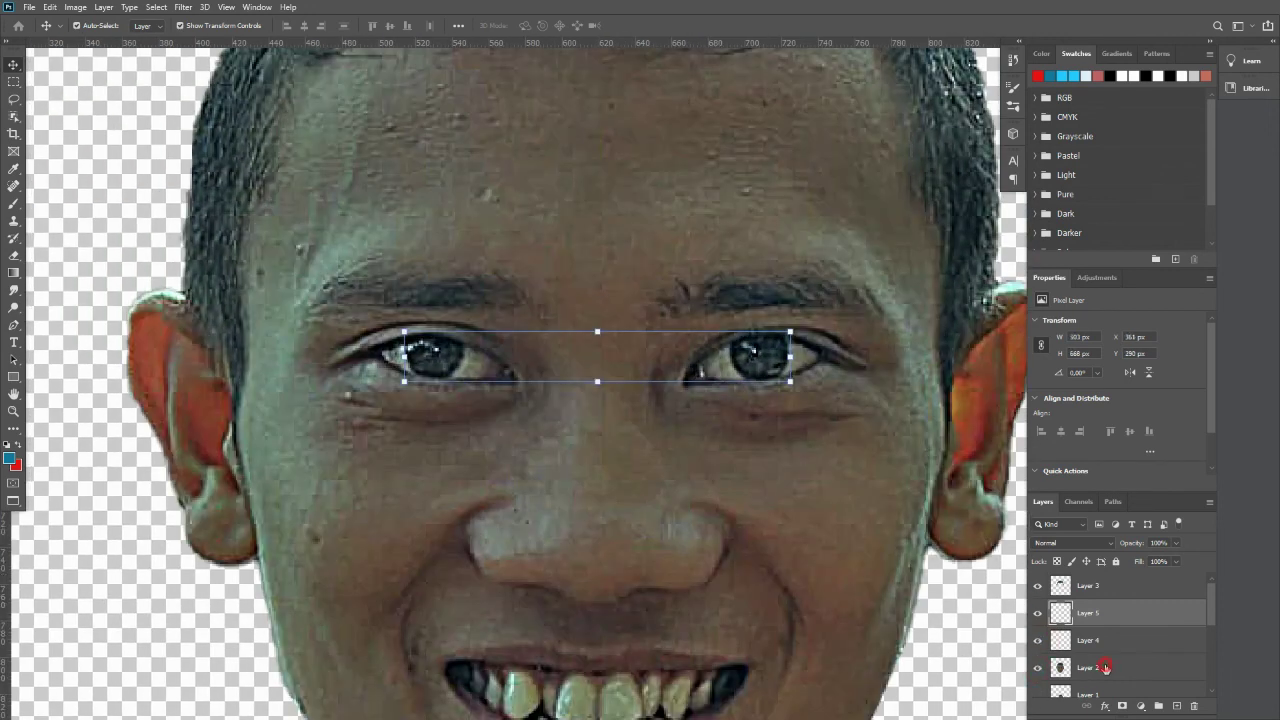
{"action": "left_click", "coordinate": [1104, 668]}
Begin a Pen path at the crease above the nostril on the image's left and trace down that side of the nose.
{"action": "left_click_drag", "start_coordinate": [706, 529], "coordinate": [650, 459]}
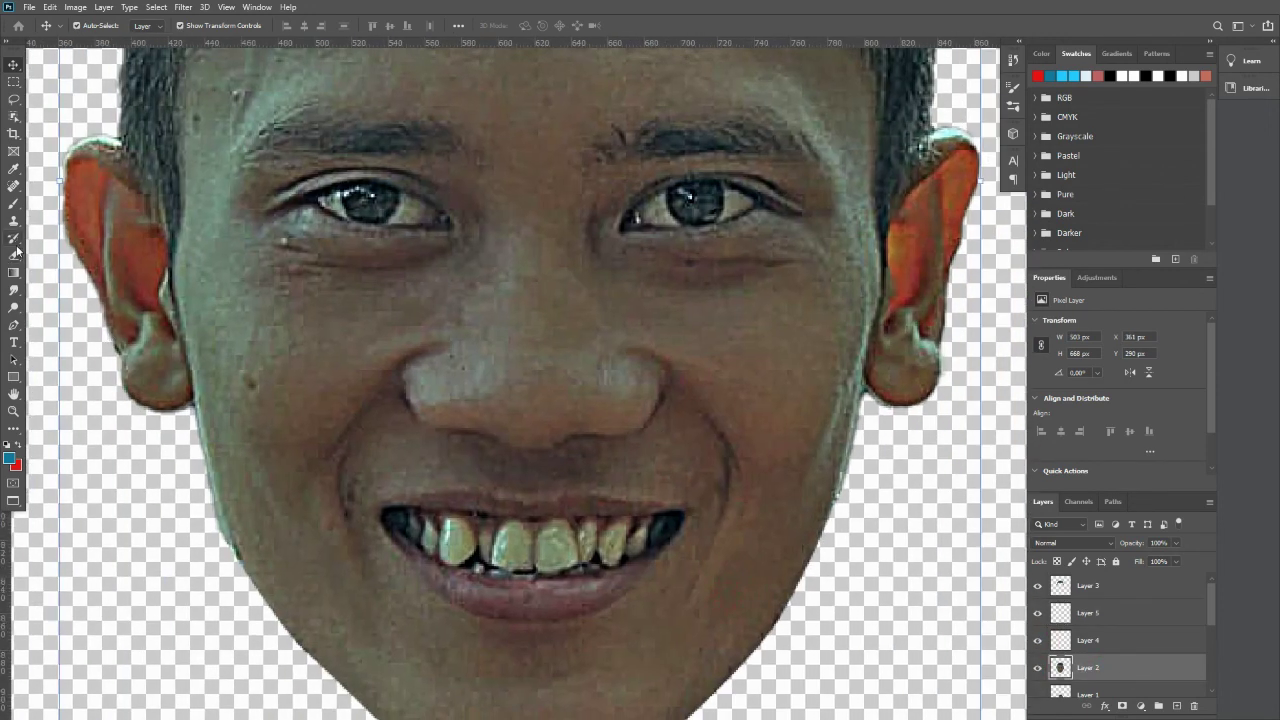
{"action": "left_click", "coordinate": [15, 328]}
{"action": "scroll", "coordinate": [468, 390], "scroll_direction": "up", "scroll_amount": 2}
{"action": "left_click", "coordinate": [401, 332]}
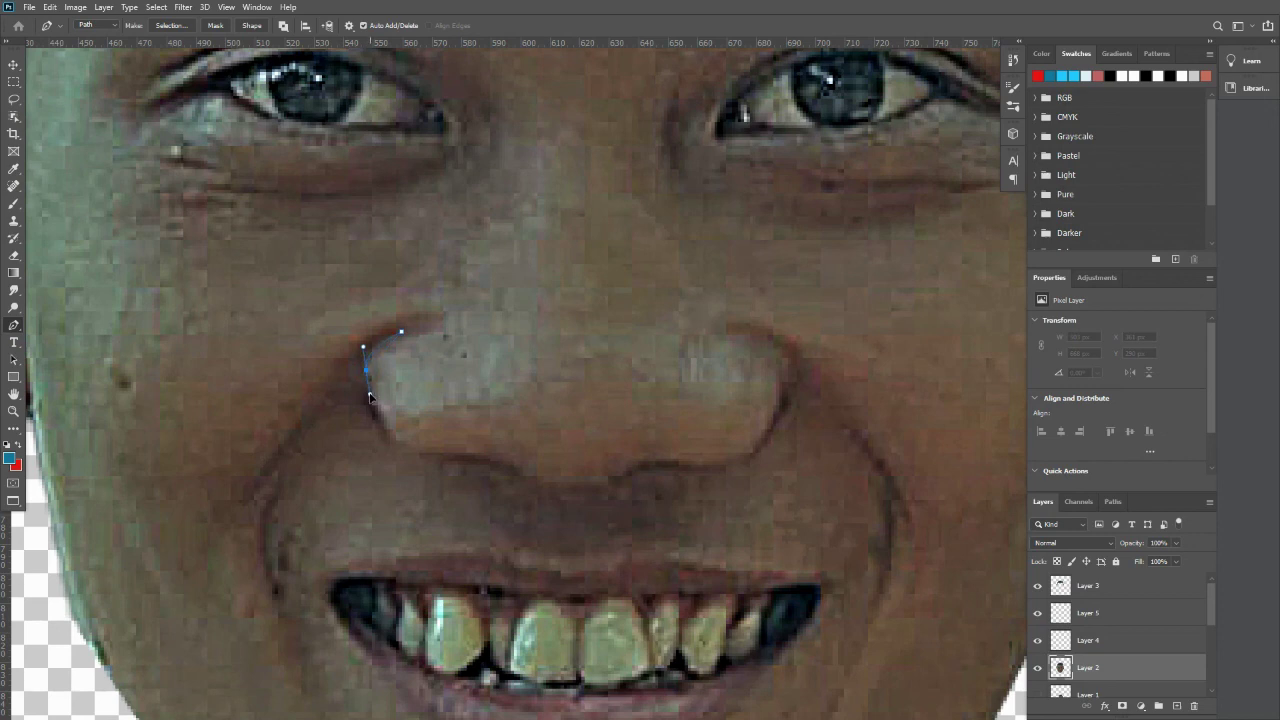
{"action": "left_click_drag", "start_coordinate": [376, 407], "coordinate": [378, 415]}
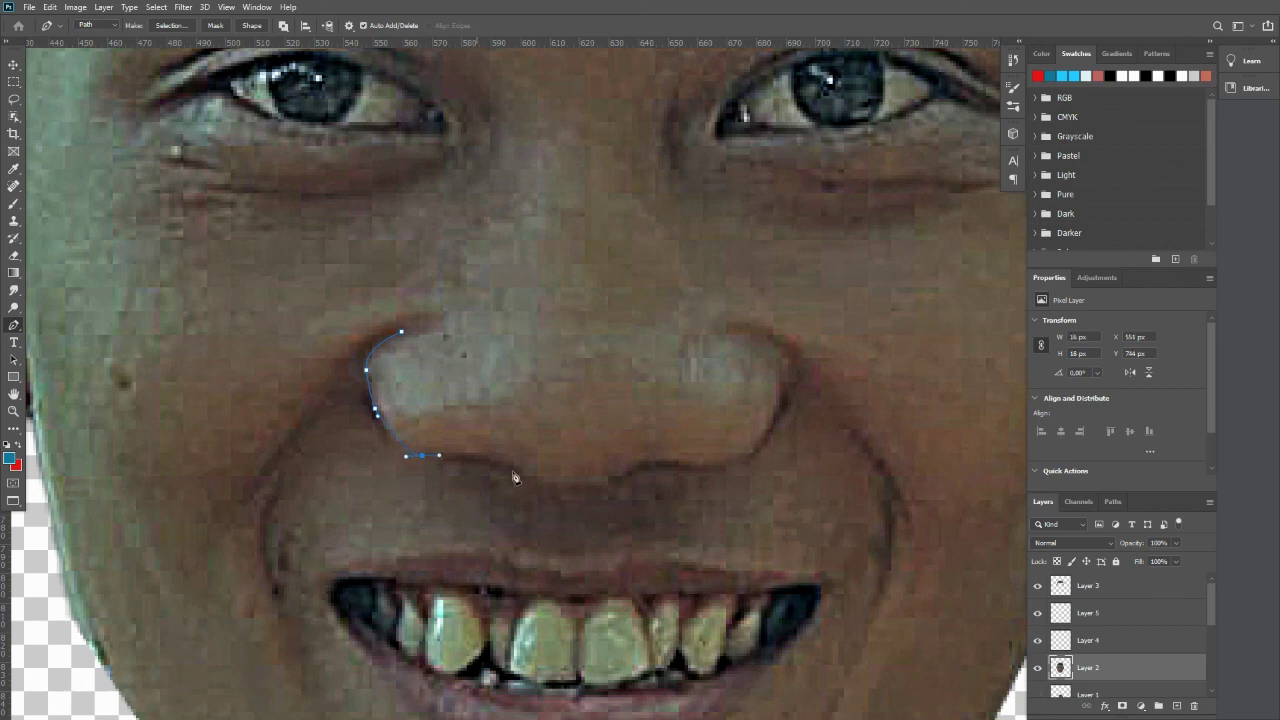
Continue the path along the underside of the nose, curving beneath the tip toward the opposite nostril.
{"action": "left_click_drag", "start_coordinate": [519, 469], "coordinate": [543, 488]}
{"action": "left_click", "coordinate": [520, 472]}
{"action": "left_click_drag", "start_coordinate": [678, 438], "coordinate": [696, 425]}
{"action": "left_click", "coordinate": [641, 463]}
{"action": "left_click", "coordinate": [689, 464]}
{"action": "left_click_drag", "start_coordinate": [709, 475], "coordinate": [710, 473]}
Trace the path up around the outer edge of the opposite nostril to its upper crease.
{"action": "left_click_drag", "start_coordinate": [777, 420], "coordinate": [802, 369]}
{"action": "left_click", "coordinate": [778, 422], "text": "alt"}
{"action": "left_click", "coordinate": [803, 416]}
{"action": "scroll", "coordinate": [812, 410], "scroll_direction": "down", "scroll_amount": 3}
{"action": "scroll", "coordinate": [812, 410], "scroll_direction": "up", "scroll_amount": 3}
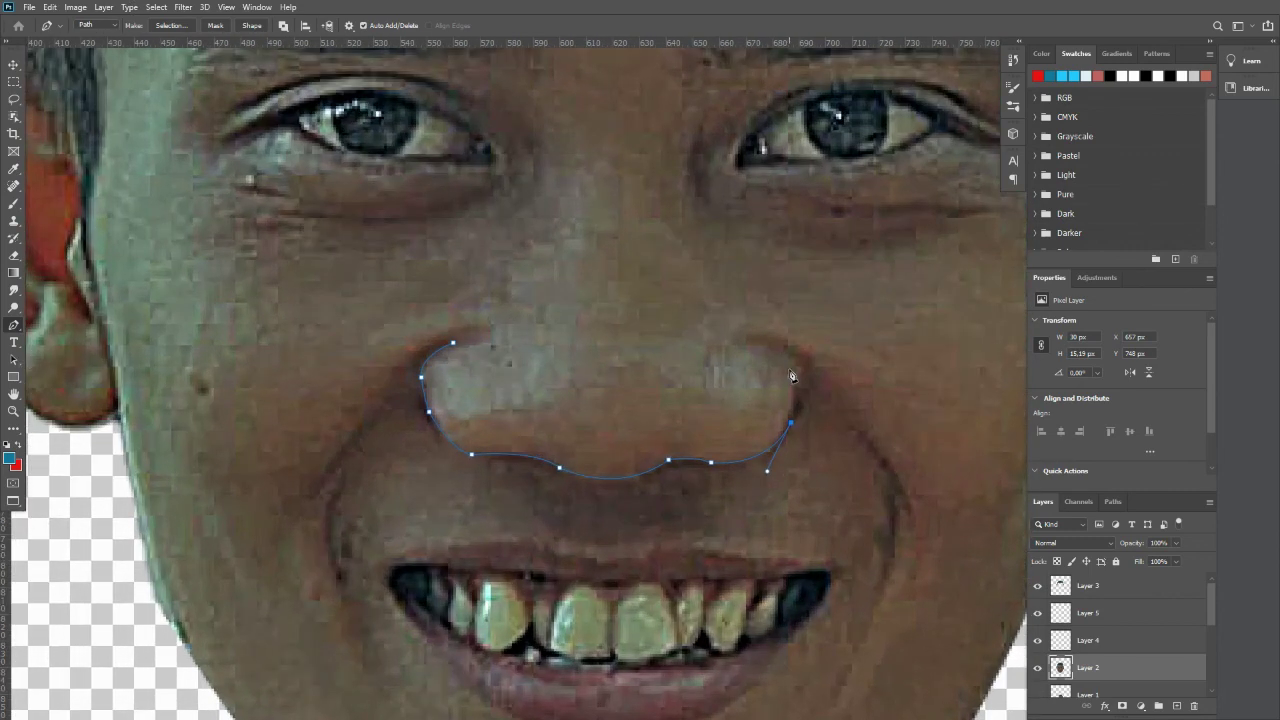
{"action": "scroll", "coordinate": [791, 376], "scroll_direction": "up", "scroll_amount": 1}
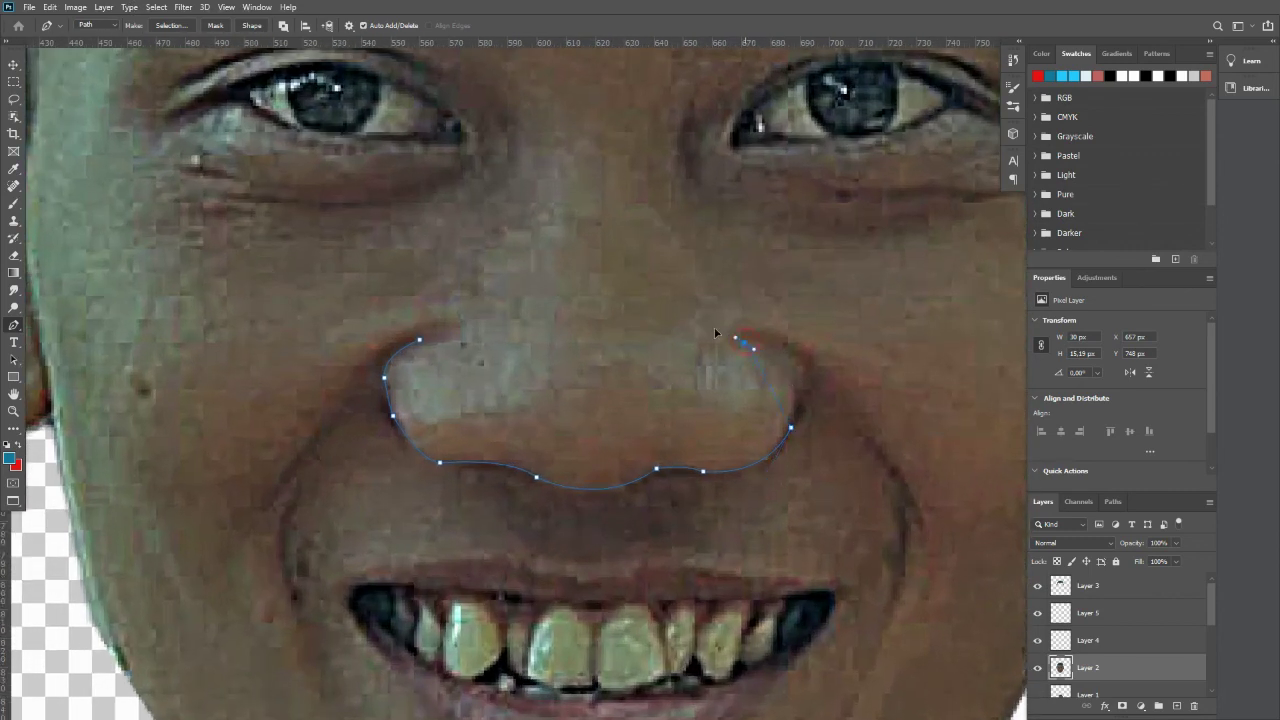
Carry the path over the bridge of the nose and close it at its starting point beside the first nostril.
{"action": "left_click_drag", "start_coordinate": [678, 320], "coordinate": [704, 290]}
{"action": "left_click", "coordinate": [662, 240]}
{"action": "left_click", "coordinate": [600, 229]}
{"action": "left_click", "coordinate": [527, 242]}
{"action": "left_click", "coordinate": [484, 296]}
{"action": "left_click", "coordinate": [463, 330]}
{"action": "left_click", "coordinate": [420, 341]}
Turn the nose path into a new anti-aliased selection with a 0.5 pixel feather and copy the nose to its own layer.
{"action": "right_click", "coordinate": [585, 310]}
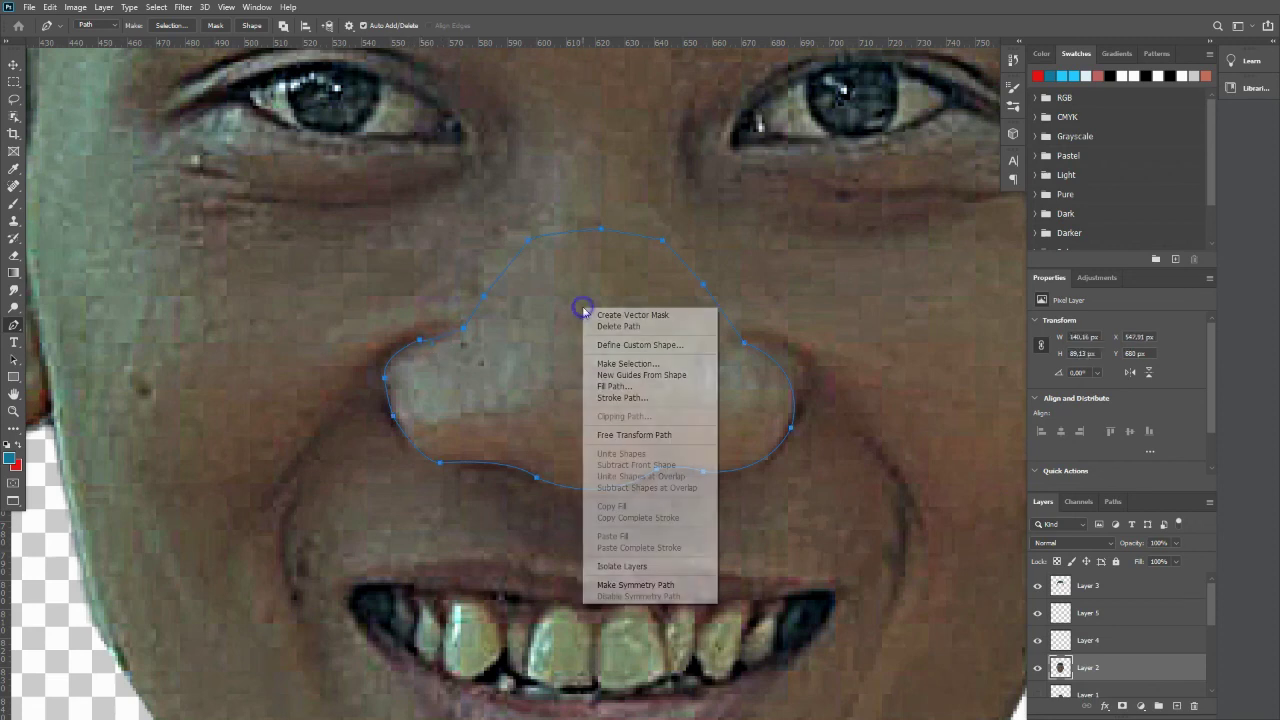
{"action": "left_click", "coordinate": [618, 364]}
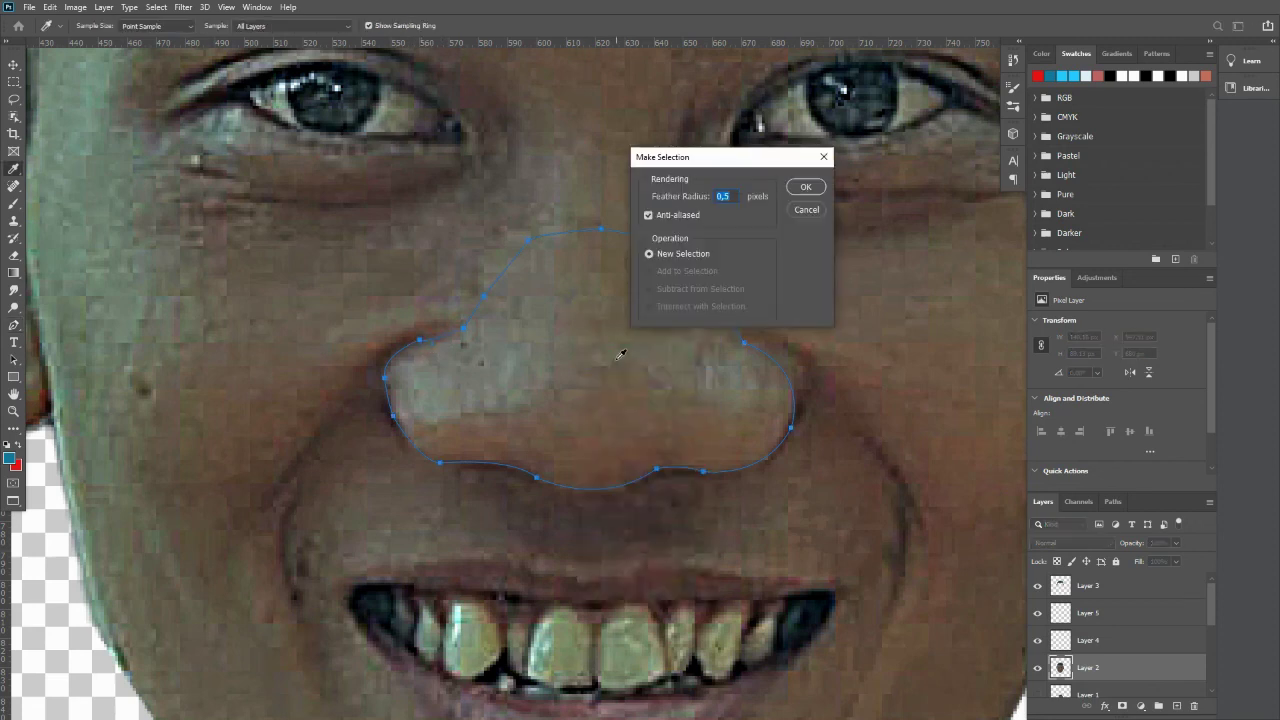
{"action": "left_click", "coordinate": [808, 188]}
{"action": "key", "text": "ctrl+j"}
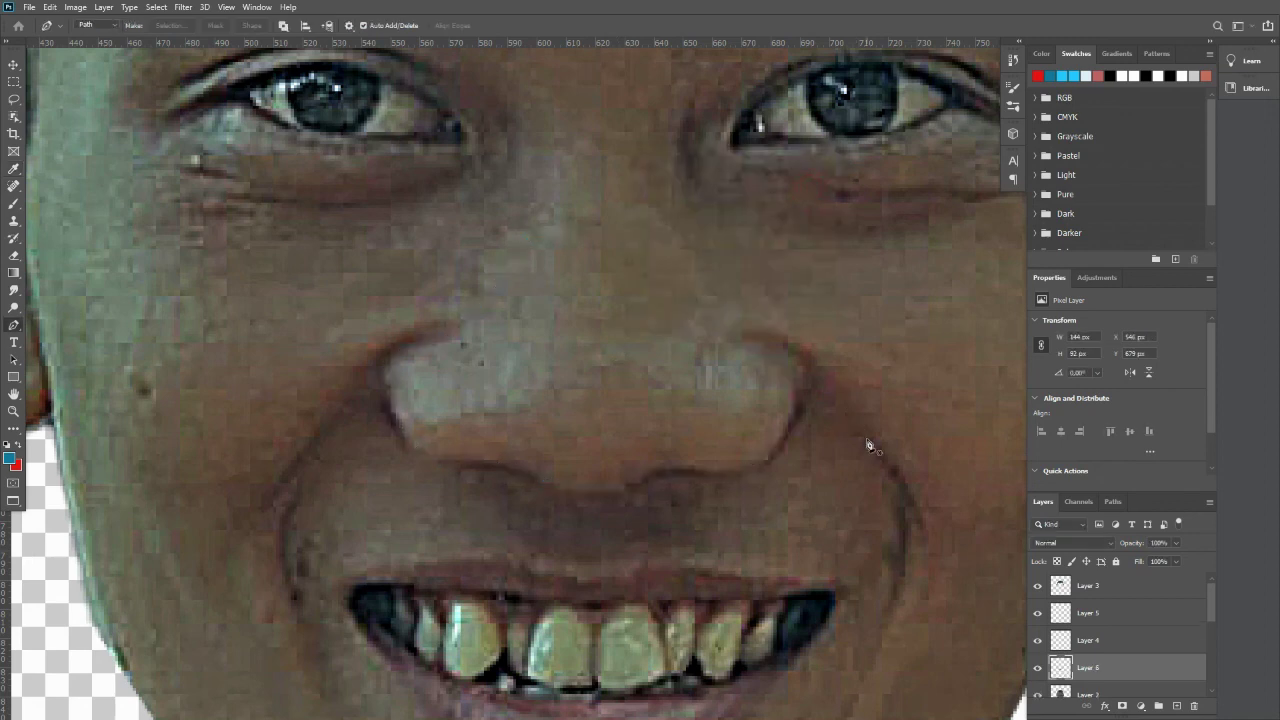
Toggle the head Layer 2 off and on again to check the separate facial cutouts.
{"action": "key", "text": "v"}
{"action": "scroll", "coordinate": [760, 500], "scroll_direction": "down", "scroll_amount": 3}
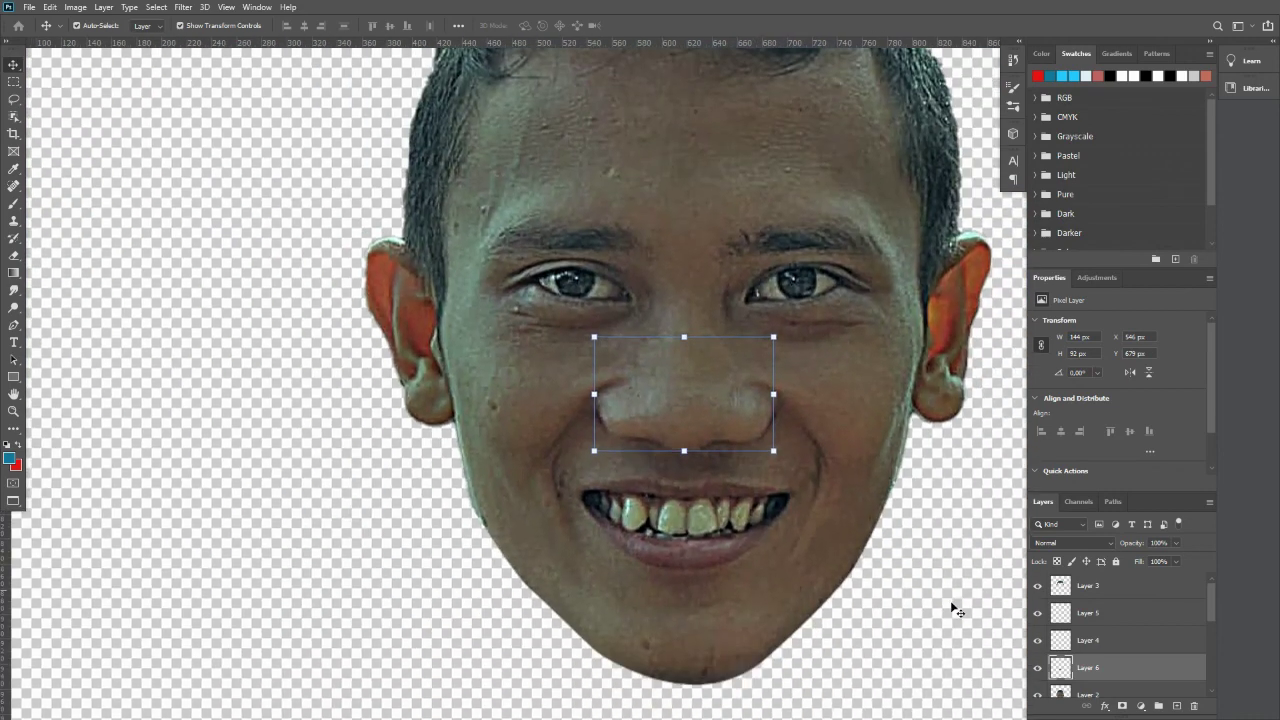
{"action": "scroll", "coordinate": [1085, 625], "scroll_direction": "down", "scroll_amount": 2}
{"action": "left_click", "coordinate": [1039, 586]}
{"action": "left_click", "coordinate": [1039, 586]}
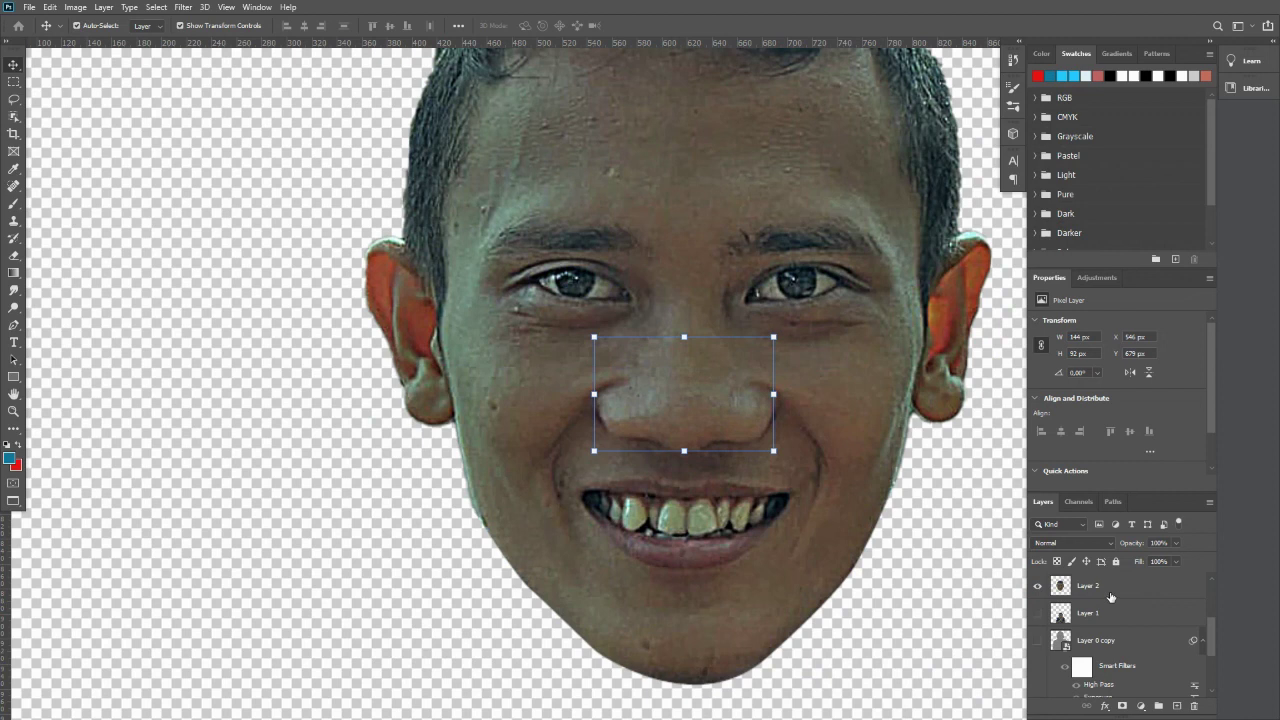
On the head Layer 2, trace a pen path from one mouth corner around the lower lip to the opposite corner.
{"action": "scroll", "coordinate": [1110, 597], "scroll_direction": "up", "scroll_amount": 2}
{"action": "left_click", "coordinate": [1109, 640]}
{"action": "scroll", "coordinate": [600, 500], "scroll_direction": "up", "scroll_amount": 3}
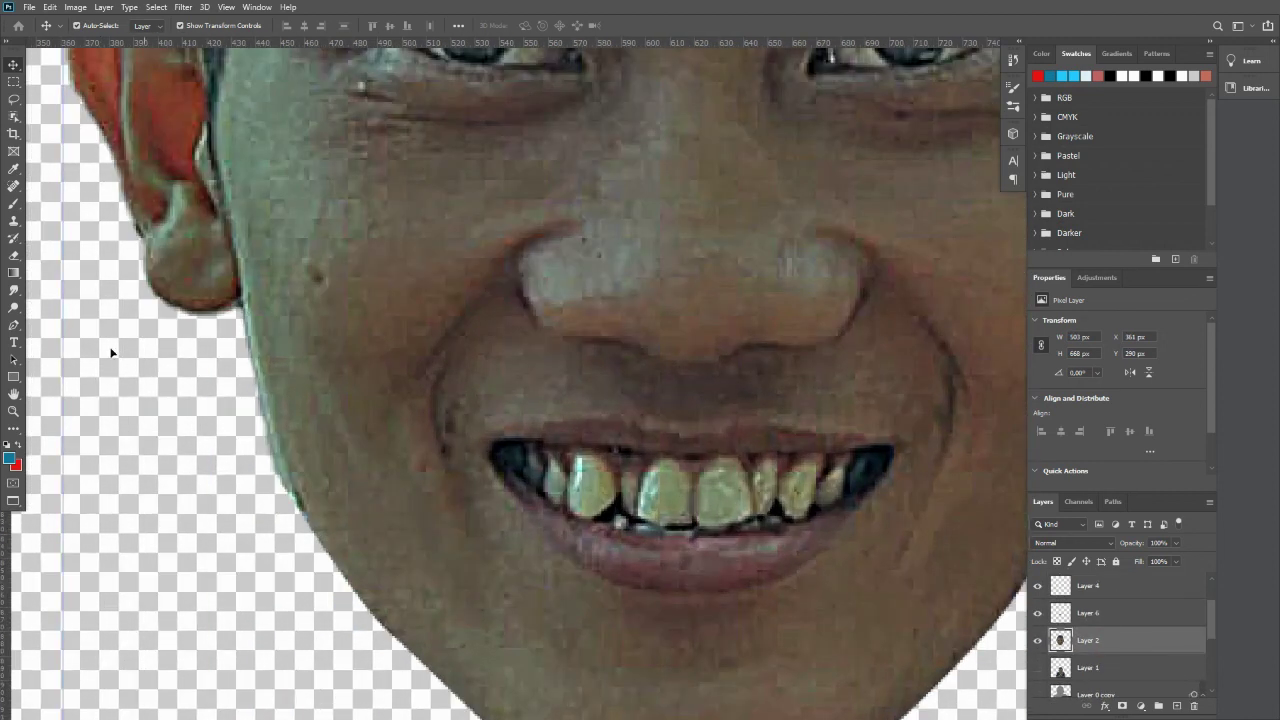
{"action": "left_click", "coordinate": [14, 325]}
{"action": "left_click_drag", "start_coordinate": [422, 372], "coordinate": [345, 300]}
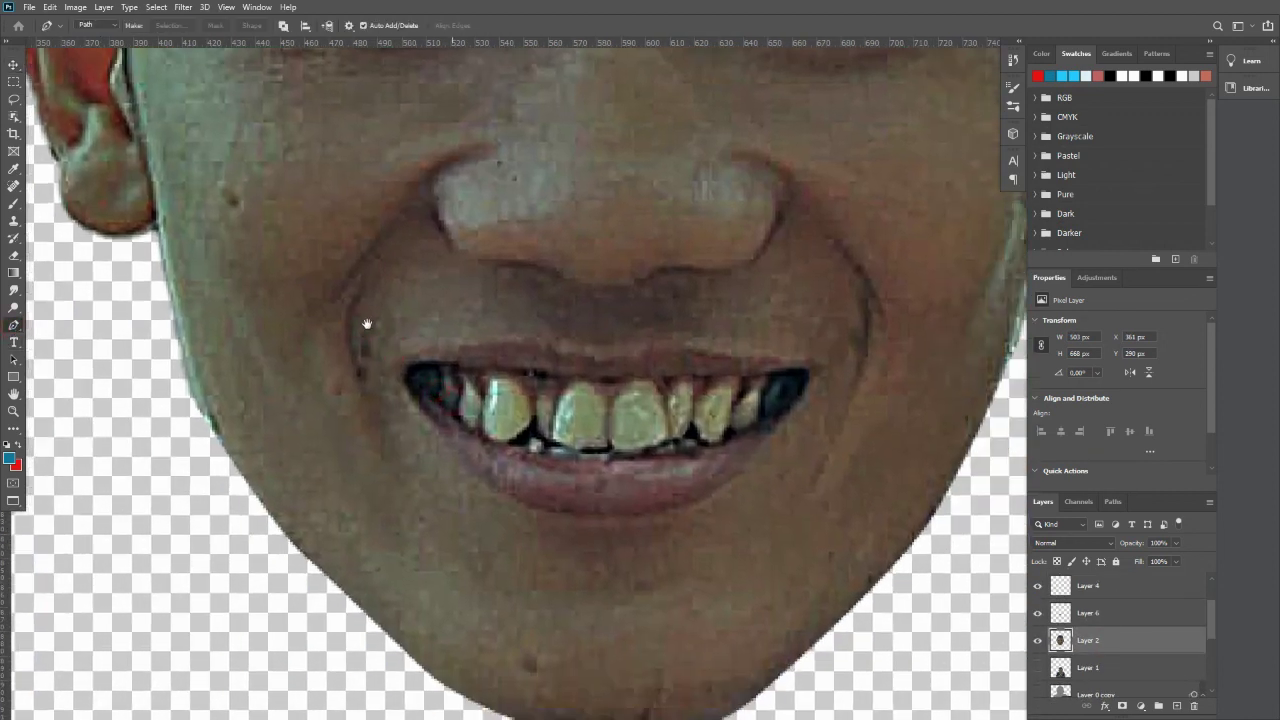
{"action": "scroll", "coordinate": [812, 428], "scroll_direction": "up", "scroll_amount": 1}
{"action": "left_click", "coordinate": [818, 357]}
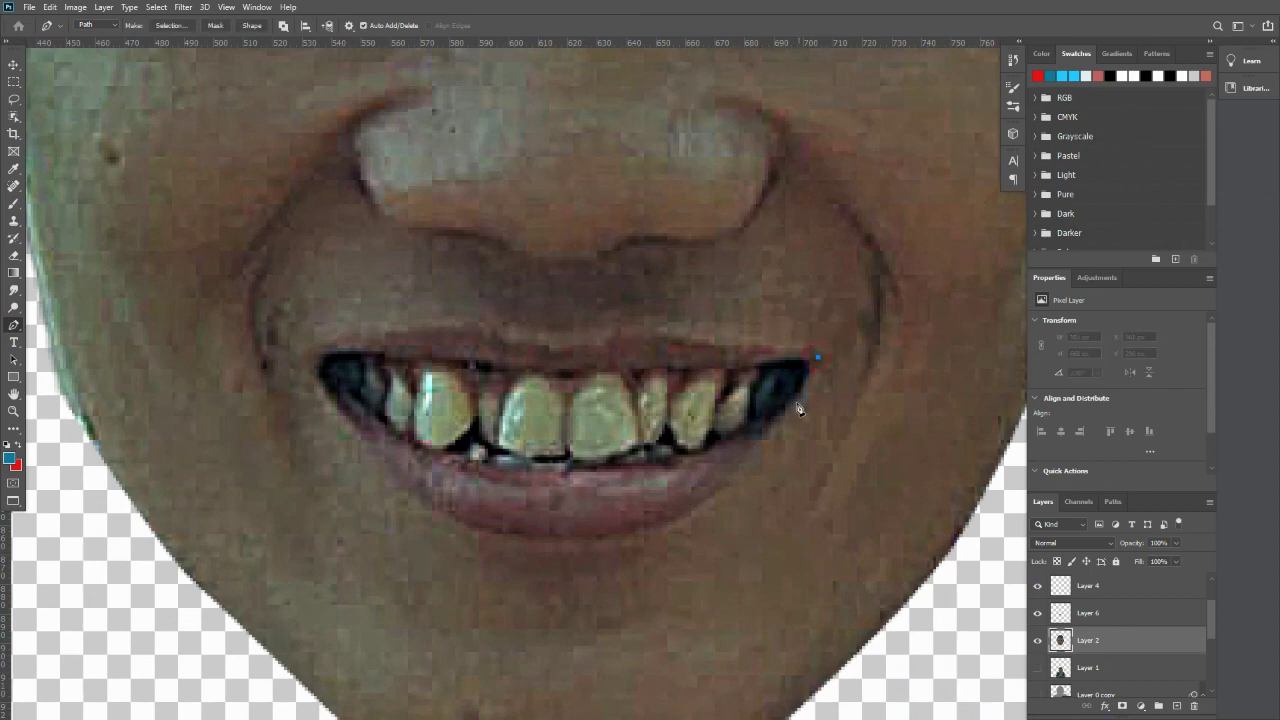
{"action": "left_click", "coordinate": [774, 433]}
{"action": "left_click_drag", "start_coordinate": [457, 519], "coordinate": [331, 477]}
{"action": "left_click", "coordinate": [457, 519], "text": "alt"}
{"action": "left_click_drag", "start_coordinate": [330, 399], "coordinate": [303, 358]}
{"action": "left_click", "coordinate": [326, 399], "text": "alt"}
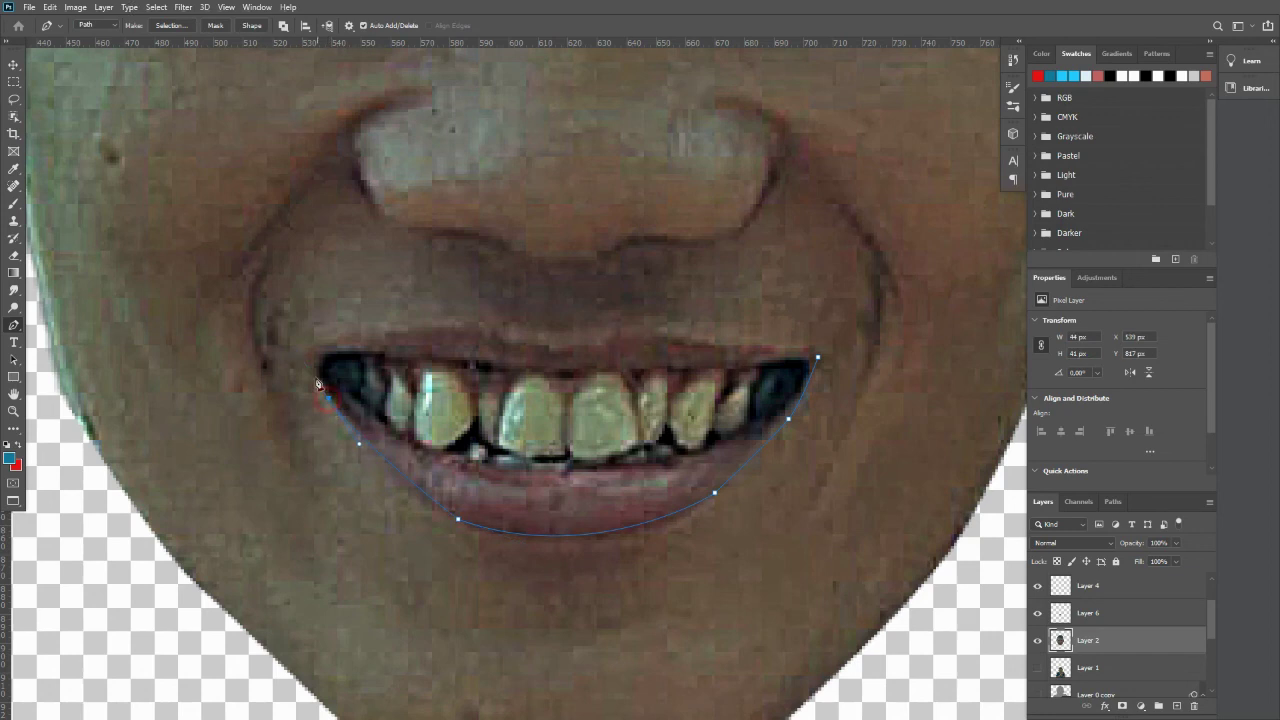
Carry the mouth path over the upper lip's contour and close it at the starting corner.
{"action": "mouse_move", "coordinate": [316, 356]}
{"action": "left_mouse_down"}
{"action": "mouse_move", "coordinate": [335, 349]}
{"action": "mouse_move", "coordinate": [310, 366]}
{"action": "mouse_move", "coordinate": [320, 357]}
{"action": "left_mouse_up"}
{"action": "left_click_drag", "start_coordinate": [558, 355], "coordinate": [450, 322]}
{"action": "left_click", "coordinate": [814, 355]}
{"action": "left_click_drag", "start_coordinate": [624, 350], "coordinate": [625, 336]}
{"action": "left_click_drag", "start_coordinate": [760, 346], "coordinate": [761, 348]}
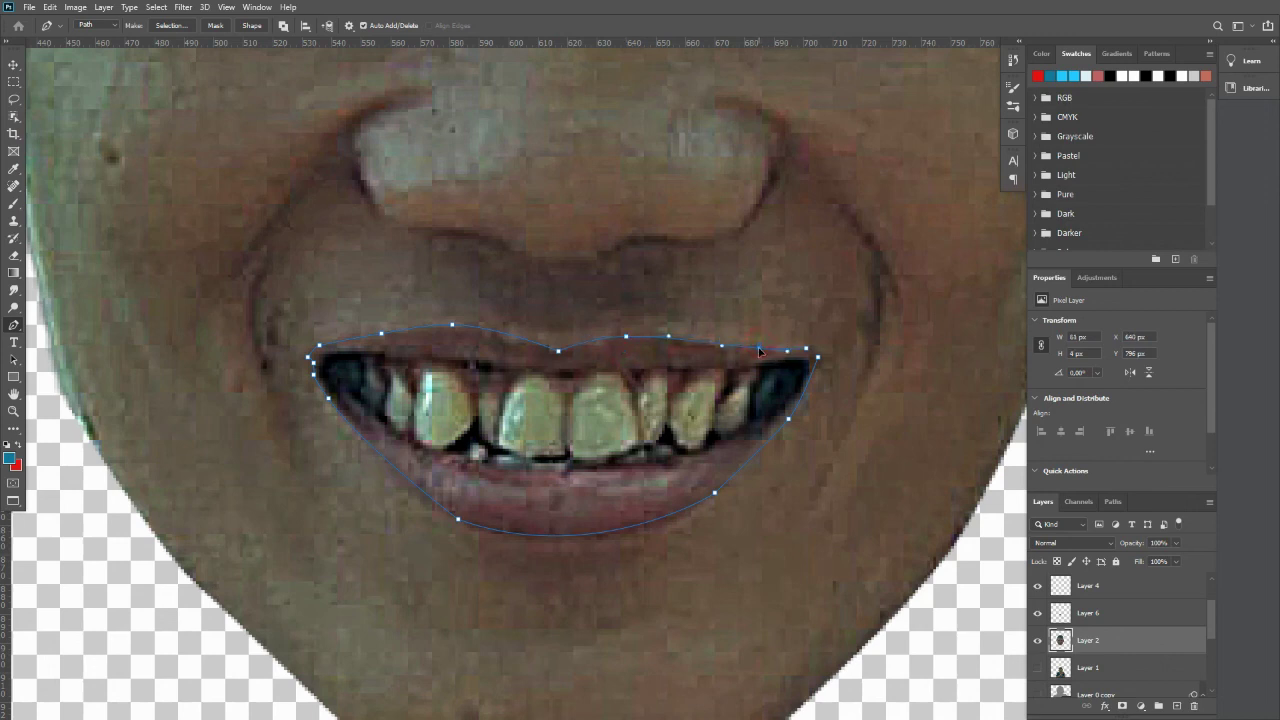
{"action": "left_click", "coordinate": [820, 365]}
{"action": "left_click", "coordinate": [818, 362], "text": "ctrl"}
{"action": "left_click", "coordinate": [817, 371]}
Turn the mouth path into a new anti-aliased selection with a 0.5 pixel feather and copy the mouth to its own layer.
{"action": "right_click", "coordinate": [719, 405]}
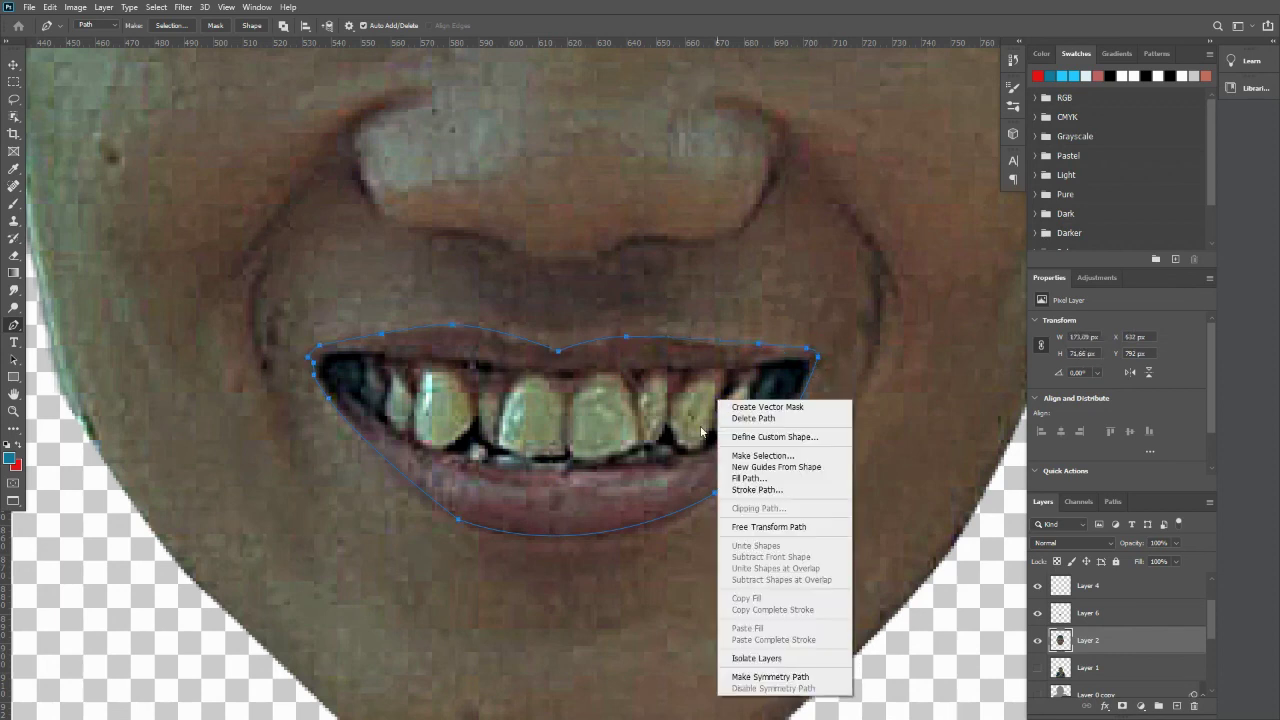
{"action": "left_click", "coordinate": [760, 455]}
{"action": "key", "text": "Return"}
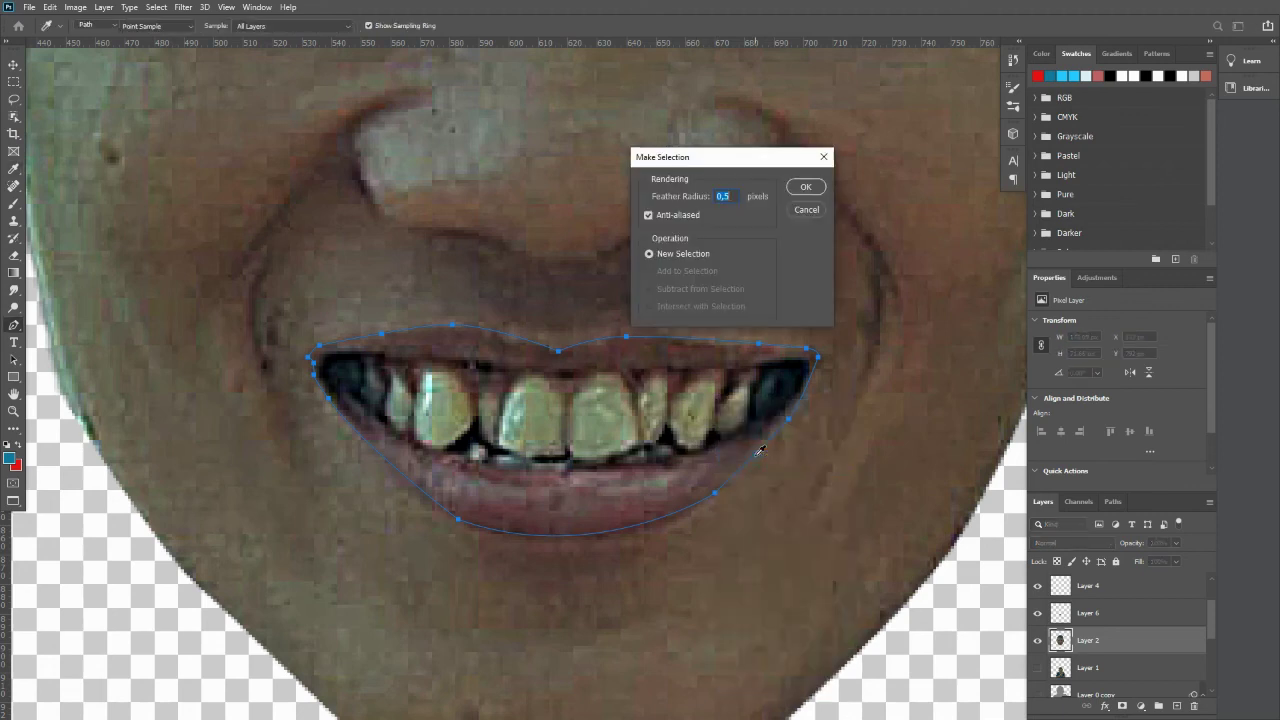
{"action": "key", "text": "ctrl+j"}
{"action": "key", "text": "v"}
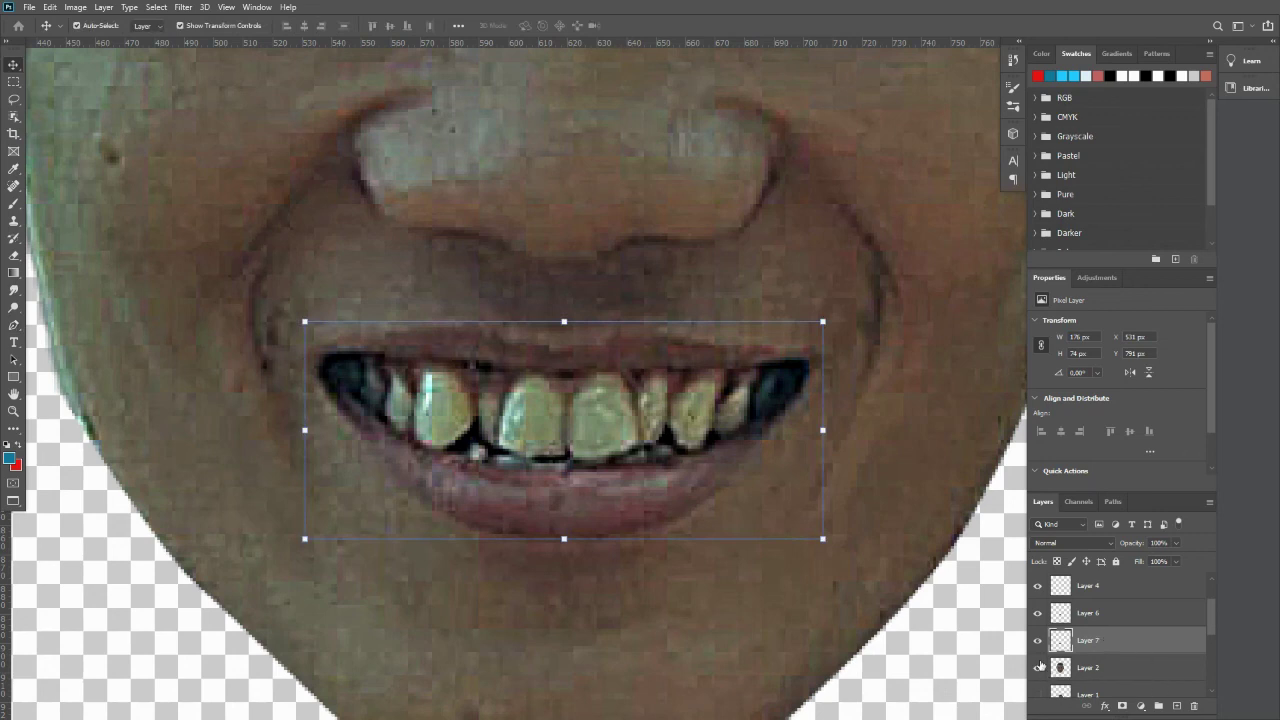
Toggle the head Layer 2 off and on again to check the mouth cutout with the other features, and deselect all layers.
{"action": "left_click", "coordinate": [1038, 667]}
{"action": "key", "text": "ctrl+minus"}
{"action": "key", "text": "ctrl+minus"}
{"action": "key", "text": "ctrl+minus"}
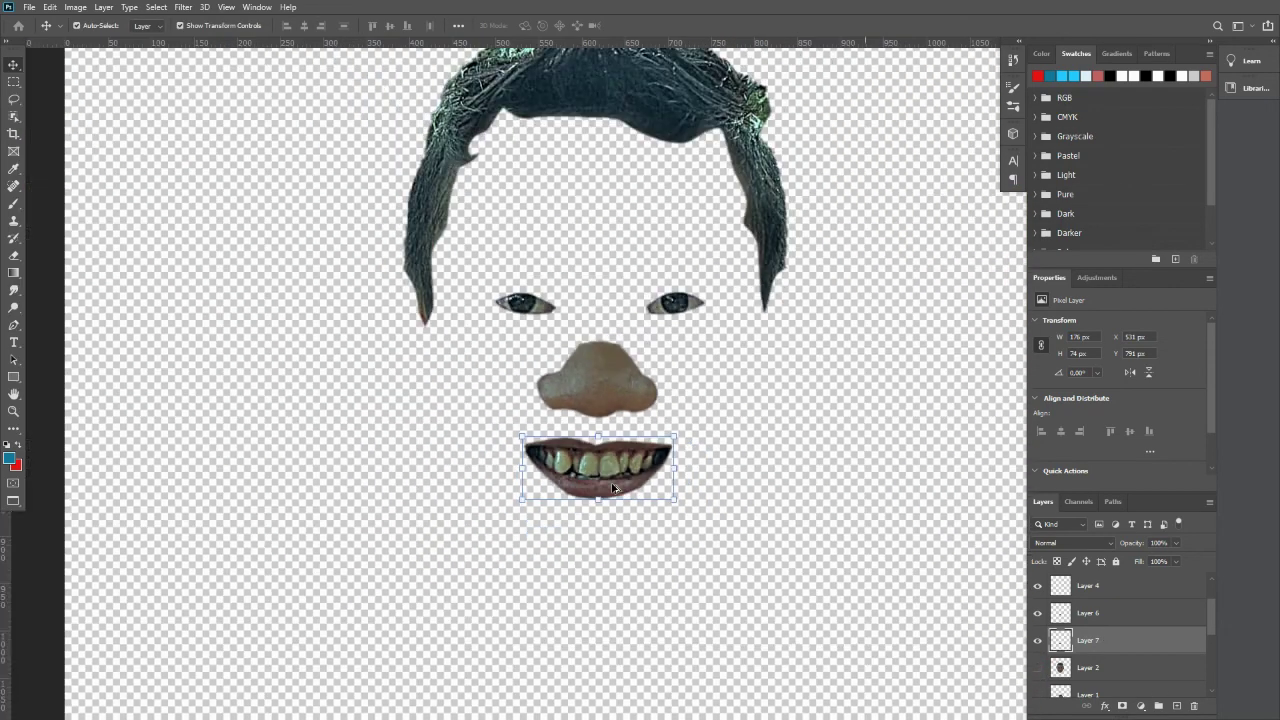
{"action": "left_click", "coordinate": [1038, 667]}
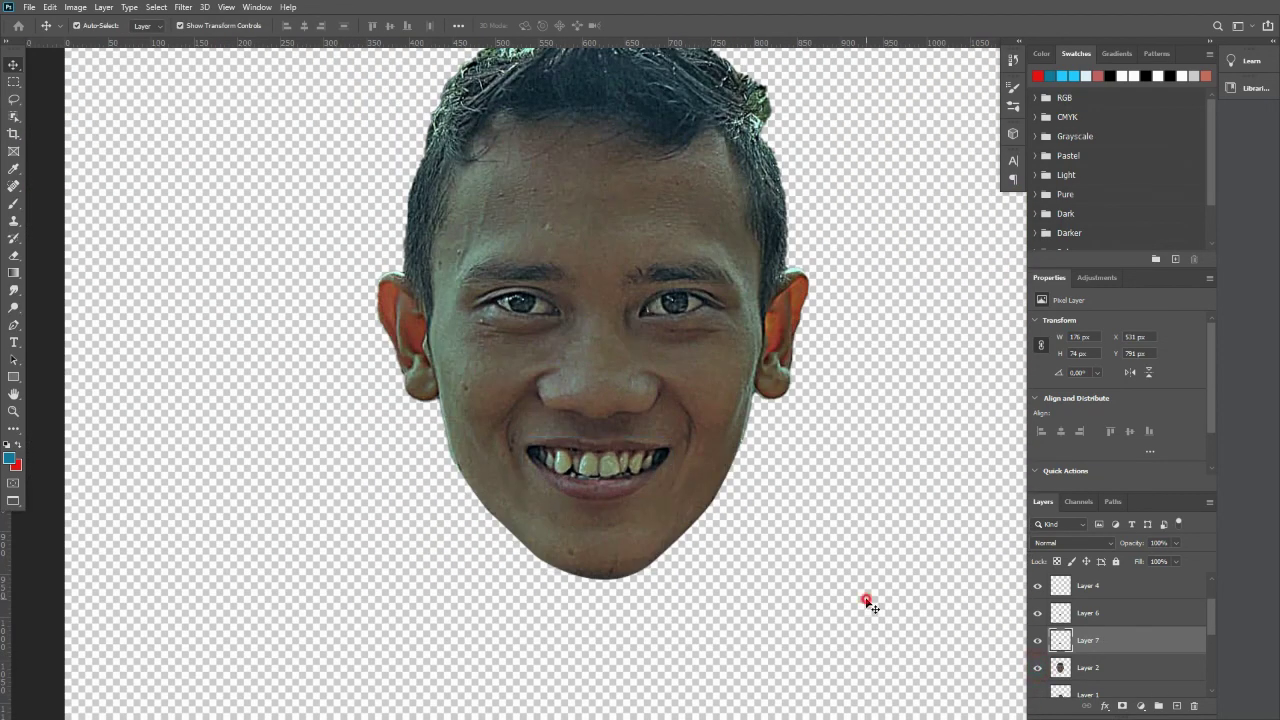
{"action": "left_click", "coordinate": [866, 600]}
{"action": "scroll", "coordinate": [672, 487], "scroll_direction": "down", "scroll_amount": 2}
{"action": "scroll", "coordinate": [734, 509], "scroll_direction": "up", "scroll_amount": 3}
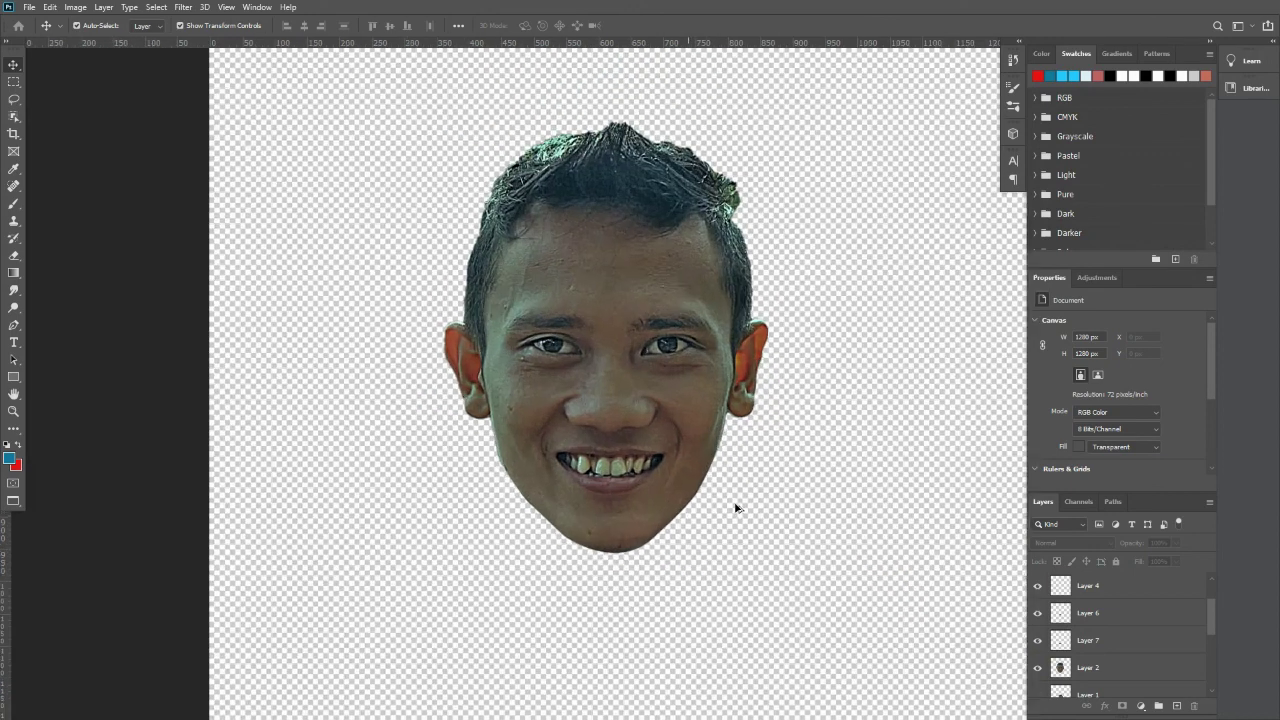
Make the body Layer 1 visible and select it.
{"action": "scroll", "coordinate": [1055, 665], "scroll_direction": "down", "scroll_amount": 3}
{"action": "left_click", "coordinate": [1038, 613]}
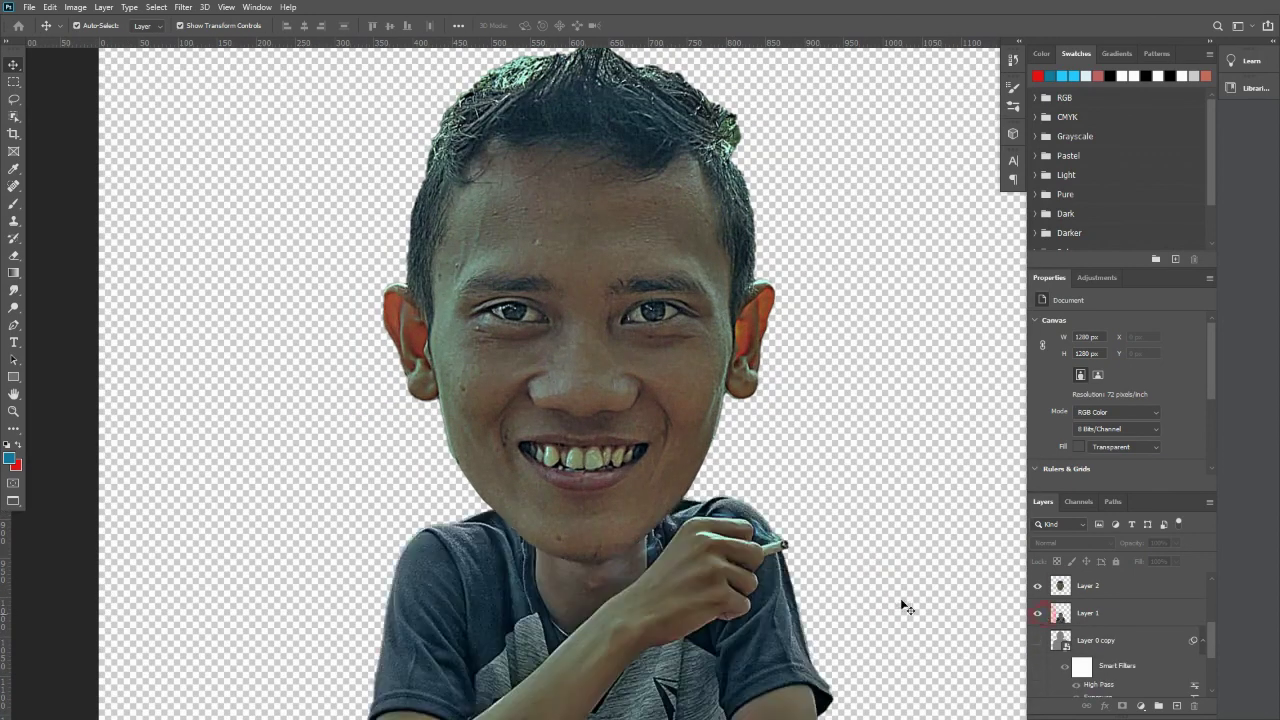
{"action": "scroll", "coordinate": [834, 583], "scroll_direction": "down", "scroll_amount": 1}
{"action": "scroll", "coordinate": [650, 622], "scroll_direction": "up", "scroll_amount": 2}
{"action": "left_click_drag", "start_coordinate": [689, 620], "coordinate": [640, 457]}
{"action": "left_click_drag", "start_coordinate": [585, 541], "coordinate": [625, 443]}
{"action": "left_click", "coordinate": [625, 443]}
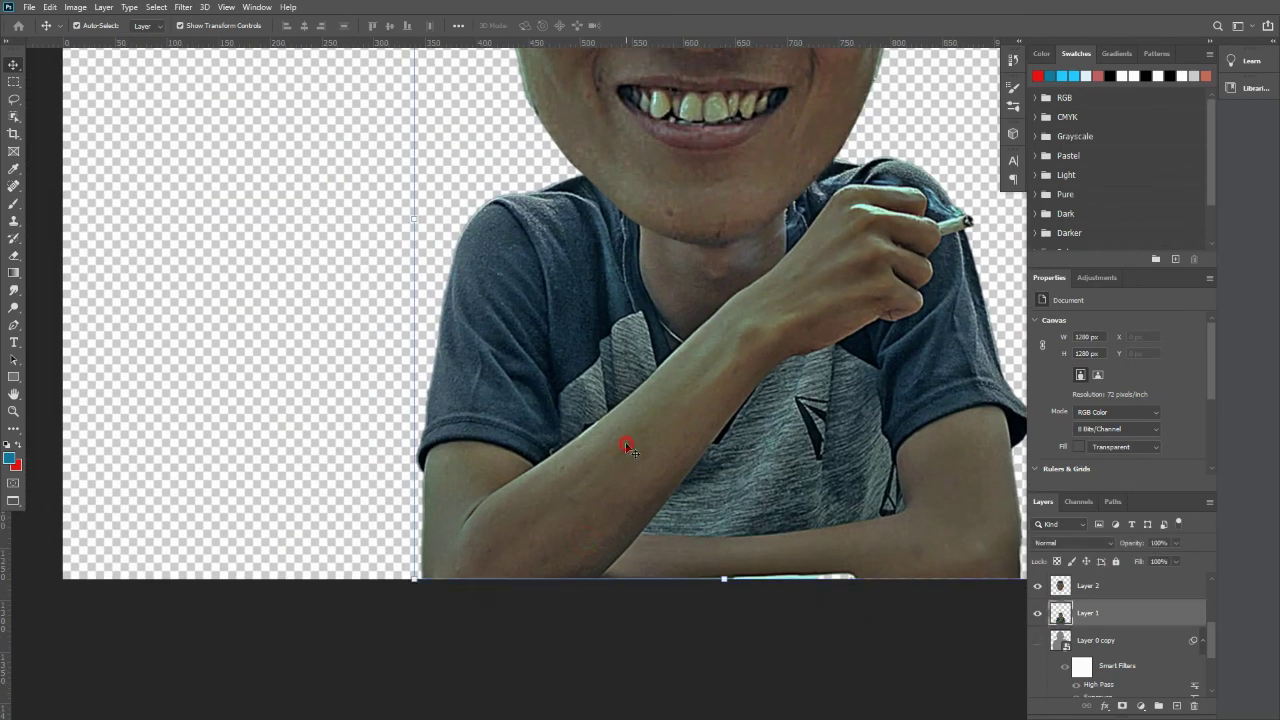
Start a pen path at the outer end of the sleeve hem above the raised arm's elbow and trace the hem to the forearm.
{"action": "scroll", "coordinate": [434, 456], "scroll_direction": "up", "scroll_amount": 1}
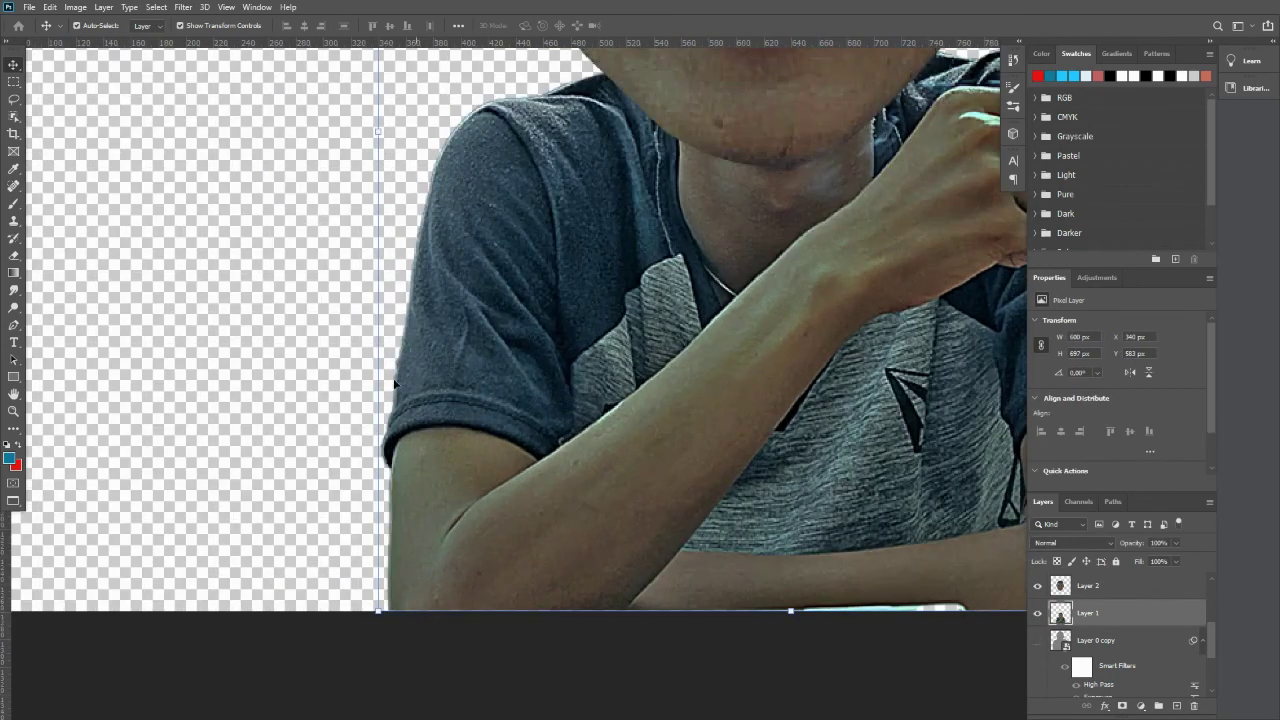
{"action": "left_click", "coordinate": [14, 325]}
{"action": "scroll", "coordinate": [364, 432], "scroll_direction": "up", "scroll_amount": 1}
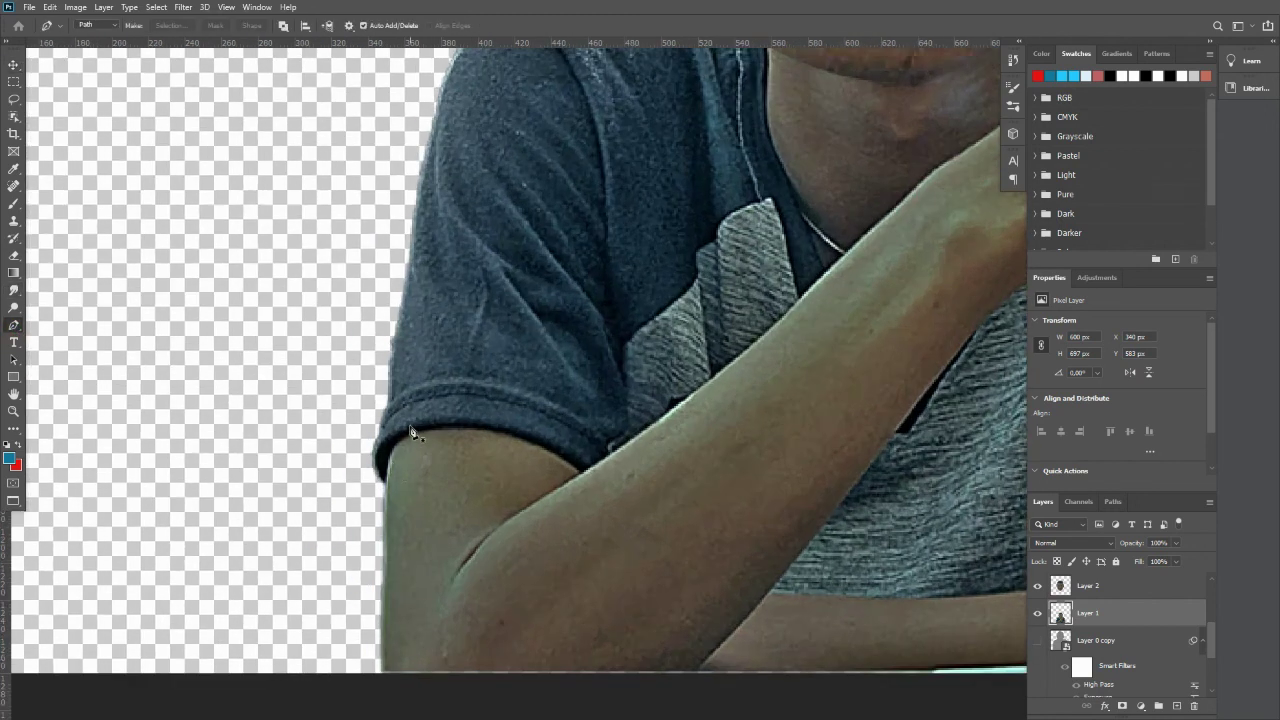
{"action": "left_click", "coordinate": [376, 491]}
{"action": "left_click_drag", "start_coordinate": [410, 433], "coordinate": [433, 431]}
{"action": "left_click_drag", "start_coordinate": [570, 463], "coordinate": [613, 502]}
{"action": "left_click", "coordinate": [570, 463], "text": "alt"}
{"action": "left_click", "coordinate": [584, 471]}
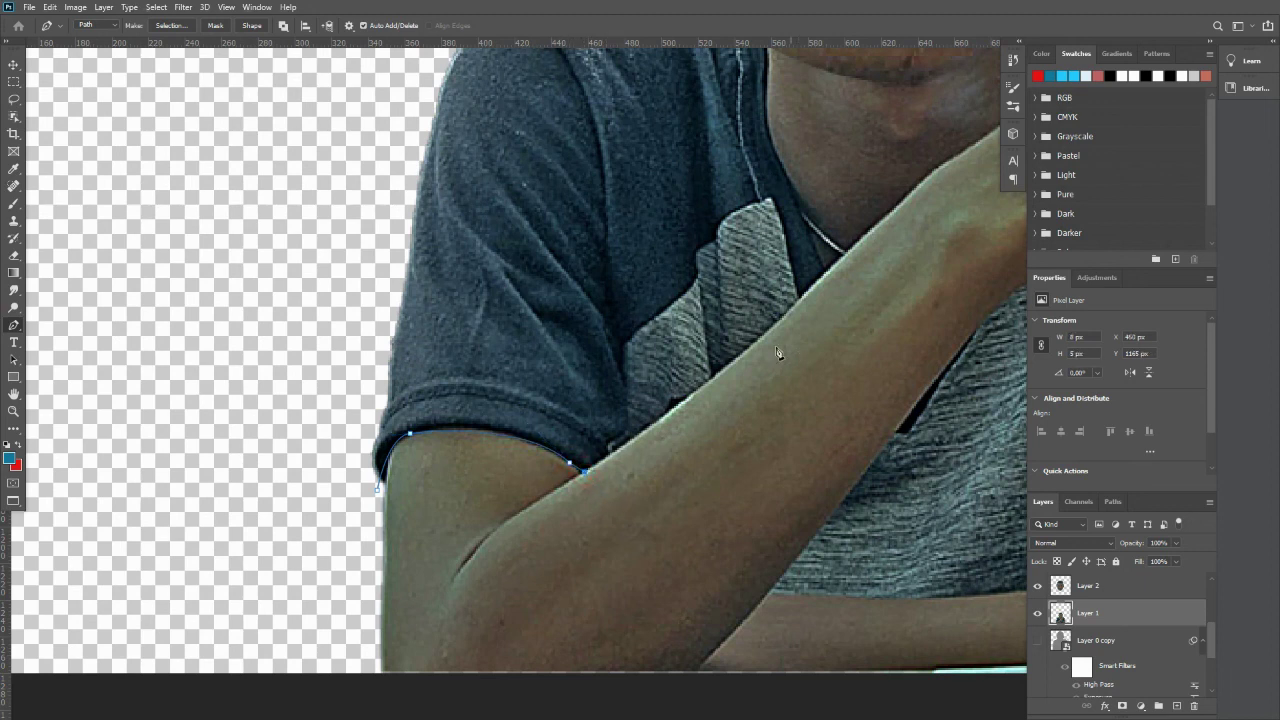
Carry the path up the raised forearm's upper edge and along the near side of the shirt collar to the chin.
{"action": "left_click_drag", "start_coordinate": [796, 302], "coordinate": [595, 425]}
{"action": "left_click", "coordinate": [595, 418]}
{"action": "scroll", "coordinate": [590, 420], "scroll_direction": "up", "scroll_amount": 1}
{"action": "left_click", "coordinate": [541, 411]}
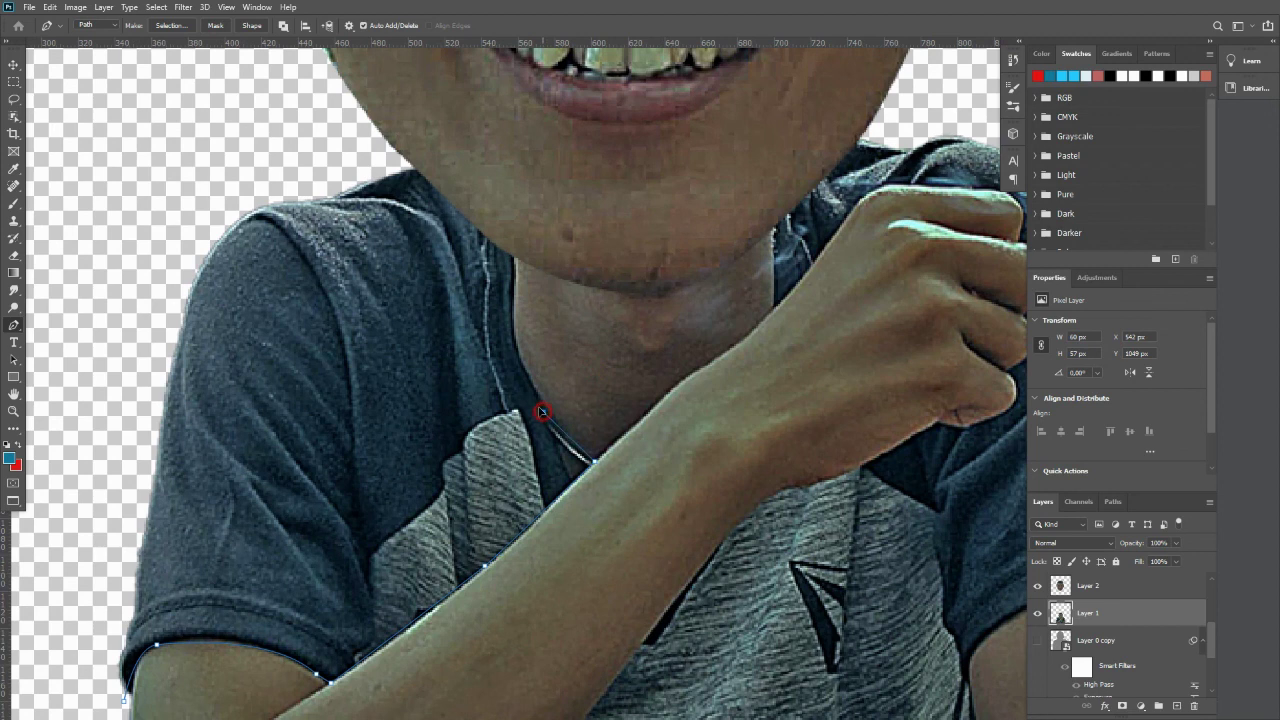
{"action": "left_click", "coordinate": [513, 319]}
{"action": "left_click_drag", "start_coordinate": [515, 259], "coordinate": [515, 228]}
Run the path across the chin and down the opposite side of the neck to the raised wrist.
{"action": "left_click_drag", "start_coordinate": [739, 196], "coordinate": [651, 293]}
{"action": "left_click", "coordinate": [654, 333]}
{"action": "left_click_drag", "start_coordinate": [656, 391], "coordinate": [660, 411]}
Trace the path along the upper edge of the raised hand and around the cigarette's tip.
{"action": "scroll", "coordinate": [673, 406], "scroll_direction": "up", "scroll_amount": 2}
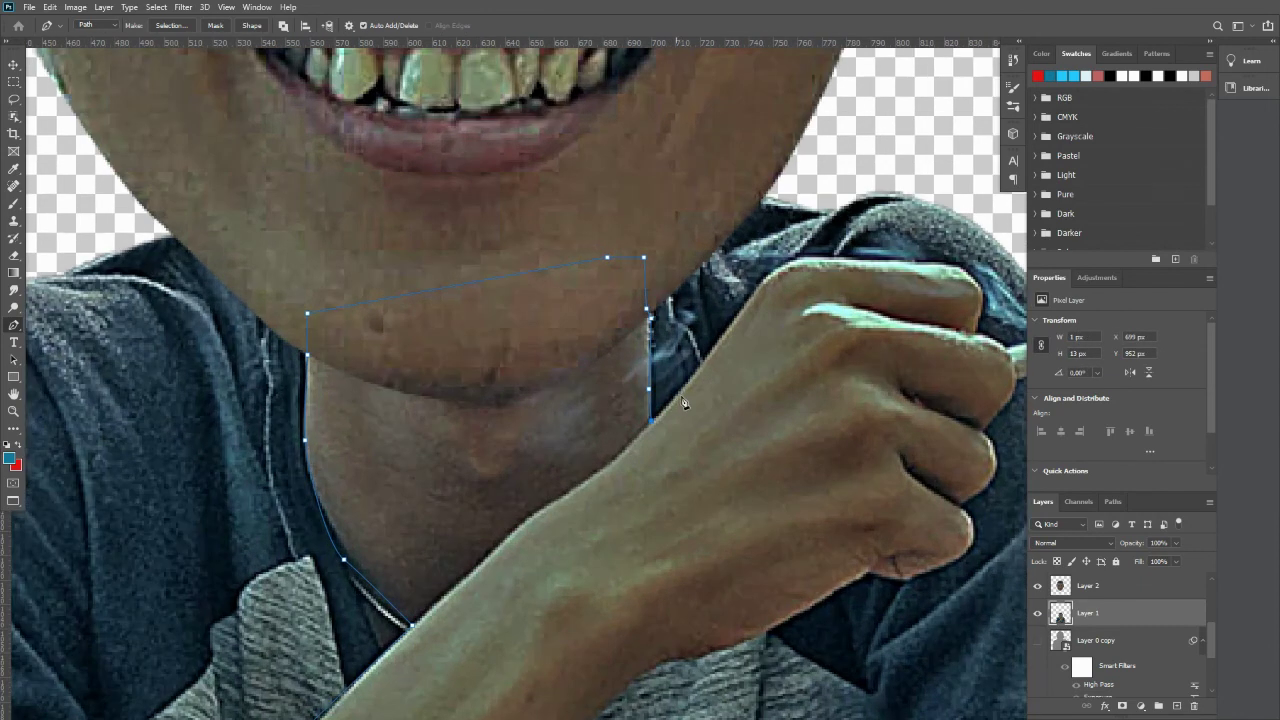
{"action": "left_click_drag", "start_coordinate": [701, 368], "coordinate": [711, 356]}
{"action": "left_click_drag", "start_coordinate": [758, 298], "coordinate": [712, 348]}
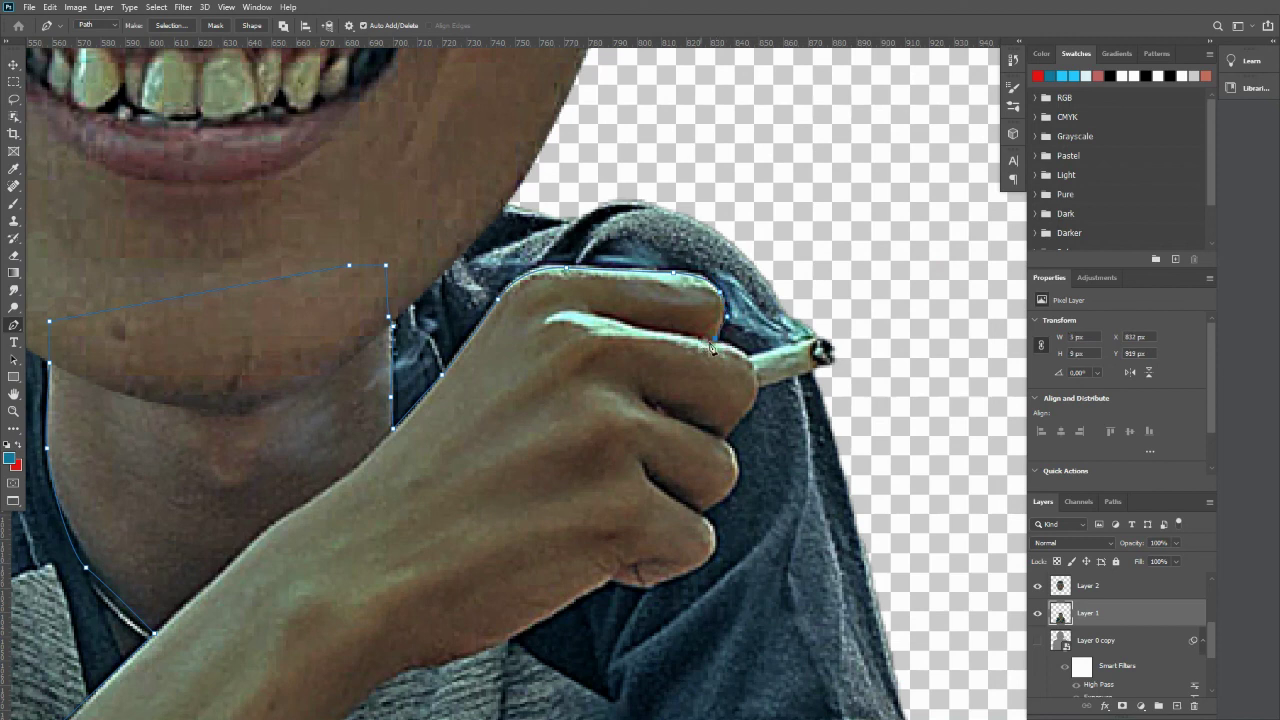
{"action": "left_click", "coordinate": [752, 363]}
{"action": "left_click", "coordinate": [844, 360]}
{"action": "left_click", "coordinate": [821, 368]}
Trace the path around the fingertips of the raised hand down to the underside of the little finger.
{"action": "scroll", "coordinate": [760, 393], "scroll_direction": "down", "scroll_amount": 2}
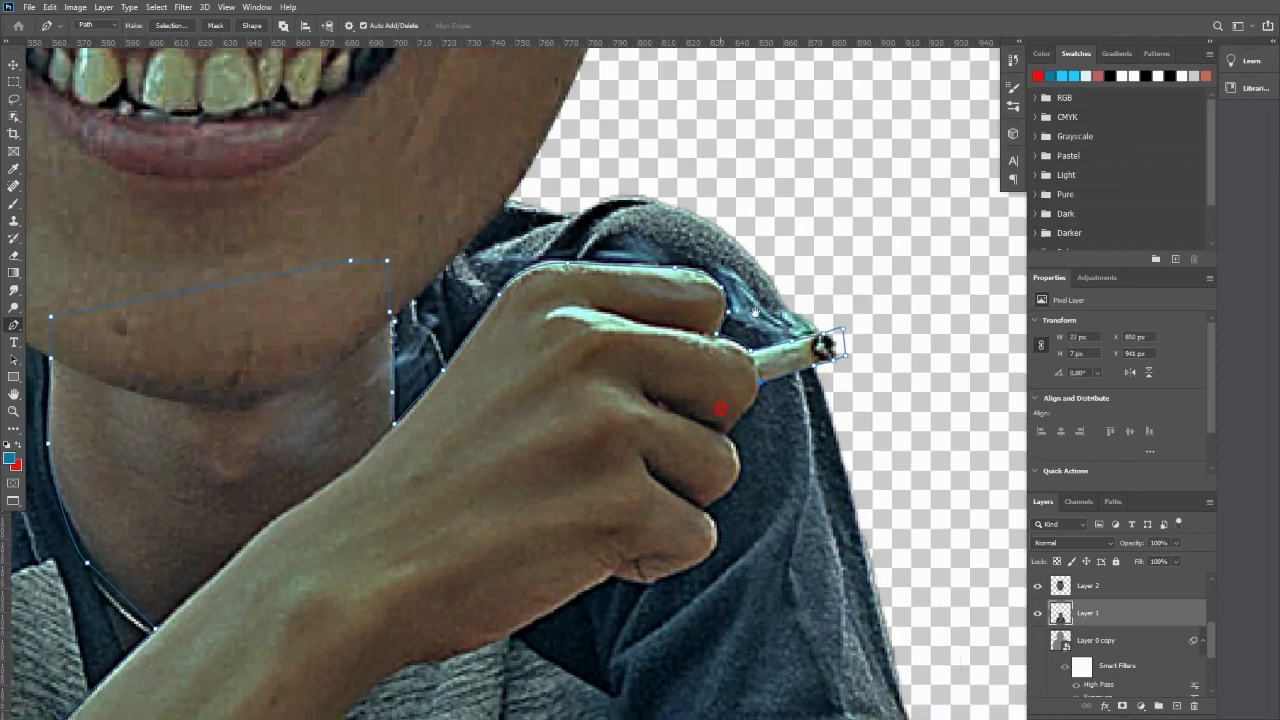
{"action": "left_click", "coordinate": [779, 322]}
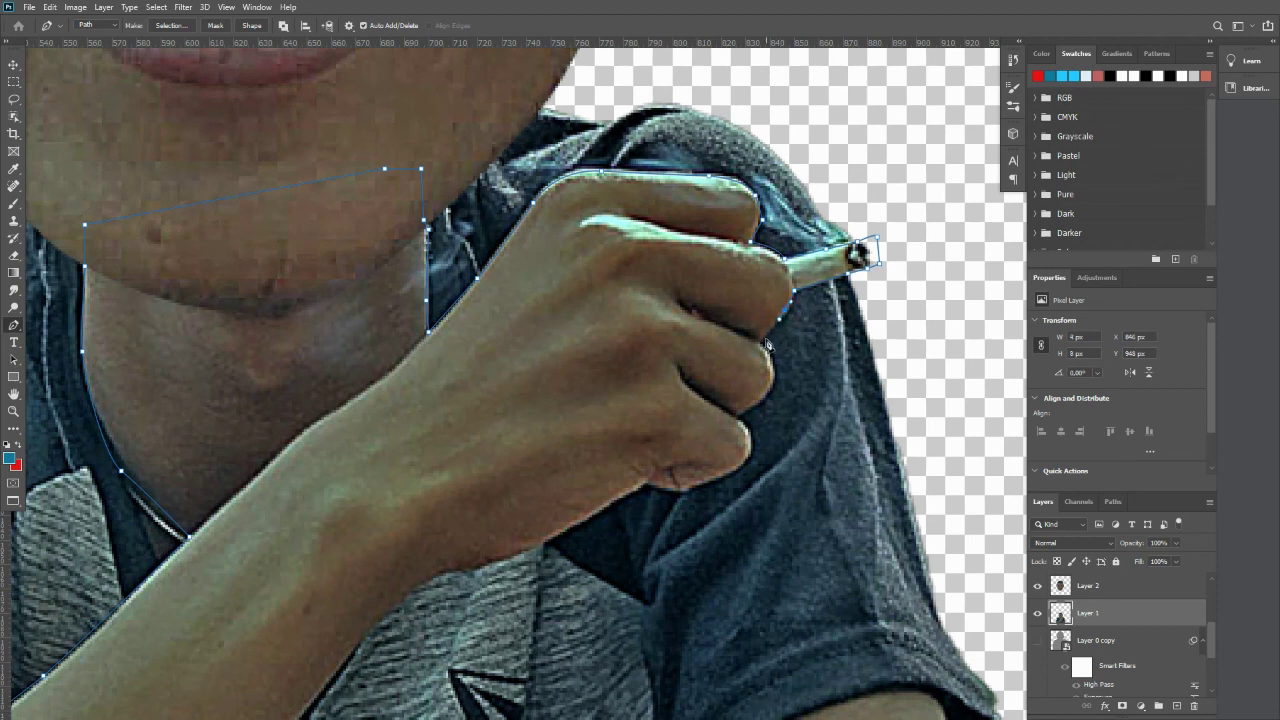
{"action": "scroll", "coordinate": [760, 343], "scroll_direction": "down", "scroll_amount": 2}
{"action": "left_click", "coordinate": [782, 288]}
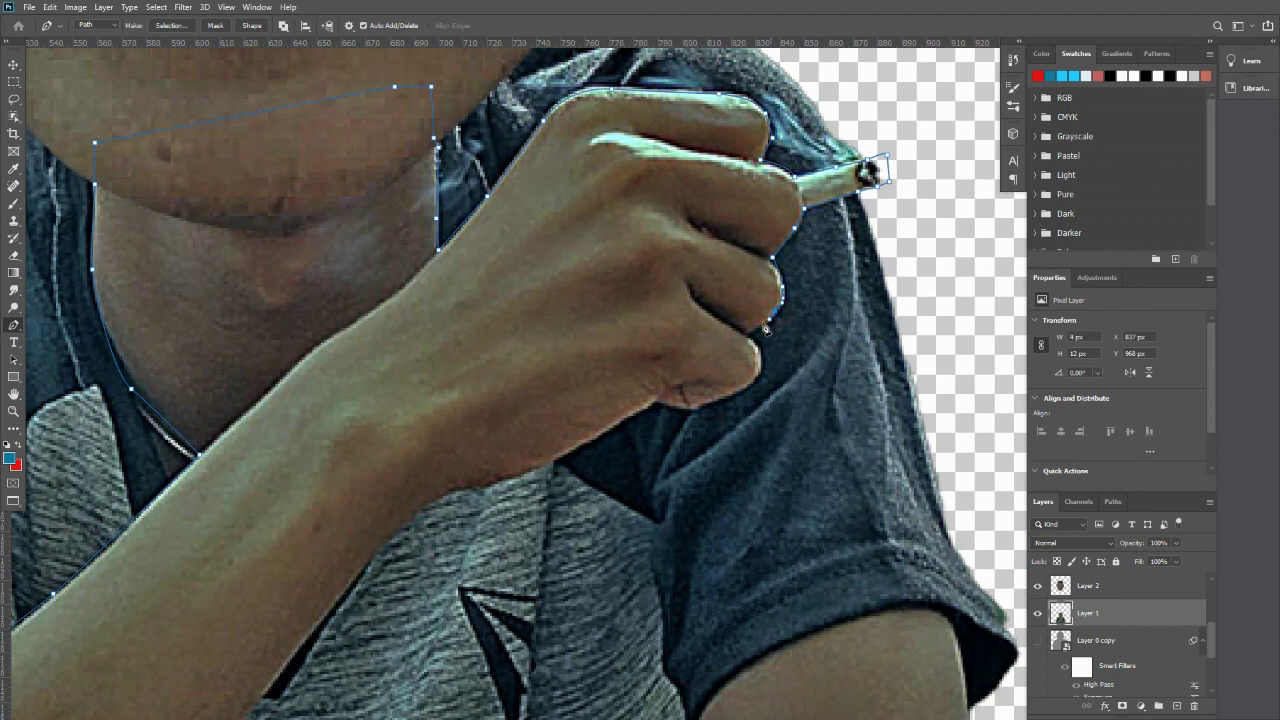
{"action": "left_click", "coordinate": [745, 328]}
{"action": "scroll", "coordinate": [714, 268], "scroll_direction": "down", "scroll_amount": 1}
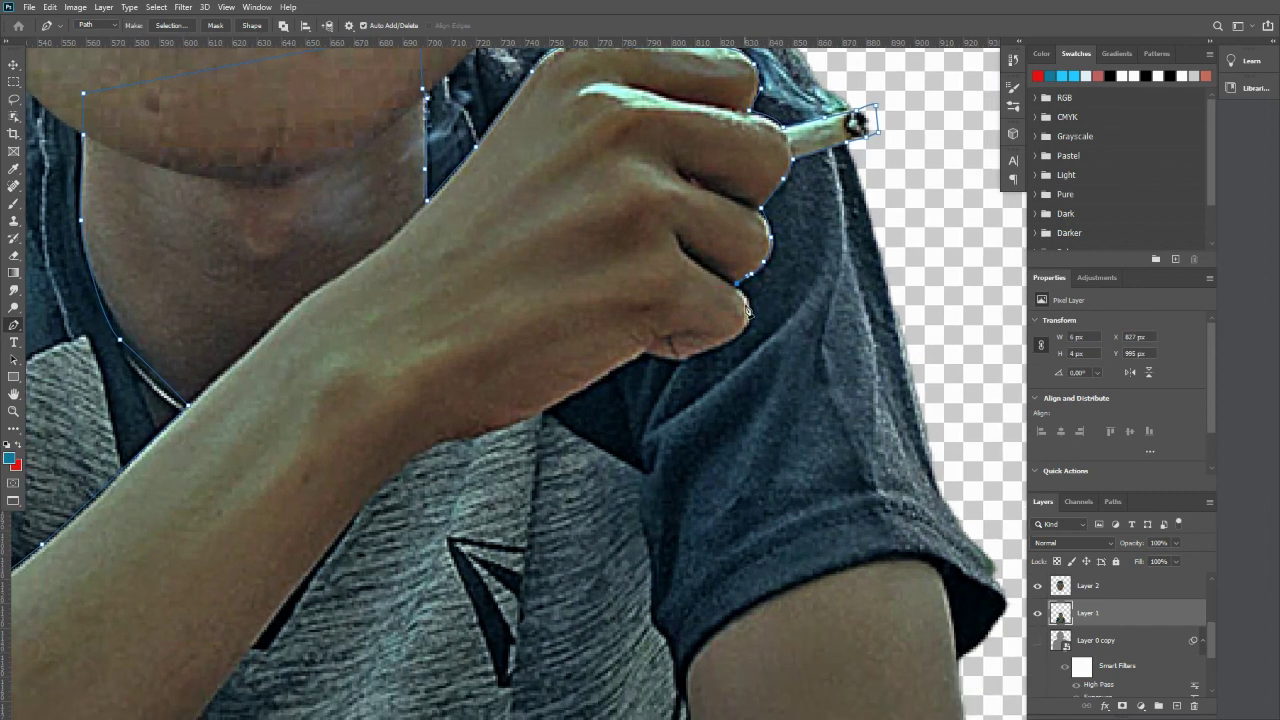
{"action": "left_click", "coordinate": [745, 332]}
{"action": "left_click", "coordinate": [684, 357]}
{"action": "left_click", "coordinate": [664, 357]}
{"action": "left_click", "coordinate": [649, 353]}
Continue the path along the underside of the hand and raised forearm to where it meets the folded arm.
{"action": "left_click_drag", "start_coordinate": [597, 343], "coordinate": [674, 300]}
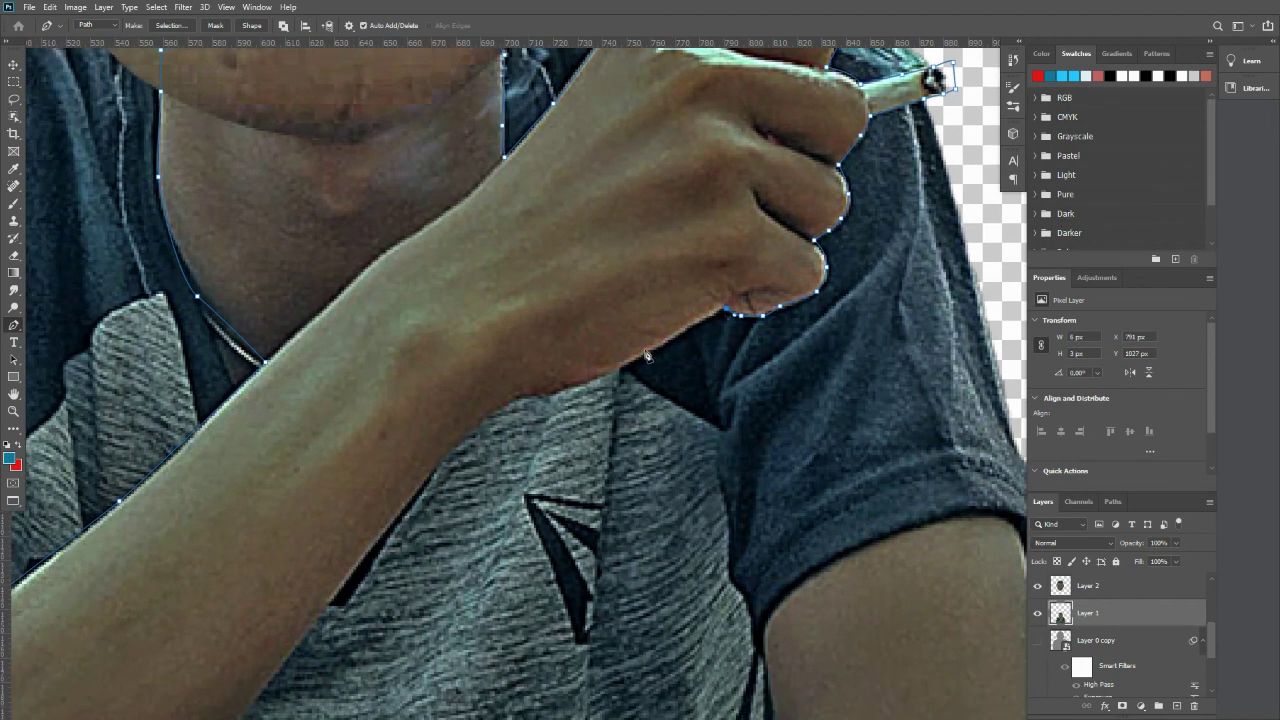
{"action": "left_click", "coordinate": [621, 368]}
{"action": "left_click", "coordinate": [531, 393]}
{"action": "left_click_drag", "start_coordinate": [521, 363], "coordinate": [651, 234]}
{"action": "left_click", "coordinate": [618, 285]}
{"action": "left_click_drag", "start_coordinate": [575, 422], "coordinate": [718, 305]}
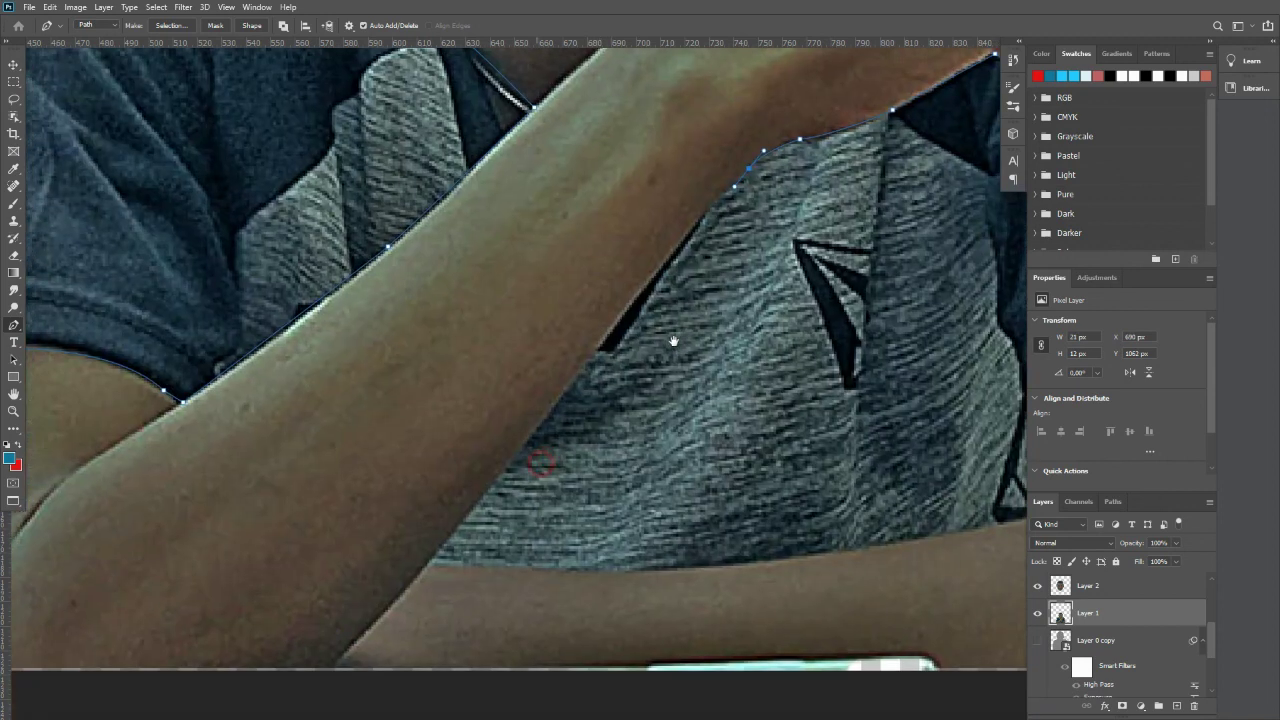
{"action": "left_click", "coordinate": [586, 376]}
{"action": "left_click_drag", "start_coordinate": [556, 439], "coordinate": [731, 261]}
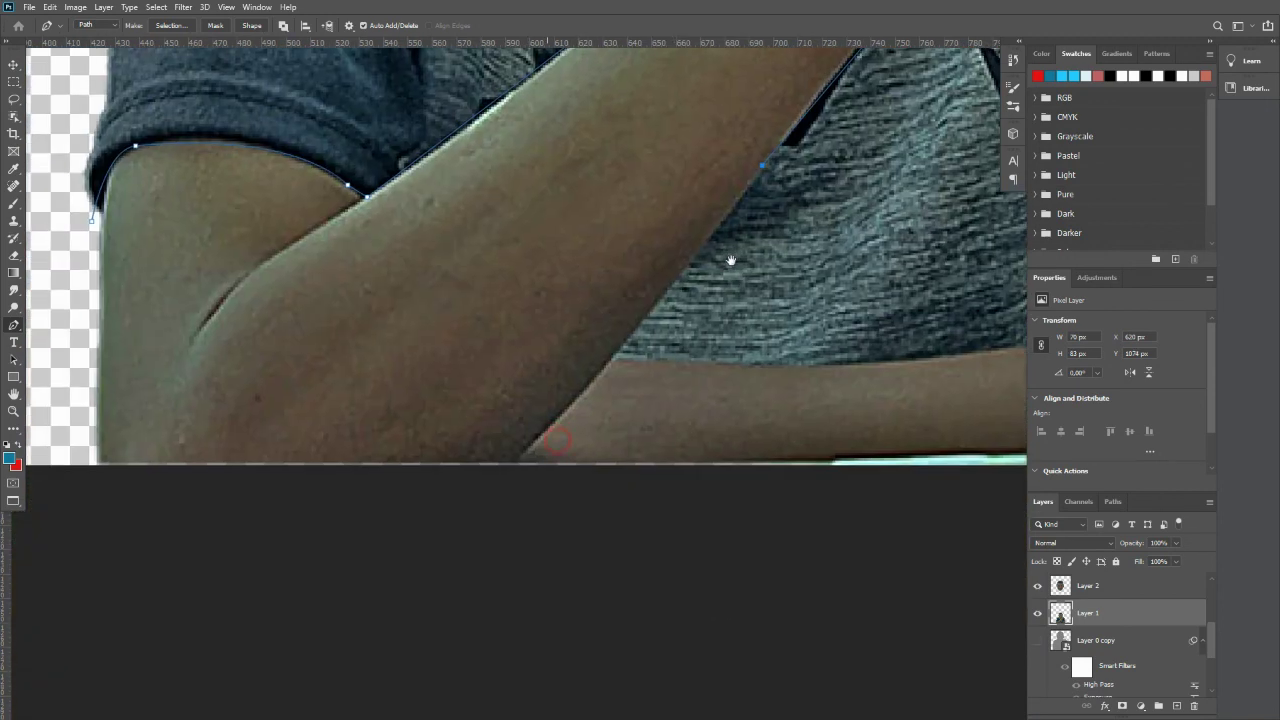
{"action": "left_click", "coordinate": [611, 358]}
Trace the path along the folded forearm's upper edge, up the inner elbow and around the opposite sleeve hem.
{"action": "left_click_drag", "start_coordinate": [770, 315], "coordinate": [462, 366]}
{"action": "left_click_drag", "start_coordinate": [713, 402], "coordinate": [779, 388]}
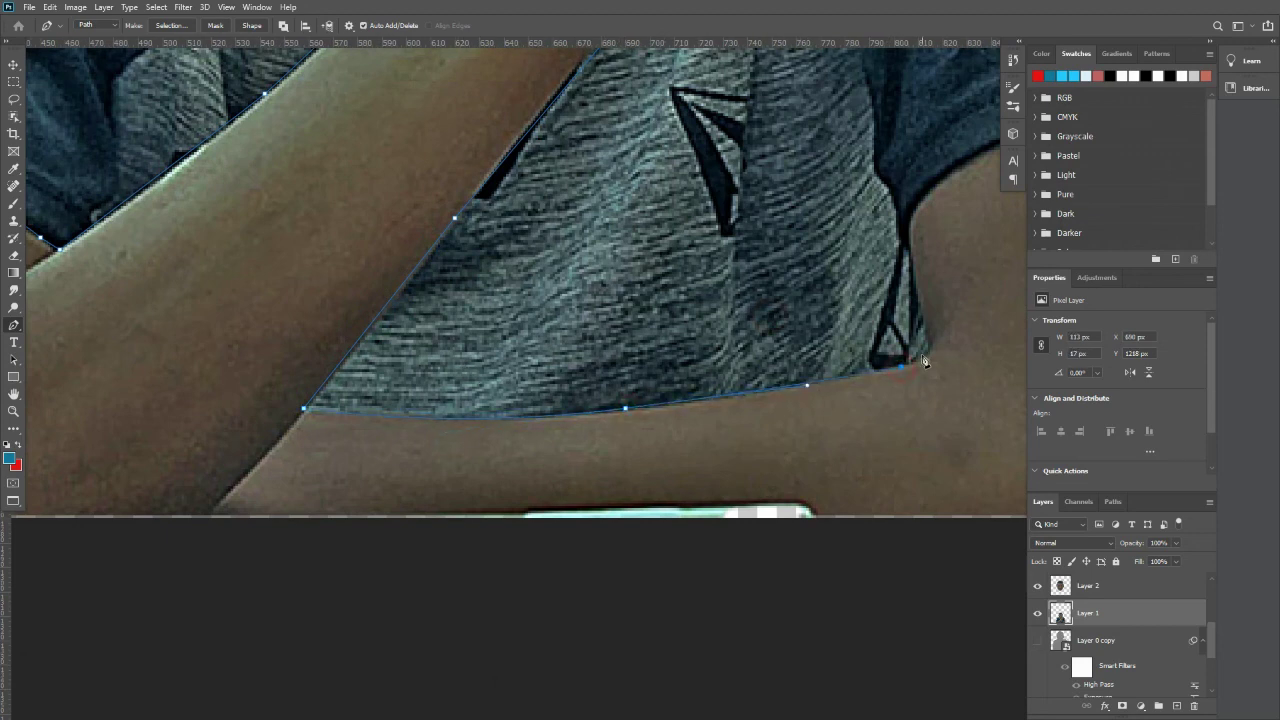
{"action": "left_click_drag", "start_coordinate": [926, 292], "coordinate": [798, 368]}
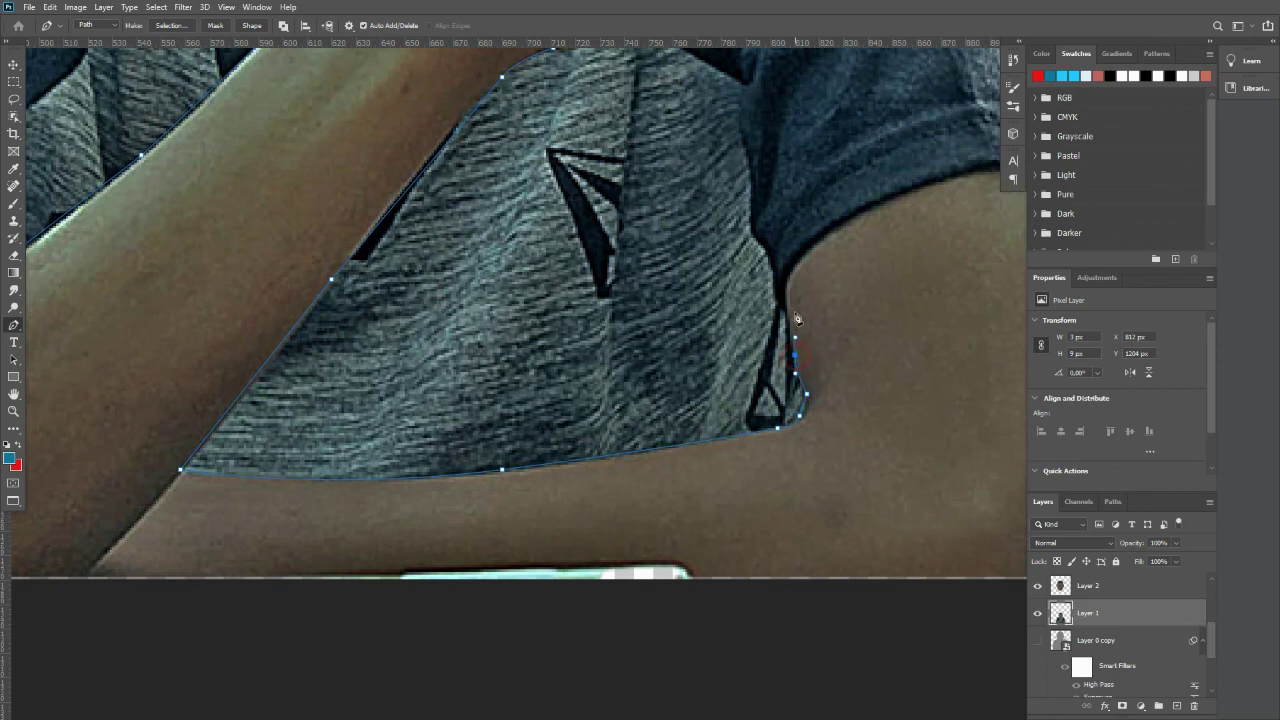
{"action": "left_click_drag", "start_coordinate": [591, 320], "coordinate": [547, 332]}
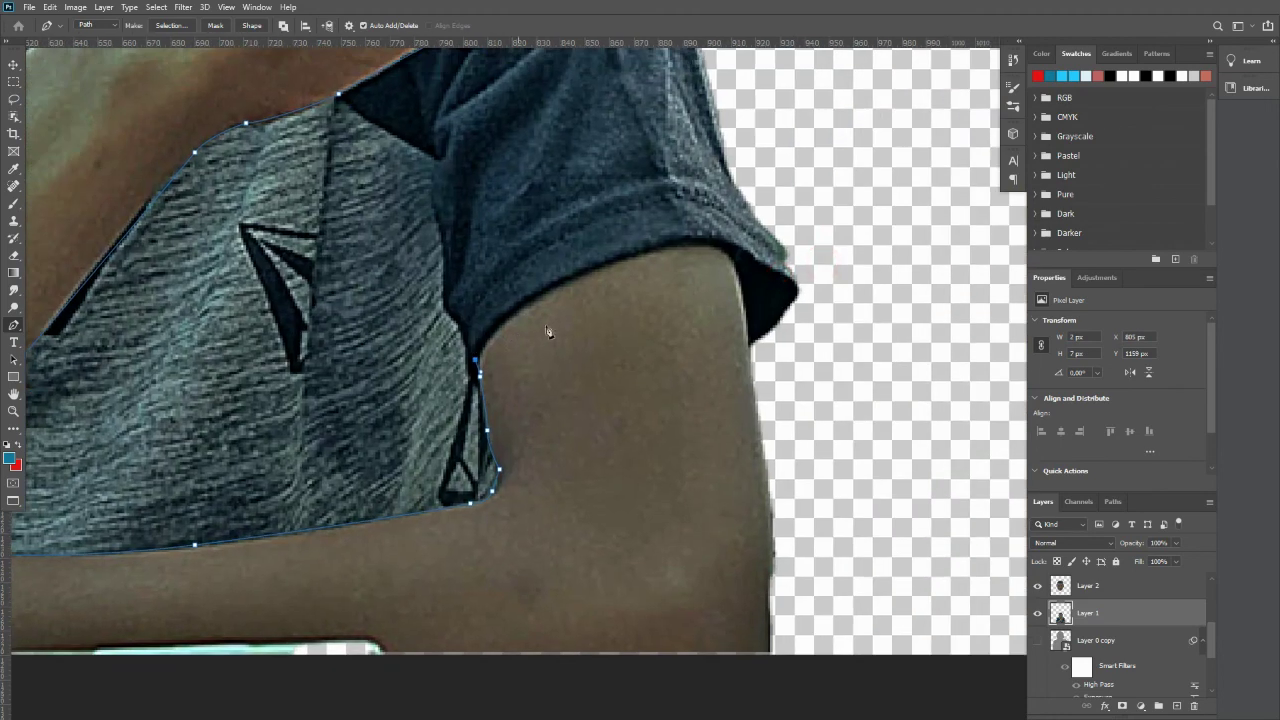
{"action": "left_click_drag", "start_coordinate": [870, 259], "coordinate": [887, 264]}
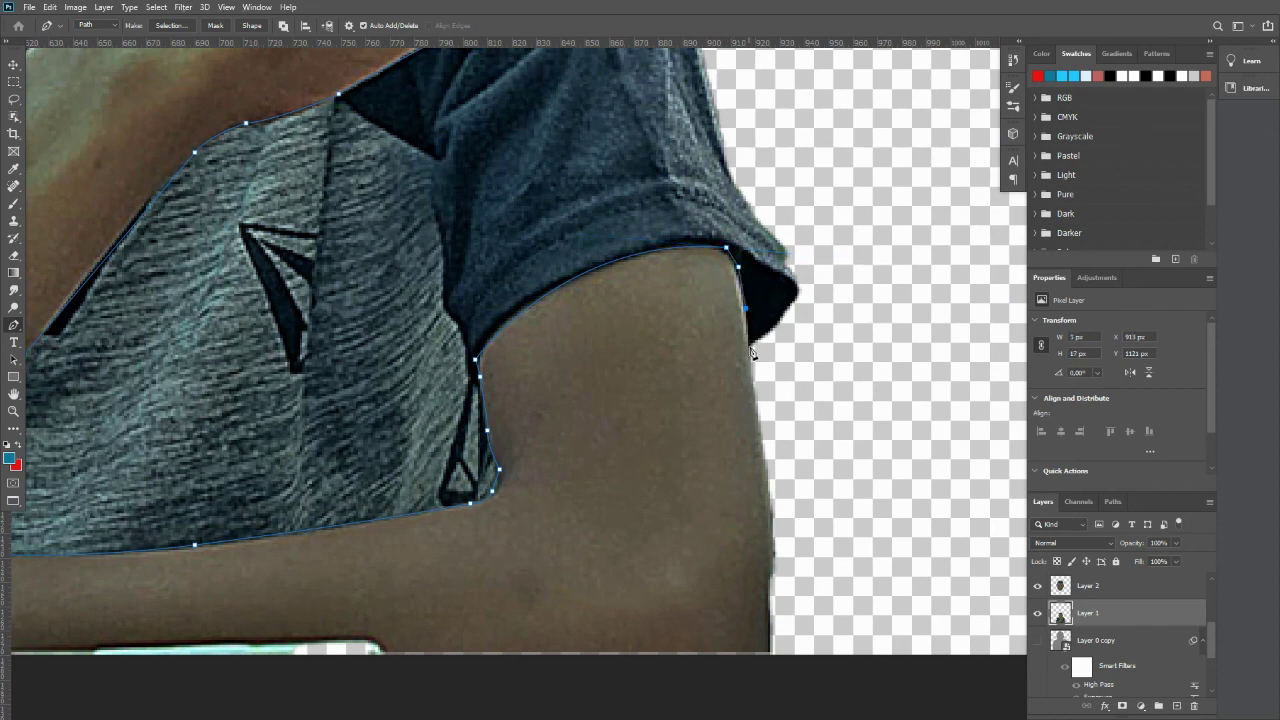
Loop the path outside both arms below the canvas edge and close it at its starting point on the first sleeve.
{"action": "scroll", "coordinate": [760, 358], "scroll_direction": "down", "scroll_amount": 2}
{"action": "scroll", "coordinate": [791, 466], "scroll_direction": "down", "scroll_amount": 1}
{"action": "left_click", "coordinate": [805, 527]}
{"action": "left_click", "coordinate": [554, 595]}
{"action": "left_click", "coordinate": [232, 611]}
{"action": "left_click", "coordinate": [125, 589]}
{"action": "left_click", "coordinate": [91, 538]}
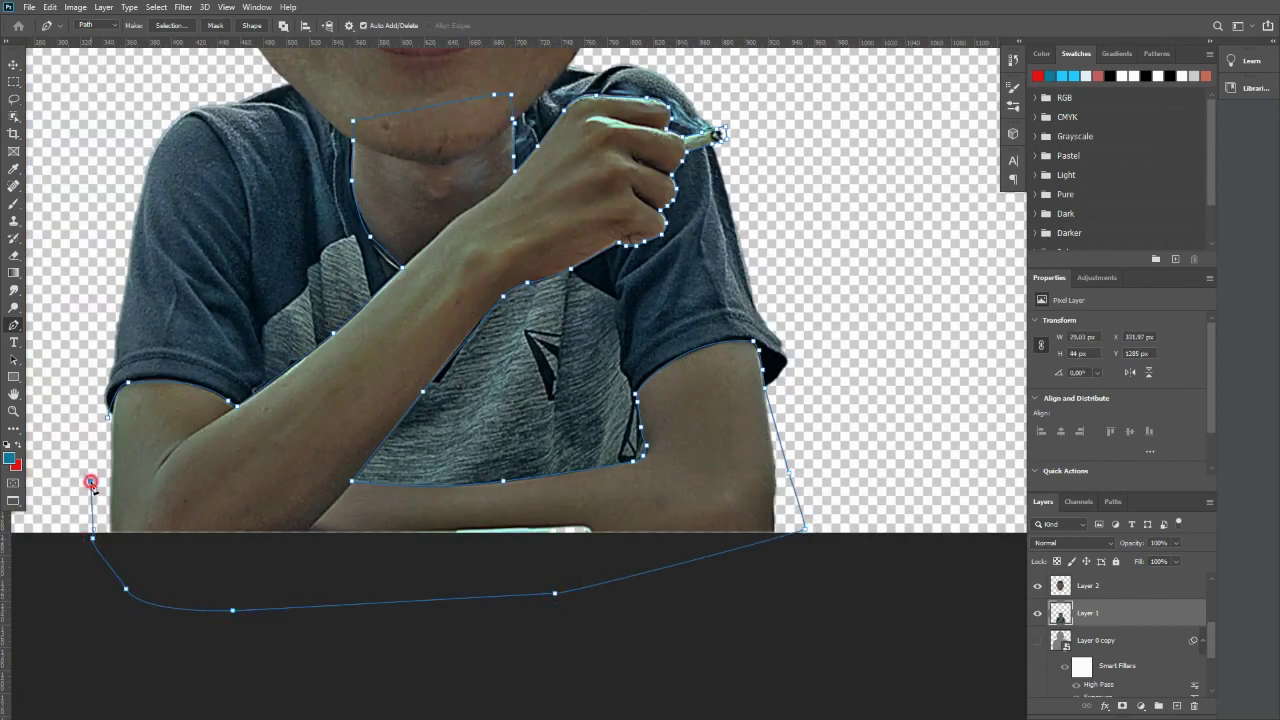
{"action": "left_click", "coordinate": [89, 482]}
{"action": "scroll", "coordinate": [100, 445], "scroll_direction": "up", "scroll_amount": 1}
{"action": "scroll", "coordinate": [100, 445], "scroll_direction": "up", "scroll_amount": 1}
{"action": "left_click", "coordinate": [101, 421]}
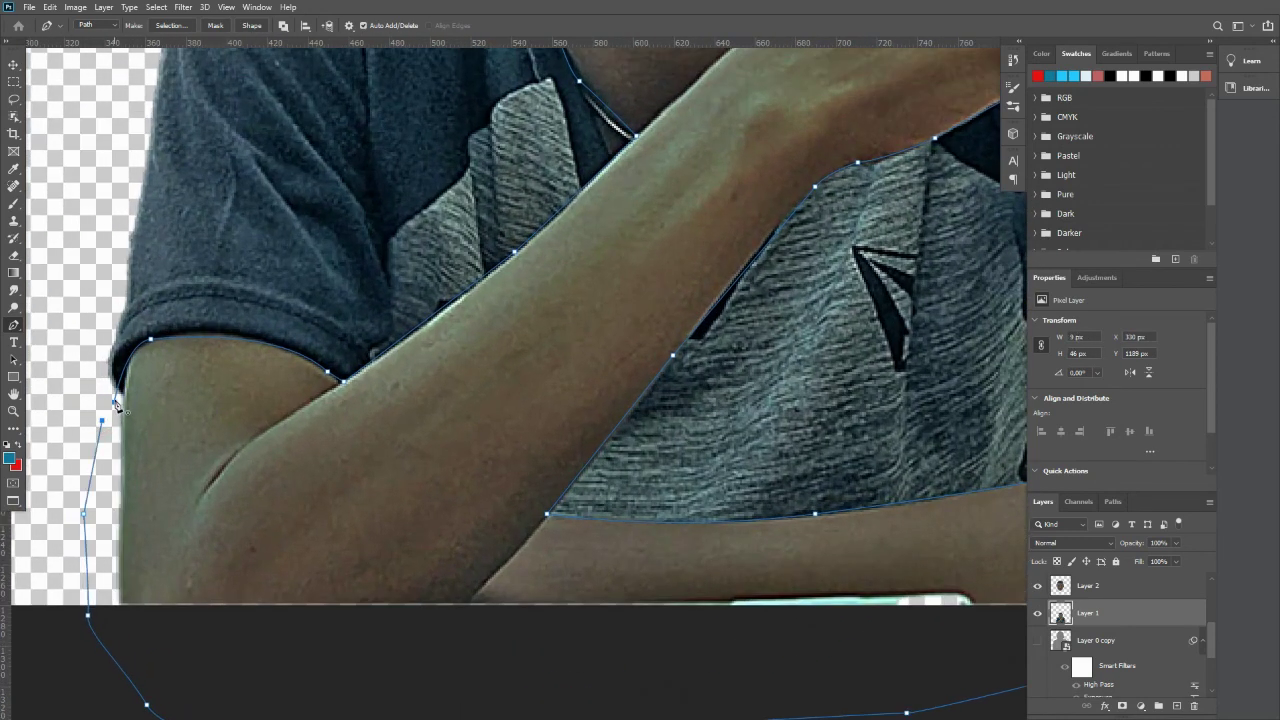
{"action": "left_click", "coordinate": [132, 401]}
Turn the path into a selection and copy the arms, hand and neck to their own layer.
{"action": "right_click", "coordinate": [190, 385]}
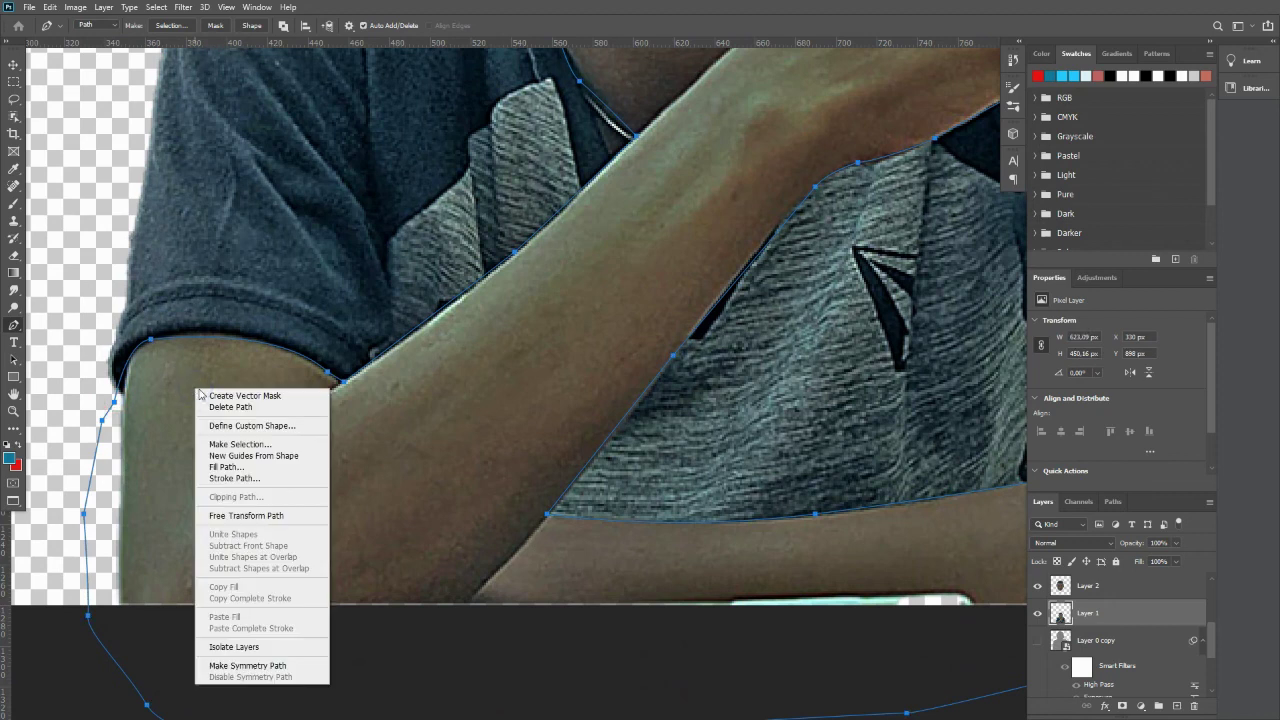
{"action": "left_click", "coordinate": [229, 442]}
{"action": "key", "text": "Return"}
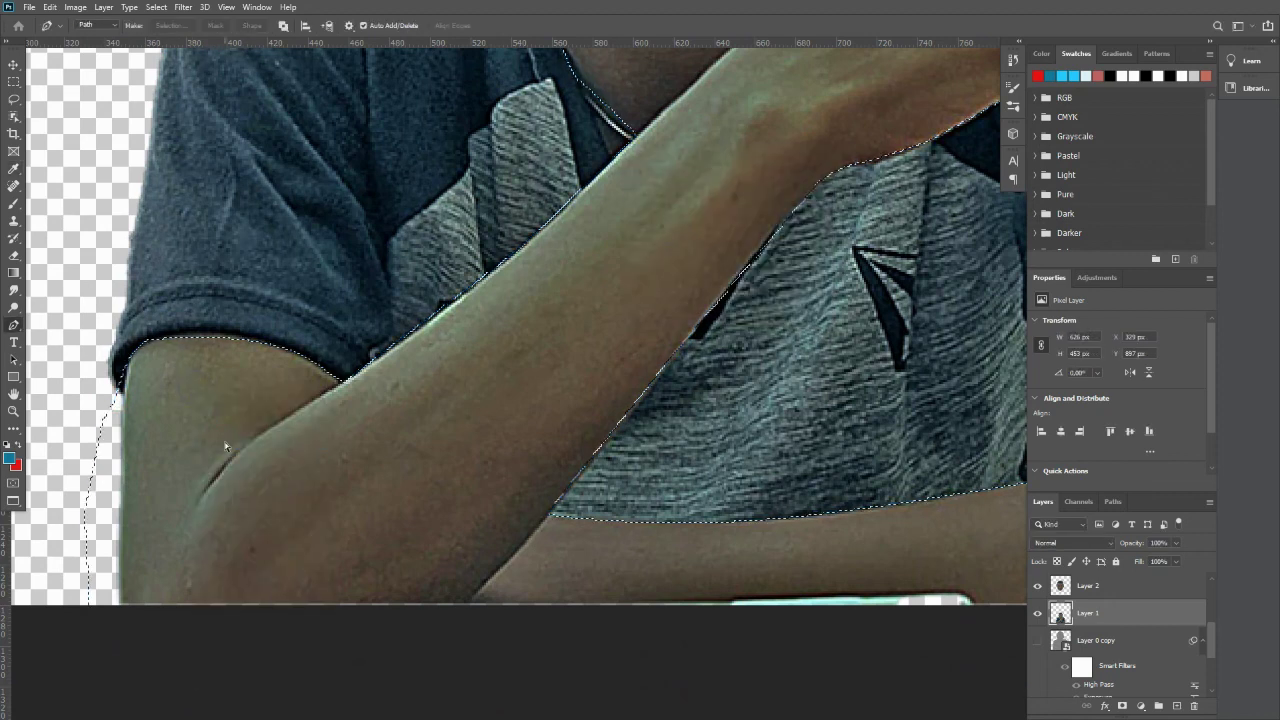
{"action": "key", "text": "ctrl+j"}
{"action": "key", "text": "v"}
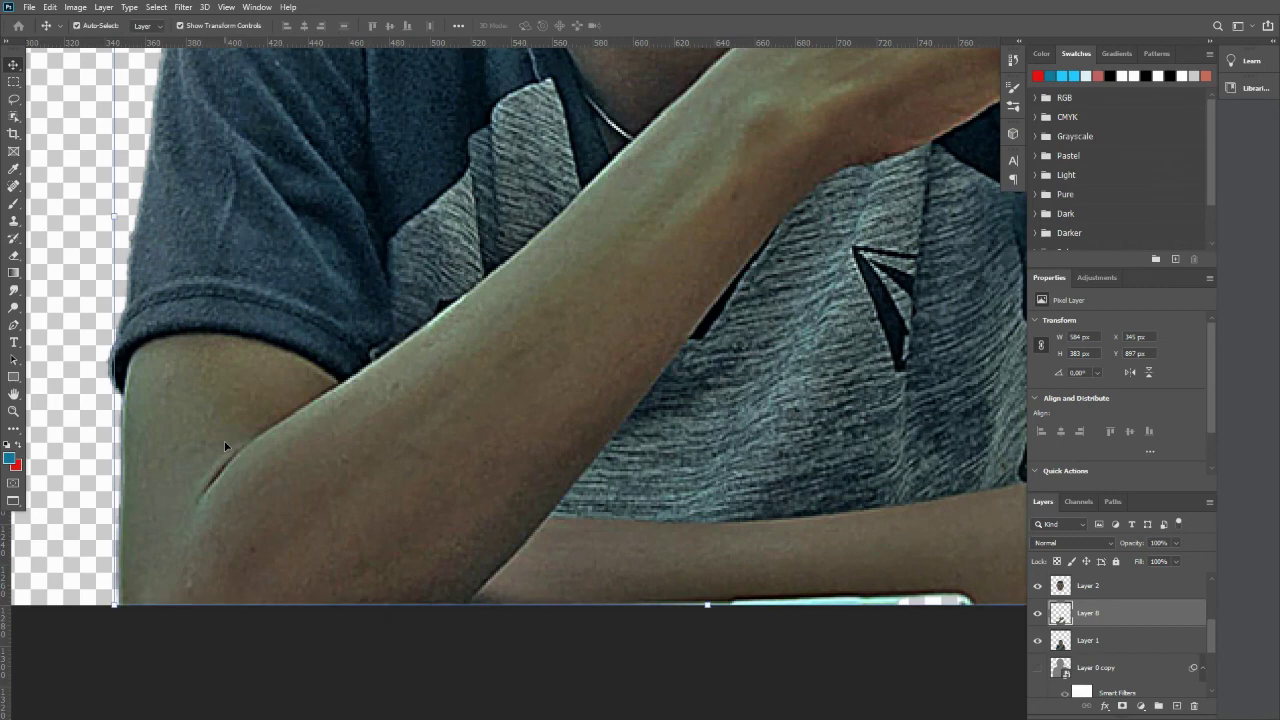
Hide and show the shirt and body layer to check the separated arms, hand and neck against the full figure.
{"action": "scroll", "coordinate": [555, 481], "scroll_direction": "down", "scroll_amount": 2}
{"action": "left_click", "coordinate": [1037, 641]}
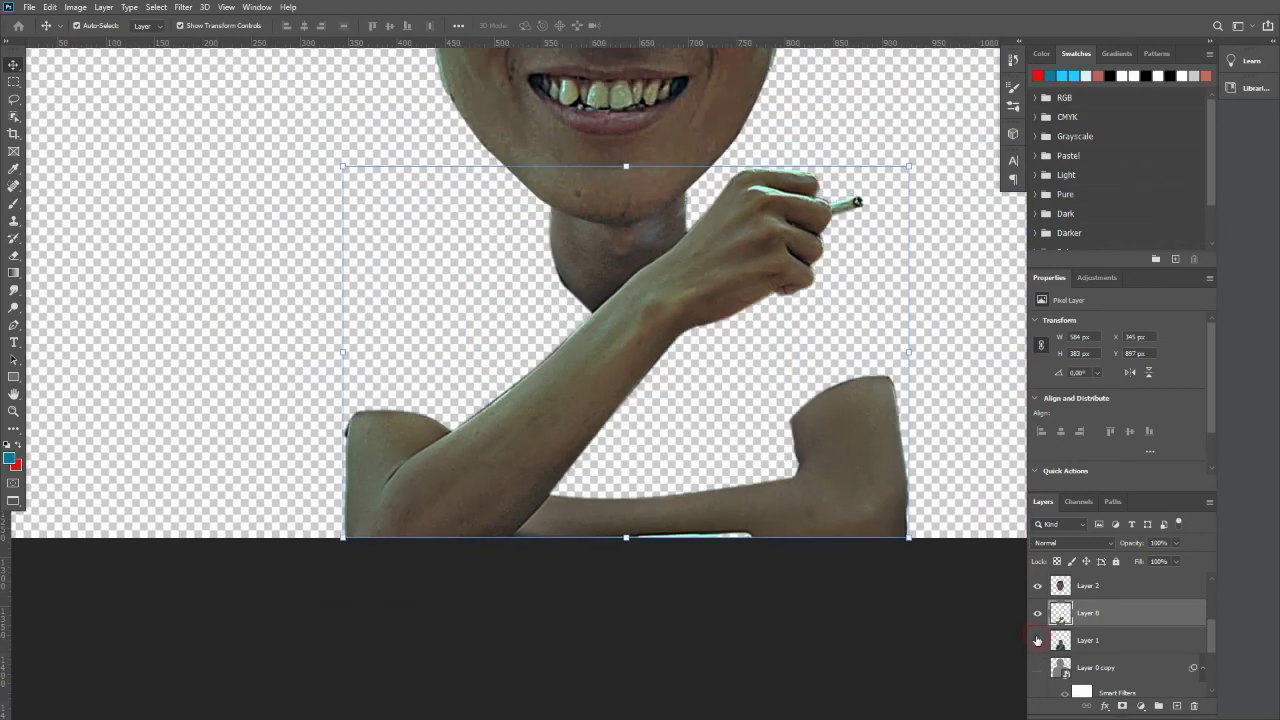
{"action": "left_click", "coordinate": [1037, 641]}
{"action": "left_click", "coordinate": [809, 600]}
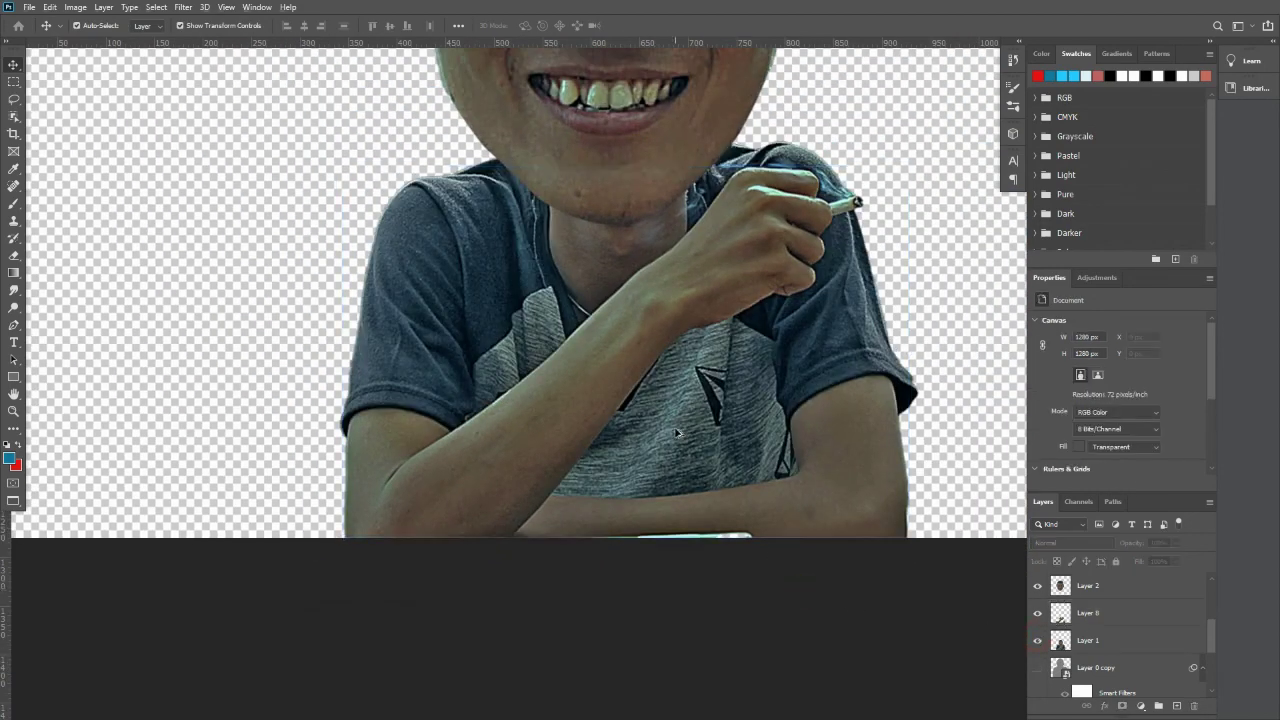
{"action": "scroll", "coordinate": [676, 432], "scroll_direction": "down", "scroll_amount": 3}
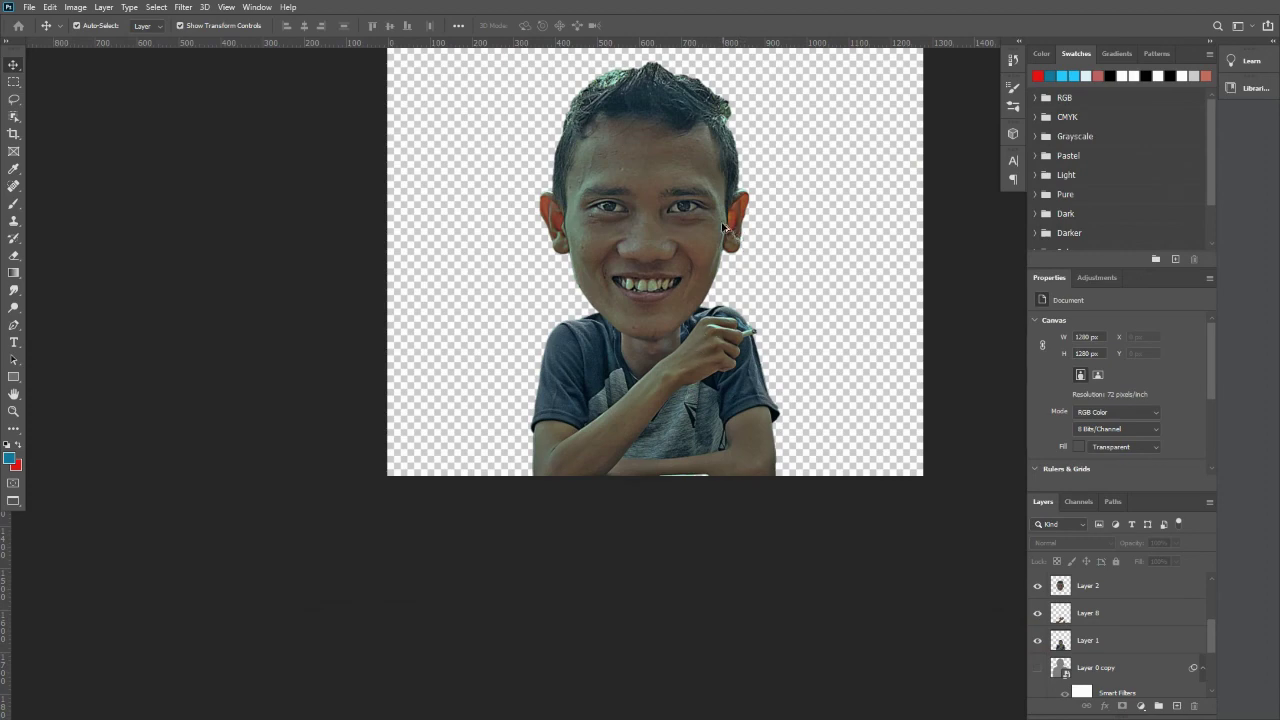
{"action": "scroll", "coordinate": [726, 229], "scroll_direction": "up", "scroll_amount": 3}
{"action": "scroll", "coordinate": [601, 275], "scroll_direction": "down", "scroll_amount": 3}
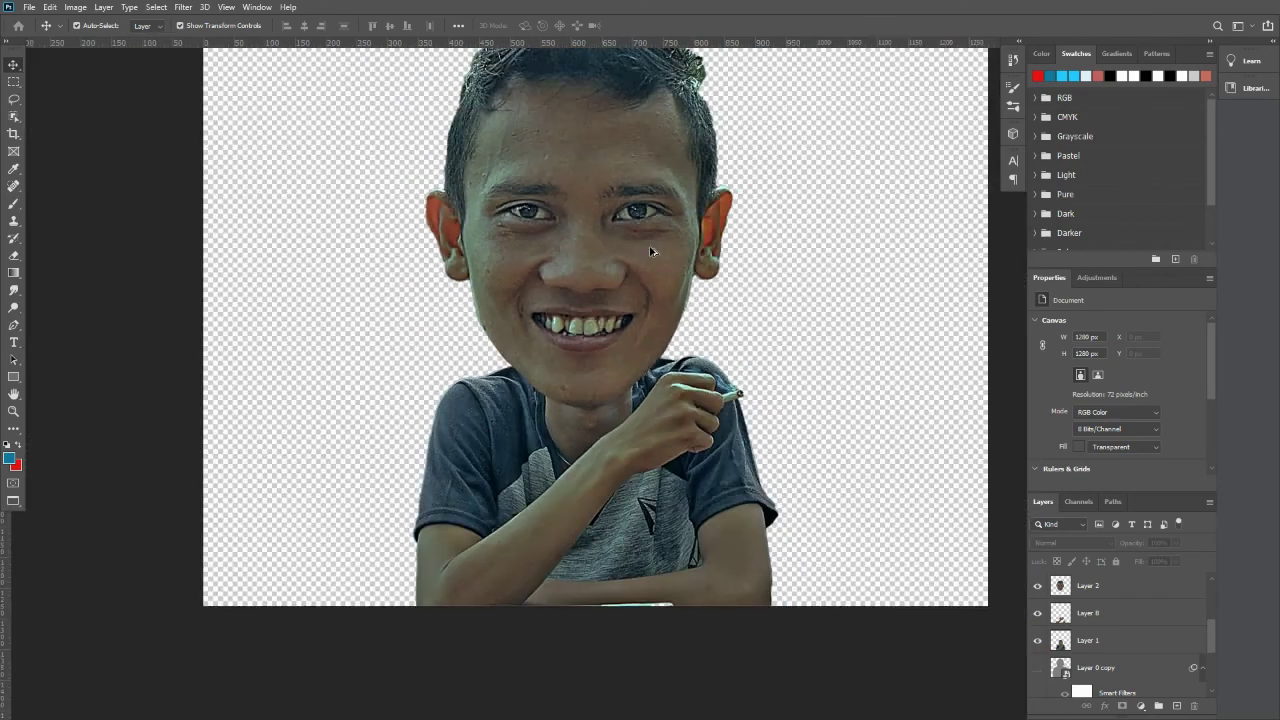
{"action": "scroll", "coordinate": [630, 280], "scroll_direction": "up", "scroll_amount": 3}
Select the face's base layer, Layer 2, for skin smoothing.
{"action": "left_click", "coordinate": [660, 283]}
{"action": "scroll", "coordinate": [640, 295], "scroll_direction": "up", "scroll_amount": 2}
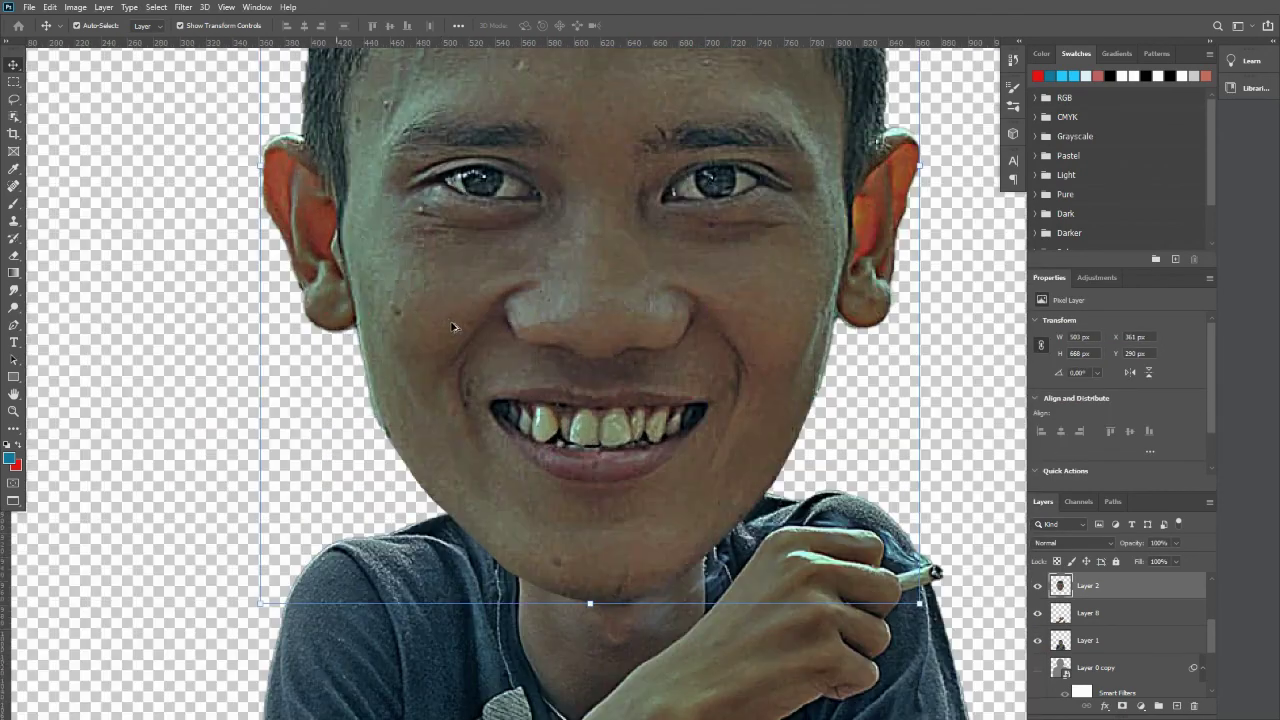
{"action": "scroll", "coordinate": [443, 317], "scroll_direction": "up", "scroll_amount": 3}
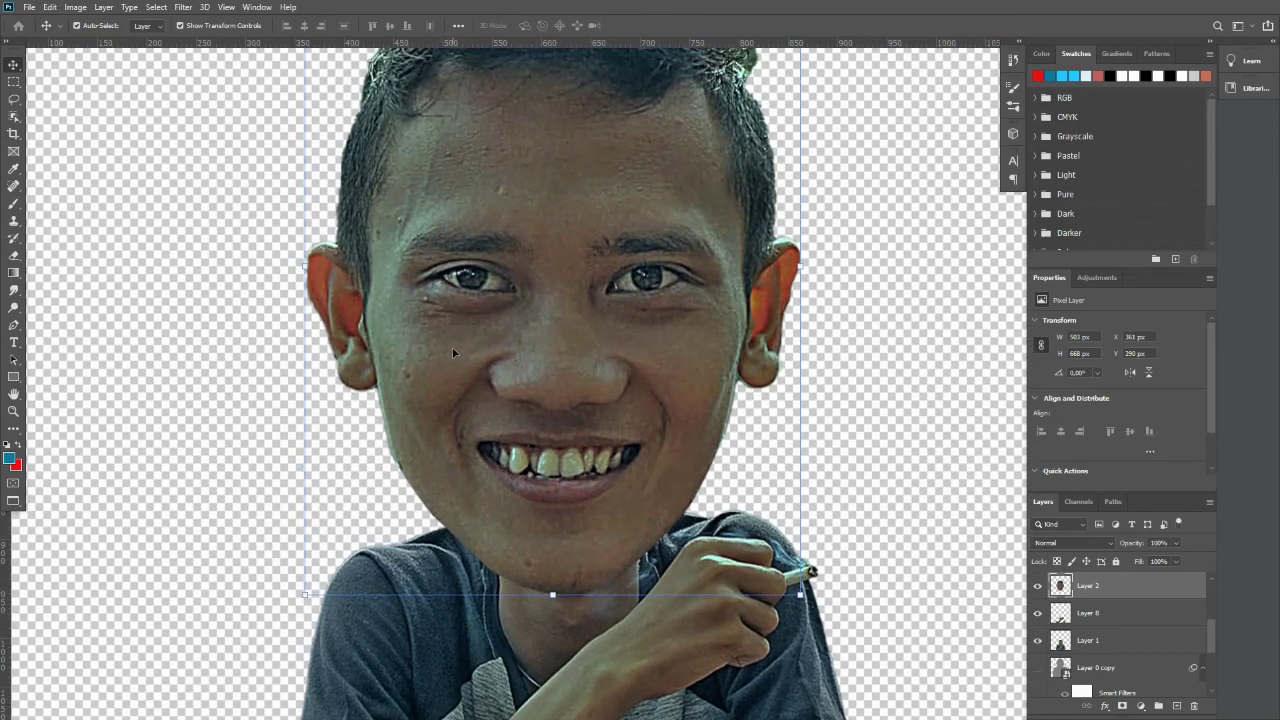
{"action": "scroll", "coordinate": [451, 347], "scroll_direction": "up", "scroll_amount": 1}
{"action": "scroll", "coordinate": [444, 365], "scroll_direction": "down", "scroll_amount": 1}
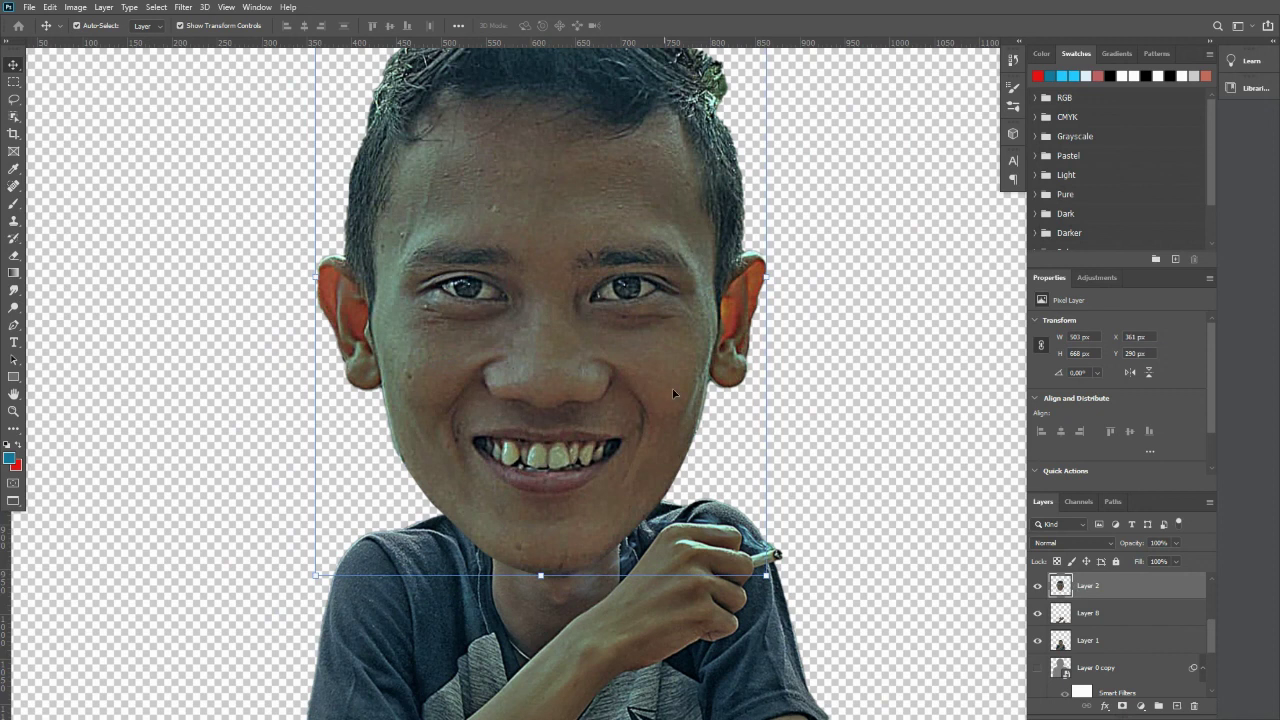
{"action": "left_click", "coordinate": [966, 571]}
{"action": "left_click", "coordinate": [1108, 585]}
{"action": "left_click_drag", "start_coordinate": [669, 385], "coordinate": [852, 410]}
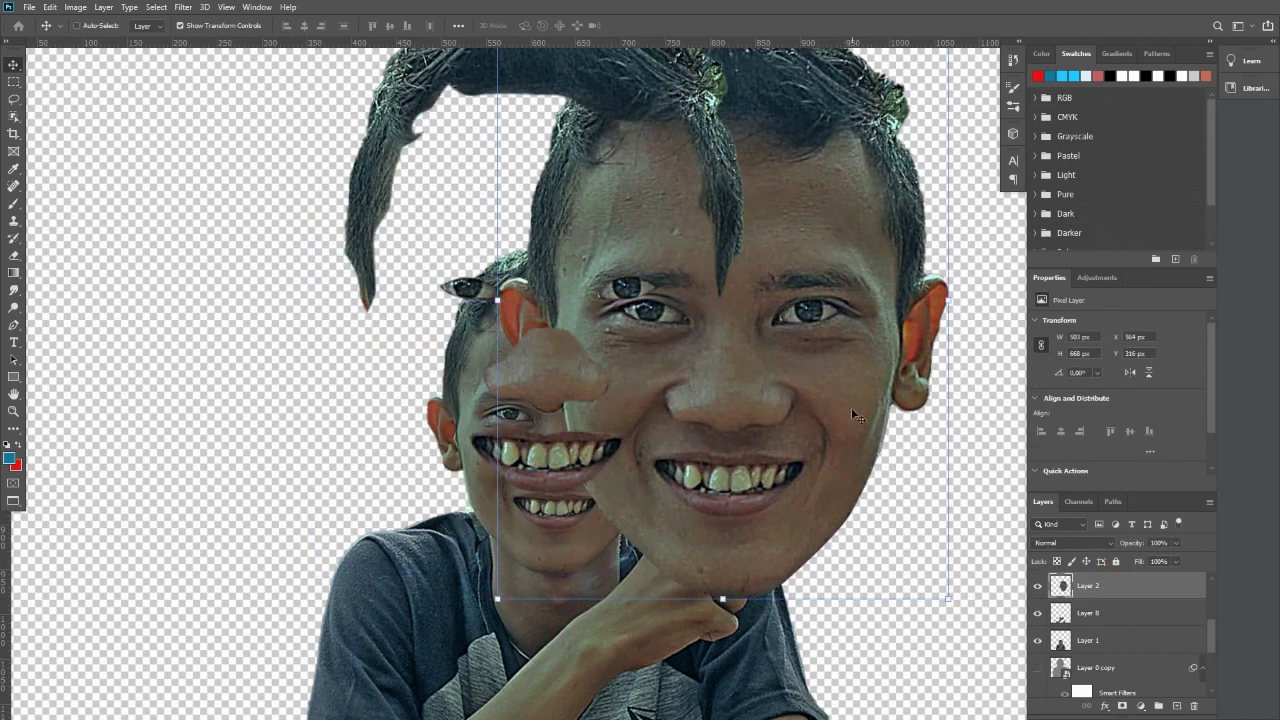
{"action": "key", "text": "ctrl+z"}
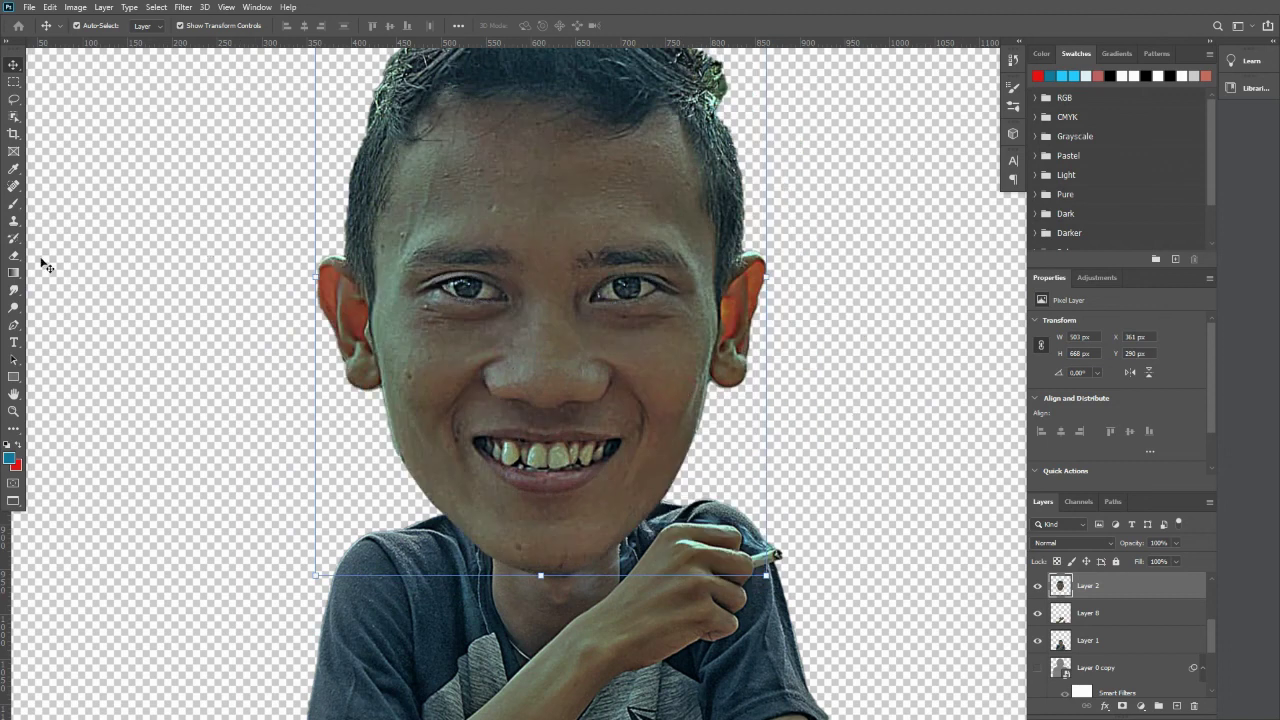
Choose the Smudge tool with a Soft Round brush for the face layer.
{"action": "left_click", "coordinate": [14, 291]}
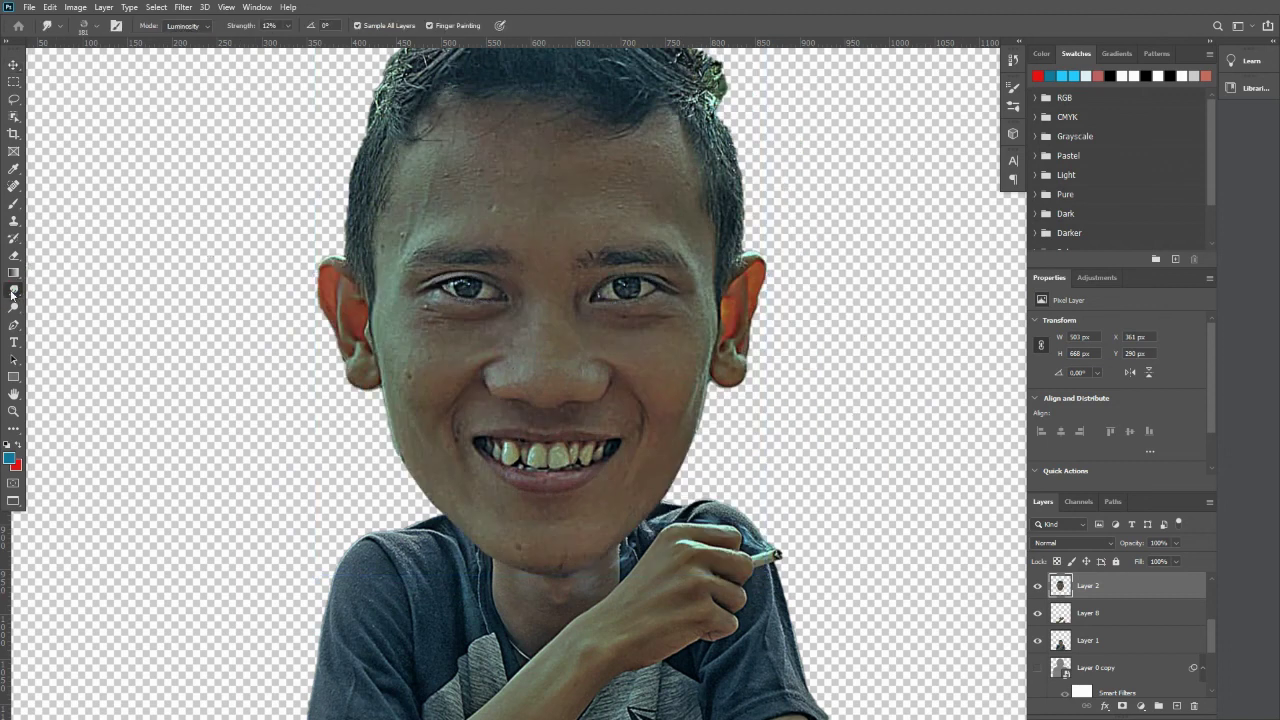
{"action": "left_click", "coordinate": [96, 26]}
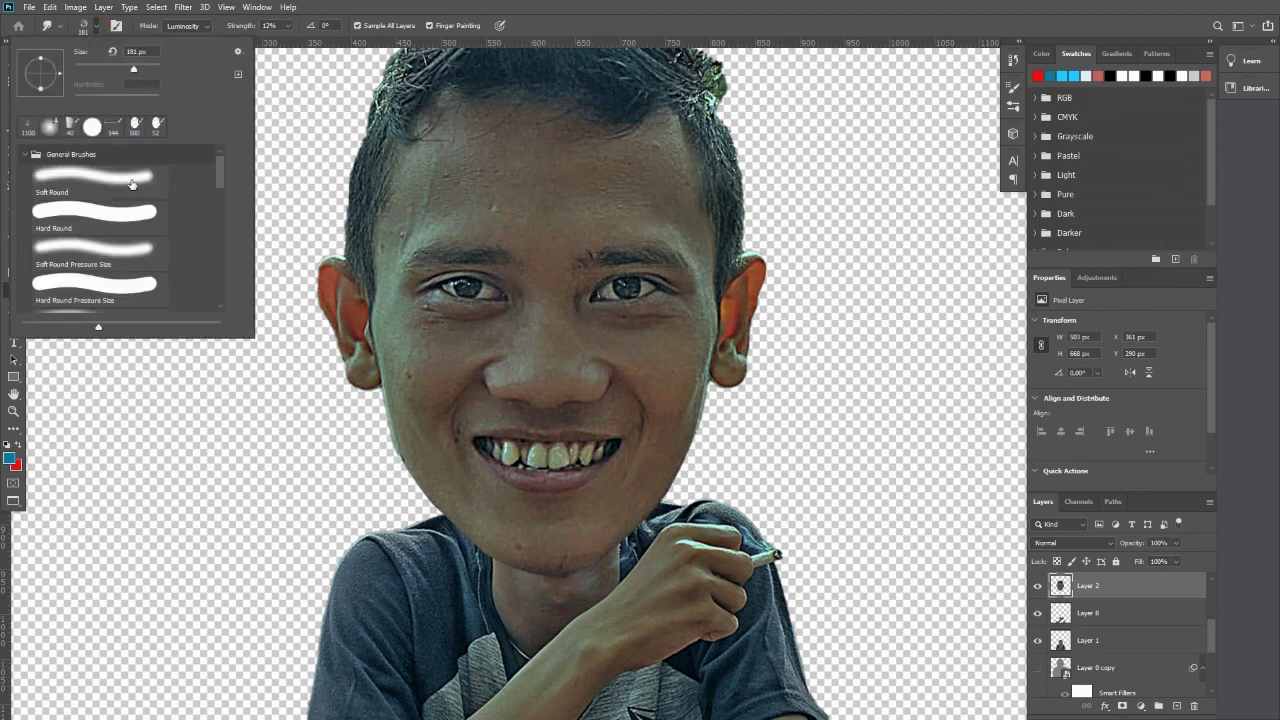
{"action": "left_click", "coordinate": [130, 179]}
{"action": "left_click", "coordinate": [1120, 584]}
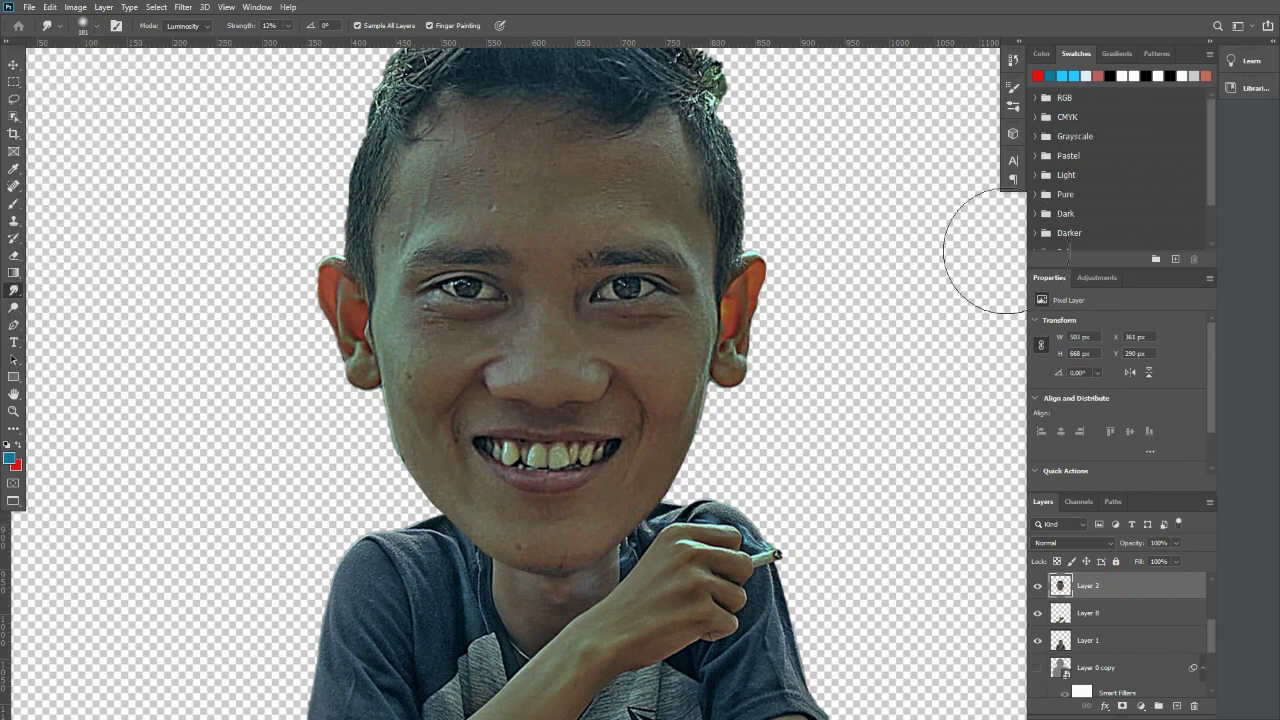
Turn off Spacing in the Smudge brush's tip settings.
{"action": "left_click", "coordinate": [1014, 88]}
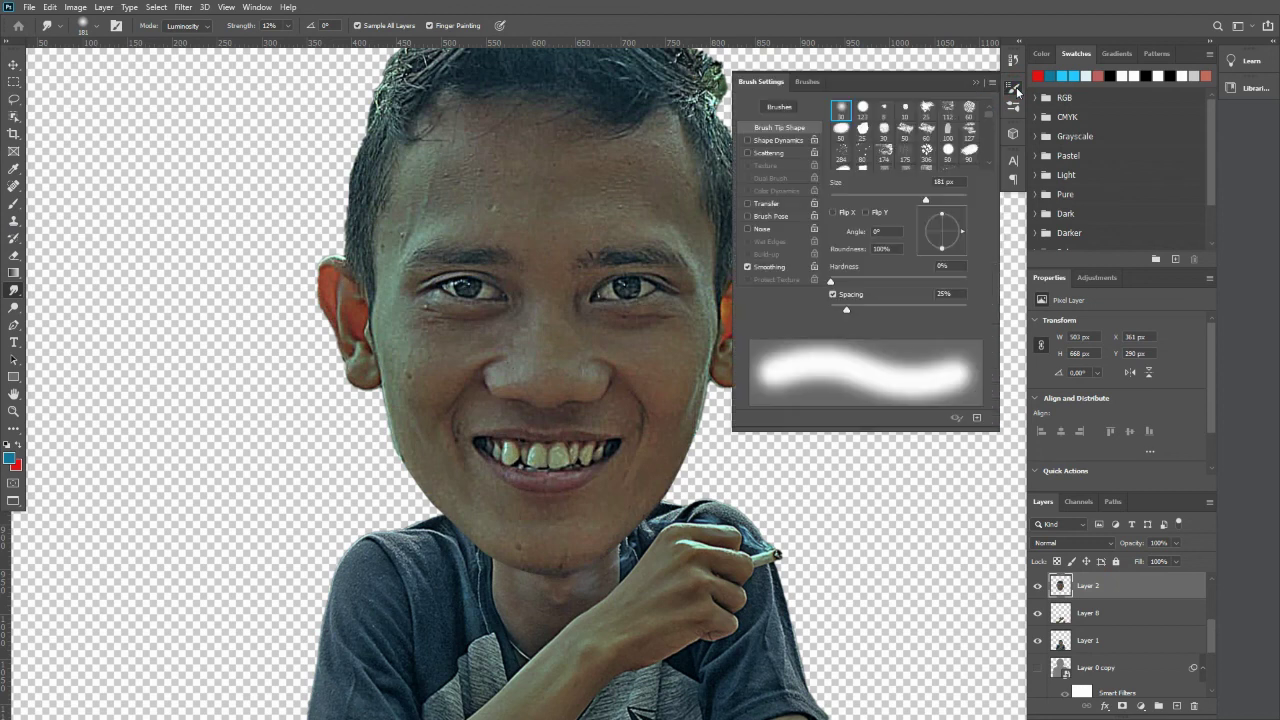
{"action": "left_click", "coordinate": [832, 294]}
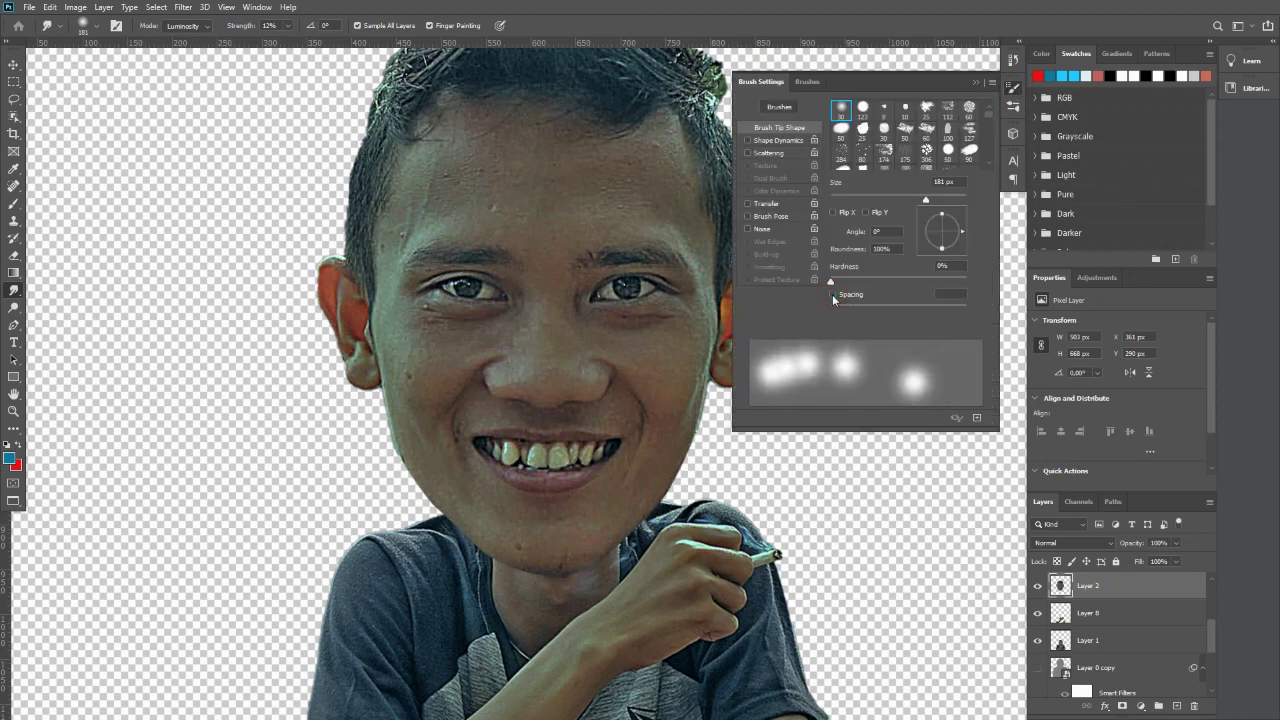
{"action": "left_click", "coordinate": [832, 294]}
{"action": "left_click_drag", "start_coordinate": [845, 311], "coordinate": [983, 311]}
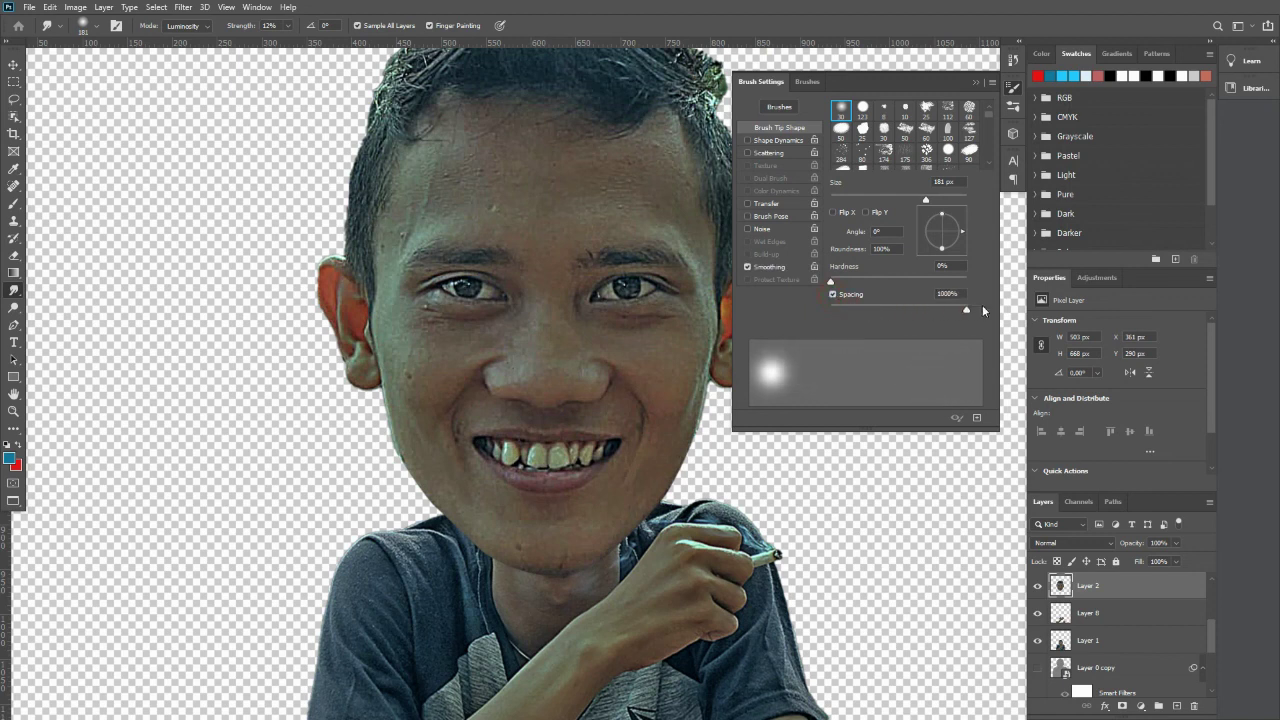
{"action": "left_click", "coordinate": [834, 295]}
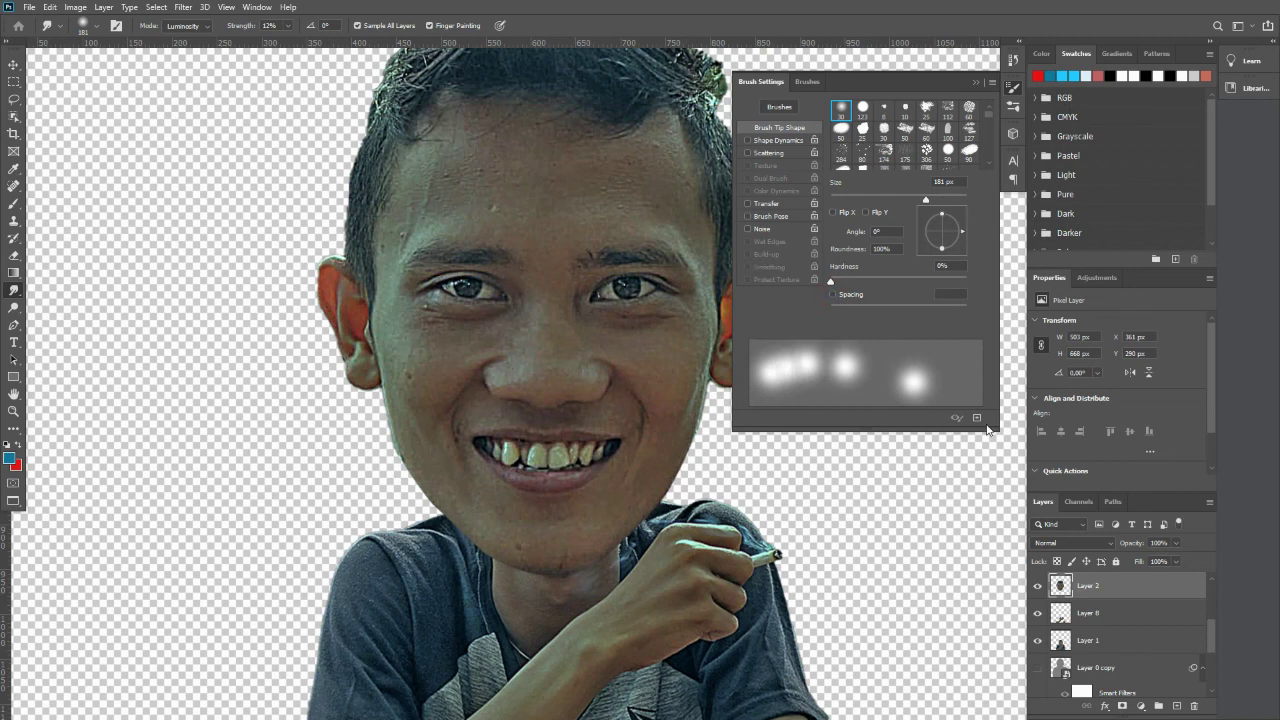
{"action": "left_click", "coordinate": [1016, 92]}
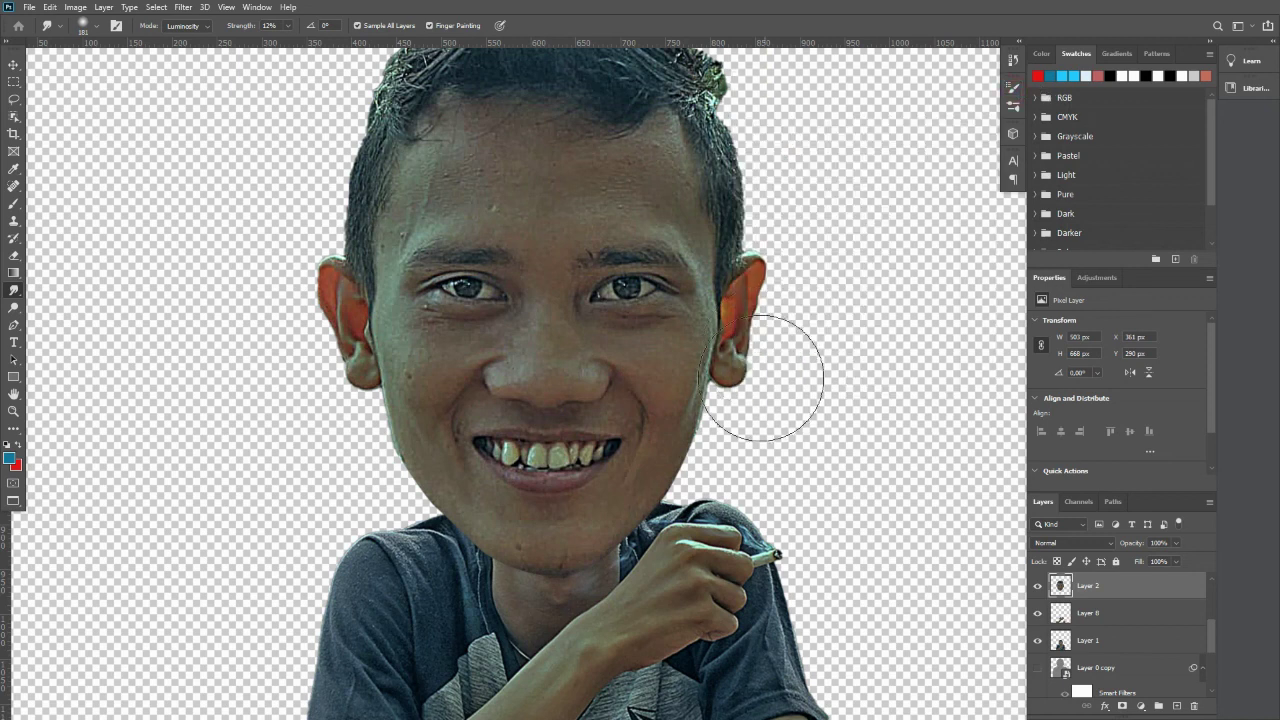
Add a new empty layer directly above the face layer and clip it to the face with a clipping mask.
{"action": "scroll", "coordinate": [1157, 607], "scroll_direction": "up", "scroll_amount": 1}
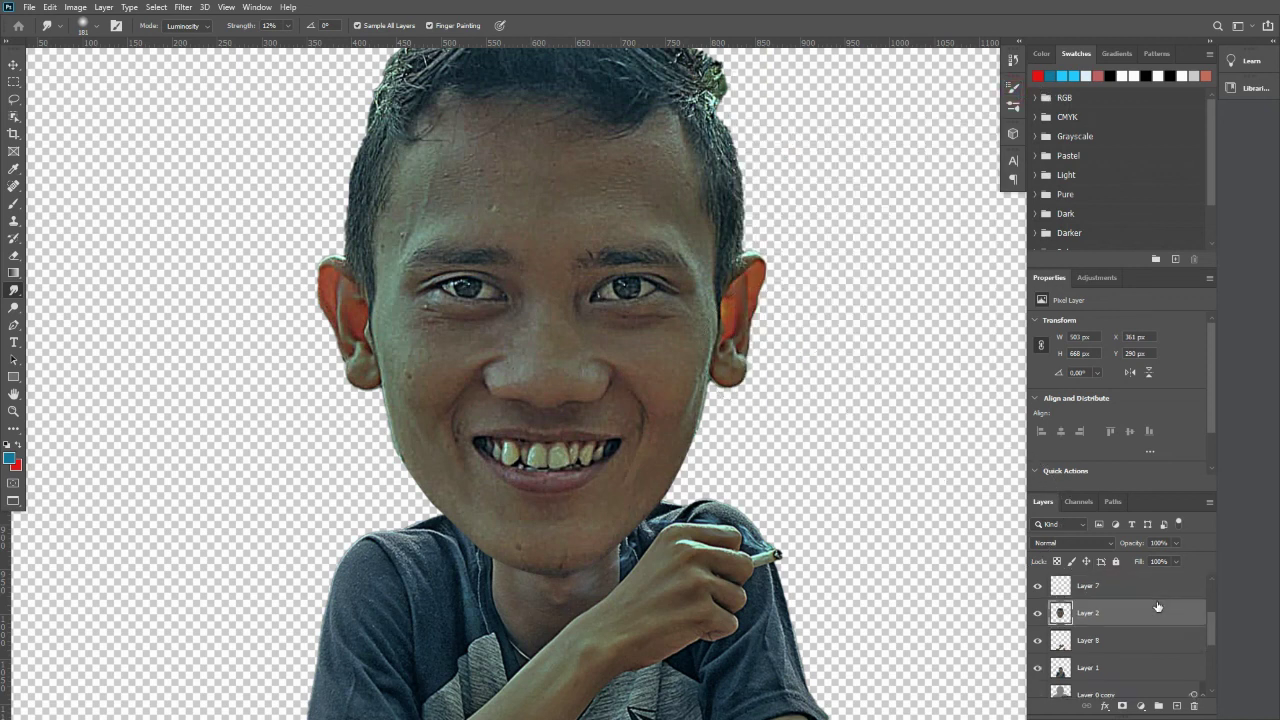
{"action": "left_click", "coordinate": [1177, 706]}
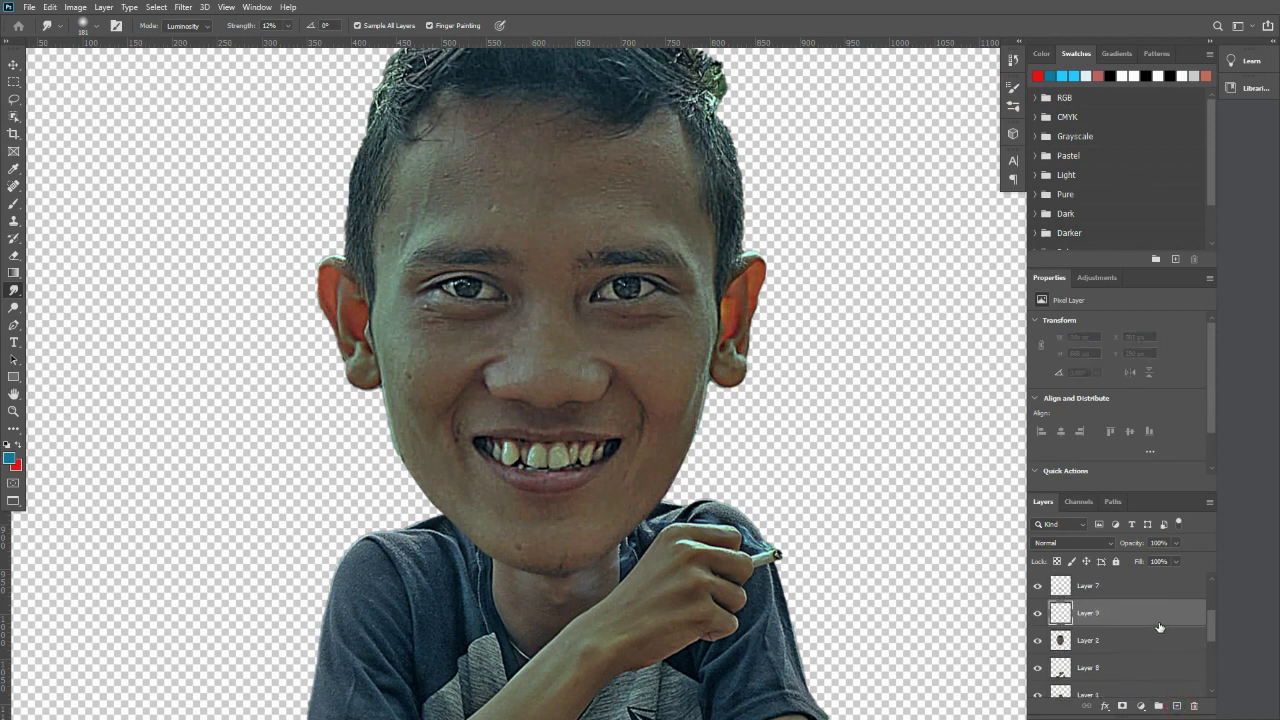
{"action": "right_click", "coordinate": [1157, 615]}
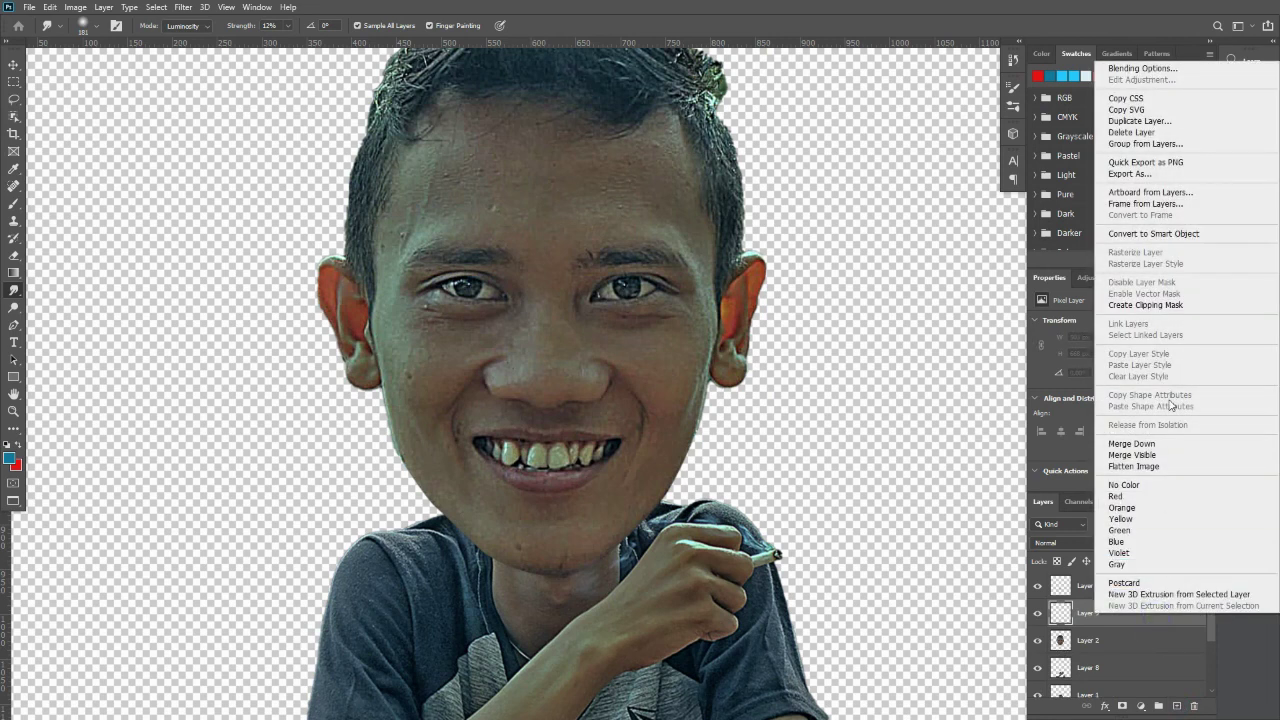
{"action": "left_click", "coordinate": [1152, 306]}
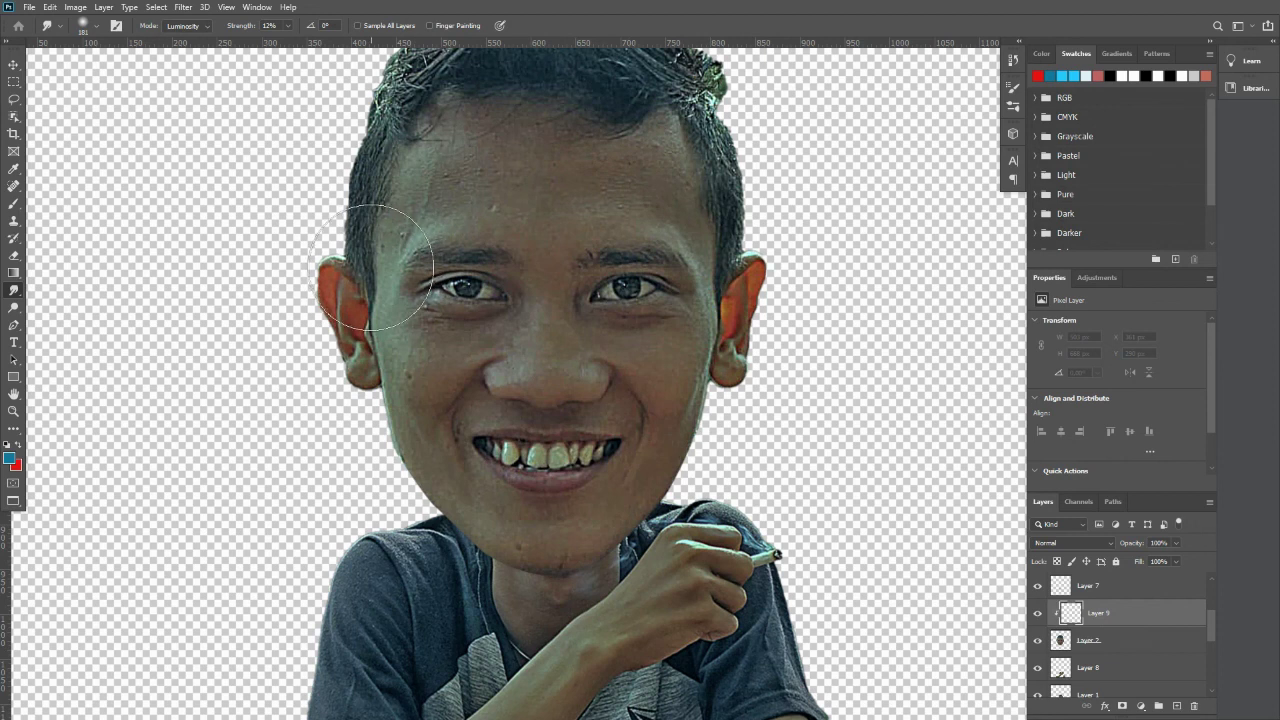
Enable Sample All Layers for the Smudge tool and set its strength to 23%.
{"action": "left_click", "coordinate": [357, 26]}
{"action": "left_click_drag", "start_coordinate": [558, 200], "coordinate": [405, 225]}
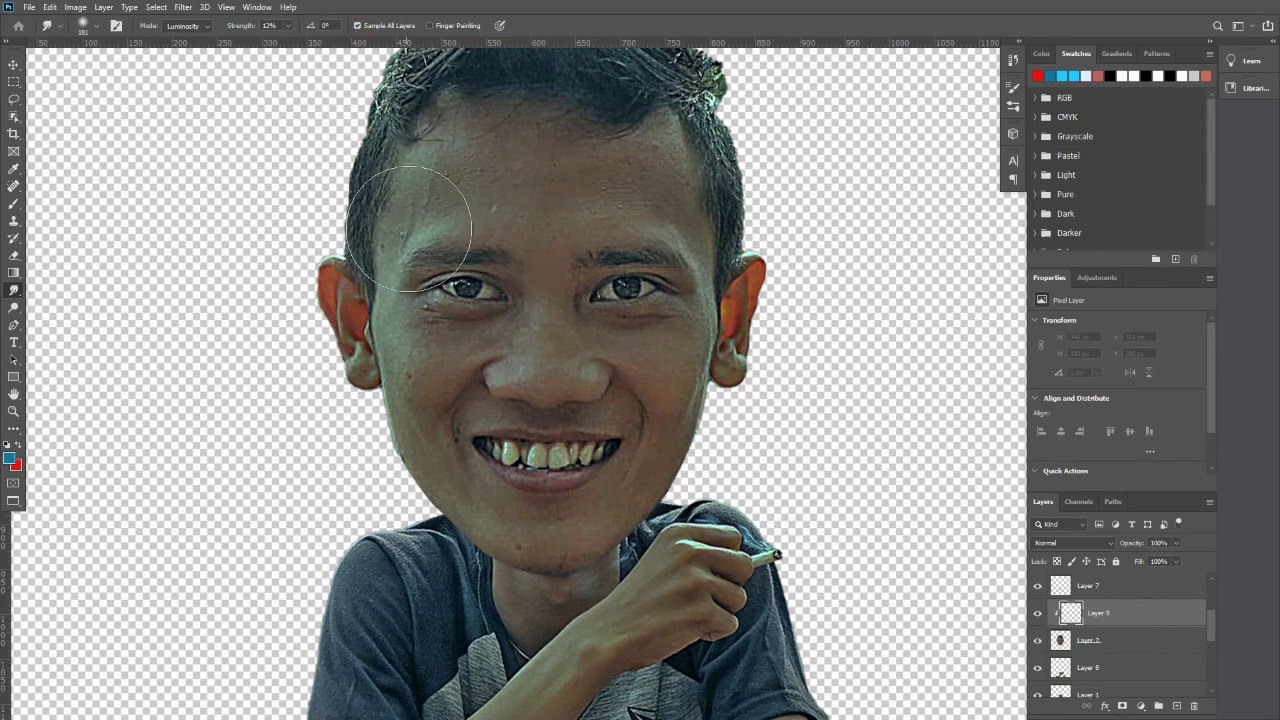
{"action": "left_click", "coordinate": [290, 28]}
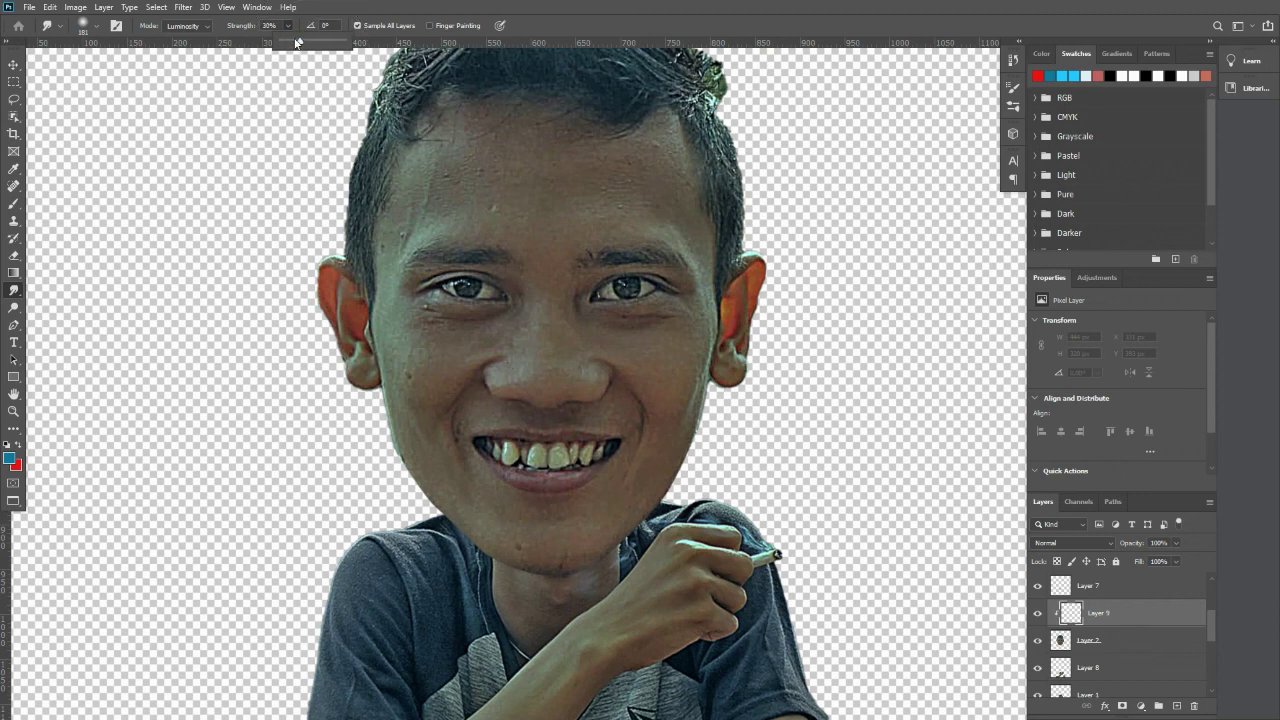
{"action": "left_click", "coordinate": [1107, 612]}
Smudge the forehead skin smooth on the clipped layer, using a smaller brush along the hairline.
{"action": "scroll", "coordinate": [592, 272], "scroll_direction": "up", "scroll_amount": 2}
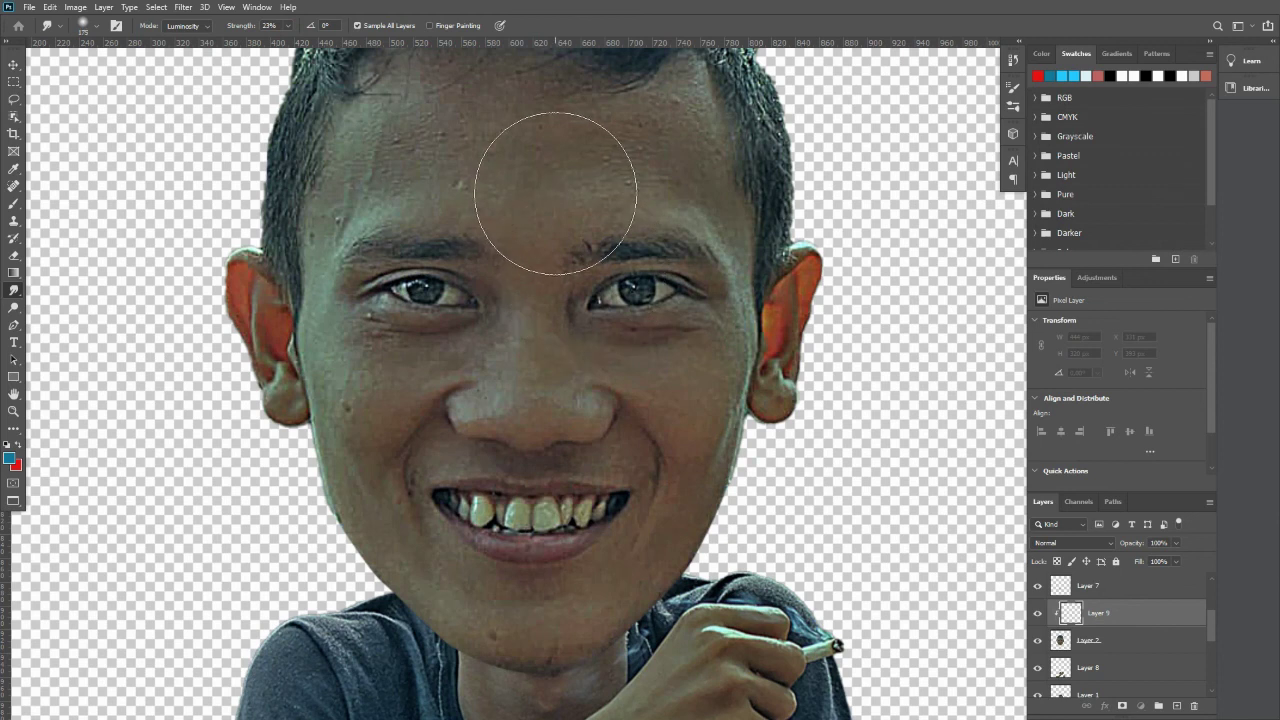
{"action": "mouse_move", "coordinate": [560, 183]}
{"action": "left_mouse_down"}
{"action": "mouse_move", "coordinate": [632, 162]}
{"action": "mouse_move", "coordinate": [612, 177]}
{"action": "mouse_move", "coordinate": [536, 171]}
{"action": "mouse_move", "coordinate": [563, 162]}
{"action": "mouse_move", "coordinate": [457, 184]}
{"action": "mouse_move", "coordinate": [458, 202]}
{"action": "mouse_move", "coordinate": [526, 192]}
{"action": "mouse_move", "coordinate": [516, 148]}
{"action": "mouse_move", "coordinate": [593, 275]}
{"action": "mouse_move", "coordinate": [731, 242]}
{"action": "mouse_move", "coordinate": [542, 248]}
{"action": "mouse_move", "coordinate": [581, 261]}
{"action": "mouse_move", "coordinate": [474, 264]}
{"action": "mouse_move", "coordinate": [447, 284]}
{"action": "mouse_move", "coordinate": [497, 235]}
{"action": "mouse_move", "coordinate": [559, 222]}
{"action": "mouse_move", "coordinate": [593, 250]}
{"action": "mouse_move", "coordinate": [623, 234]}
{"action": "mouse_move", "coordinate": [542, 215]}
{"action": "mouse_move", "coordinate": [605, 213]}
{"action": "mouse_move", "coordinate": [551, 198]}
{"action": "mouse_move", "coordinate": [498, 214]}
{"action": "mouse_move", "coordinate": [401, 325]}
{"action": "mouse_move", "coordinate": [408, 343]}
{"action": "mouse_move", "coordinate": [557, 298]}
{"action": "mouse_move", "coordinate": [476, 313]}
{"action": "mouse_move", "coordinate": [666, 277]}
{"action": "mouse_move", "coordinate": [655, 284]}
{"action": "mouse_move", "coordinate": [588, 242]}
{"action": "mouse_move", "coordinate": [744, 238]}
{"action": "mouse_move", "coordinate": [766, 254]}
{"action": "mouse_move", "coordinate": [746, 208]}
{"action": "mouse_move", "coordinate": [695, 232]}
{"action": "mouse_move", "coordinate": [608, 211]}
{"action": "mouse_move", "coordinate": [650, 200]}
{"action": "mouse_move", "coordinate": [596, 175]}
{"action": "mouse_move", "coordinate": [455, 190]}
{"action": "mouse_move", "coordinate": [440, 225]}
{"action": "mouse_move", "coordinate": [523, 280]}
{"action": "mouse_move", "coordinate": [460, 251]}
{"action": "mouse_move", "coordinate": [466, 214]}
{"action": "mouse_move", "coordinate": [520, 240]}
{"action": "left_mouse_up"}
{"action": "key", "text": "space"}
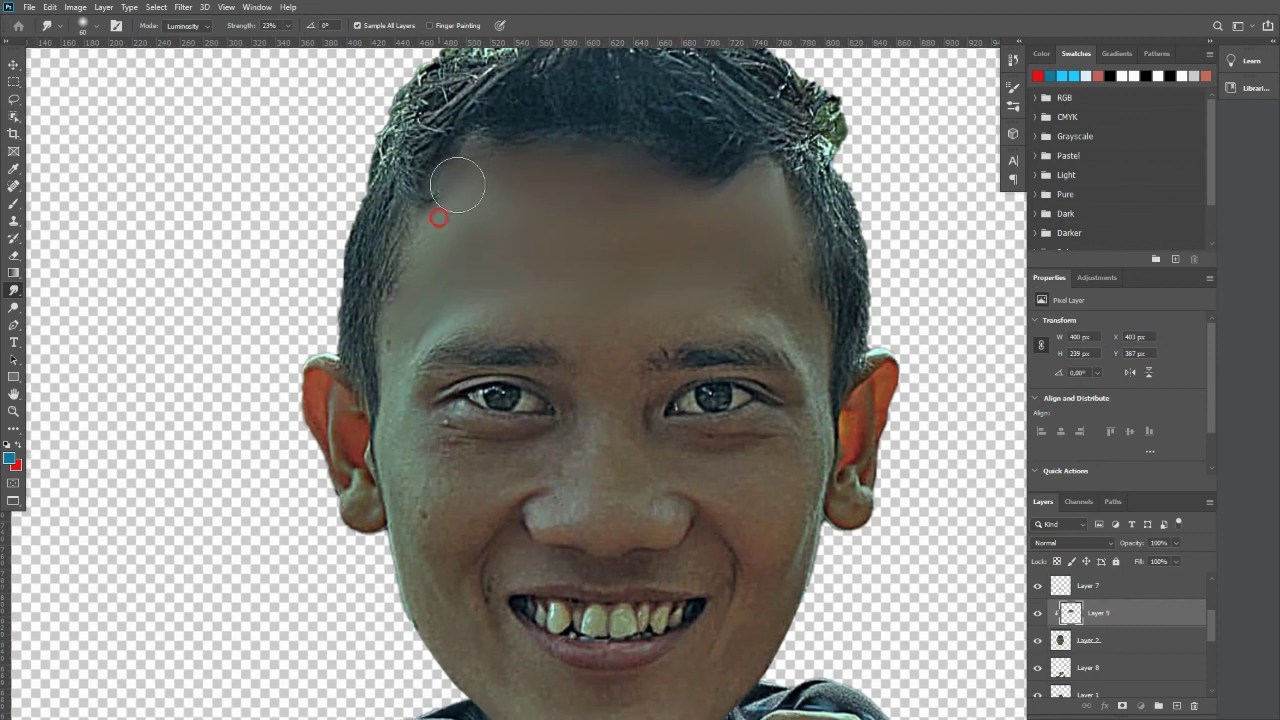
{"action": "mouse_move", "coordinate": [488, 162]}
{"action": "left_mouse_down"}
{"action": "mouse_move", "coordinate": [560, 154]}
{"action": "mouse_move", "coordinate": [620, 177]}
{"action": "mouse_move", "coordinate": [516, 160]}
{"action": "left_mouse_up"}
{"action": "key", "text": "space"}
{"action": "mouse_move", "coordinate": [660, 212]}
{"action": "left_mouse_down"}
{"action": "mouse_move", "coordinate": [630, 180]}
{"action": "mouse_move", "coordinate": [534, 195]}
{"action": "mouse_move", "coordinate": [510, 193]}
{"action": "mouse_move", "coordinate": [497, 168]}
{"action": "mouse_move", "coordinate": [403, 169]}
{"action": "left_mouse_up"}
{"action": "key", "text": "space"}
{"action": "left_click_drag", "start_coordinate": [506, 183], "coordinate": [490, 143]}
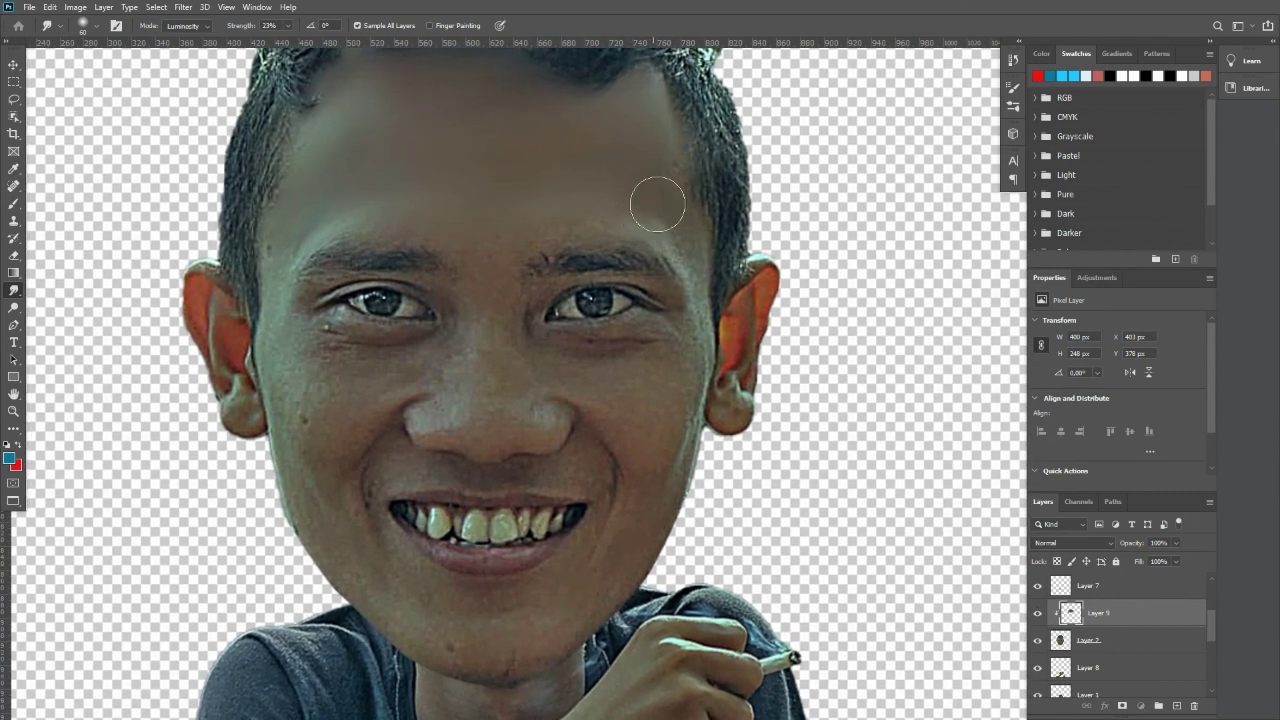
Smudge the skin smooth between and above the eyebrows and across both temples.
{"action": "scroll", "coordinate": [657, 205], "scroll_direction": "up", "scroll_amount": 1}
{"action": "mouse_move", "coordinate": [657, 205]}
{"action": "left_mouse_down"}
{"action": "mouse_move", "coordinate": [681, 176]}
{"action": "mouse_move", "coordinate": [674, 197]}
{"action": "mouse_move", "coordinate": [621, 187]}
{"action": "mouse_move", "coordinate": [696, 258]}
{"action": "mouse_move", "coordinate": [688, 234]}
{"action": "mouse_move", "coordinate": [557, 226]}
{"action": "mouse_move", "coordinate": [601, 230]}
{"action": "mouse_move", "coordinate": [531, 249]}
{"action": "mouse_move", "coordinate": [625, 251]}
{"action": "mouse_move", "coordinate": [474, 244]}
{"action": "mouse_move", "coordinate": [592, 236]}
{"action": "left_mouse_up"}
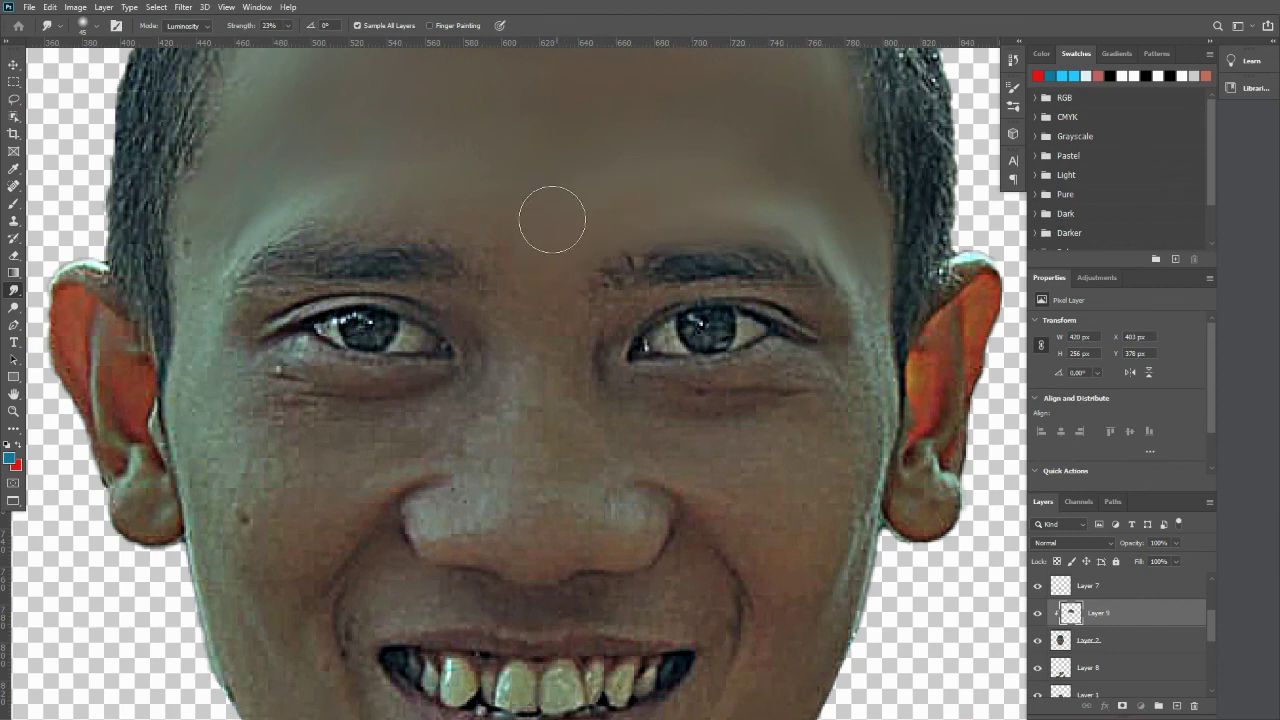
{"action": "left_click_drag", "start_coordinate": [551, 214], "coordinate": [649, 257]}
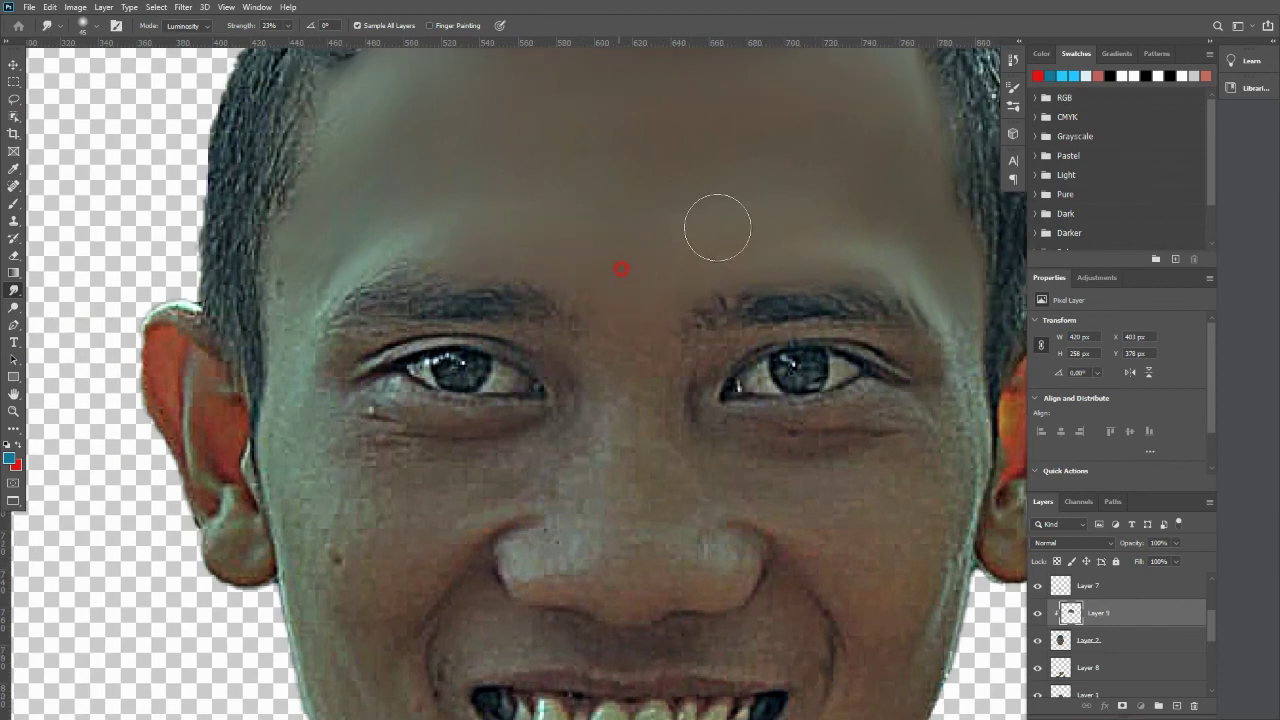
{"action": "left_click_drag", "start_coordinate": [506, 240], "coordinate": [654, 190]}
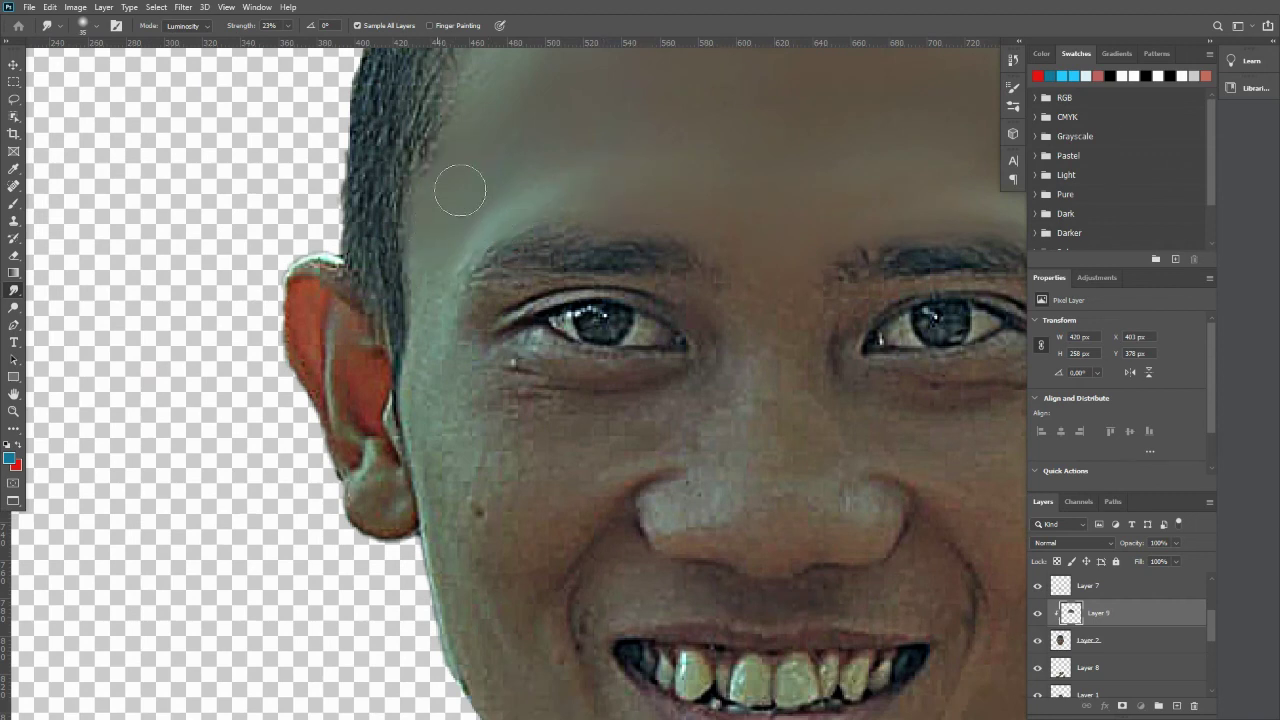
{"action": "left_click_drag", "start_coordinate": [553, 199], "coordinate": [606, 194]}
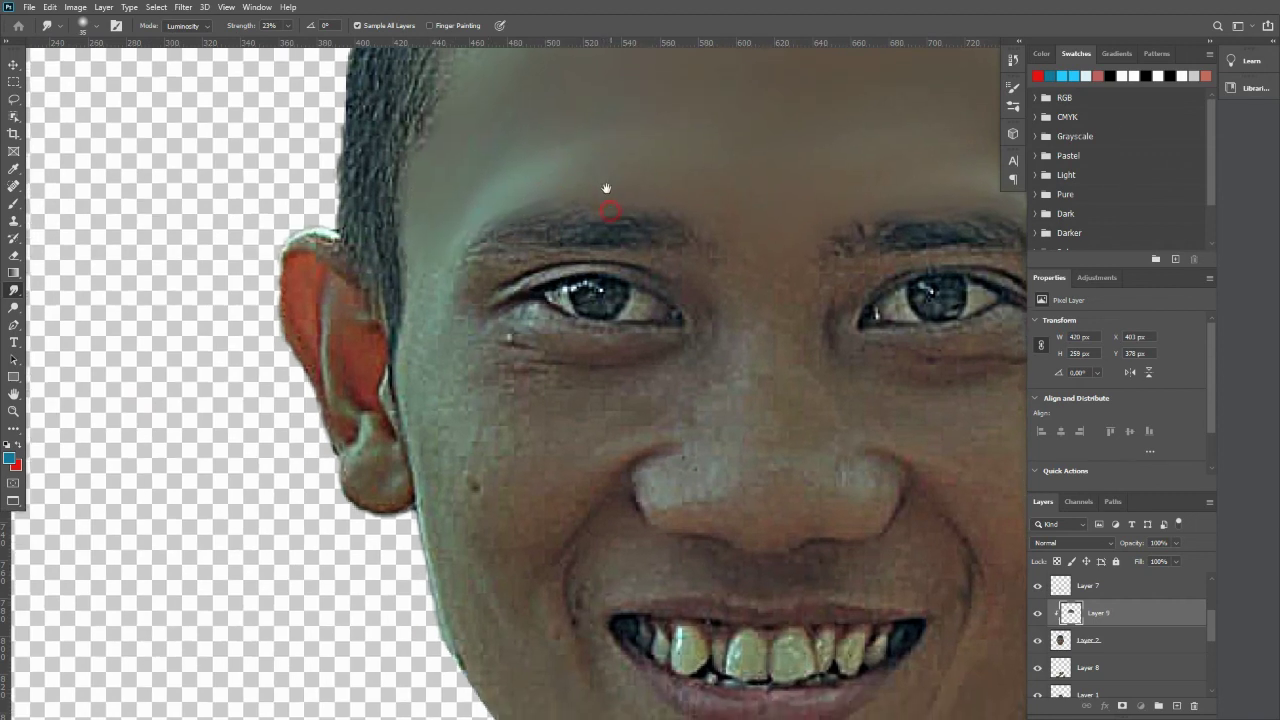
{"action": "mouse_move", "coordinate": [763, 246]}
{"action": "left_mouse_down"}
{"action": "mouse_move", "coordinate": [763, 337]}
{"action": "mouse_move", "coordinate": [785, 325]}
{"action": "mouse_move", "coordinate": [723, 229]}
{"action": "mouse_move", "coordinate": [657, 186]}
{"action": "mouse_move", "coordinate": [720, 194]}
{"action": "mouse_move", "coordinate": [637, 177]}
{"action": "left_mouse_up"}
{"action": "left_click_drag", "start_coordinate": [828, 187], "coordinate": [543, 209]}
Smudge the skin smooth beneath and around the eye on the picture's right side, including its inner corner beside the nose.
{"action": "left_click_drag", "start_coordinate": [731, 281], "coordinate": [731, 217]}
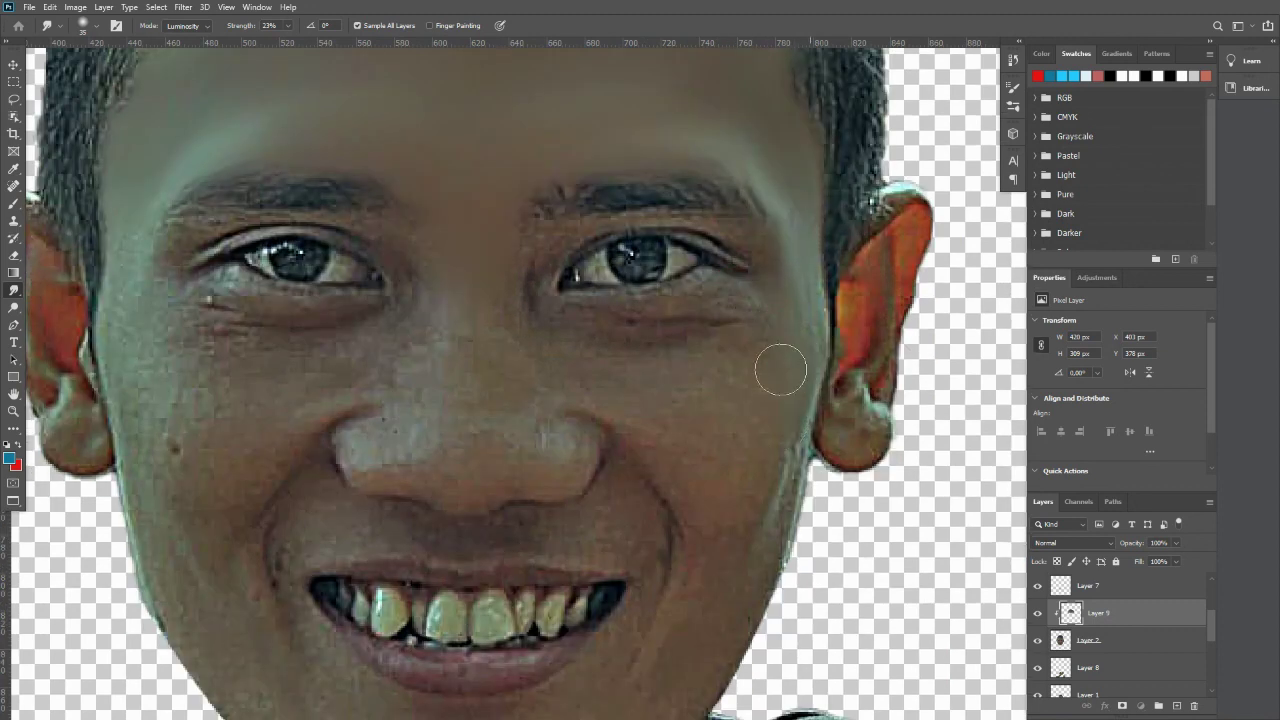
{"action": "mouse_move", "coordinate": [651, 313]}
{"action": "left_mouse_down"}
{"action": "mouse_move", "coordinate": [589, 323]}
{"action": "mouse_move", "coordinate": [740, 310]}
{"action": "mouse_move", "coordinate": [534, 333]}
{"action": "left_mouse_up"}
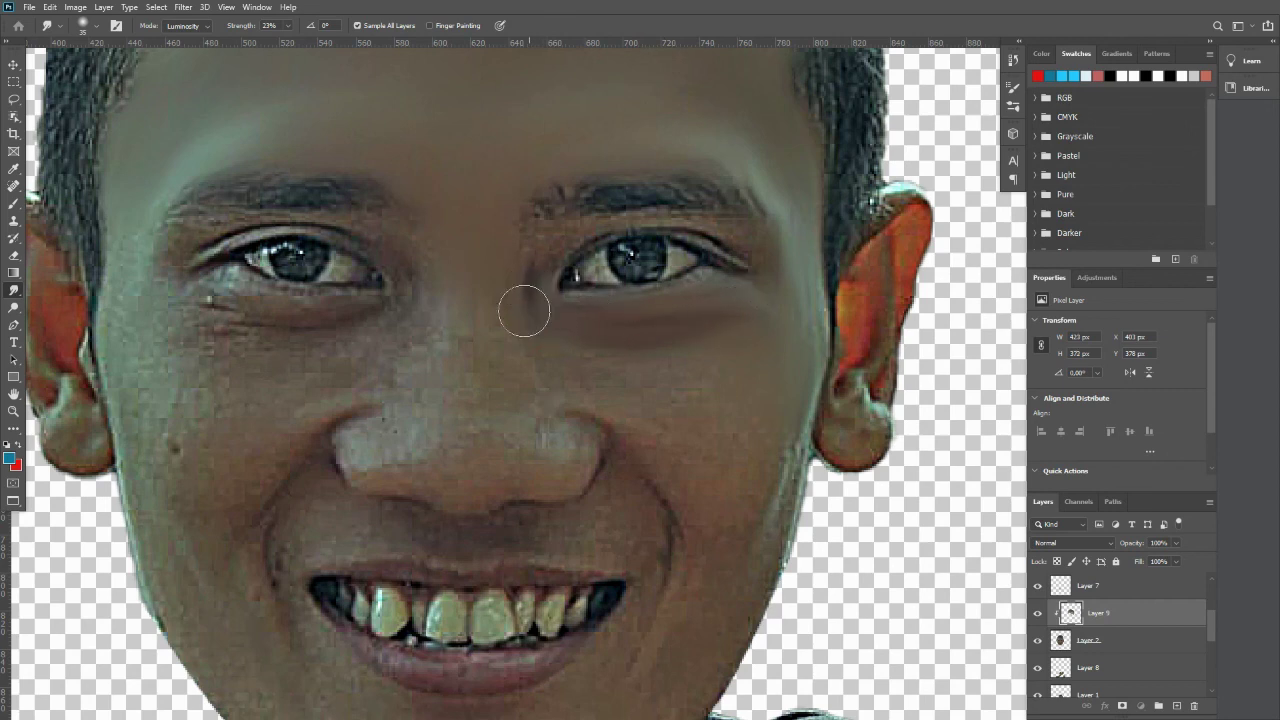
{"action": "left_click_drag", "start_coordinate": [610, 366], "coordinate": [610, 323]}
{"action": "mouse_move", "coordinate": [708, 270]}
{"action": "left_mouse_down"}
{"action": "mouse_move", "coordinate": [638, 298]}
{"action": "mouse_move", "coordinate": [702, 266]}
{"action": "mouse_move", "coordinate": [591, 293]}
{"action": "mouse_move", "coordinate": [713, 245]}
{"action": "mouse_move", "coordinate": [548, 234]}
{"action": "left_mouse_up"}
Smudge the eyebrow and upper eyelid on the picture's right side into soft, smooth shapes.
{"action": "left_click", "coordinate": [538, 225]}
{"action": "left_click", "coordinate": [587, 183]}
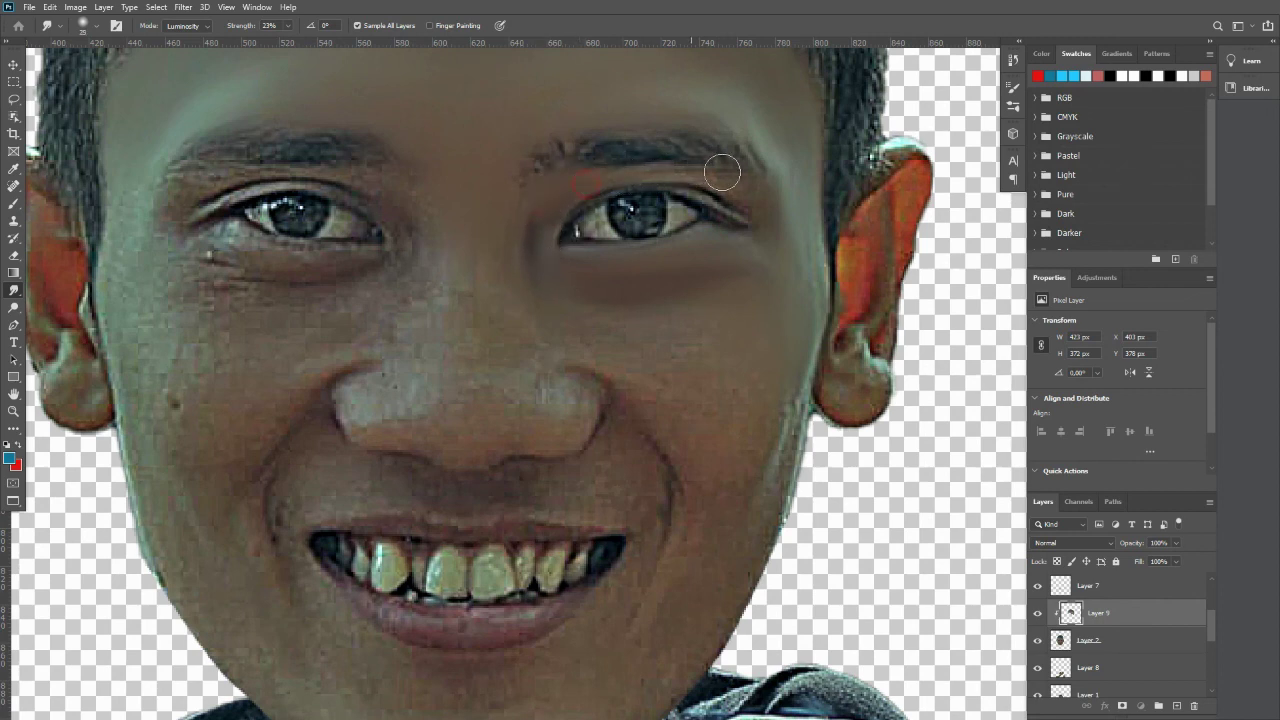
{"action": "left_click_drag", "start_coordinate": [731, 205], "coordinate": [605, 181]}
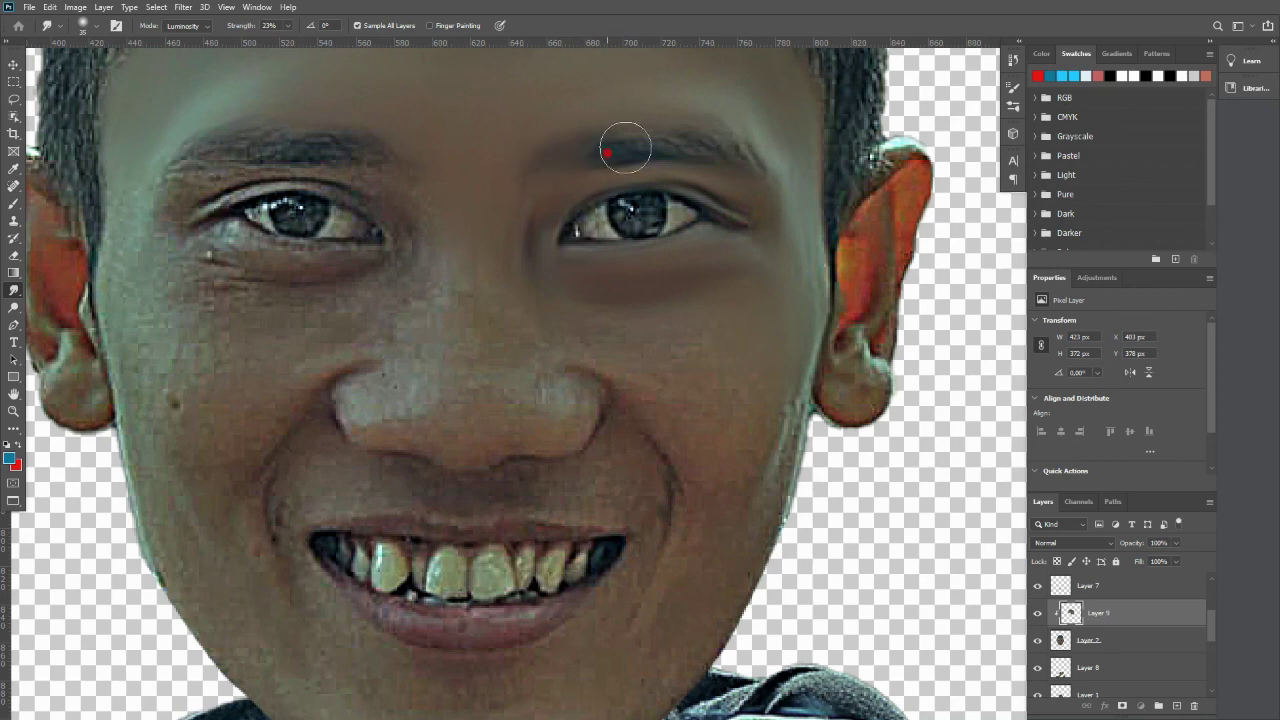
{"action": "mouse_move", "coordinate": [754, 160]}
{"action": "left_mouse_down"}
{"action": "mouse_move", "coordinate": [710, 140]}
{"action": "mouse_move", "coordinate": [554, 157]}
{"action": "mouse_move", "coordinate": [519, 208]}
{"action": "mouse_move", "coordinate": [517, 195]}
{"action": "mouse_move", "coordinate": [508, 238]}
{"action": "left_mouse_up"}
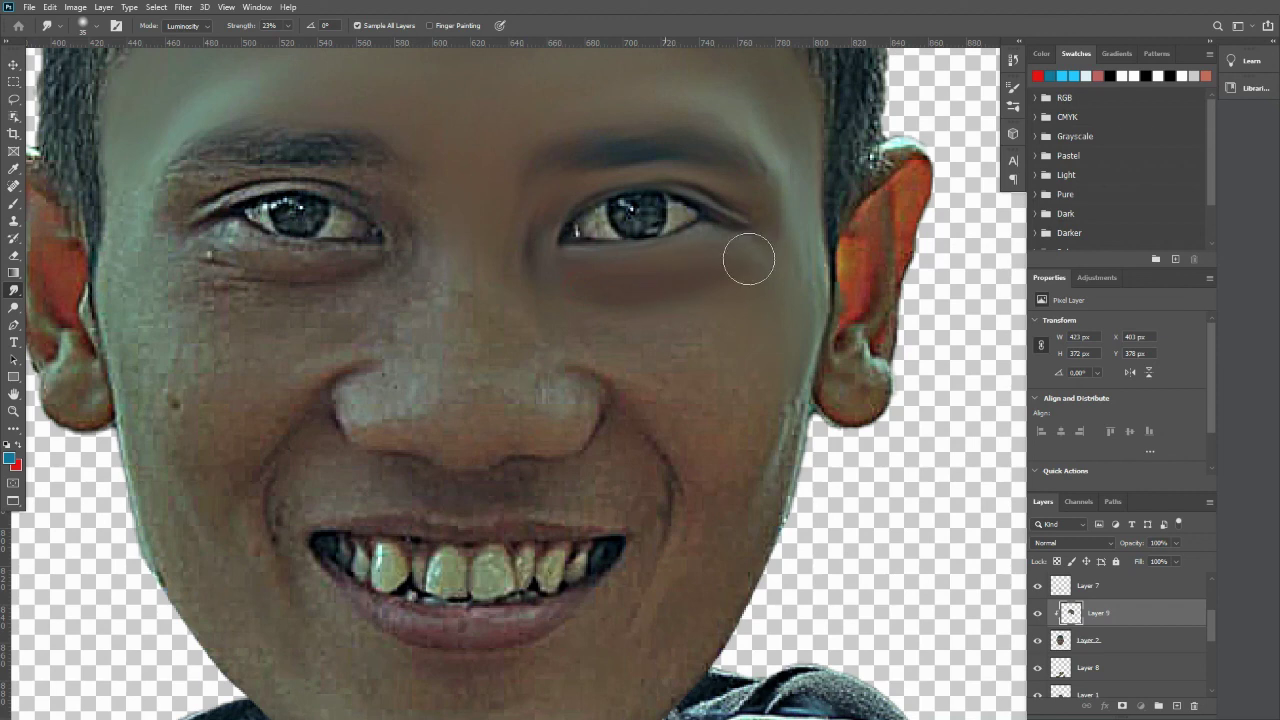
Smudge the cheek skin smooth below the eye and out to the face edge on the picture's right side.
{"action": "left_click_drag", "start_coordinate": [735, 277], "coordinate": [754, 257]}
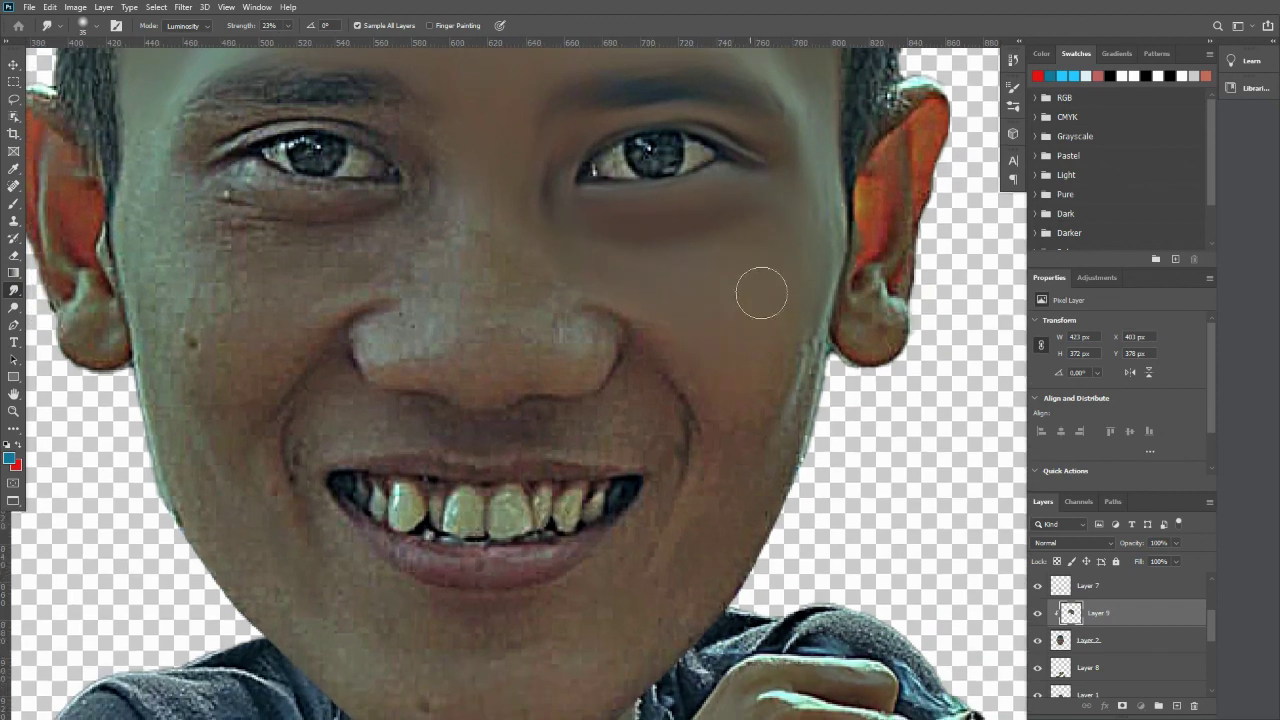
{"action": "left_click_drag", "start_coordinate": [789, 246], "coordinate": [779, 184]}
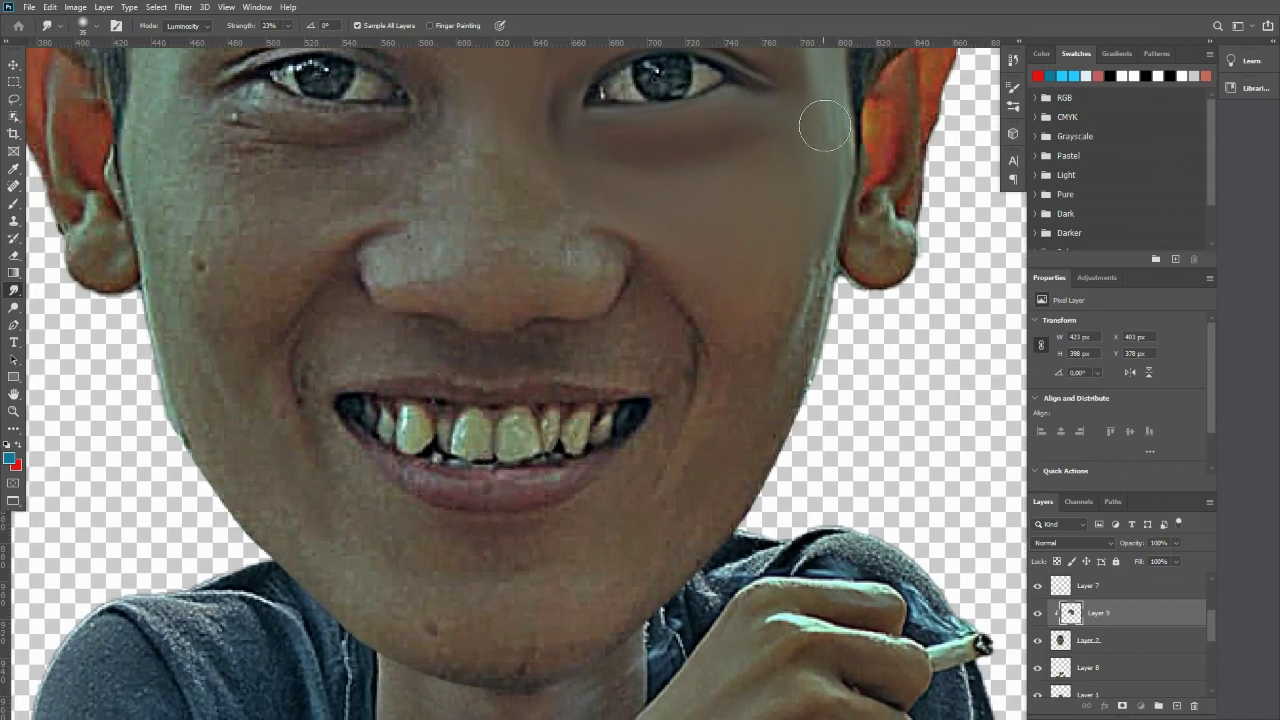
{"action": "mouse_move", "coordinate": [800, 274]}
{"action": "left_mouse_down"}
{"action": "mouse_move", "coordinate": [808, 214]}
{"action": "mouse_move", "coordinate": [794, 294]}
{"action": "mouse_move", "coordinate": [820, 177]}
{"action": "mouse_move", "coordinate": [773, 323]}
{"action": "mouse_move", "coordinate": [794, 249]}
{"action": "left_mouse_up"}
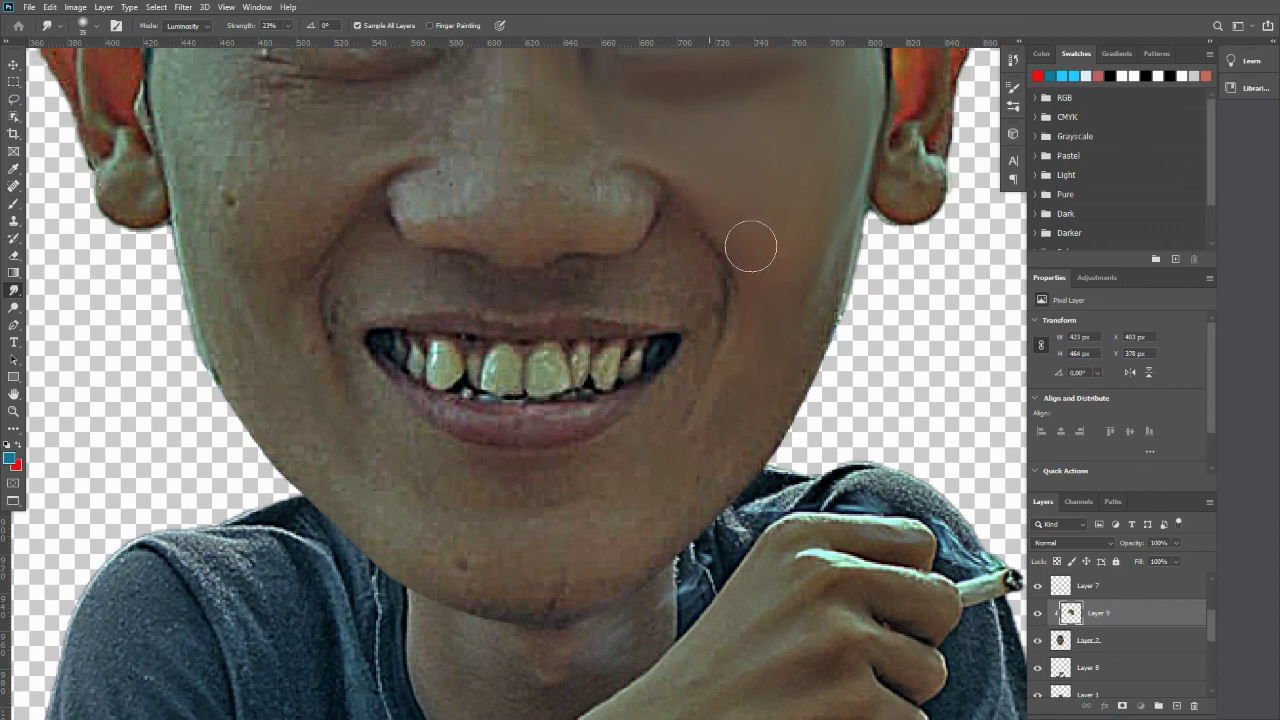
Smudge the smile fold and the cheek beside the mouth smooth on the picture's right side.
{"action": "left_click", "coordinate": [700, 263]}
{"action": "left_click_drag", "start_coordinate": [719, 268], "coordinate": [737, 224]}
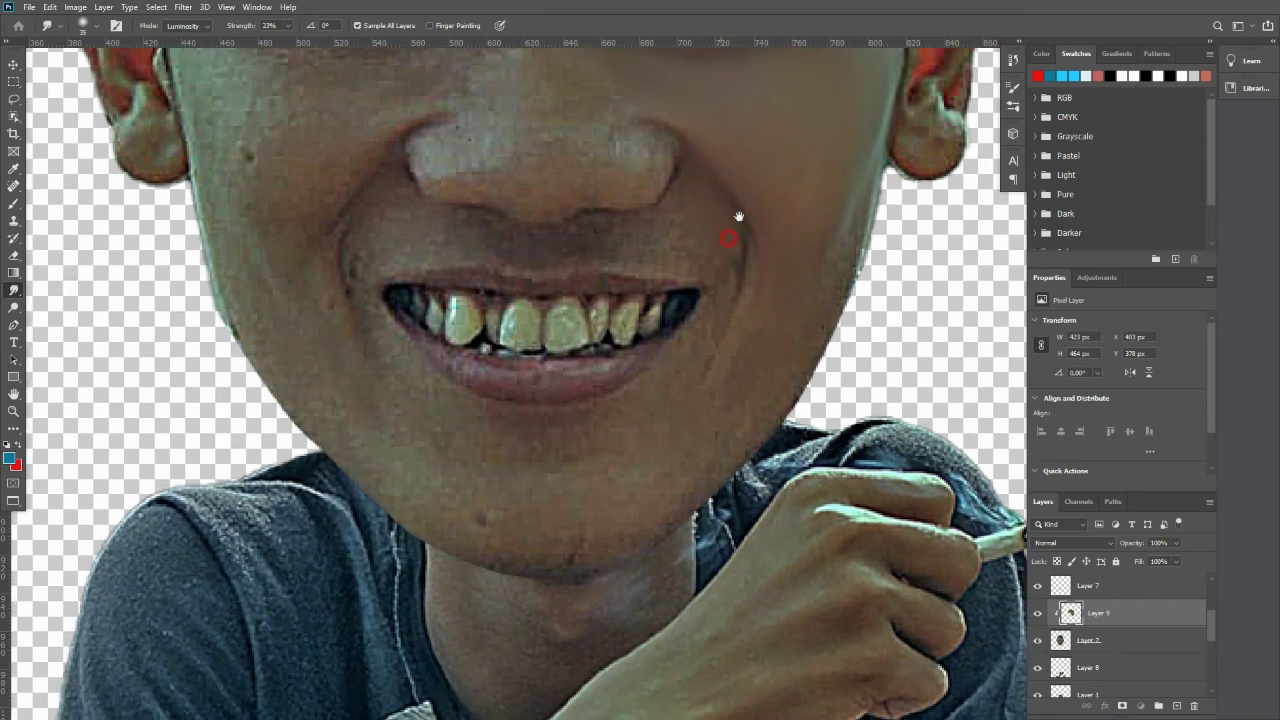
{"action": "left_click", "coordinate": [741, 234]}
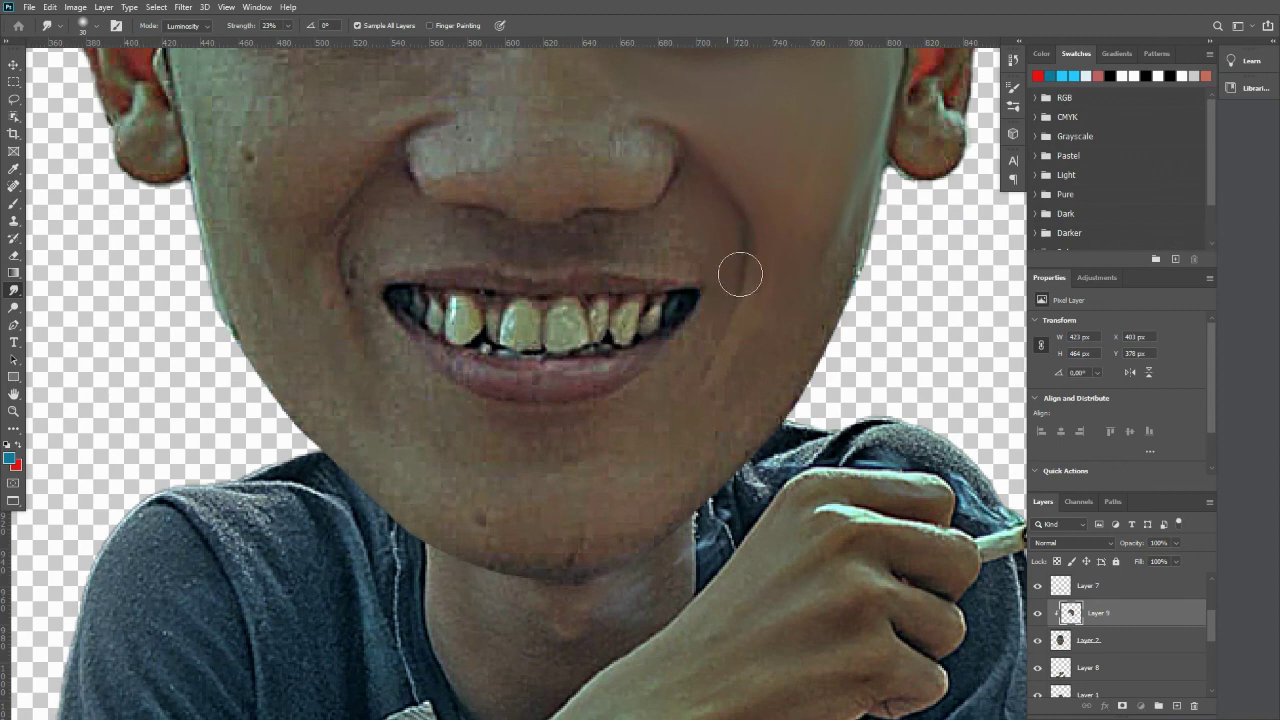
{"action": "left_click", "coordinate": [724, 247]}
{"action": "left_click_drag", "start_coordinate": [726, 266], "coordinate": [733, 304]}
{"action": "mouse_move", "coordinate": [841, 266]}
{"action": "left_mouse_down"}
{"action": "mouse_move", "coordinate": [803, 309]}
{"action": "mouse_move", "coordinate": [851, 214]}
{"action": "mouse_move", "coordinate": [863, 149]}
{"action": "mouse_move", "coordinate": [830, 178]}
{"action": "mouse_move", "coordinate": [809, 274]}
{"action": "mouse_move", "coordinate": [786, 300]}
{"action": "left_mouse_up"}
Smudge the chin skin smooth below the lower lip and along the jaw edge.
{"action": "key", "text": "space"}
{"action": "mouse_move", "coordinate": [694, 446]}
{"action": "left_mouse_down"}
{"action": "mouse_move", "coordinate": [834, 251]}
{"action": "mouse_move", "coordinate": [700, 343]}
{"action": "mouse_move", "coordinate": [696, 381]}
{"action": "left_mouse_up"}
{"action": "key", "text": "space"}
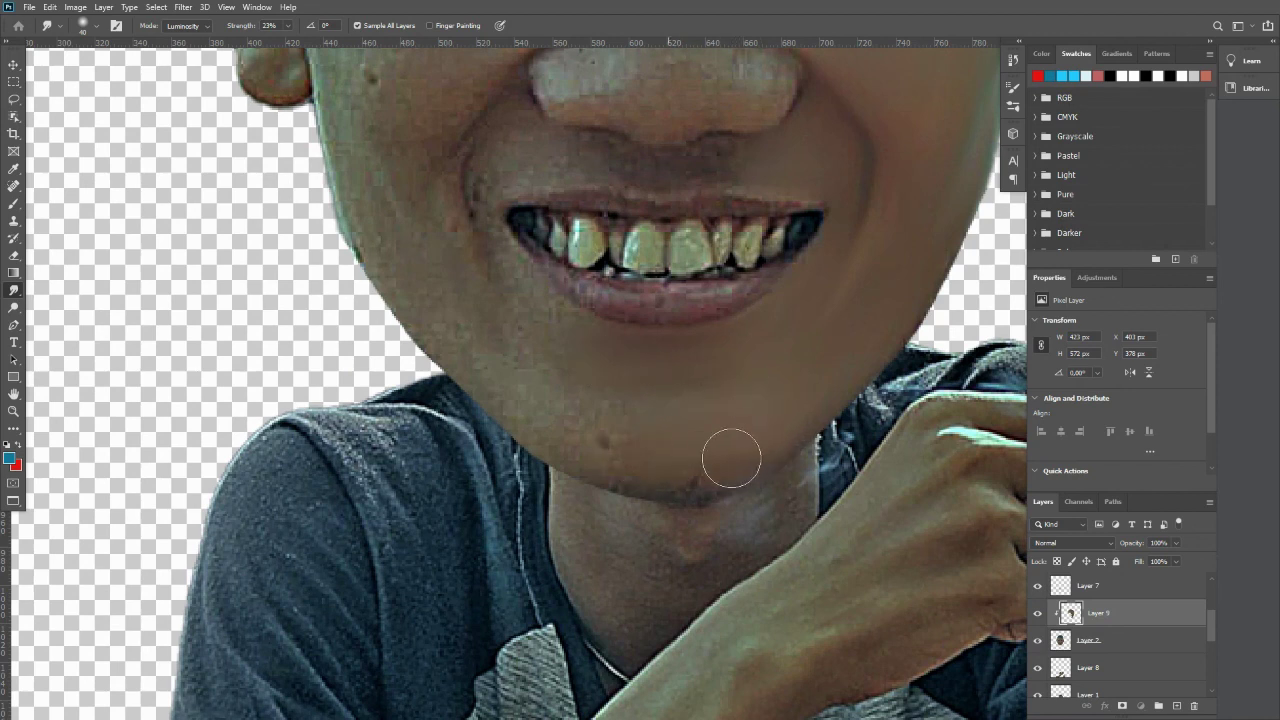
{"action": "mouse_move", "coordinate": [580, 441]}
{"action": "left_mouse_down"}
{"action": "mouse_move", "coordinate": [666, 443]}
{"action": "mouse_move", "coordinate": [571, 391]}
{"action": "mouse_move", "coordinate": [666, 491]}
{"action": "left_mouse_up"}
{"action": "key", "text": "space"}
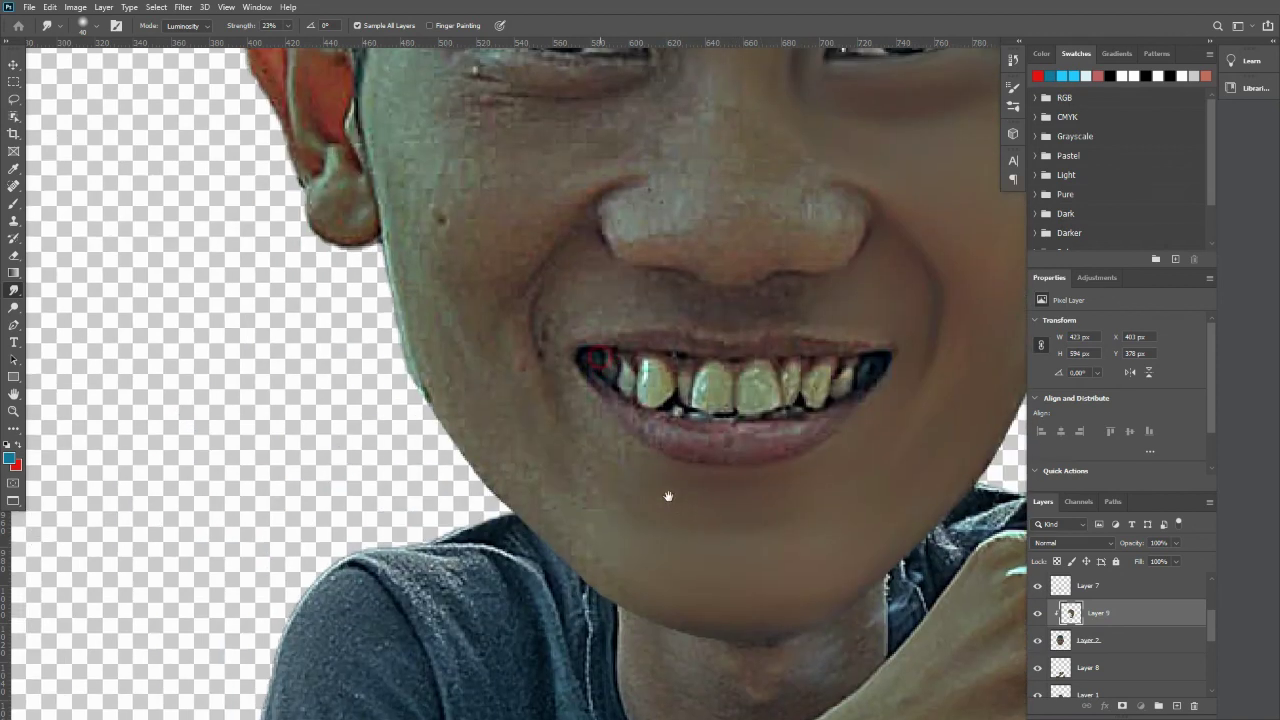
Smudge the smile fold and jaw skin smooth on the picture's left side, blending them into the chin.
{"action": "left_click", "coordinate": [557, 394]}
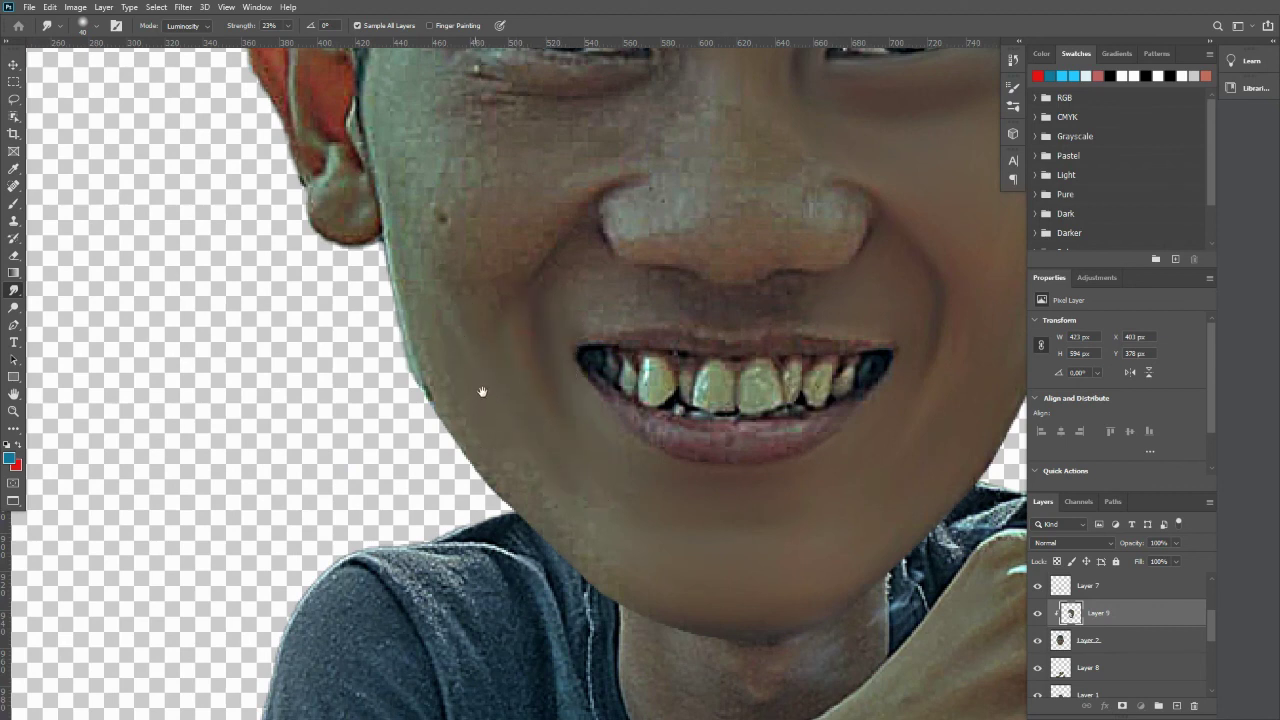
{"action": "key", "text": "space"}
{"action": "left_click_drag", "start_coordinate": [486, 391], "coordinate": [506, 310]}
{"action": "left_click", "coordinate": [620, 450]}
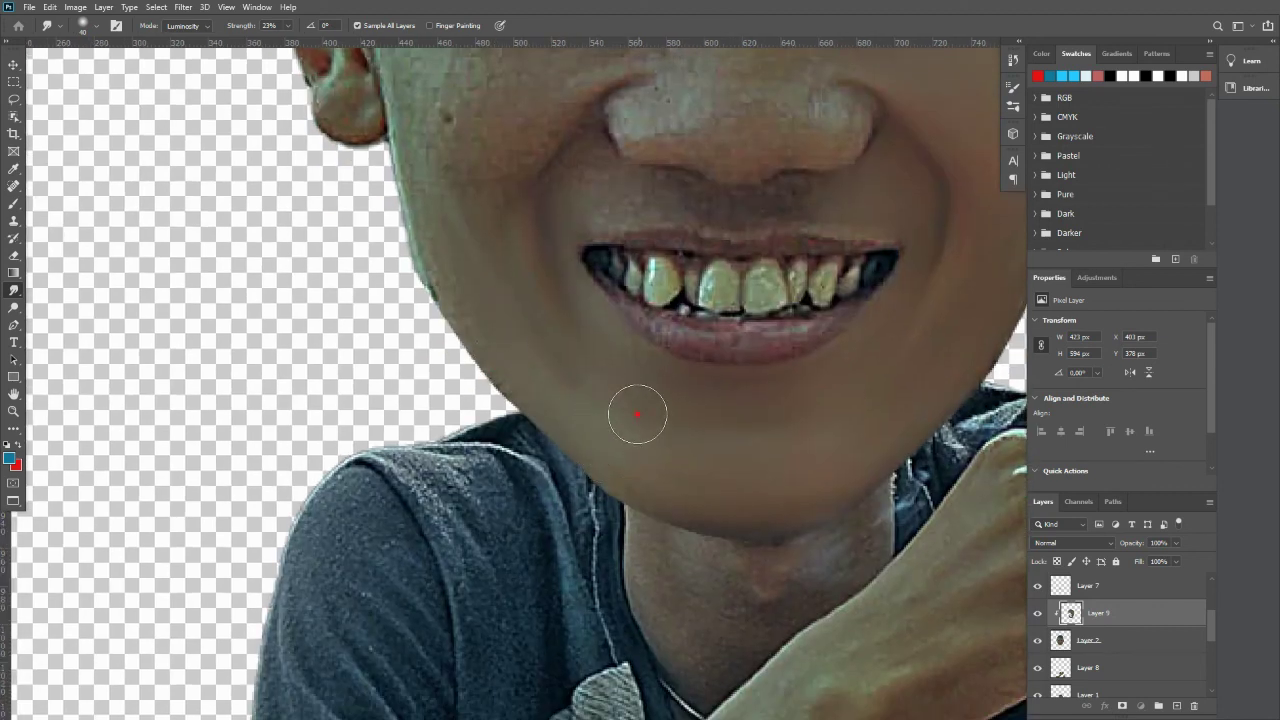
Smudge the cheek skin smooth between the earlobe and the nose on the picture's left side.
{"action": "key", "text": "space"}
{"action": "left_click_drag", "start_coordinate": [438, 197], "coordinate": [468, 300]}
{"action": "left_click", "coordinate": [498, 320]}
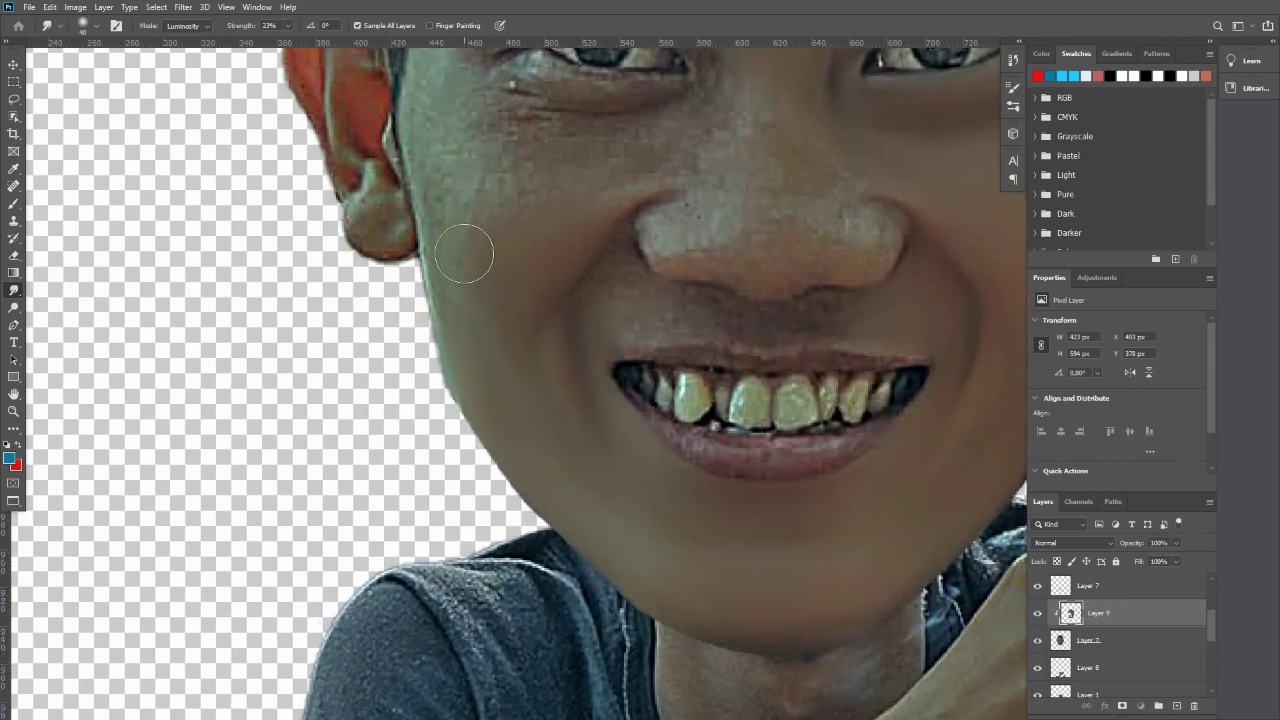
{"action": "key", "text": "space"}
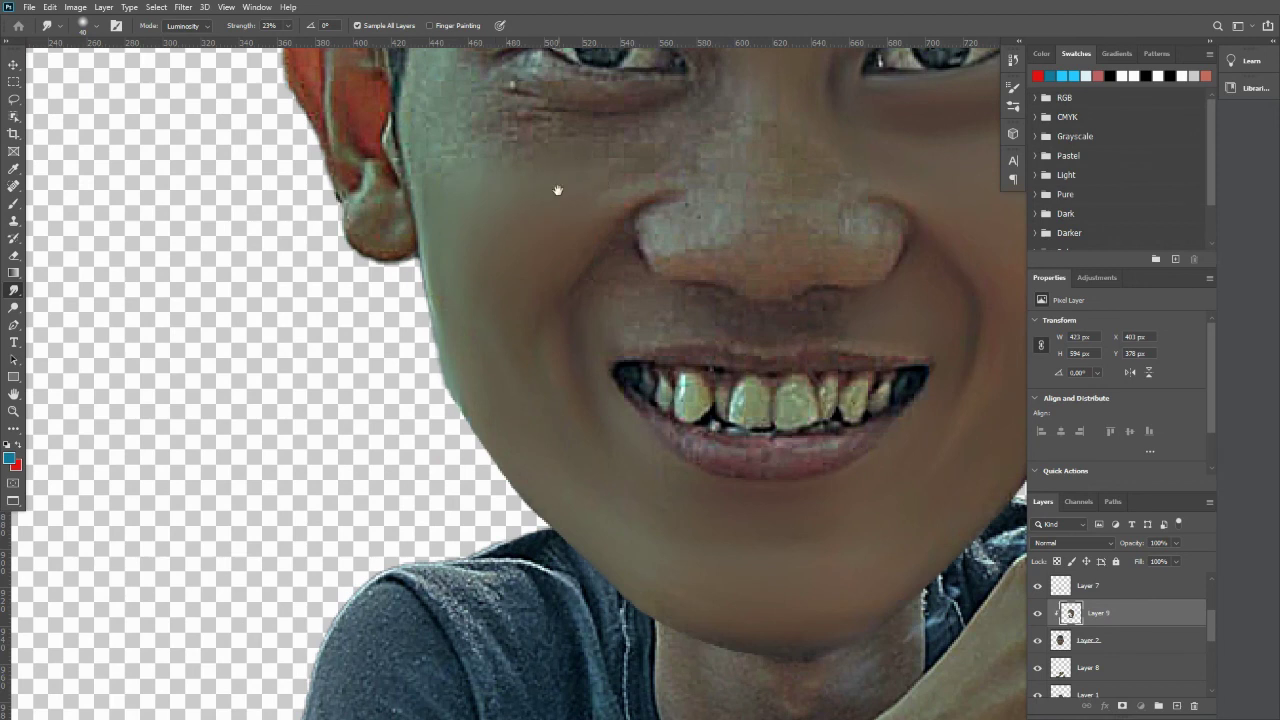
Smudge the under-eye wrinkles and the skin toward the ear smooth on the picture's left side.
{"action": "left_click_drag", "start_coordinate": [557, 189], "coordinate": [549, 319]}
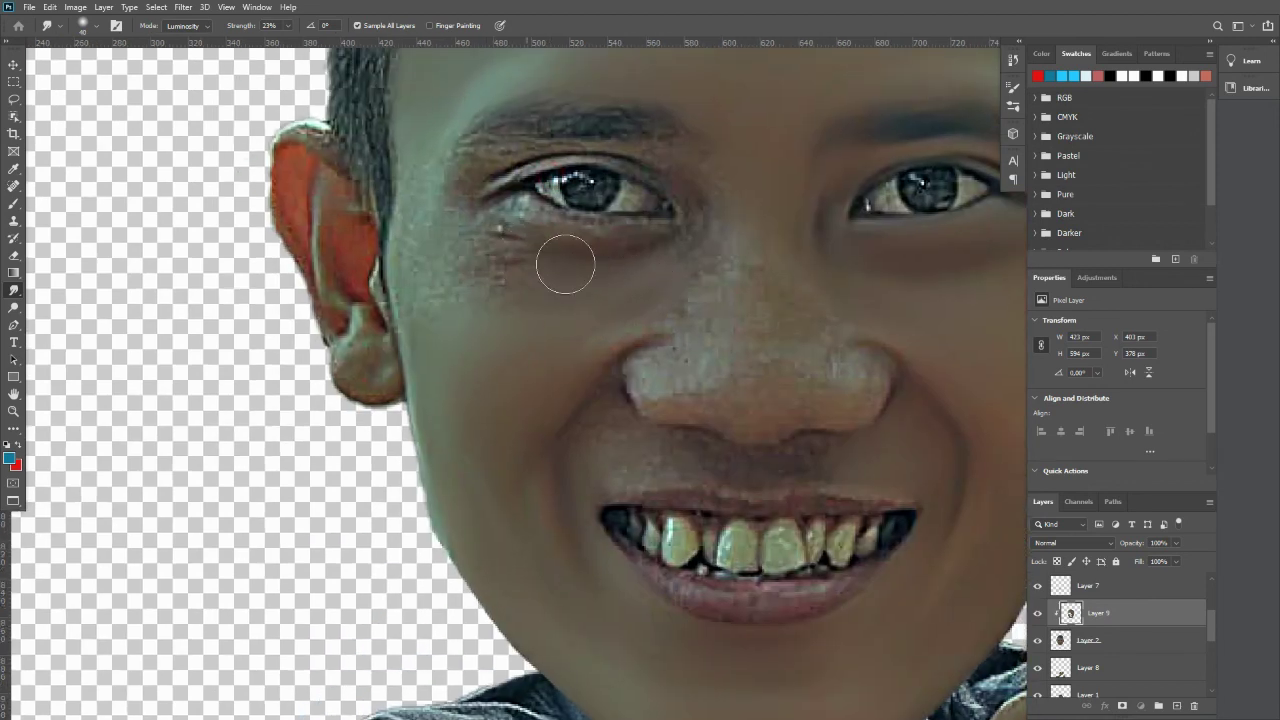
{"action": "left_click", "coordinate": [457, 289]}
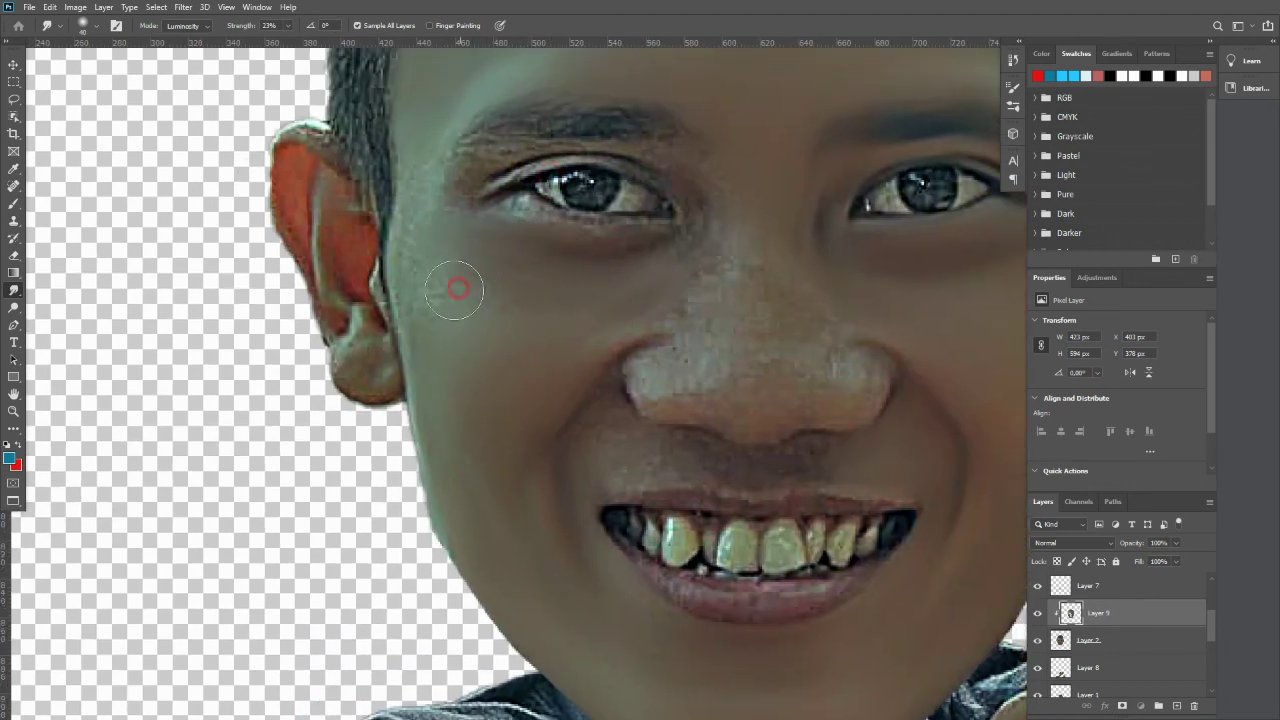
{"action": "left_click_drag", "start_coordinate": [463, 323], "coordinate": [453, 305]}
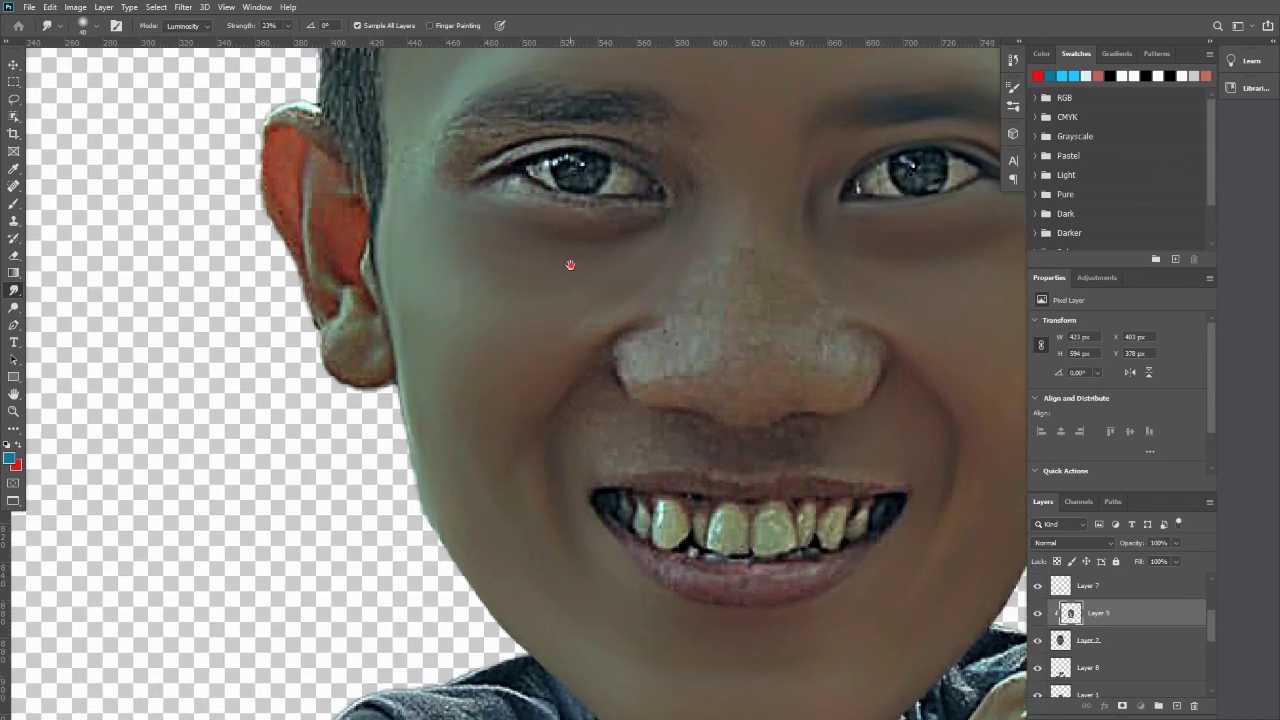
Smudge the eyebrow, upper eyelid and outer eye corner on the picture's left side into soft shapes with a smaller brush.
{"action": "left_click_drag", "start_coordinate": [570, 265], "coordinate": [523, 346]}
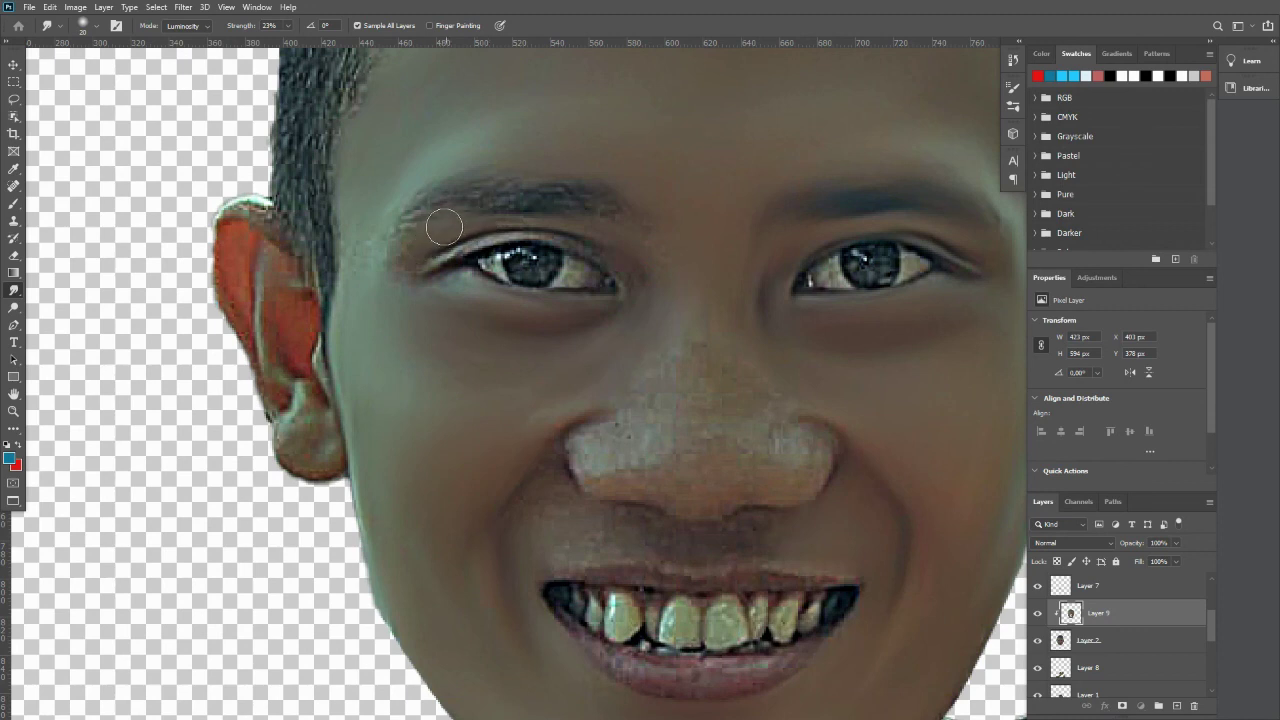
{"action": "left_click", "coordinate": [646, 237]}
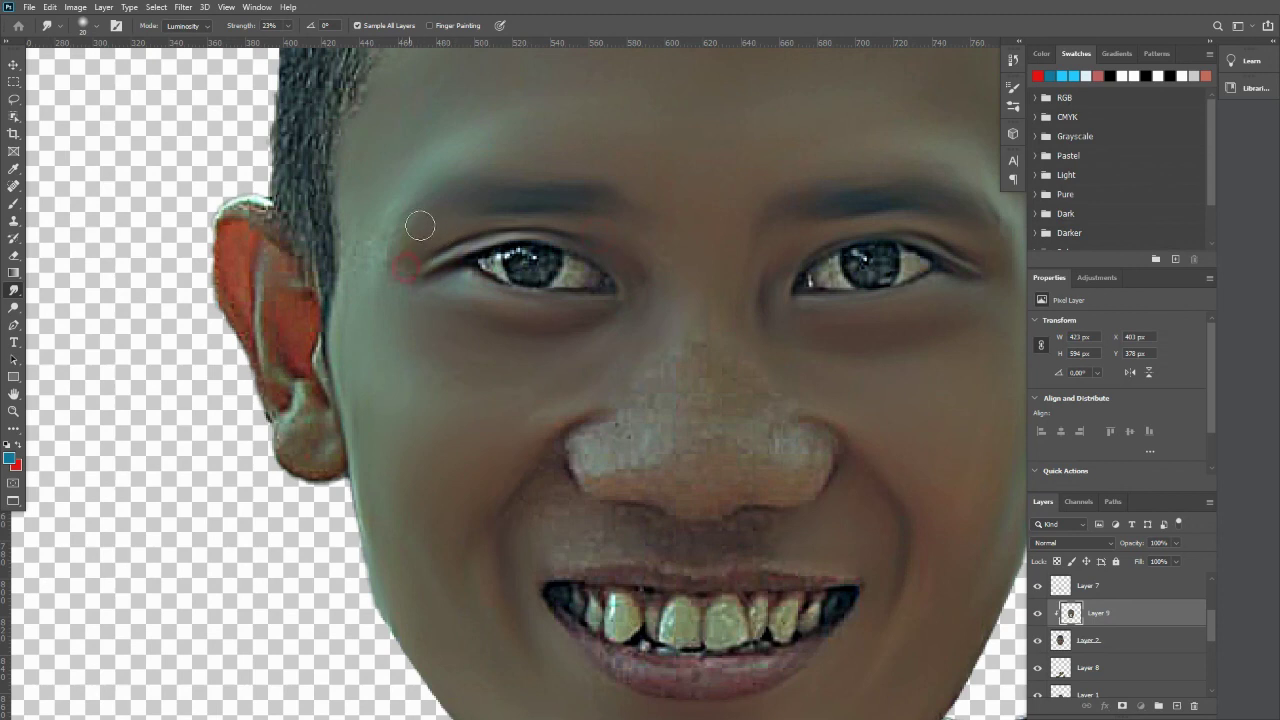
{"action": "left_click", "coordinate": [396, 251]}
{"action": "left_click_drag", "start_coordinate": [572, 140], "coordinate": [449, 234]}
Smudge the skin between the nose and upper lip smooth, including around both mouth corners.
{"action": "left_click_drag", "start_coordinate": [586, 340], "coordinate": [646, 150]}
{"action": "mouse_move", "coordinate": [428, 323]}
{"action": "left_mouse_down"}
{"action": "mouse_move", "coordinate": [422, 263]}
{"action": "mouse_move", "coordinate": [542, 173]}
{"action": "left_mouse_up"}
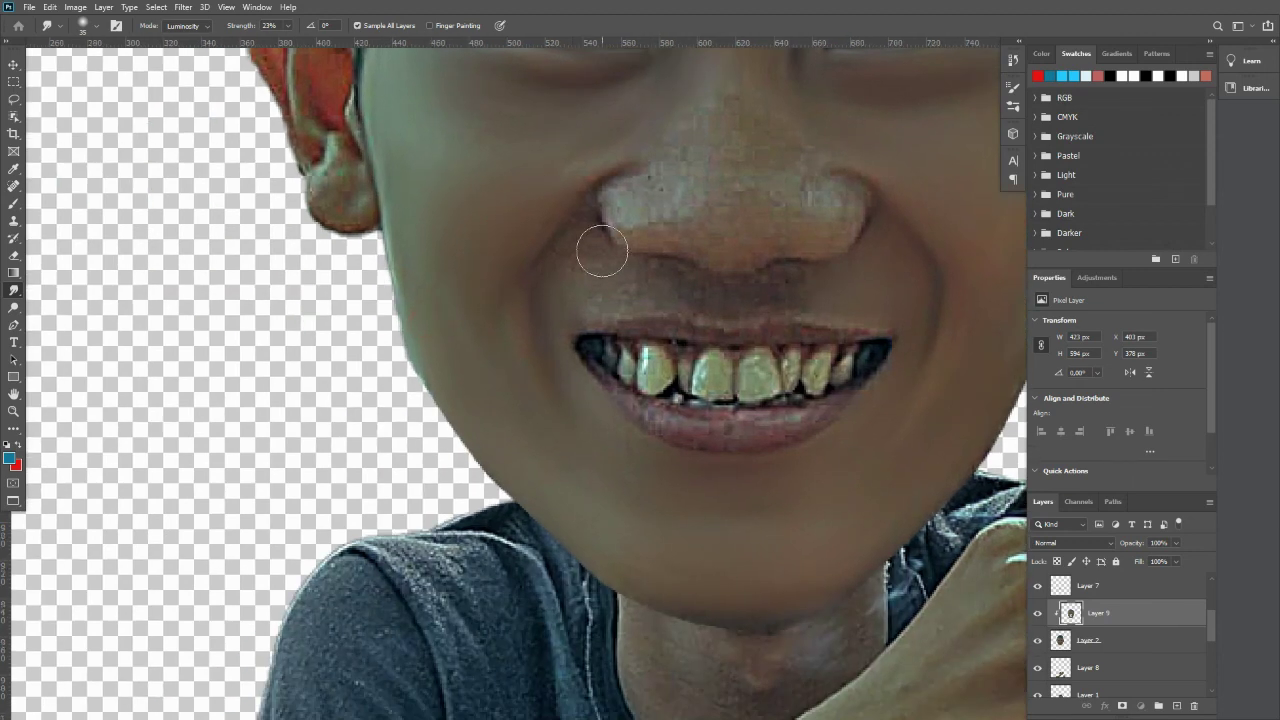
{"action": "left_click_drag", "start_coordinate": [565, 289], "coordinate": [629, 281]}
{"action": "mouse_move", "coordinate": [730, 292]}
{"action": "left_mouse_down"}
{"action": "mouse_move", "coordinate": [603, 304]}
{"action": "mouse_move", "coordinate": [623, 294]}
{"action": "mouse_move", "coordinate": [571, 294]}
{"action": "left_mouse_up"}
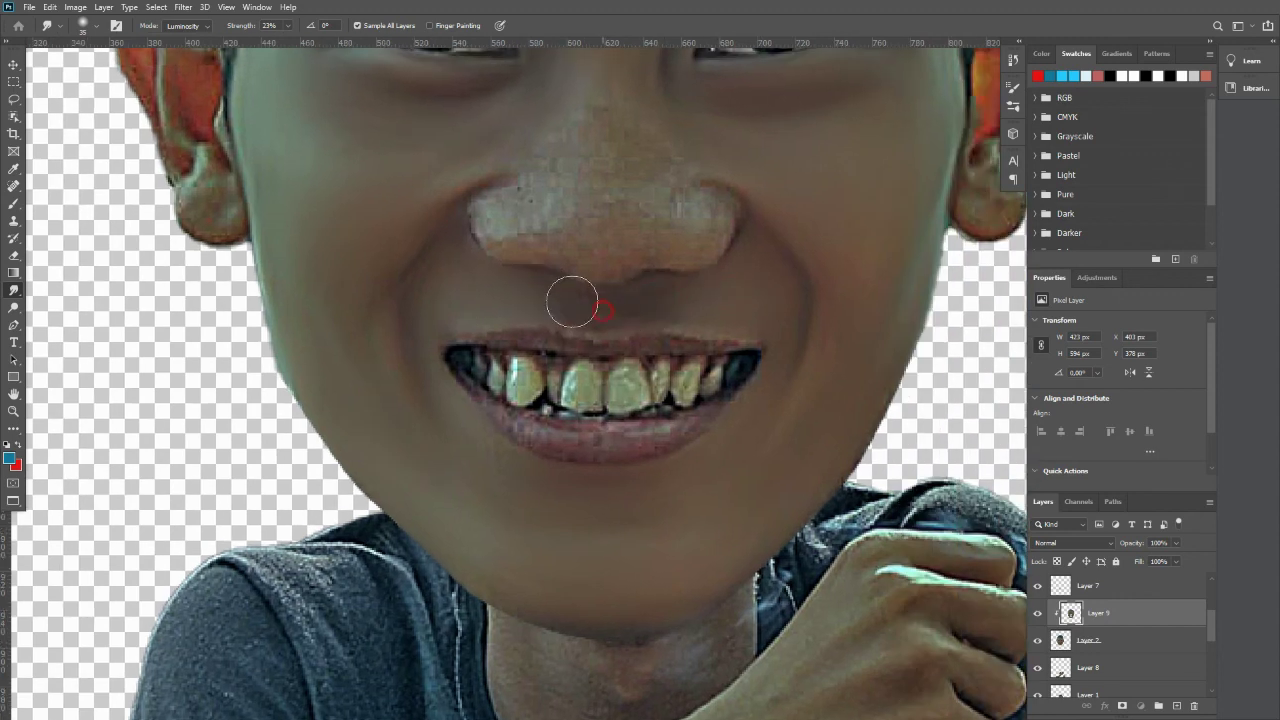
{"action": "mouse_move", "coordinate": [686, 297]}
{"action": "left_mouse_down"}
{"action": "mouse_move", "coordinate": [584, 312]}
{"action": "mouse_move", "coordinate": [587, 343]}
{"action": "left_mouse_up"}
{"action": "left_click_drag", "start_coordinate": [491, 349], "coordinate": [517, 236]}
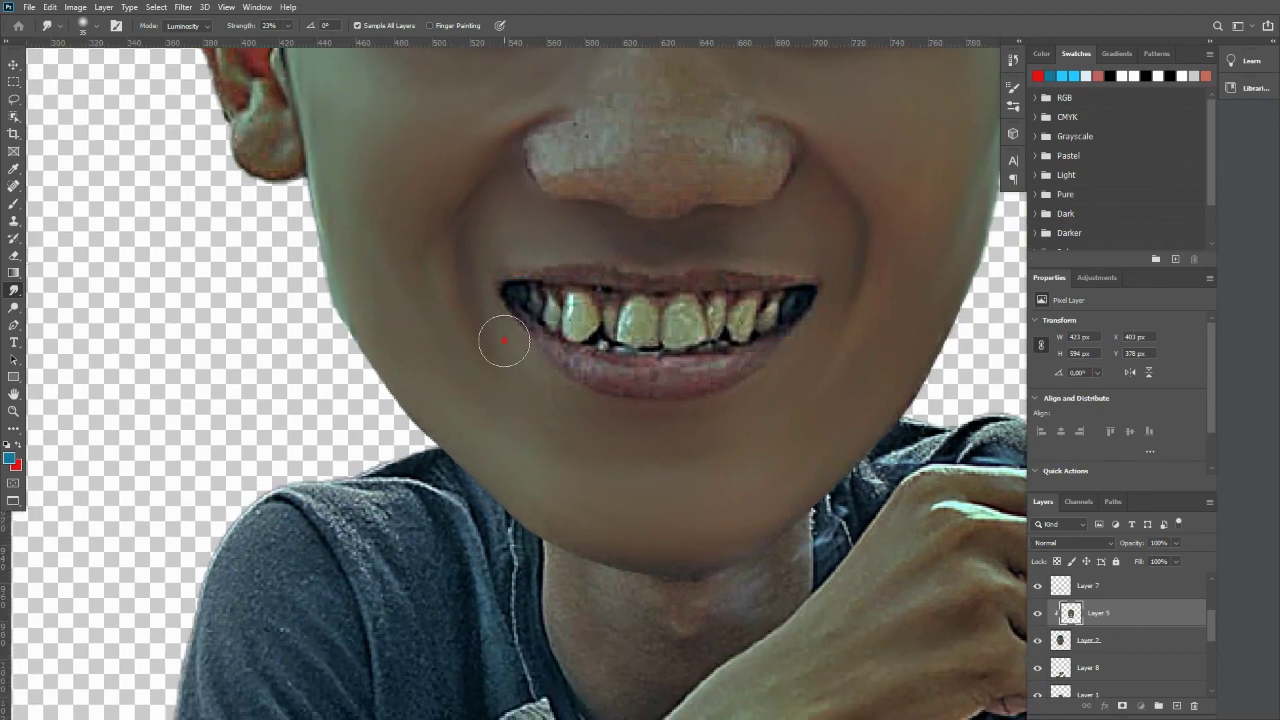
Compare the whole face with and without the clipped smudge layer by toggling its visibility.
{"action": "scroll", "coordinate": [476, 346], "scroll_direction": "down", "scroll_amount": 5}
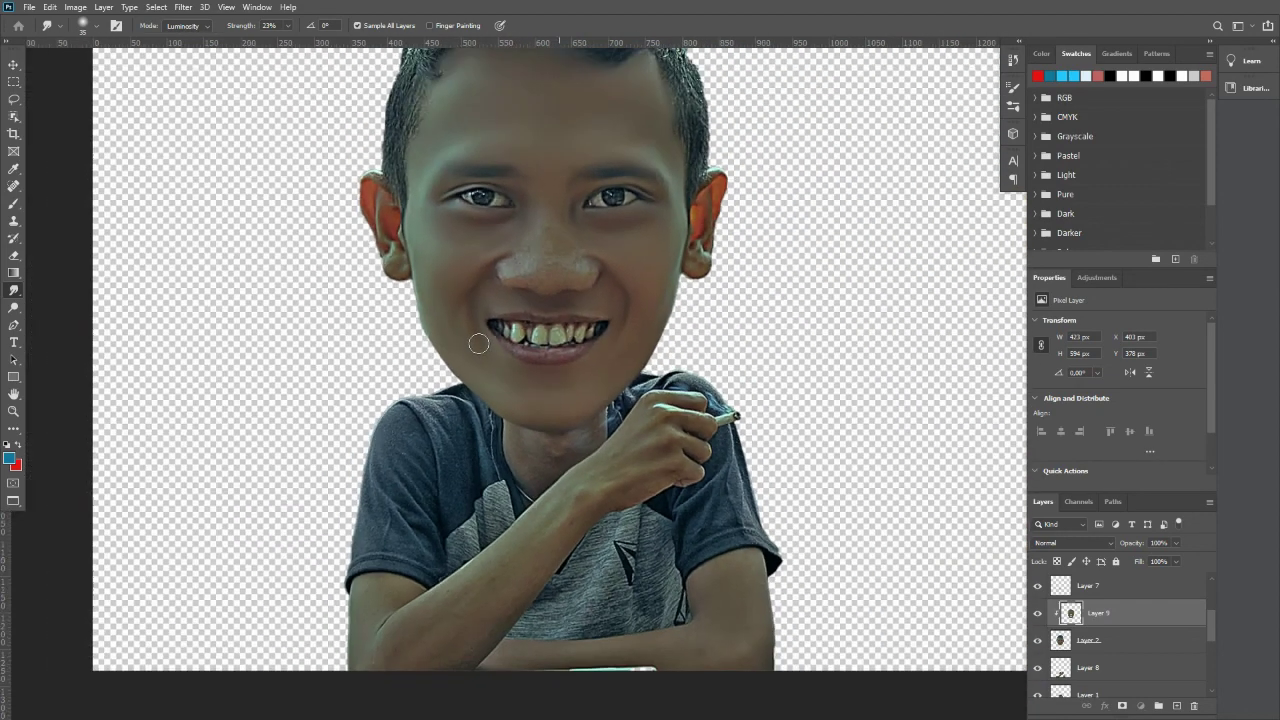
{"action": "scroll", "coordinate": [479, 341], "scroll_direction": "down", "scroll_amount": 1}
{"action": "scroll", "coordinate": [468, 320], "scroll_direction": "up", "scroll_amount": 2}
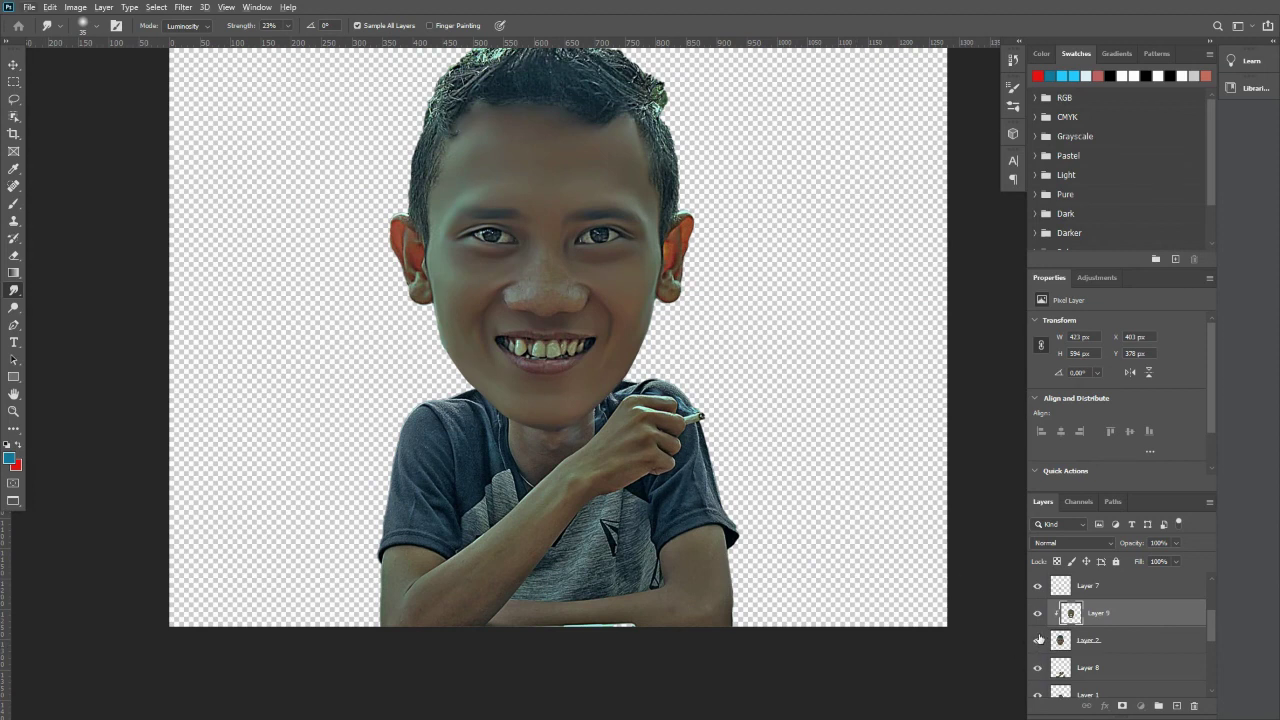
{"action": "scroll", "coordinate": [634, 422], "scroll_direction": "up", "scroll_amount": 3}
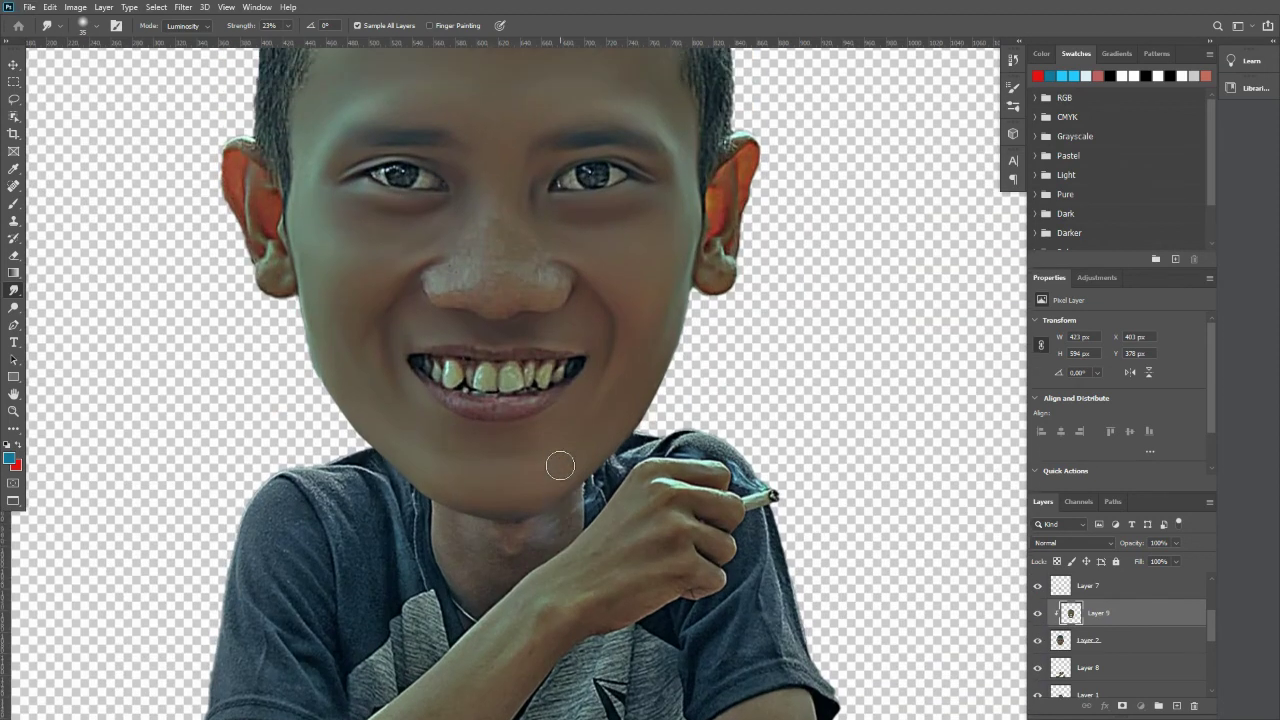
{"action": "left_click", "coordinate": [1040, 613]}
{"action": "left_click", "coordinate": [1040, 613]}
{"action": "left_click", "coordinate": [1040, 613]}
{"action": "left_click", "coordinate": [1040, 613]}
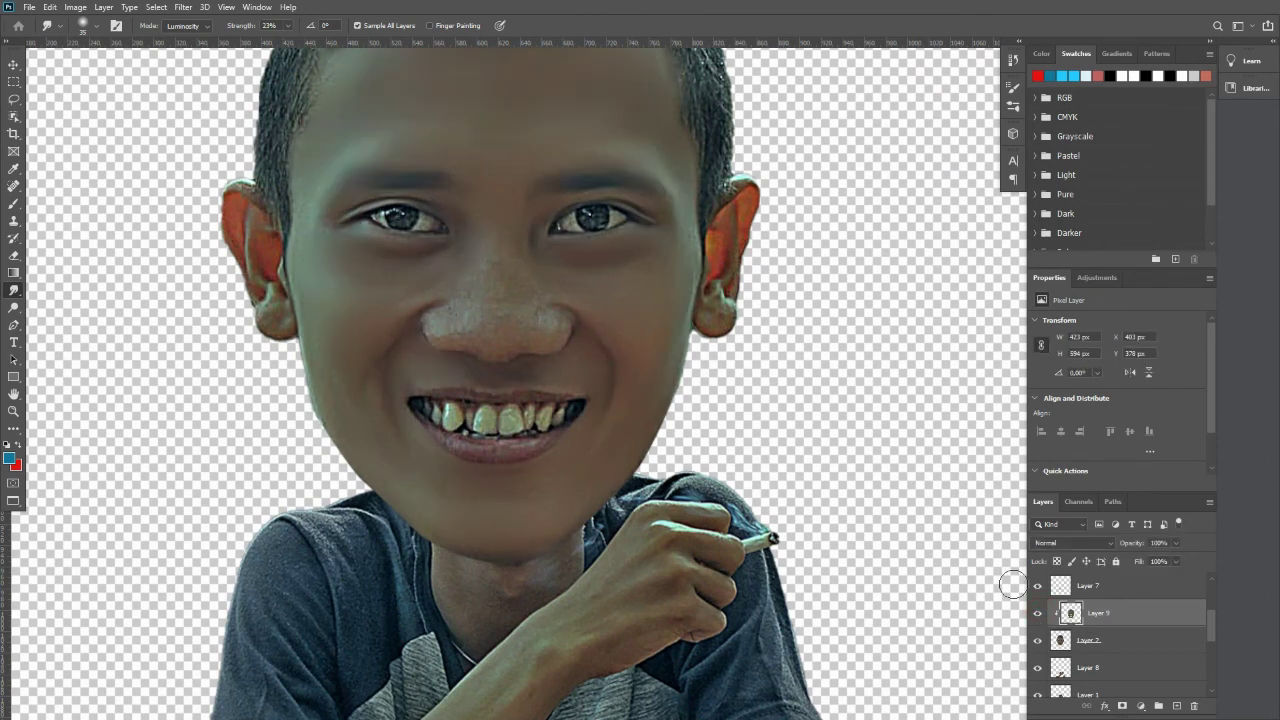
Smudge the upper rim and red inner area of the ear on the picture's right side smooth.
{"action": "scroll", "coordinate": [697, 169], "scroll_direction": "up", "scroll_amount": 1}
{"action": "scroll", "coordinate": [740, 340], "scroll_direction": "up", "scroll_amount": 1}
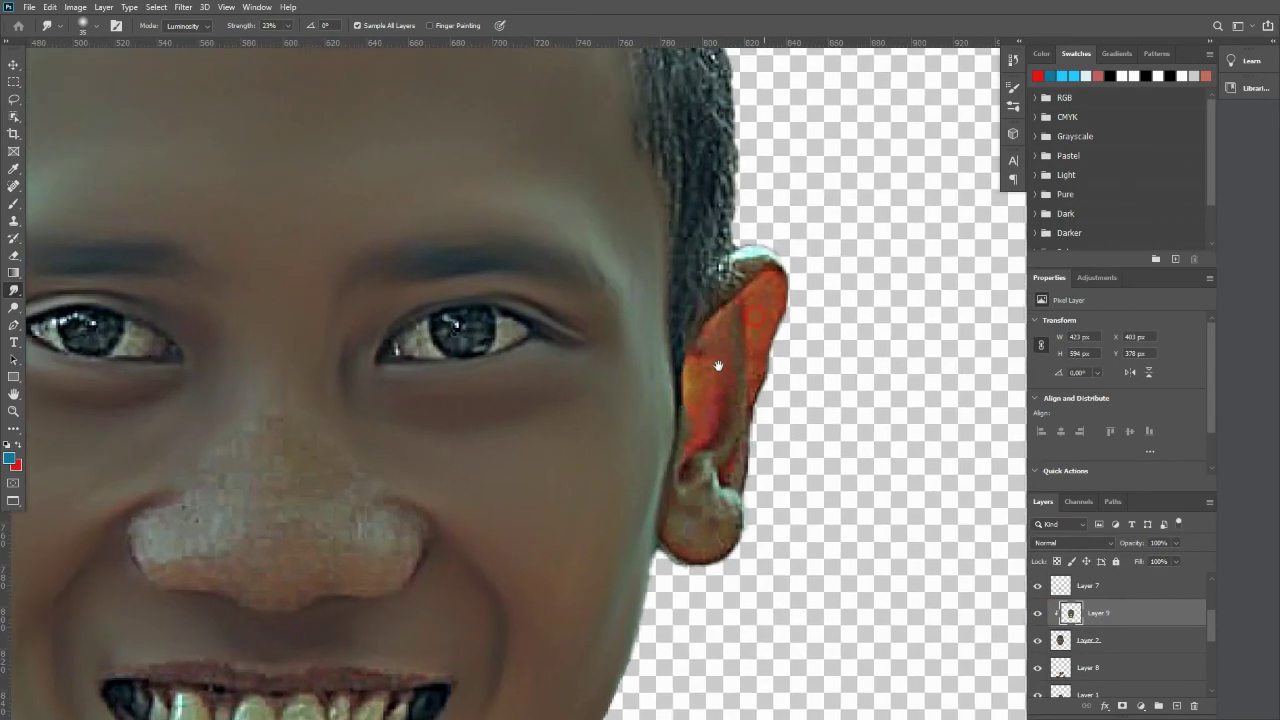
{"action": "mouse_move", "coordinate": [732, 350]}
{"action": "left_mouse_down"}
{"action": "mouse_move", "coordinate": [752, 291]}
{"action": "mouse_move", "coordinate": [724, 281]}
{"action": "left_mouse_up"}
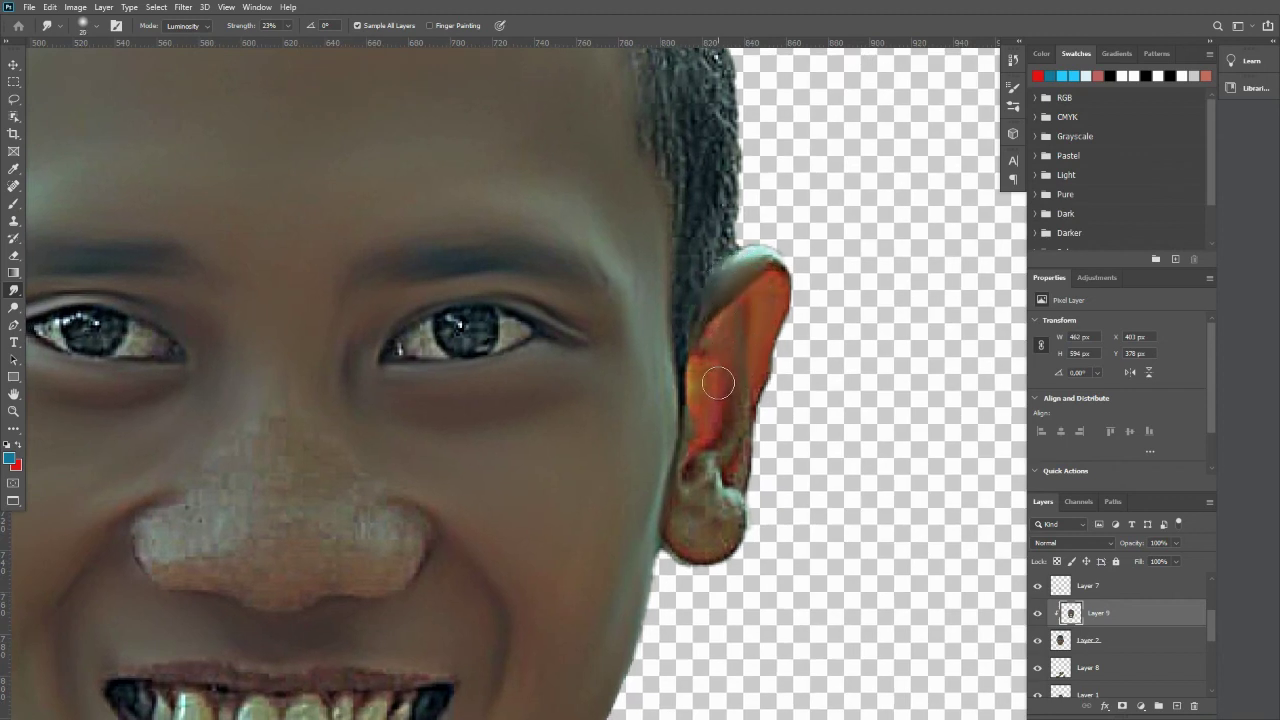
{"action": "mouse_move", "coordinate": [705, 399]}
{"action": "left_mouse_down"}
{"action": "mouse_move", "coordinate": [695, 440]}
{"action": "mouse_move", "coordinate": [714, 468]}
{"action": "left_mouse_up"}
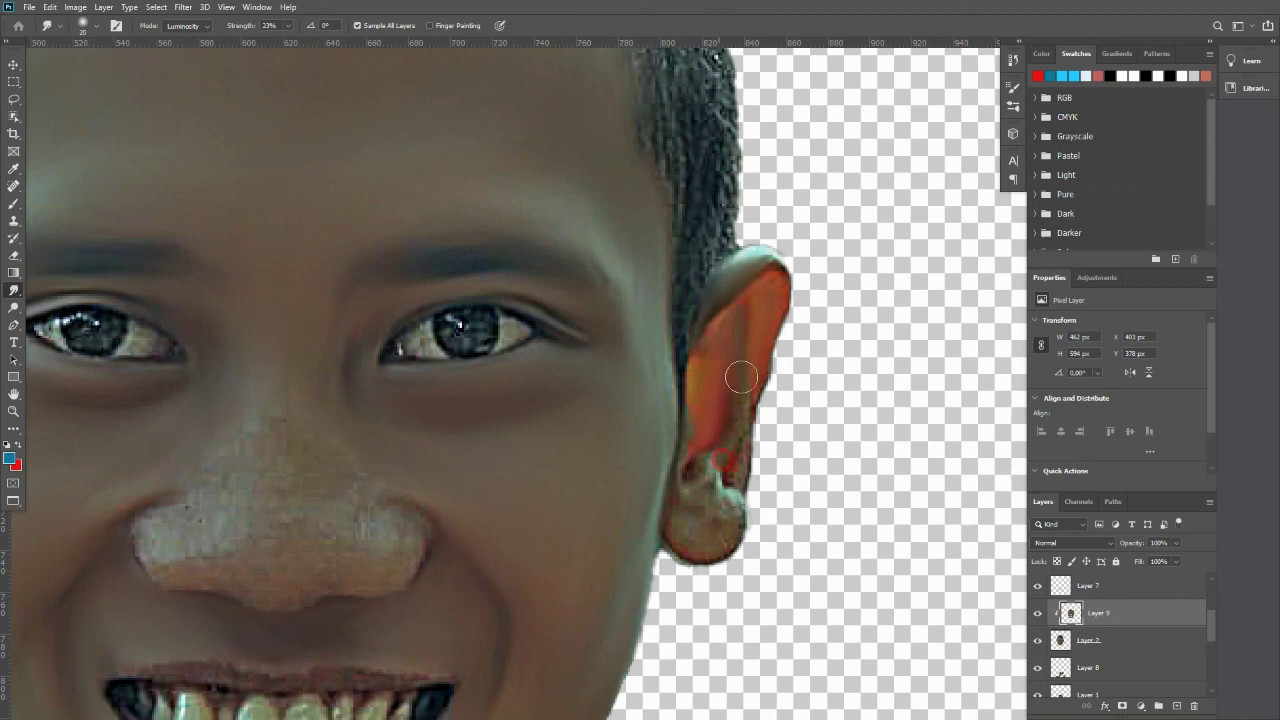
{"action": "mouse_move", "coordinate": [715, 299]}
{"action": "left_mouse_down"}
{"action": "mouse_move", "coordinate": [758, 268]}
{"action": "mouse_move", "coordinate": [785, 285]}
{"action": "mouse_move", "coordinate": [740, 333]}
{"action": "left_mouse_up"}
Smudge the earlobe, lower folds and outer edge of the ear on the picture's right side smooth.
{"action": "scroll", "coordinate": [711, 403], "scroll_direction": "down", "scroll_amount": 2}
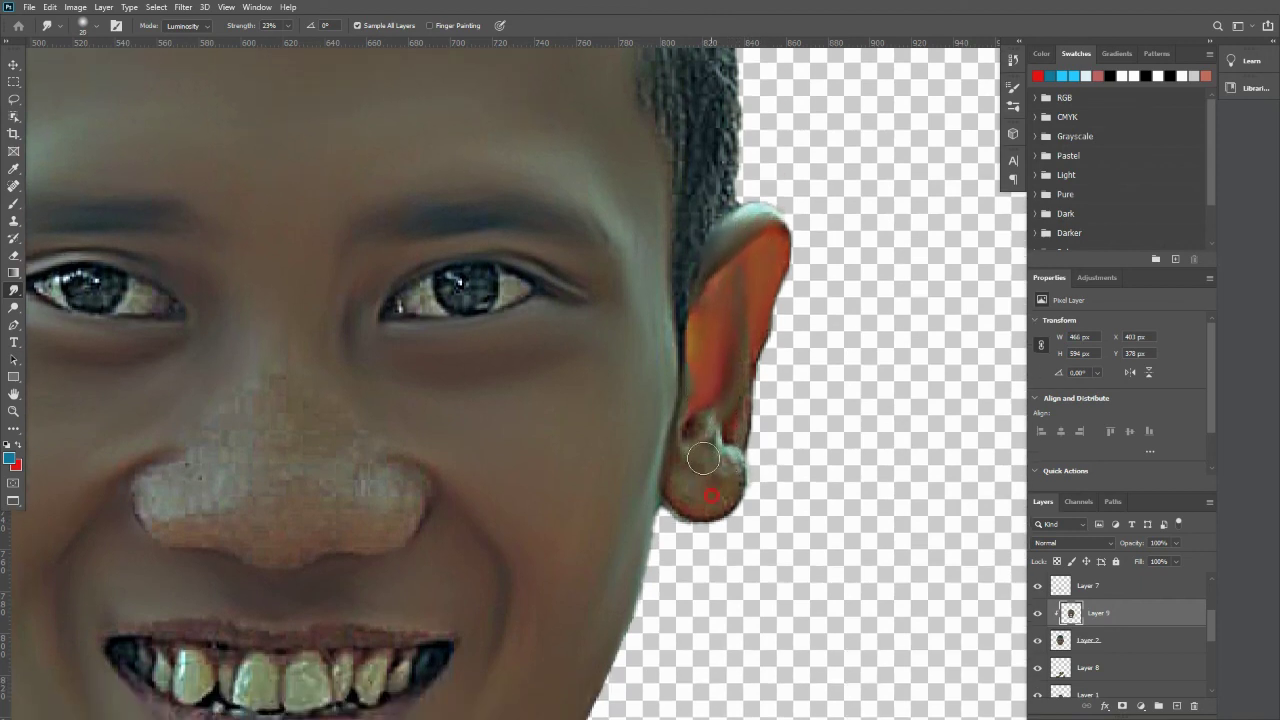
{"action": "left_click_drag", "start_coordinate": [695, 437], "coordinate": [679, 451]}
{"action": "left_click_drag", "start_coordinate": [723, 410], "coordinate": [735, 401]}
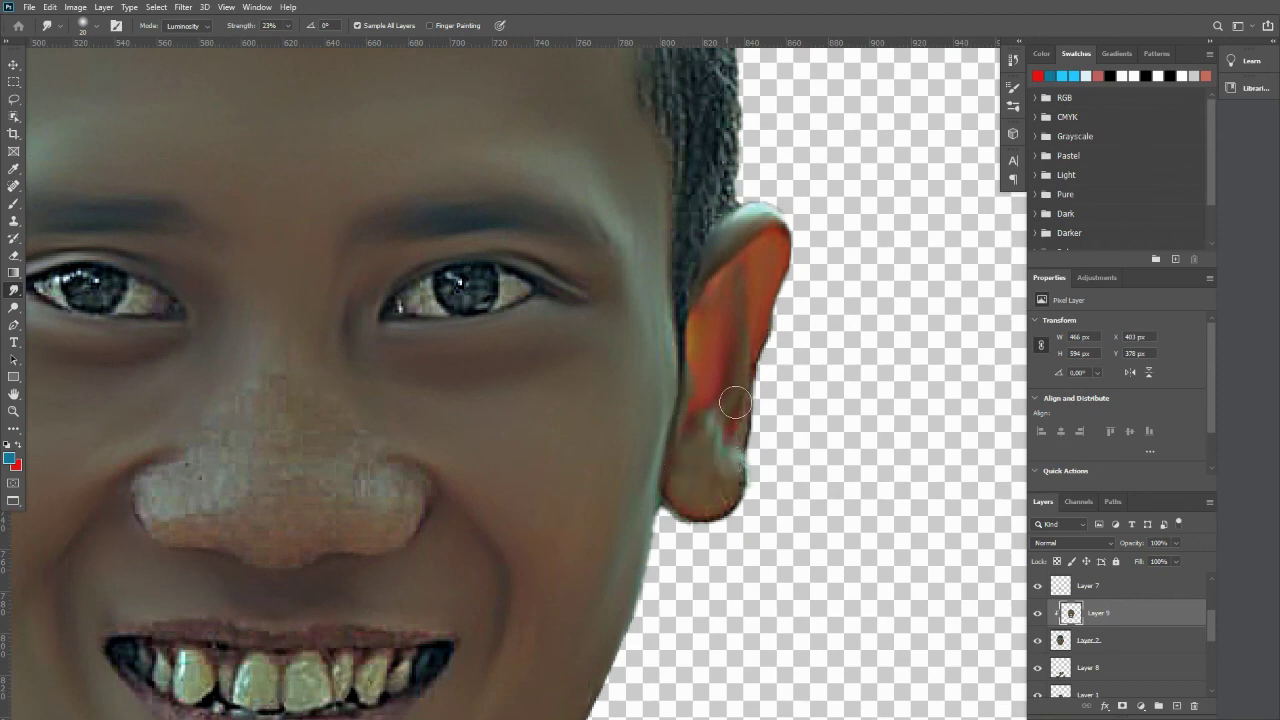
{"action": "mouse_move", "coordinate": [713, 514]}
{"action": "left_mouse_down"}
{"action": "mouse_move", "coordinate": [739, 495]}
{"action": "mouse_move", "coordinate": [736, 417]}
{"action": "left_mouse_up"}
{"action": "mouse_move", "coordinate": [773, 229]}
{"action": "left_mouse_down"}
{"action": "mouse_move", "coordinate": [739, 244]}
{"action": "mouse_move", "coordinate": [770, 279]}
{"action": "left_mouse_up"}
Smudge the upper rim and inner folds of the ear on the picture's left side smooth.
{"action": "left_click_drag", "start_coordinate": [308, 403], "coordinate": [645, 334]}
{"action": "left_click_drag", "start_coordinate": [325, 327], "coordinate": [609, 346]}
{"action": "mouse_move", "coordinate": [430, 187]}
{"action": "left_mouse_down"}
{"action": "mouse_move", "coordinate": [383, 190]}
{"action": "mouse_move", "coordinate": [412, 184]}
{"action": "mouse_move", "coordinate": [389, 228]}
{"action": "left_mouse_up"}
{"action": "left_click_drag", "start_coordinate": [462, 284], "coordinate": [452, 238]}
{"action": "left_click_drag", "start_coordinate": [425, 322], "coordinate": [408, 281]}
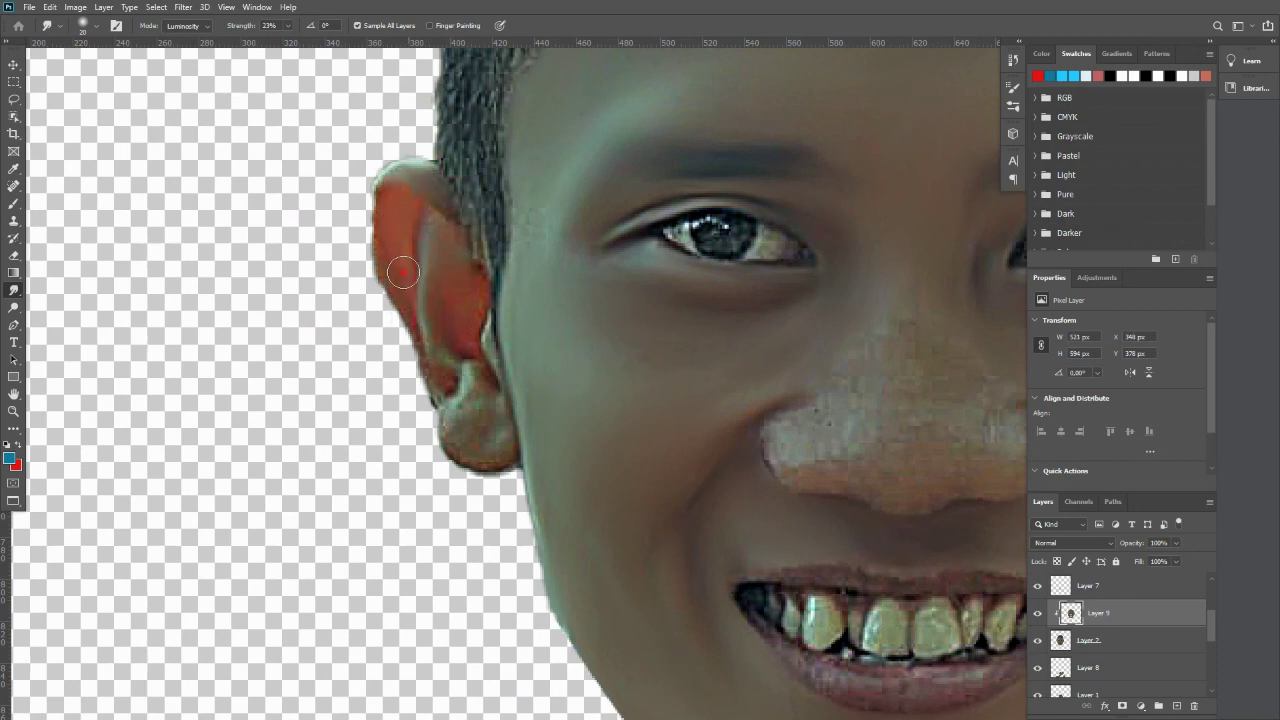
{"action": "mouse_move", "coordinate": [435, 352]}
{"action": "left_mouse_down"}
{"action": "mouse_move", "coordinate": [452, 389]}
{"action": "mouse_move", "coordinate": [468, 351]}
{"action": "mouse_move", "coordinate": [477, 369]}
{"action": "mouse_move", "coordinate": [487, 261]}
{"action": "mouse_move", "coordinate": [473, 358]}
{"action": "mouse_move", "coordinate": [421, 258]}
{"action": "mouse_move", "coordinate": [481, 357]}
{"action": "left_mouse_up"}
Smudge the earlobe and lower folds of the ear on the picture's left side, blending them into the inner ridge.
{"action": "scroll", "coordinate": [480, 340], "scroll_direction": "down", "scroll_amount": 2}
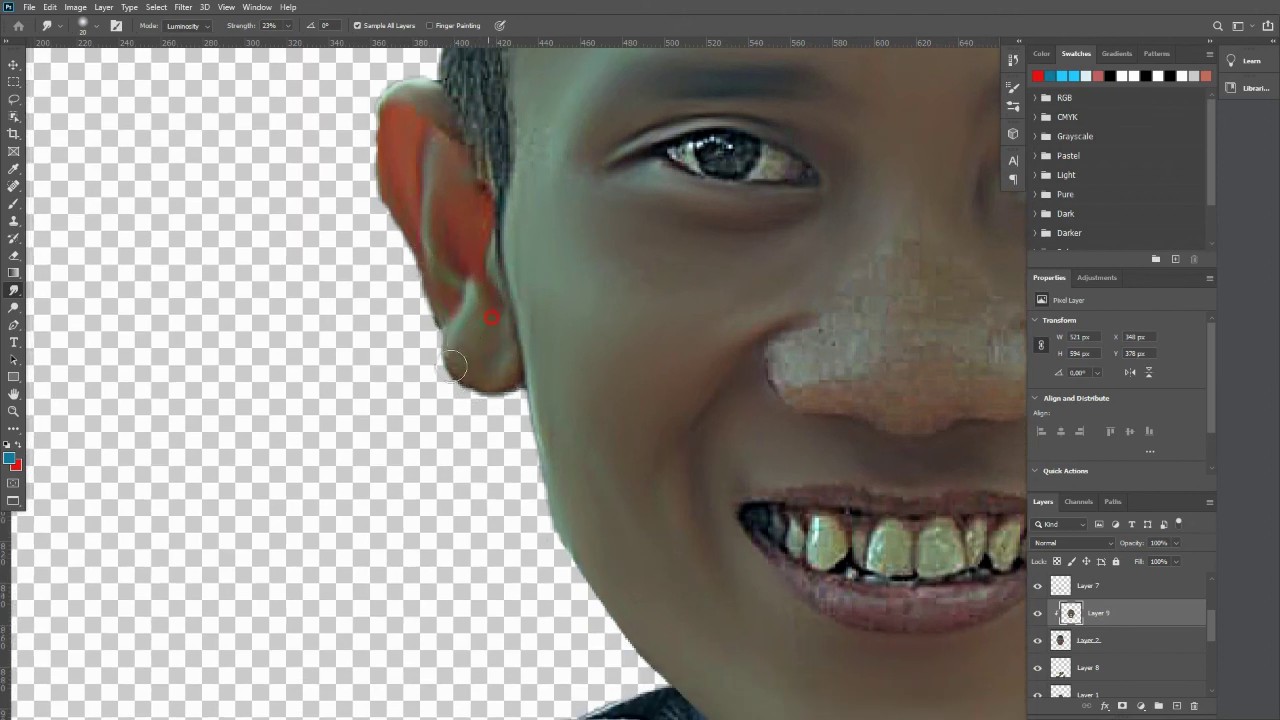
{"action": "left_click_drag", "start_coordinate": [464, 293], "coordinate": [440, 344]}
{"action": "scroll", "coordinate": [378, 215], "scroll_direction": "up", "scroll_amount": 2}
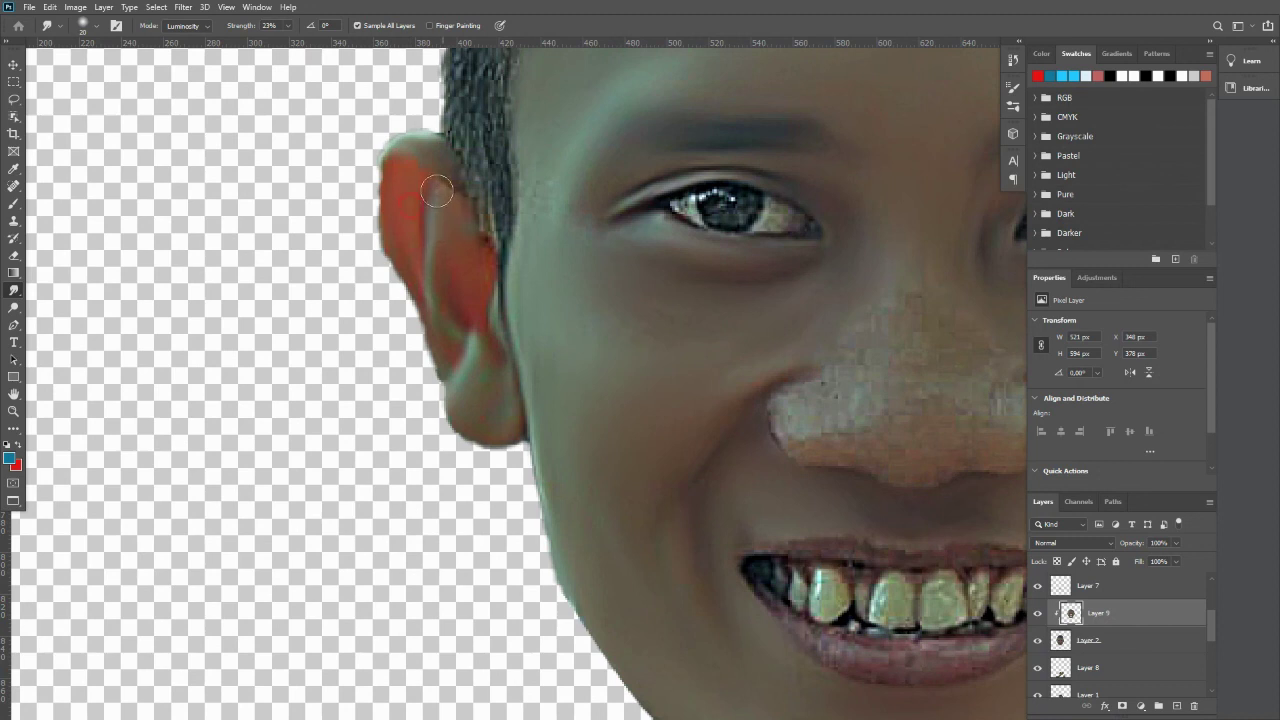
{"action": "scroll", "coordinate": [460, 245], "scroll_direction": "down", "scroll_amount": 2}
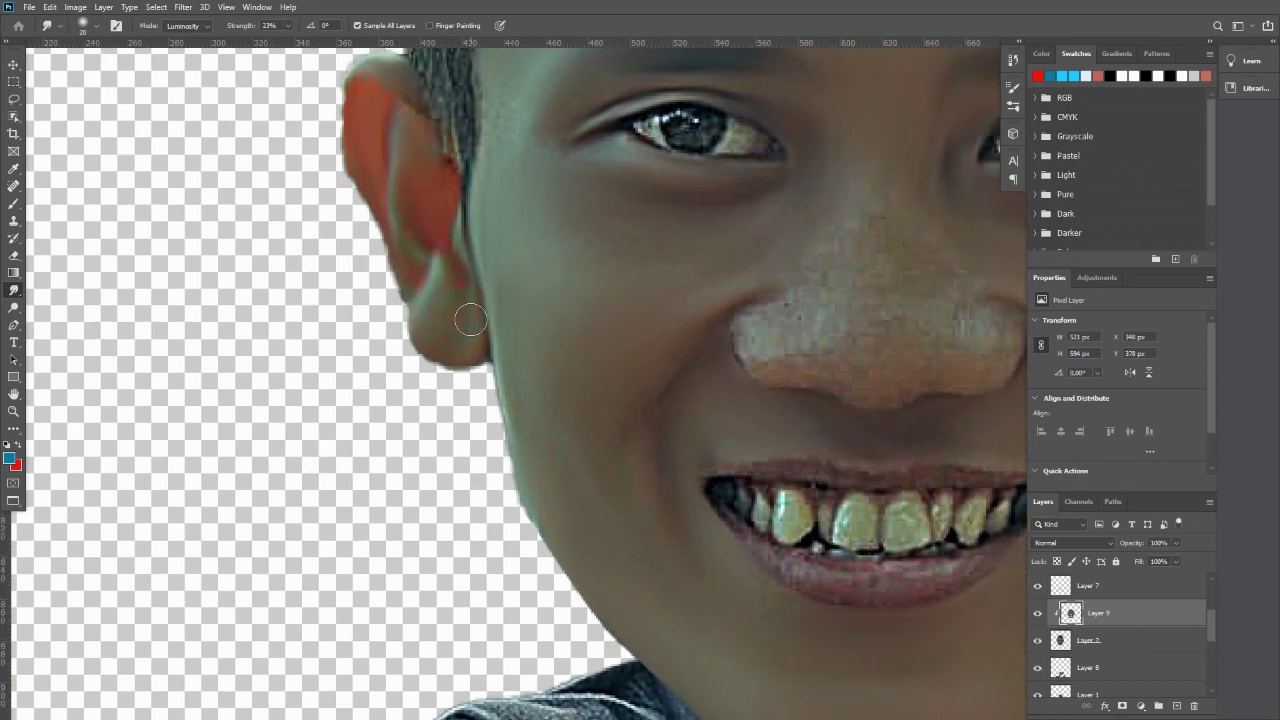
{"action": "left_click_drag", "start_coordinate": [500, 303], "coordinate": [432, 235]}
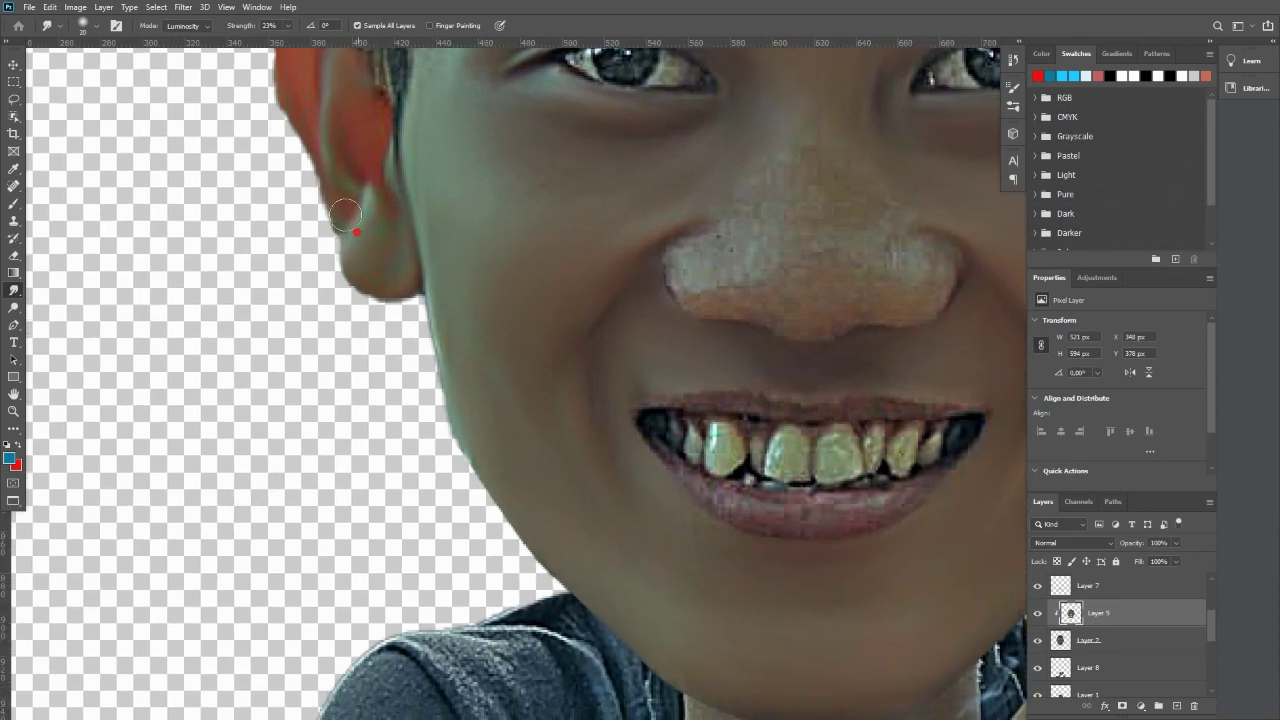
Add a new empty layer above the nose layer and clip it to the nose.
{"action": "scroll", "coordinate": [440, 240], "scroll_direction": "down", "scroll_amount": 5}
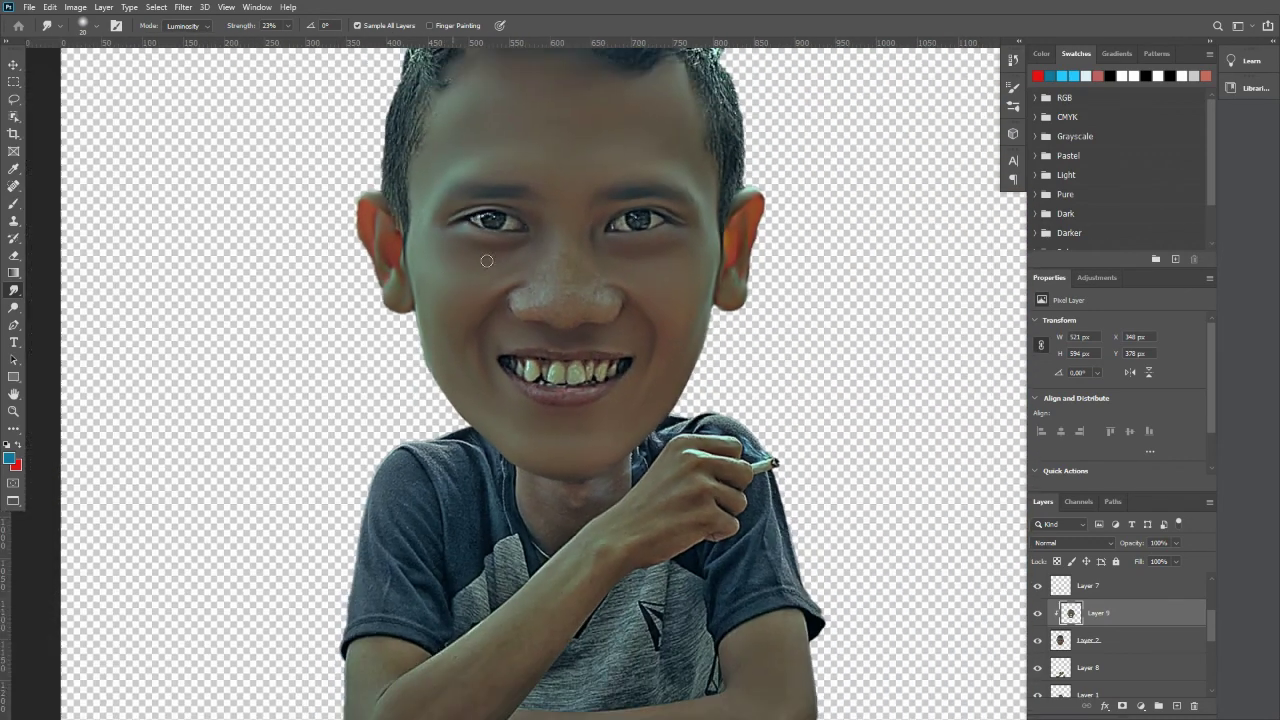
{"action": "left_click", "coordinate": [13, 65]}
{"action": "scroll", "coordinate": [600, 290], "scroll_direction": "up", "scroll_amount": 3}
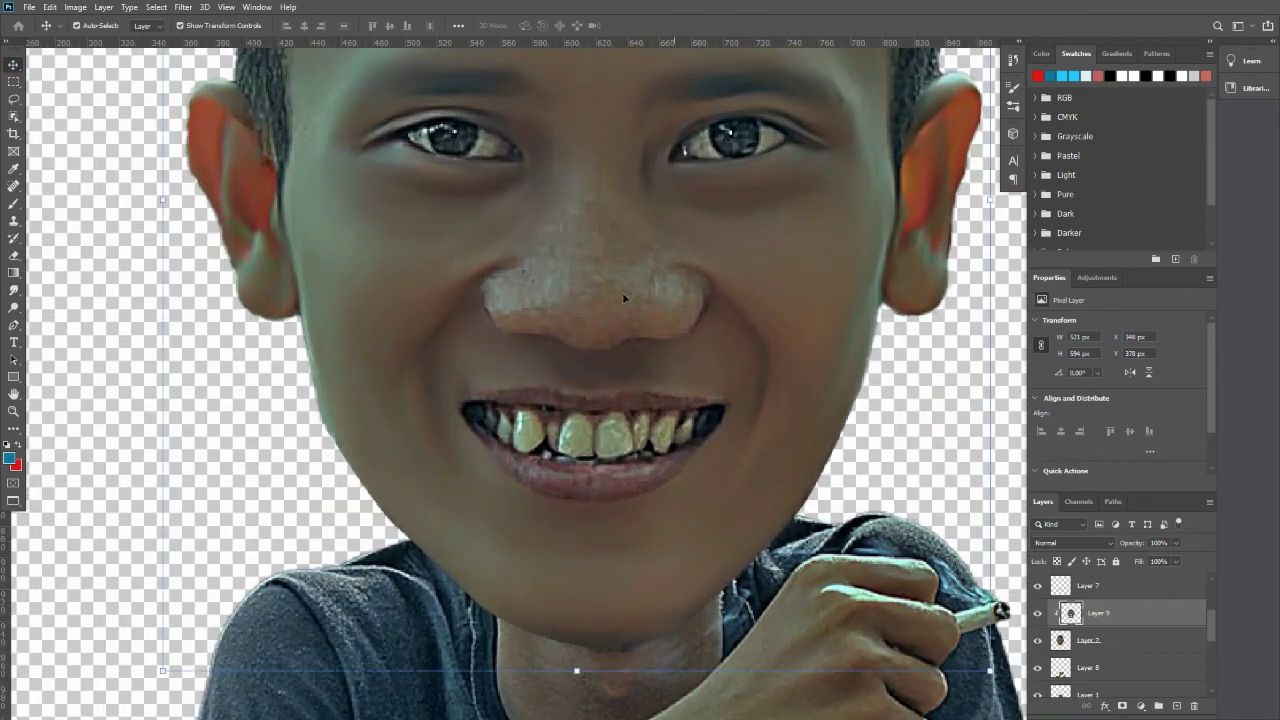
{"action": "left_click", "coordinate": [616, 288]}
{"action": "scroll", "coordinate": [1161, 661], "scroll_direction": "up", "scroll_amount": 1}
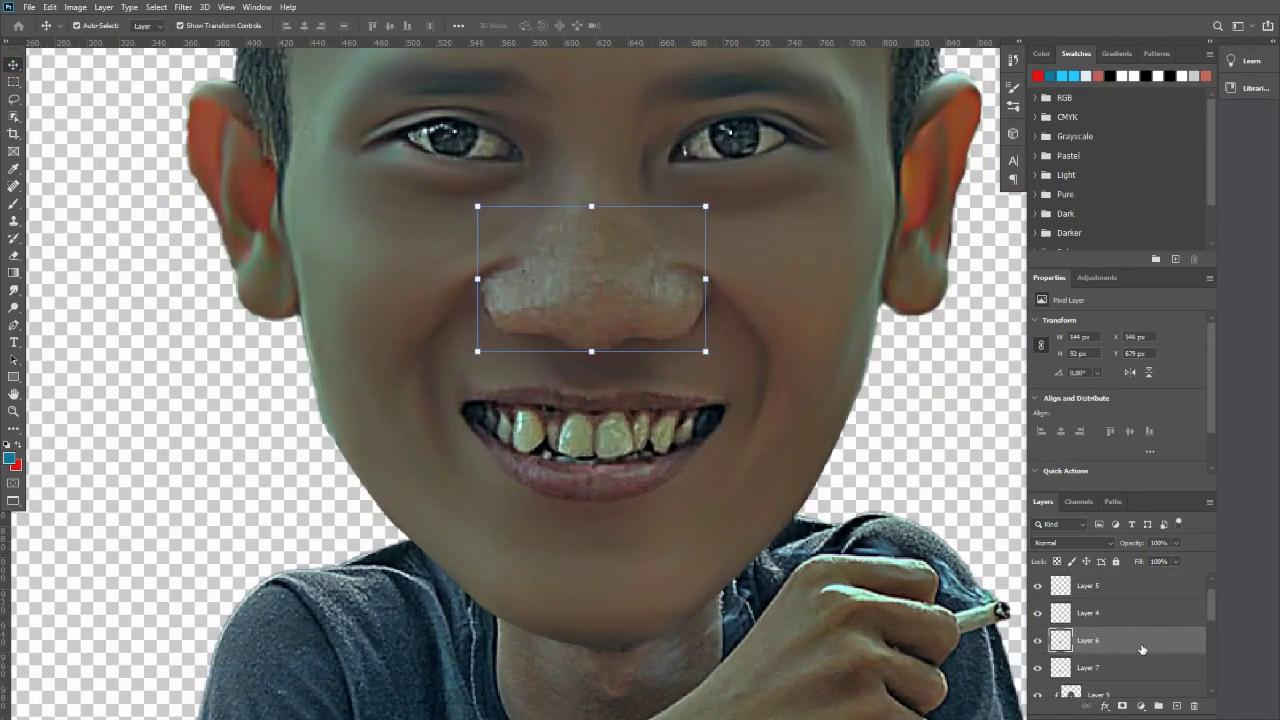
{"action": "left_click", "coordinate": [1175, 706]}
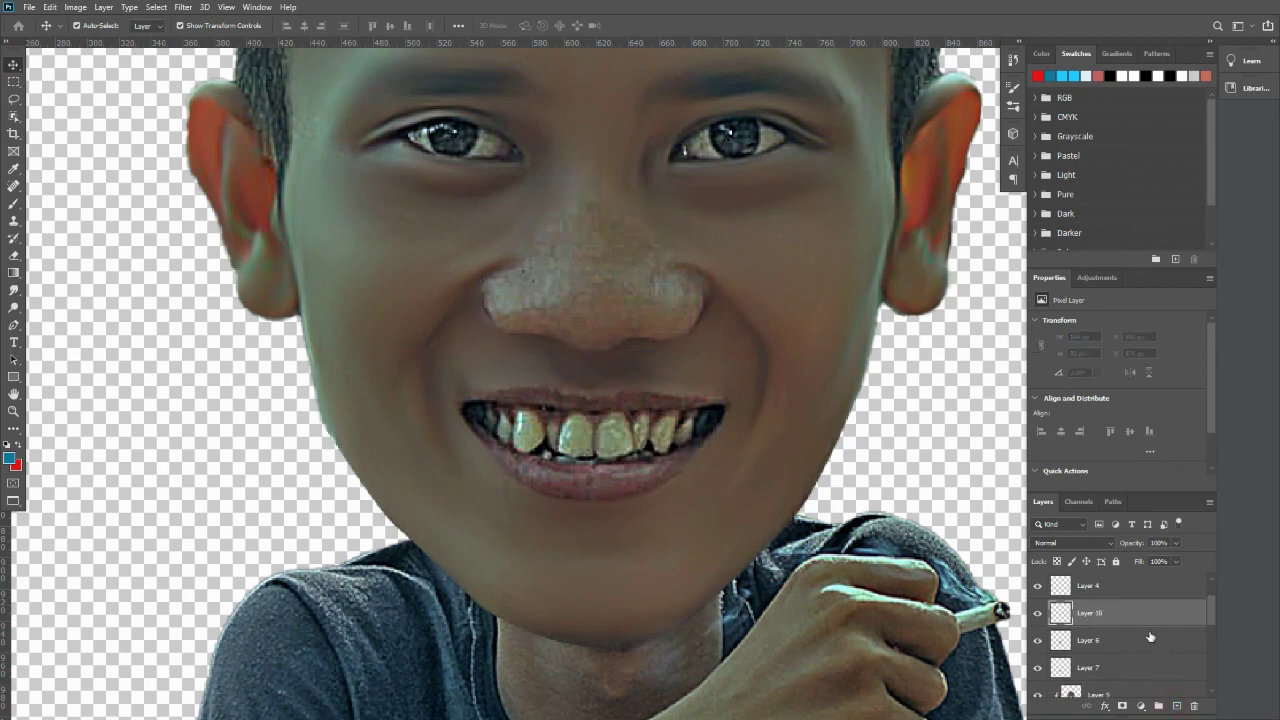
{"action": "right_click", "coordinate": [1150, 617]}
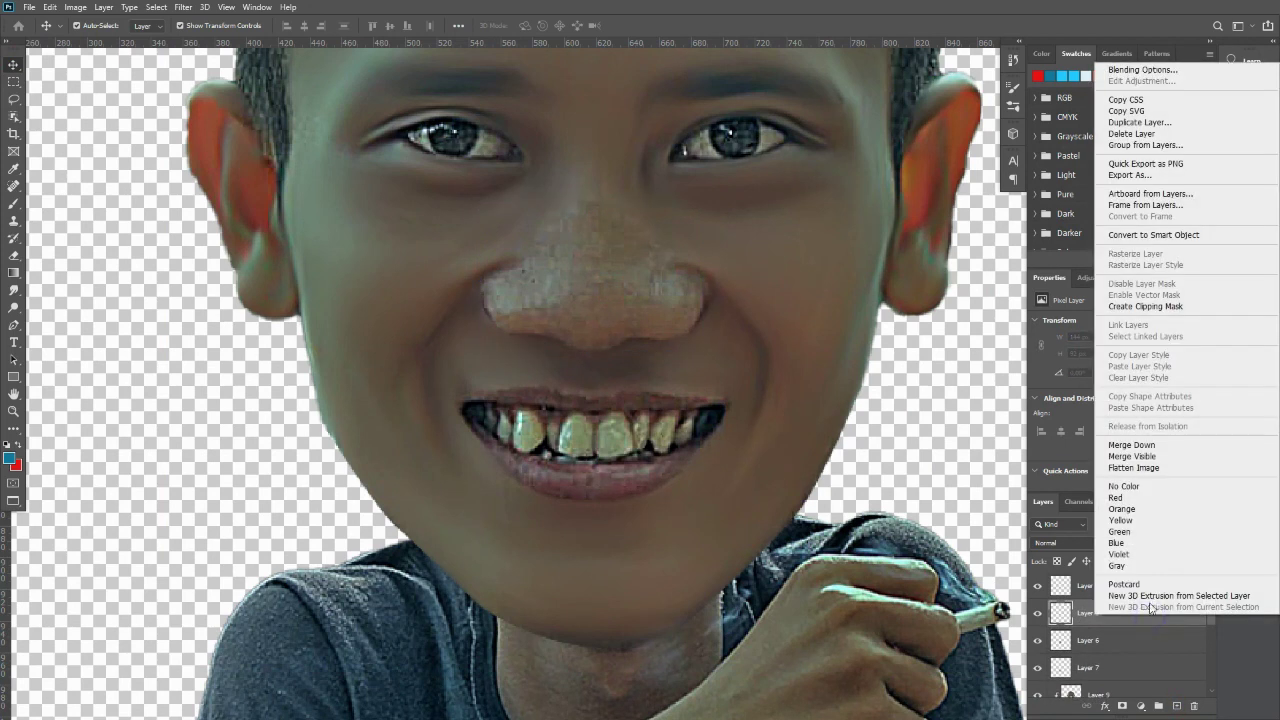
{"action": "left_click", "coordinate": [1143, 311]}
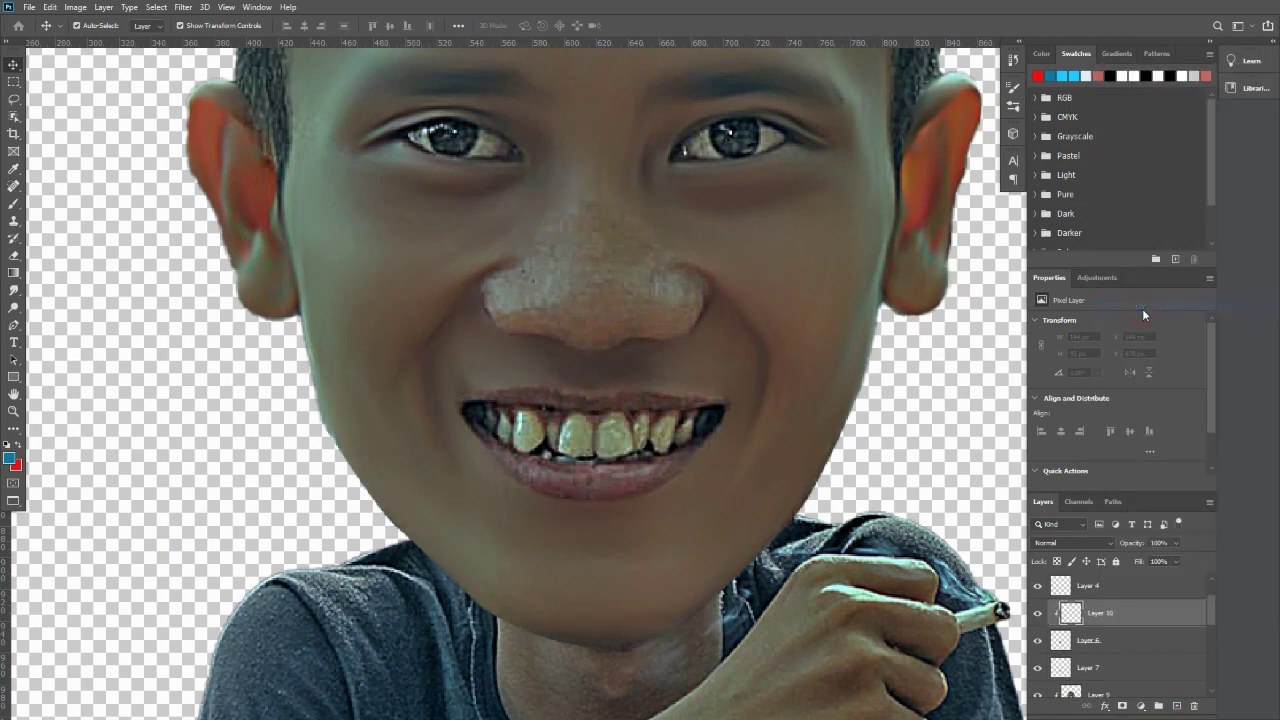
Smudge the bridge and centre of the nose smooth on the new clipped layer.
{"action": "left_click", "coordinate": [15, 294]}
{"action": "scroll", "coordinate": [623, 287], "scroll_direction": "up", "scroll_amount": 1}
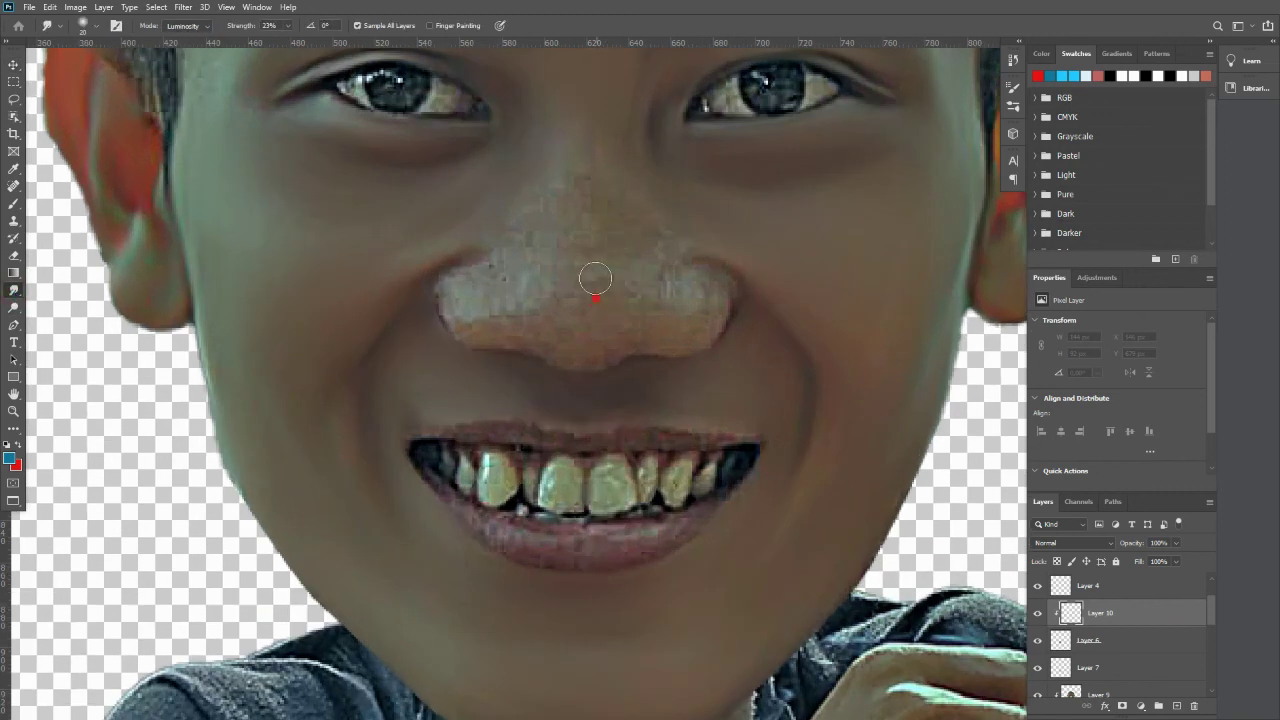
{"action": "left_click", "coordinate": [588, 285]}
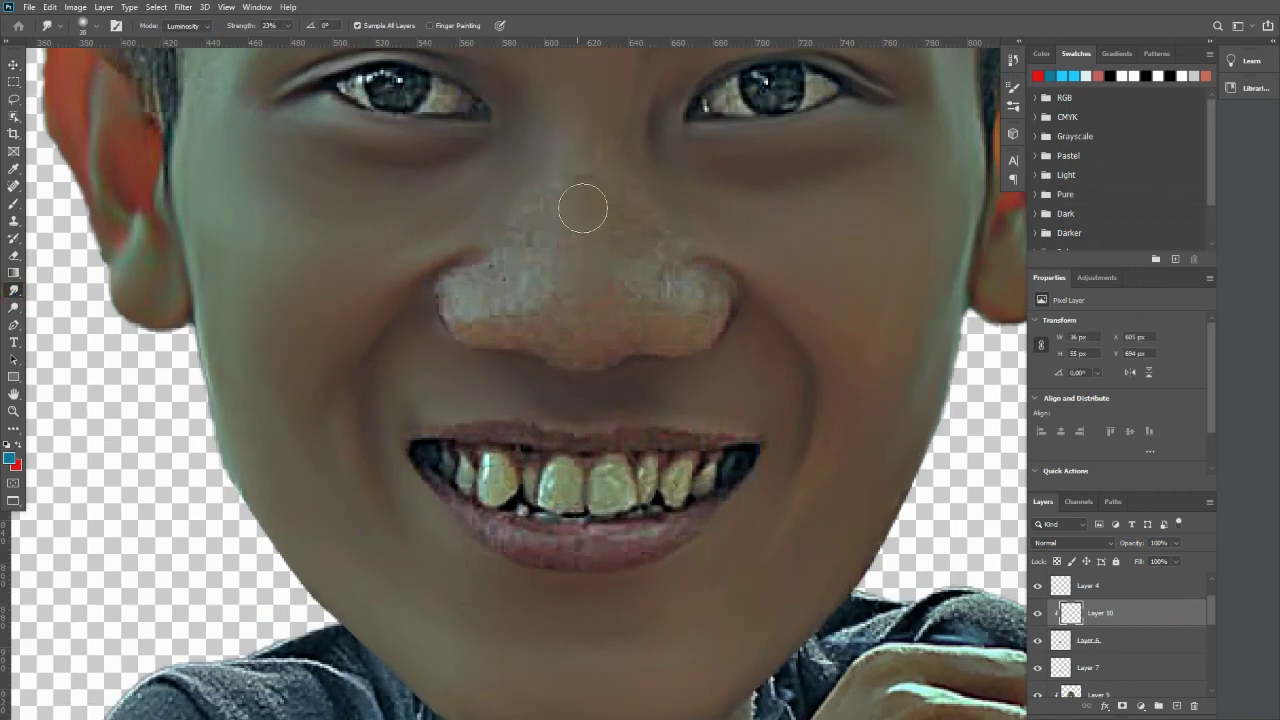
{"action": "mouse_move", "coordinate": [585, 204]}
{"action": "left_mouse_down"}
{"action": "mouse_move", "coordinate": [630, 253]}
{"action": "mouse_move", "coordinate": [627, 266]}
{"action": "mouse_move", "coordinate": [628, 214]}
{"action": "mouse_move", "coordinate": [631, 249]}
{"action": "mouse_move", "coordinate": [601, 246]}
{"action": "mouse_move", "coordinate": [531, 305]}
{"action": "mouse_move", "coordinate": [527, 271]}
{"action": "mouse_move", "coordinate": [513, 280]}
{"action": "mouse_move", "coordinate": [523, 236]}
{"action": "mouse_move", "coordinate": [528, 254]}
{"action": "mouse_move", "coordinate": [621, 317]}
{"action": "left_mouse_up"}
Smudge the nostril wings, tip and lower edge of the nose smooth with a smaller brush.
{"action": "key", "text": "bracketleft"}
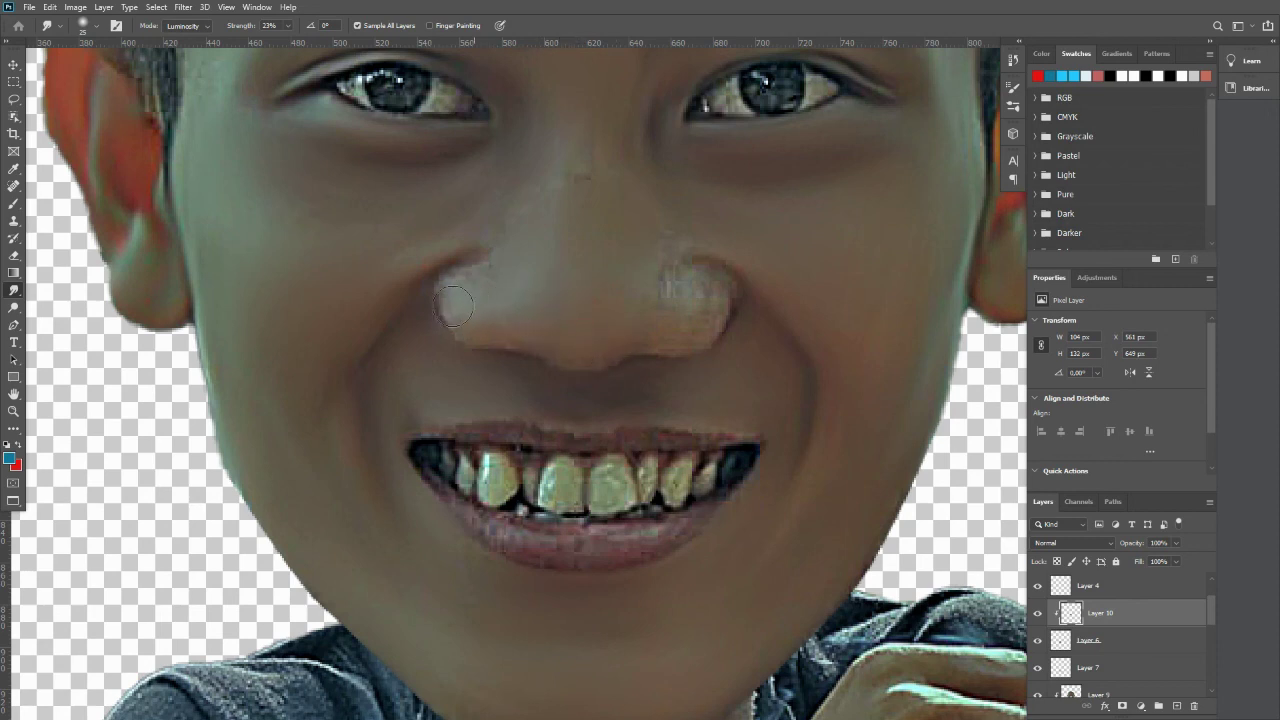
{"action": "mouse_move", "coordinate": [475, 281]}
{"action": "left_mouse_down"}
{"action": "mouse_move", "coordinate": [441, 328]}
{"action": "mouse_move", "coordinate": [485, 322]}
{"action": "mouse_move", "coordinate": [455, 345]}
{"action": "mouse_move", "coordinate": [472, 302]}
{"action": "mouse_move", "coordinate": [558, 327]}
{"action": "mouse_move", "coordinate": [522, 370]}
{"action": "left_mouse_up"}
{"action": "mouse_move", "coordinate": [656, 346]}
{"action": "left_mouse_down"}
{"action": "mouse_move", "coordinate": [649, 284]}
{"action": "mouse_move", "coordinate": [662, 243]}
{"action": "mouse_move", "coordinate": [690, 314]}
{"action": "mouse_move", "coordinate": [702, 320]}
{"action": "mouse_move", "coordinate": [687, 280]}
{"action": "mouse_move", "coordinate": [715, 324]}
{"action": "mouse_move", "coordinate": [662, 251]}
{"action": "left_mouse_up"}
{"action": "mouse_move", "coordinate": [603, 284]}
{"action": "left_mouse_down"}
{"action": "mouse_move", "coordinate": [658, 333]}
{"action": "mouse_move", "coordinate": [690, 318]}
{"action": "left_mouse_up"}
{"action": "mouse_move", "coordinate": [558, 332]}
{"action": "left_mouse_down"}
{"action": "mouse_move", "coordinate": [504, 302]}
{"action": "mouse_move", "coordinate": [489, 306]}
{"action": "mouse_move", "coordinate": [652, 360]}
{"action": "mouse_move", "coordinate": [693, 345]}
{"action": "mouse_move", "coordinate": [706, 298]}
{"action": "mouse_move", "coordinate": [727, 329]}
{"action": "mouse_move", "coordinate": [725, 301]}
{"action": "mouse_move", "coordinate": [712, 289]}
{"action": "mouse_move", "coordinate": [621, 349]}
{"action": "mouse_move", "coordinate": [607, 313]}
{"action": "mouse_move", "coordinate": [551, 325]}
{"action": "mouse_move", "coordinate": [515, 395]}
{"action": "left_mouse_up"}
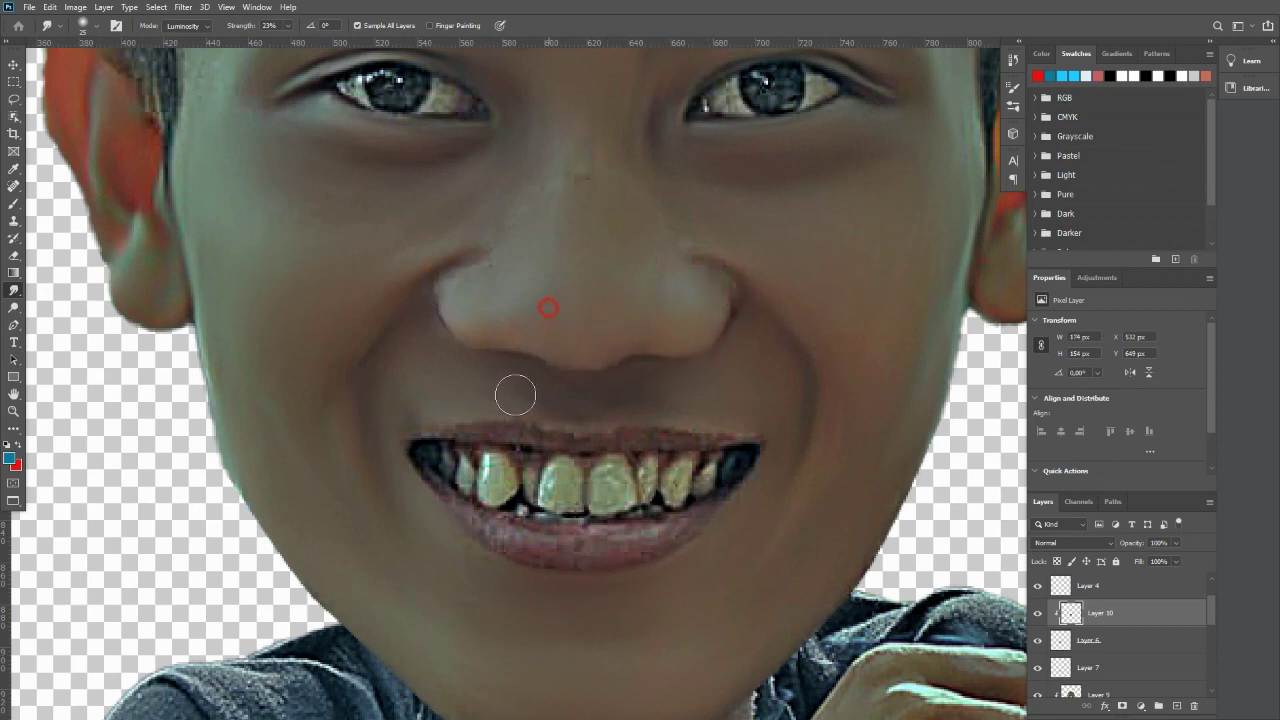
{"action": "mouse_move", "coordinate": [491, 296]}
{"action": "left_mouse_down"}
{"action": "mouse_move", "coordinate": [483, 328]}
{"action": "mouse_move", "coordinate": [475, 293]}
{"action": "left_mouse_up"}
On the clipped face layer Layer 9, smudge the skin around the nostril wings and upper nose bridge to blend the seams.
{"action": "scroll", "coordinate": [1087, 609], "scroll_direction": "down", "scroll_amount": 2}
{"action": "left_click", "coordinate": [1098, 640]}
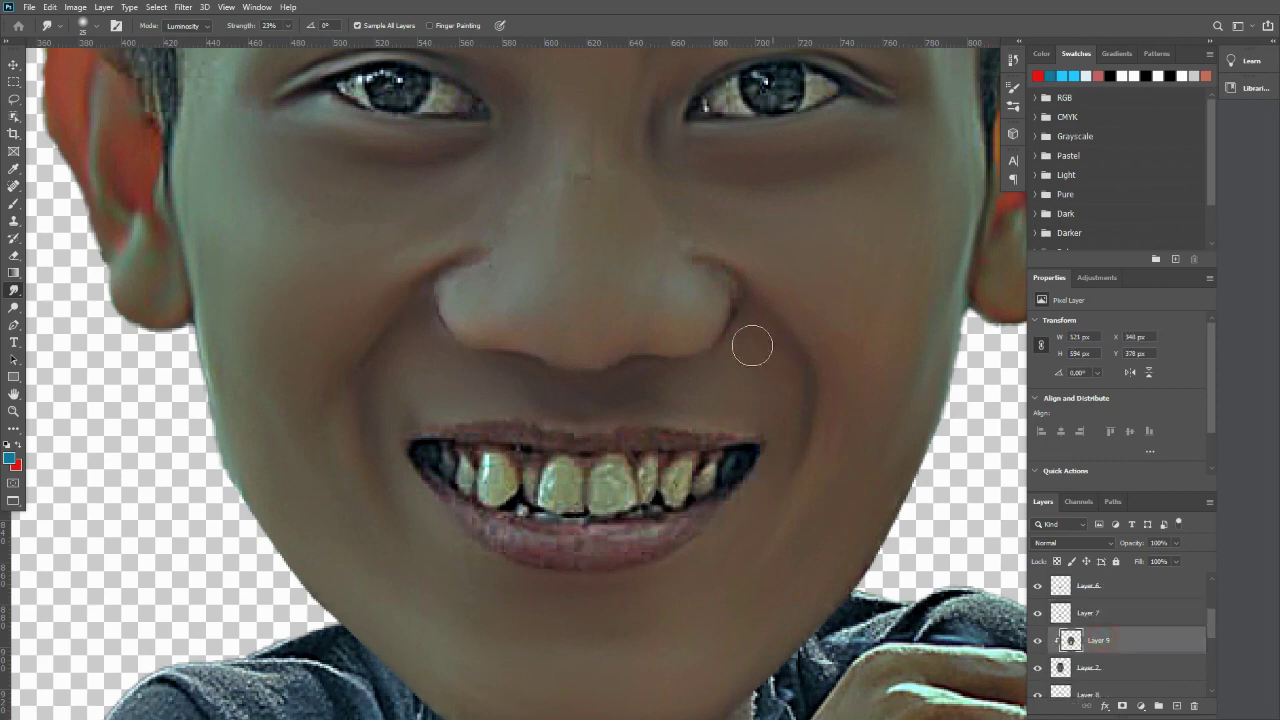
{"action": "left_click_drag", "start_coordinate": [720, 267], "coordinate": [686, 234]}
{"action": "left_click_drag", "start_coordinate": [437, 289], "coordinate": [465, 265]}
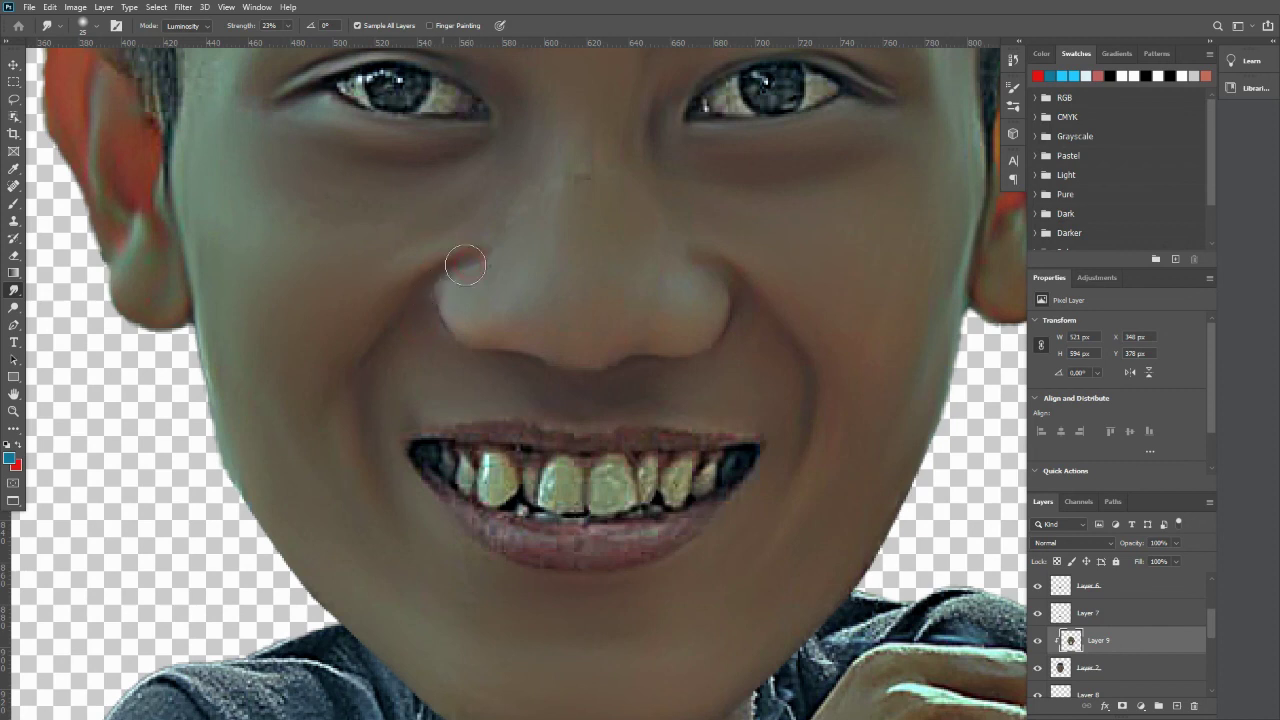
{"action": "left_click_drag", "start_coordinate": [555, 213], "coordinate": [580, 187]}
{"action": "mouse_move", "coordinate": [543, 134]}
{"action": "left_mouse_down"}
{"action": "mouse_move", "coordinate": [505, 194]}
{"action": "mouse_move", "coordinate": [529, 165]}
{"action": "left_mouse_up"}
Smudge the shadowed skin beneath the nose and beside the nostril wing smooth.
{"action": "scroll", "coordinate": [575, 283], "scroll_direction": "down", "scroll_amount": 1}
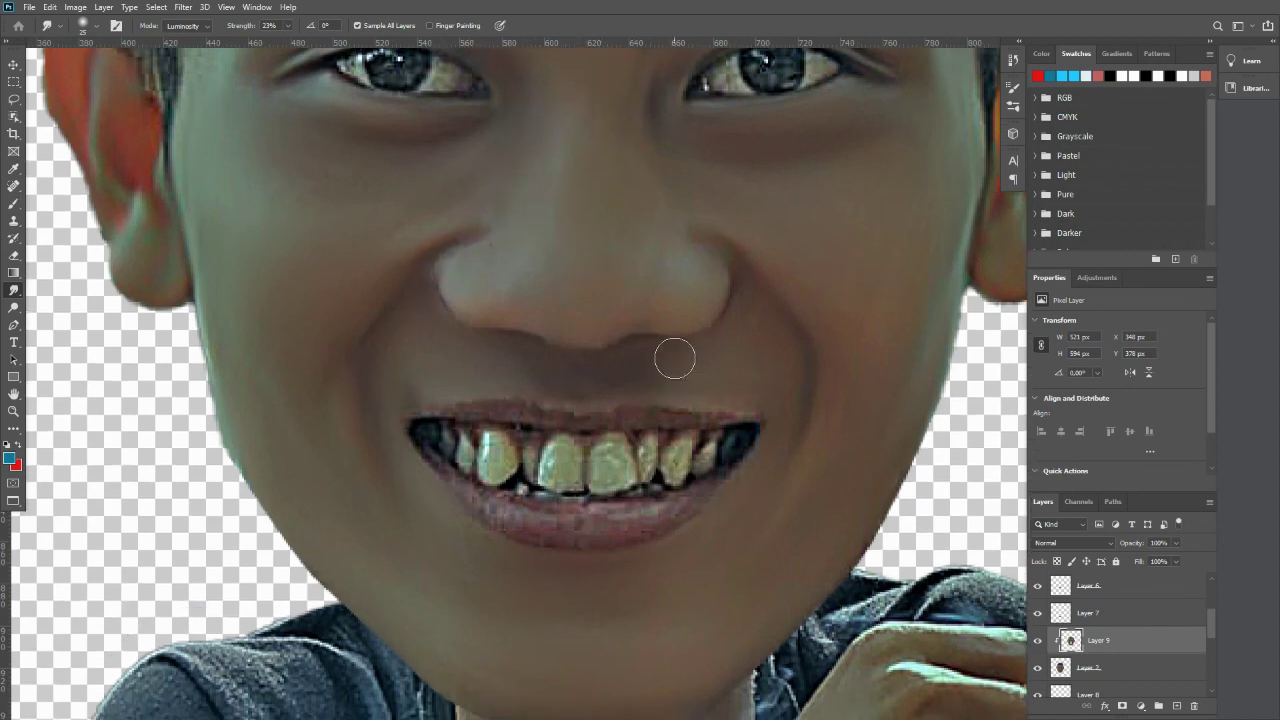
{"action": "mouse_move", "coordinate": [487, 344]}
{"action": "left_mouse_down"}
{"action": "mouse_move", "coordinate": [555, 339]}
{"action": "mouse_move", "coordinate": [530, 355]}
{"action": "mouse_move", "coordinate": [620, 362]}
{"action": "left_mouse_up"}
{"action": "mouse_move", "coordinate": [509, 317]}
{"action": "left_mouse_down"}
{"action": "mouse_move", "coordinate": [444, 304]}
{"action": "mouse_move", "coordinate": [462, 257]}
{"action": "mouse_move", "coordinate": [495, 243]}
{"action": "left_mouse_up"}
Deselect all layers and examine the smoothed nose against the whole face.
{"action": "scroll", "coordinate": [644, 383], "scroll_direction": "down", "scroll_amount": 3}
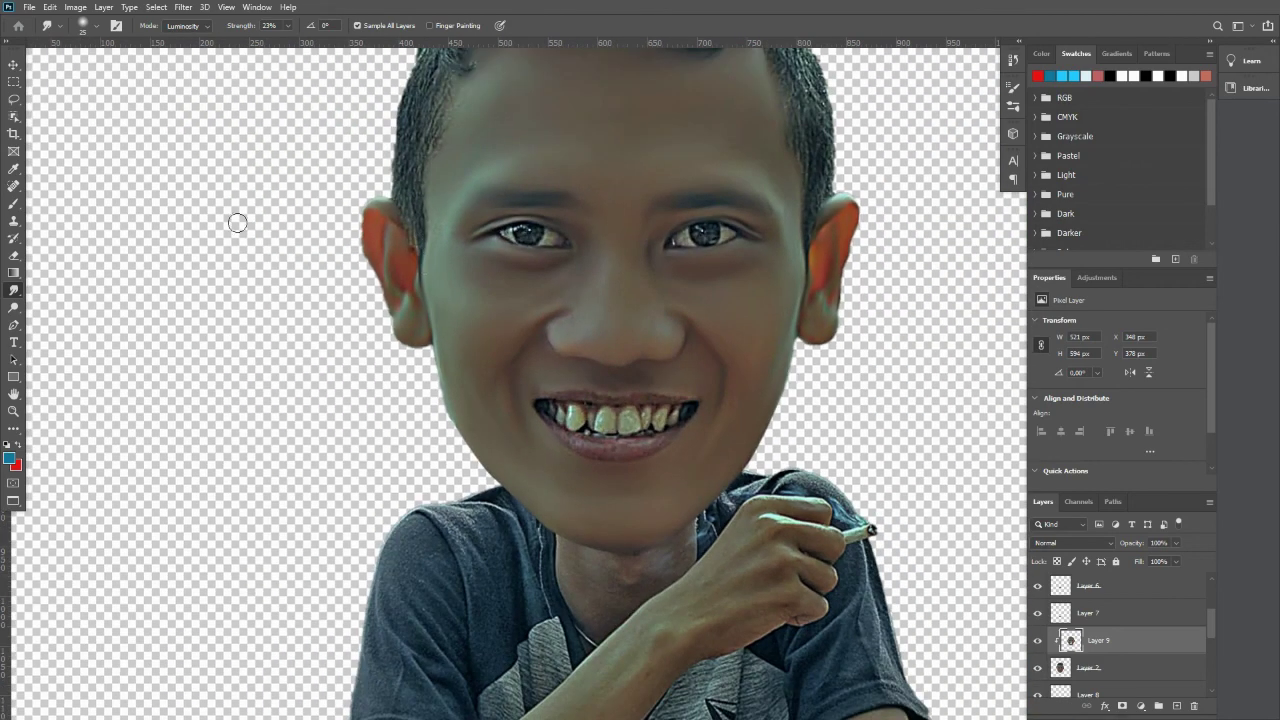
{"action": "left_click", "coordinate": [13, 64]}
{"action": "left_click", "coordinate": [151, 177]}
{"action": "scroll", "coordinate": [520, 290], "scroll_direction": "down", "scroll_amount": 3}
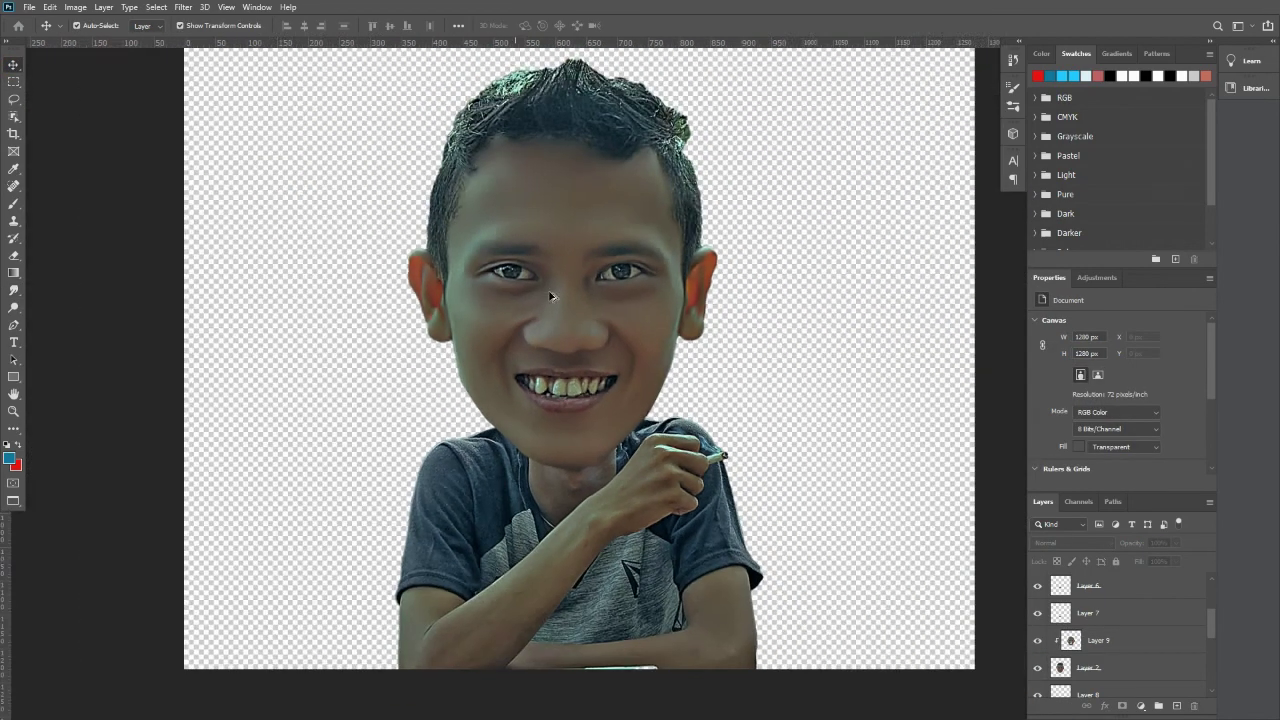
{"action": "scroll", "coordinate": [490, 229], "scroll_direction": "up", "scroll_amount": 2}
{"action": "scroll", "coordinate": [490, 229], "scroll_direction": "up", "scroll_amount": 1}
{"action": "scroll", "coordinate": [577, 401], "scroll_direction": "up", "scroll_amount": 1}
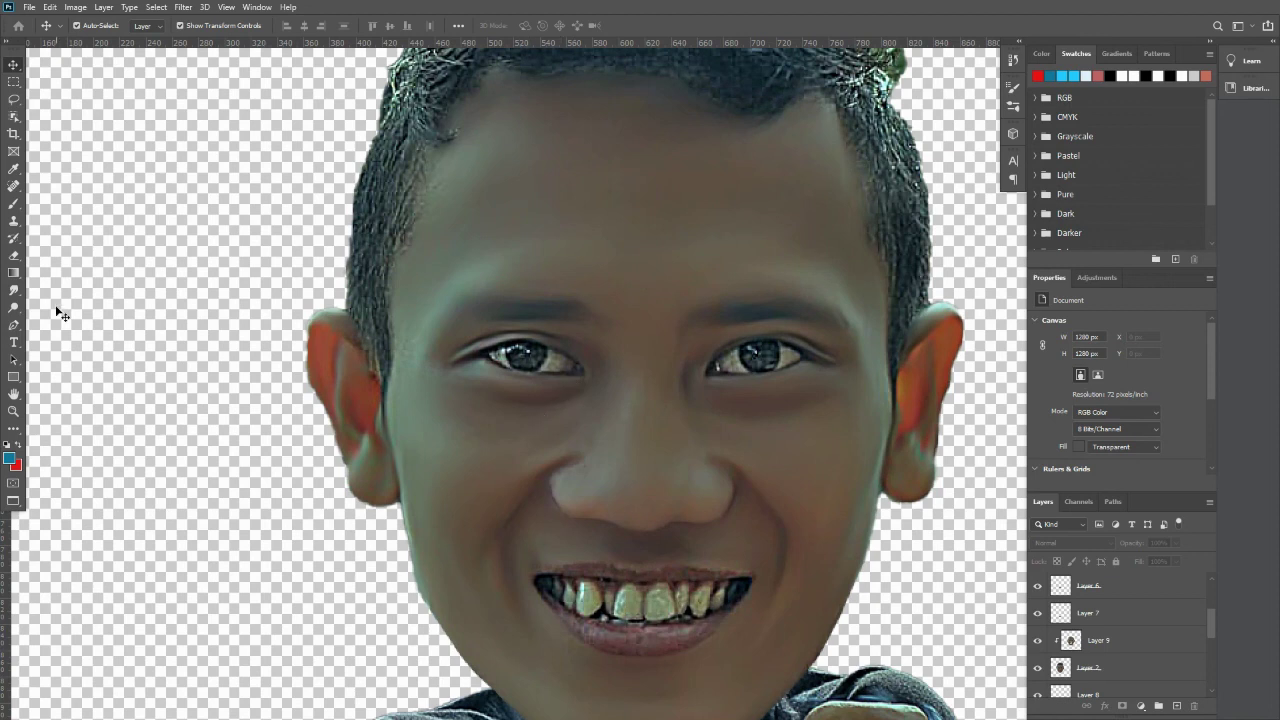
{"action": "left_click", "coordinate": [13, 289]}
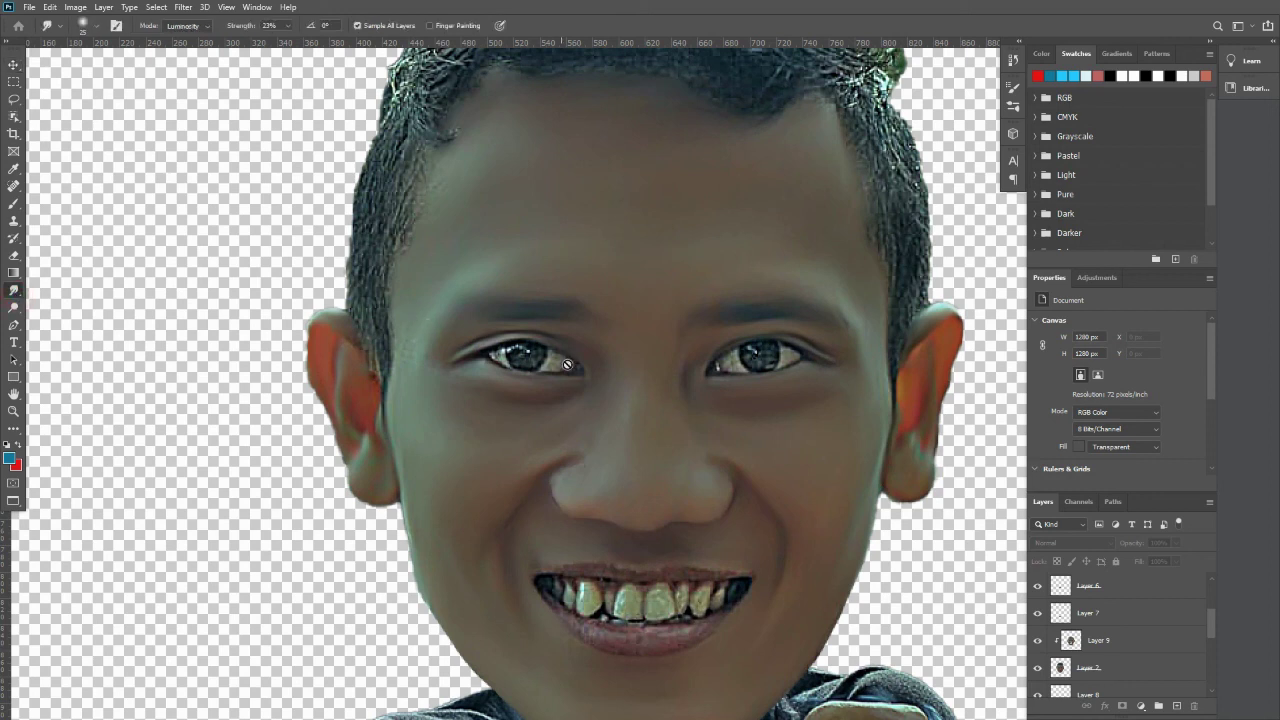
{"action": "left_click", "coordinate": [13, 66]}
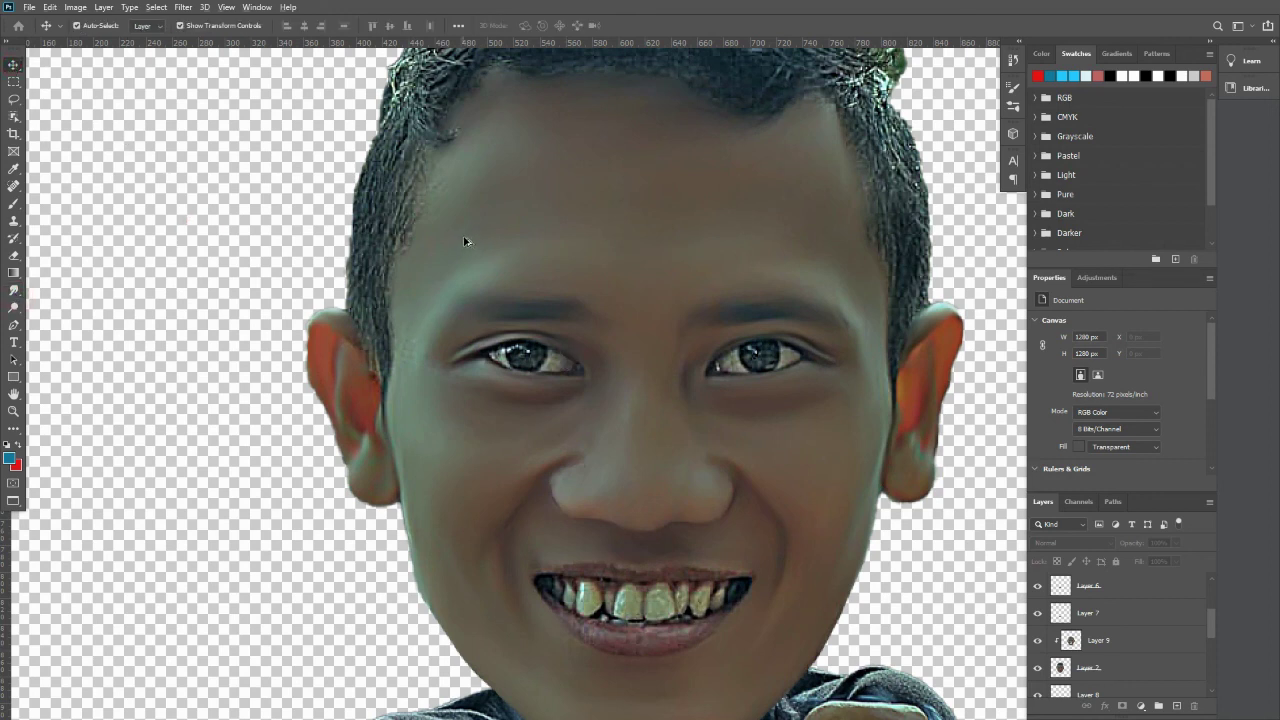
Select the eye layer and desaturate it to remove the colour from both eyes.
{"action": "scroll", "coordinate": [578, 343], "scroll_direction": "up", "scroll_amount": 3}
{"action": "left_click", "coordinate": [533, 380]}
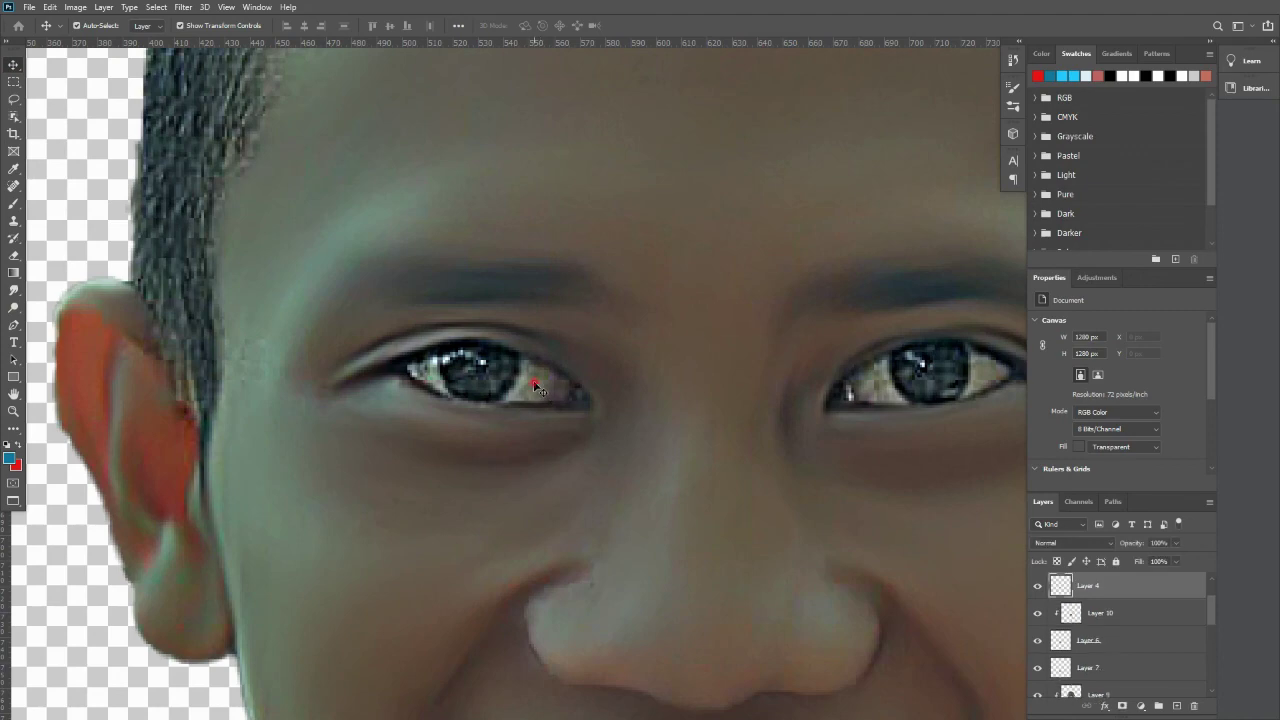
{"action": "scroll", "coordinate": [863, 423], "scroll_direction": "down", "scroll_amount": 3}
{"action": "scroll", "coordinate": [871, 417], "scroll_direction": "up", "scroll_amount": 1}
{"action": "scroll", "coordinate": [863, 423], "scroll_direction": "down", "scroll_amount": 1}
{"action": "scroll", "coordinate": [883, 420], "scroll_direction": "up", "scroll_amount": 1}
{"action": "scroll", "coordinate": [884, 418], "scroll_direction": "down", "scroll_amount": 1}
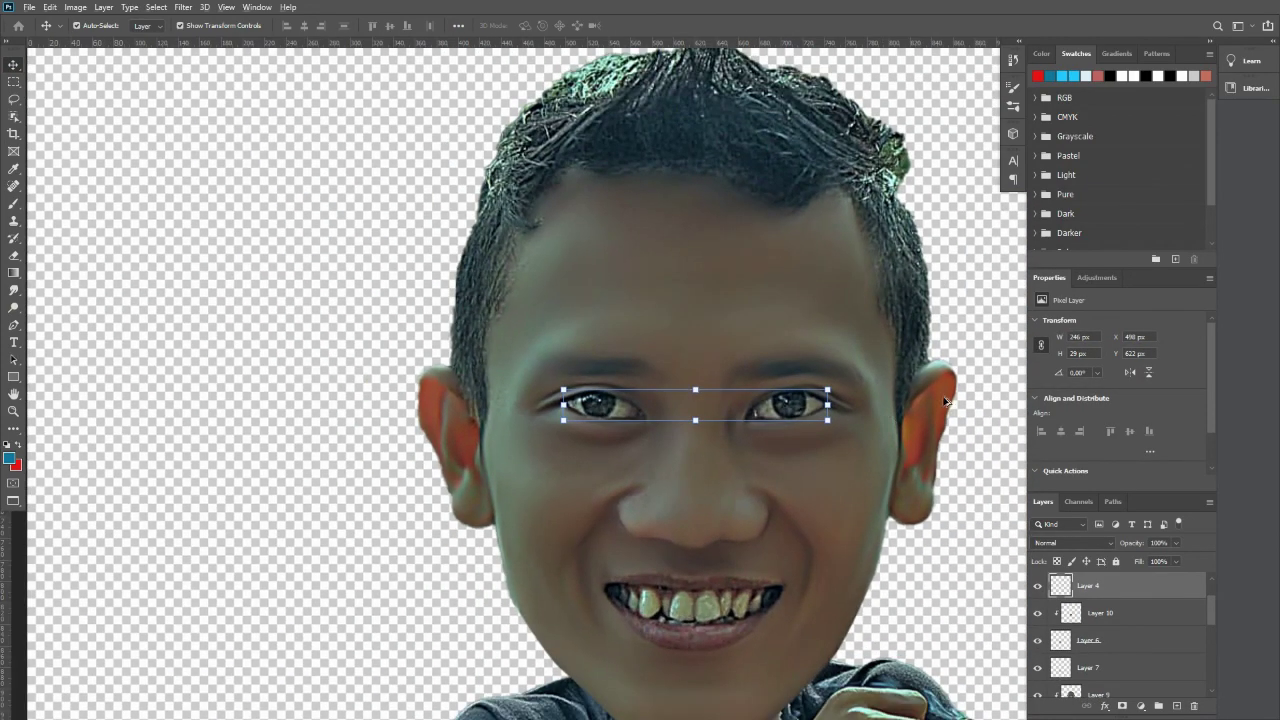
{"action": "scroll", "coordinate": [945, 404], "scroll_direction": "up", "scroll_amount": 1}
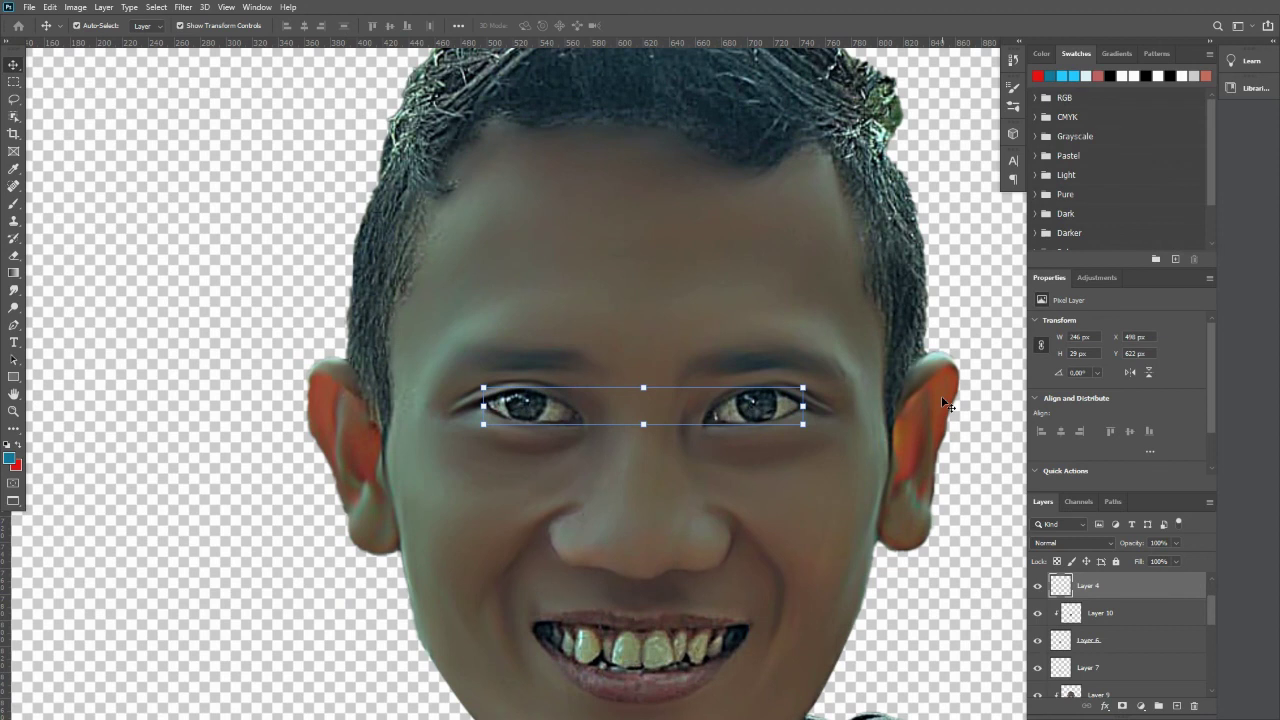
{"action": "left_click_drag", "start_coordinate": [745, 471], "coordinate": [680, 432]}
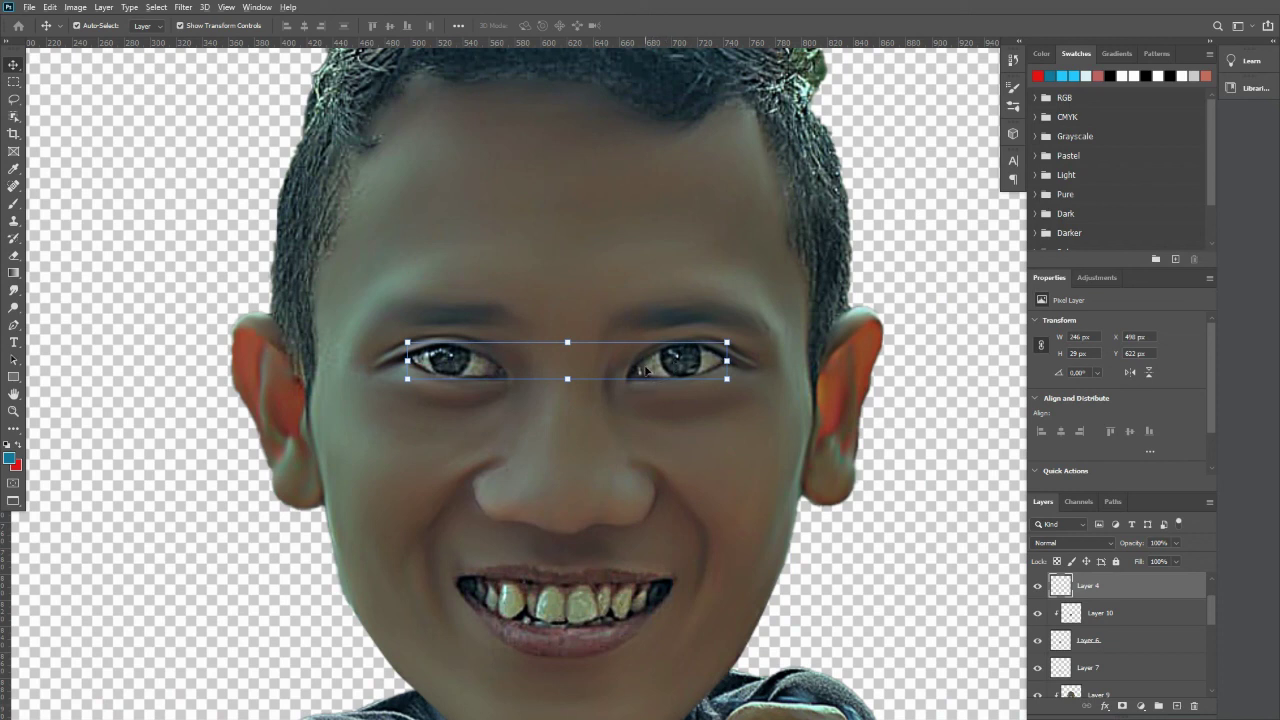
{"action": "scroll", "coordinate": [645, 371], "scroll_direction": "up", "scroll_amount": 2}
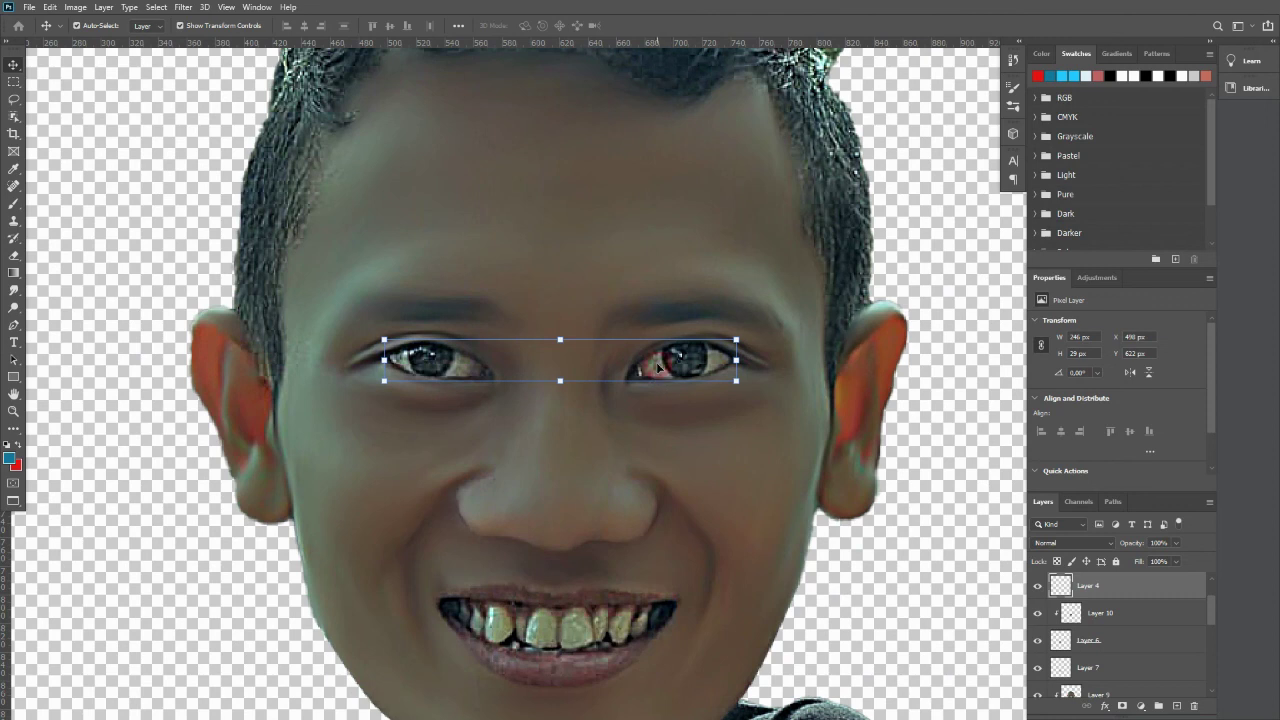
{"action": "left_click", "coordinate": [76, 7]}
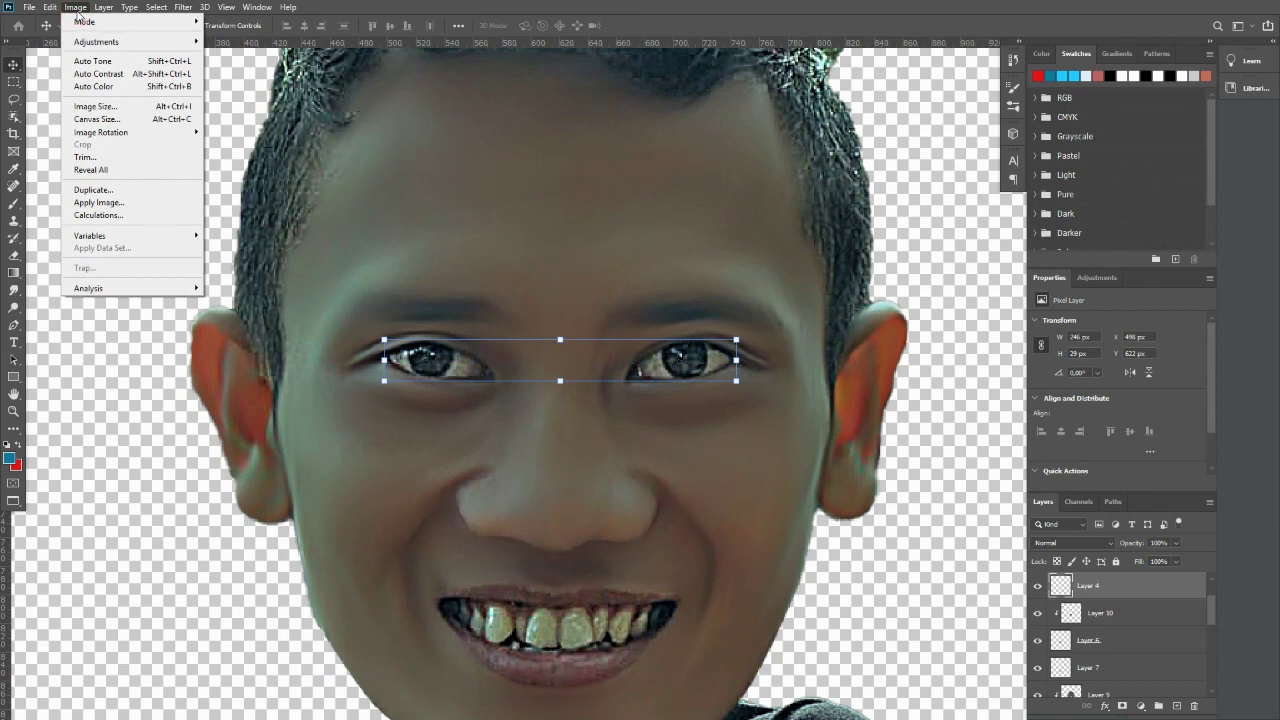
{"action": "mouse_move", "coordinate": [98, 41]}
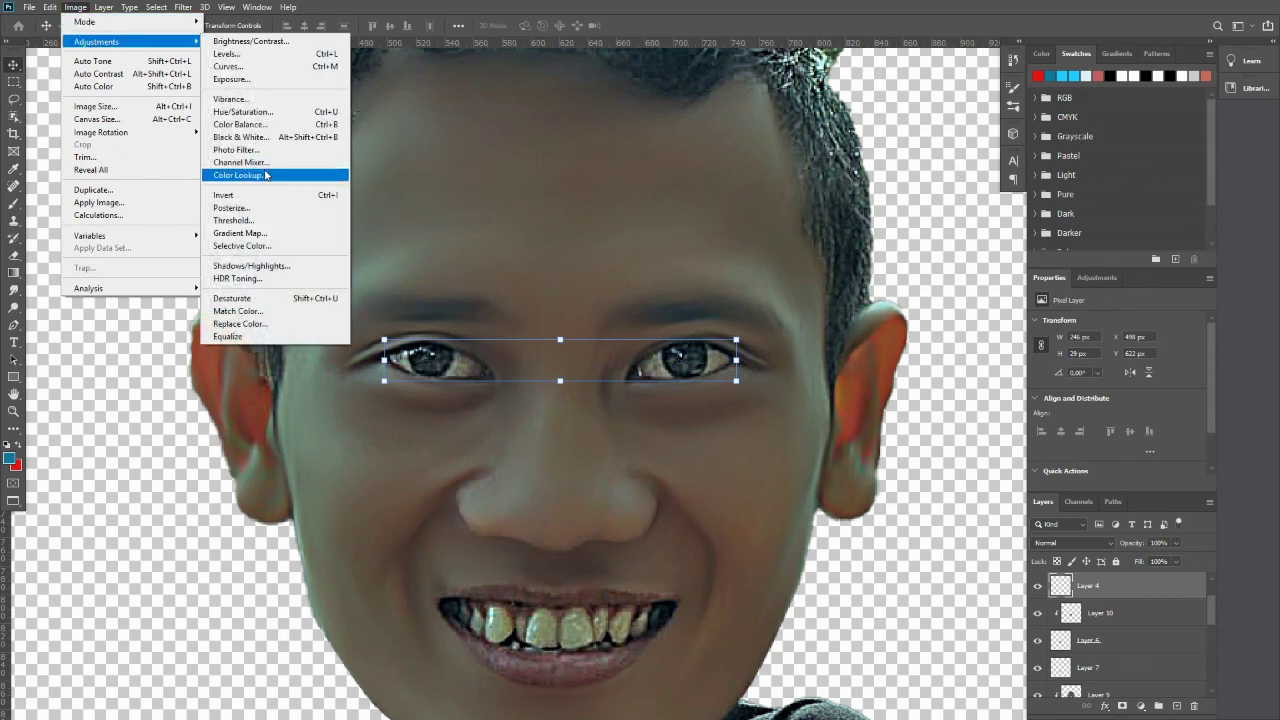
{"action": "left_click", "coordinate": [238, 300]}
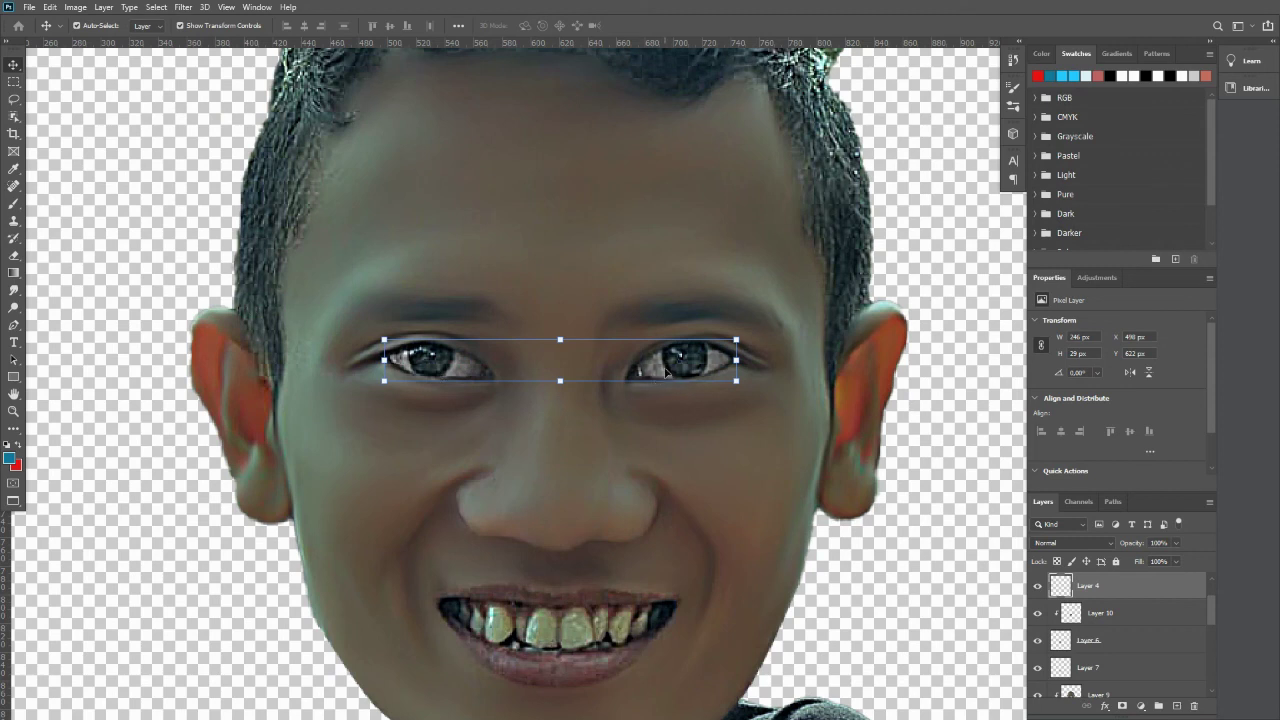
Add a new empty layer above the eye layer and clip it to the eyes.
{"action": "key", "text": "ctrl+j"}
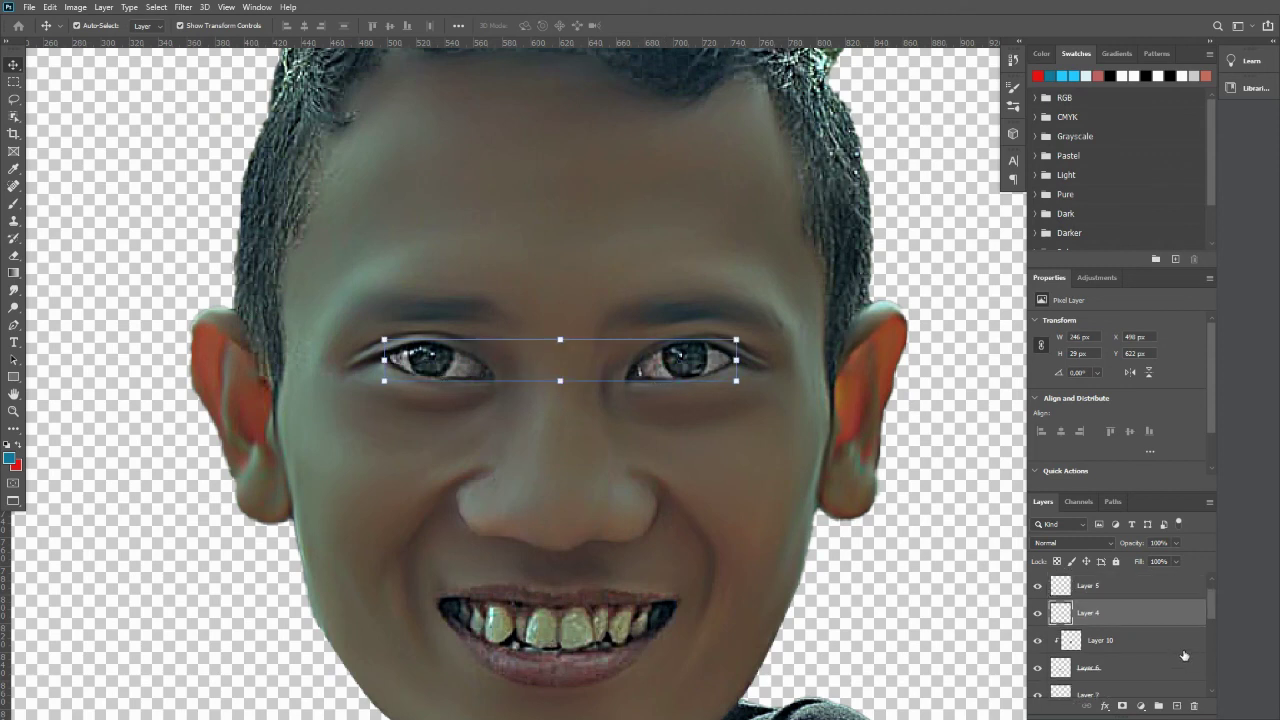
{"action": "left_click", "coordinate": [1177, 706]}
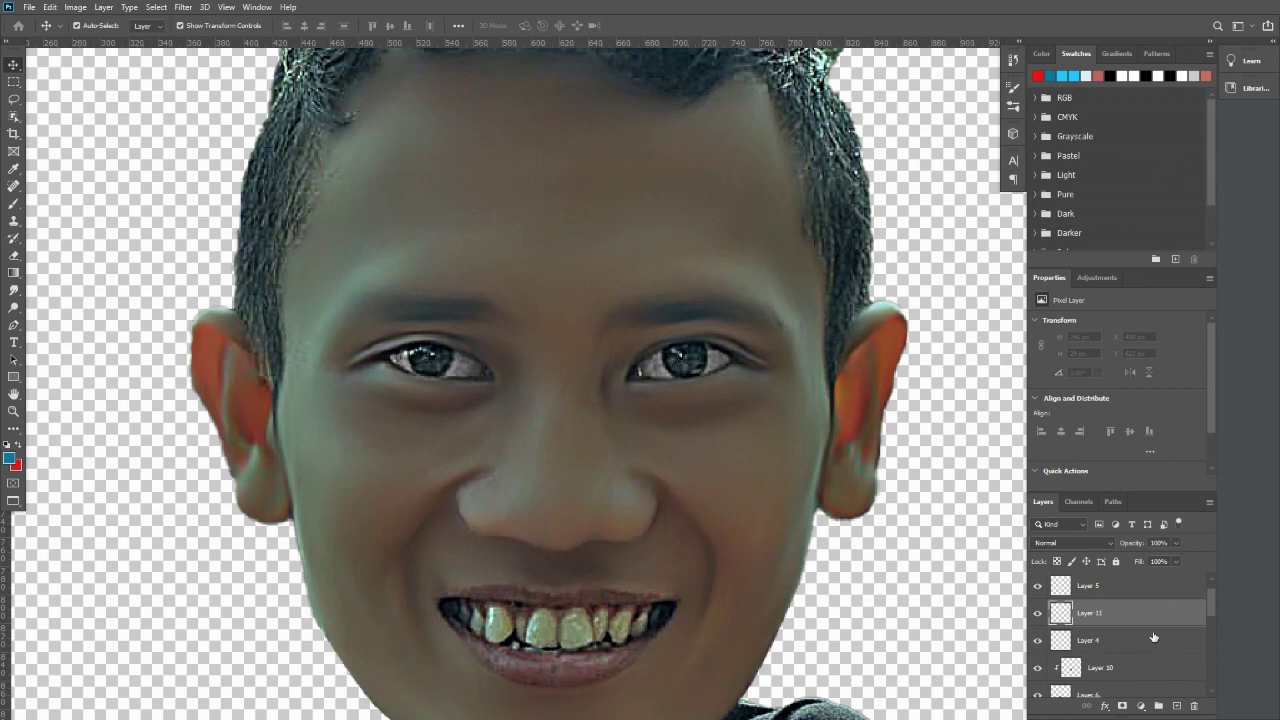
{"action": "right_click", "coordinate": [1152, 618]}
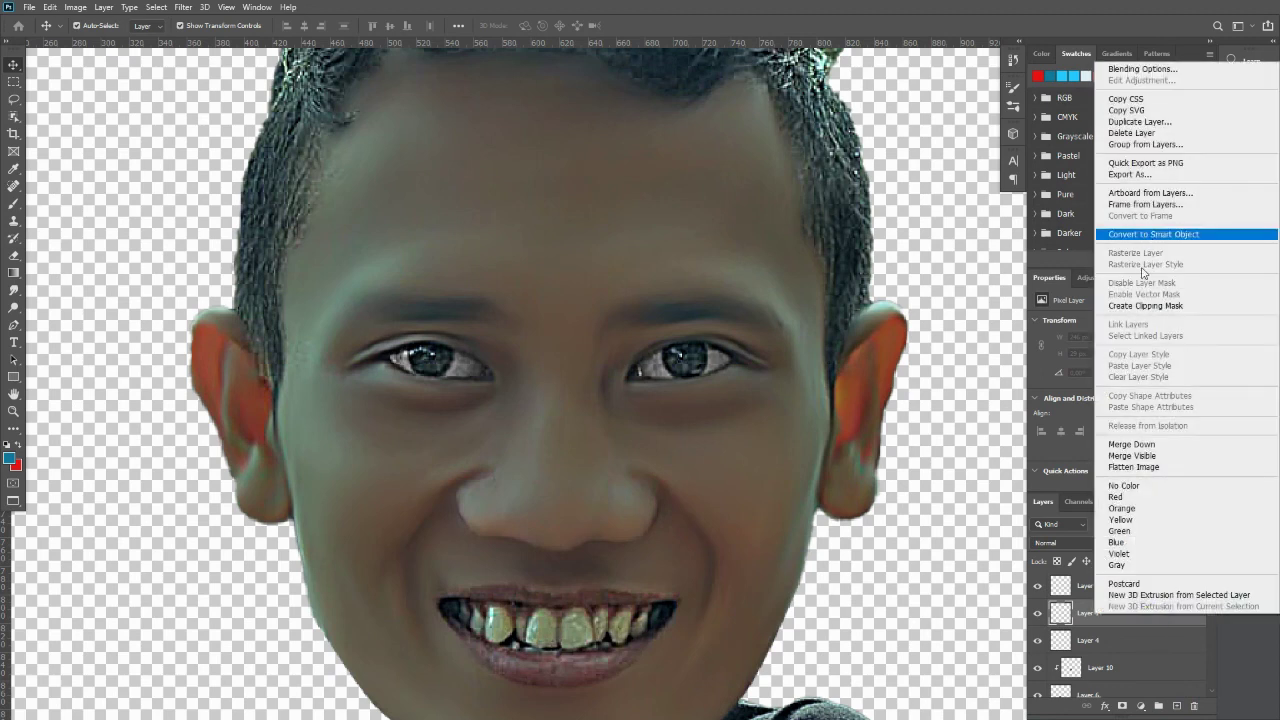
{"action": "left_click", "coordinate": [1145, 305]}
Smudge the white of the eye on the picture's left side on the new clipped layer.
{"action": "left_click", "coordinate": [12, 290]}
{"action": "scroll", "coordinate": [457, 382], "scroll_direction": "up", "scroll_amount": 2}
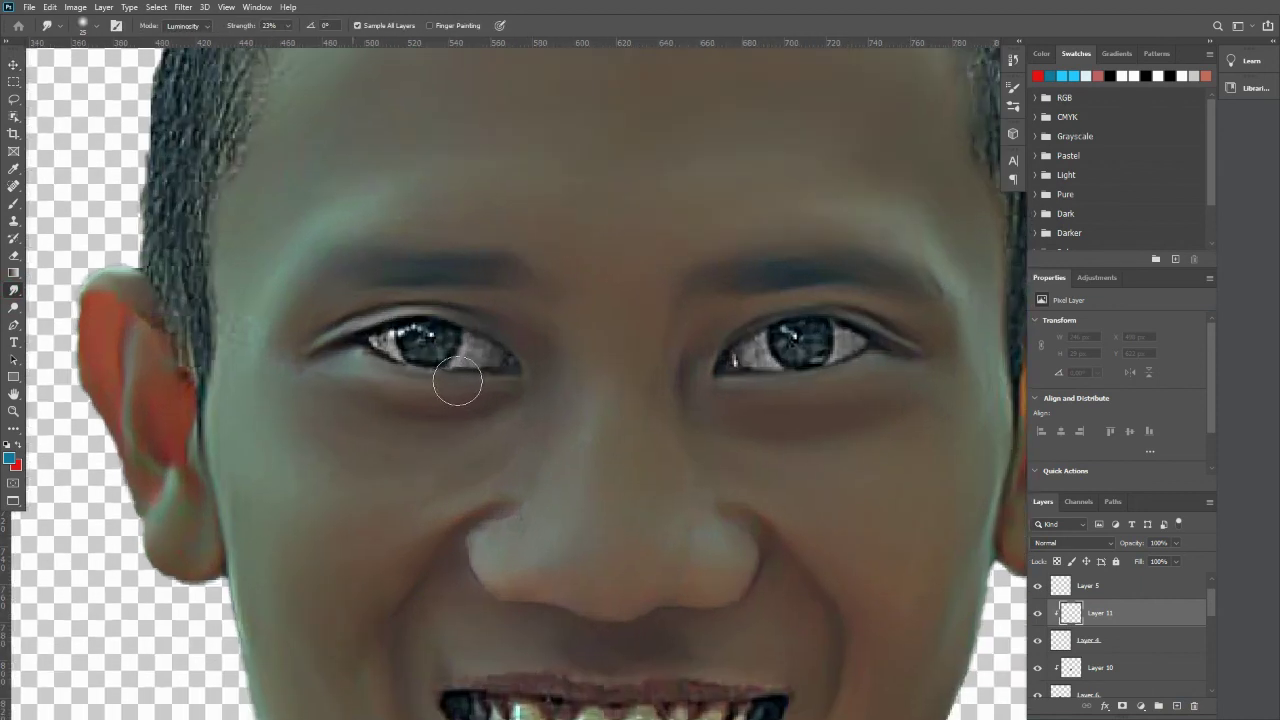
{"action": "scroll", "coordinate": [457, 382], "scroll_direction": "up", "scroll_amount": 1}
{"action": "mouse_move", "coordinate": [477, 350]}
{"action": "left_mouse_down"}
{"action": "mouse_move", "coordinate": [475, 335]}
{"action": "mouse_move", "coordinate": [460, 356]}
{"action": "mouse_move", "coordinate": [500, 351]}
{"action": "mouse_move", "coordinate": [312, 343]}
{"action": "mouse_move", "coordinate": [394, 340]}
{"action": "mouse_move", "coordinate": [378, 338]}
{"action": "left_mouse_up"}
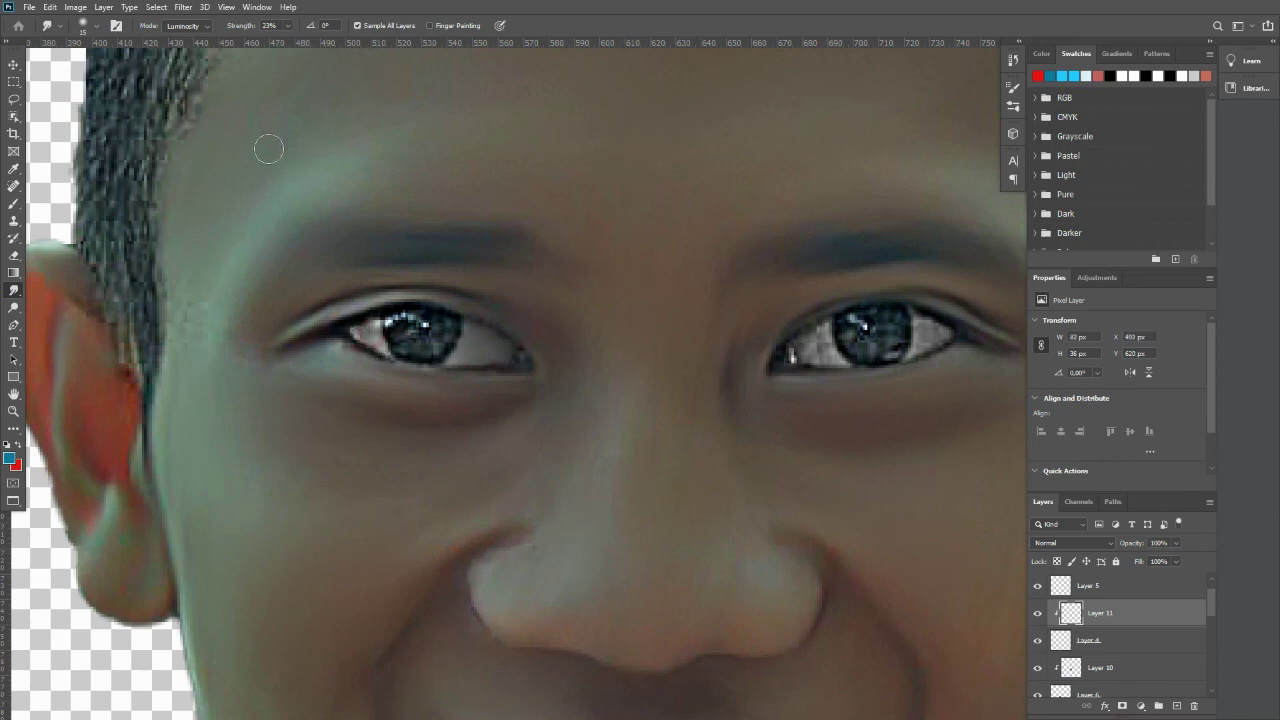
Set the Smudge strength to 48% and refine the eye on the picture's left side with finer strokes.
{"action": "scroll", "coordinate": [291, 91], "scroll_direction": "up", "scroll_amount": 2}
{"action": "left_click", "coordinate": [288, 25]}
{"action": "left_click_drag", "start_coordinate": [297, 43], "coordinate": [305, 43]}
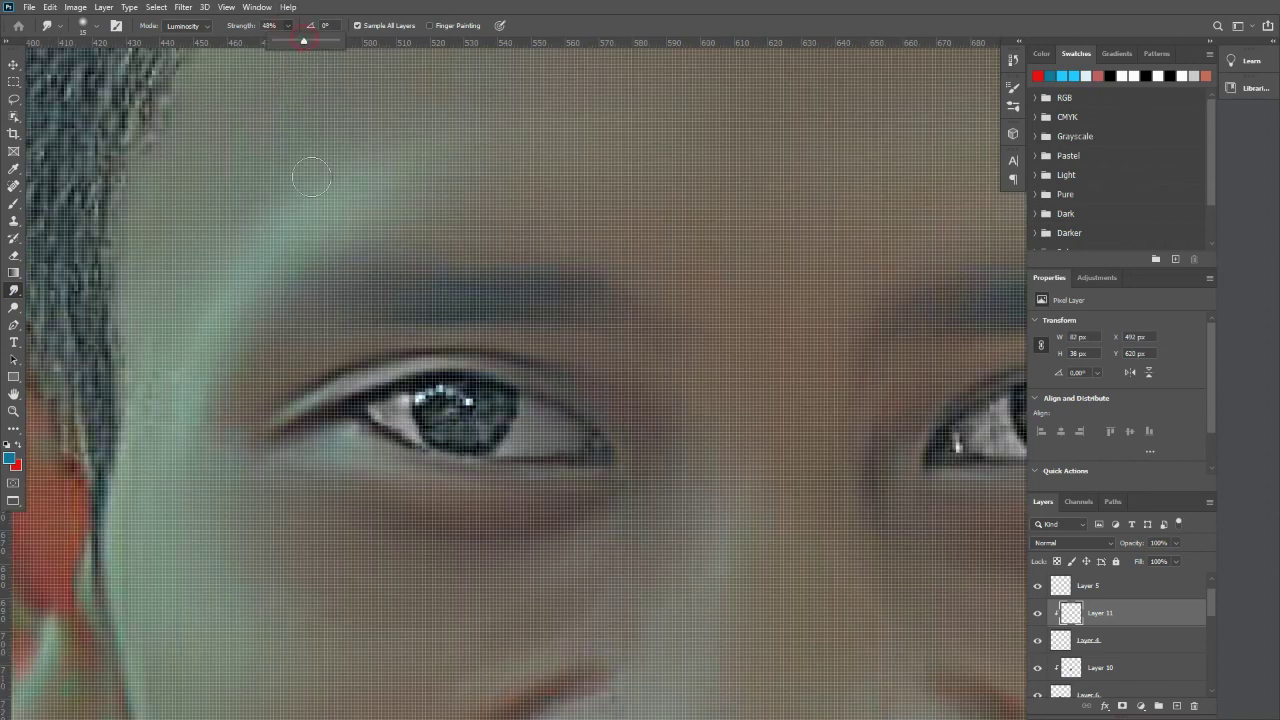
{"action": "left_click", "coordinate": [398, 405]}
{"action": "mouse_move", "coordinate": [398, 405]}
{"action": "left_mouse_down"}
{"action": "mouse_move", "coordinate": [355, 412]}
{"action": "mouse_move", "coordinate": [419, 432]}
{"action": "mouse_move", "coordinate": [399, 412]}
{"action": "mouse_move", "coordinate": [444, 404]}
{"action": "left_mouse_up"}
{"action": "mouse_move", "coordinate": [534, 423]}
{"action": "left_mouse_down"}
{"action": "mouse_move", "coordinate": [491, 441]}
{"action": "mouse_move", "coordinate": [558, 430]}
{"action": "mouse_move", "coordinate": [529, 437]}
{"action": "mouse_move", "coordinate": [105, 322]}
{"action": "left_mouse_up"}
{"action": "left_click", "coordinate": [393, 416]}
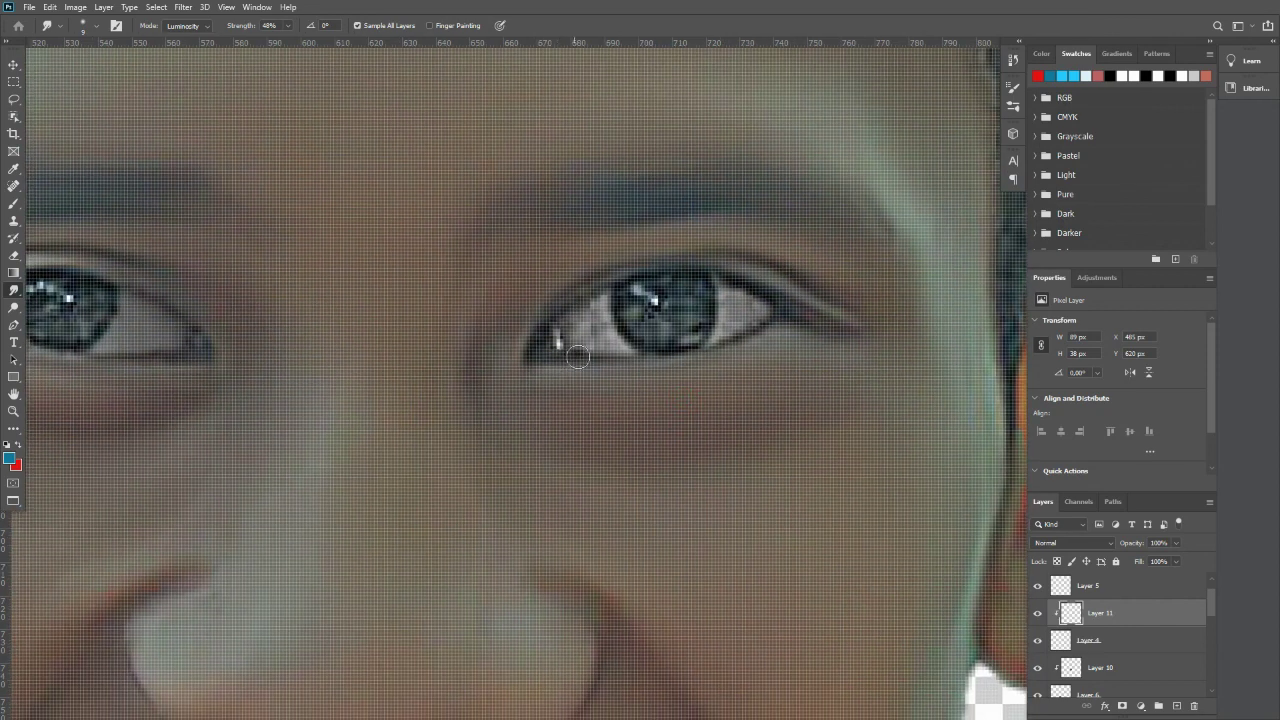
Smudge the white on both sides of the iris in the eye on the picture's right side.
{"action": "mouse_move", "coordinate": [594, 315]}
{"action": "left_mouse_down"}
{"action": "mouse_move", "coordinate": [598, 328]}
{"action": "mouse_move", "coordinate": [562, 340]}
{"action": "mouse_move", "coordinate": [590, 318]}
{"action": "mouse_move", "coordinate": [612, 338]}
{"action": "mouse_move", "coordinate": [566, 334]}
{"action": "left_mouse_up"}
{"action": "mouse_move", "coordinate": [746, 307]}
{"action": "left_mouse_down"}
{"action": "mouse_move", "coordinate": [706, 339]}
{"action": "mouse_move", "coordinate": [733, 316]}
{"action": "mouse_move", "coordinate": [706, 292]}
{"action": "mouse_move", "coordinate": [729, 310]}
{"action": "mouse_move", "coordinate": [724, 335]}
{"action": "mouse_move", "coordinate": [731, 305]}
{"action": "mouse_move", "coordinate": [765, 313]}
{"action": "mouse_move", "coordinate": [742, 323]}
{"action": "mouse_move", "coordinate": [720, 291]}
{"action": "mouse_move", "coordinate": [745, 314]}
{"action": "mouse_move", "coordinate": [735, 319]}
{"action": "mouse_move", "coordinate": [731, 290]}
{"action": "mouse_move", "coordinate": [728, 326]}
{"action": "left_mouse_up"}
{"action": "scroll", "coordinate": [728, 325], "scroll_direction": "down", "scroll_amount": 3}
{"action": "scroll", "coordinate": [728, 325], "scroll_direction": "down", "scroll_amount": 3}
Select the mouth layer and trace a Pen path along the lower edge of the teeth.
{"action": "scroll", "coordinate": [579, 518], "scroll_direction": "up", "scroll_amount": 3}
{"action": "scroll", "coordinate": [668, 477], "scroll_direction": "up", "scroll_amount": 2}
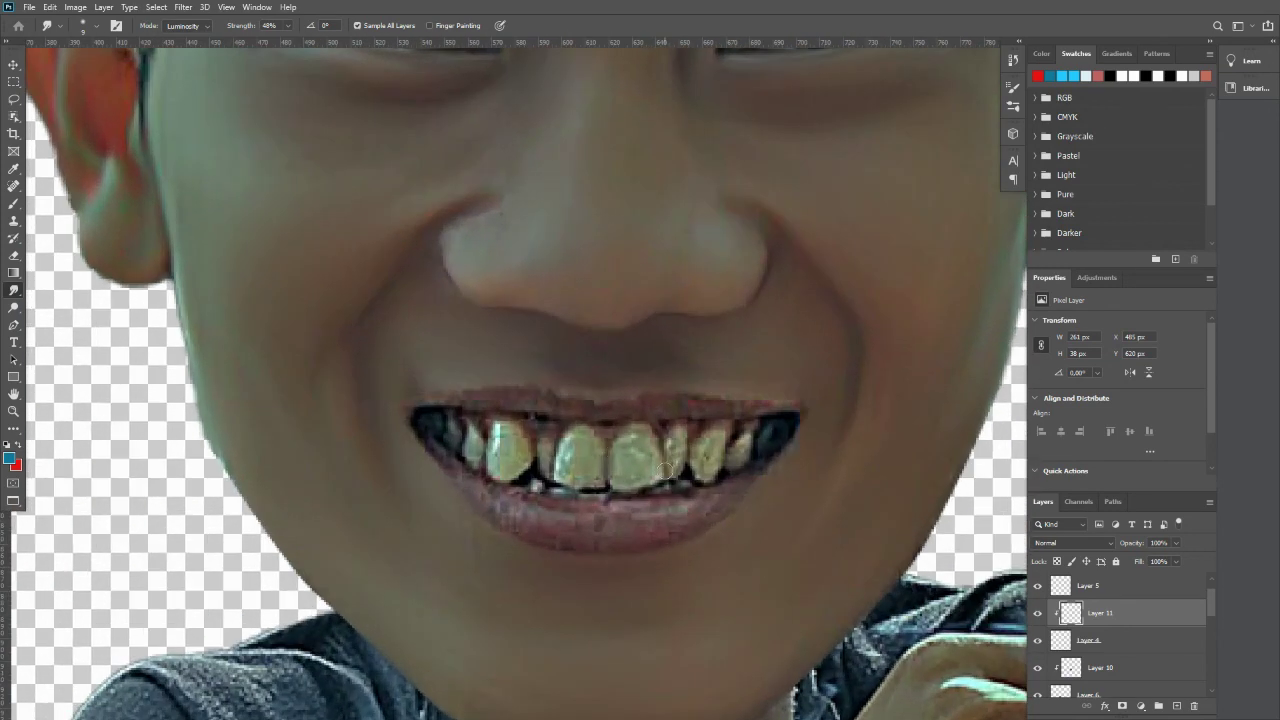
{"action": "left_click", "coordinate": [13, 64]}
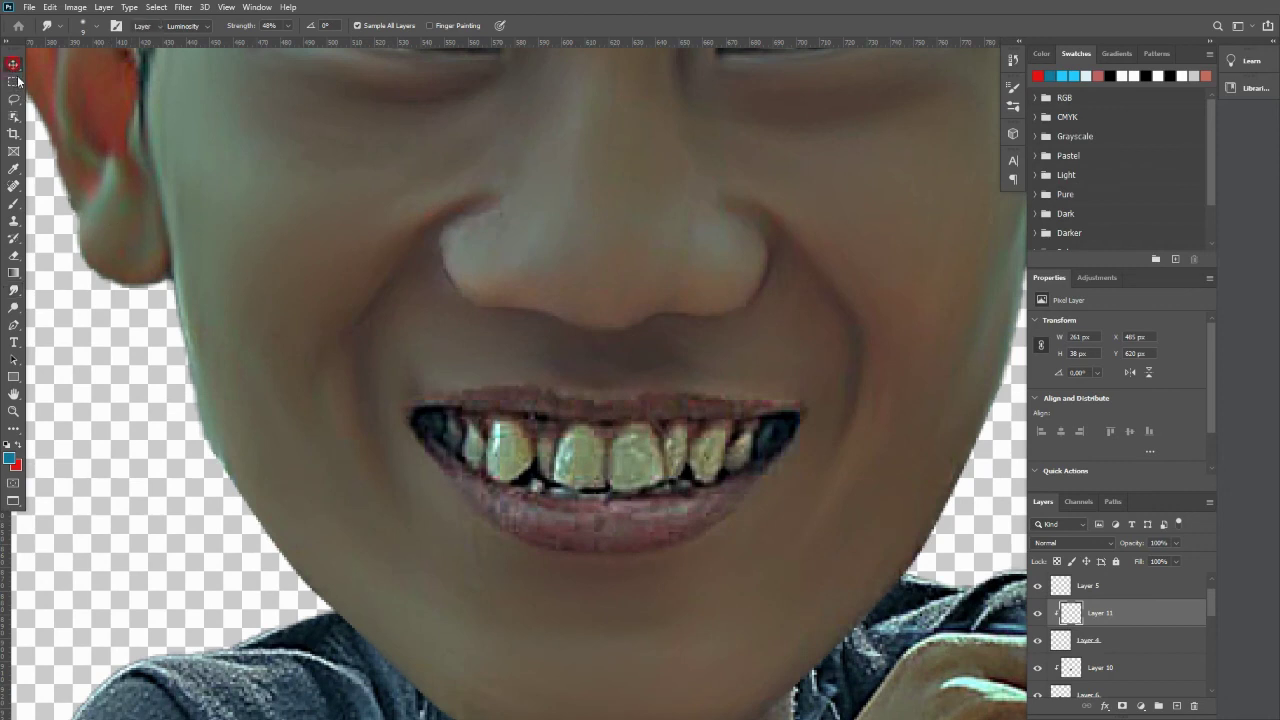
{"action": "scroll", "coordinate": [578, 478], "scroll_direction": "down", "scroll_amount": 3}
{"action": "left_click", "coordinate": [228, 512]}
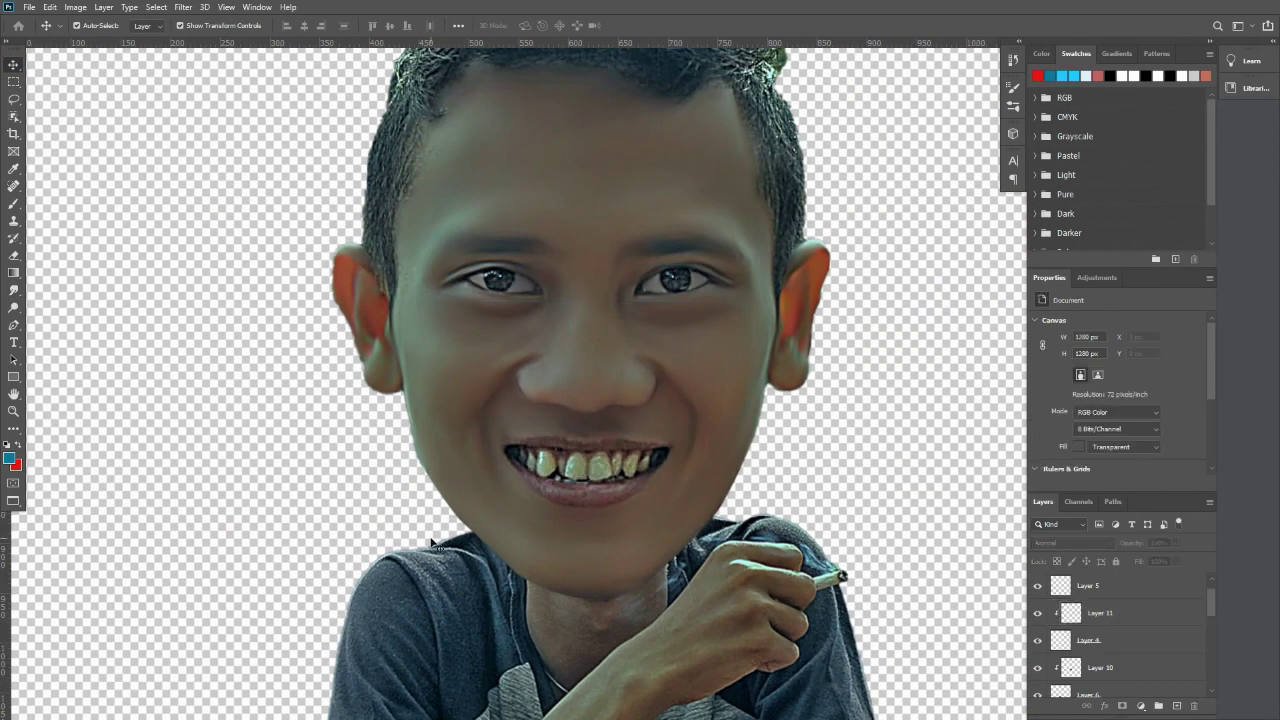
{"action": "scroll", "coordinate": [600, 505], "scroll_direction": "up", "scroll_amount": 3}
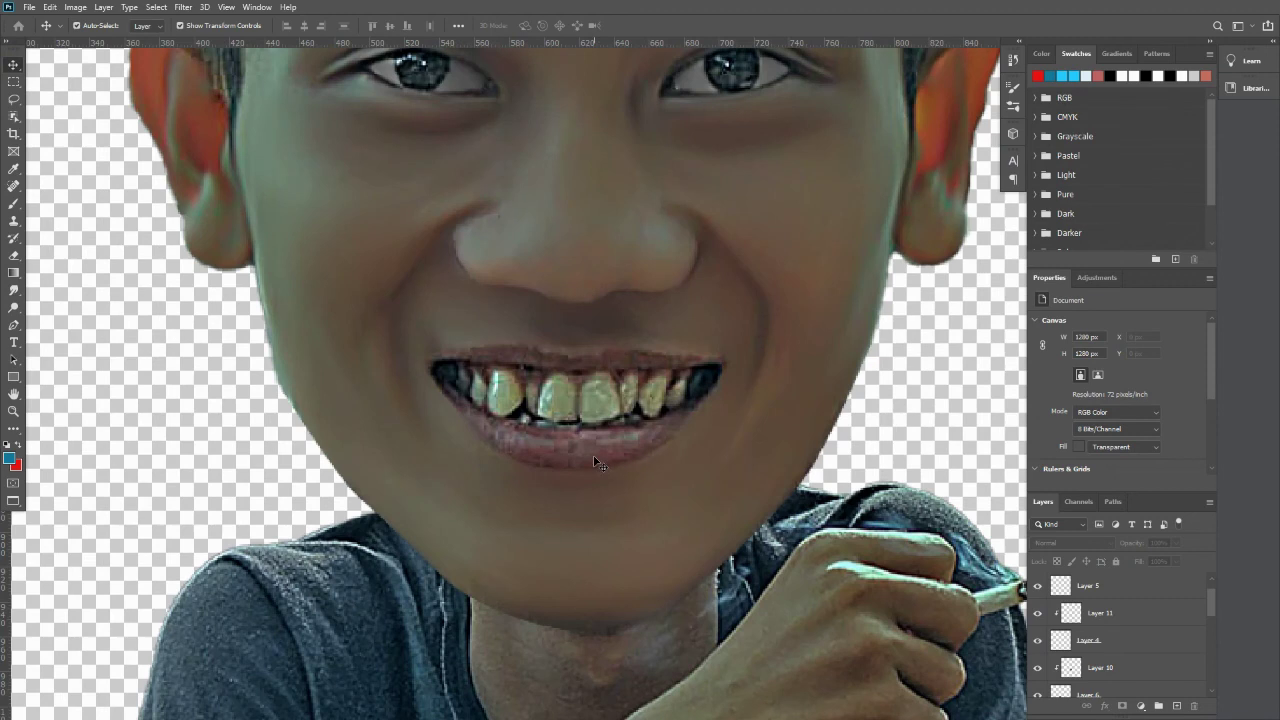
{"action": "left_click", "coordinate": [558, 460]}
{"action": "scroll", "coordinate": [626, 390], "scroll_direction": "up", "scroll_amount": 1}
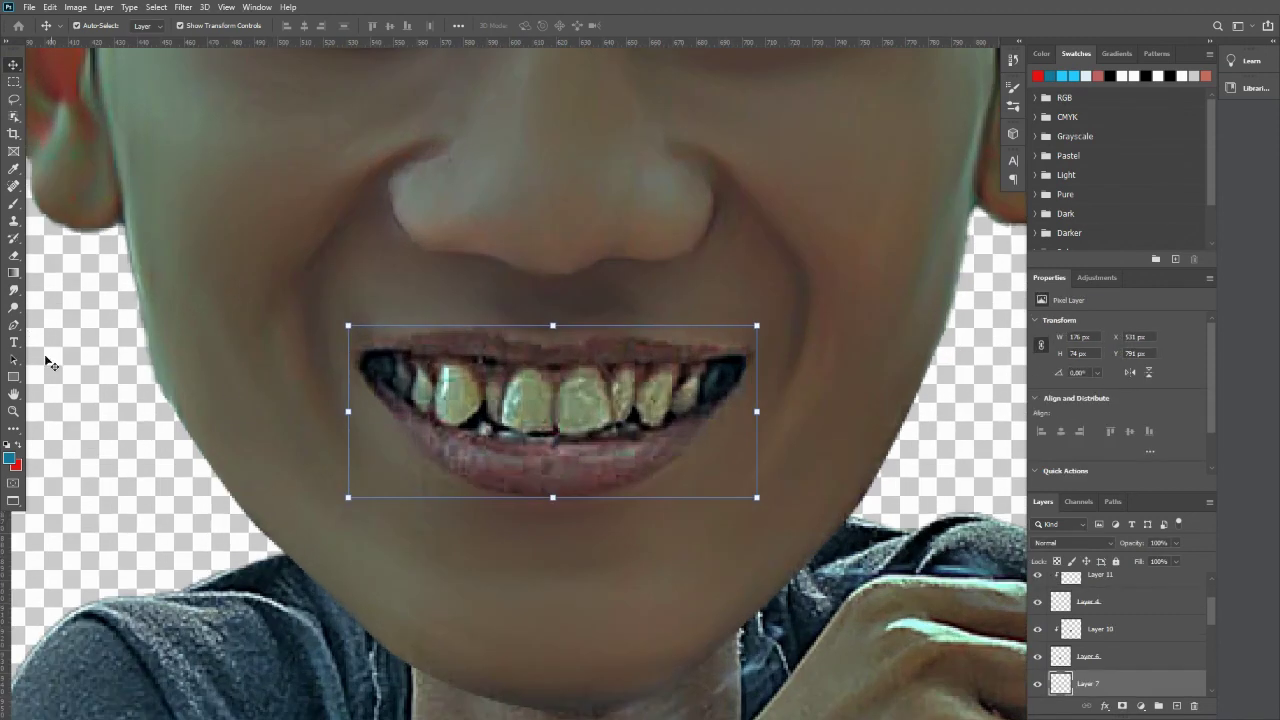
{"action": "left_click", "coordinate": [14, 330]}
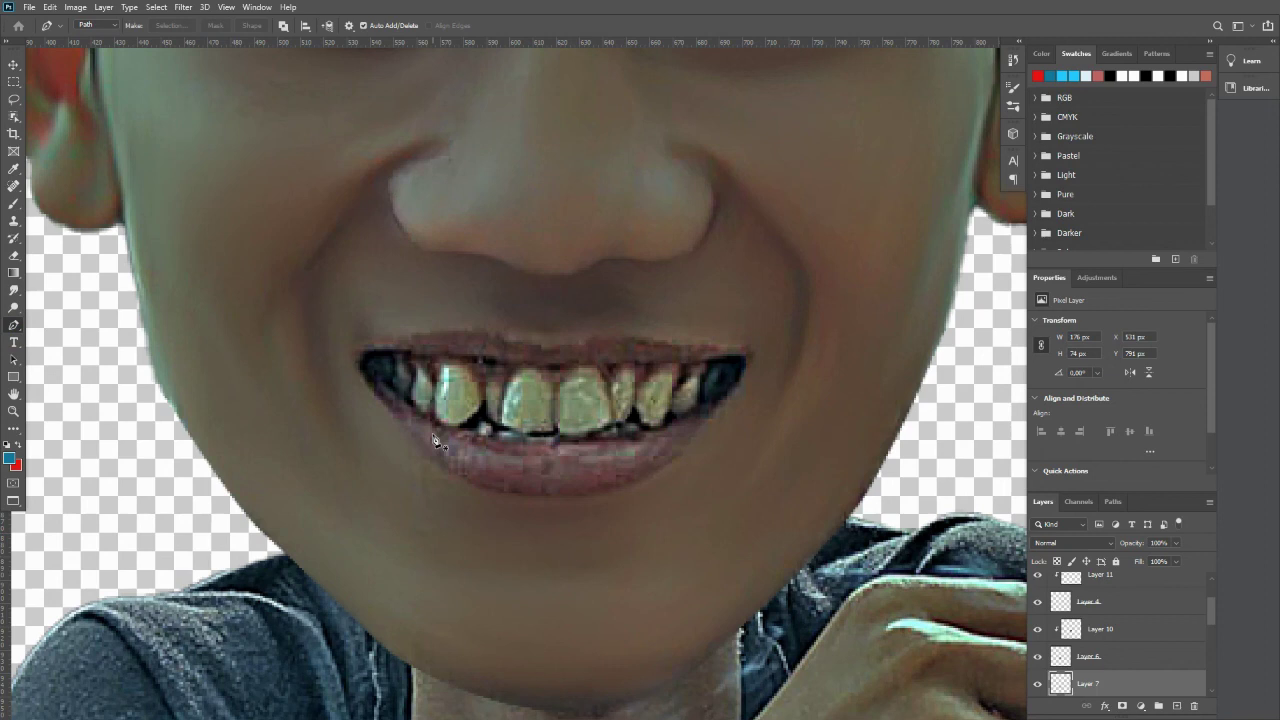
{"action": "left_click", "coordinate": [385, 382]}
{"action": "left_click_drag", "start_coordinate": [385, 382], "coordinate": [405, 399]}
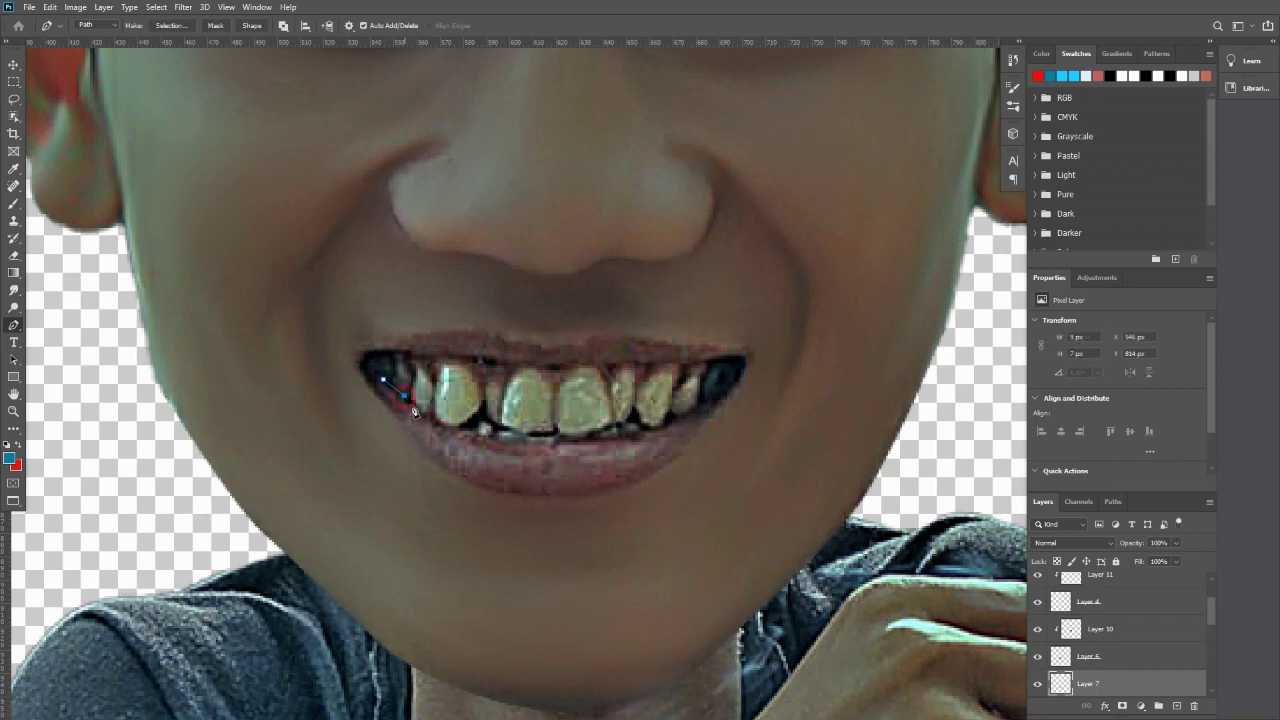
{"action": "left_click_drag", "start_coordinate": [441, 427], "coordinate": [524, 451]}
{"action": "left_click_drag", "start_coordinate": [603, 440], "coordinate": [712, 406]}
{"action": "left_click", "coordinate": [726, 382]}
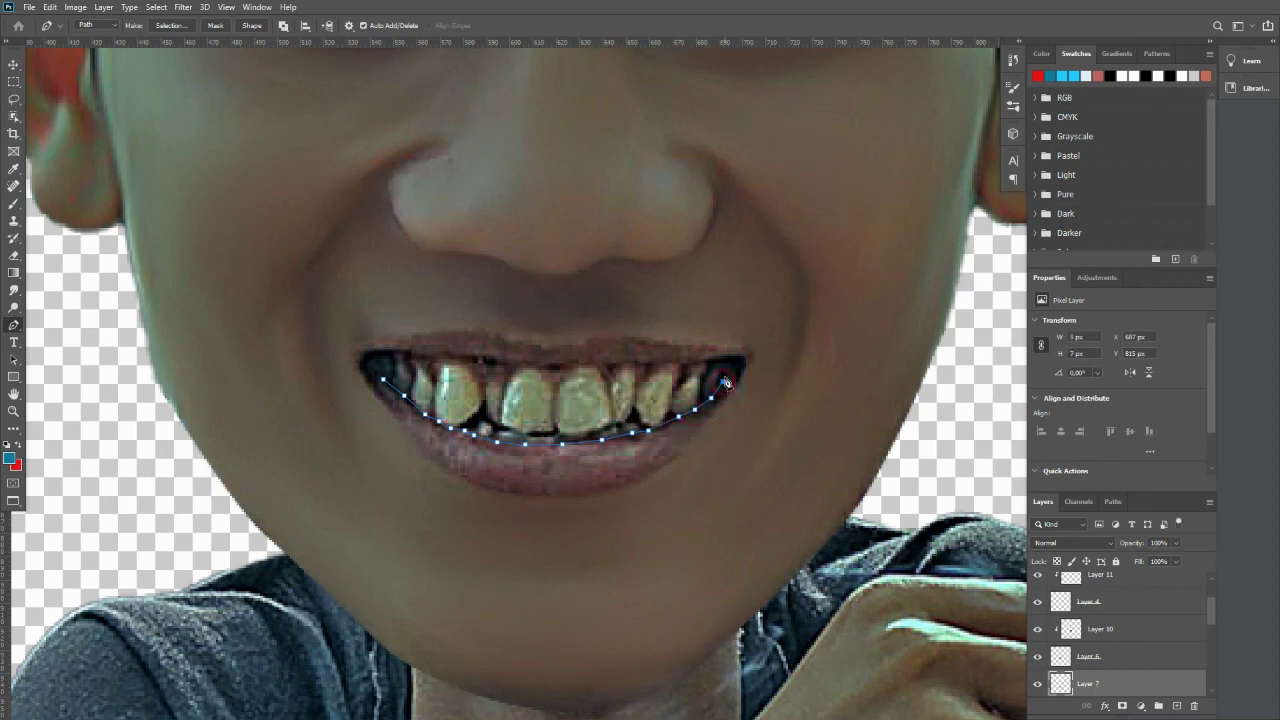
Continue the path back along the upper edge of the teeth and close it at the starting corner.
{"action": "left_click_drag", "start_coordinate": [721, 368], "coordinate": [536, 383]}
{"action": "left_click", "coordinate": [468, 359]}
{"action": "left_click", "coordinate": [435, 356]}
{"action": "left_click", "coordinate": [410, 356]}
{"action": "left_click", "coordinate": [391, 355]}
{"action": "left_click", "coordinate": [382, 370]}
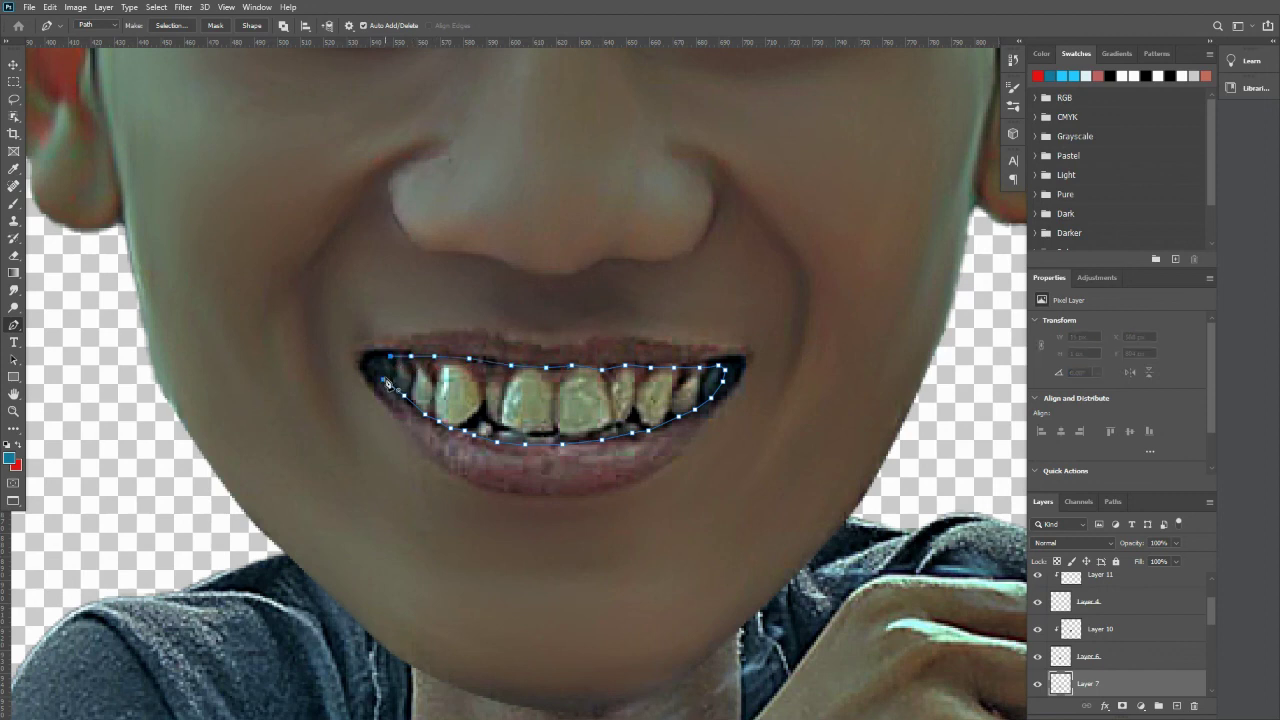
Convert the teeth path into a new anti-aliased selection with a 0.5-pixel feather and copy it to its own layer.
{"action": "right_click", "coordinate": [470, 388]}
{"action": "left_click", "coordinate": [506, 442]}
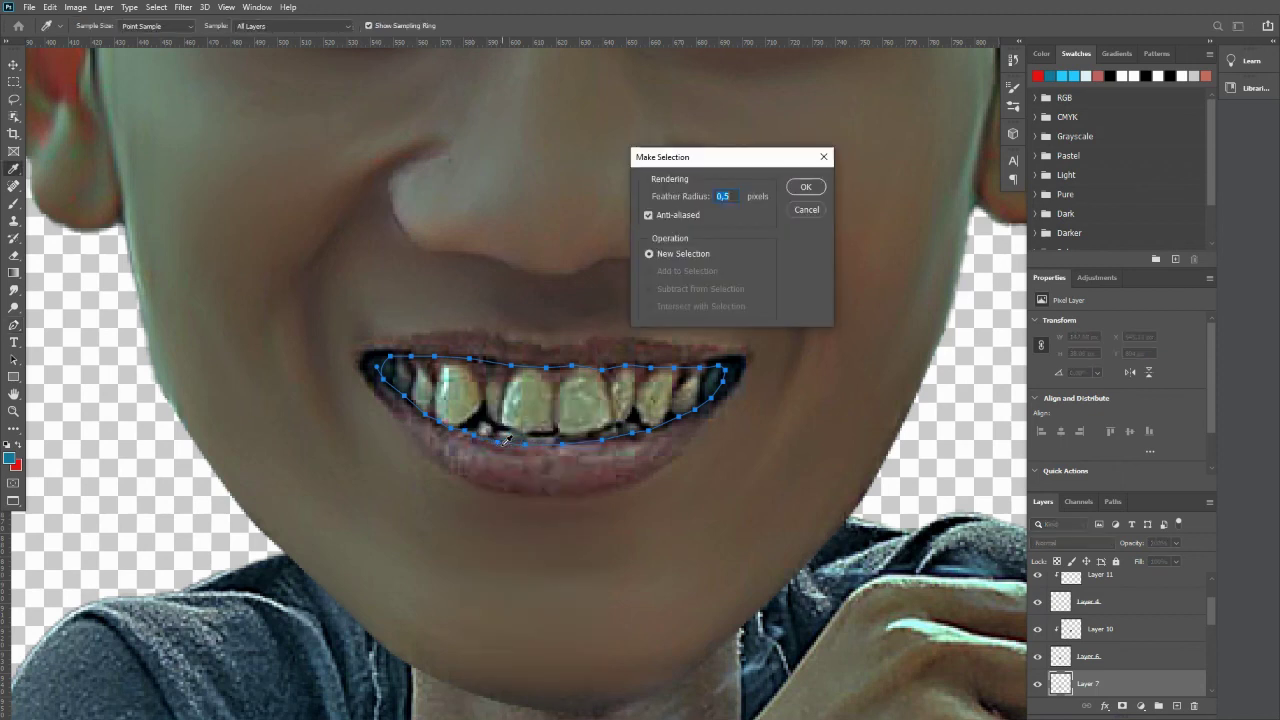
{"action": "key", "text": "Return"}
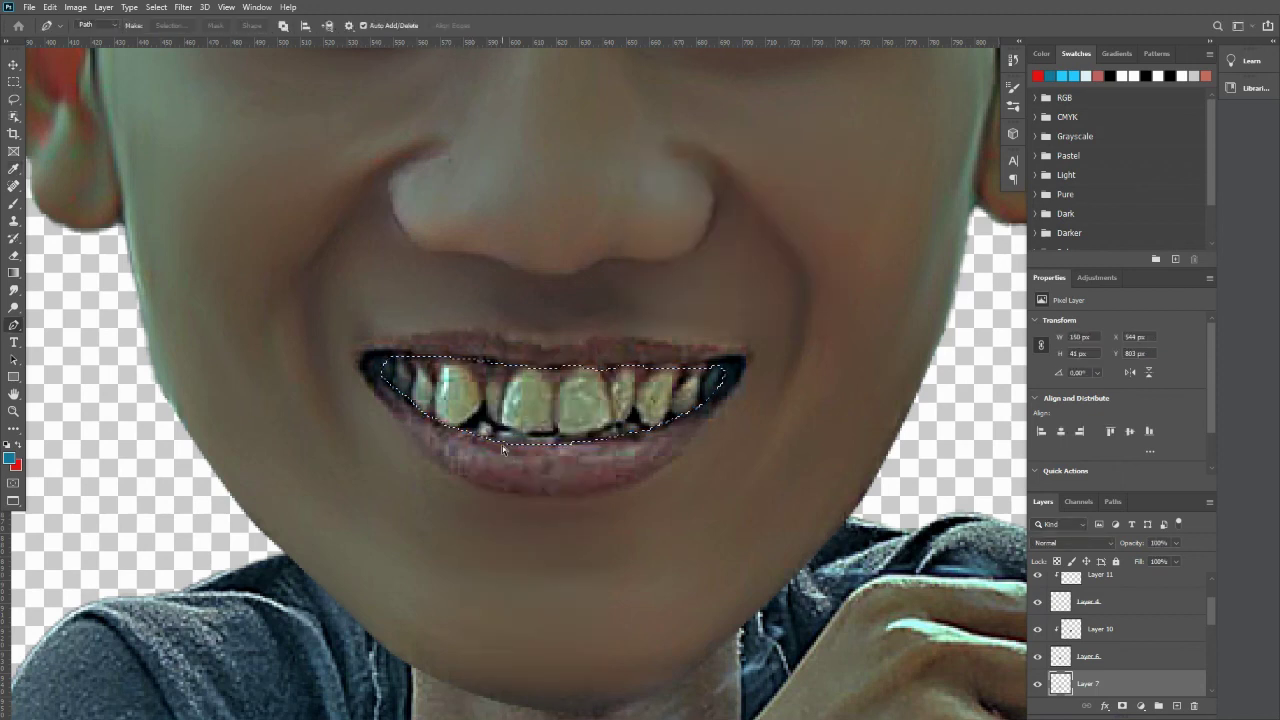
{"action": "key", "text": "ctrl+j"}
{"action": "key", "text": "v"}
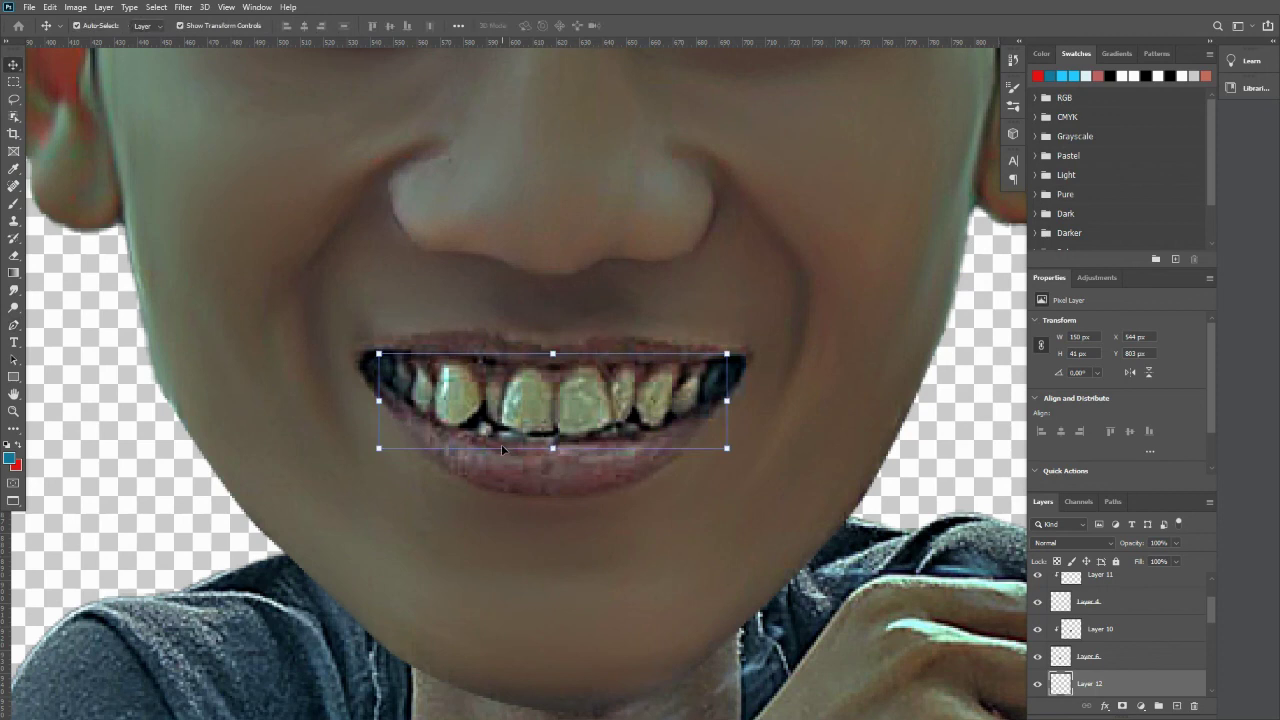
Desaturate the copied teeth layer to remove the yellow tint.
{"action": "scroll", "coordinate": [556, 461], "scroll_direction": "down", "scroll_amount": 1}
{"action": "scroll", "coordinate": [556, 461], "scroll_direction": "down", "scroll_amount": 2}
{"action": "scroll", "coordinate": [765, 507], "scroll_direction": "up", "scroll_amount": 3}
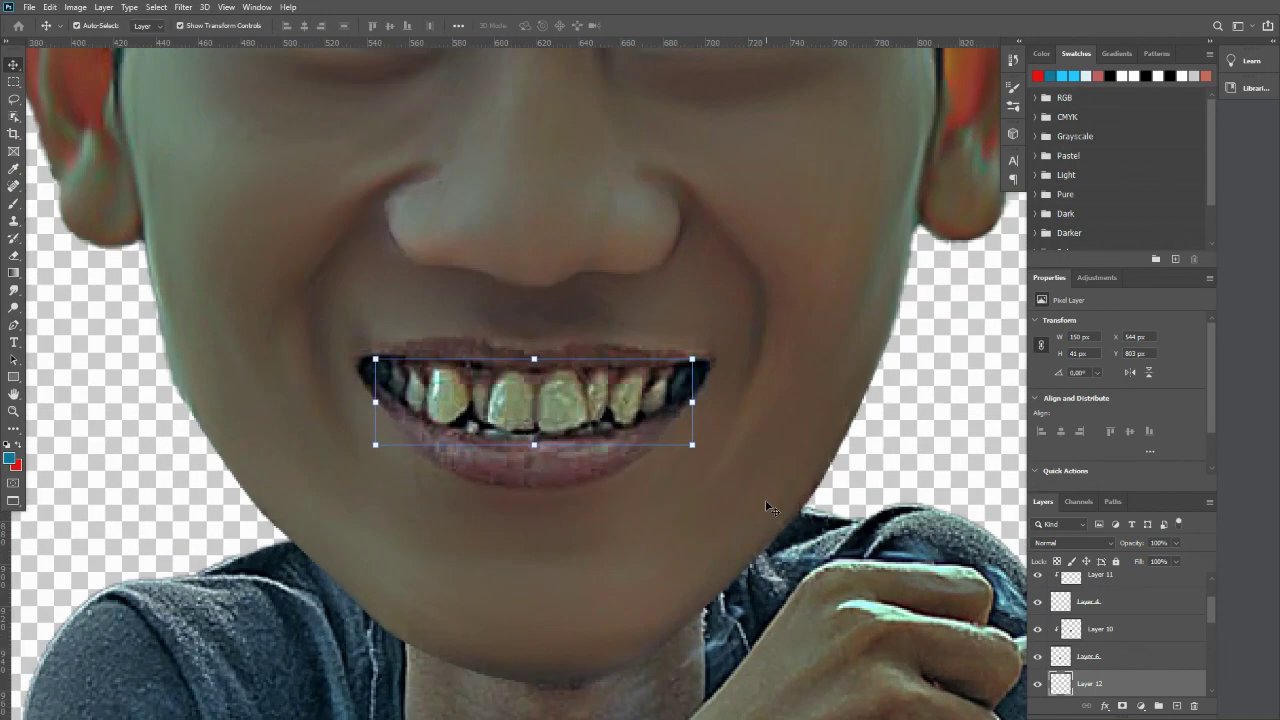
{"action": "scroll", "coordinate": [1123, 614], "scroll_direction": "down", "scroll_amount": 1}
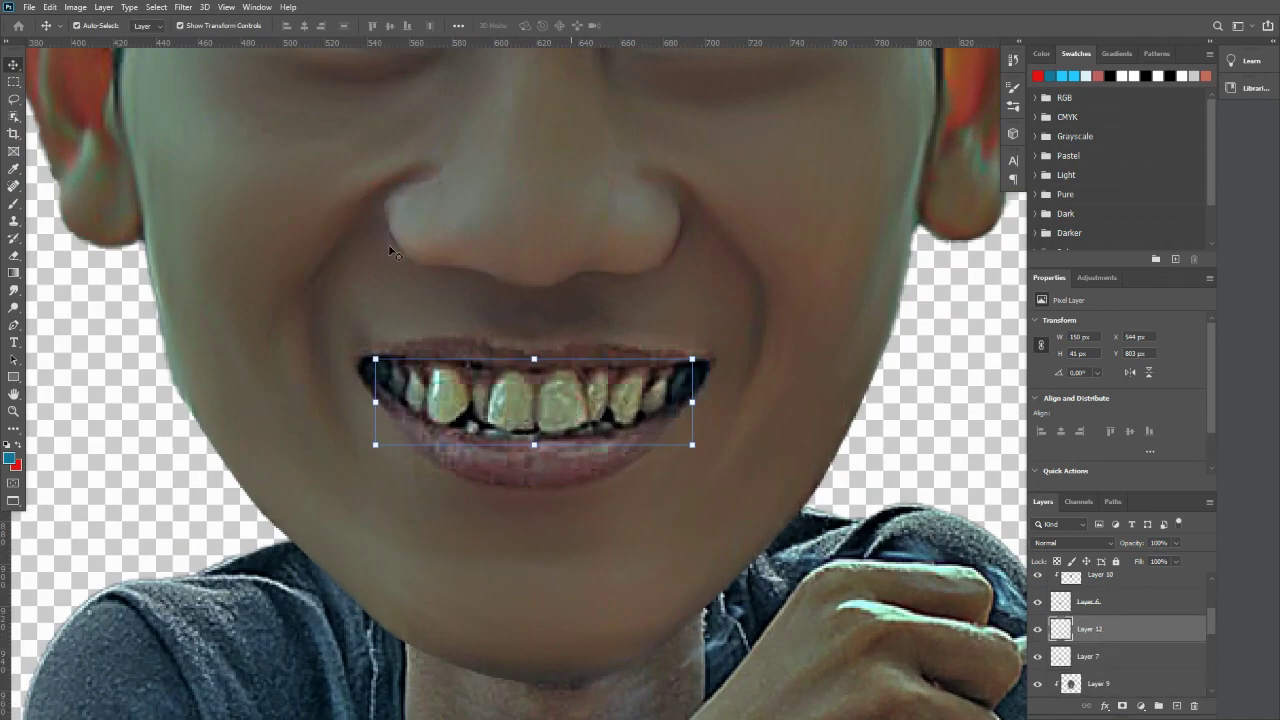
{"action": "left_click", "coordinate": [82, 12]}
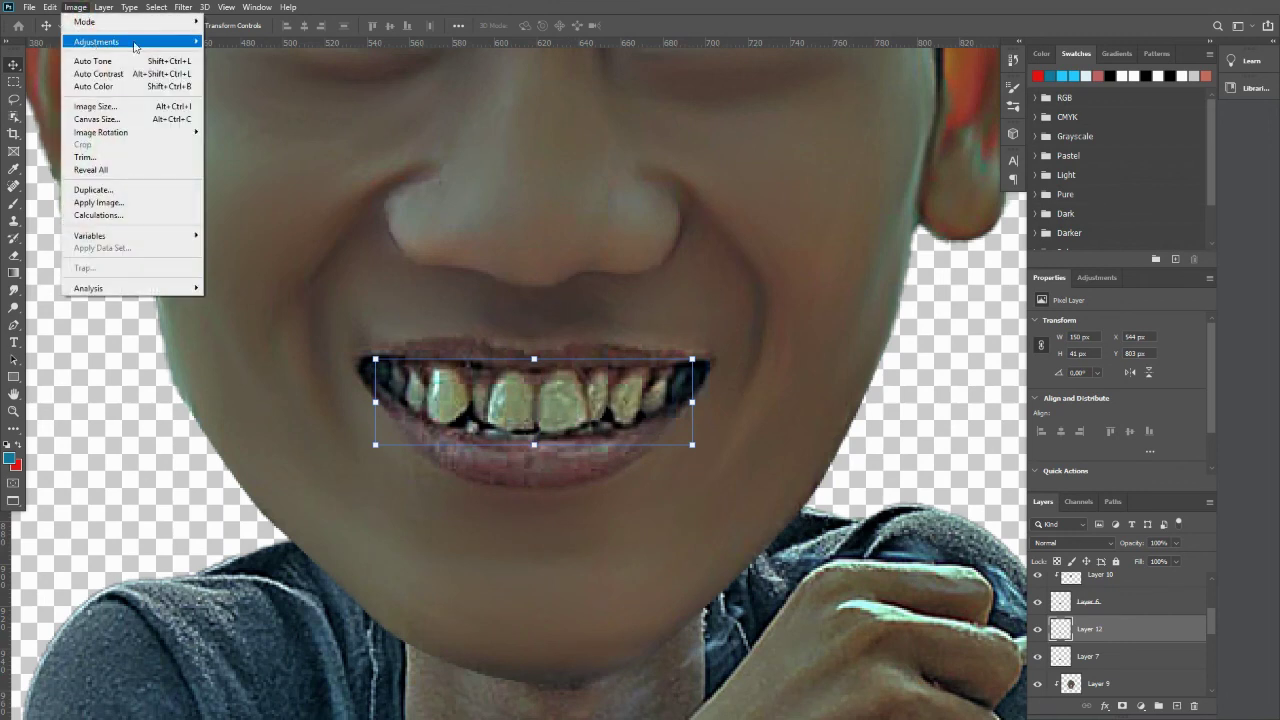
{"action": "mouse_move", "coordinate": [137, 42]}
{"action": "left_click", "coordinate": [233, 298]}
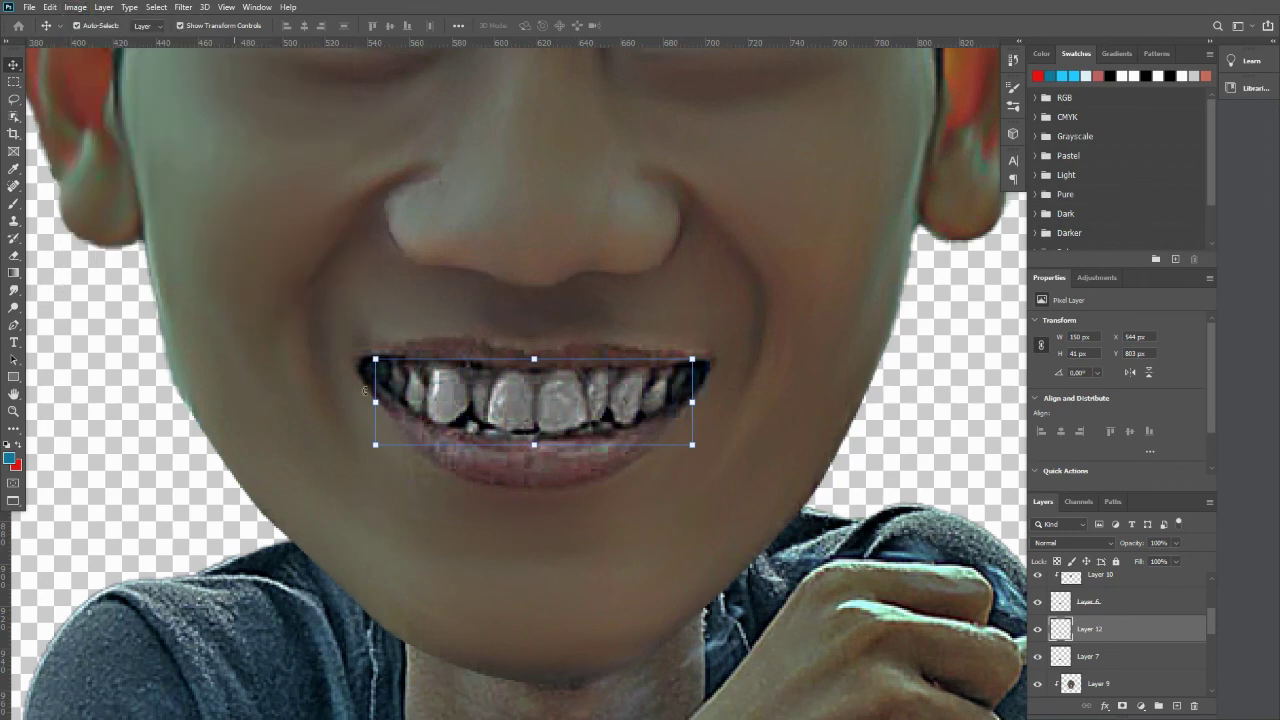
Add a new empty layer above the teeth layer and clip it to the teeth.
{"action": "scroll", "coordinate": [560, 407], "scroll_direction": "down", "scroll_amount": 4}
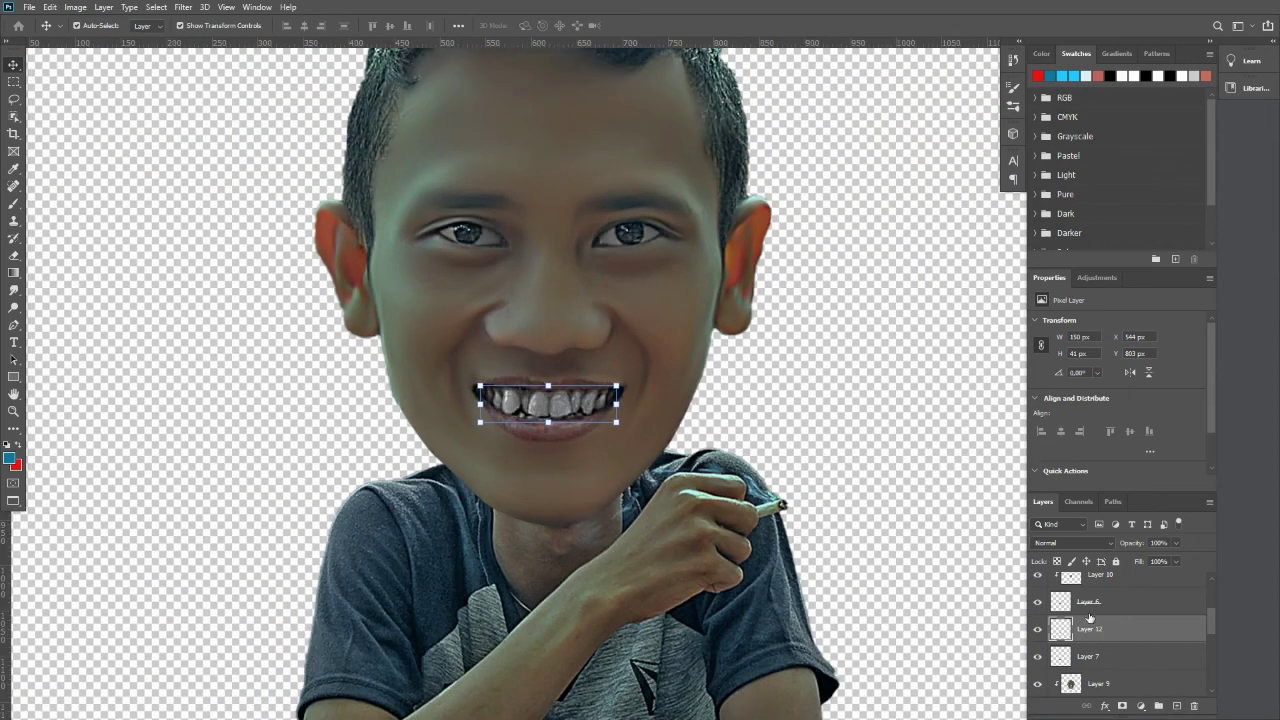
{"action": "left_click", "coordinate": [1176, 706]}
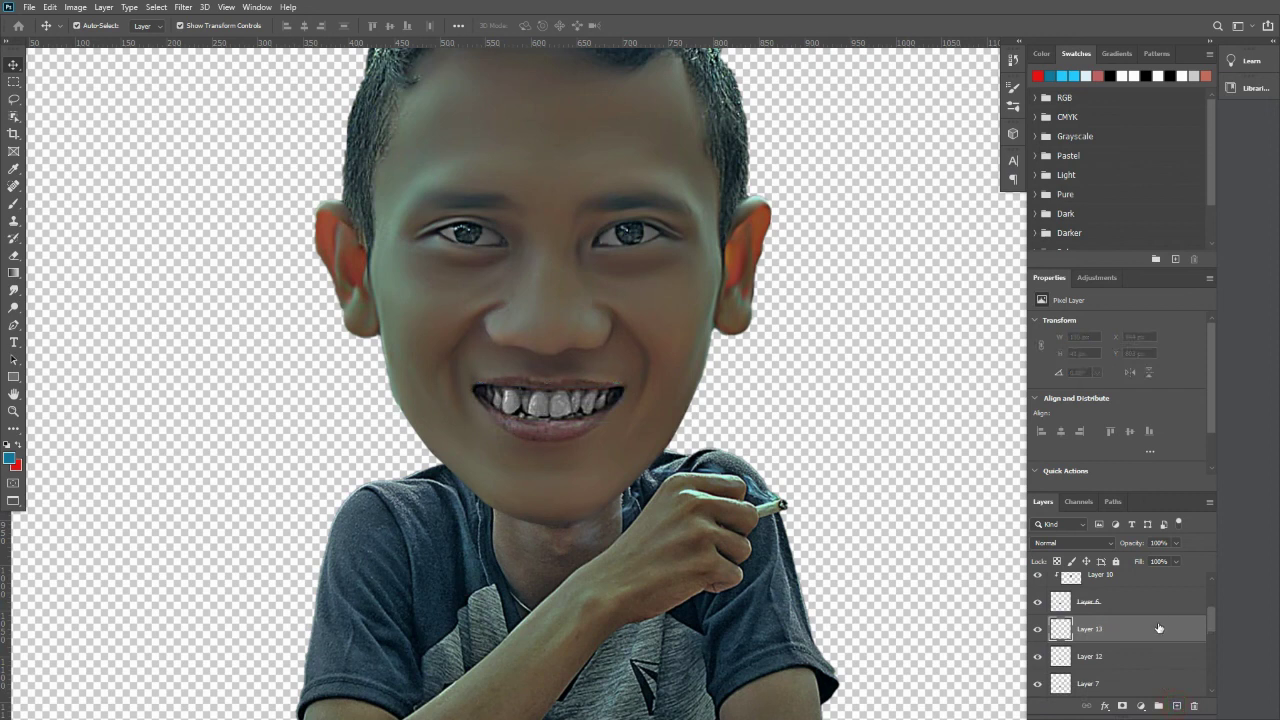
{"action": "right_click", "coordinate": [1159, 628]}
{"action": "left_click", "coordinate": [1127, 318]}
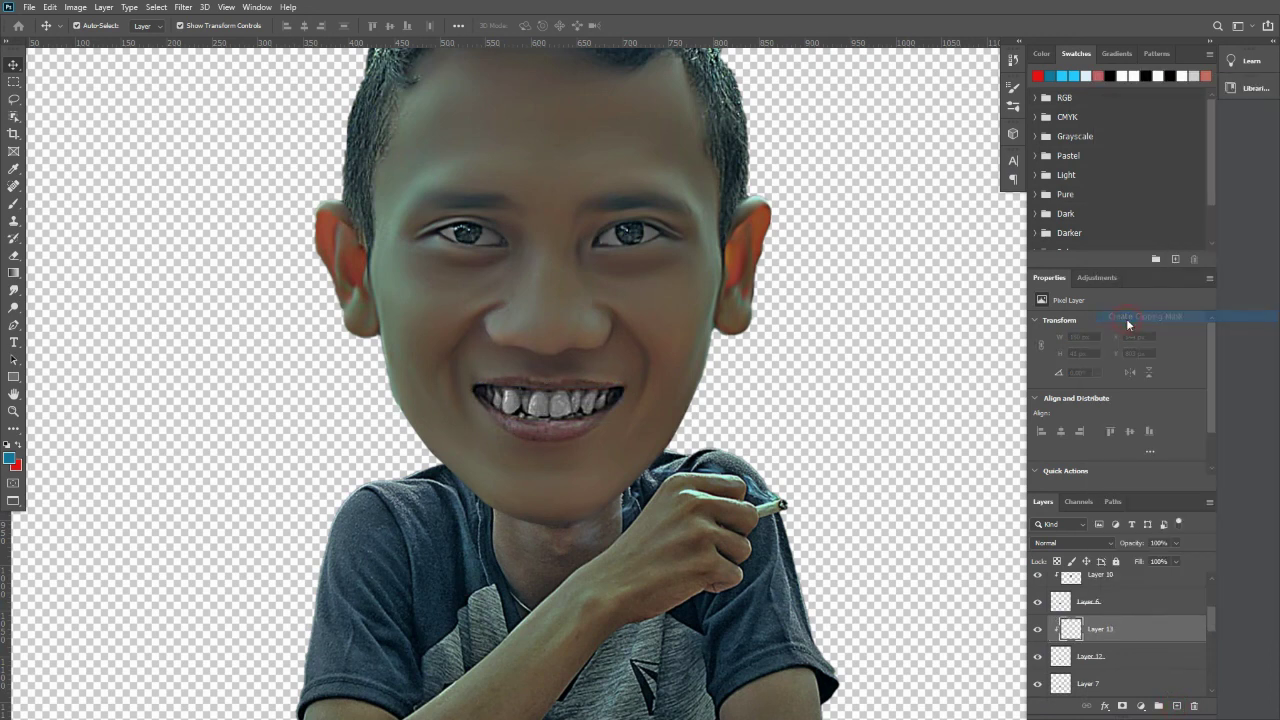
Smudge the surfaces of the front and side teeth smooth on the new clipped layer at 48% strength.
{"action": "left_click", "coordinate": [13, 290]}
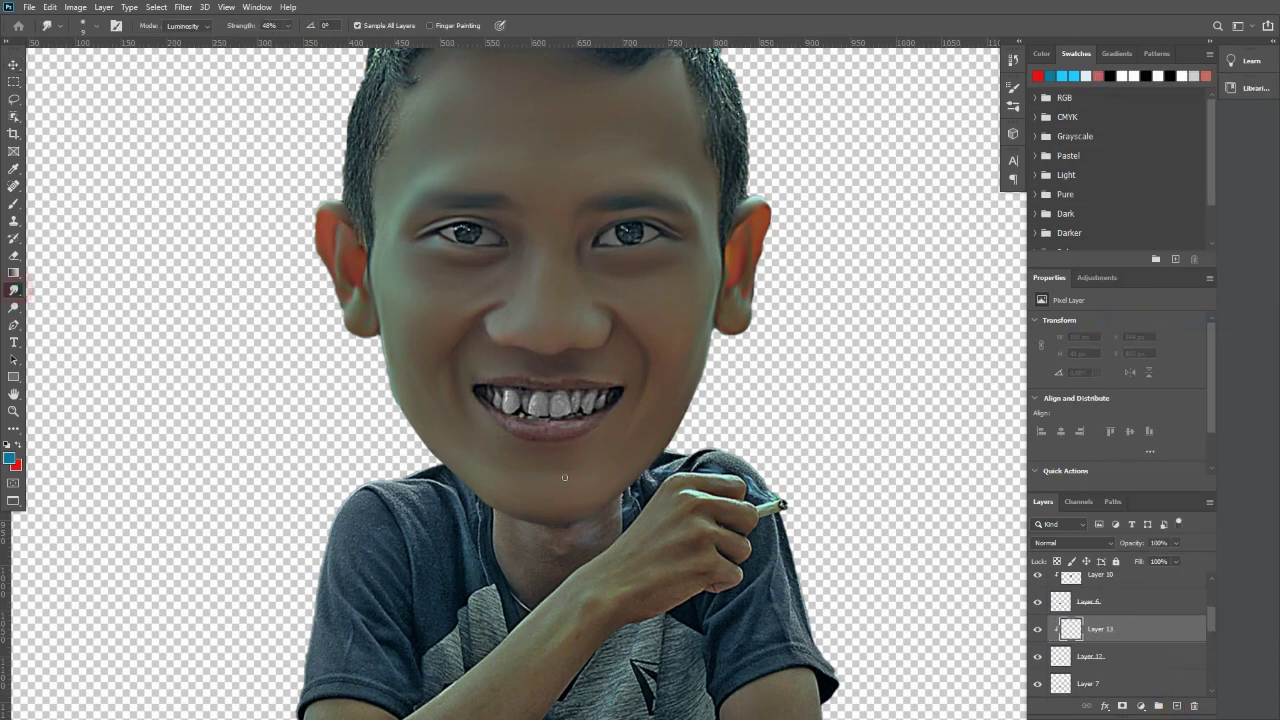
{"action": "scroll", "coordinate": [562, 396], "scroll_direction": "up", "scroll_amount": 5}
{"action": "scroll", "coordinate": [552, 398], "scroll_direction": "up", "scroll_amount": 2}
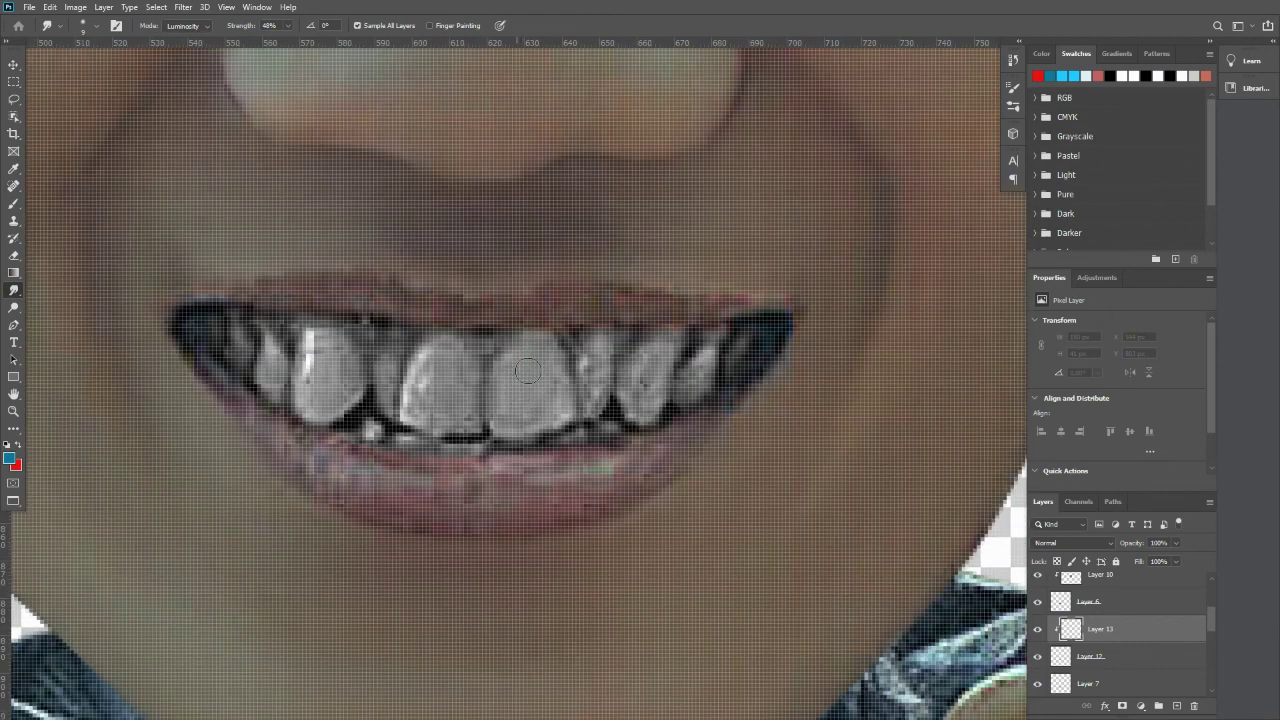
{"action": "scroll", "coordinate": [530, 380], "scroll_direction": "down", "scroll_amount": 2}
{"action": "mouse_move", "coordinate": [548, 392]}
{"action": "left_mouse_down"}
{"action": "mouse_move", "coordinate": [482, 342]}
{"action": "mouse_move", "coordinate": [482, 387]}
{"action": "mouse_move", "coordinate": [471, 385]}
{"action": "mouse_move", "coordinate": [482, 396]}
{"action": "mouse_move", "coordinate": [485, 352]}
{"action": "mouse_move", "coordinate": [457, 372]}
{"action": "mouse_move", "coordinate": [448, 364]}
{"action": "mouse_move", "coordinate": [439, 395]}
{"action": "mouse_move", "coordinate": [490, 409]}
{"action": "mouse_move", "coordinate": [496, 368]}
{"action": "mouse_move", "coordinate": [429, 365]}
{"action": "mouse_move", "coordinate": [423, 384]}
{"action": "mouse_move", "coordinate": [426, 352]}
{"action": "mouse_move", "coordinate": [420, 367]}
{"action": "mouse_move", "coordinate": [408, 339]}
{"action": "mouse_move", "coordinate": [410, 368]}
{"action": "mouse_move", "coordinate": [400, 359]}
{"action": "mouse_move", "coordinate": [398, 379]}
{"action": "mouse_move", "coordinate": [388, 348]}
{"action": "mouse_move", "coordinate": [362, 397]}
{"action": "mouse_move", "coordinate": [388, 387]}
{"action": "mouse_move", "coordinate": [371, 343]}
{"action": "left_mouse_up"}
{"action": "mouse_move", "coordinate": [625, 390]}
{"action": "left_mouse_down"}
{"action": "mouse_move", "coordinate": [580, 349]}
{"action": "mouse_move", "coordinate": [576, 385]}
{"action": "mouse_move", "coordinate": [583, 347]}
{"action": "mouse_move", "coordinate": [576, 395]}
{"action": "mouse_move", "coordinate": [556, 371]}
{"action": "left_mouse_up"}
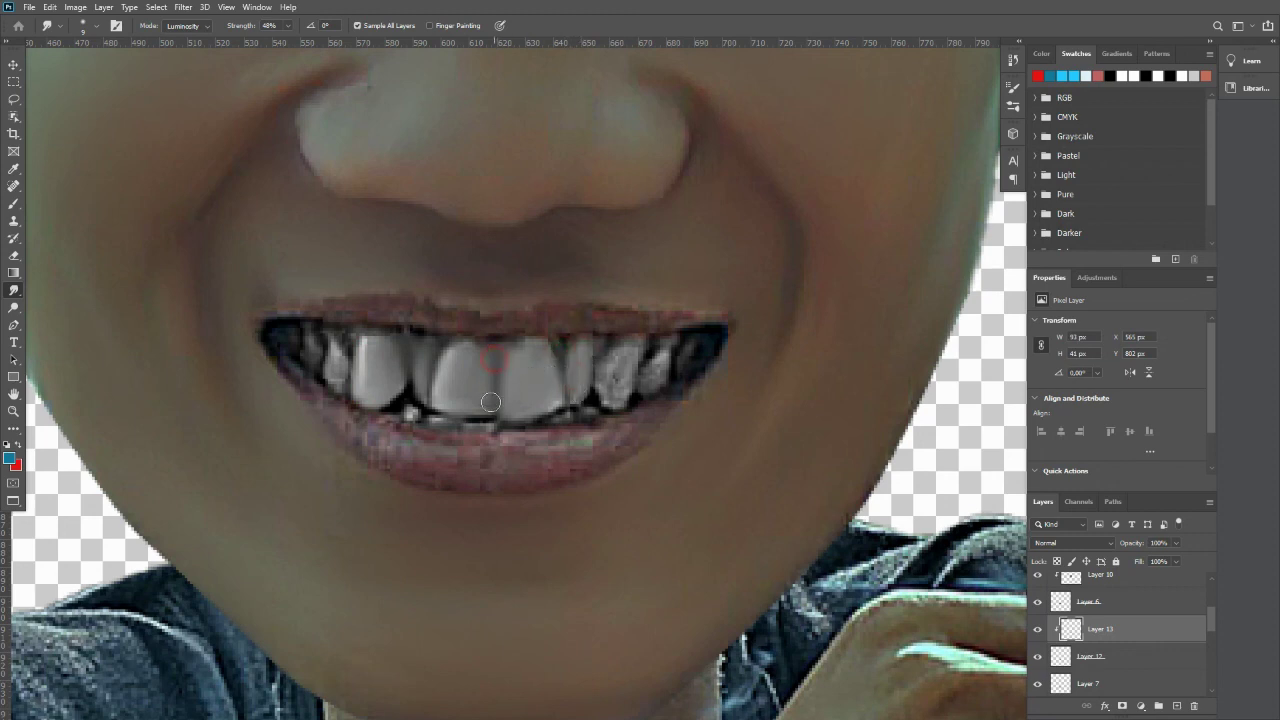
{"action": "mouse_move", "coordinate": [341, 366]}
{"action": "left_mouse_down"}
{"action": "mouse_move", "coordinate": [338, 348]}
{"action": "mouse_move", "coordinate": [336, 381]}
{"action": "left_mouse_up"}
{"action": "mouse_move", "coordinate": [595, 385]}
{"action": "left_mouse_down"}
{"action": "mouse_move", "coordinate": [618, 375]}
{"action": "mouse_move", "coordinate": [614, 360]}
{"action": "mouse_move", "coordinate": [595, 383]}
{"action": "mouse_move", "coordinate": [614, 357]}
{"action": "mouse_move", "coordinate": [625, 390]}
{"action": "mouse_move", "coordinate": [630, 360]}
{"action": "mouse_move", "coordinate": [617, 402]}
{"action": "mouse_move", "coordinate": [606, 365]}
{"action": "mouse_move", "coordinate": [658, 366]}
{"action": "mouse_move", "coordinate": [653, 345]}
{"action": "mouse_move", "coordinate": [648, 365]}
{"action": "mouse_move", "coordinate": [628, 350]}
{"action": "left_mouse_up"}
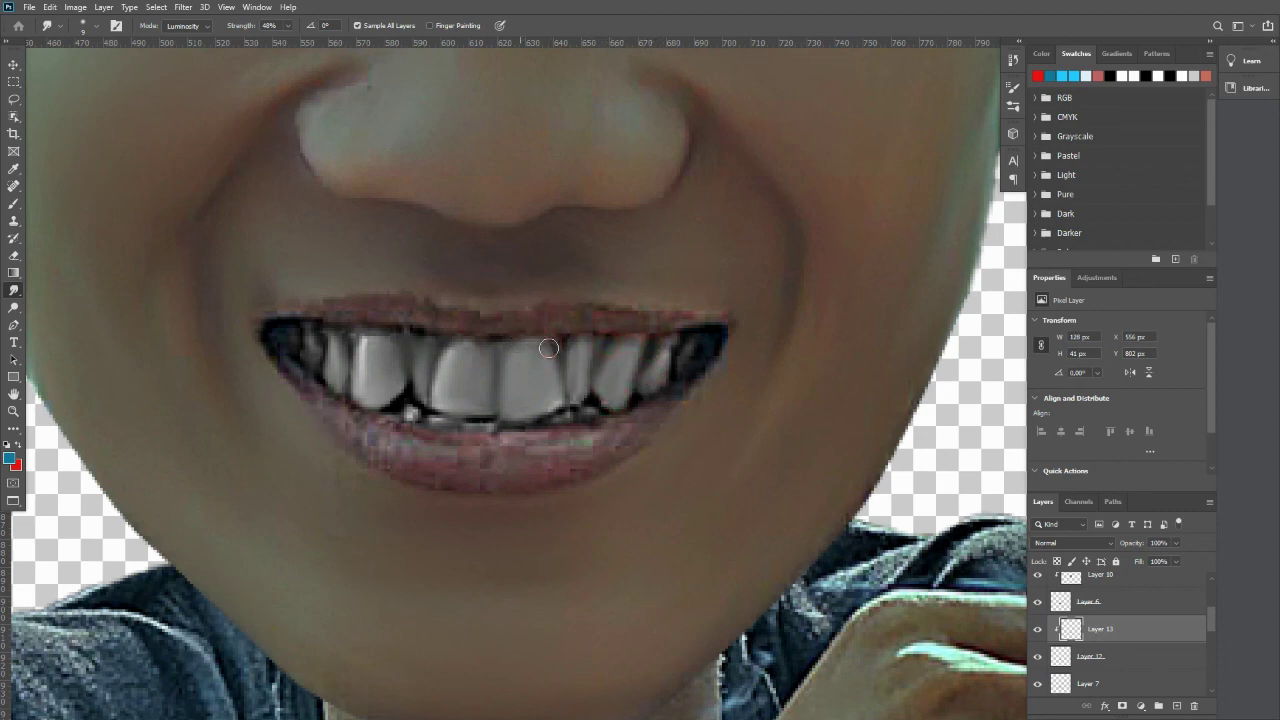
Smudge the gum line above the teeth and the rough spots between the teeth and the lower lip.
{"action": "left_click_drag", "start_coordinate": [373, 330], "coordinate": [347, 334]}
{"action": "left_click", "coordinate": [312, 343]}
{"action": "left_click", "coordinate": [408, 413]}
{"action": "left_click_drag", "start_coordinate": [408, 413], "coordinate": [559, 418]}
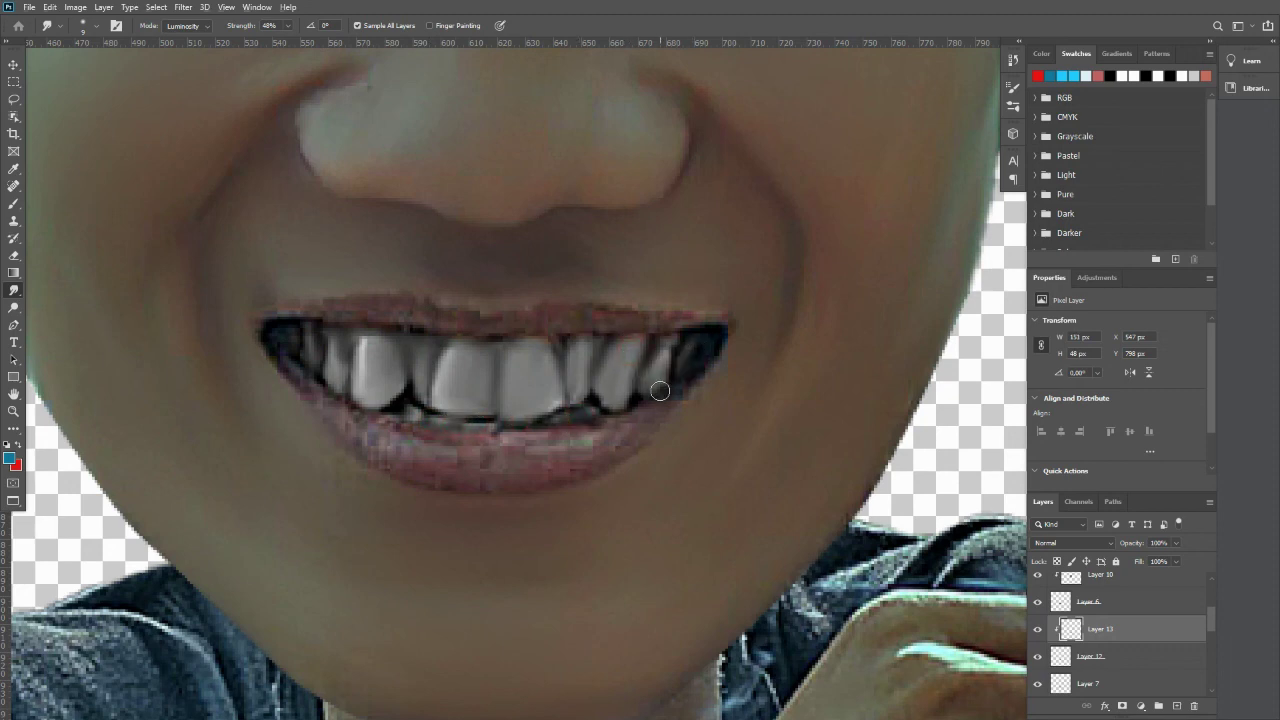
Add a new empty layer above the mouth layer and clip it to the mouth.
{"action": "scroll", "coordinate": [660, 390], "scroll_direction": "down", "scroll_amount": 3}
{"action": "scroll", "coordinate": [640, 378], "scroll_direction": "up", "scroll_amount": 1}
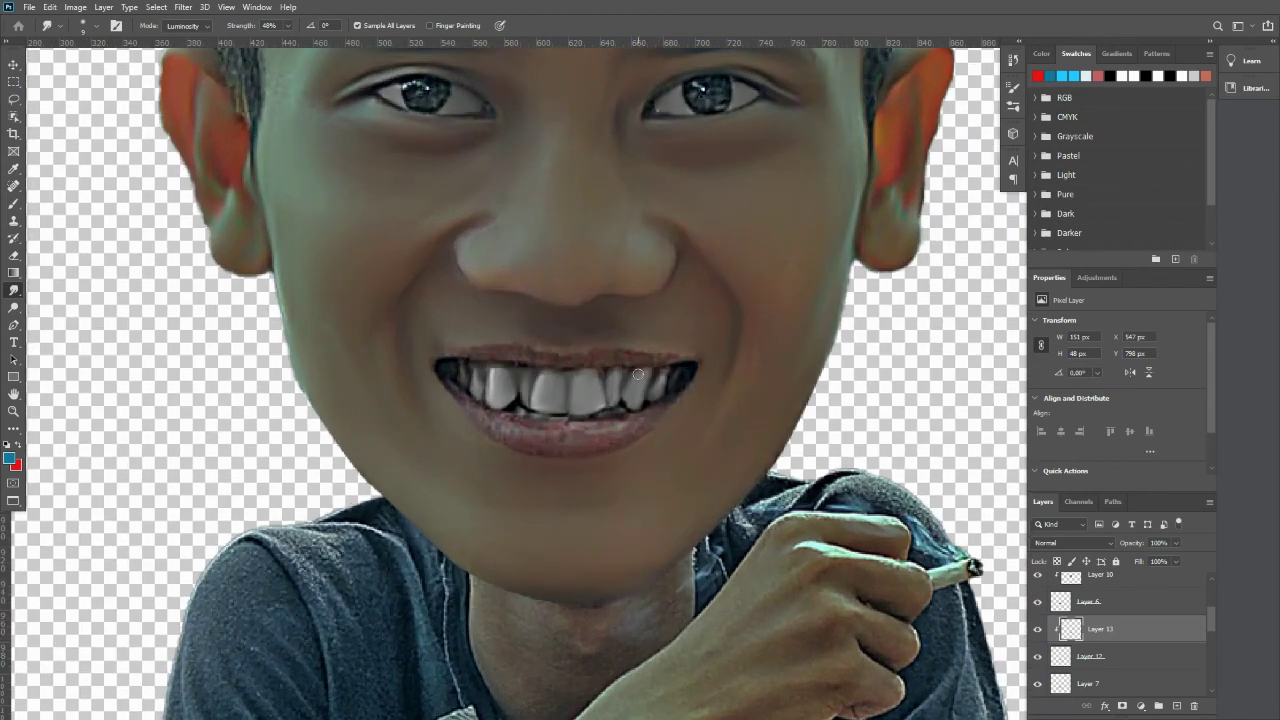
{"action": "key", "text": "v"}
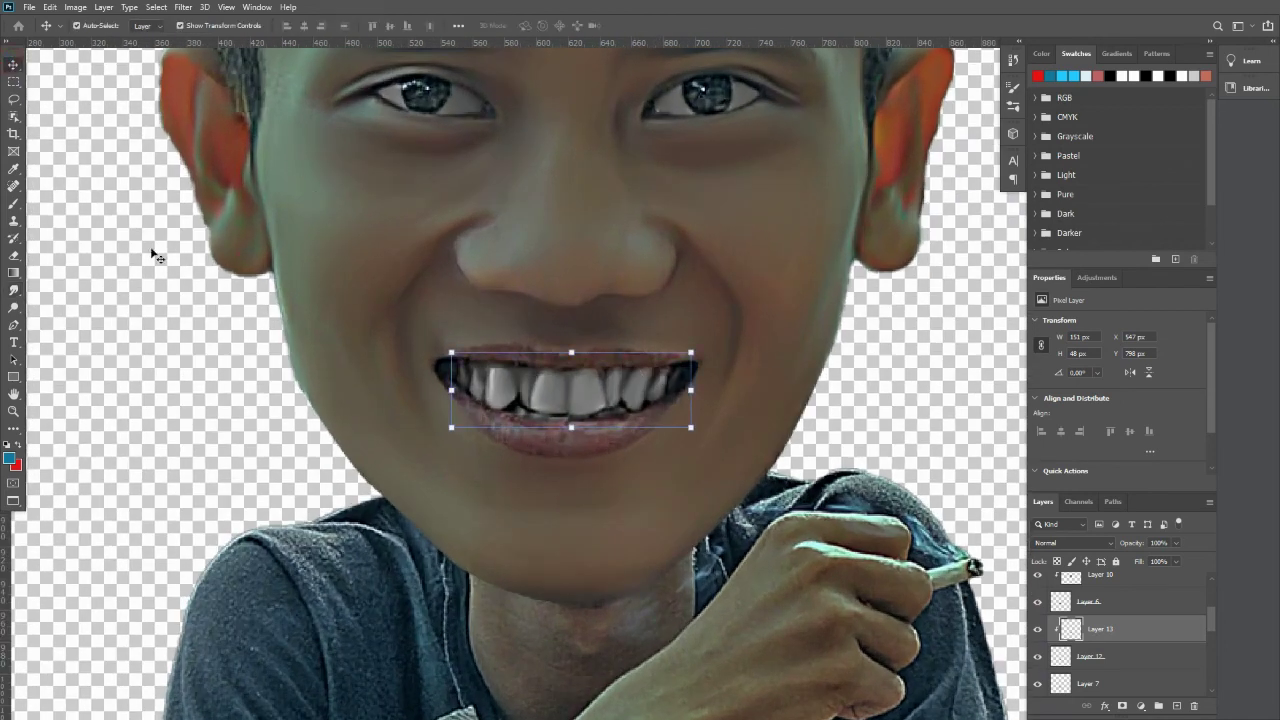
{"action": "left_click", "coordinate": [505, 423]}
{"action": "left_click", "coordinate": [560, 441]}
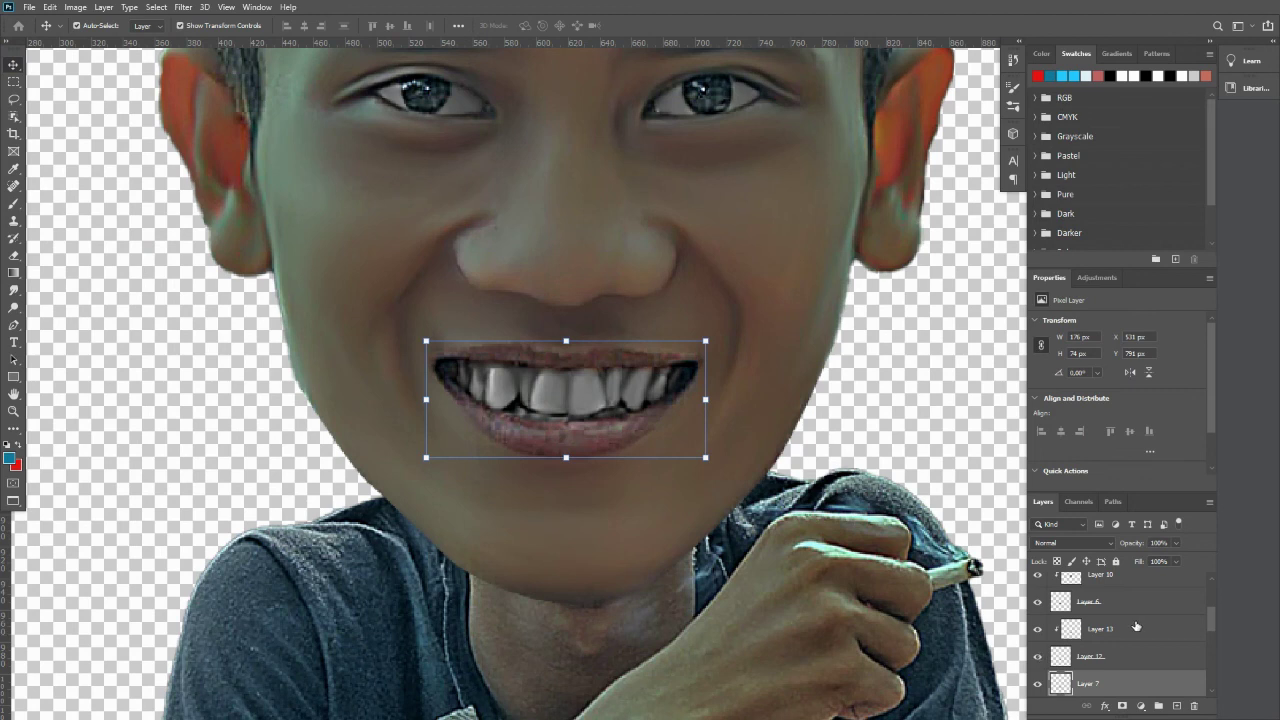
{"action": "scroll", "coordinate": [1136, 626], "scroll_direction": "down", "scroll_amount": 1}
{"action": "left_click", "coordinate": [1180, 706]}
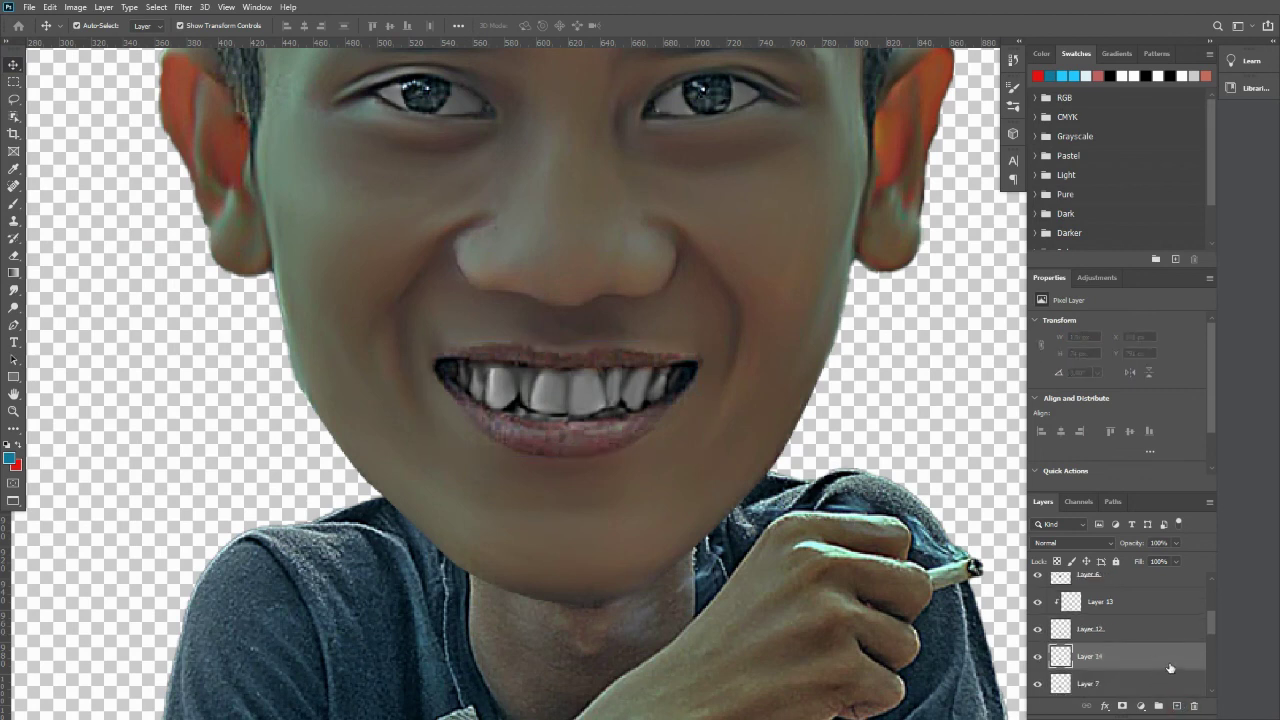
{"action": "right_click", "coordinate": [1168, 664]}
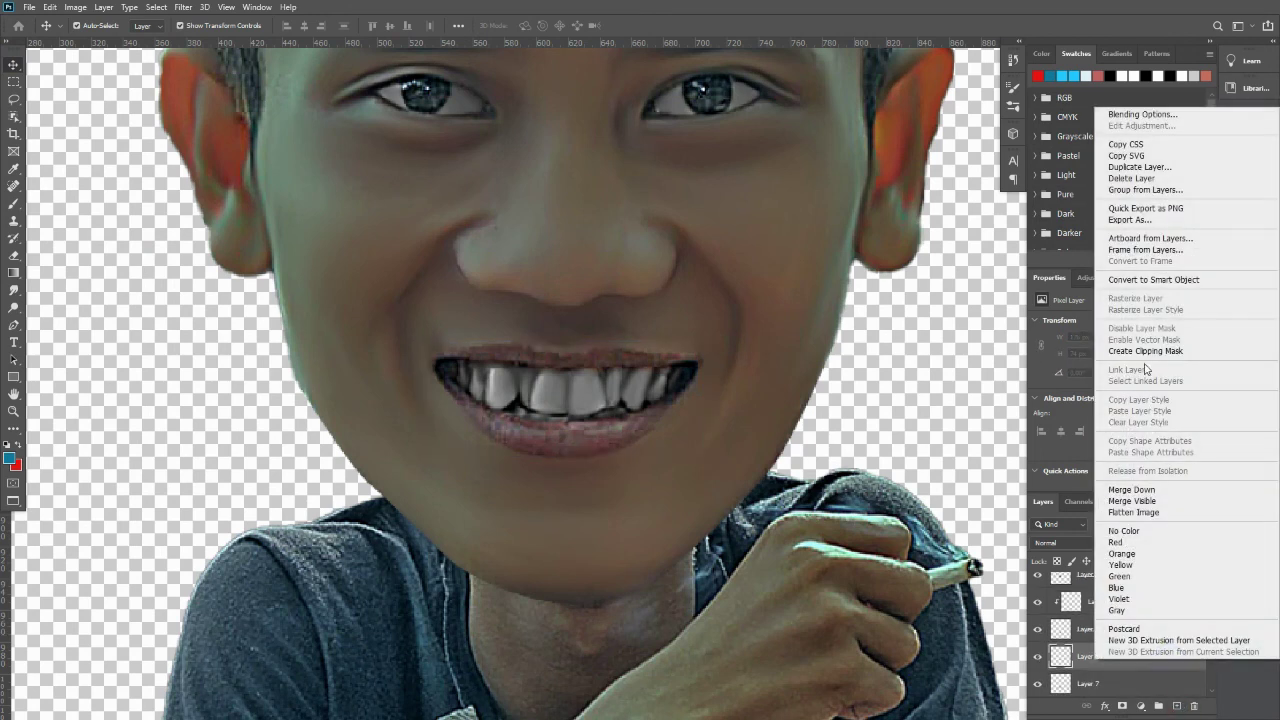
{"action": "left_click", "coordinate": [1140, 351]}
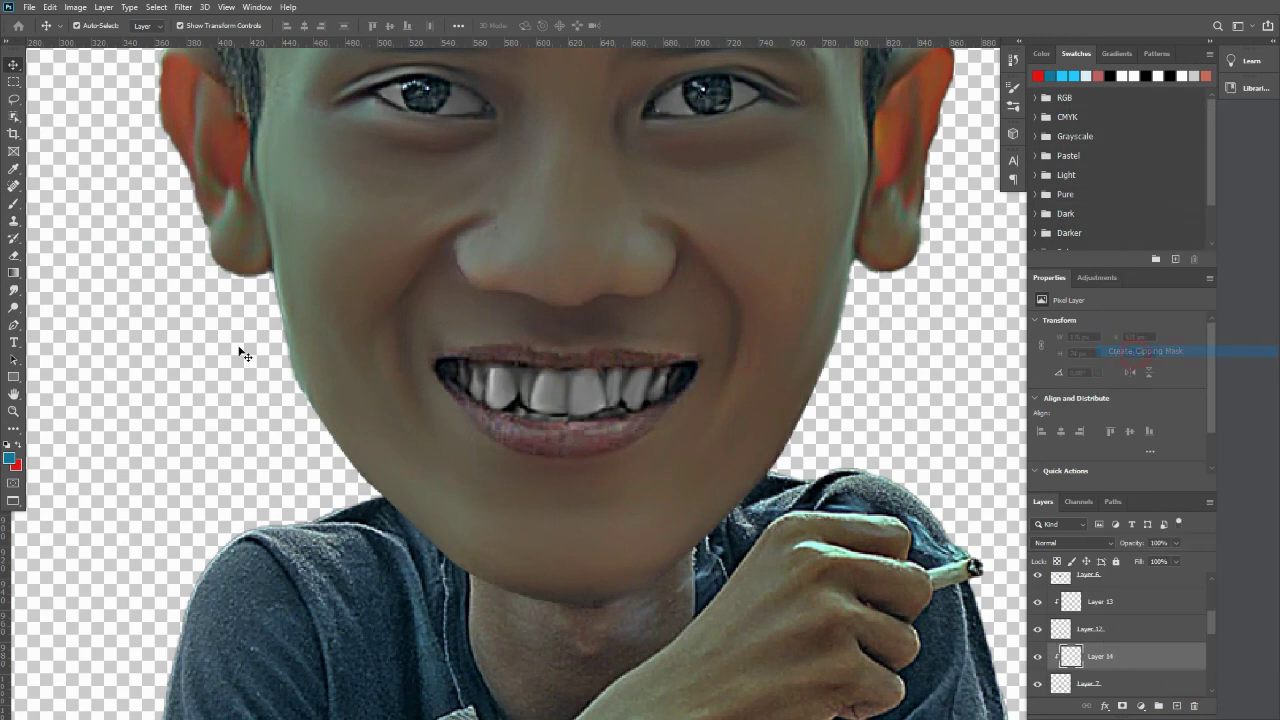
Smudge the lower lip and the upper lip smooth on the new clipped layer, using a larger brush.
{"action": "left_click", "coordinate": [15, 291]}
{"action": "scroll", "coordinate": [593, 440], "scroll_direction": "up", "scroll_amount": 2}
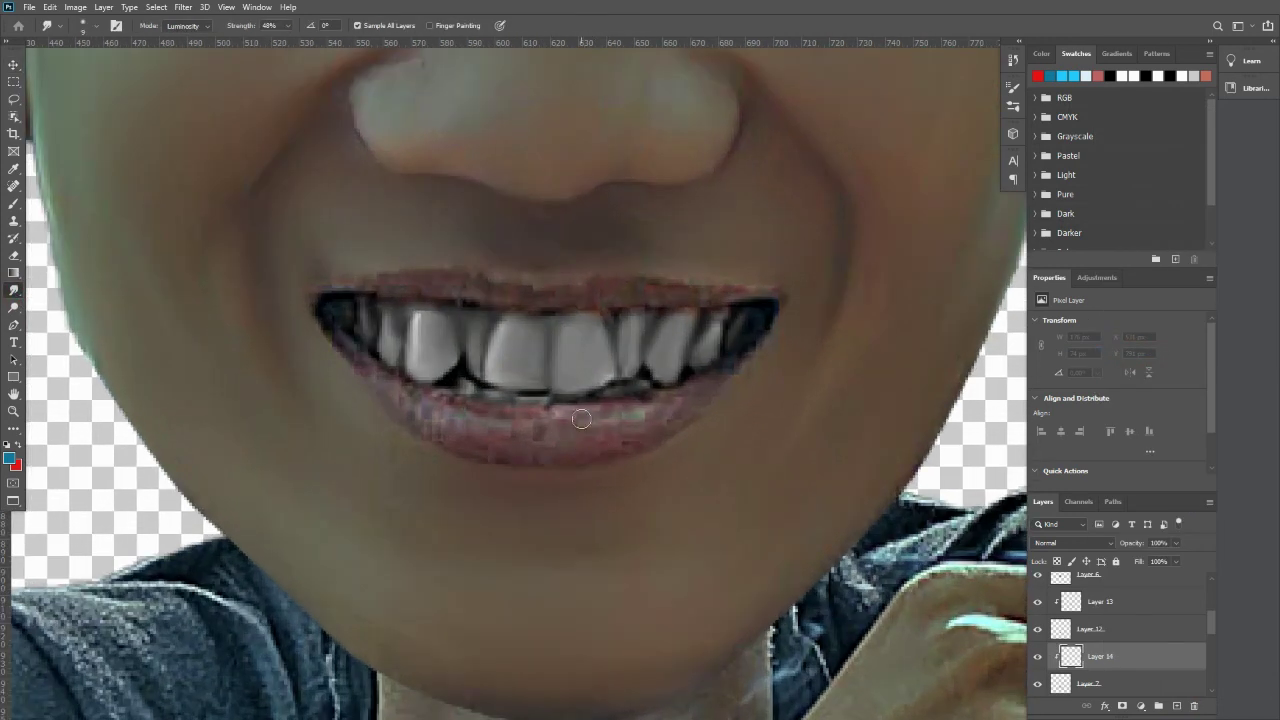
{"action": "left_click_drag", "start_coordinate": [566, 427], "coordinate": [611, 420]}
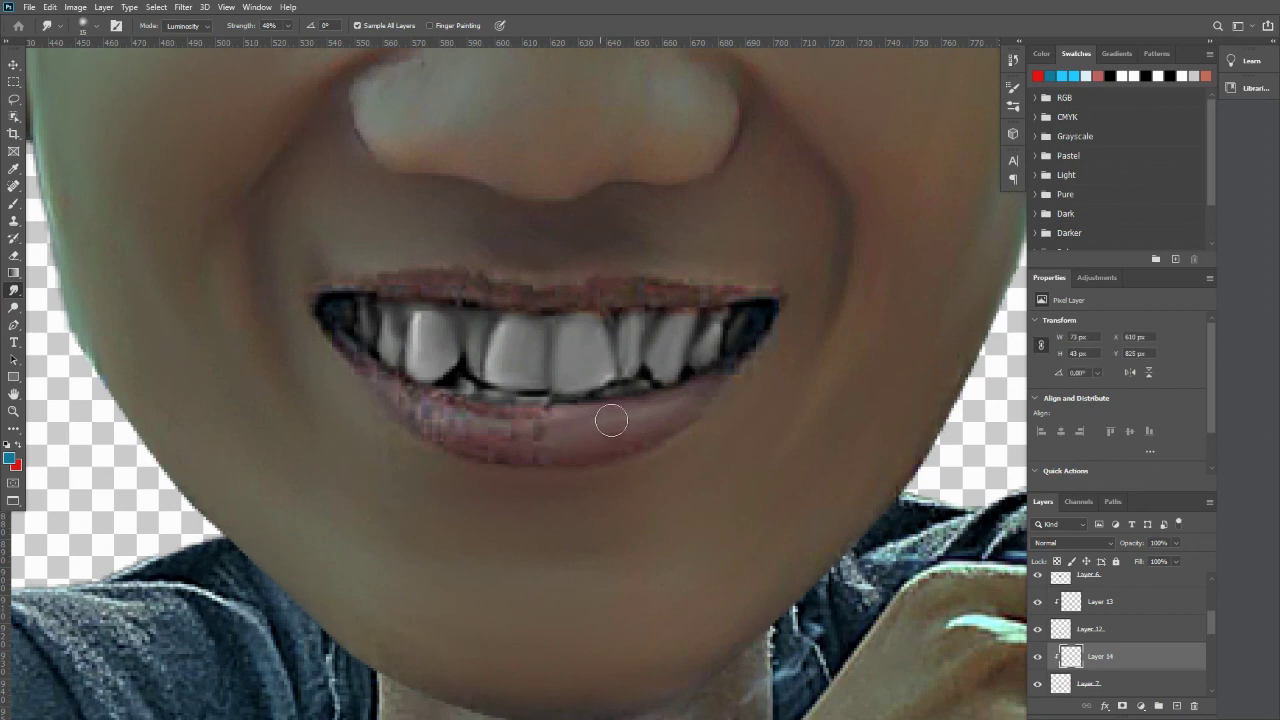
{"action": "mouse_move", "coordinate": [518, 431]}
{"action": "left_mouse_down"}
{"action": "mouse_move", "coordinate": [415, 407]}
{"action": "mouse_move", "coordinate": [486, 417]}
{"action": "mouse_move", "coordinate": [385, 381]}
{"action": "mouse_move", "coordinate": [325, 324]}
{"action": "mouse_move", "coordinate": [439, 440]}
{"action": "mouse_move", "coordinate": [432, 427]}
{"action": "mouse_move", "coordinate": [513, 459]}
{"action": "left_mouse_up"}
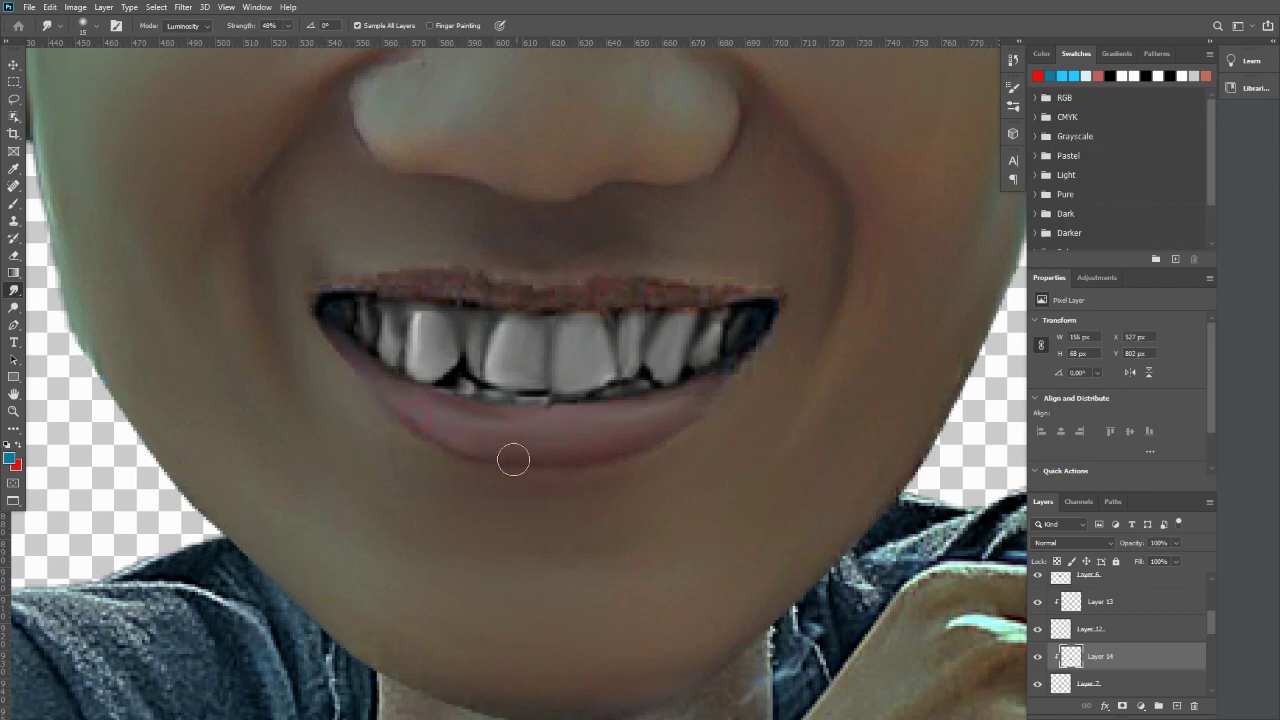
{"action": "left_click_drag", "start_coordinate": [727, 381], "coordinate": [742, 368]}
{"action": "left_click_drag", "start_coordinate": [722, 292], "coordinate": [661, 292]}
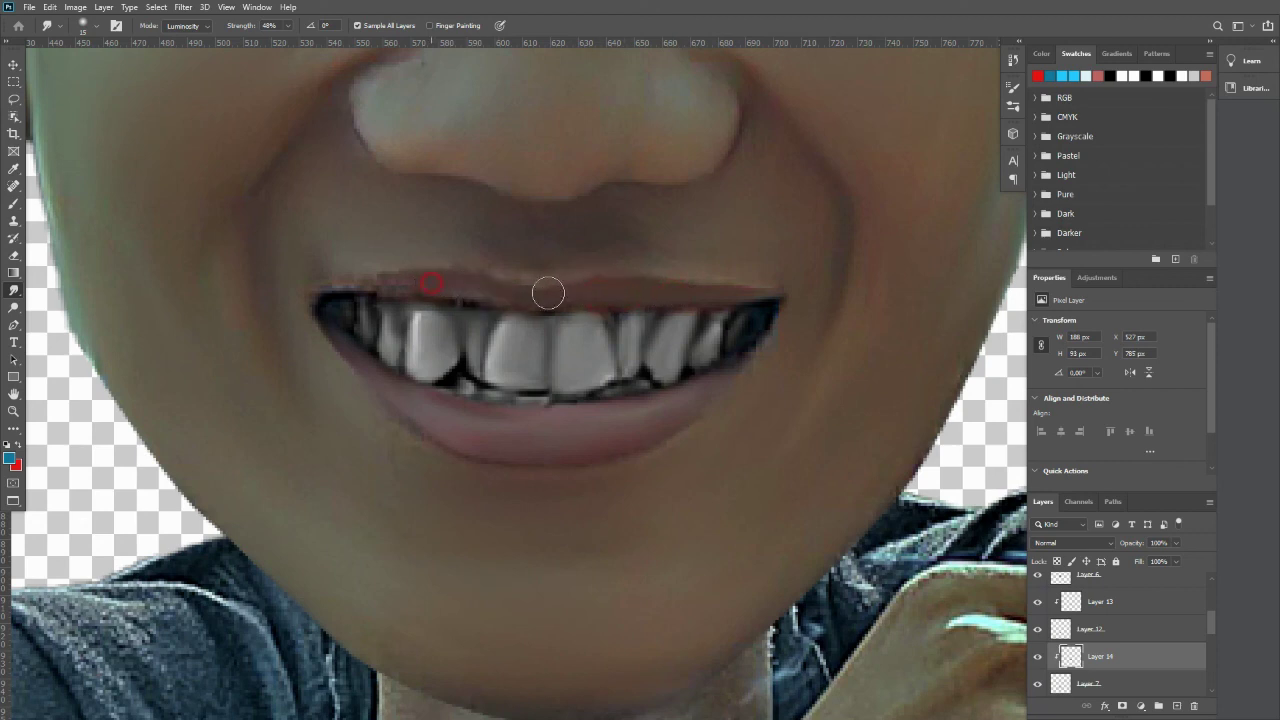
{"action": "left_click_drag", "start_coordinate": [427, 284], "coordinate": [385, 296]}
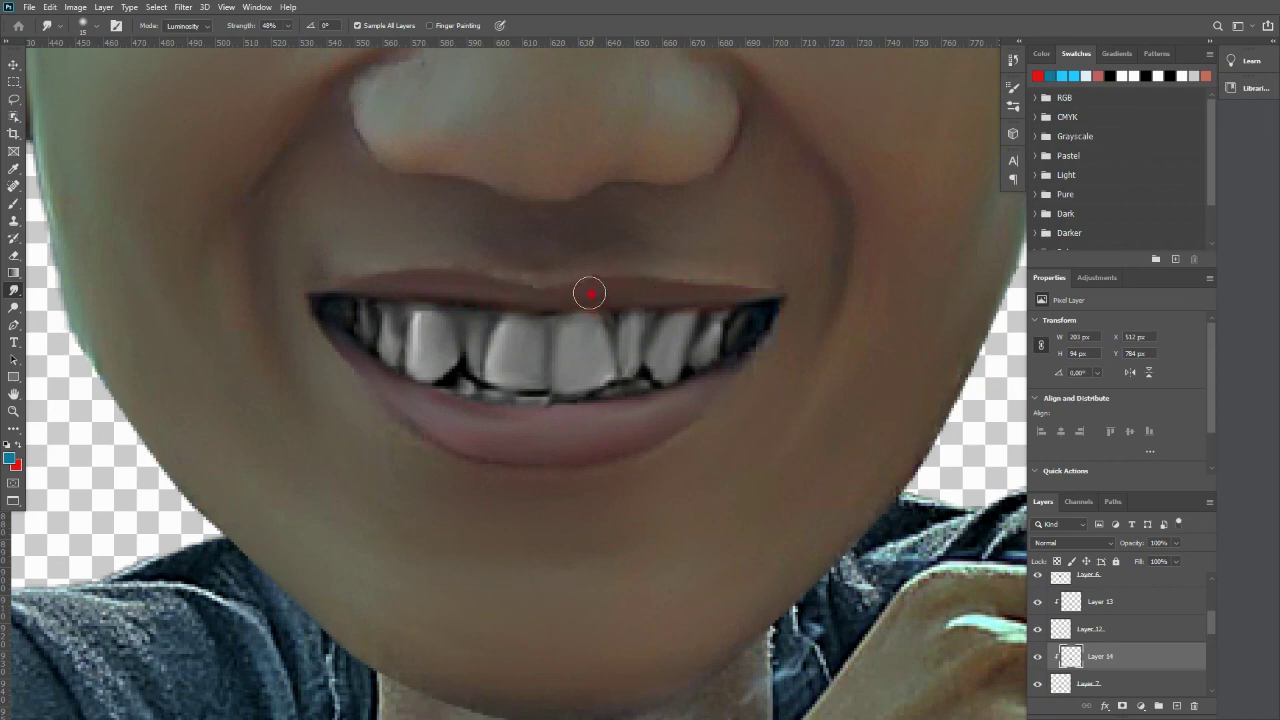
Smudge the outer corner of the lower lip smooth, then deselect the mouth layers.
{"action": "left_click_drag", "start_coordinate": [404, 388], "coordinate": [367, 348]}
{"action": "scroll", "coordinate": [610, 393], "scroll_direction": "down", "scroll_amount": 8}
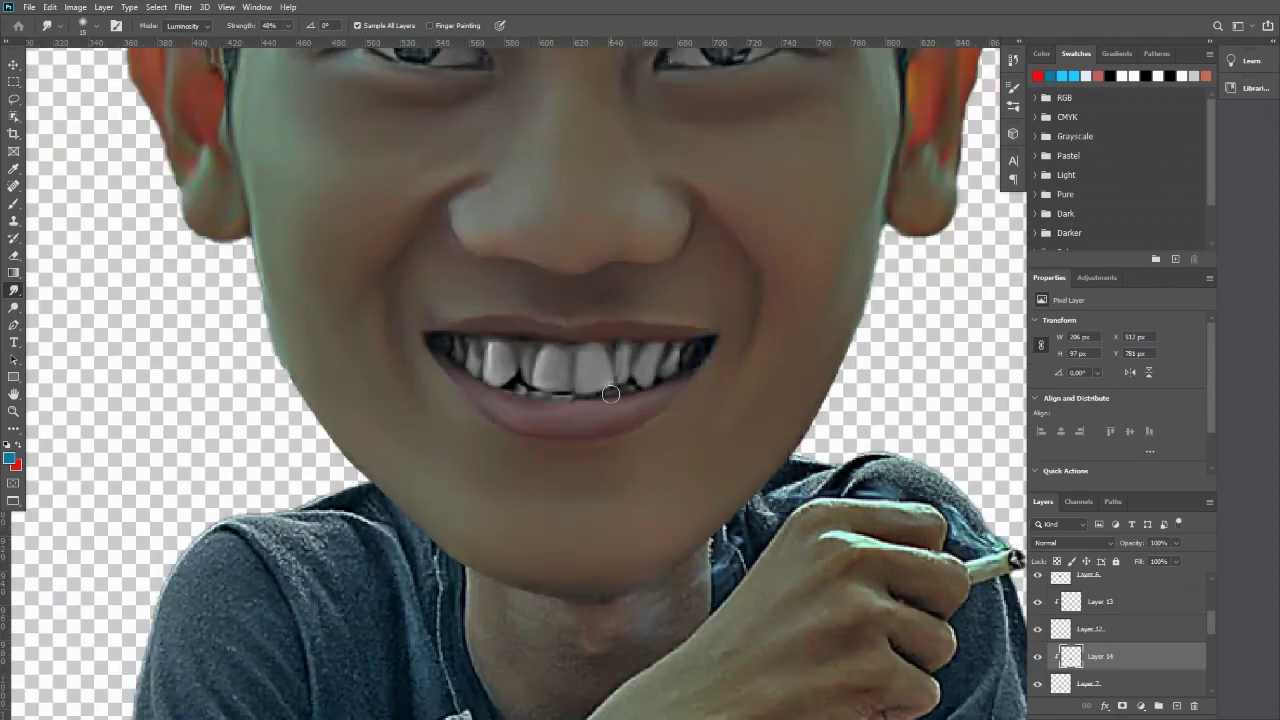
{"action": "scroll", "coordinate": [629, 428], "scroll_direction": "up", "scroll_amount": 3}
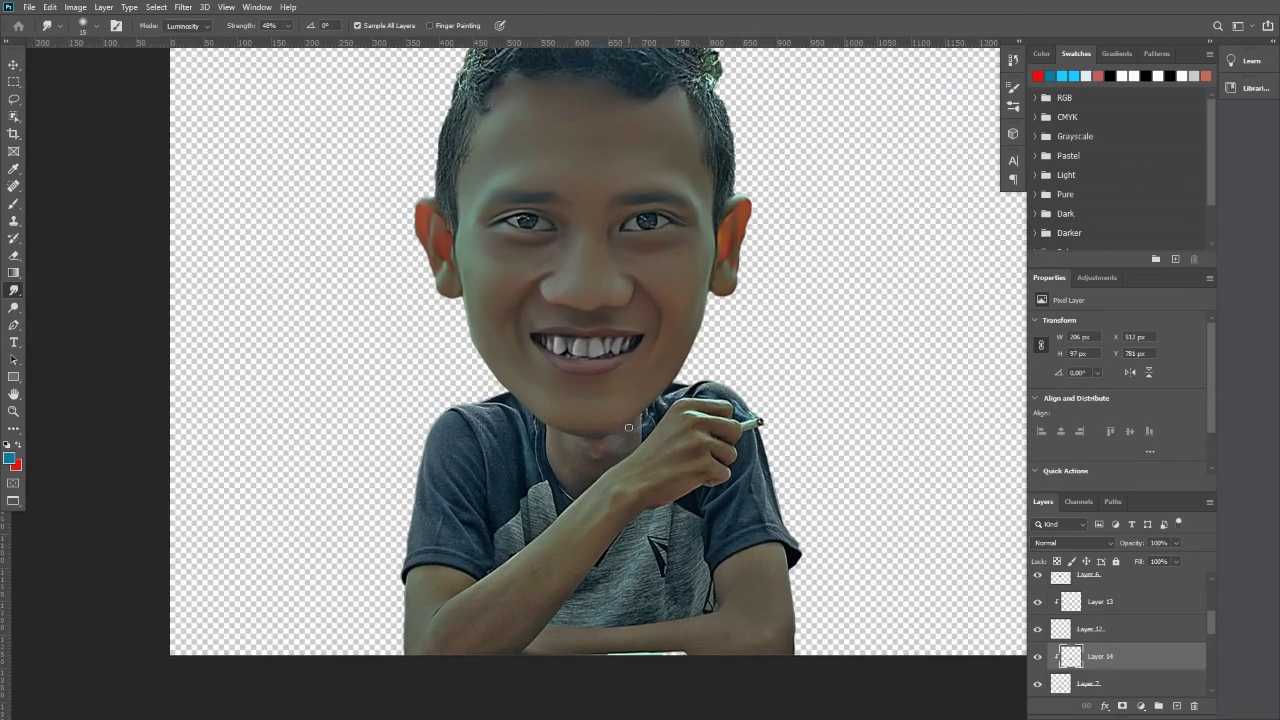
{"action": "left_click", "coordinate": [13, 64]}
{"action": "left_click", "coordinate": [73, 168]}
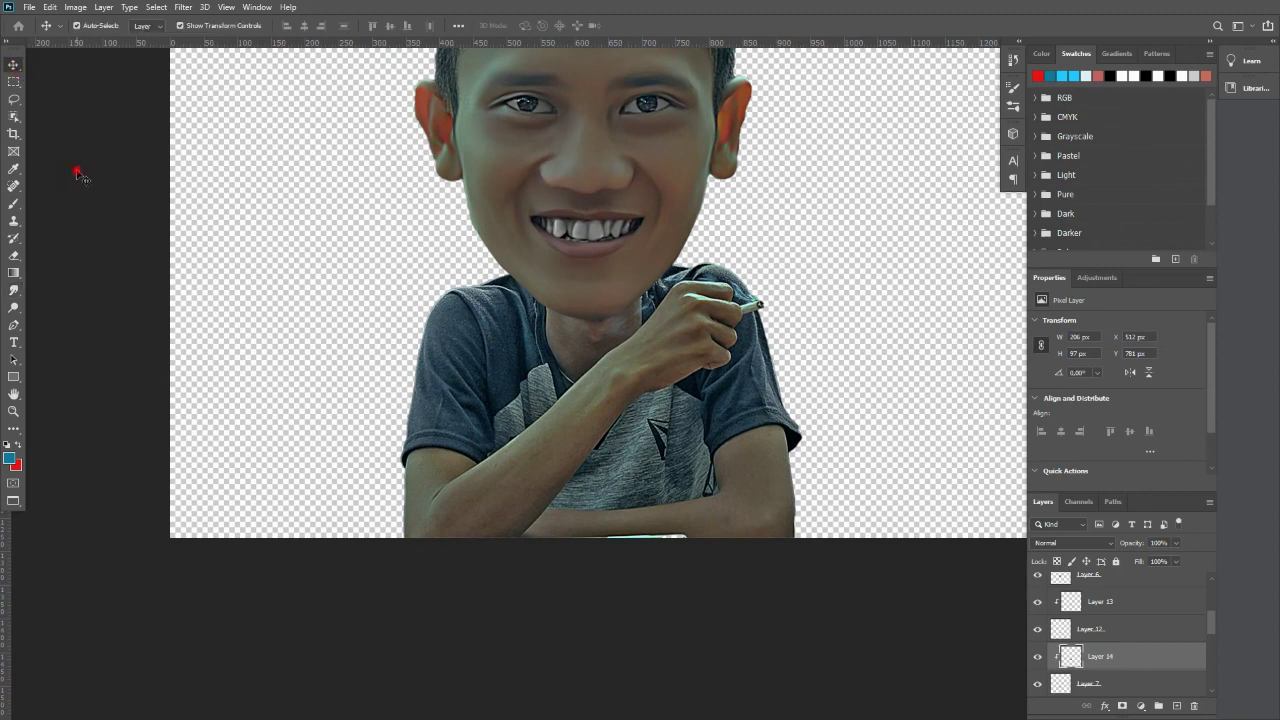
Add a new empty layer above the arms layer and clip it to the arms.
{"action": "scroll", "coordinate": [497, 484], "scroll_direction": "up", "scroll_amount": 2}
{"action": "left_click", "coordinate": [514, 488]}
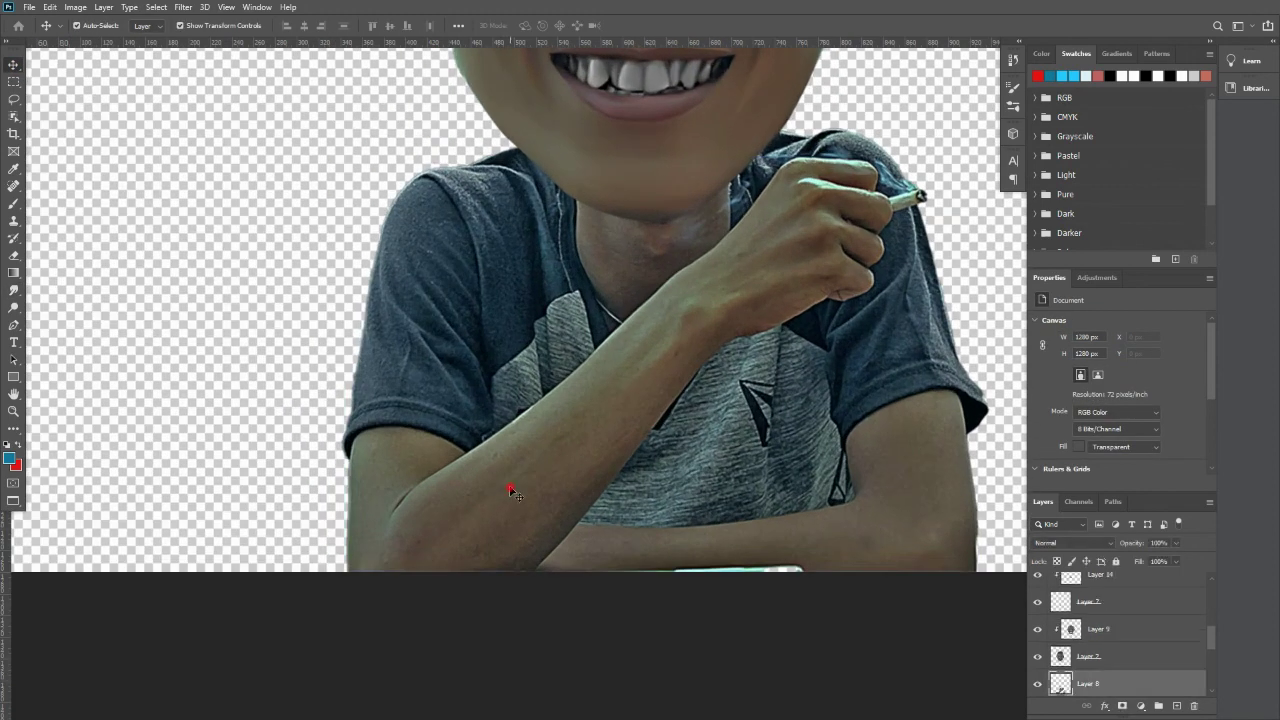
{"action": "left_click", "coordinate": [13, 290]}
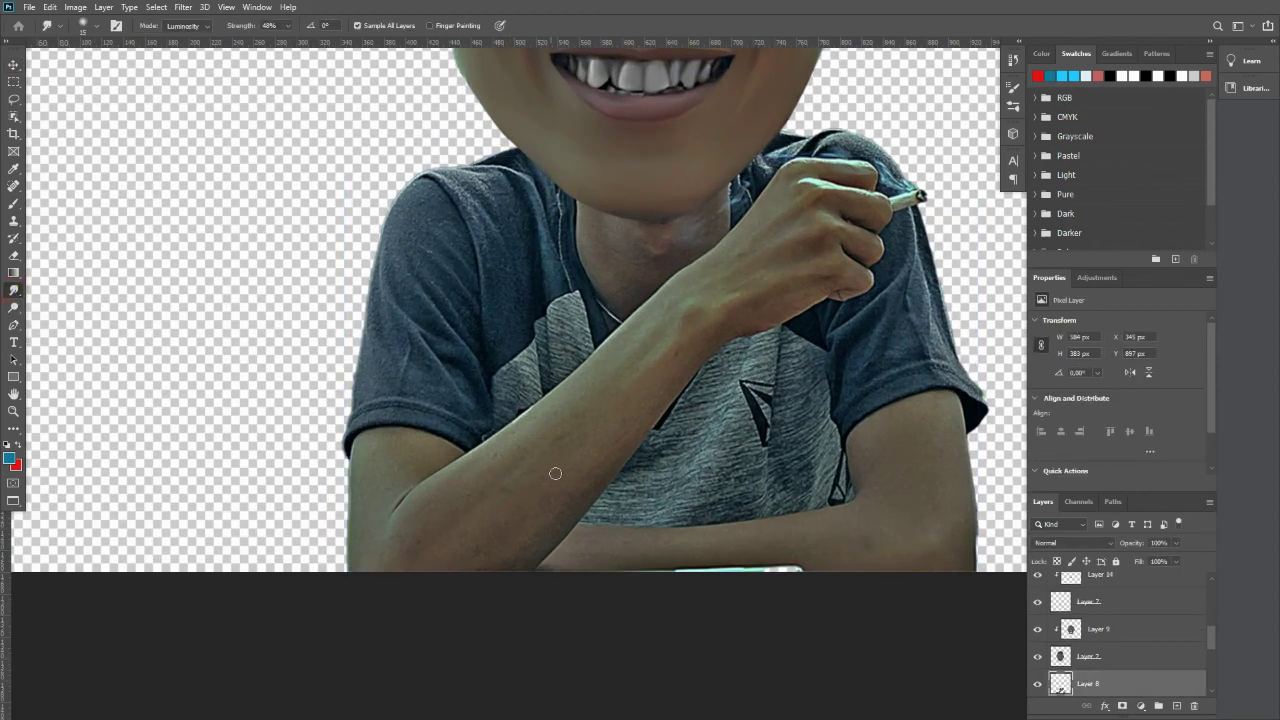
{"action": "scroll", "coordinate": [1141, 636], "scroll_direction": "down", "scroll_amount": 2}
{"action": "left_click", "coordinate": [1176, 706]}
{"action": "right_click", "coordinate": [1095, 628]}
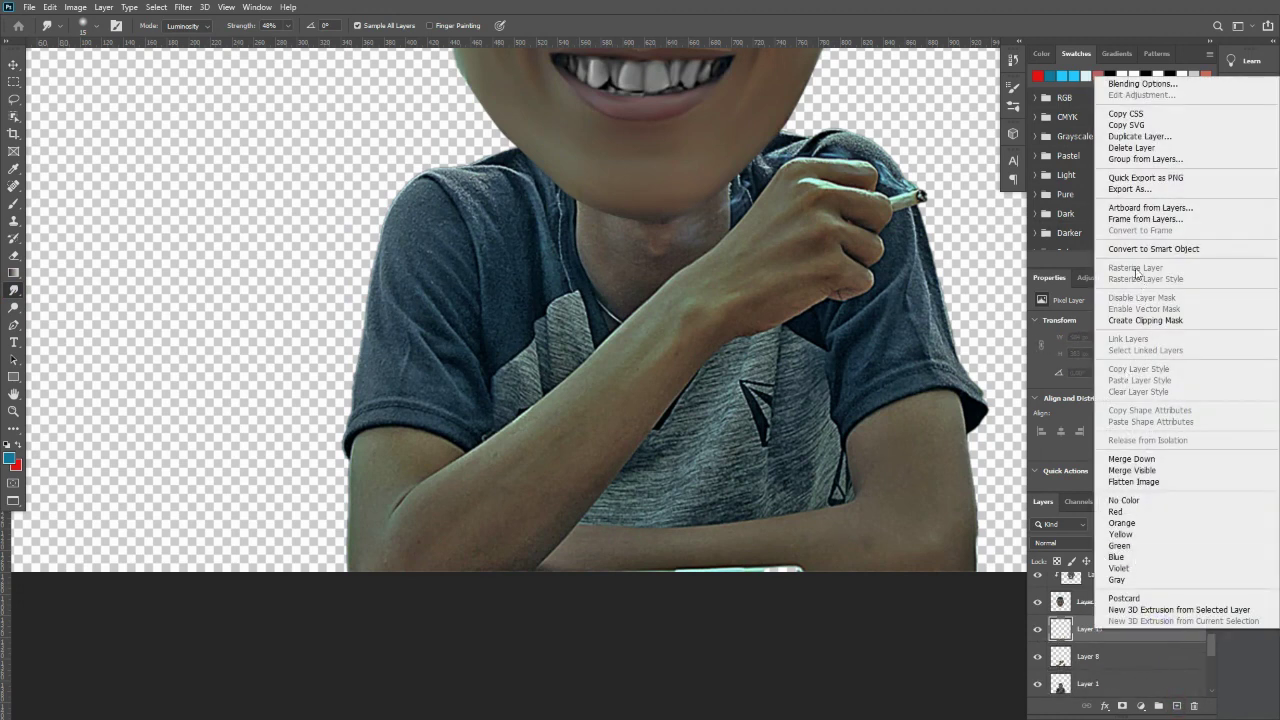
{"action": "left_click", "coordinate": [1140, 320]}
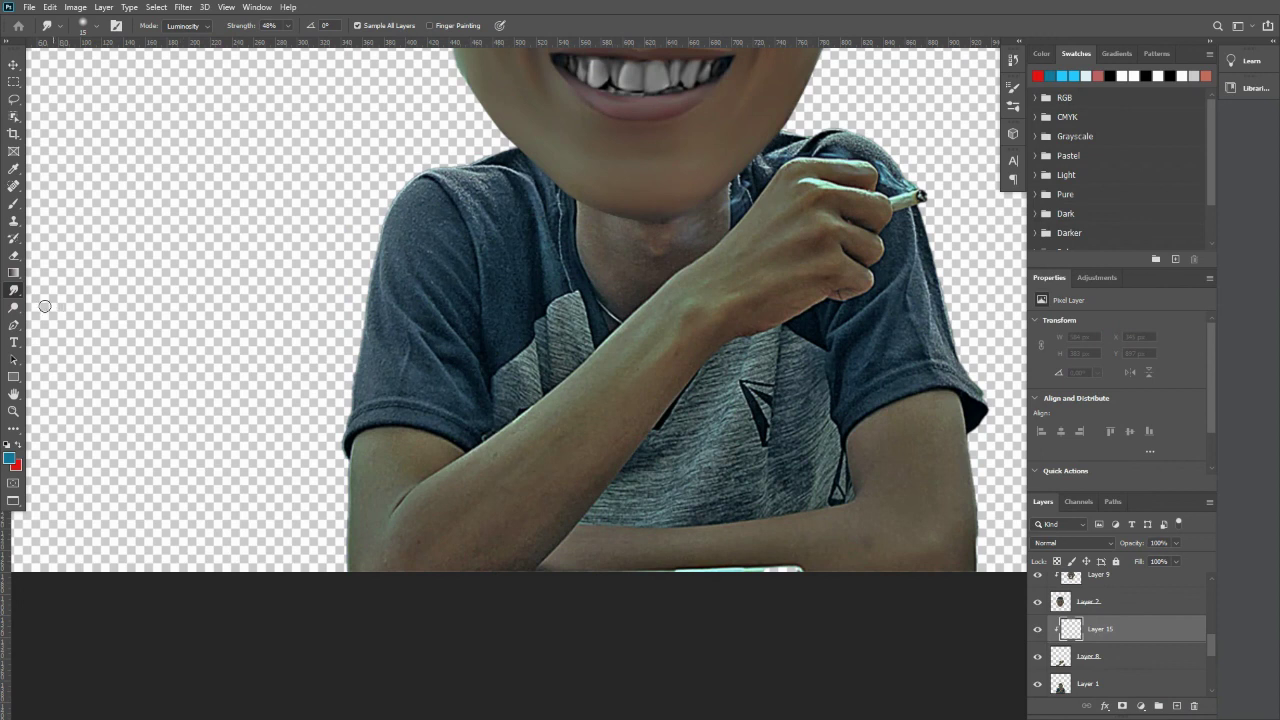
Smudge the raised forearm and elbow smooth on the new clipped layer with a larger soft brush, lowering the strength to 31%.
{"action": "scroll", "coordinate": [580, 548], "scroll_direction": "up", "scroll_amount": 1}
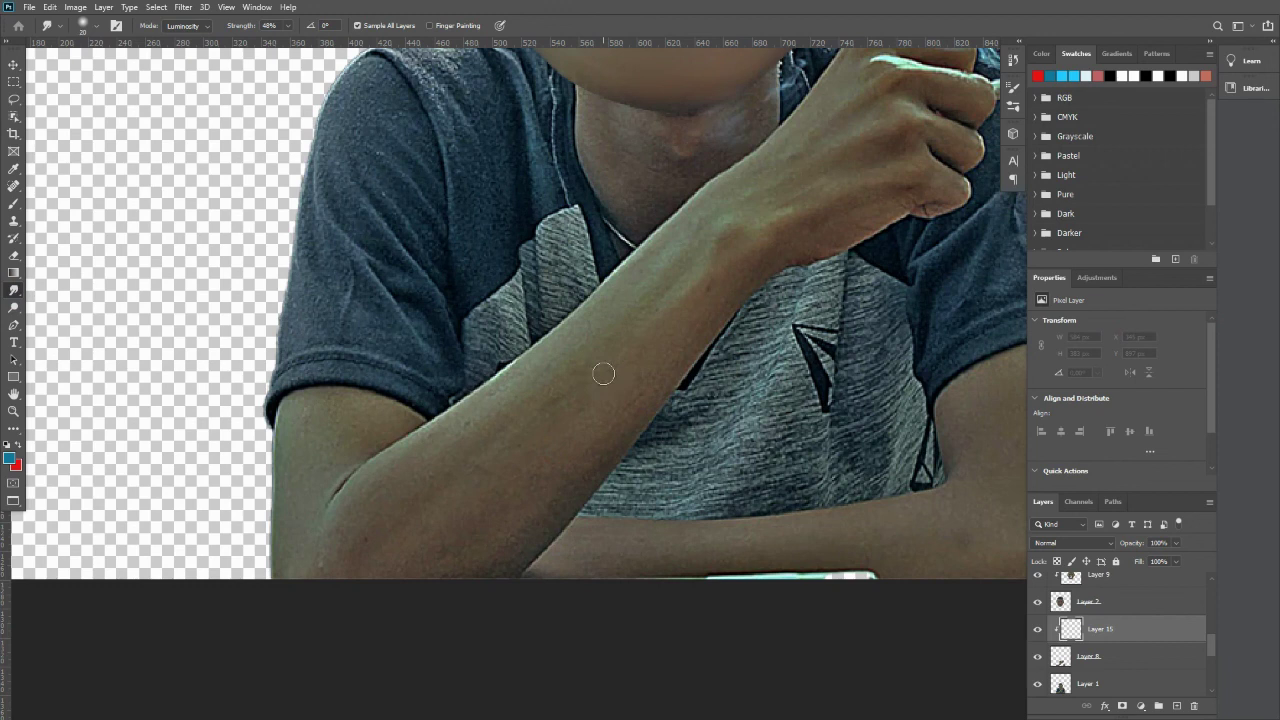
{"action": "right_click", "coordinate": [603, 373]}
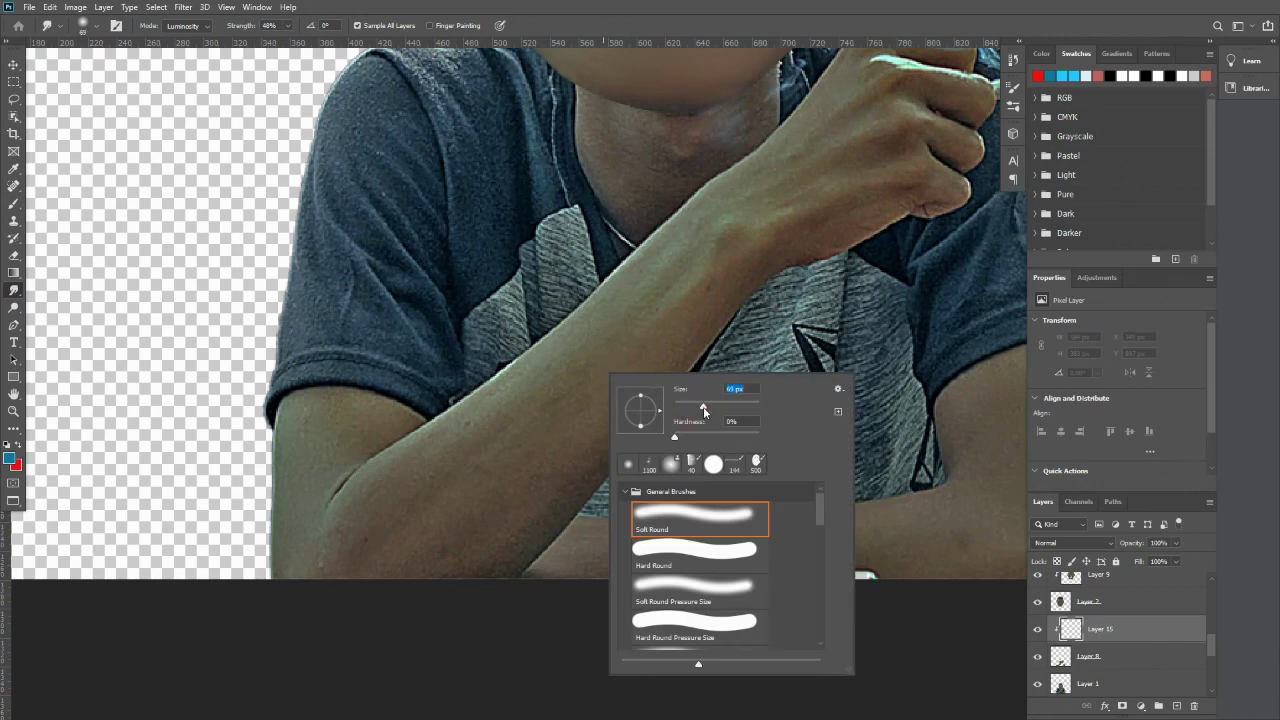
{"action": "left_click", "coordinate": [629, 366]}
{"action": "mouse_move", "coordinate": [555, 398]}
{"action": "left_mouse_down"}
{"action": "mouse_move", "coordinate": [586, 357]}
{"action": "mouse_move", "coordinate": [460, 489]}
{"action": "left_mouse_up"}
{"action": "left_click", "coordinate": [287, 26]}
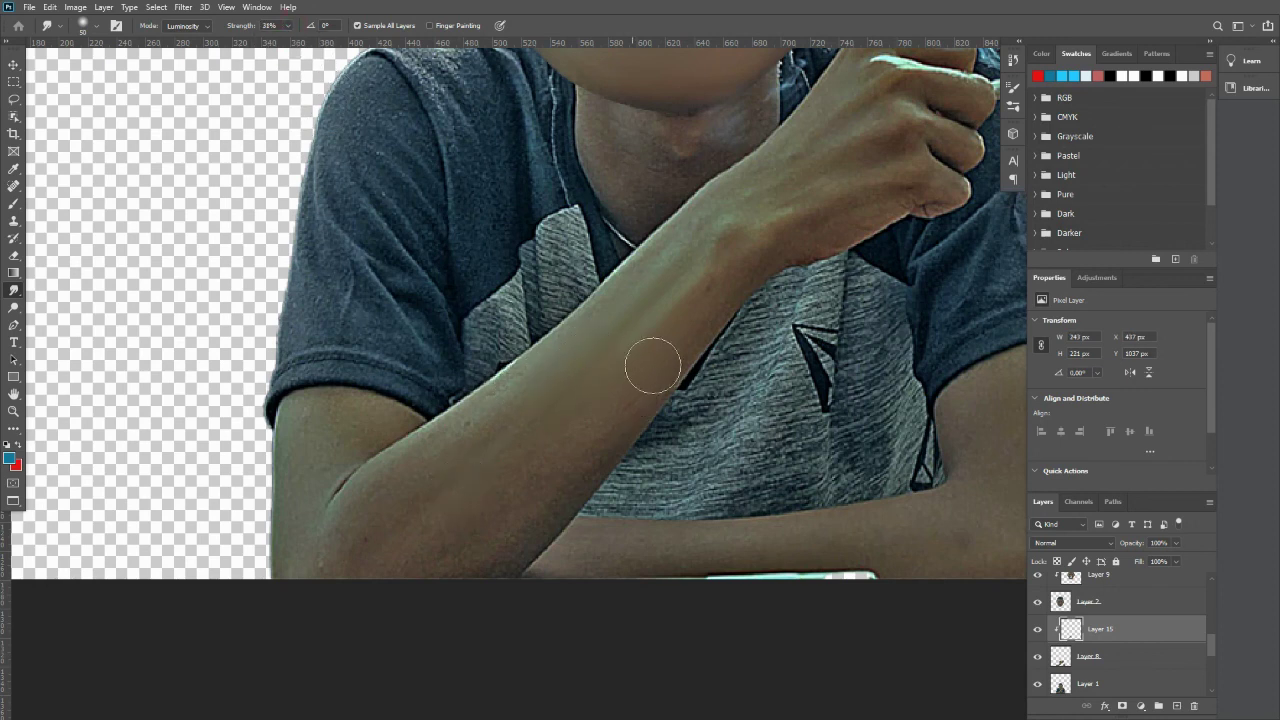
{"action": "mouse_move", "coordinate": [589, 408]}
{"action": "left_mouse_down"}
{"action": "mouse_move", "coordinate": [328, 552]}
{"action": "mouse_move", "coordinate": [470, 478]}
{"action": "mouse_move", "coordinate": [404, 545]}
{"action": "mouse_move", "coordinate": [384, 488]}
{"action": "mouse_move", "coordinate": [312, 466]}
{"action": "mouse_move", "coordinate": [301, 418]}
{"action": "mouse_move", "coordinate": [294, 461]}
{"action": "mouse_move", "coordinate": [343, 420]}
{"action": "mouse_move", "coordinate": [352, 433]}
{"action": "mouse_move", "coordinate": [383, 413]}
{"action": "mouse_move", "coordinate": [388, 396]}
{"action": "mouse_move", "coordinate": [332, 420]}
{"action": "mouse_move", "coordinate": [325, 454]}
{"action": "mouse_move", "coordinate": [257, 517]}
{"action": "left_mouse_up"}
{"action": "scroll", "coordinate": [490, 449], "scroll_direction": "down", "scroll_amount": 3}
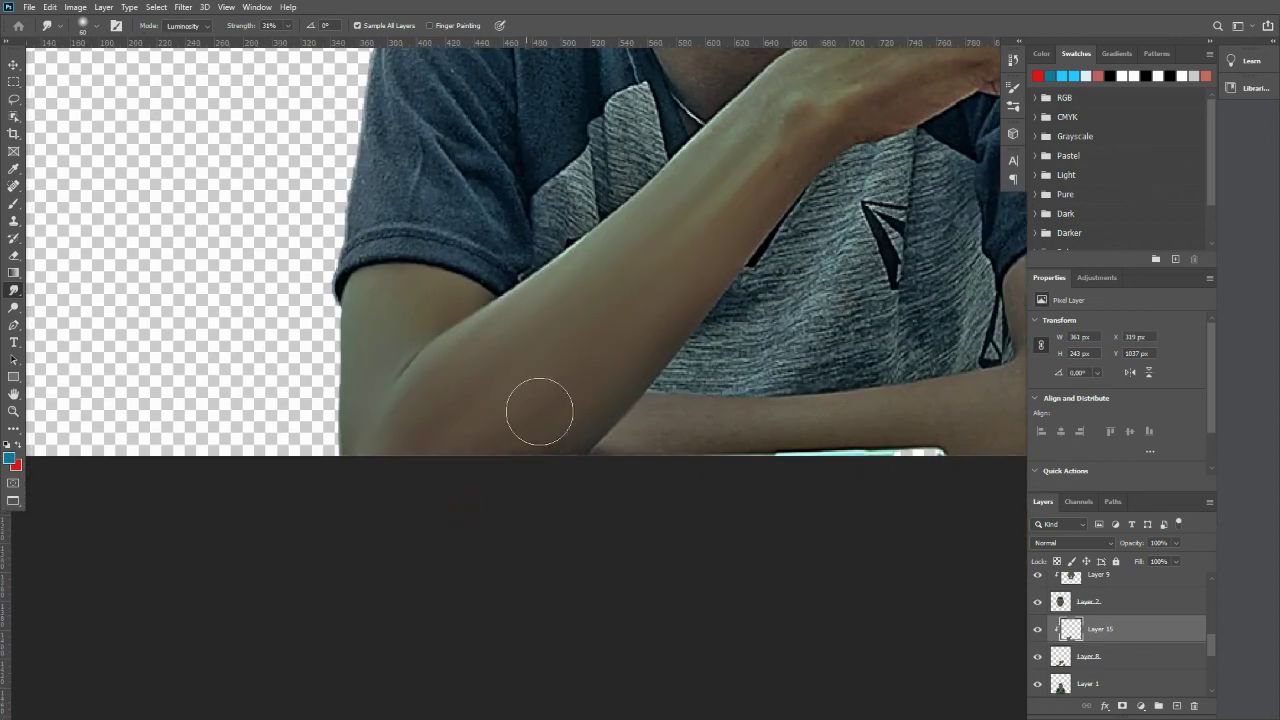
Smudge the wrist, the back of the hand, the knuckles and the fingers smooth.
{"action": "scroll", "coordinate": [551, 443], "scroll_direction": "up", "scroll_amount": 3}
{"action": "mouse_move", "coordinate": [692, 281]}
{"action": "left_mouse_down"}
{"action": "mouse_move", "coordinate": [610, 351]}
{"action": "mouse_move", "coordinate": [598, 329]}
{"action": "mouse_move", "coordinate": [469, 407]}
{"action": "mouse_move", "coordinate": [621, 314]}
{"action": "mouse_move", "coordinate": [461, 428]}
{"action": "mouse_move", "coordinate": [646, 232]}
{"action": "left_mouse_up"}
{"action": "scroll", "coordinate": [646, 232], "scroll_direction": "up", "scroll_amount": 3}
{"action": "scroll", "coordinate": [646, 232], "scroll_direction": "right", "scroll_amount": 3}
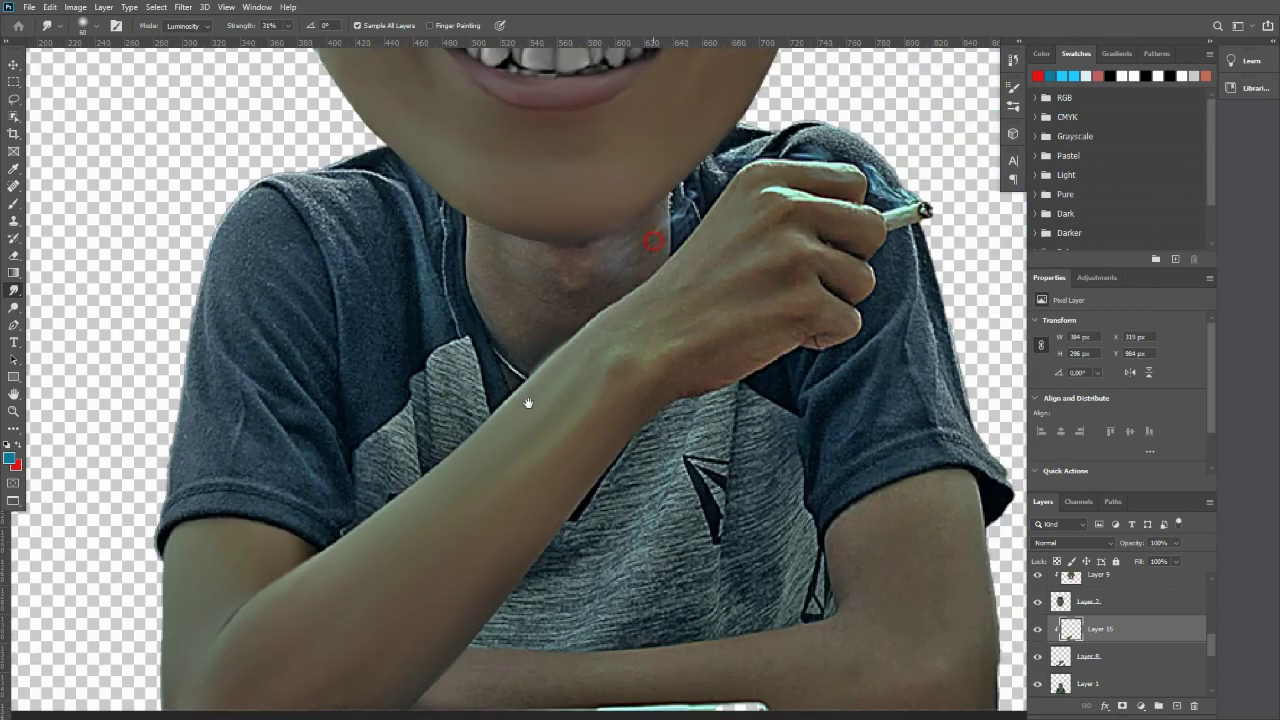
{"action": "mouse_move", "coordinate": [670, 316]}
{"action": "left_mouse_down"}
{"action": "mouse_move", "coordinate": [603, 340]}
{"action": "mouse_move", "coordinate": [659, 312]}
{"action": "mouse_move", "coordinate": [724, 393]}
{"action": "mouse_move", "coordinate": [739, 384]}
{"action": "mouse_move", "coordinate": [698, 408]}
{"action": "mouse_move", "coordinate": [748, 354]}
{"action": "mouse_move", "coordinate": [628, 391]}
{"action": "mouse_move", "coordinate": [740, 345]}
{"action": "mouse_move", "coordinate": [792, 345]}
{"action": "mouse_move", "coordinate": [714, 329]}
{"action": "mouse_move", "coordinate": [762, 306]}
{"action": "mouse_move", "coordinate": [822, 319]}
{"action": "left_mouse_up"}
{"action": "mouse_move", "coordinate": [742, 266]}
{"action": "left_mouse_down"}
{"action": "mouse_move", "coordinate": [785, 250]}
{"action": "mouse_move", "coordinate": [759, 253]}
{"action": "left_mouse_up"}
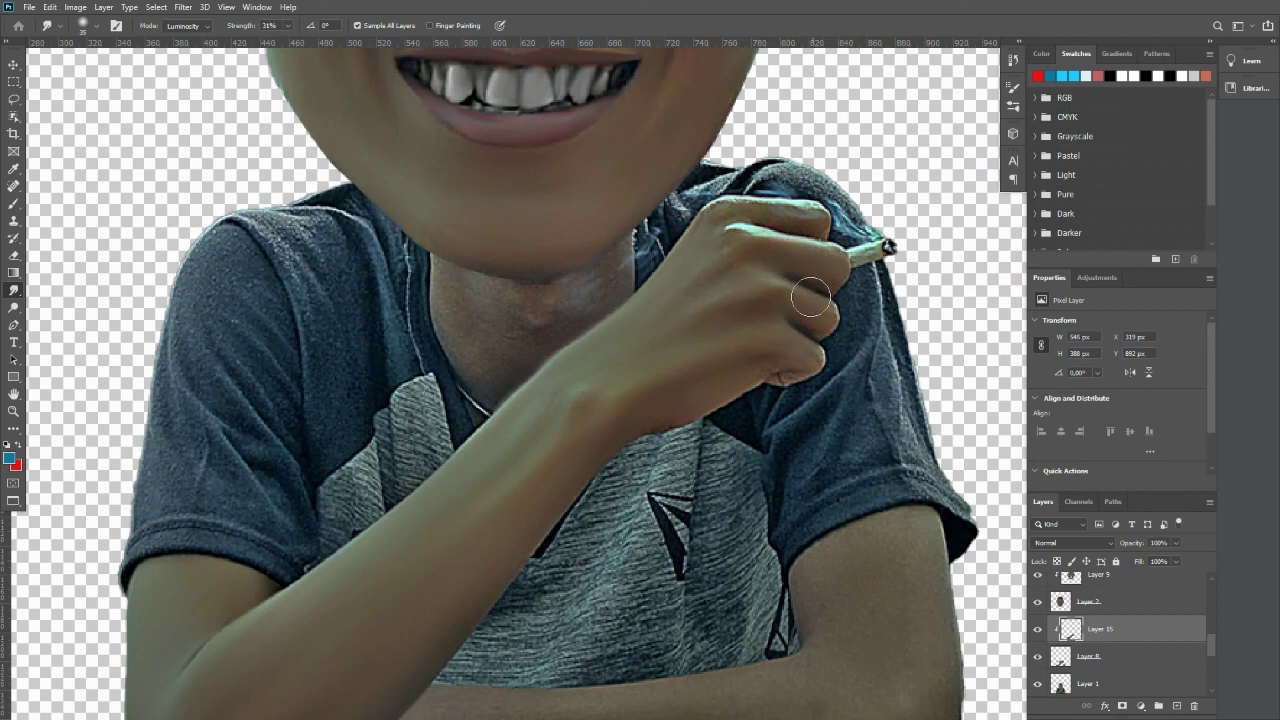
{"action": "mouse_move", "coordinate": [749, 237]}
{"action": "left_mouse_down"}
{"action": "mouse_move", "coordinate": [716, 244]}
{"action": "mouse_move", "coordinate": [724, 224]}
{"action": "mouse_move", "coordinate": [802, 213]}
{"action": "mouse_move", "coordinate": [738, 212]}
{"action": "mouse_move", "coordinate": [795, 215]}
{"action": "mouse_move", "coordinate": [729, 214]}
{"action": "mouse_move", "coordinate": [694, 232]}
{"action": "mouse_move", "coordinate": [737, 206]}
{"action": "mouse_move", "coordinate": [811, 218]}
{"action": "mouse_move", "coordinate": [748, 232]}
{"action": "mouse_move", "coordinate": [715, 212]}
{"action": "mouse_move", "coordinate": [696, 276]}
{"action": "left_mouse_up"}
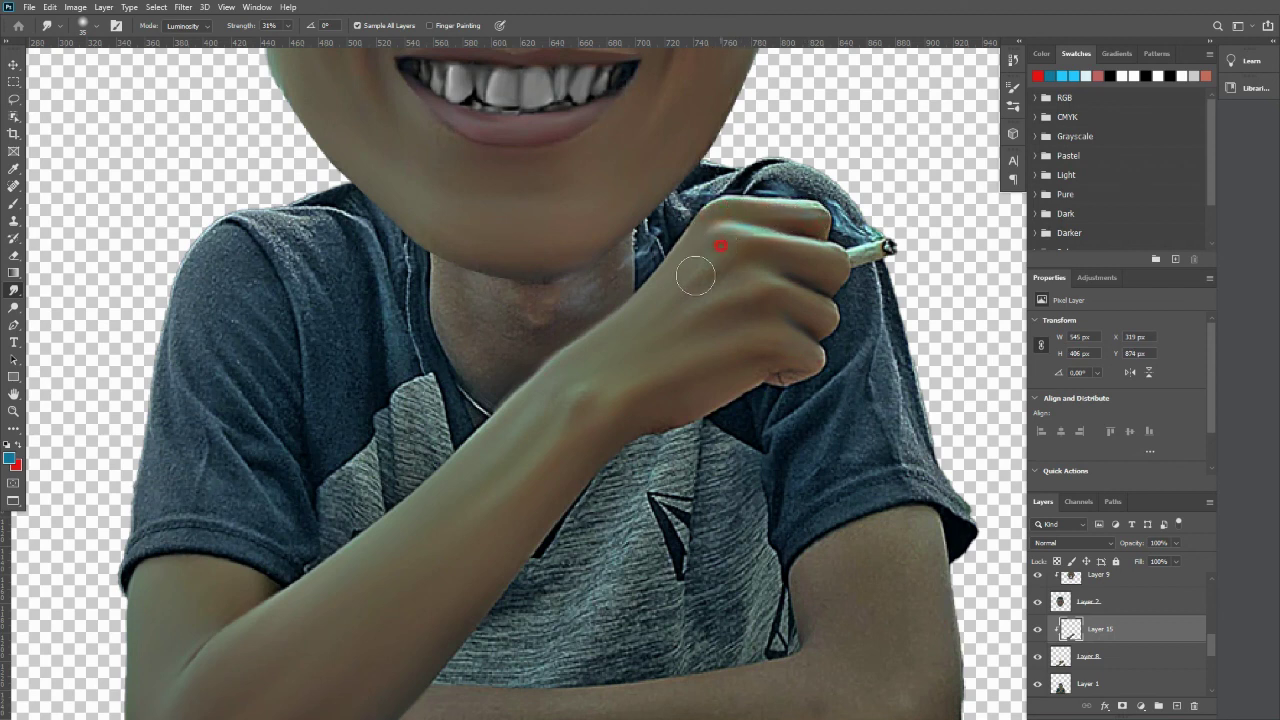
{"action": "left_click_drag", "start_coordinate": [704, 353], "coordinate": [634, 231]}
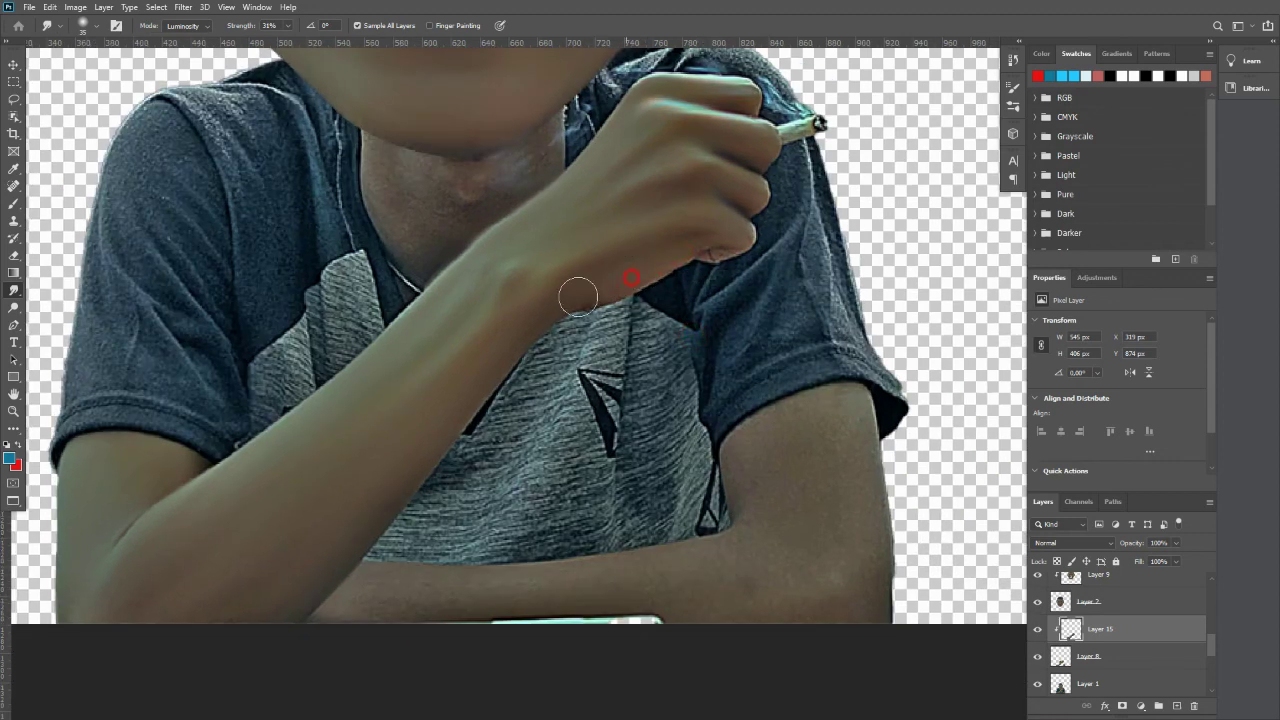
Smudge the other upper arm and the folded forearm smooth.
{"action": "left_click_drag", "start_coordinate": [706, 326], "coordinate": [698, 276]}
{"action": "mouse_move", "coordinate": [709, 357]}
{"action": "left_mouse_down"}
{"action": "mouse_move", "coordinate": [735, 289]}
{"action": "mouse_move", "coordinate": [758, 364]}
{"action": "mouse_move", "coordinate": [799, 341]}
{"action": "mouse_move", "coordinate": [797, 268]}
{"action": "mouse_move", "coordinate": [783, 305]}
{"action": "mouse_move", "coordinate": [700, 299]}
{"action": "mouse_move", "coordinate": [690, 366]}
{"action": "mouse_move", "coordinate": [667, 279]}
{"action": "mouse_move", "coordinate": [694, 349]}
{"action": "mouse_move", "coordinate": [709, 320]}
{"action": "left_mouse_up"}
{"action": "left_click_drag", "start_coordinate": [699, 381], "coordinate": [709, 357]}
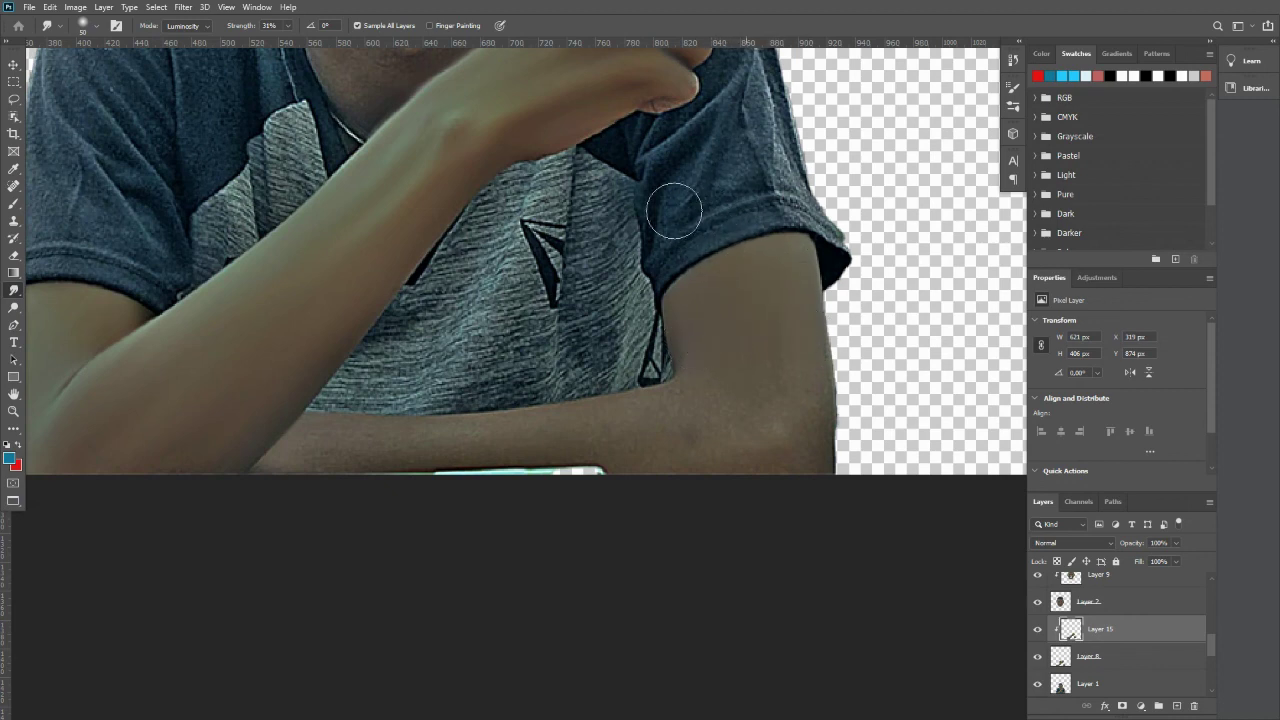
{"action": "mouse_move", "coordinate": [735, 305]}
{"action": "left_mouse_down"}
{"action": "mouse_move", "coordinate": [674, 315]}
{"action": "mouse_move", "coordinate": [684, 404]}
{"action": "mouse_move", "coordinate": [703, 381]}
{"action": "mouse_move", "coordinate": [660, 446]}
{"action": "mouse_move", "coordinate": [677, 372]}
{"action": "mouse_move", "coordinate": [700, 364]}
{"action": "mouse_move", "coordinate": [719, 328]}
{"action": "mouse_move", "coordinate": [766, 313]}
{"action": "mouse_move", "coordinate": [785, 407]}
{"action": "mouse_move", "coordinate": [813, 435]}
{"action": "mouse_move", "coordinate": [772, 463]}
{"action": "mouse_move", "coordinate": [712, 422]}
{"action": "mouse_move", "coordinate": [538, 486]}
{"action": "mouse_move", "coordinate": [654, 426]}
{"action": "mouse_move", "coordinate": [602, 473]}
{"action": "mouse_move", "coordinate": [577, 462]}
{"action": "mouse_move", "coordinate": [617, 451]}
{"action": "mouse_move", "coordinate": [495, 463]}
{"action": "mouse_move", "coordinate": [618, 425]}
{"action": "mouse_move", "coordinate": [427, 448]}
{"action": "mouse_move", "coordinate": [485, 449]}
{"action": "mouse_move", "coordinate": [626, 431]}
{"action": "mouse_move", "coordinate": [305, 452]}
{"action": "mouse_move", "coordinate": [655, 434]}
{"action": "mouse_move", "coordinate": [314, 447]}
{"action": "mouse_move", "coordinate": [308, 458]}
{"action": "mouse_move", "coordinate": [671, 408]}
{"action": "mouse_move", "coordinate": [634, 406]}
{"action": "left_mouse_up"}
{"action": "mouse_move", "coordinate": [634, 357]}
{"action": "left_mouse_down"}
{"action": "mouse_move", "coordinate": [526, 453]}
{"action": "mouse_move", "coordinate": [600, 360]}
{"action": "mouse_move", "coordinate": [443, 419]}
{"action": "left_mouse_up"}
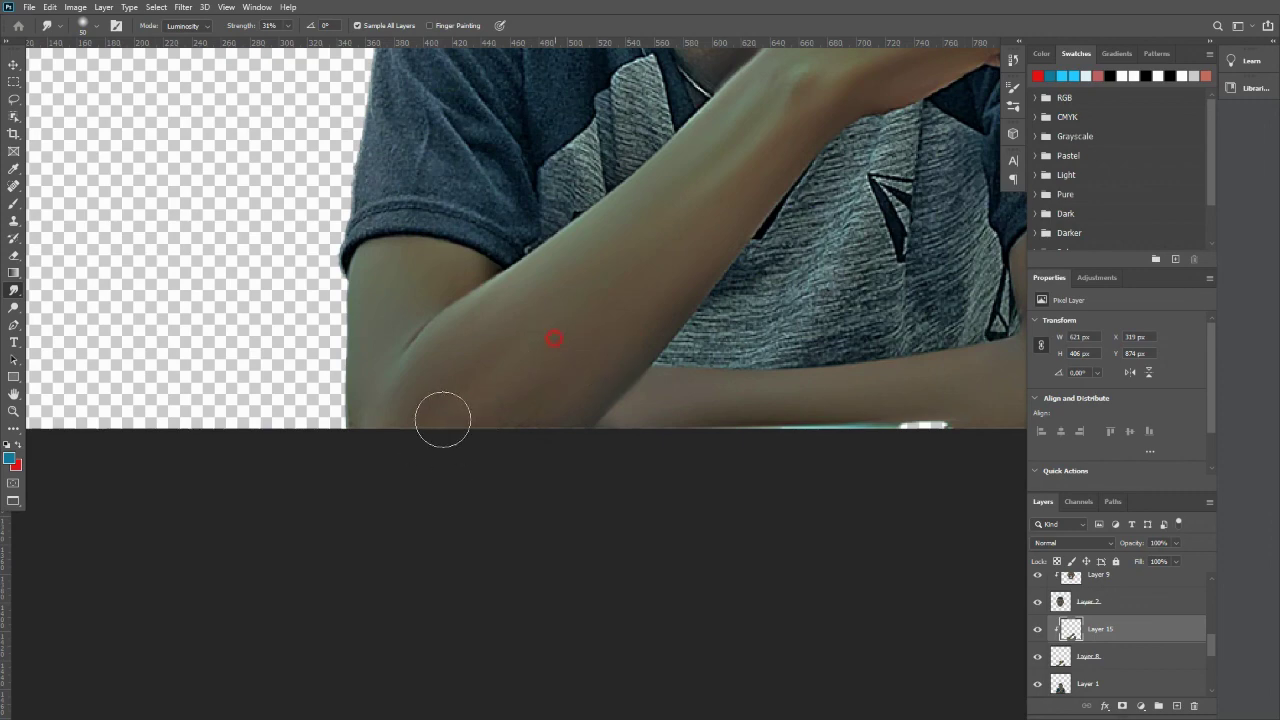
{"action": "scroll", "coordinate": [443, 419], "scroll_direction": "down", "scroll_amount": 3}
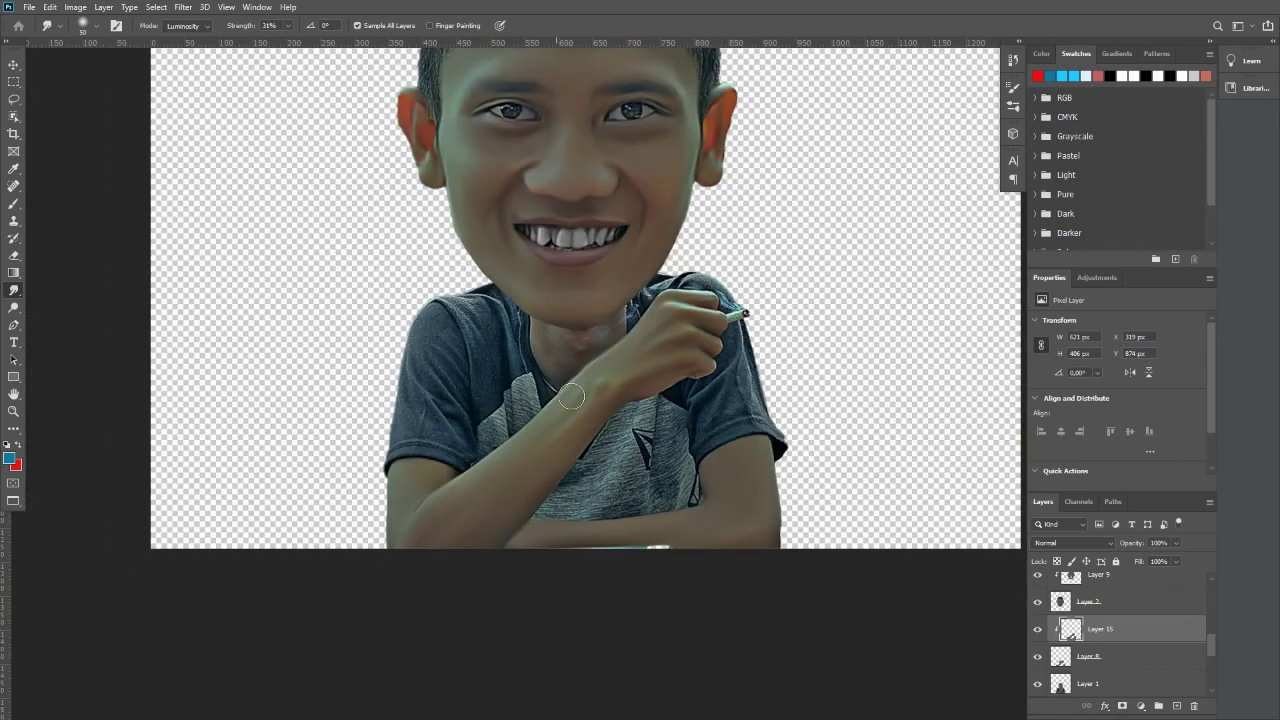
Smudge the neck below the chin smooth down to the shirt collar with a smaller brush.
{"action": "scroll", "coordinate": [572, 397], "scroll_direction": "up", "scroll_amount": 3}
{"action": "mouse_move", "coordinate": [506, 312]}
{"action": "left_mouse_down"}
{"action": "mouse_move", "coordinate": [472, 261]}
{"action": "mouse_move", "coordinate": [521, 369]}
{"action": "mouse_move", "coordinate": [478, 287]}
{"action": "mouse_move", "coordinate": [519, 363]}
{"action": "mouse_move", "coordinate": [541, 358]}
{"action": "mouse_move", "coordinate": [525, 298]}
{"action": "mouse_move", "coordinate": [581, 313]}
{"action": "mouse_move", "coordinate": [561, 291]}
{"action": "mouse_move", "coordinate": [626, 292]}
{"action": "mouse_move", "coordinate": [572, 295]}
{"action": "mouse_move", "coordinate": [614, 296]}
{"action": "mouse_move", "coordinate": [676, 259]}
{"action": "mouse_move", "coordinate": [670, 275]}
{"action": "mouse_move", "coordinate": [709, 251]}
{"action": "mouse_move", "coordinate": [718, 206]}
{"action": "mouse_move", "coordinate": [713, 254]}
{"action": "mouse_move", "coordinate": [712, 212]}
{"action": "mouse_move", "coordinate": [696, 273]}
{"action": "mouse_move", "coordinate": [690, 248]}
{"action": "mouse_move", "coordinate": [634, 329]}
{"action": "left_mouse_up"}
{"action": "left_click_drag", "start_coordinate": [543, 351], "coordinate": [608, 333]}
{"action": "left_click_drag", "start_coordinate": [490, 250], "coordinate": [646, 275]}
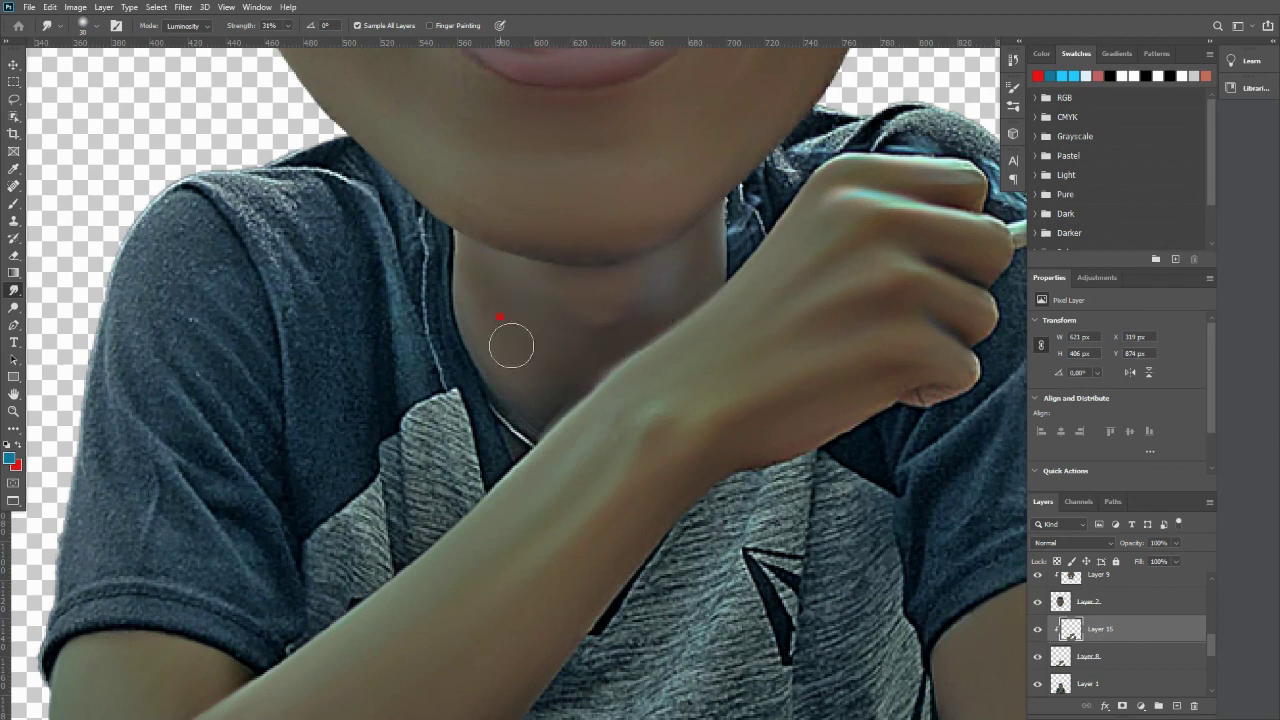
{"action": "mouse_move", "coordinate": [530, 408]}
{"action": "left_mouse_down"}
{"action": "mouse_move", "coordinate": [471, 263]}
{"action": "mouse_move", "coordinate": [491, 281]}
{"action": "left_mouse_up"}
{"action": "mouse_move", "coordinate": [574, 351]}
{"action": "left_mouse_down"}
{"action": "mouse_move", "coordinate": [660, 317]}
{"action": "mouse_move", "coordinate": [582, 349]}
{"action": "mouse_move", "coordinate": [663, 277]}
{"action": "mouse_move", "coordinate": [677, 283]}
{"action": "mouse_move", "coordinate": [641, 354]}
{"action": "left_mouse_up"}
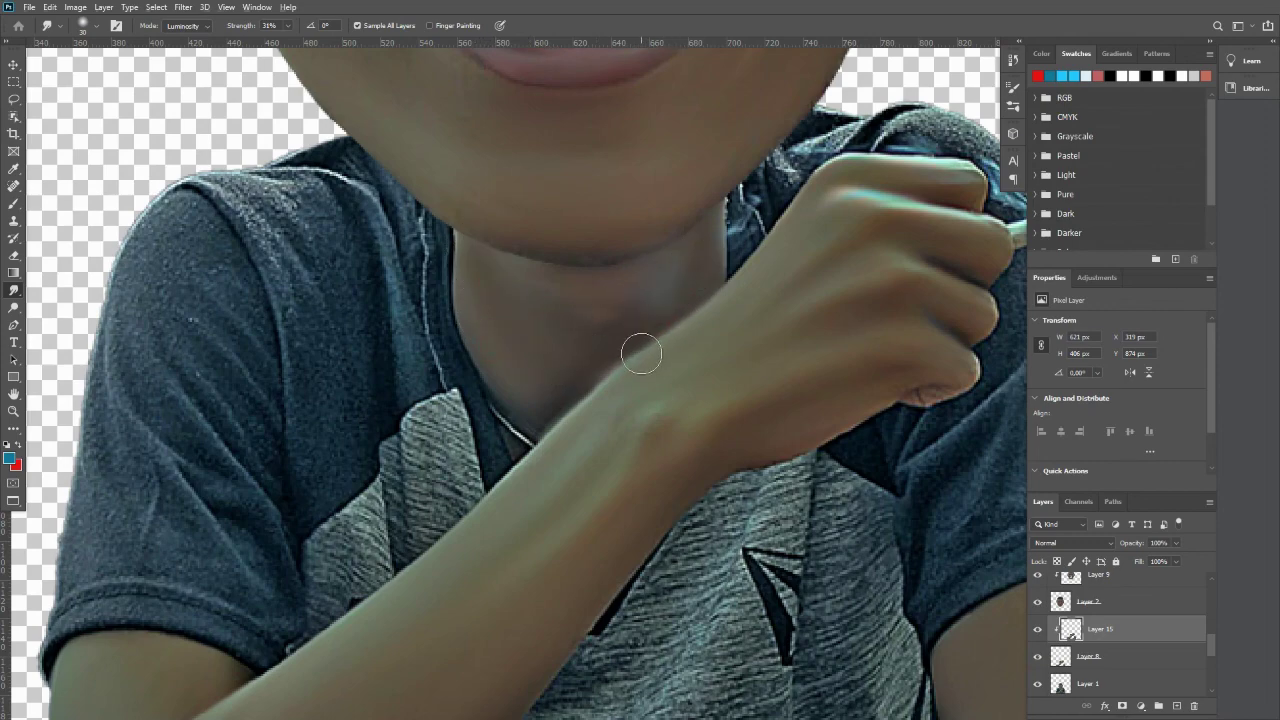
{"action": "scroll", "coordinate": [641, 354], "scroll_direction": "down", "scroll_amount": 5}
{"action": "scroll", "coordinate": [651, 300], "scroll_direction": "up", "scroll_amount": 3}
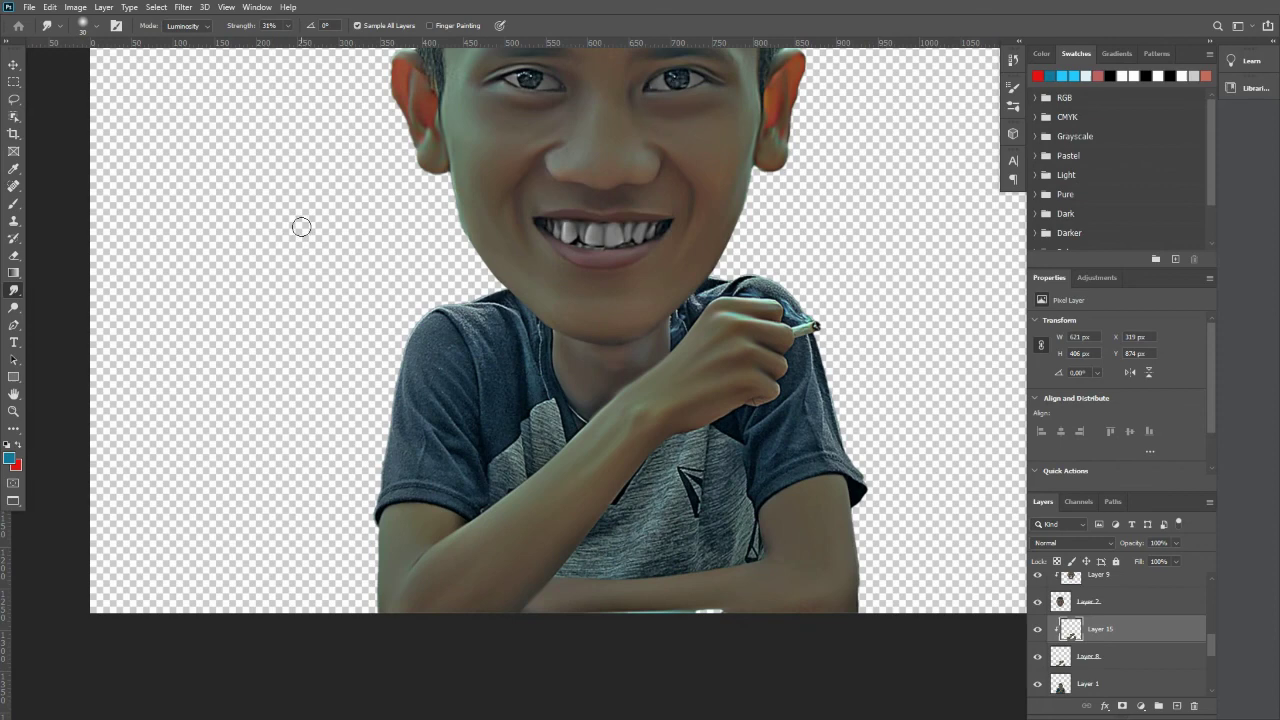
Deselect the layer and examine the face, arms, shirt and hand for areas that still look rough.
{"action": "left_click", "coordinate": [13, 64]}
{"action": "scroll", "coordinate": [357, 243], "scroll_direction": "down", "scroll_amount": 3}
{"action": "left_click", "coordinate": [181, 294]}
{"action": "scroll", "coordinate": [583, 246], "scroll_direction": "up", "scroll_amount": 5}
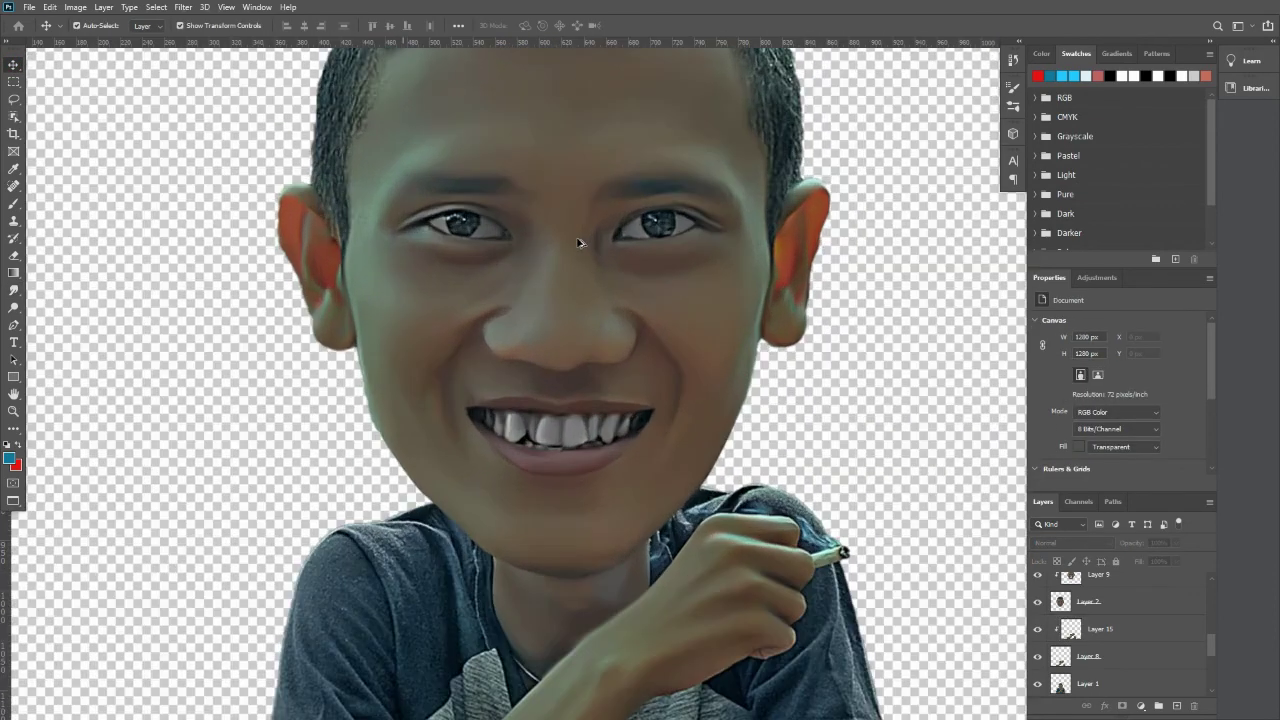
{"action": "scroll", "coordinate": [578, 242], "scroll_direction": "down", "scroll_amount": 4}
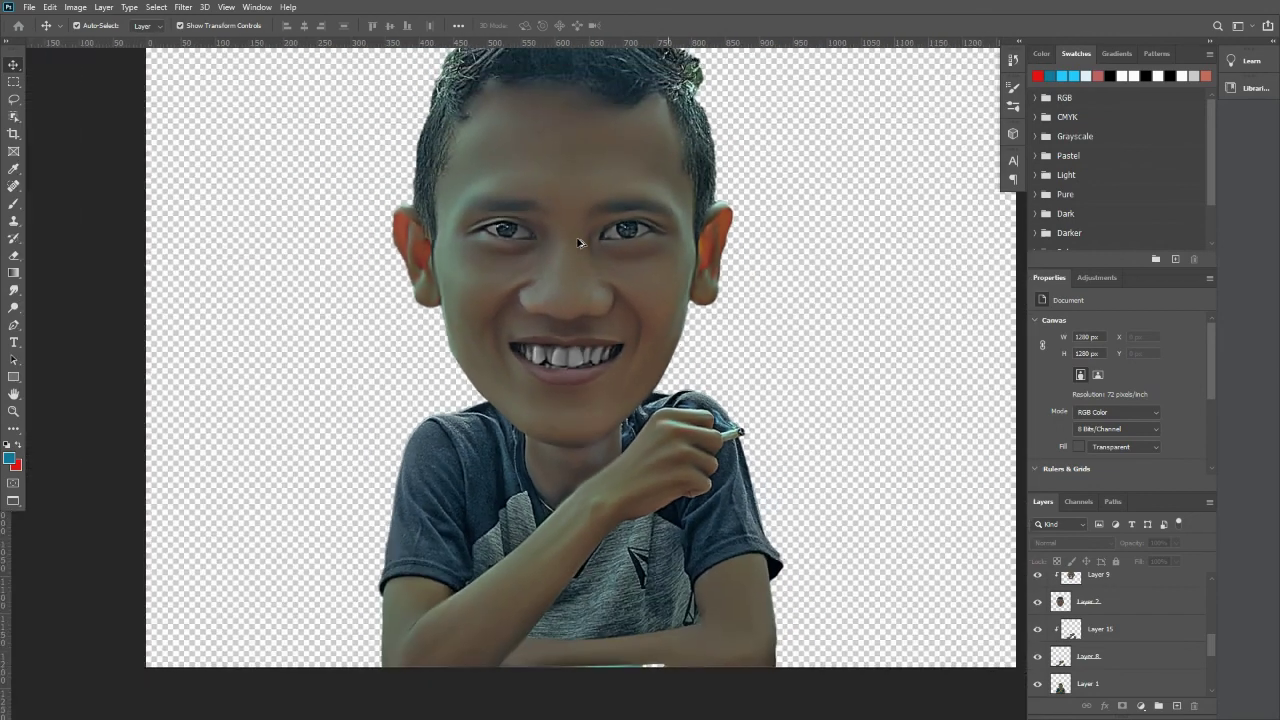
{"action": "scroll", "coordinate": [551, 240], "scroll_direction": "up", "scroll_amount": 1}
{"action": "scroll", "coordinate": [607, 244], "scroll_direction": "up", "scroll_amount": 1}
{"action": "scroll", "coordinate": [607, 245], "scroll_direction": "down", "scroll_amount": 3}
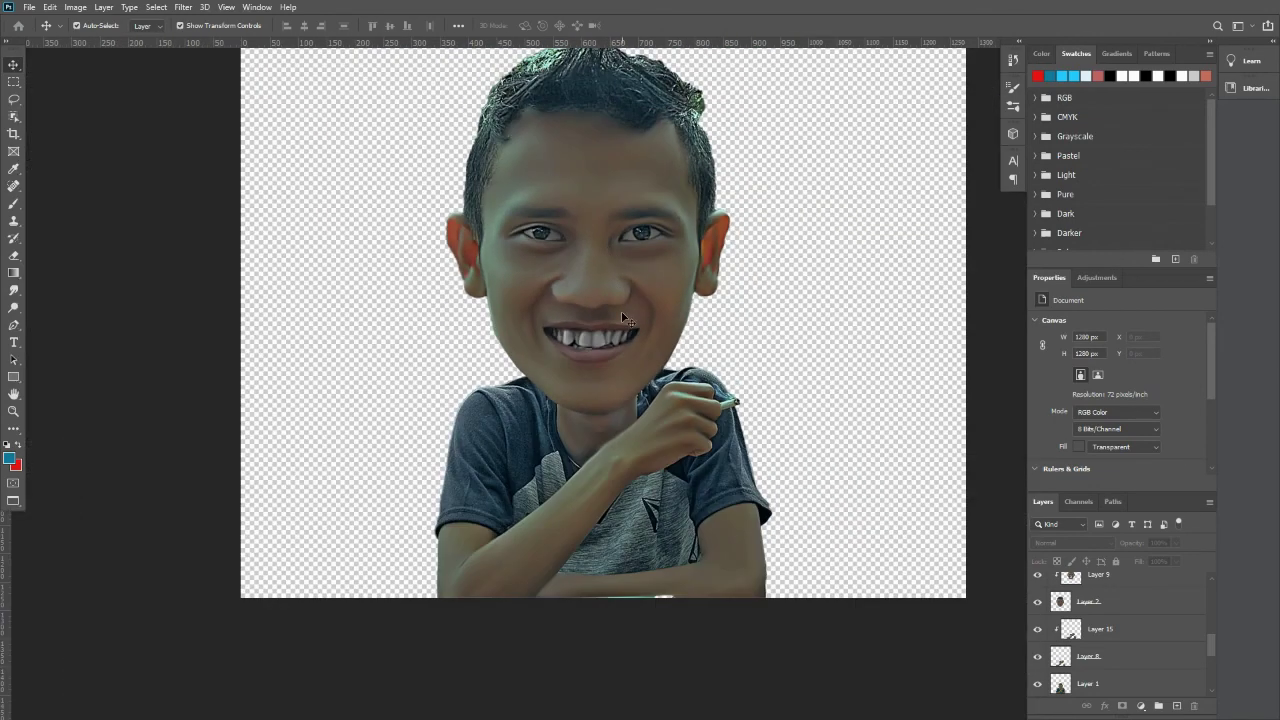
{"action": "scroll", "coordinate": [495, 568], "scroll_direction": "up", "scroll_amount": 3}
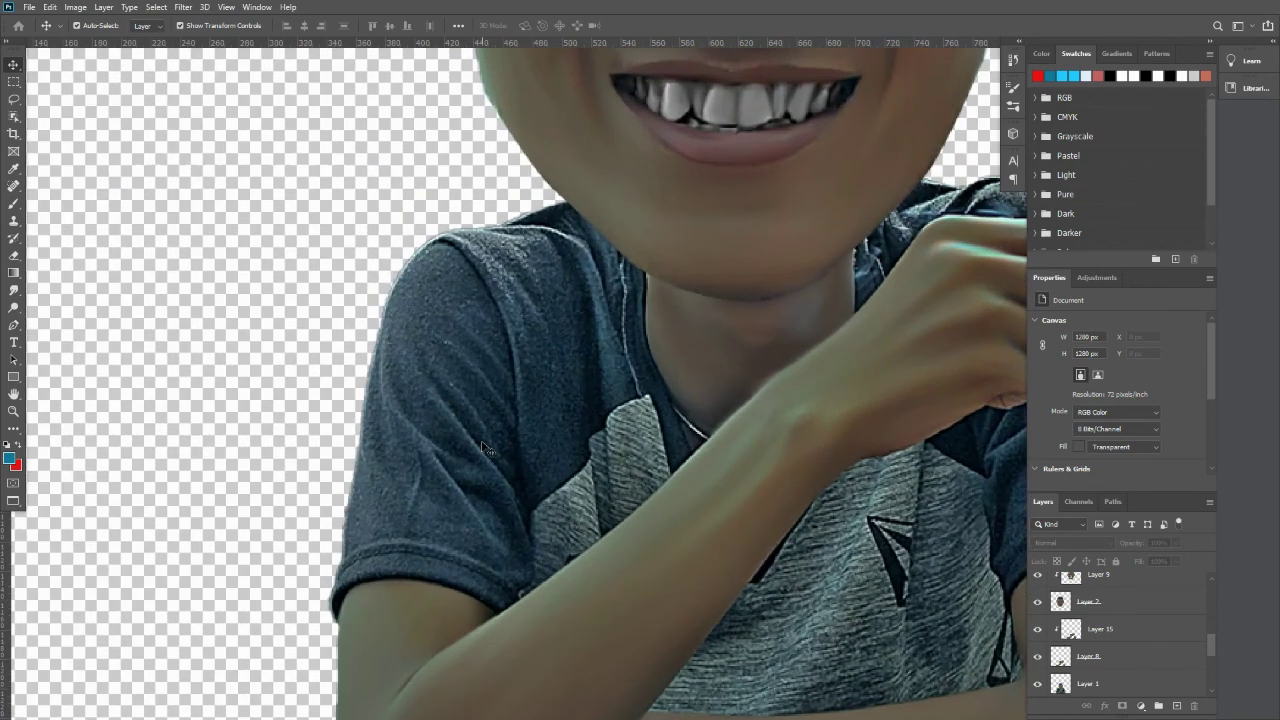
{"action": "scroll", "coordinate": [483, 446], "scroll_direction": "down", "scroll_amount": 2}
{"action": "scroll", "coordinate": [685, 496], "scroll_direction": "up", "scroll_amount": 2}
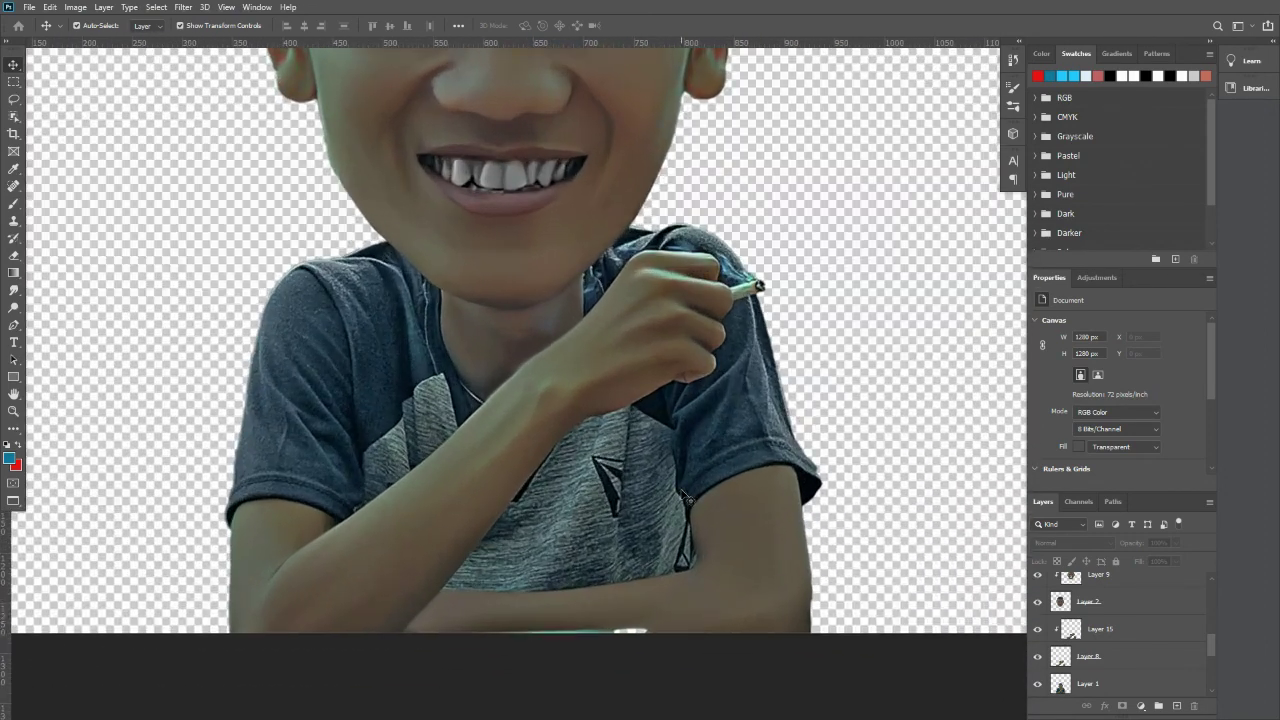
{"action": "scroll", "coordinate": [680, 488], "scroll_direction": "down", "scroll_amount": 1}
{"action": "scroll", "coordinate": [680, 488], "scroll_direction": "up", "scroll_amount": 3}
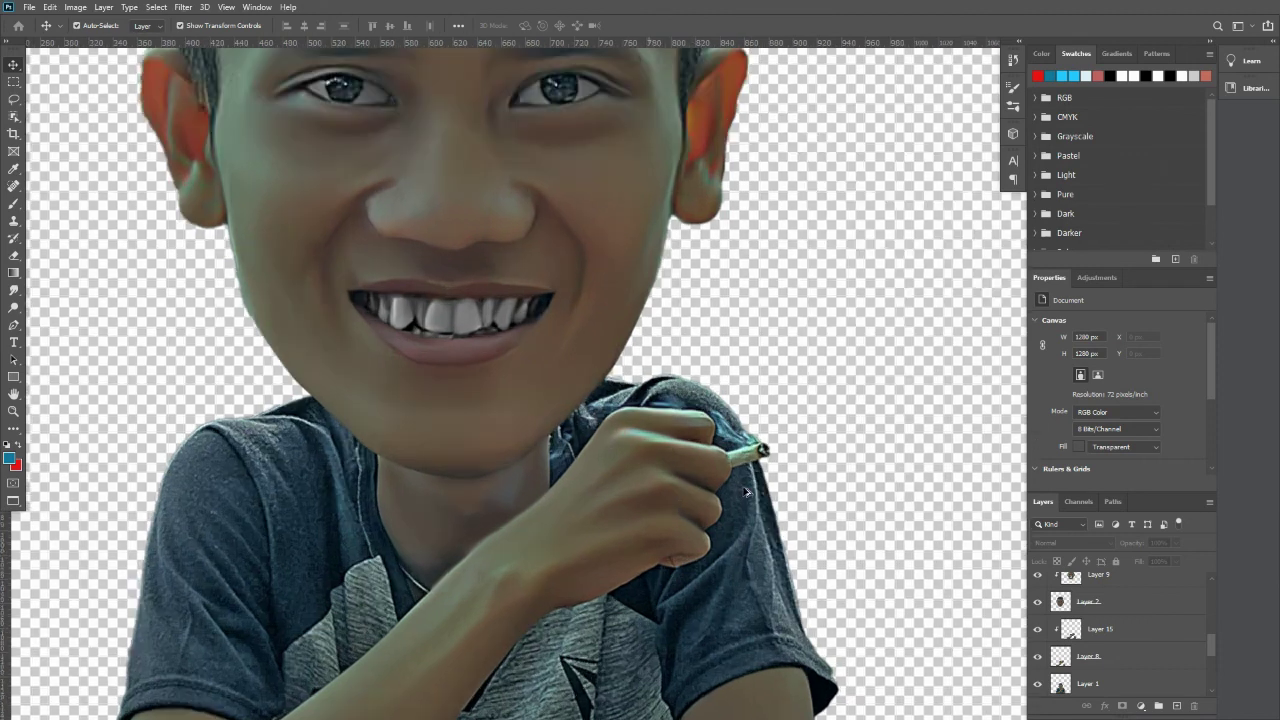
Smudge the cigarette in the hand smooth on the arms' clipped layer with a smaller brush.
{"action": "left_click", "coordinate": [719, 413]}
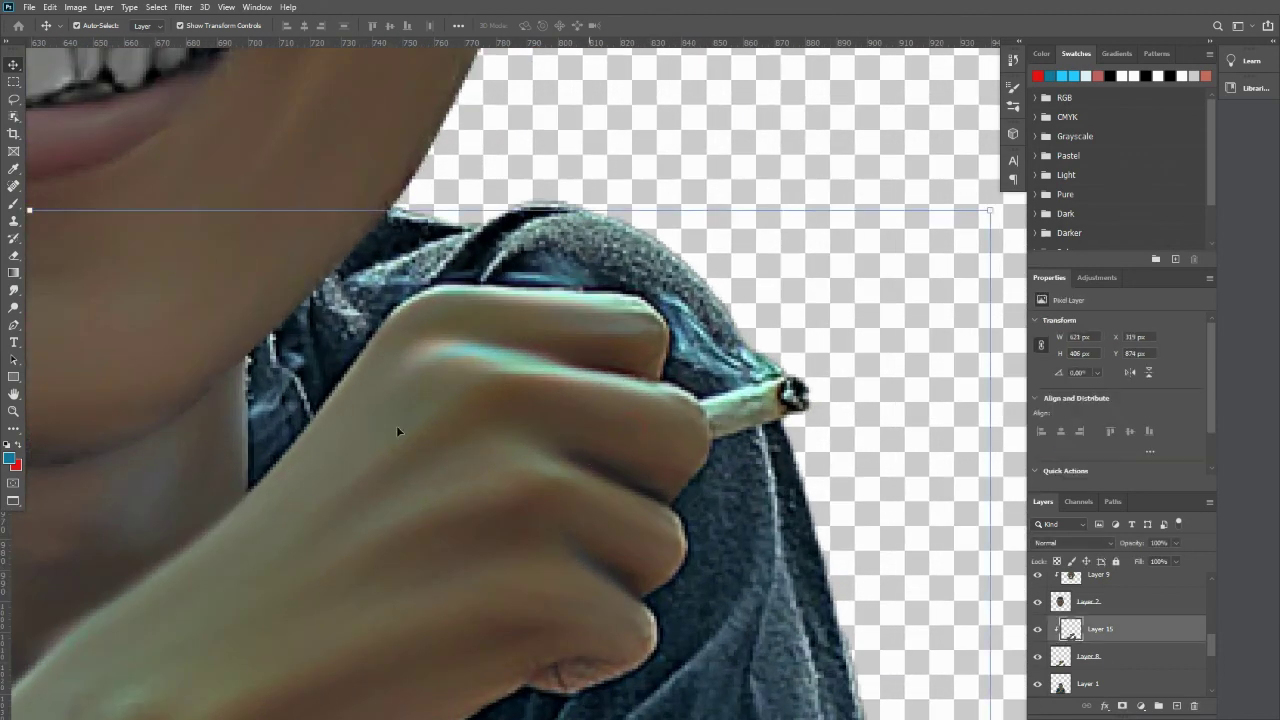
{"action": "left_click", "coordinate": [13, 292]}
{"action": "scroll", "coordinate": [700, 420], "scroll_direction": "up", "scroll_amount": 2}
{"action": "key", "text": "bracketleft"}
{"action": "key", "text": "bracketleft"}
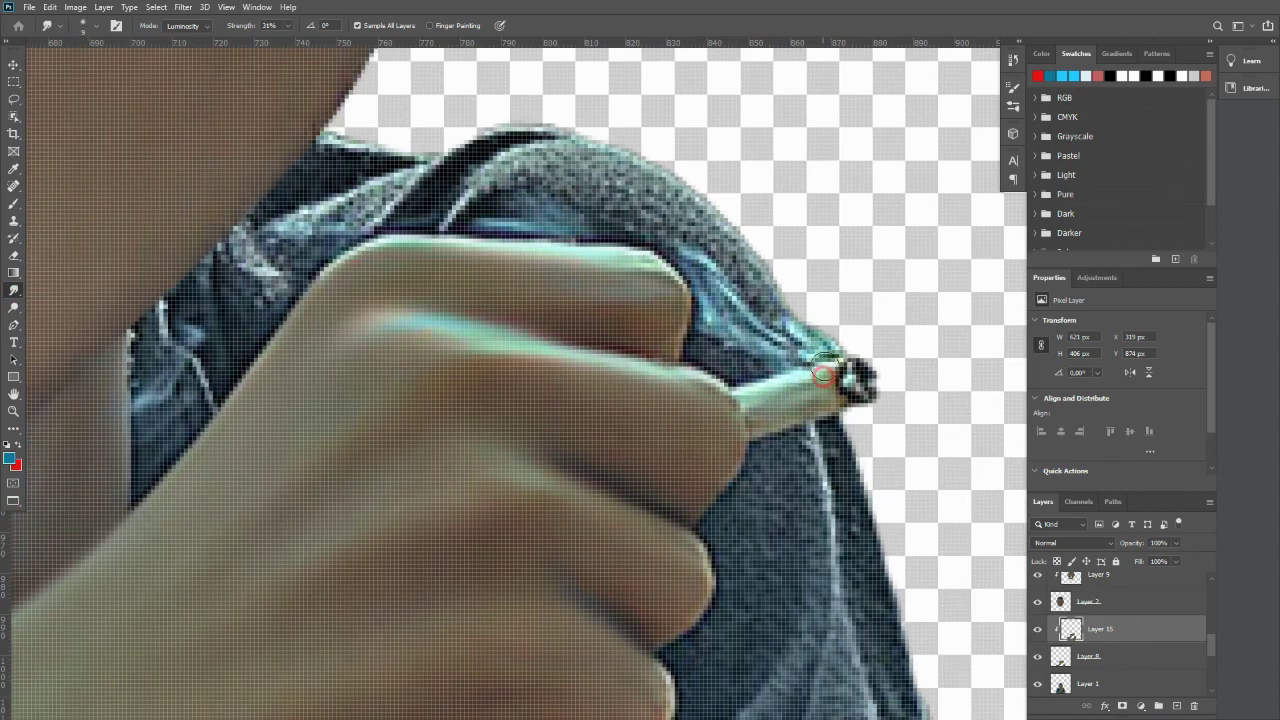
{"action": "left_click_drag", "start_coordinate": [750, 421], "coordinate": [820, 378]}
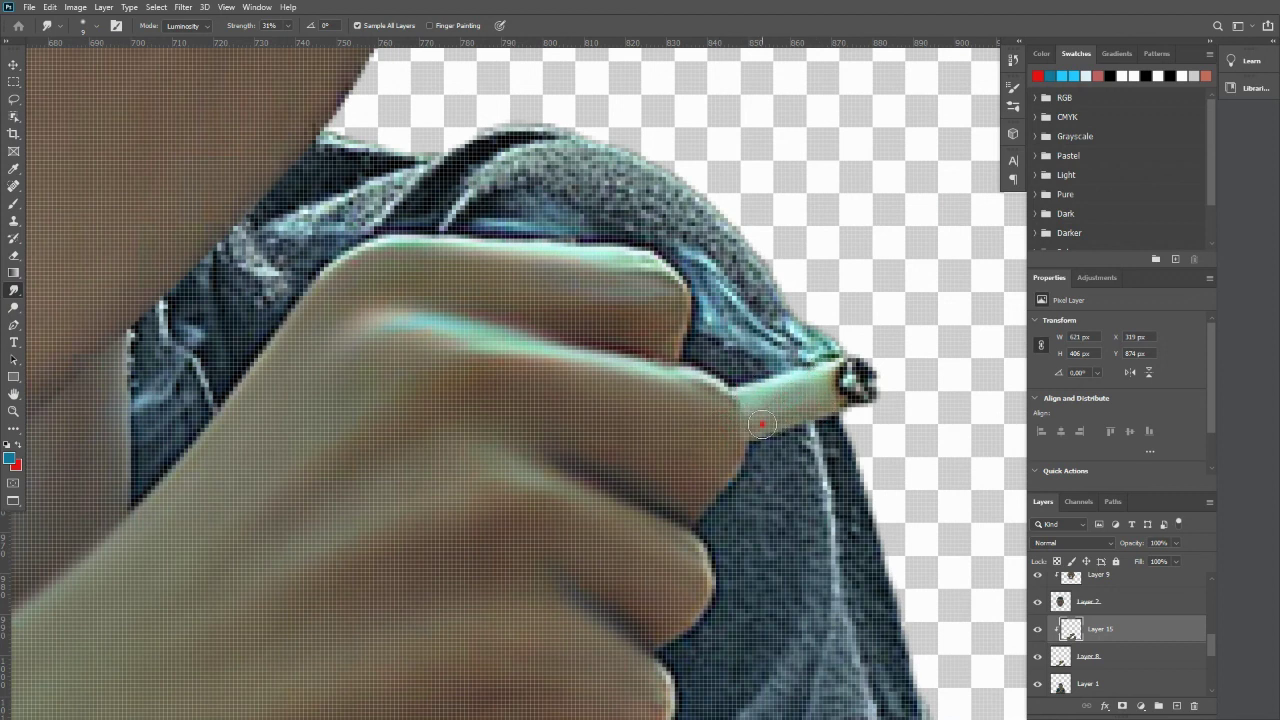
{"action": "scroll", "coordinate": [787, 415], "scroll_direction": "down", "scroll_amount": 6}
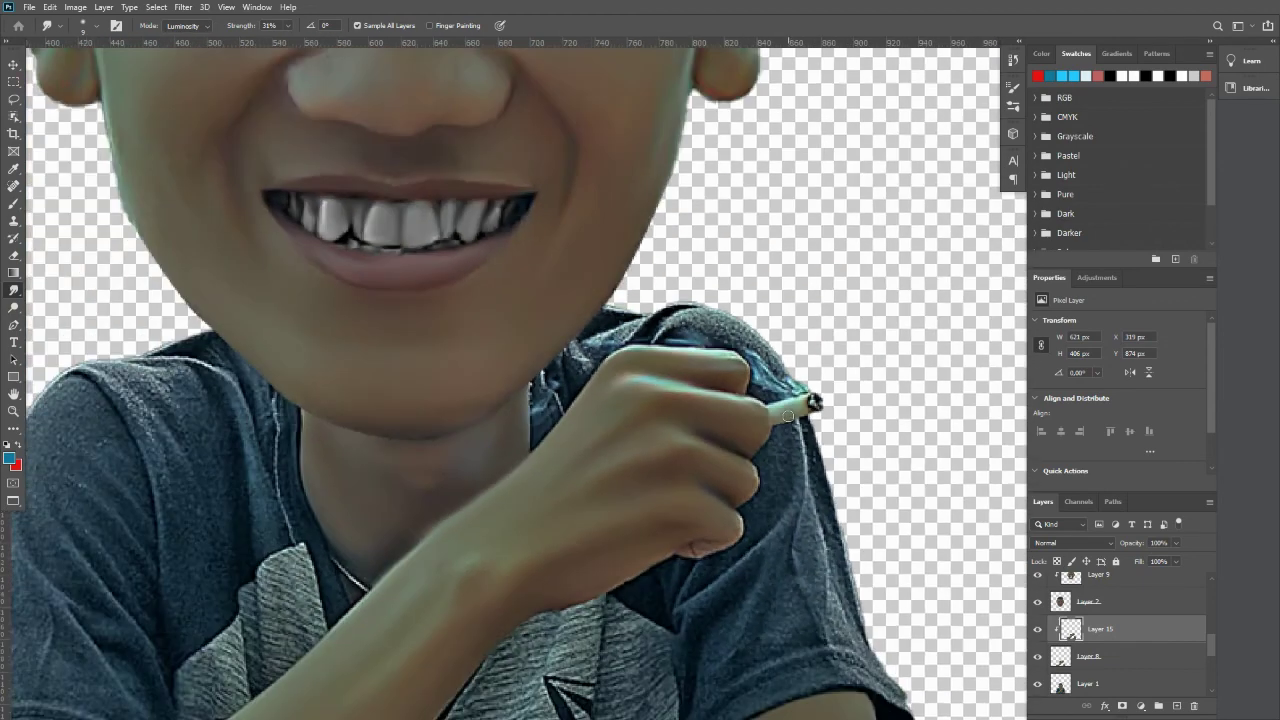
{"action": "scroll", "coordinate": [790, 330], "scroll_direction": "up", "scroll_amount": 4}
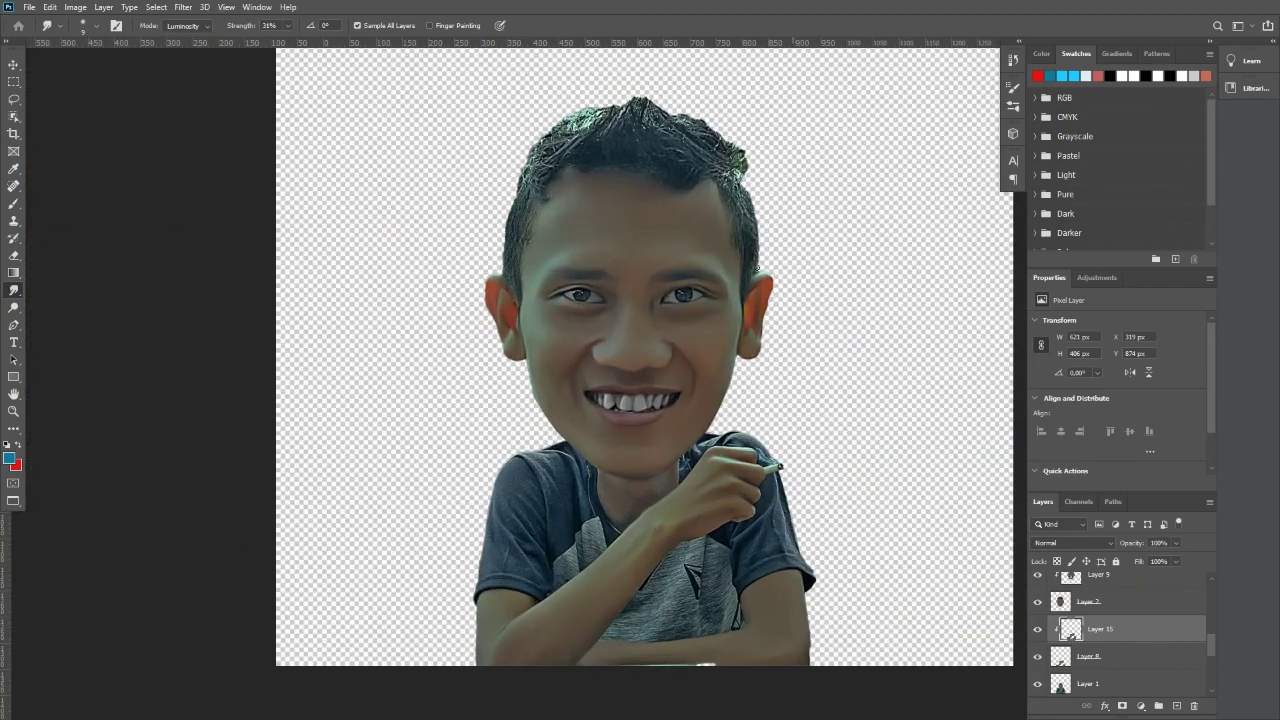
Deselect the layer and check the smoothed skin across the whole caricature.
{"action": "left_click", "coordinate": [13, 65]}
{"action": "left_click", "coordinate": [171, 129]}
{"action": "scroll", "coordinate": [512, 277], "scroll_direction": "up", "scroll_amount": 5}
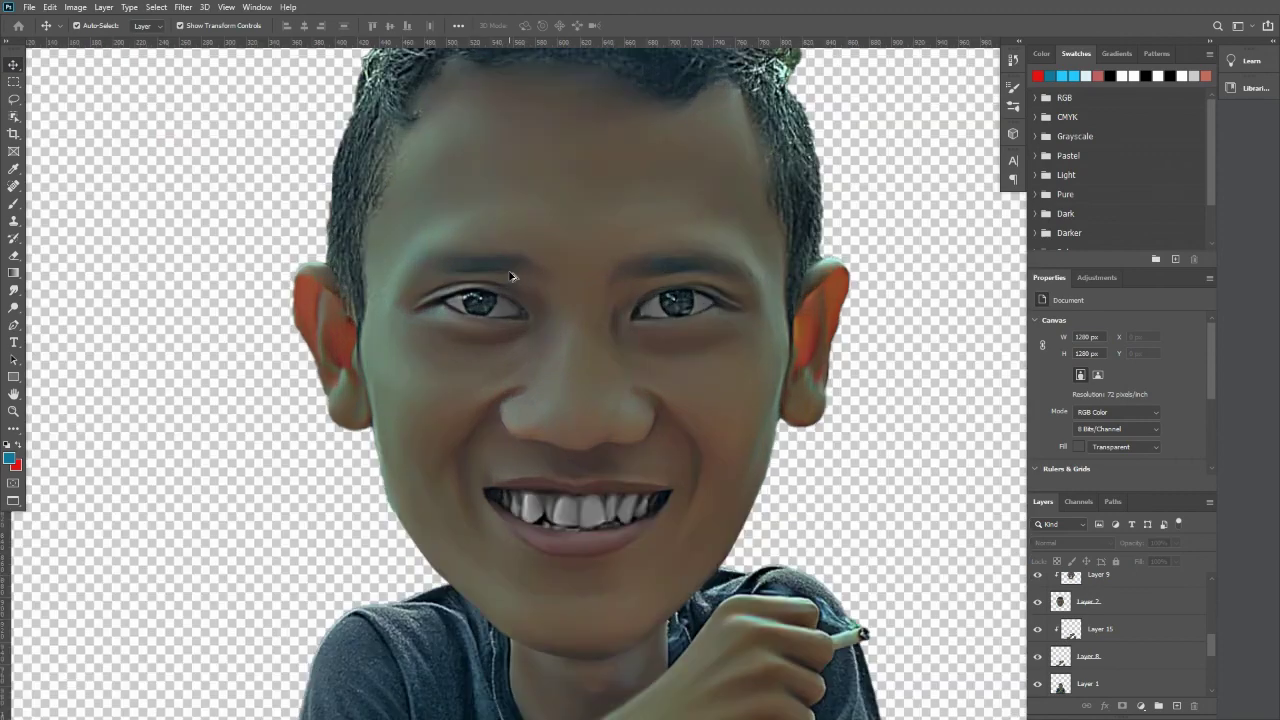
{"action": "scroll", "coordinate": [503, 322], "scroll_direction": "down", "scroll_amount": 6}
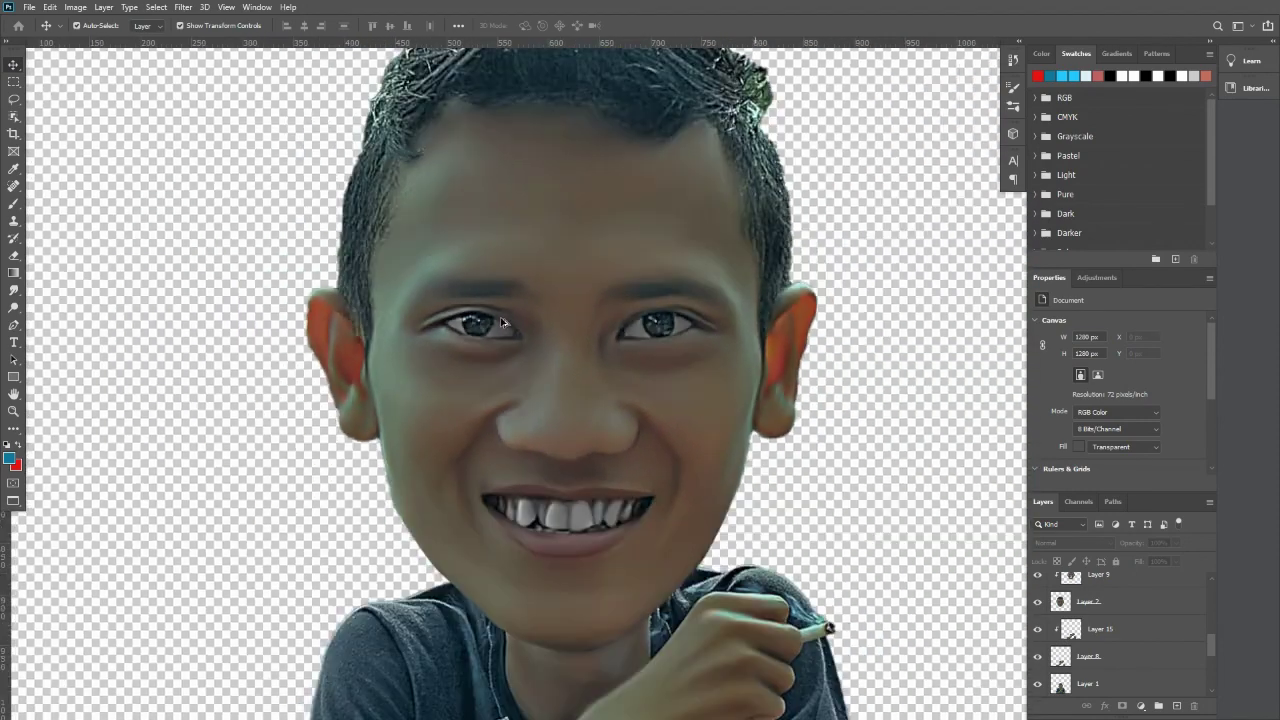
{"action": "scroll", "coordinate": [517, 362], "scroll_direction": "up", "scroll_amount": 3}
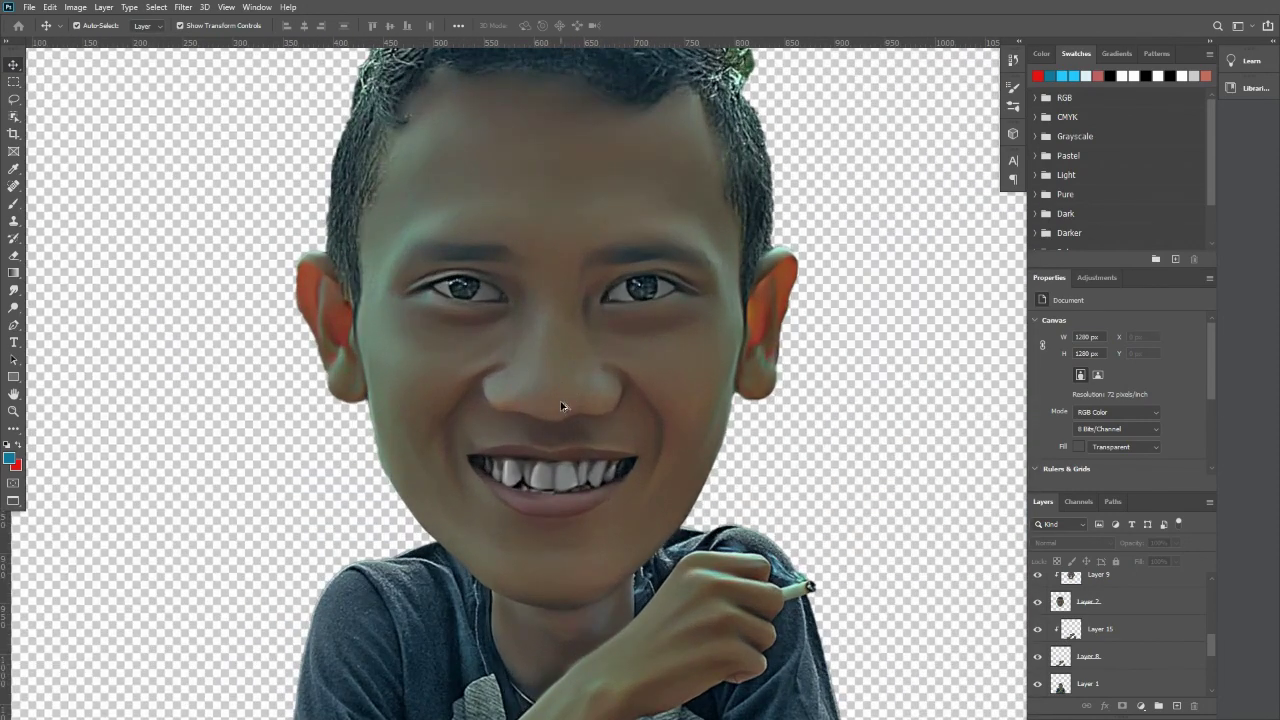
Merge the nose's clipped smudge layer, Layer 10, with its base Layer 6 and compare the nose with the merged layer hidden and shown.
{"action": "scroll", "coordinate": [562, 400], "scroll_direction": "up", "scroll_amount": 1}
{"action": "left_click", "coordinate": [560, 377]}
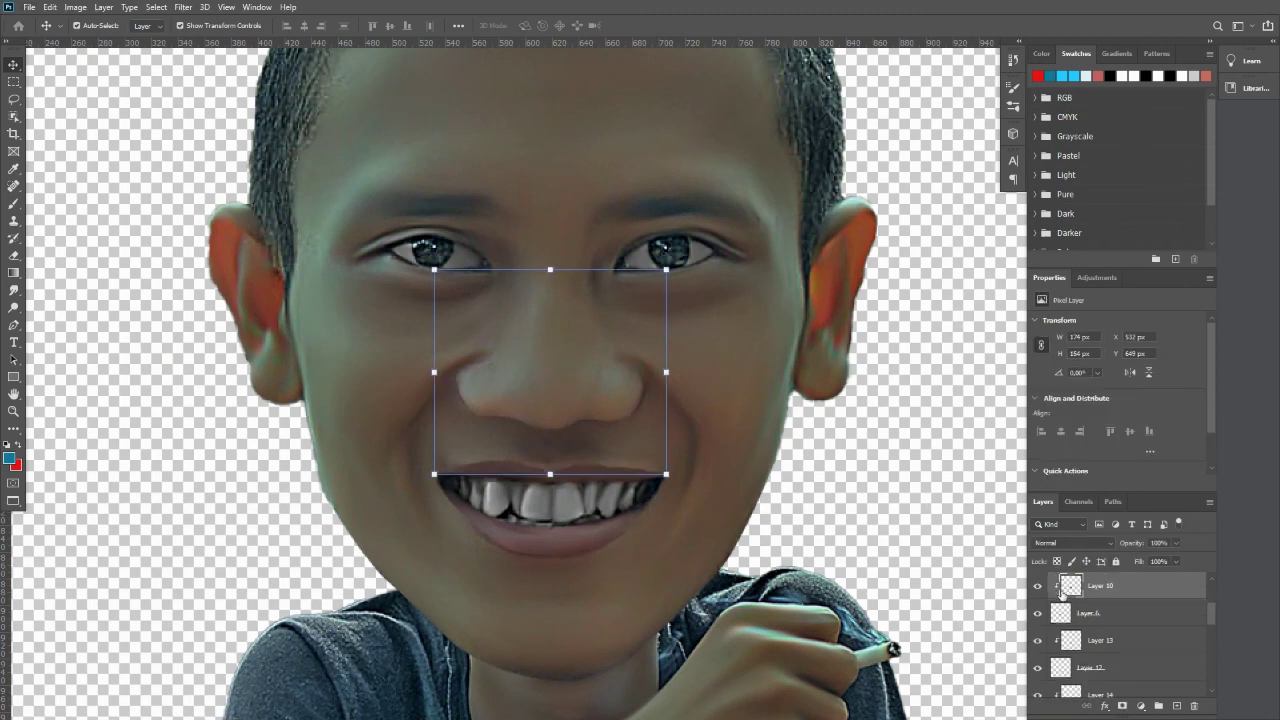
{"action": "left_click", "coordinate": [1101, 613], "text": "ctrl"}
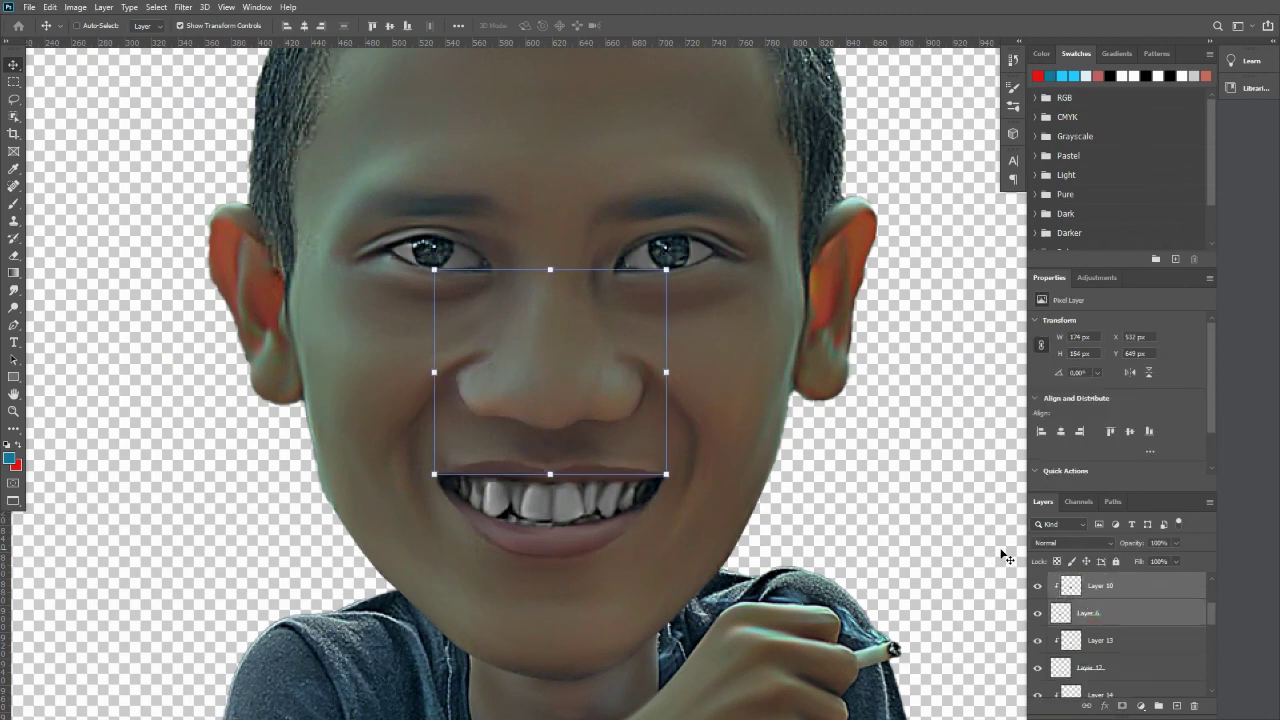
{"action": "key", "text": "ctrl+e"}
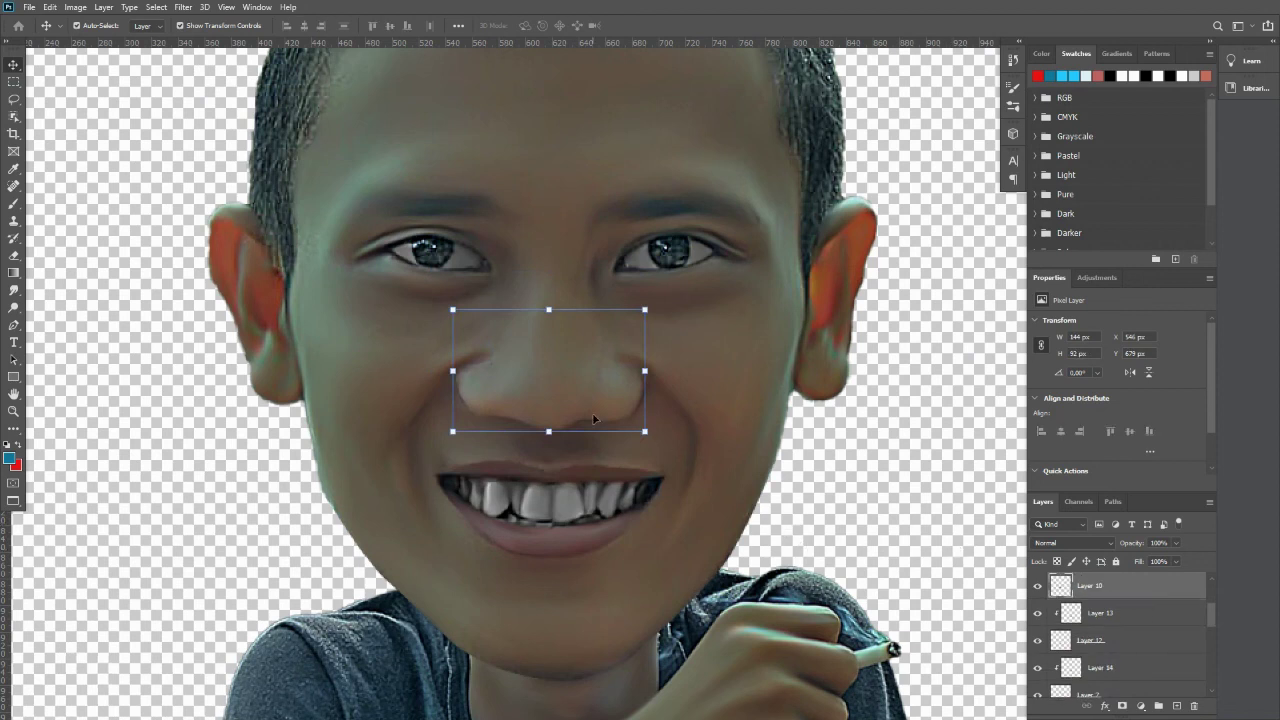
{"action": "key", "text": "ctrl+z"}
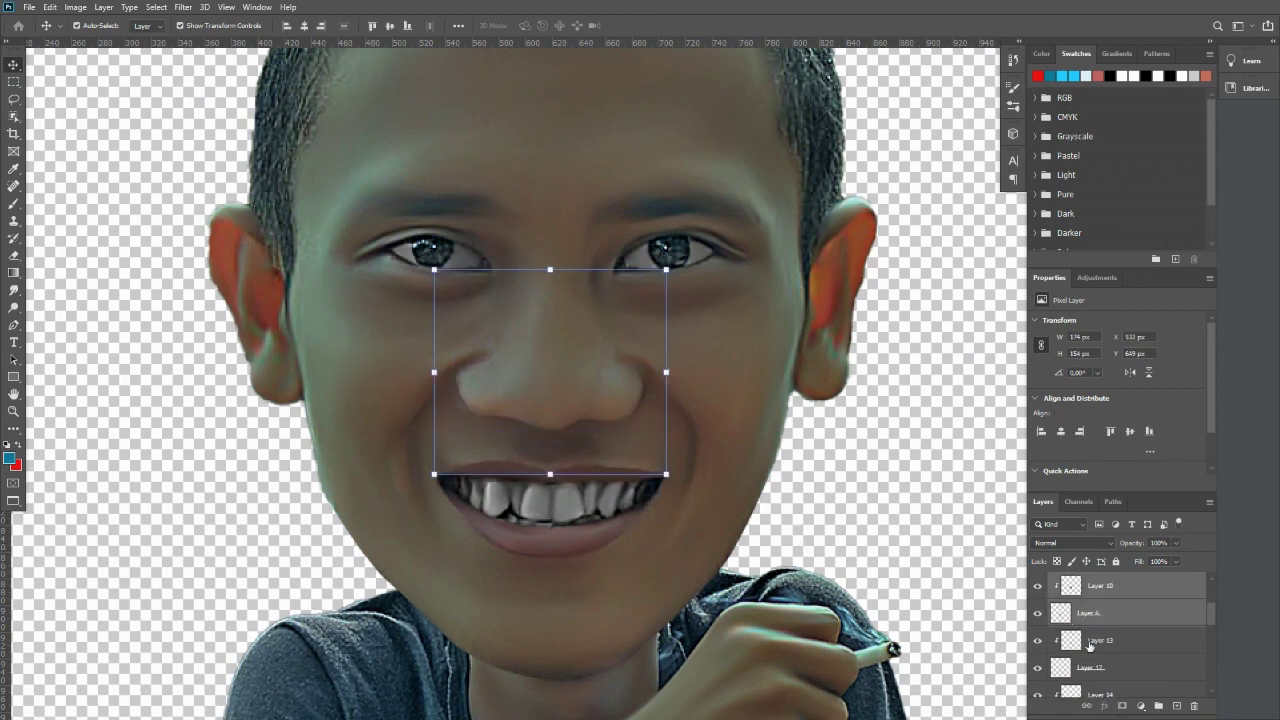
{"action": "left_click", "coordinate": [1137, 593]}
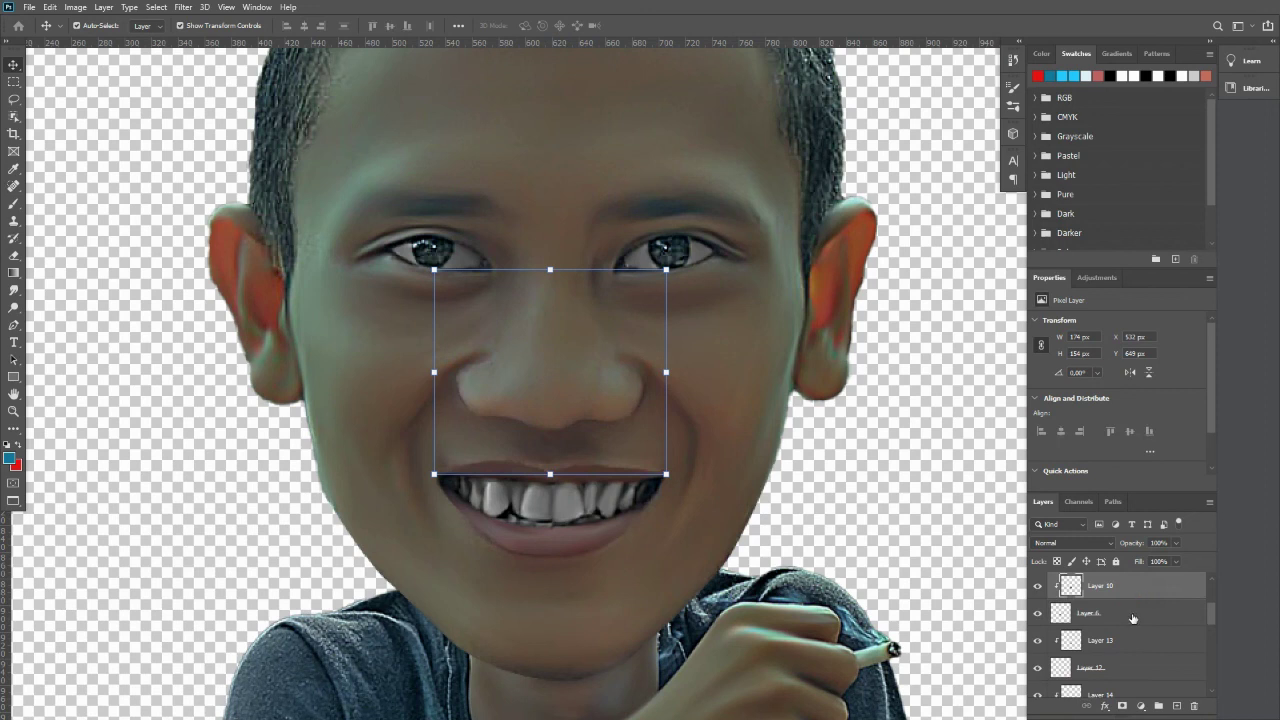
{"action": "left_click", "coordinate": [1133, 617], "text": "ctrl"}
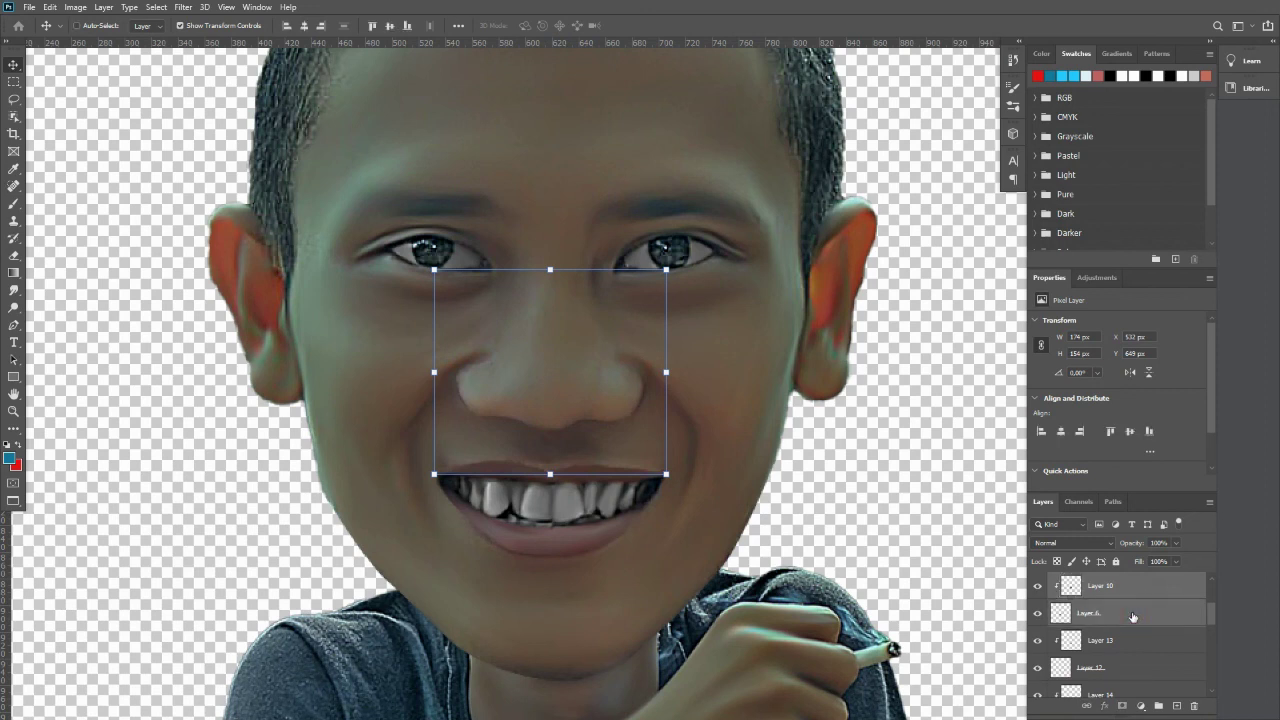
{"action": "key", "text": "ctrl+e"}
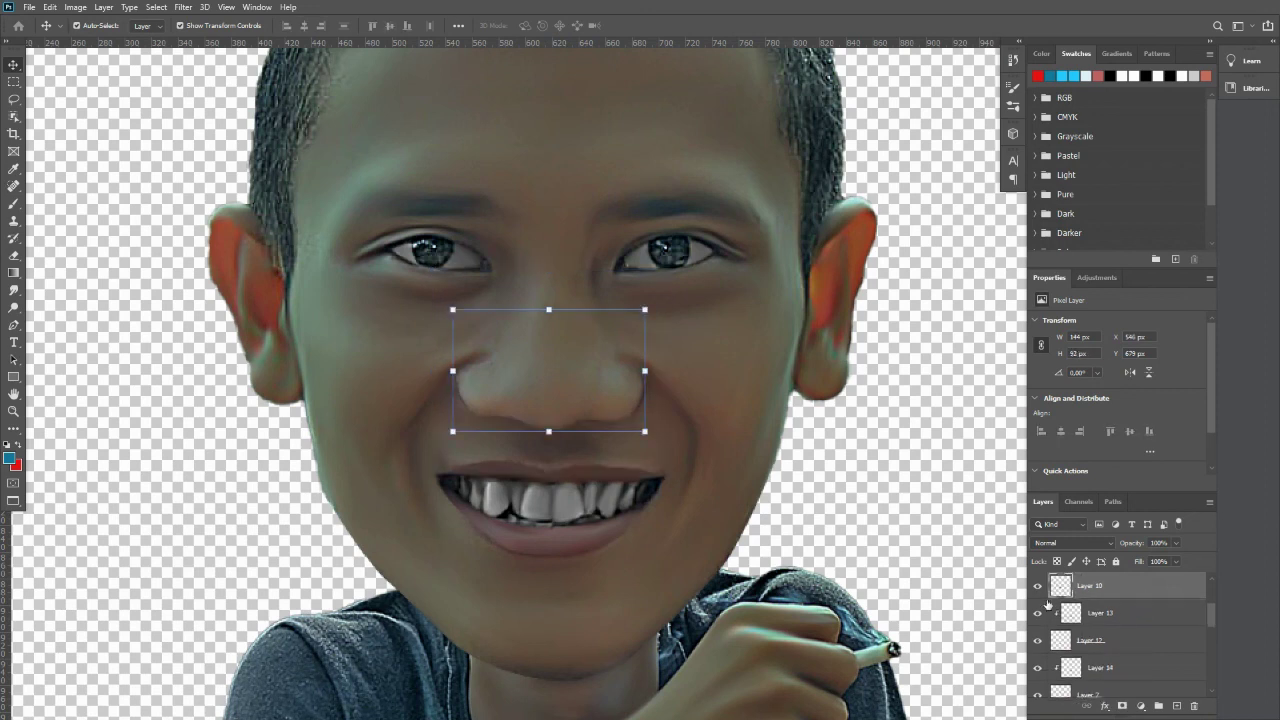
{"action": "left_click", "coordinate": [1038, 587]}
{"action": "left_click", "coordinate": [1038, 587]}
Merge the face's clipped smudge layer, Layer 9, with its base Layer 2.
{"action": "left_click", "coordinate": [733, 467]}
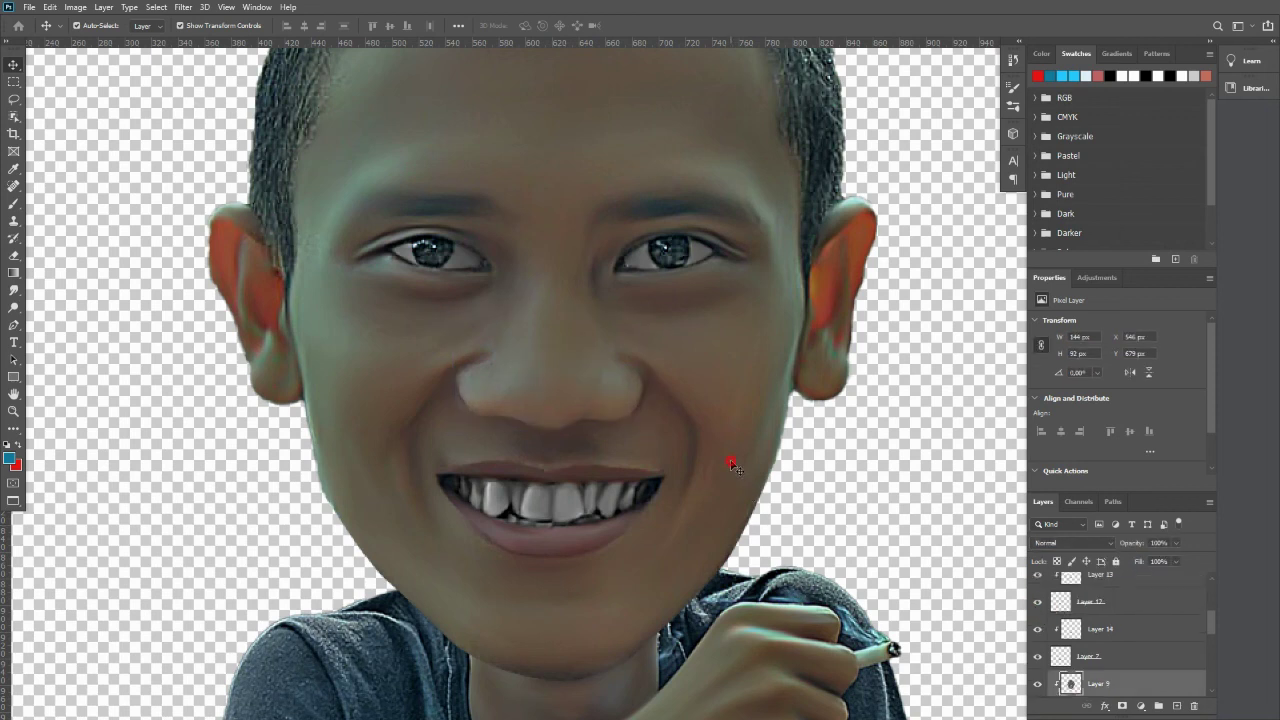
{"action": "scroll", "coordinate": [1149, 645], "scroll_direction": "down", "scroll_amount": 3}
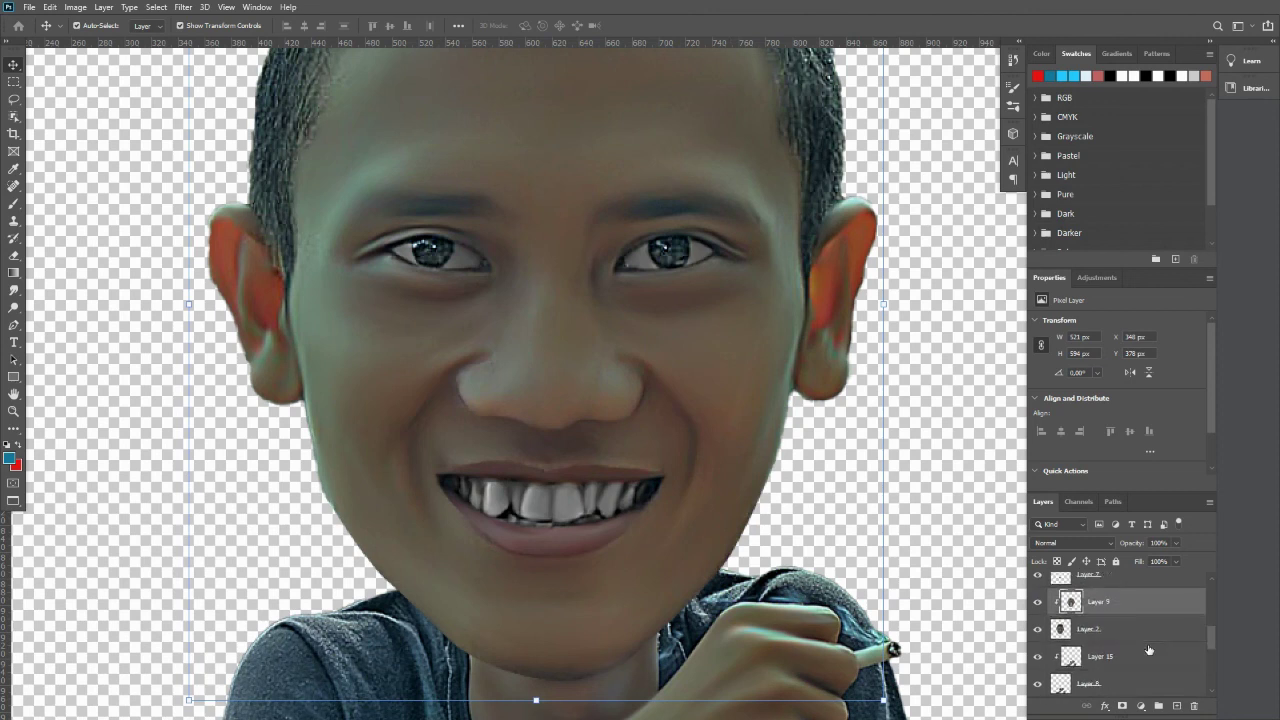
{"action": "left_click", "coordinate": [1037, 602]}
{"action": "left_click", "coordinate": [1037, 602]}
{"action": "left_click", "coordinate": [1128, 602]}
{"action": "left_click", "coordinate": [1128, 631], "text": "ctrl"}
{"action": "key", "text": "ctrl+e"}
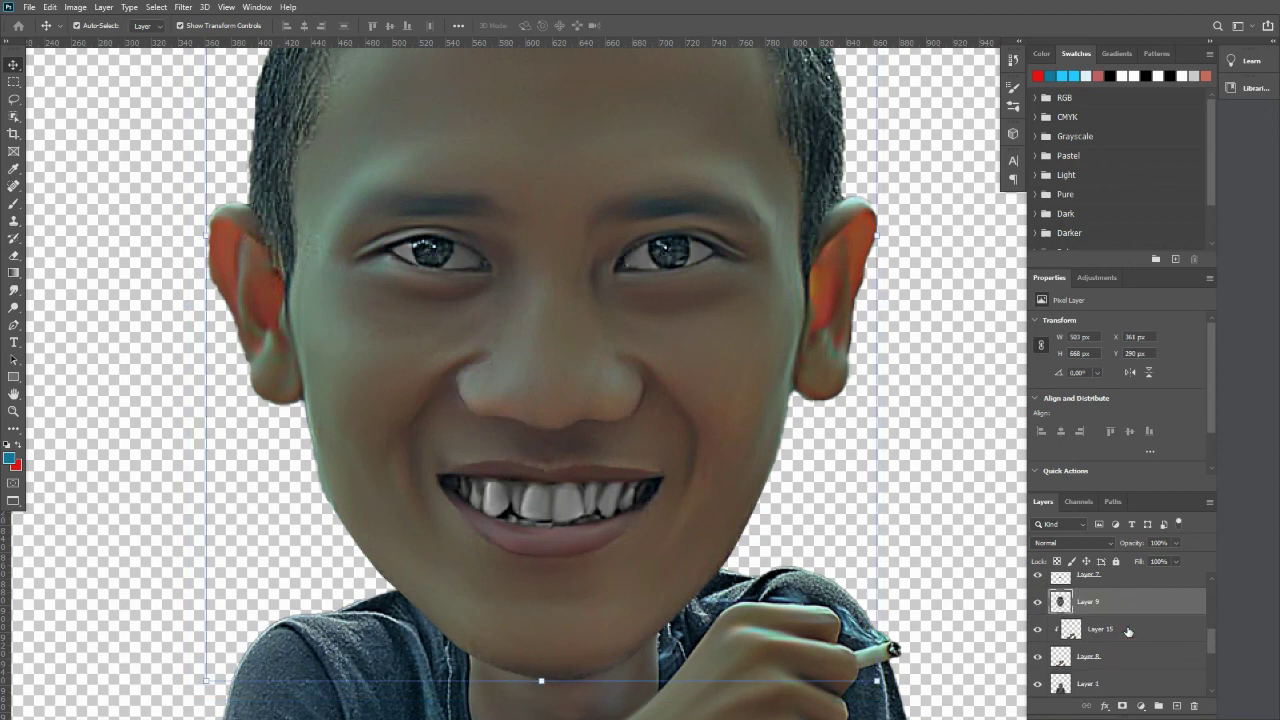
Rename the merged face layer as wajah.
{"action": "double_click", "coordinate": [1107, 604]}
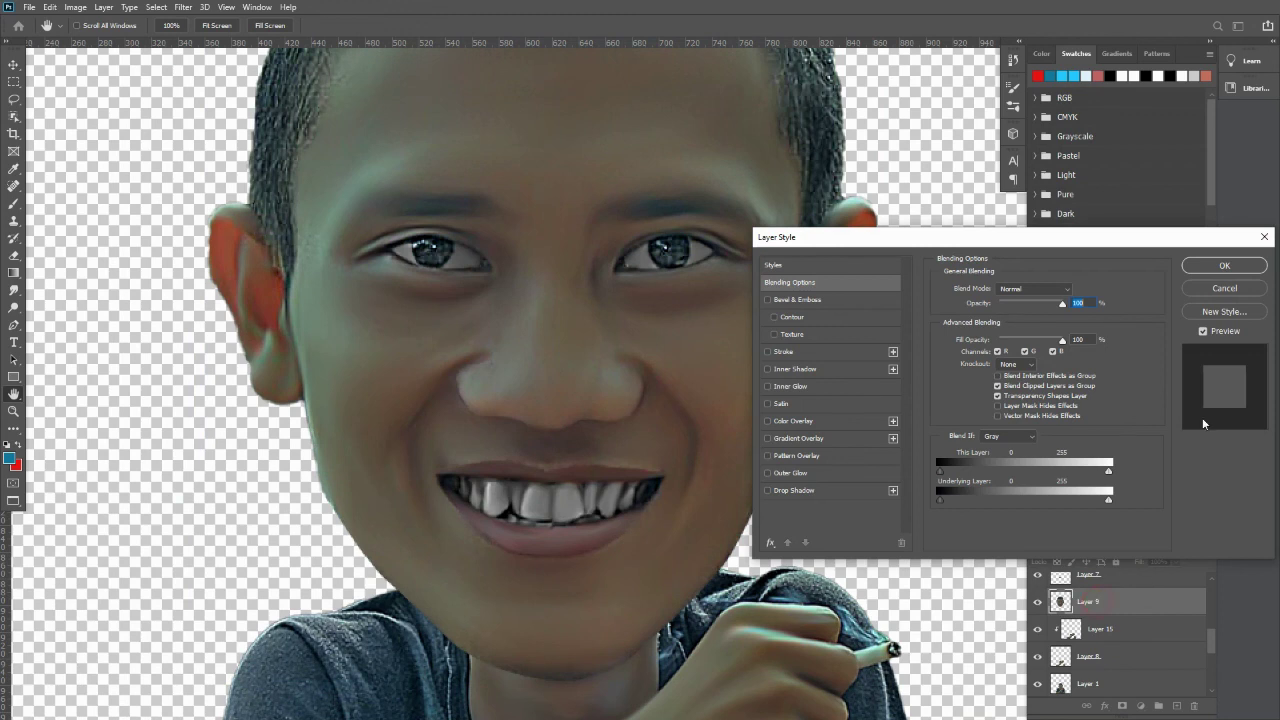
{"action": "left_click", "coordinate": [1238, 291]}
{"action": "double_click", "coordinate": [1085, 602]}
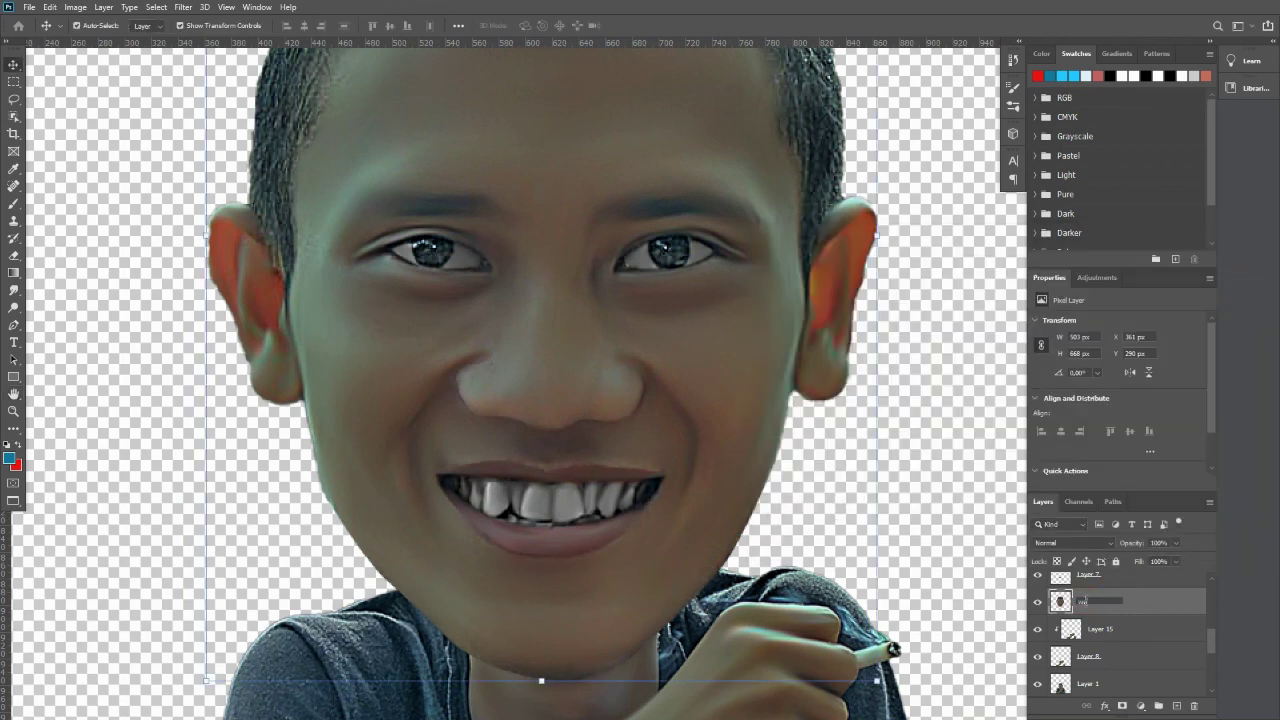
{"action": "key", "text": "Return"}
Rename the merged nose layer as hidung and move it down the stack to directly above the face layer.
{"action": "left_click", "coordinate": [567, 403]}
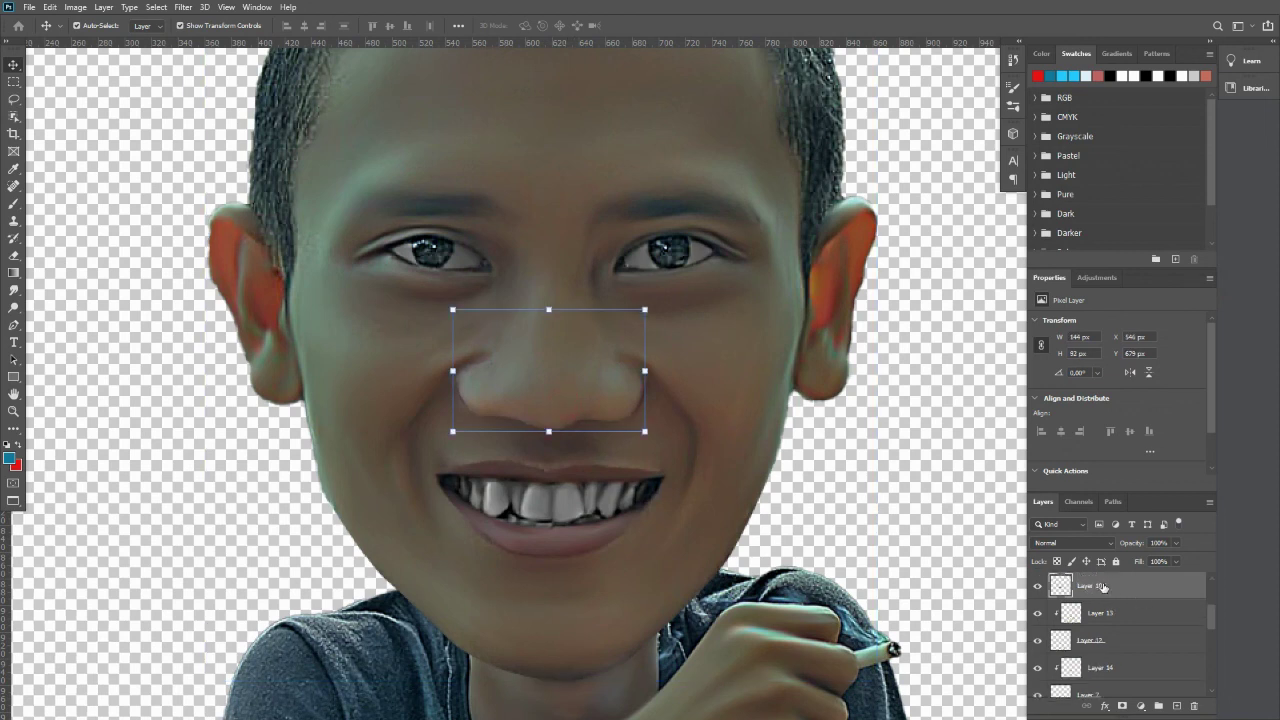
{"action": "double_click", "coordinate": [1088, 586]}
{"action": "key", "text": "Return"}
{"action": "key", "text": "ctrl+bracketleft"}
{"action": "key", "text": "ctrl+bracketleft"}
{"action": "key", "text": "ctrl+bracketleft"}
{"action": "key", "text": "ctrl+bracketleft"}
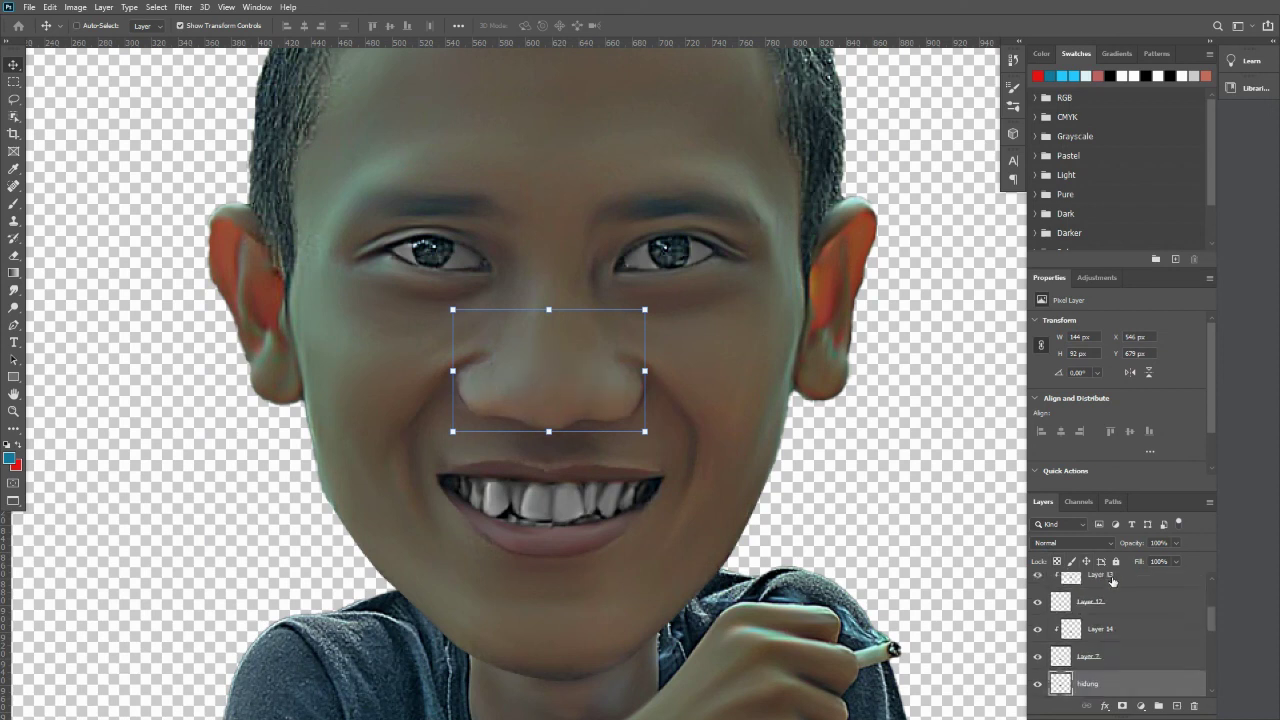
Merge the hidung layer with the wajah layer and compare the head with the merged layer hidden and shown.
{"action": "scroll", "coordinate": [1118, 600], "scroll_direction": "down", "scroll_amount": 3}
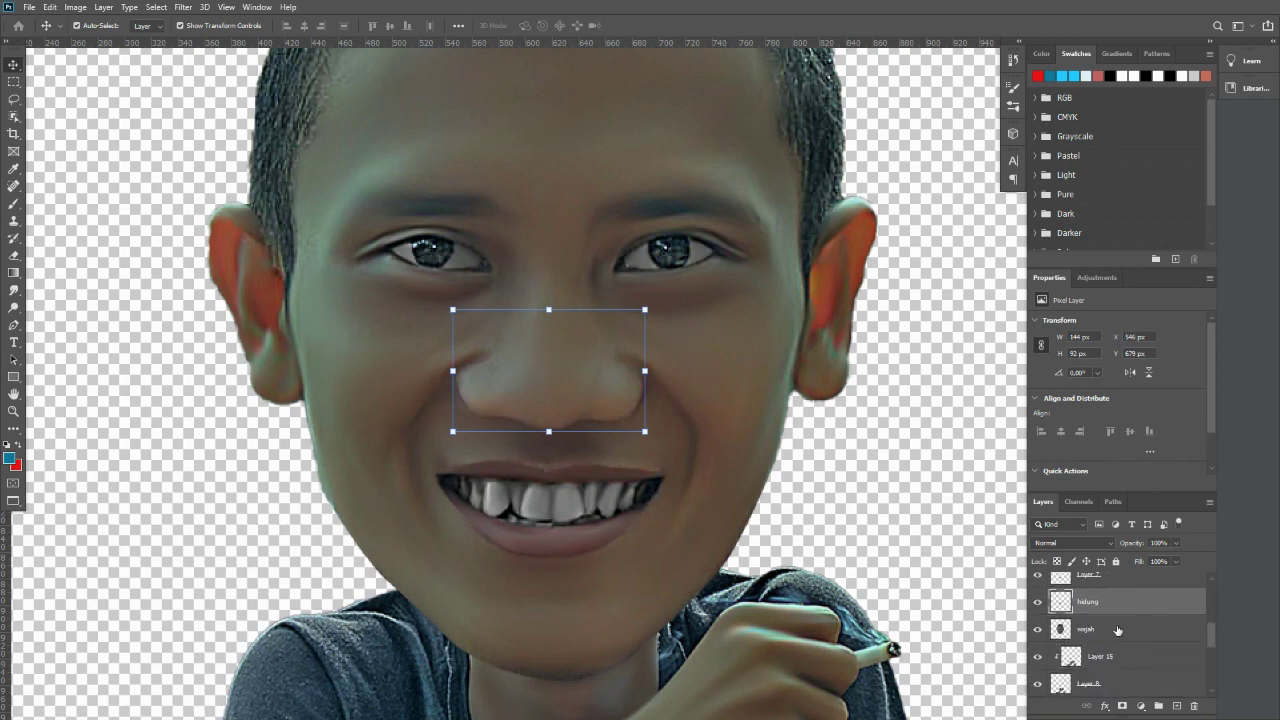
{"action": "left_click", "coordinate": [1118, 630], "text": "ctrl"}
{"action": "key", "text": "ctrl+e"}
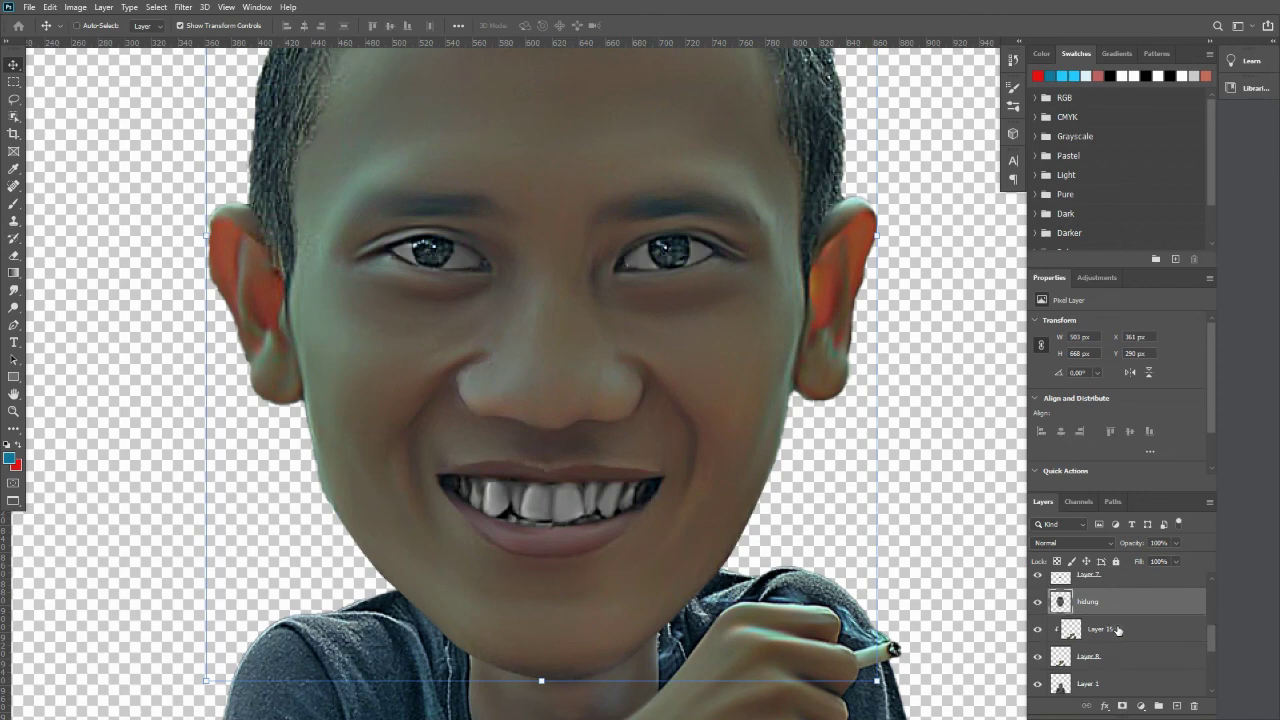
{"action": "left_click", "coordinate": [1038, 602]}
{"action": "left_click", "coordinate": [1039, 603]}
Select the hair layer, Layer 3, and examine the hair's strands and outline against the whole head.
{"action": "scroll", "coordinate": [485, 426], "scroll_direction": "down", "scroll_amount": 4}
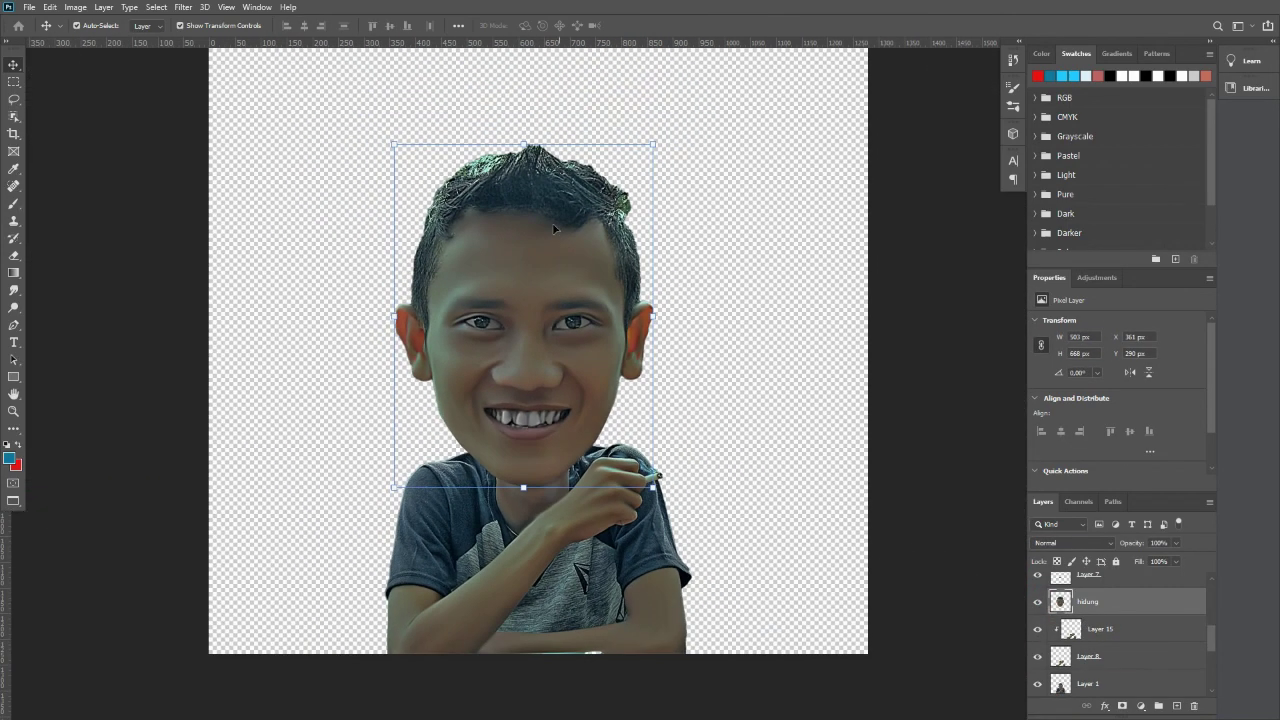
{"action": "scroll", "coordinate": [552, 197], "scroll_direction": "up", "scroll_amount": 4}
{"action": "left_click", "coordinate": [552, 197]}
{"action": "scroll", "coordinate": [552, 197], "scroll_direction": "up", "scroll_amount": 3}
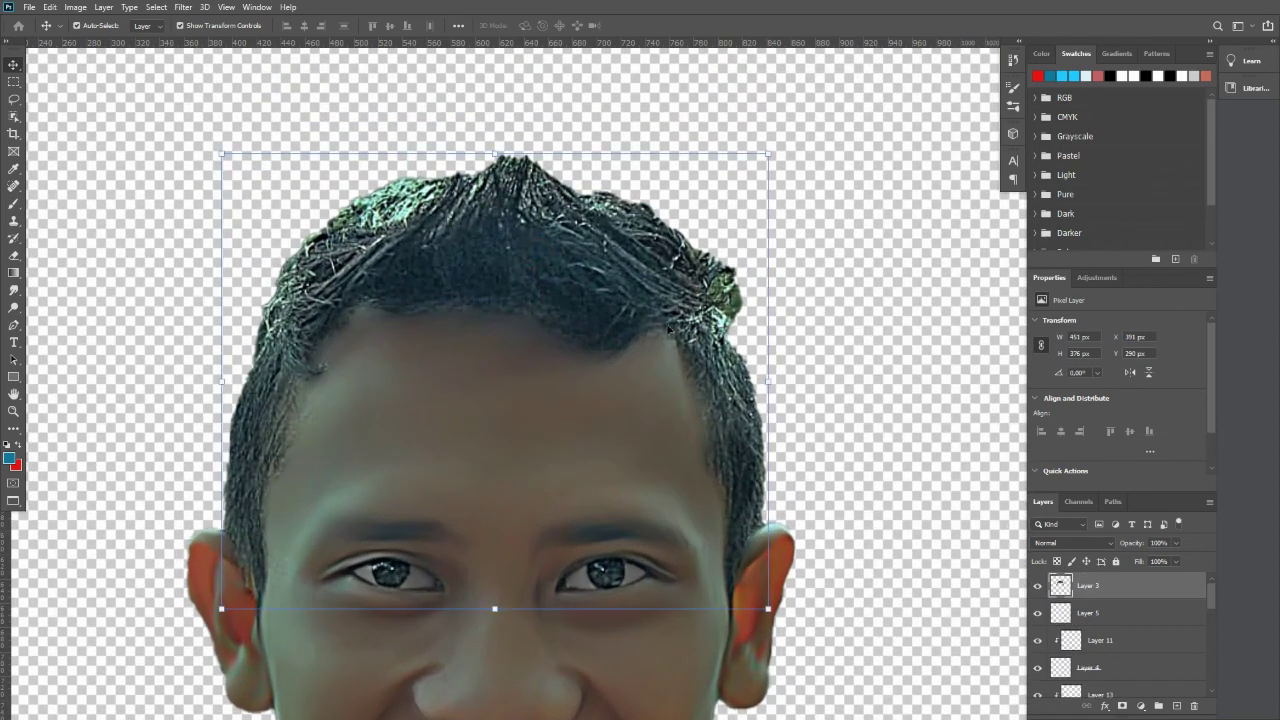
{"action": "scroll", "coordinate": [545, 241], "scroll_direction": "down", "scroll_amount": 1}
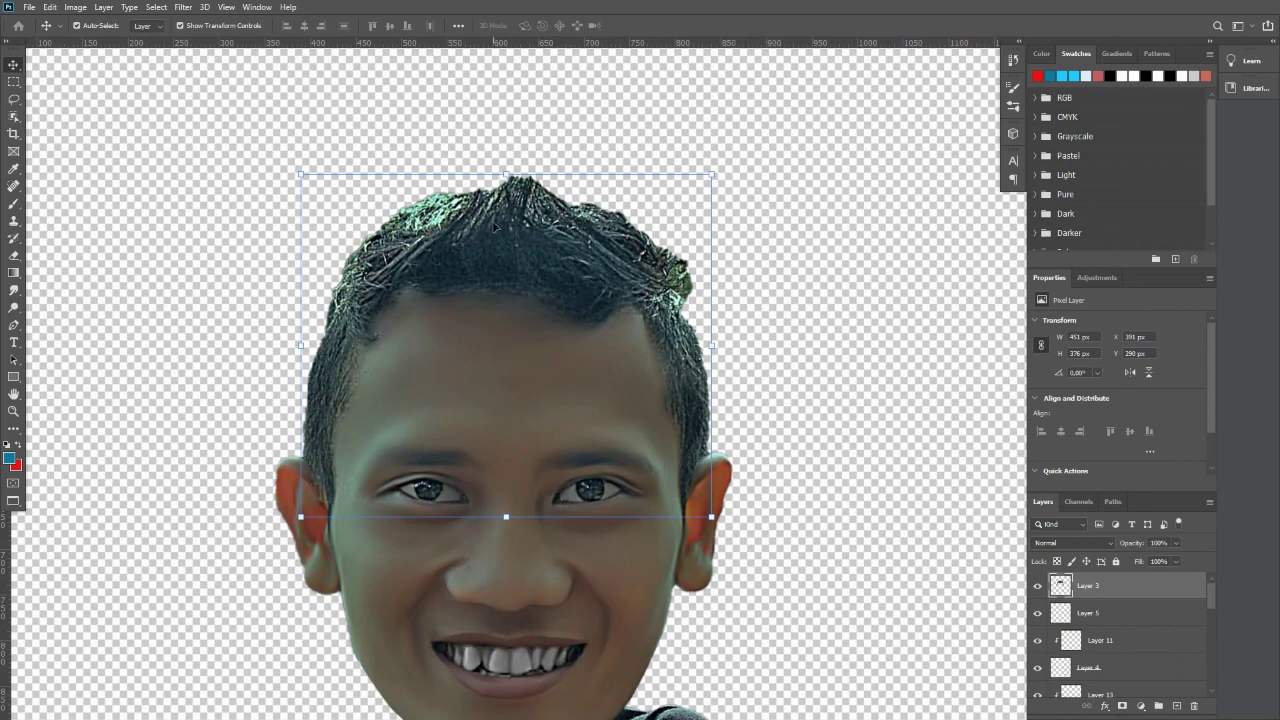
{"action": "scroll", "coordinate": [495, 225], "scroll_direction": "up", "scroll_amount": 1}
{"action": "scroll", "coordinate": [495, 225], "scroll_direction": "down", "scroll_amount": 1}
{"action": "scroll", "coordinate": [496, 230], "scroll_direction": "up", "scroll_amount": 1}
{"action": "scroll", "coordinate": [494, 229], "scroll_direction": "down", "scroll_amount": 2}
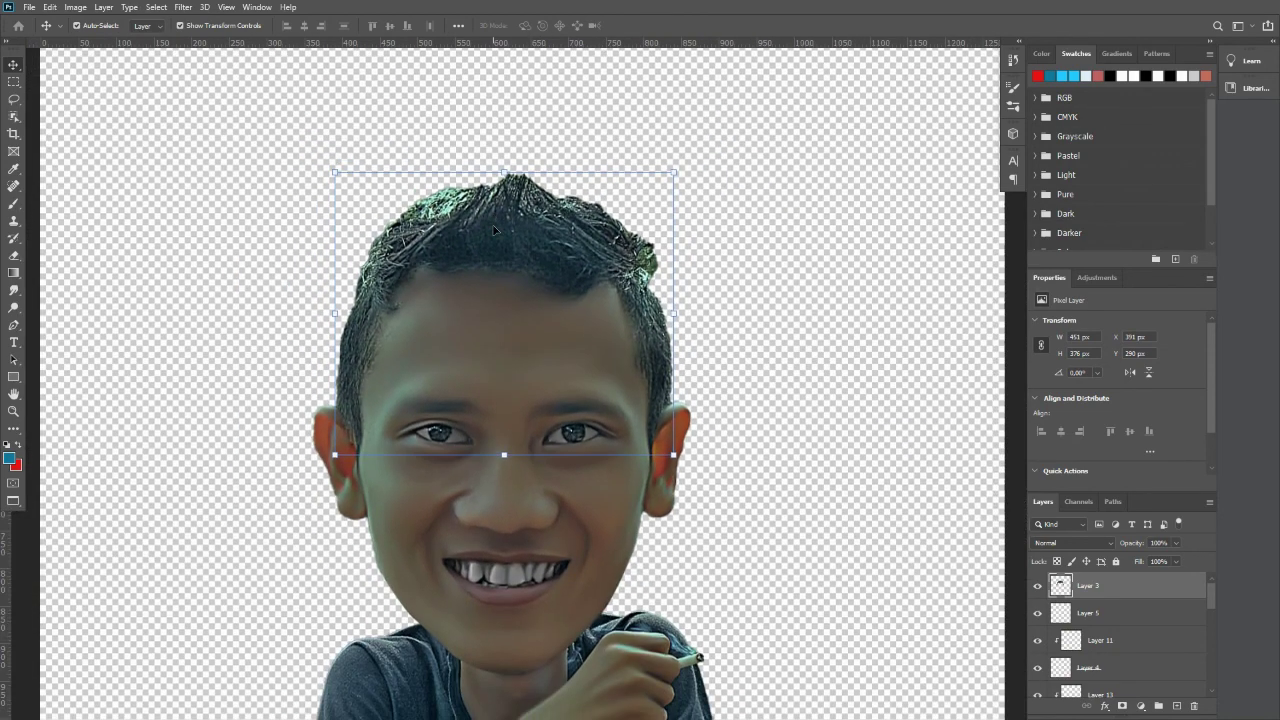
{"action": "scroll", "coordinate": [494, 229], "scroll_direction": "up", "scroll_amount": 1}
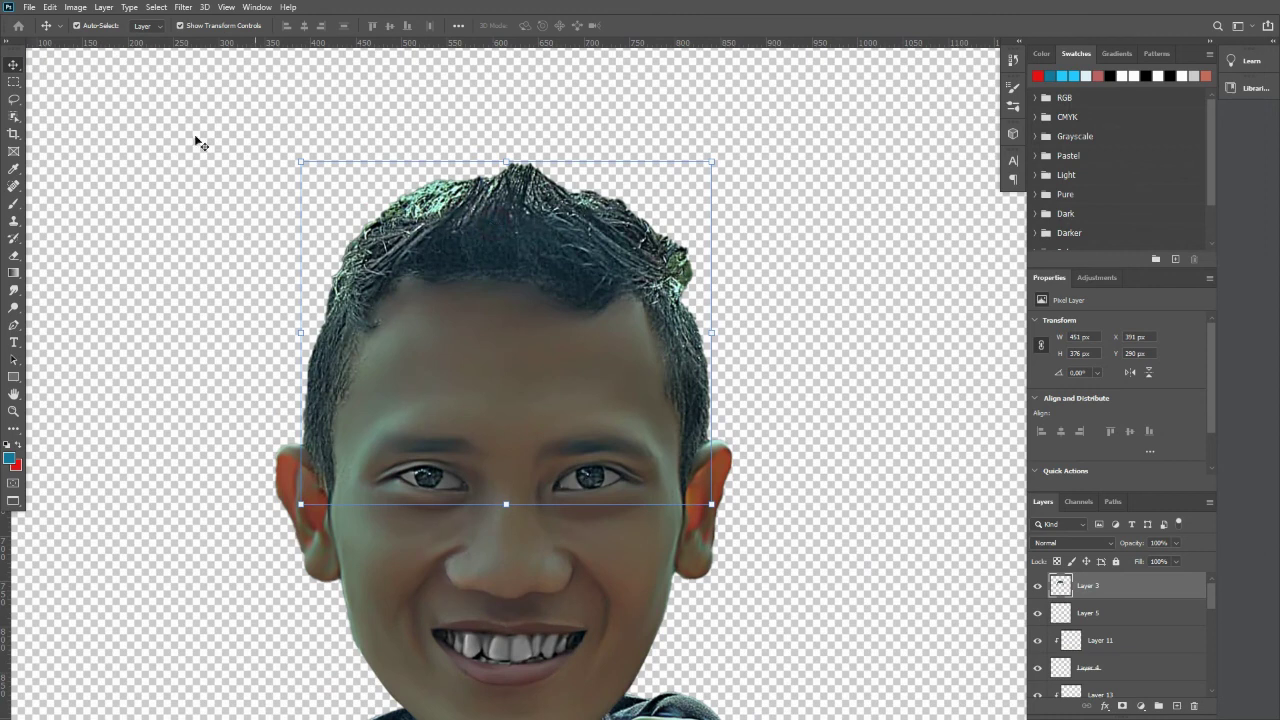
Colorize the hair layer dark reddish brown with Hue/Saturation, using hue 2, saturation 22 and lightness -32.
{"action": "left_click", "coordinate": [77, 9]}
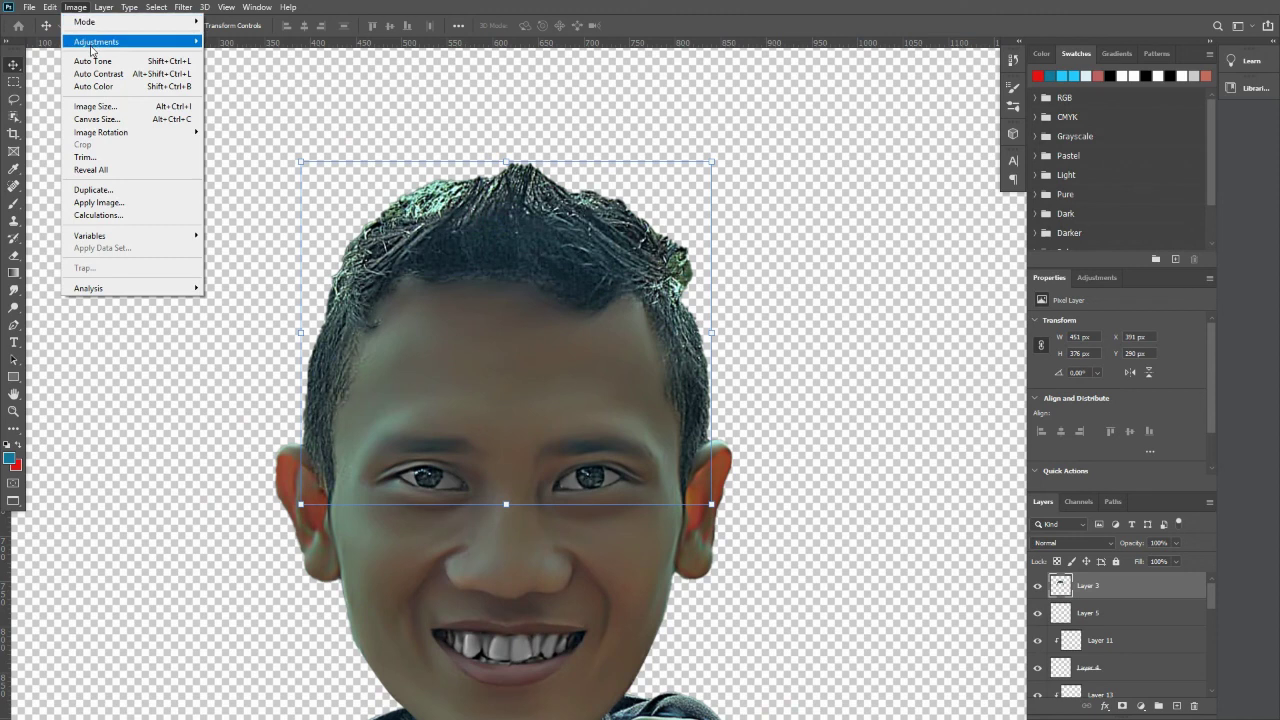
{"action": "mouse_move", "coordinate": [154, 46]}
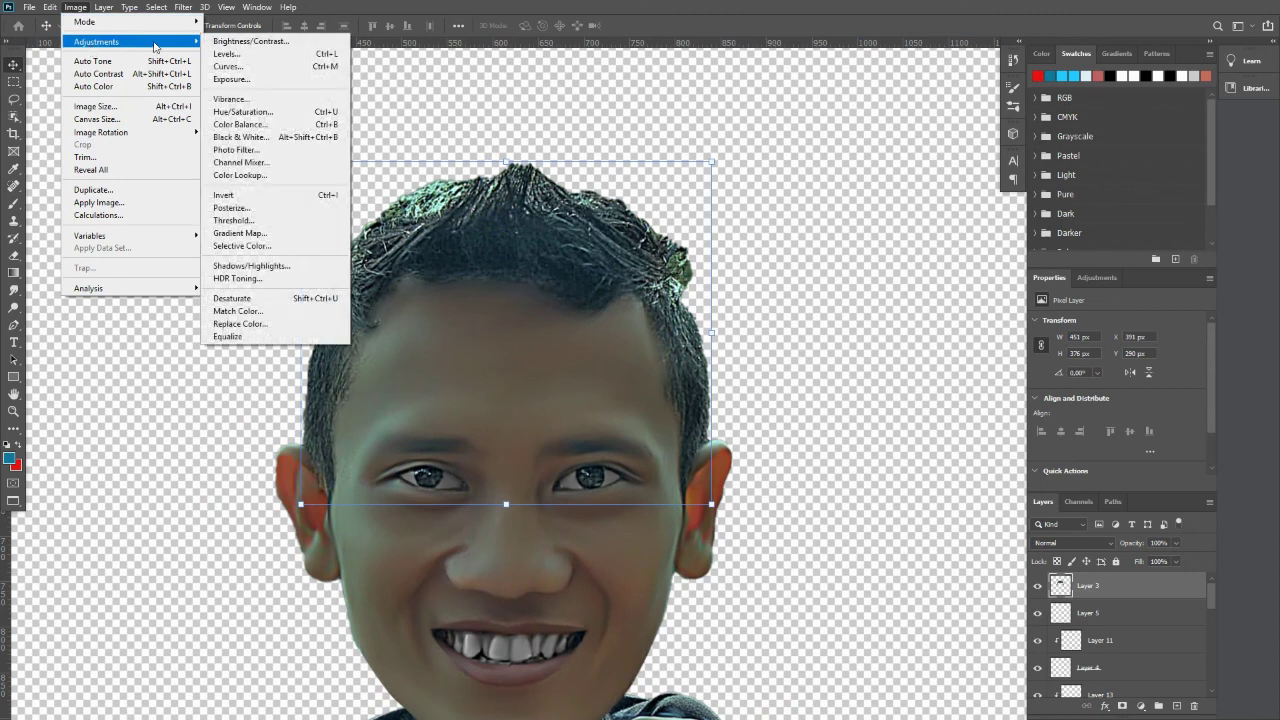
{"action": "left_click", "coordinate": [262, 111]}
{"action": "left_click_drag", "start_coordinate": [792, 148], "coordinate": [885, 127]}
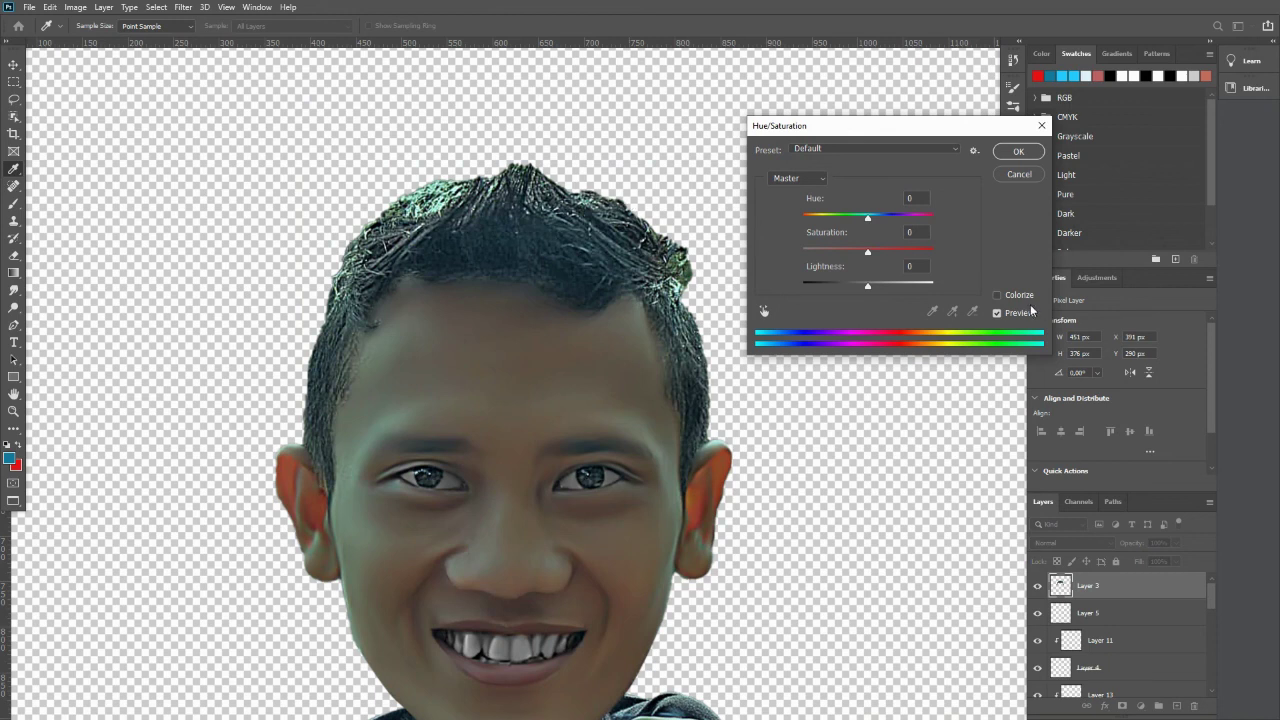
{"action": "left_click", "coordinate": [996, 295]}
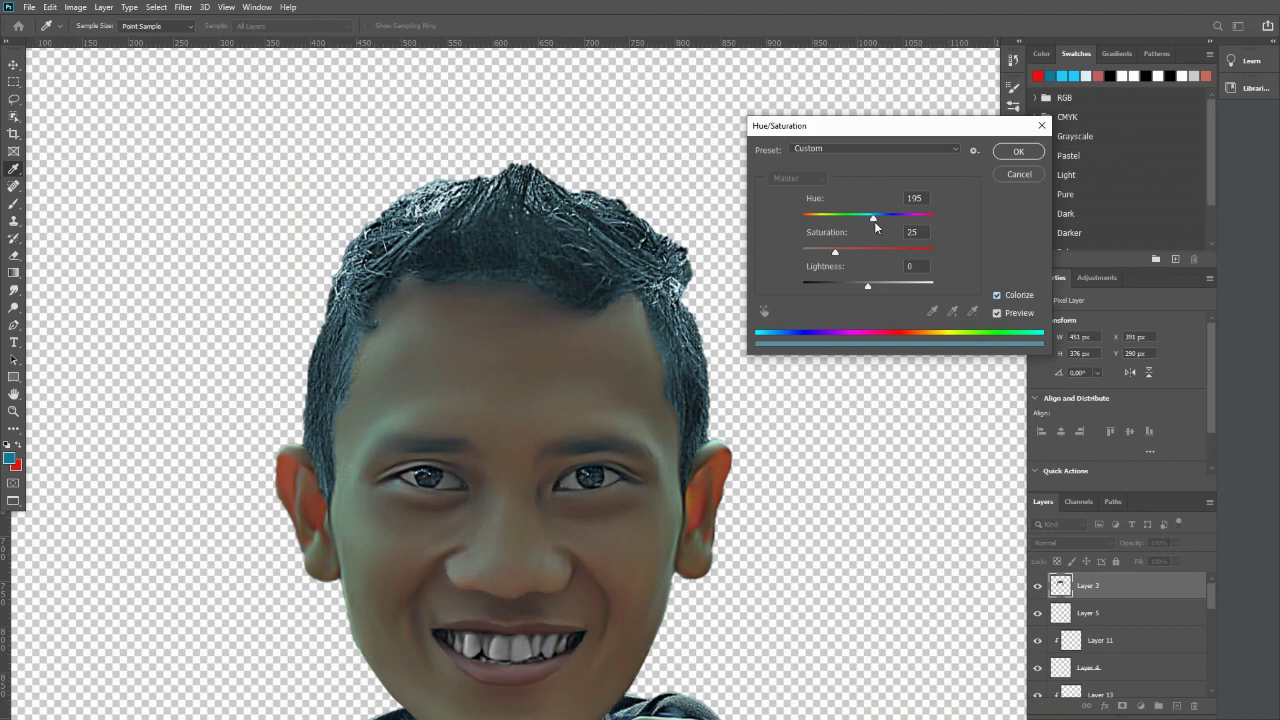
{"action": "left_click_drag", "start_coordinate": [874, 221], "coordinate": [797, 230]}
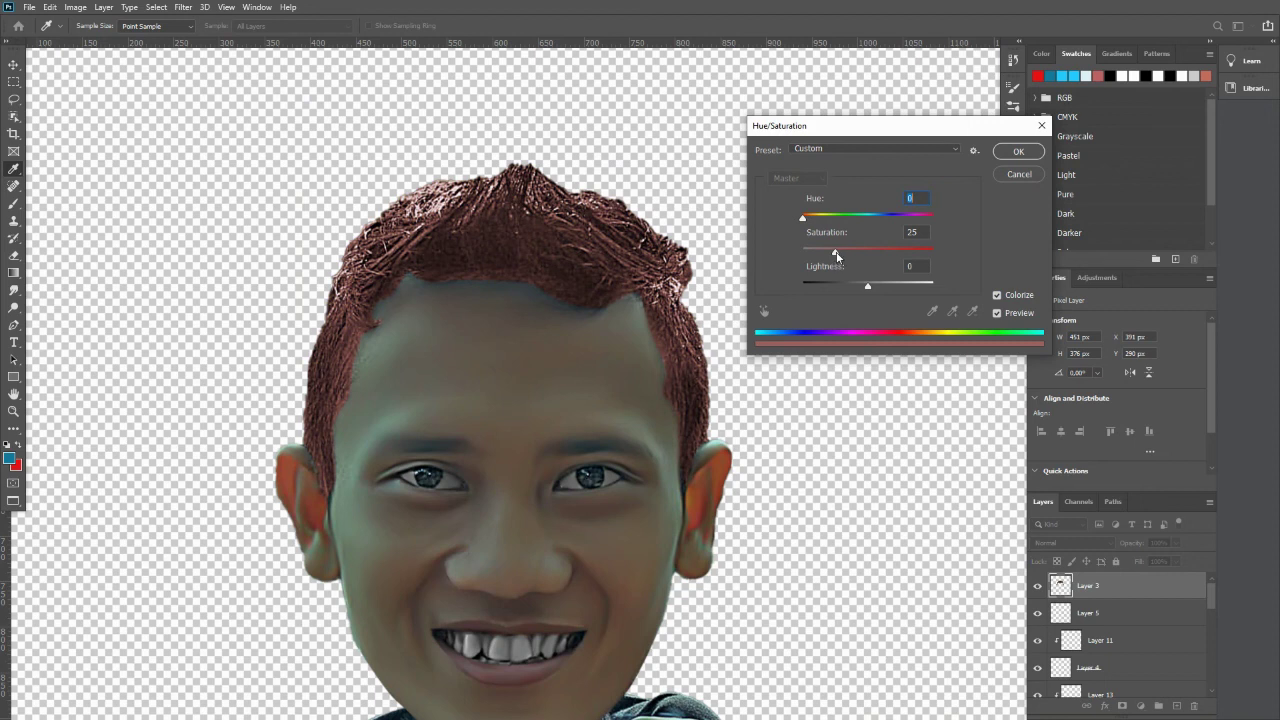
{"action": "left_click_drag", "start_coordinate": [836, 256], "coordinate": [840, 289]}
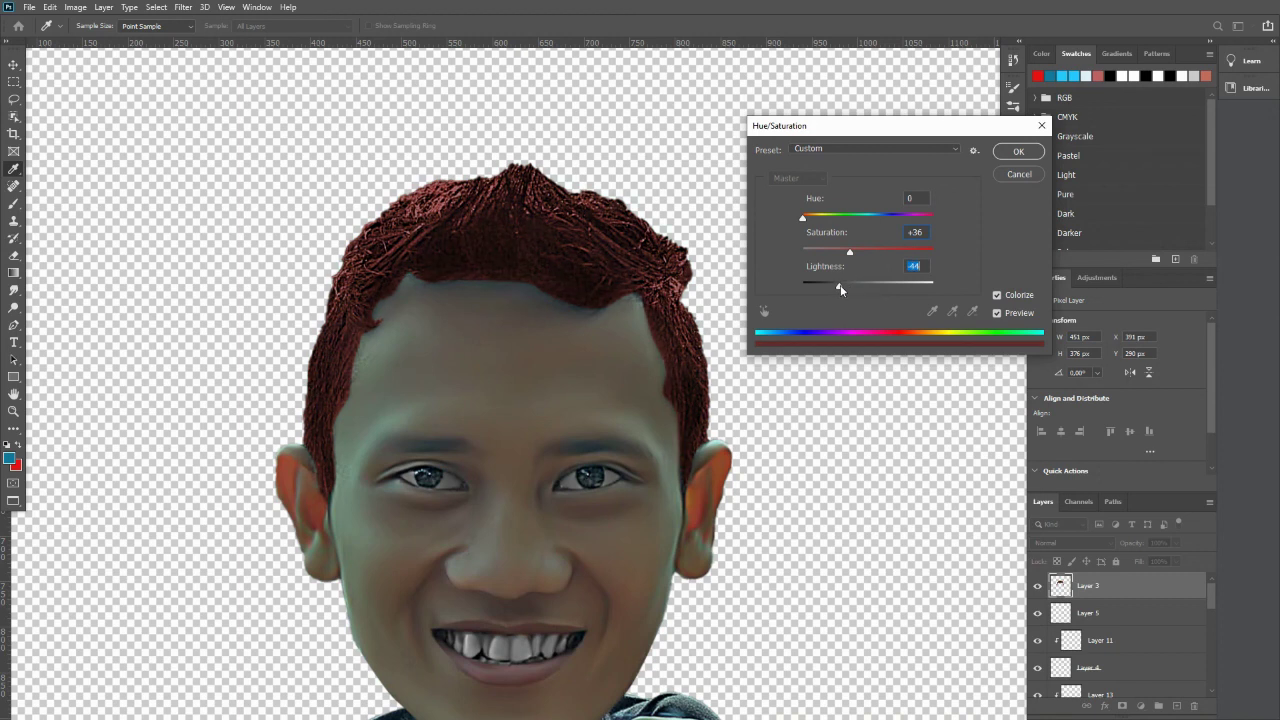
{"action": "mouse_move", "coordinate": [804, 219]}
{"action": "left_mouse_down"}
{"action": "mouse_move", "coordinate": [832, 224]}
{"action": "mouse_move", "coordinate": [805, 233]}
{"action": "left_mouse_up"}
{"action": "mouse_move", "coordinate": [841, 286]}
{"action": "left_mouse_down"}
{"action": "mouse_move", "coordinate": [879, 288]}
{"action": "mouse_move", "coordinate": [846, 253]}
{"action": "mouse_move", "coordinate": [826, 254]}
{"action": "mouse_move", "coordinate": [833, 262]}
{"action": "left_mouse_up"}
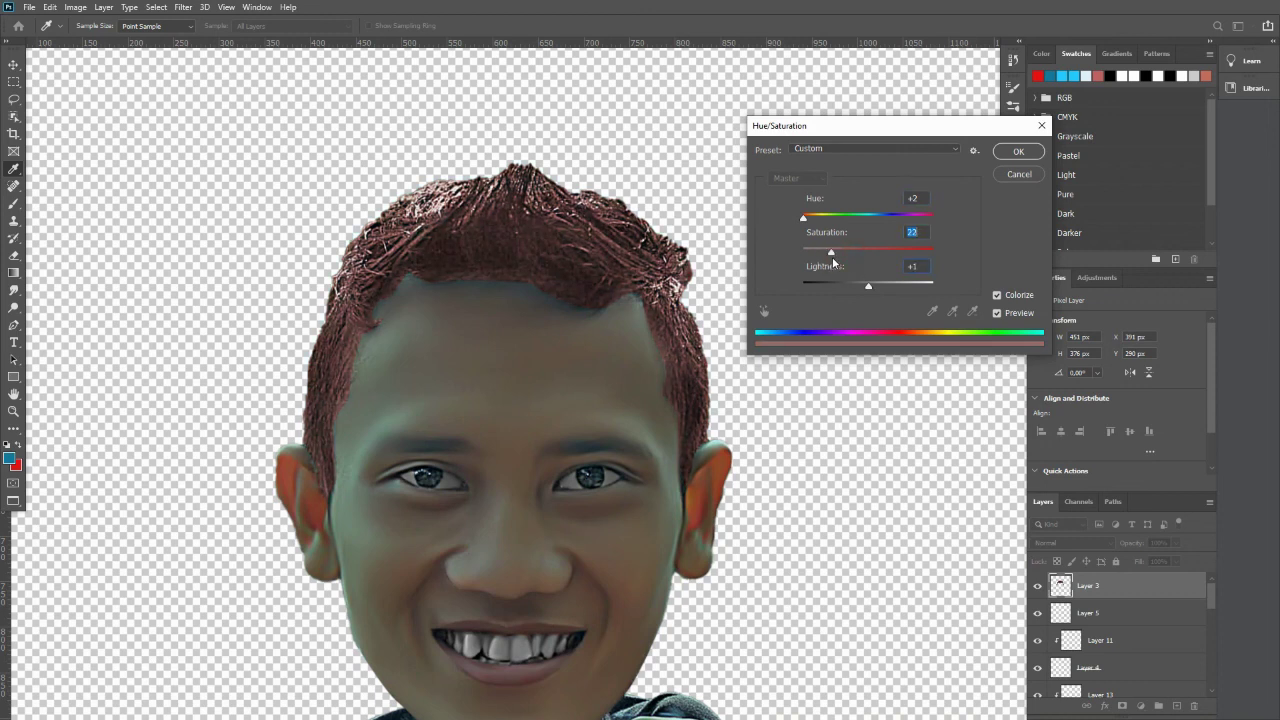
{"action": "mouse_move", "coordinate": [865, 288]}
{"action": "left_mouse_down"}
{"action": "mouse_move", "coordinate": [837, 290]}
{"action": "mouse_move", "coordinate": [848, 286]}
{"action": "left_mouse_up"}
{"action": "left_click", "coordinate": [1020, 152]}
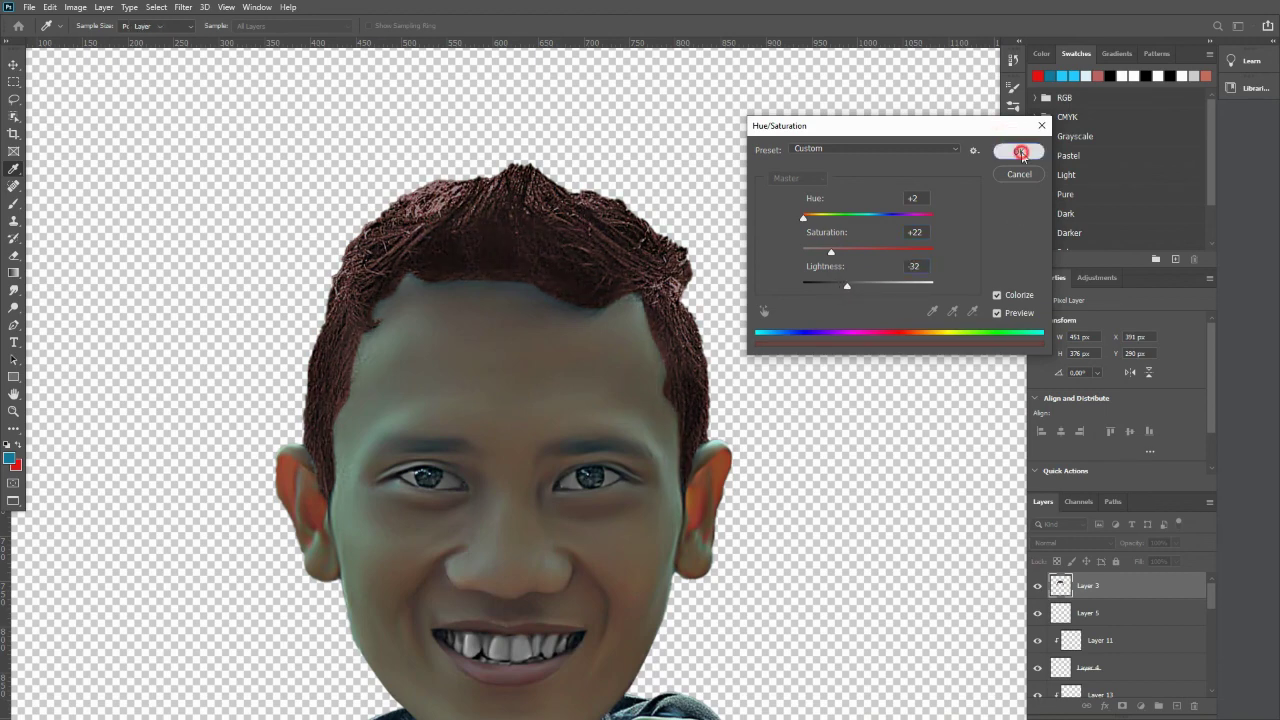
Add a new layer above the hair layer and clip it to the hair.
{"action": "key", "text": "v"}
{"action": "scroll", "coordinate": [829, 309], "scroll_direction": "down", "scroll_amount": 3}
{"action": "scroll", "coordinate": [829, 309], "scroll_direction": "up", "scroll_amount": 4}
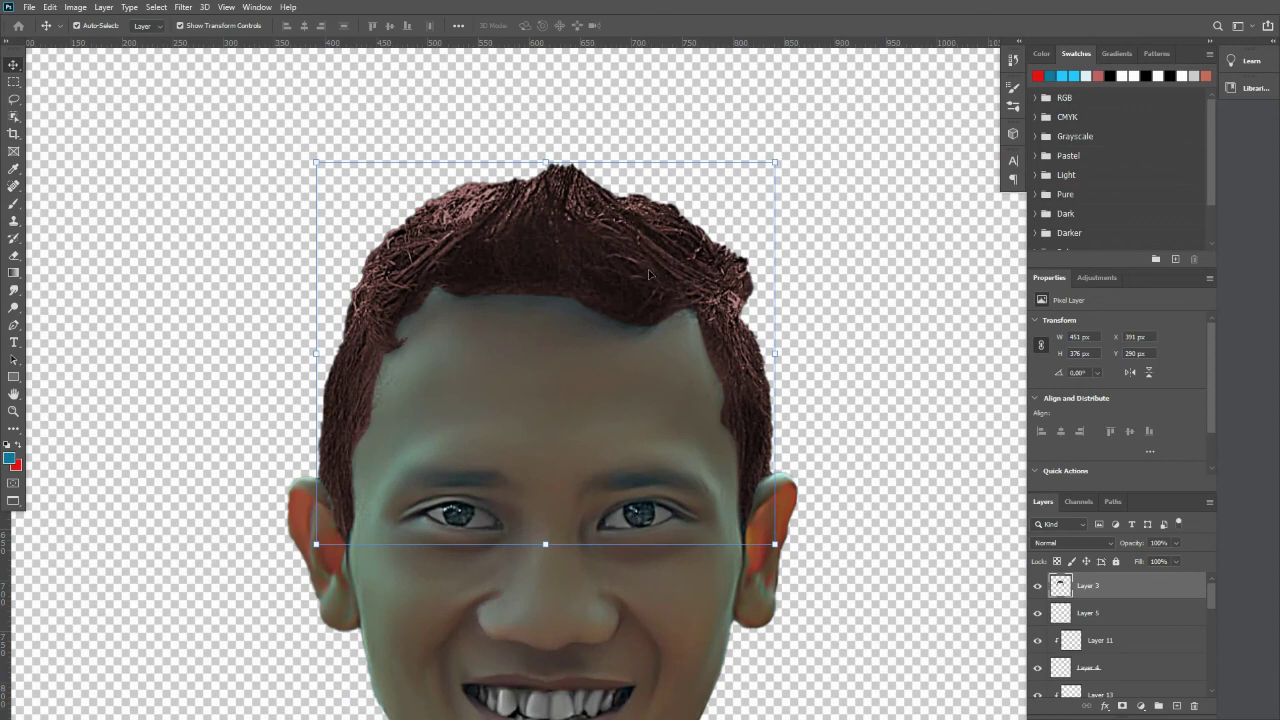
{"action": "left_click", "coordinate": [1176, 706]}
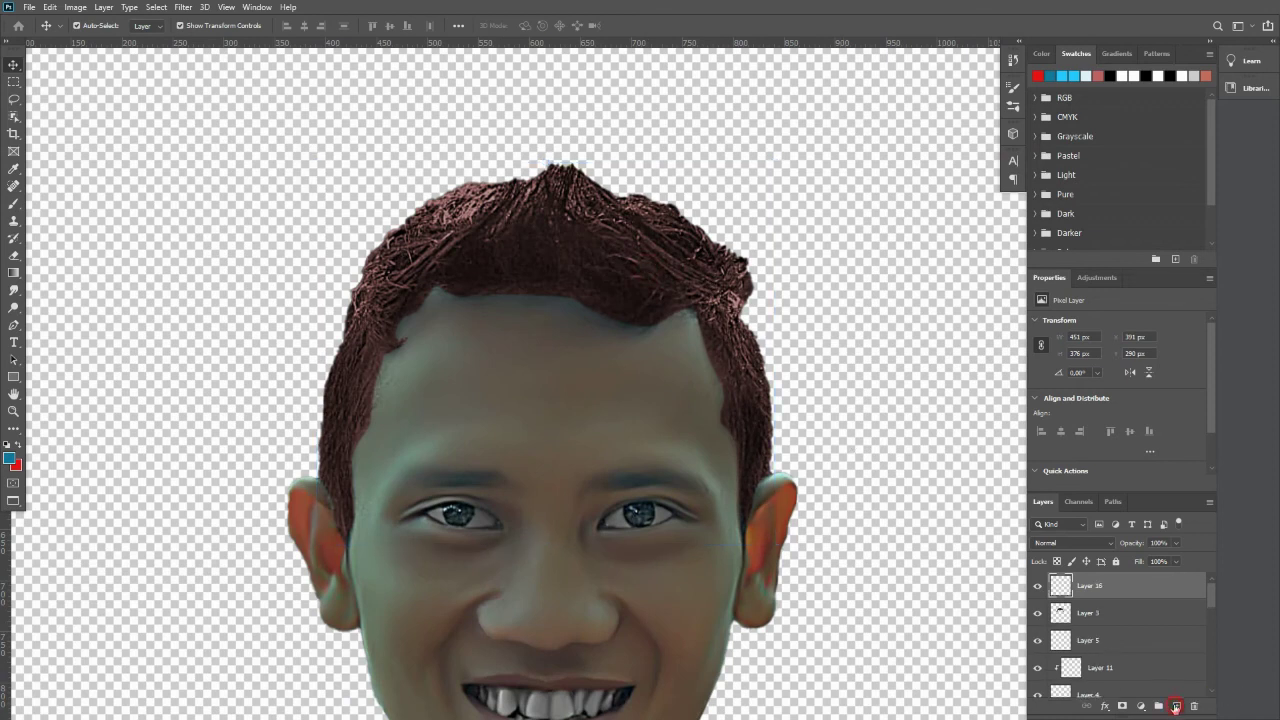
{"action": "right_click", "coordinate": [1134, 585]}
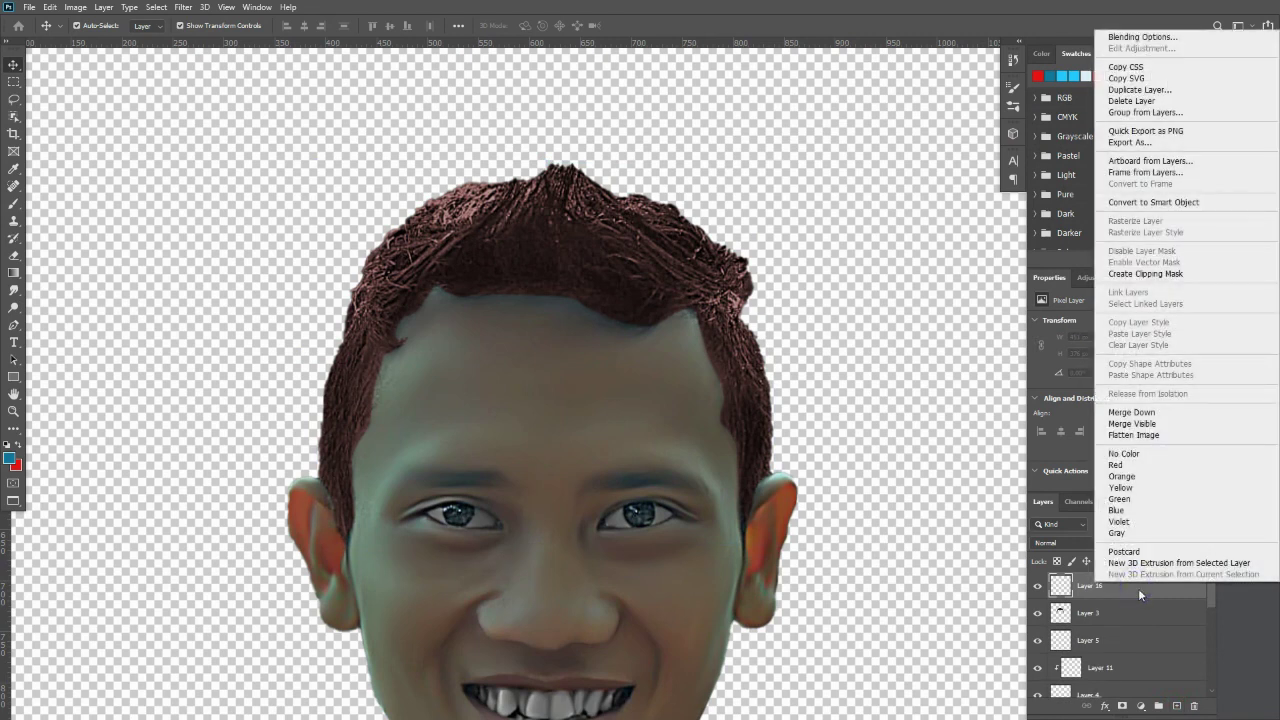
{"action": "left_click", "coordinate": [1138, 276]}
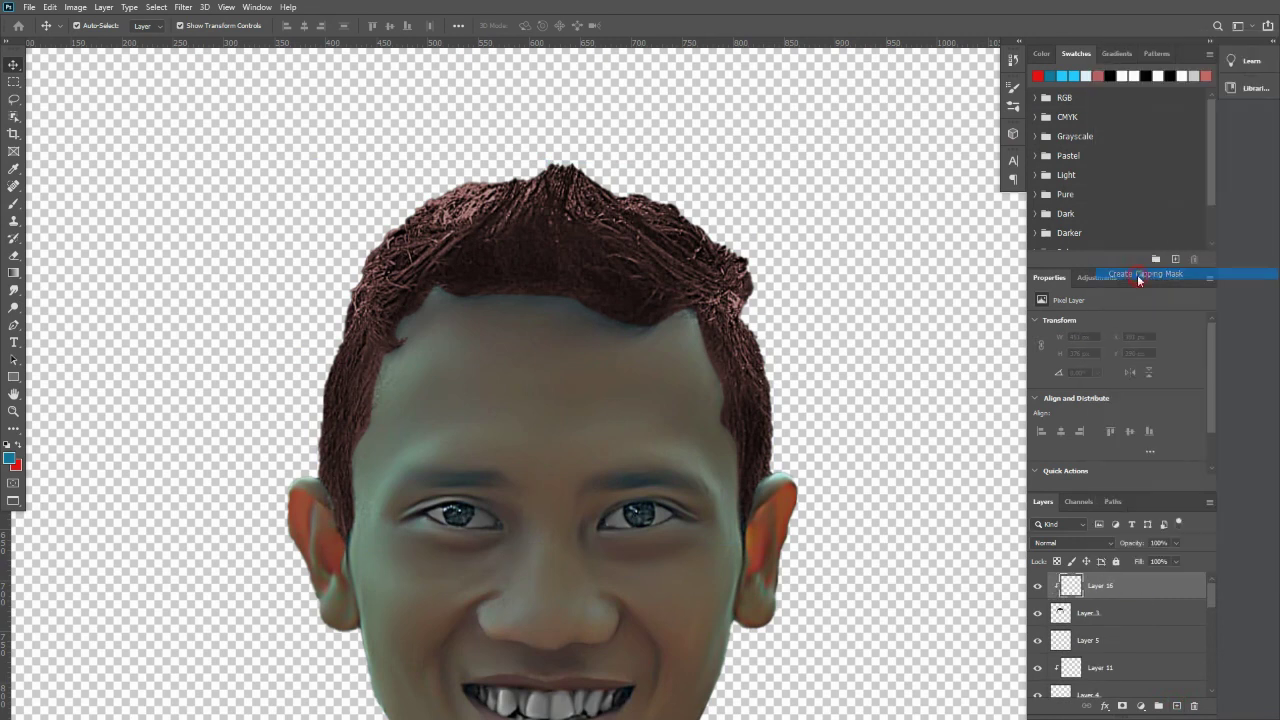
Smudge the crown and front hair strands smooth on the new clipped layer with a larger brush.
{"action": "left_click", "coordinate": [17, 293]}
{"action": "scroll", "coordinate": [571, 240], "scroll_direction": "up", "scroll_amount": 1}
{"action": "key", "text": "bracketright"}
{"action": "key", "text": "bracketright"}
{"action": "key", "text": "bracketright"}
{"action": "mouse_move", "coordinate": [696, 270]}
{"action": "left_mouse_down"}
{"action": "mouse_move", "coordinate": [650, 246]}
{"action": "mouse_move", "coordinate": [591, 202]}
{"action": "mouse_move", "coordinate": [684, 251]}
{"action": "mouse_move", "coordinate": [609, 214]}
{"action": "mouse_move", "coordinate": [564, 172]}
{"action": "mouse_move", "coordinate": [689, 297]}
{"action": "mouse_move", "coordinate": [613, 256]}
{"action": "mouse_move", "coordinate": [572, 212]}
{"action": "mouse_move", "coordinate": [657, 303]}
{"action": "mouse_move", "coordinate": [587, 242]}
{"action": "mouse_move", "coordinate": [568, 198]}
{"action": "mouse_move", "coordinate": [622, 292]}
{"action": "mouse_move", "coordinate": [573, 241]}
{"action": "mouse_move", "coordinate": [730, 266]}
{"action": "mouse_move", "coordinate": [598, 183]}
{"action": "mouse_move", "coordinate": [712, 242]}
{"action": "mouse_move", "coordinate": [600, 295]}
{"action": "mouse_move", "coordinate": [580, 280]}
{"action": "mouse_move", "coordinate": [679, 313]}
{"action": "mouse_move", "coordinate": [510, 268]}
{"action": "mouse_move", "coordinate": [546, 173]}
{"action": "mouse_move", "coordinate": [495, 186]}
{"action": "mouse_move", "coordinate": [480, 213]}
{"action": "mouse_move", "coordinate": [536, 172]}
{"action": "mouse_move", "coordinate": [438, 220]}
{"action": "mouse_move", "coordinate": [459, 192]}
{"action": "mouse_move", "coordinate": [355, 257]}
{"action": "mouse_move", "coordinate": [437, 191]}
{"action": "mouse_move", "coordinate": [345, 234]}
{"action": "mouse_move", "coordinate": [419, 186]}
{"action": "mouse_move", "coordinate": [430, 189]}
{"action": "mouse_move", "coordinate": [375, 222]}
{"action": "mouse_move", "coordinate": [513, 162]}
{"action": "mouse_move", "coordinate": [473, 201]}
{"action": "mouse_move", "coordinate": [554, 133]}
{"action": "mouse_move", "coordinate": [569, 188]}
{"action": "mouse_move", "coordinate": [647, 213]}
{"action": "mouse_move", "coordinate": [678, 203]}
{"action": "mouse_move", "coordinate": [600, 163]}
{"action": "mouse_move", "coordinate": [653, 219]}
{"action": "mouse_move", "coordinate": [587, 190]}
{"action": "mouse_move", "coordinate": [734, 321]}
{"action": "mouse_move", "coordinate": [667, 297]}
{"action": "mouse_move", "coordinate": [709, 266]}
{"action": "mouse_move", "coordinate": [769, 262]}
{"action": "mouse_move", "coordinate": [589, 201]}
{"action": "mouse_move", "coordinate": [677, 206]}
{"action": "mouse_move", "coordinate": [563, 217]}
{"action": "mouse_move", "coordinate": [611, 254]}
{"action": "left_mouse_up"}
{"action": "scroll", "coordinate": [605, 258], "scroll_direction": "down", "scroll_amount": 1}
{"action": "scroll", "coordinate": [664, 299], "scroll_direction": "up", "scroll_amount": 2}
{"action": "mouse_move", "coordinate": [695, 300]}
{"action": "left_mouse_down"}
{"action": "mouse_move", "coordinate": [738, 371]}
{"action": "mouse_move", "coordinate": [716, 290]}
{"action": "mouse_move", "coordinate": [736, 361]}
{"action": "mouse_move", "coordinate": [710, 284]}
{"action": "mouse_move", "coordinate": [666, 281]}
{"action": "mouse_move", "coordinate": [704, 258]}
{"action": "mouse_move", "coordinate": [707, 292]}
{"action": "mouse_move", "coordinate": [727, 269]}
{"action": "mouse_move", "coordinate": [668, 205]}
{"action": "mouse_move", "coordinate": [657, 210]}
{"action": "mouse_move", "coordinate": [676, 220]}
{"action": "mouse_move", "coordinate": [672, 250]}
{"action": "mouse_move", "coordinate": [588, 206]}
{"action": "mouse_move", "coordinate": [660, 224]}
{"action": "mouse_move", "coordinate": [557, 216]}
{"action": "left_mouse_up"}
{"action": "mouse_move", "coordinate": [357, 262]}
{"action": "left_mouse_down"}
{"action": "mouse_move", "coordinate": [531, 234]}
{"action": "mouse_move", "coordinate": [526, 260]}
{"action": "mouse_move", "coordinate": [514, 237]}
{"action": "mouse_move", "coordinate": [462, 320]}
{"action": "mouse_move", "coordinate": [588, 196]}
{"action": "mouse_move", "coordinate": [503, 257]}
{"action": "mouse_move", "coordinate": [452, 400]}
{"action": "mouse_move", "coordinate": [577, 189]}
{"action": "mouse_move", "coordinate": [524, 196]}
{"action": "mouse_move", "coordinate": [563, 189]}
{"action": "mouse_move", "coordinate": [457, 391]}
{"action": "mouse_move", "coordinate": [476, 360]}
{"action": "left_mouse_up"}
{"action": "scroll", "coordinate": [633, 306], "scroll_direction": "right", "scroll_amount": 5}
Smudge the hair's right-hand tuft inward and smooth the side hair down toward the ear.
{"action": "scroll", "coordinate": [633, 306], "scroll_direction": "up", "scroll_amount": 2}
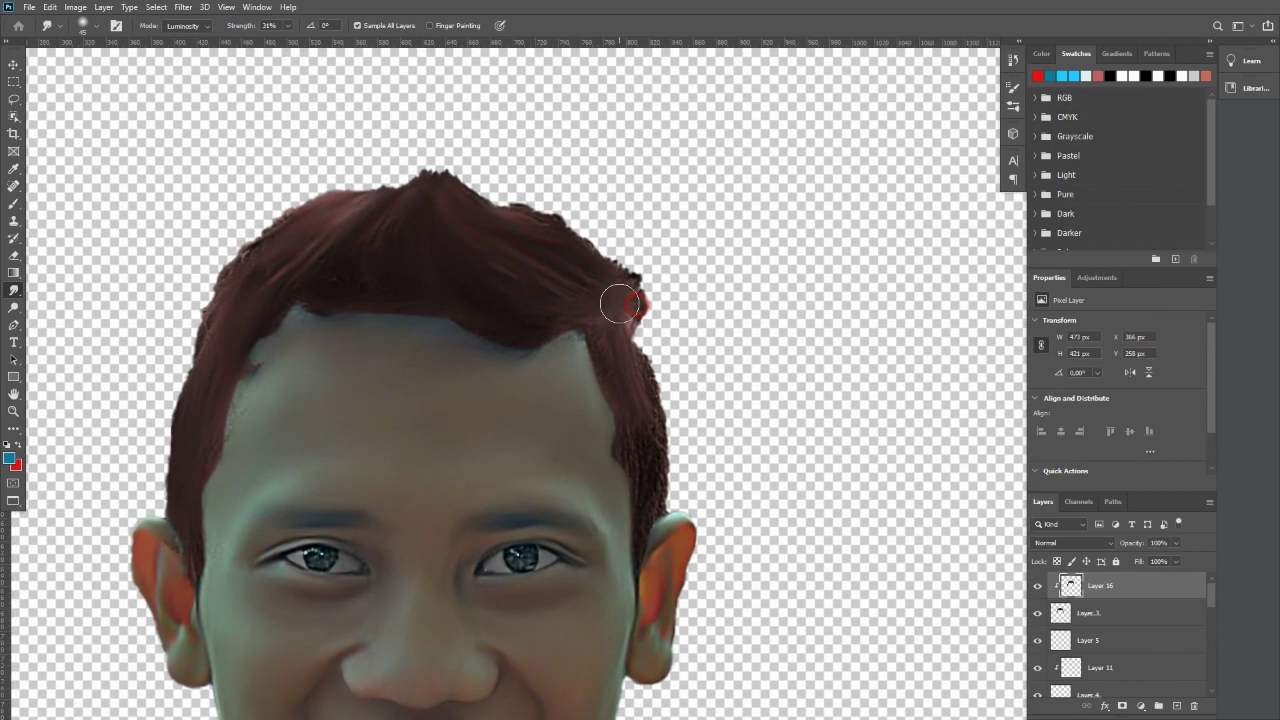
{"action": "mouse_move", "coordinate": [620, 304]}
{"action": "left_mouse_down"}
{"action": "mouse_move", "coordinate": [612, 275]}
{"action": "mouse_move", "coordinate": [597, 302]}
{"action": "mouse_move", "coordinate": [611, 361]}
{"action": "mouse_move", "coordinate": [557, 306]}
{"action": "left_mouse_up"}
{"action": "left_click_drag", "start_coordinate": [636, 415], "coordinate": [657, 528]}
{"action": "left_click_drag", "start_coordinate": [629, 434], "coordinate": [633, 525]}
{"action": "scroll", "coordinate": [540, 416], "scroll_direction": "left", "scroll_amount": 2}
{"action": "scroll", "coordinate": [540, 416], "scroll_direction": "down", "scroll_amount": 1}
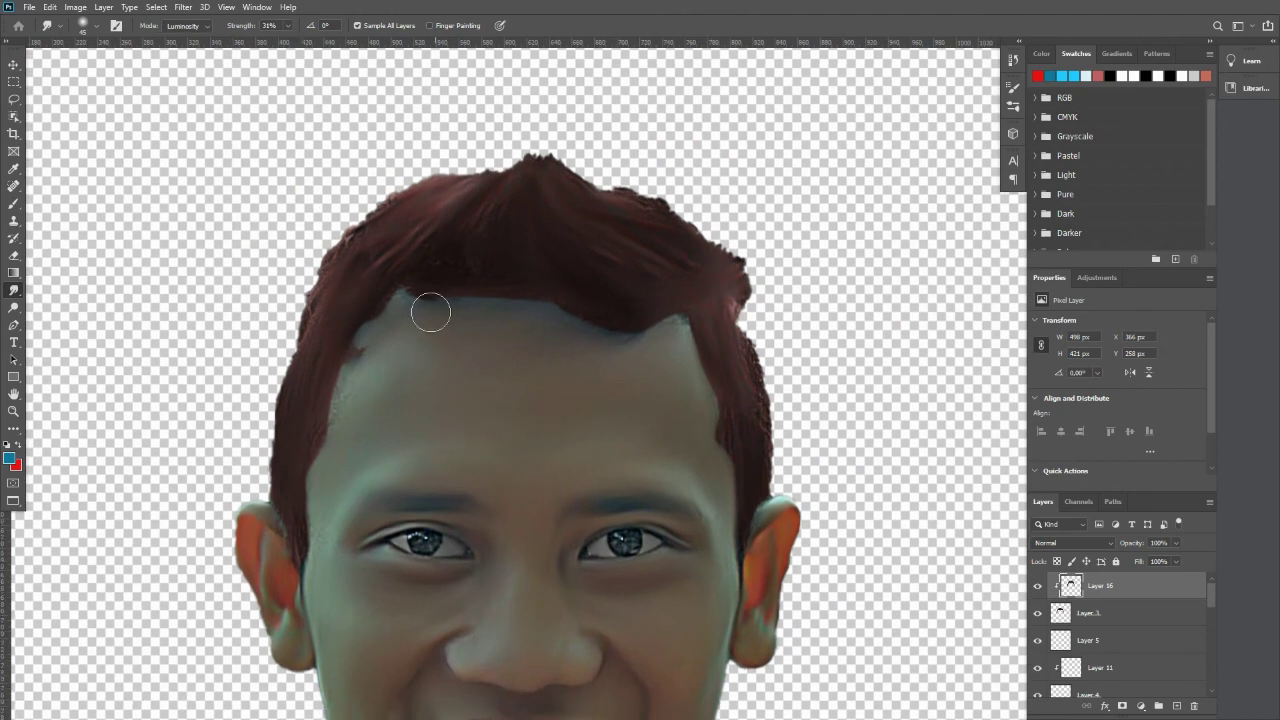
Smudge the remaining rough strands smooth along the front hairline and down both sides of the hair on the clipped layer.
{"action": "mouse_move", "coordinate": [345, 278]}
{"action": "left_mouse_down"}
{"action": "mouse_move", "coordinate": [374, 234]}
{"action": "mouse_move", "coordinate": [340, 274]}
{"action": "mouse_move", "coordinate": [283, 417]}
{"action": "mouse_move", "coordinate": [299, 385]}
{"action": "left_mouse_up"}
{"action": "left_click_drag", "start_coordinate": [356, 228], "coordinate": [369, 266]}
{"action": "mouse_move", "coordinate": [674, 286]}
{"action": "left_mouse_down"}
{"action": "mouse_move", "coordinate": [717, 278]}
{"action": "mouse_move", "coordinate": [662, 243]}
{"action": "mouse_move", "coordinate": [693, 316]}
{"action": "left_mouse_up"}
{"action": "scroll", "coordinate": [693, 316], "scroll_direction": "down", "scroll_amount": 4}
{"action": "scroll", "coordinate": [700, 305], "scroll_direction": "up", "scroll_amount": 4}
{"action": "mouse_move", "coordinate": [709, 366]}
{"action": "left_mouse_down"}
{"action": "mouse_move", "coordinate": [723, 425]}
{"action": "mouse_move", "coordinate": [733, 385]}
{"action": "mouse_move", "coordinate": [740, 398]}
{"action": "mouse_move", "coordinate": [735, 353]}
{"action": "mouse_move", "coordinate": [754, 460]}
{"action": "left_mouse_up"}
{"action": "scroll", "coordinate": [731, 380], "scroll_direction": "up", "scroll_amount": 2}
{"action": "scroll", "coordinate": [731, 380], "scroll_direction": "down", "scroll_amount": 4}
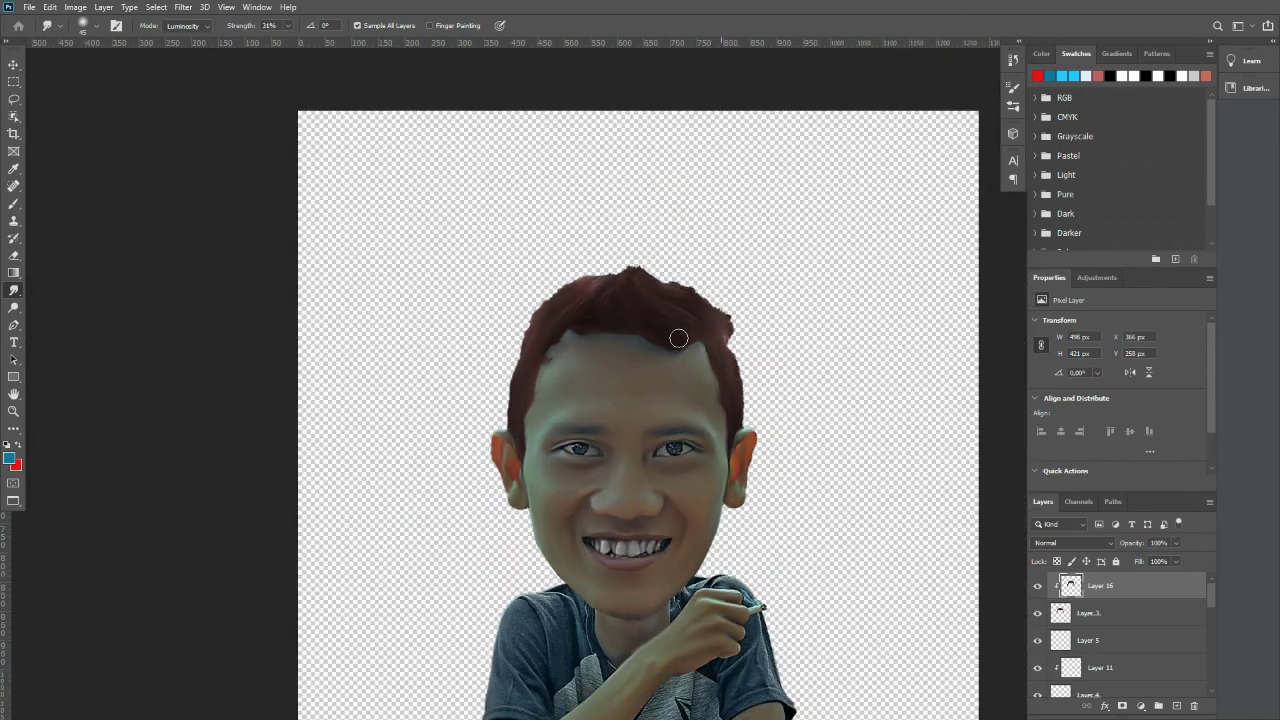
{"action": "scroll", "coordinate": [674, 337], "scroll_direction": "up", "scroll_amount": 3}
{"action": "mouse_move", "coordinate": [577, 331]}
{"action": "left_mouse_down"}
{"action": "mouse_move", "coordinate": [524, 316]}
{"action": "mouse_move", "coordinate": [543, 313]}
{"action": "mouse_move", "coordinate": [475, 314]}
{"action": "mouse_move", "coordinate": [451, 364]}
{"action": "left_mouse_up"}
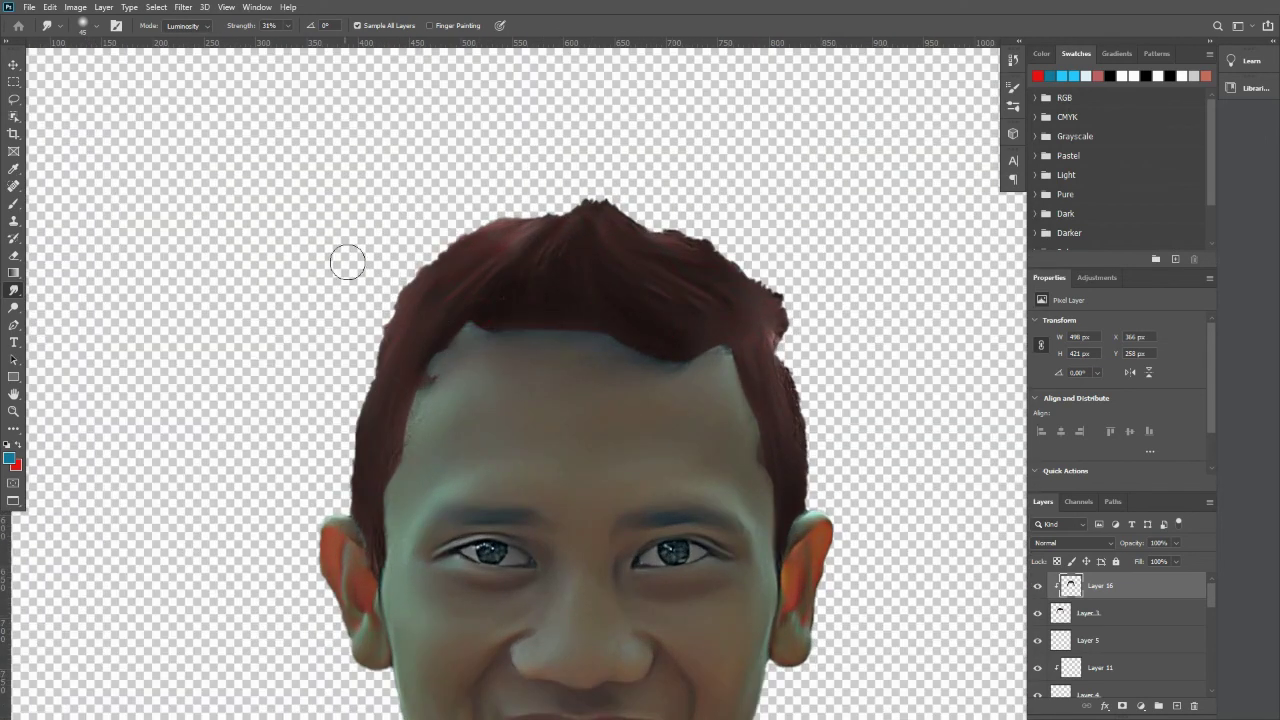
Deselect the layers with the Move tool and examine the caricature's smoothed face, hair and body, both close up and as a whole.
{"action": "left_click", "coordinate": [13, 64]}
{"action": "left_click", "coordinate": [271, 220]}
{"action": "scroll", "coordinate": [495, 378], "scroll_direction": "down", "scroll_amount": 1}
{"action": "scroll", "coordinate": [501, 383], "scroll_direction": "down", "scroll_amount": 2}
{"action": "left_click", "coordinate": [849, 417]}
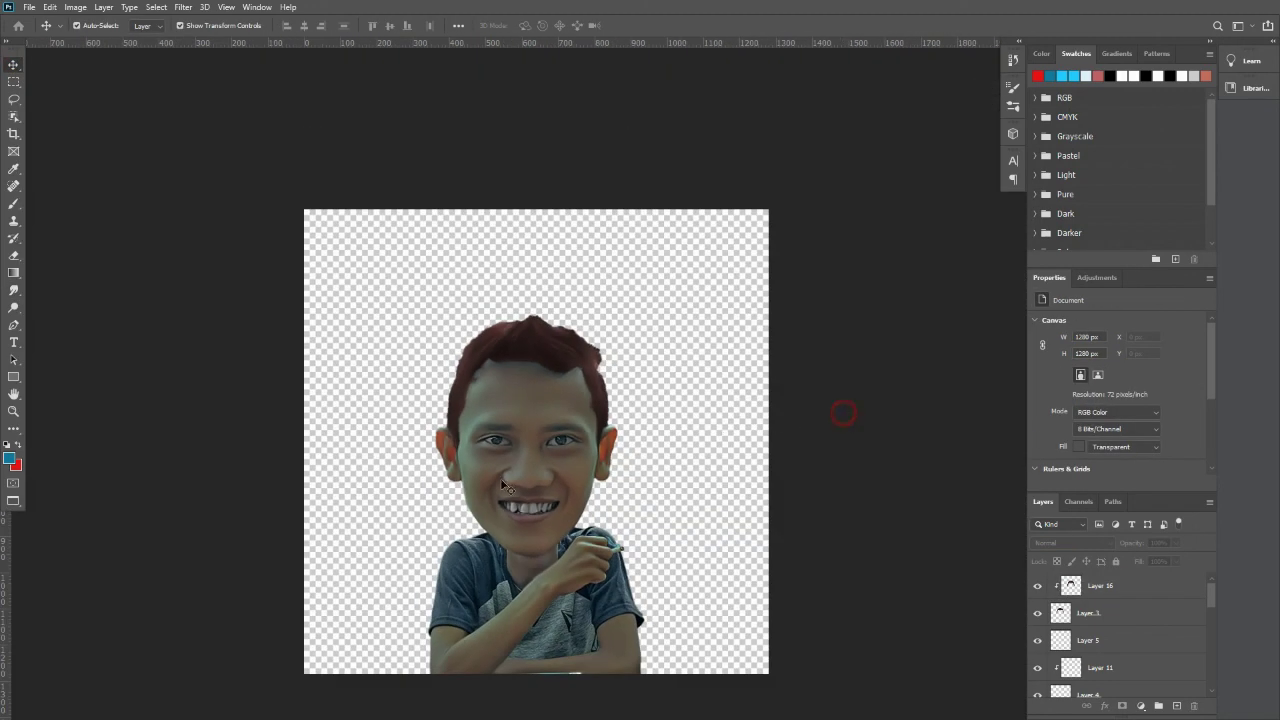
{"action": "scroll", "coordinate": [518, 421], "scroll_direction": "up", "scroll_amount": 2}
{"action": "scroll", "coordinate": [518, 421], "scroll_direction": "up", "scroll_amount": 2}
{"action": "left_click", "coordinate": [548, 311]}
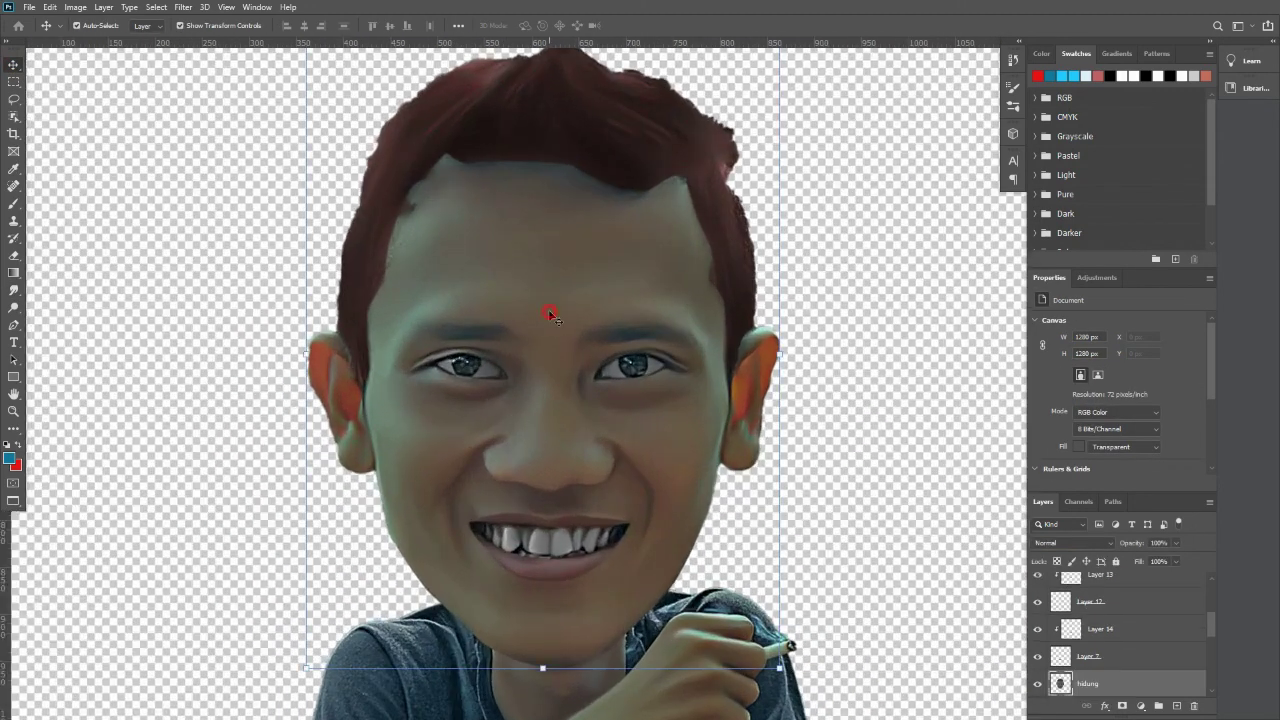
{"action": "scroll", "coordinate": [552, 315], "scroll_direction": "up", "scroll_amount": 1}
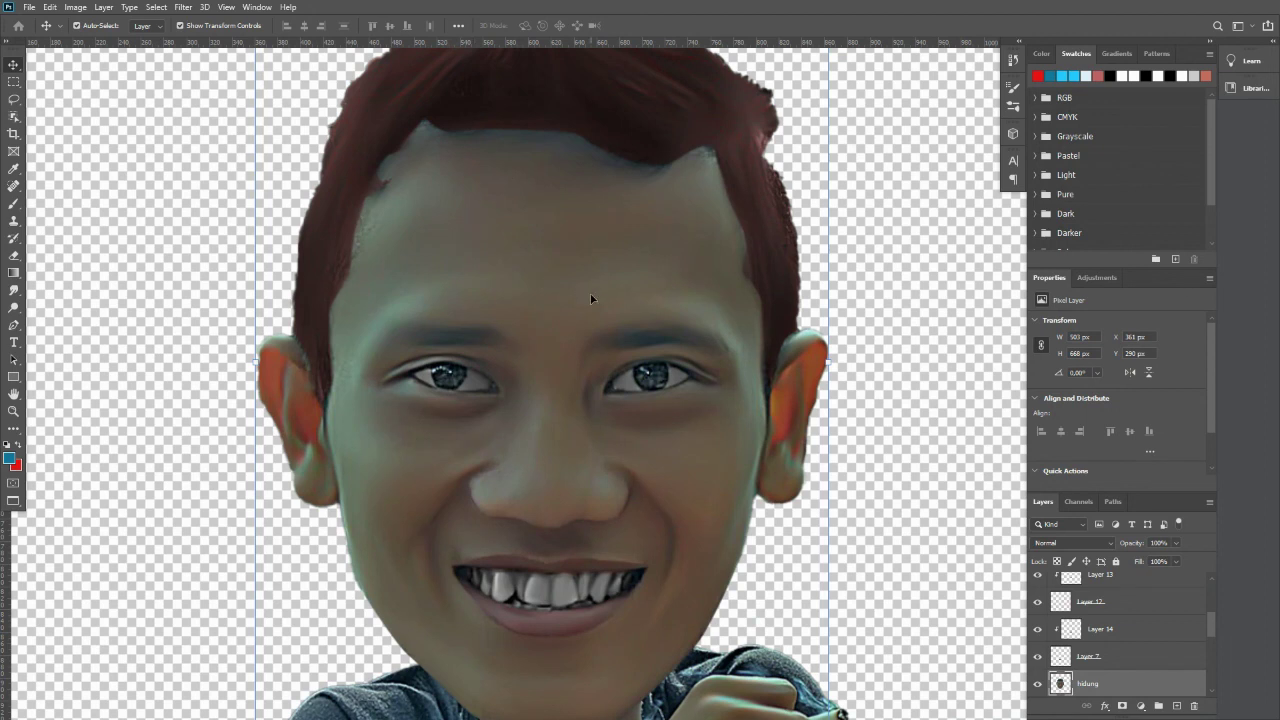
{"action": "scroll", "coordinate": [588, 322], "scroll_direction": "down", "scroll_amount": 5}
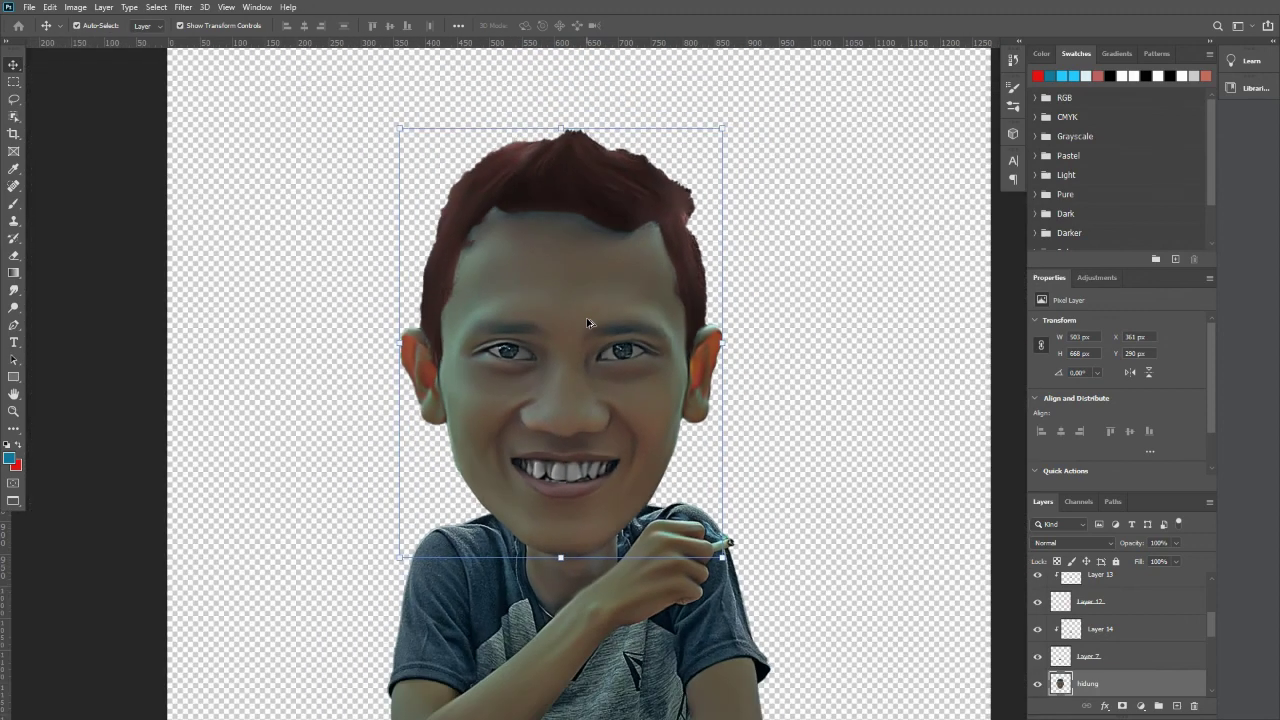
{"action": "left_click", "coordinate": [777, 354]}
{"action": "scroll", "coordinate": [558, 373], "scroll_direction": "up", "scroll_amount": 2}
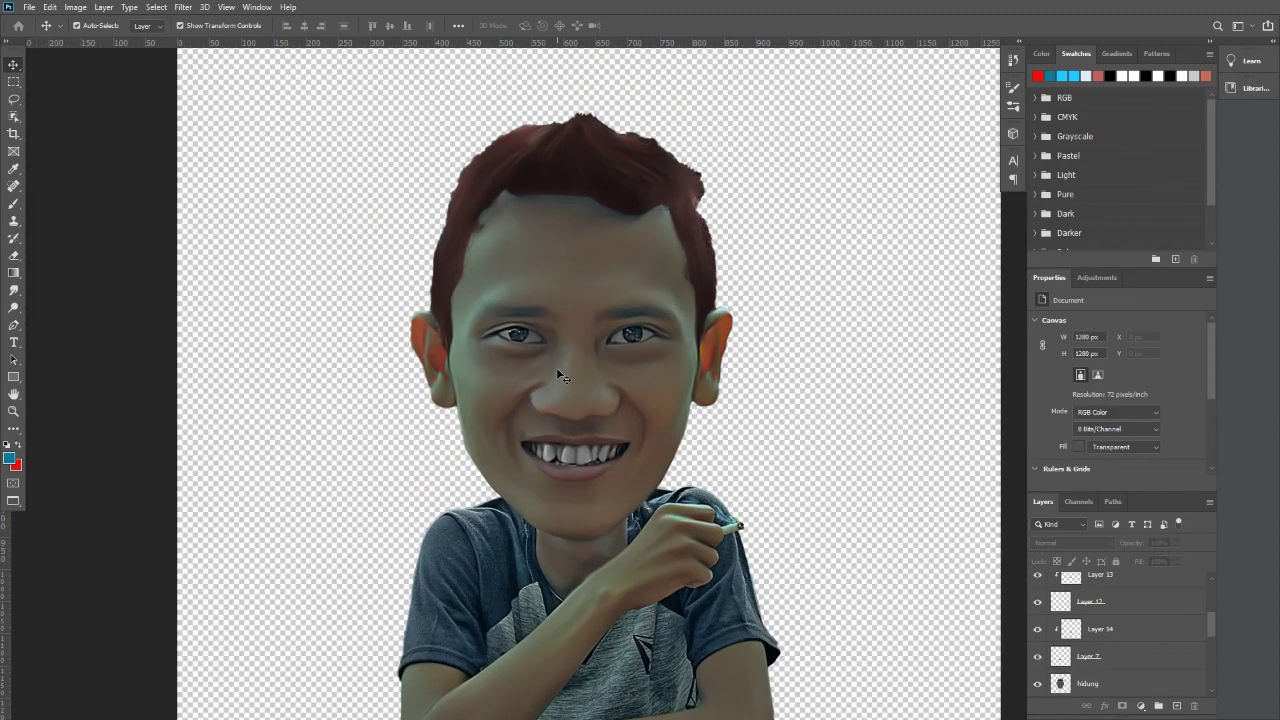
{"action": "scroll", "coordinate": [558, 374], "scroll_direction": "down", "scroll_amount": 1}
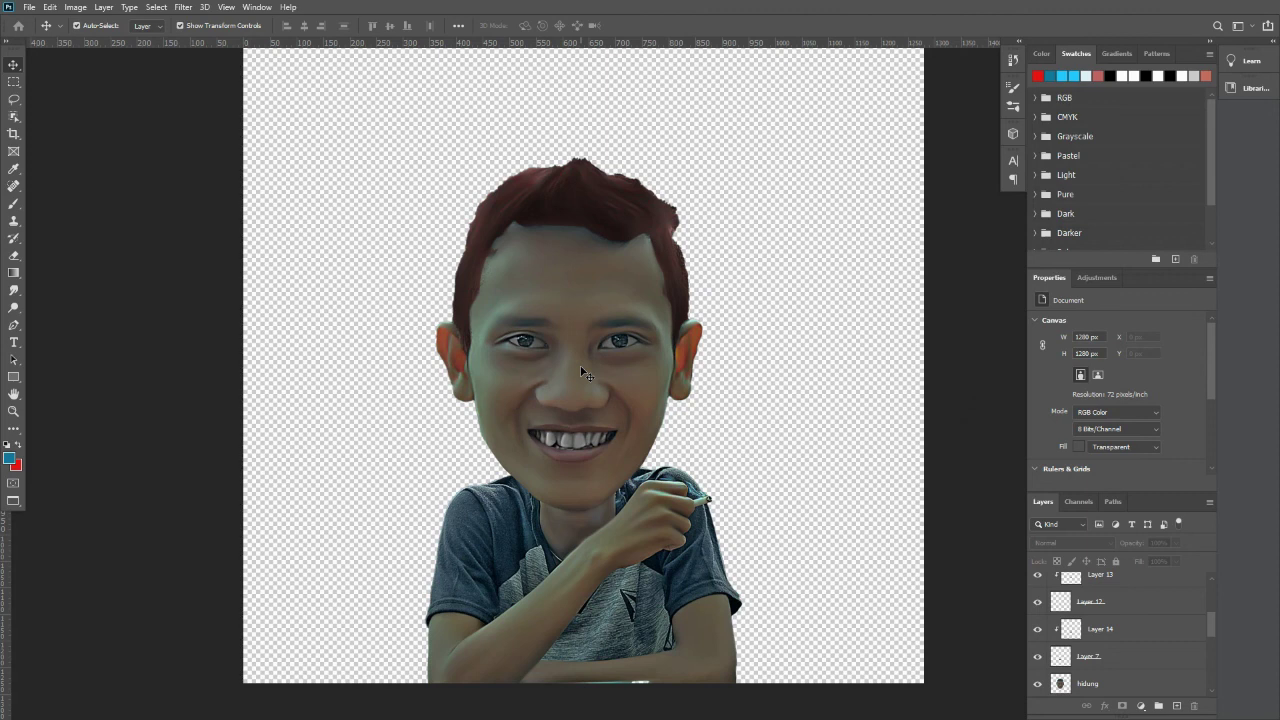
{"action": "scroll", "coordinate": [574, 330], "scroll_direction": "up", "scroll_amount": 1}
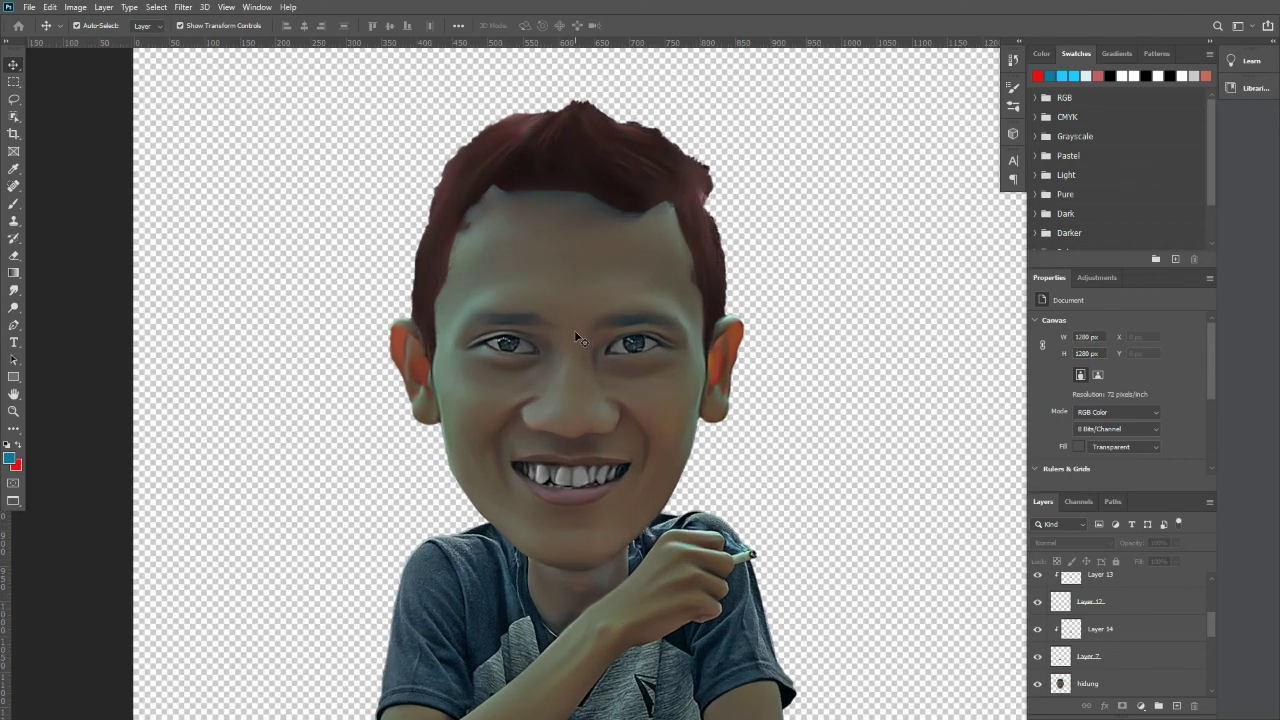
{"action": "scroll", "coordinate": [574, 330], "scroll_direction": "down", "scroll_amount": 2}
{"action": "scroll", "coordinate": [576, 322], "scroll_direction": "up", "scroll_amount": 1}
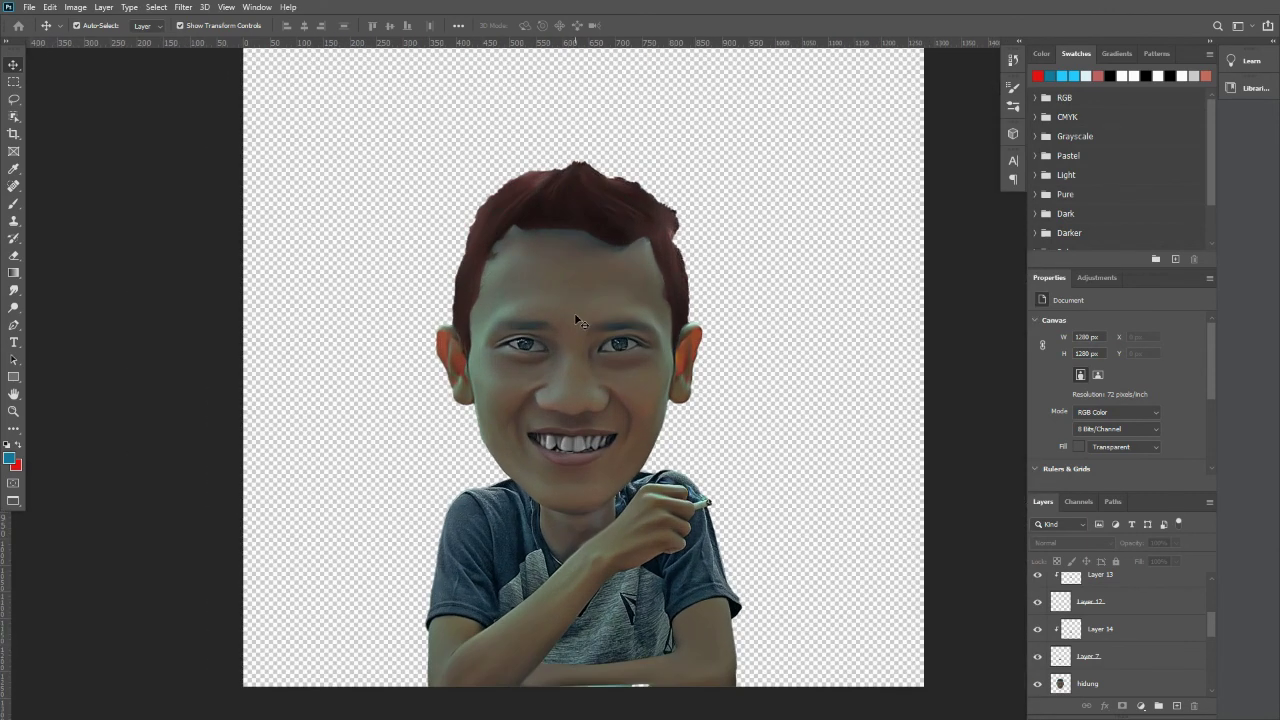
{"action": "scroll", "coordinate": [576, 322], "scroll_direction": "up", "scroll_amount": 2}
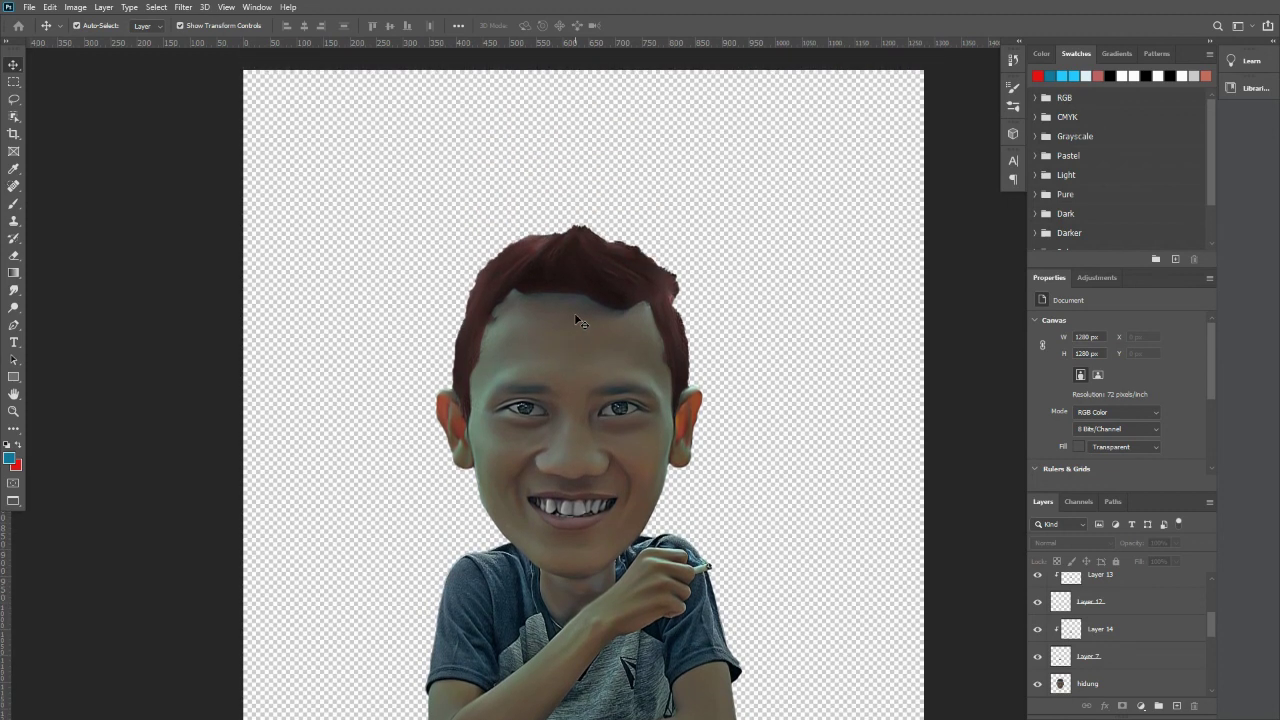
{"action": "scroll", "coordinate": [576, 322], "scroll_direction": "down", "scroll_amount": 1}
{"action": "scroll", "coordinate": [576, 322], "scroll_direction": "up", "scroll_amount": 2}
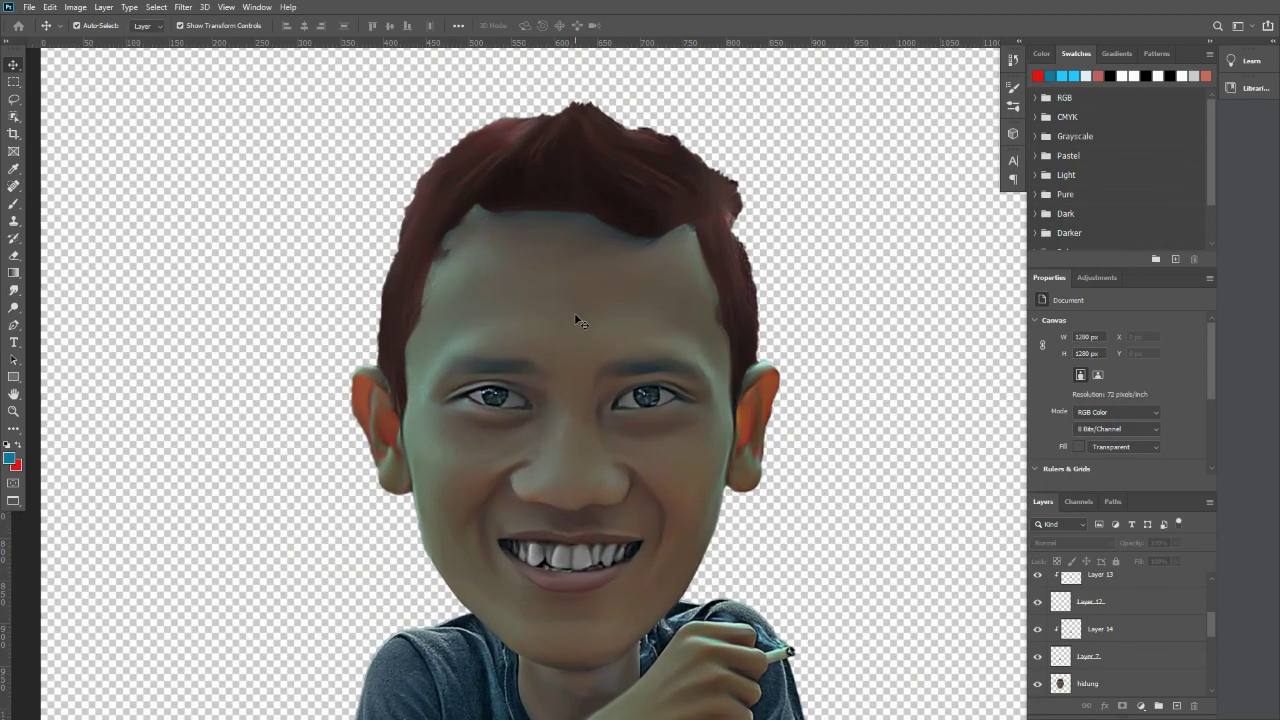